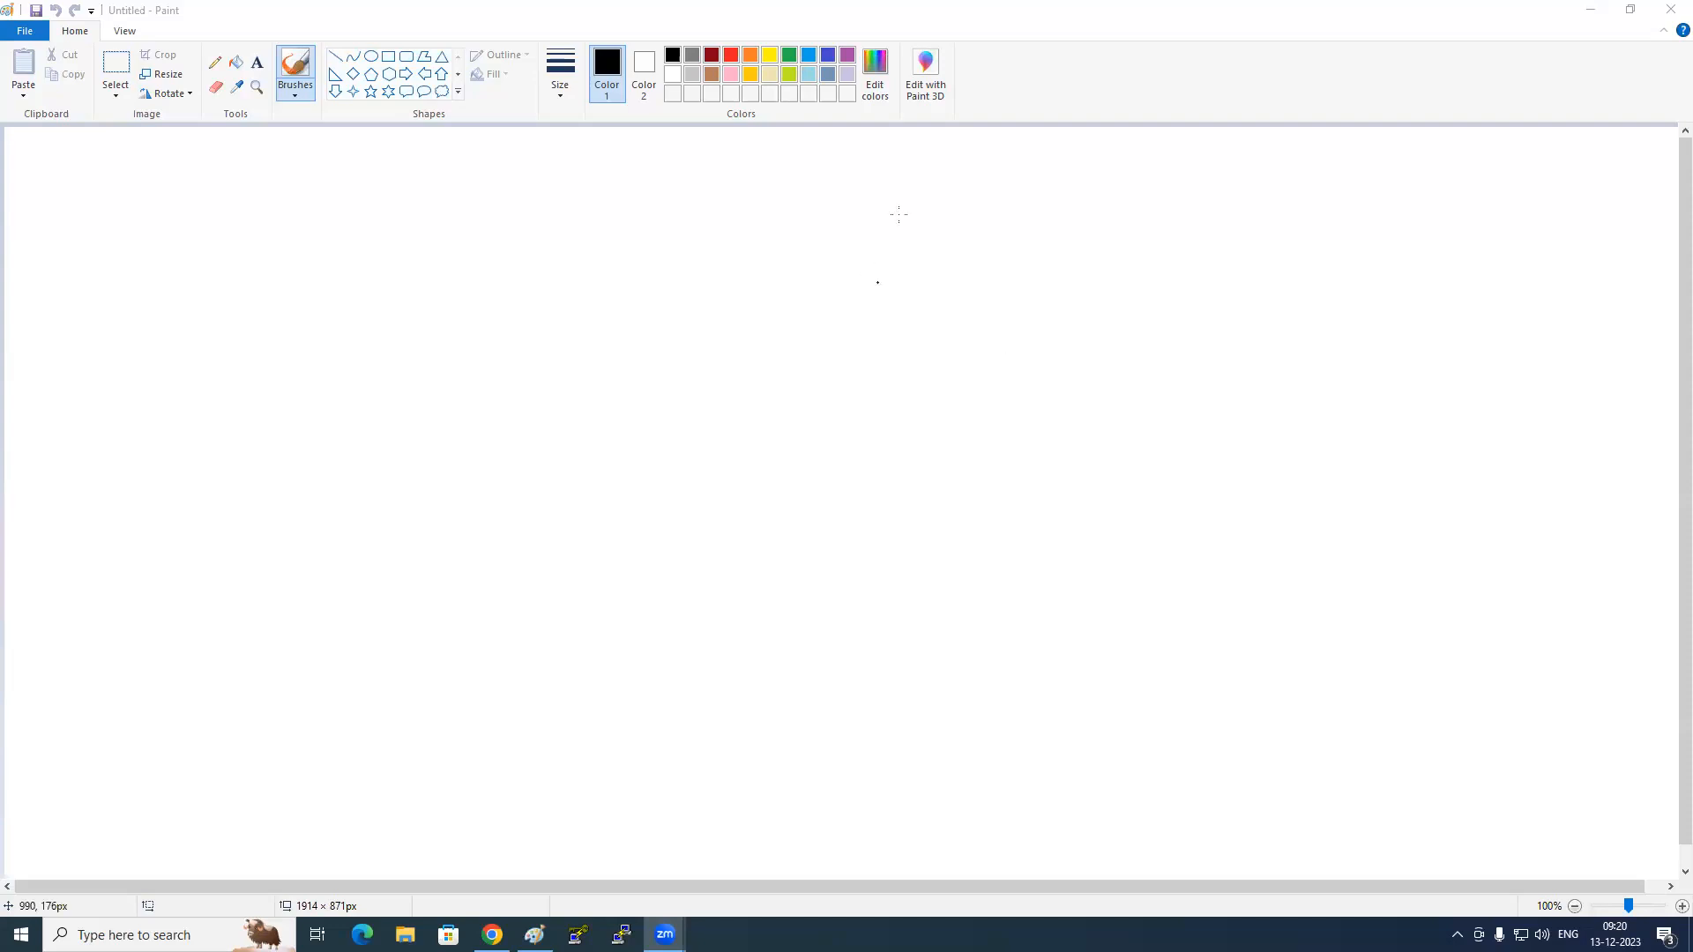
Step: Draw a wide, flat black rectangle outline across the middle of the empty canvas
click(388, 58)
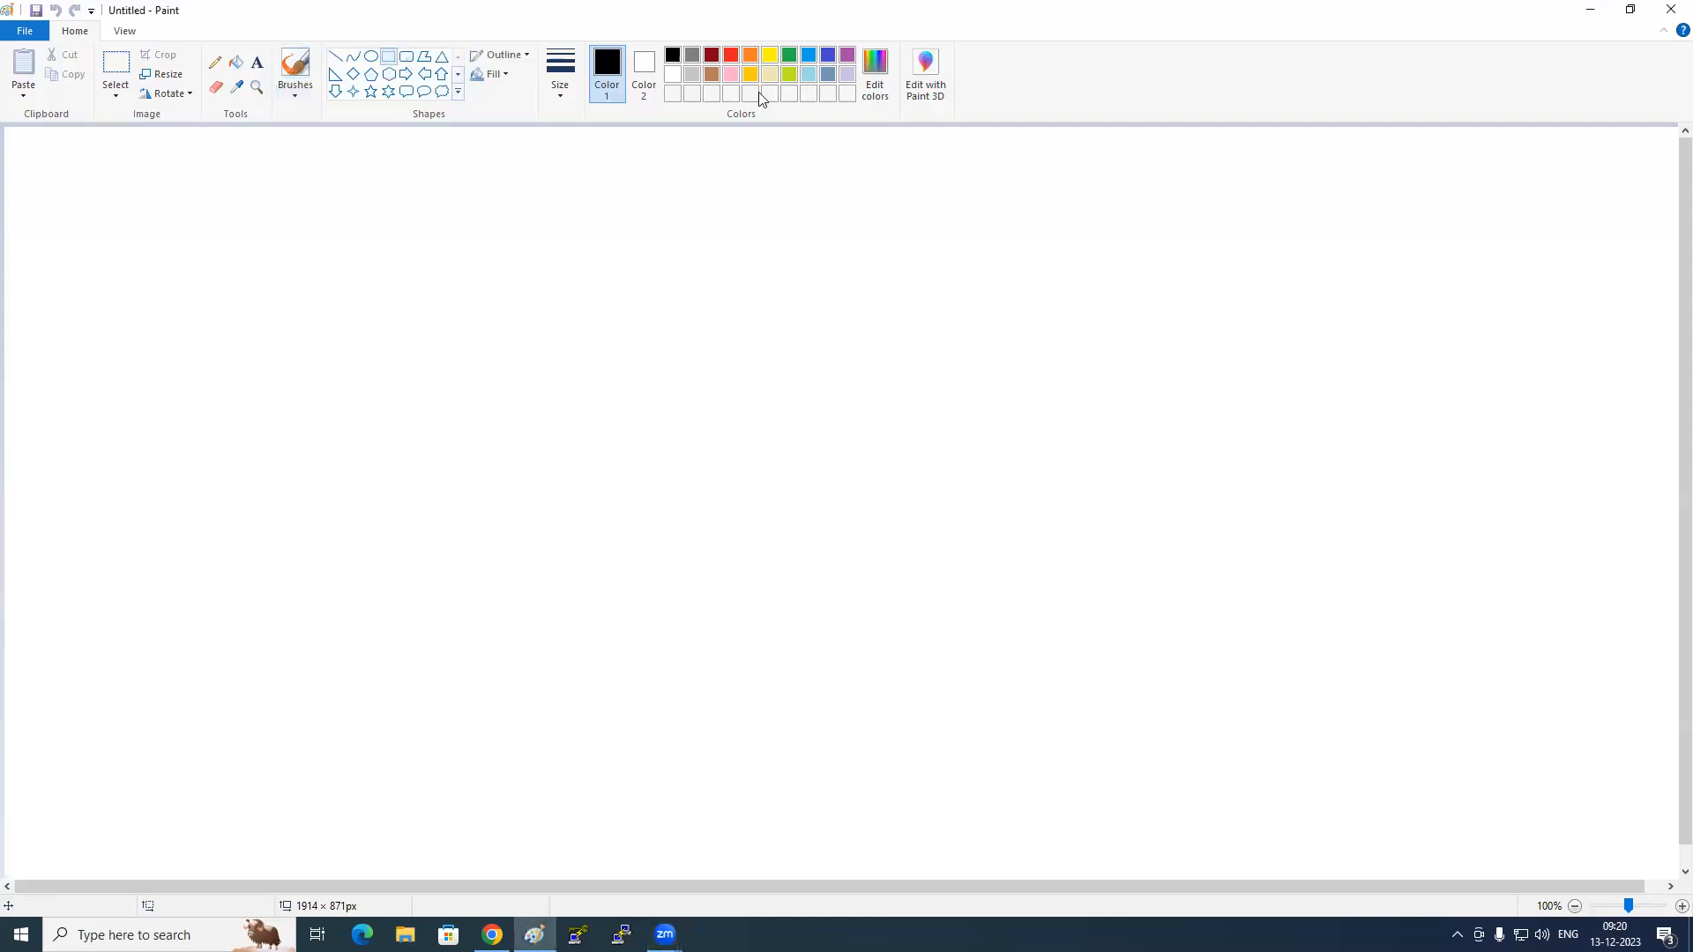
mouse_move(441, 330)
mouse_down()
mouse_move(722, 389)
mouse_move(1151, 393)
mouse_up()
drag(1048, 363, 1017, 423)
click(743, 563)
Step: Add the red text label "EFS" inside the wide rectangle
click(256, 62)
click(731, 55)
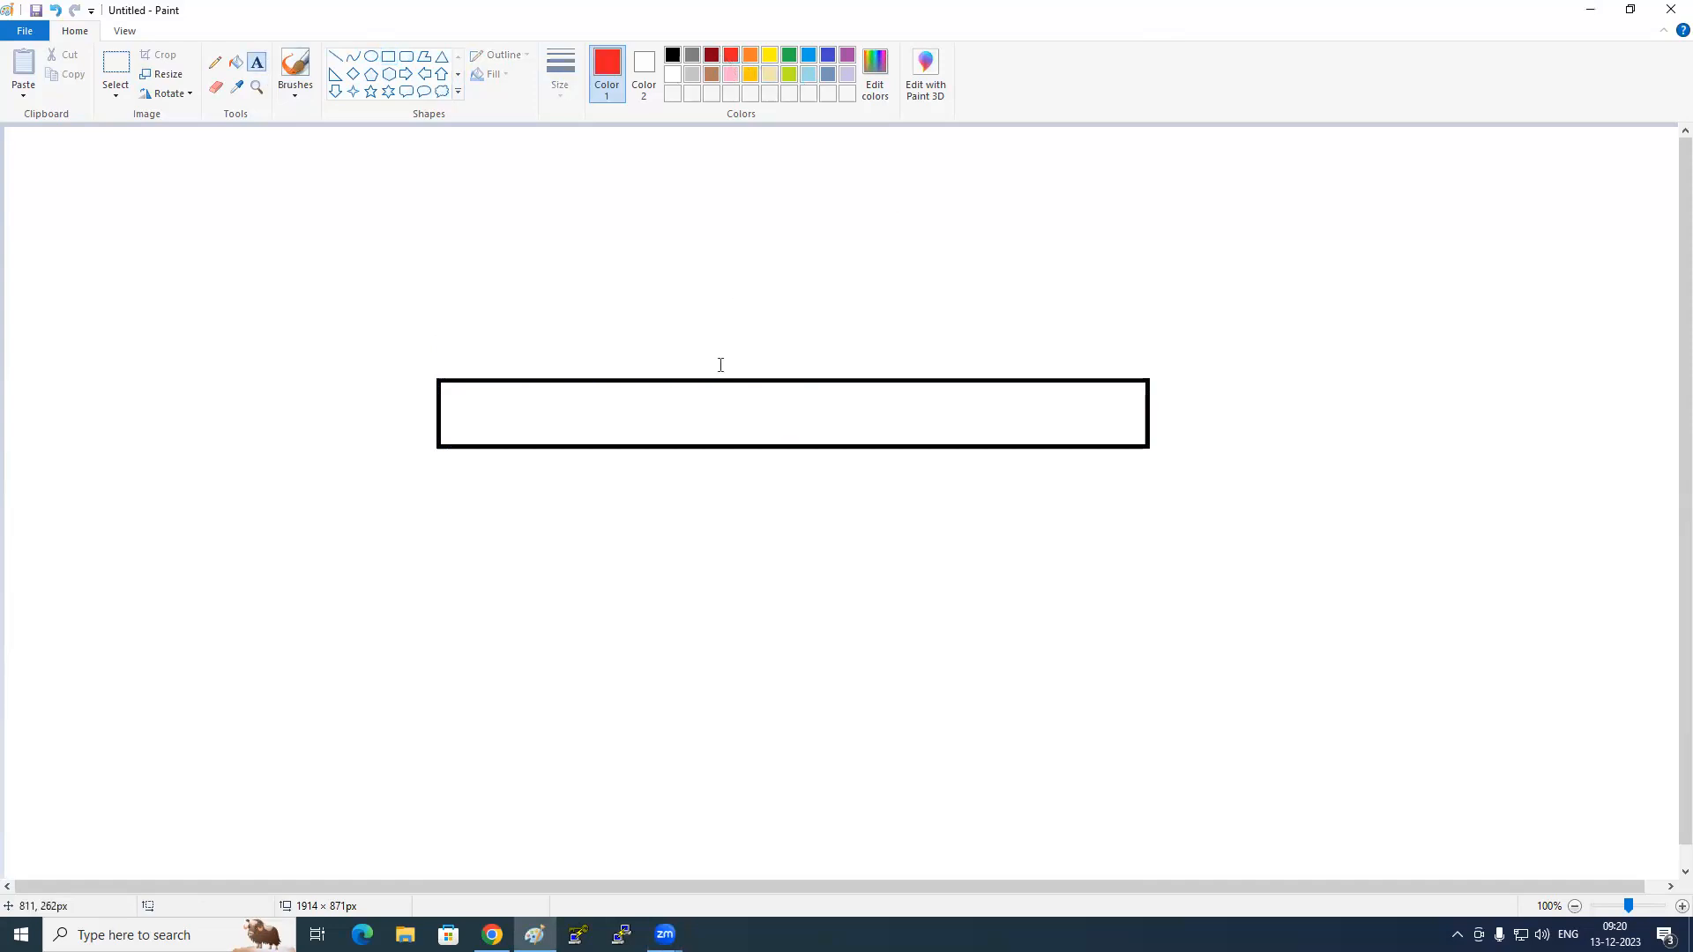
click(717, 418)
text(EFS)
click(681, 527)
Step: Draw a smaller black rectangle above the left part of the EFS box
click(388, 56)
click(673, 55)
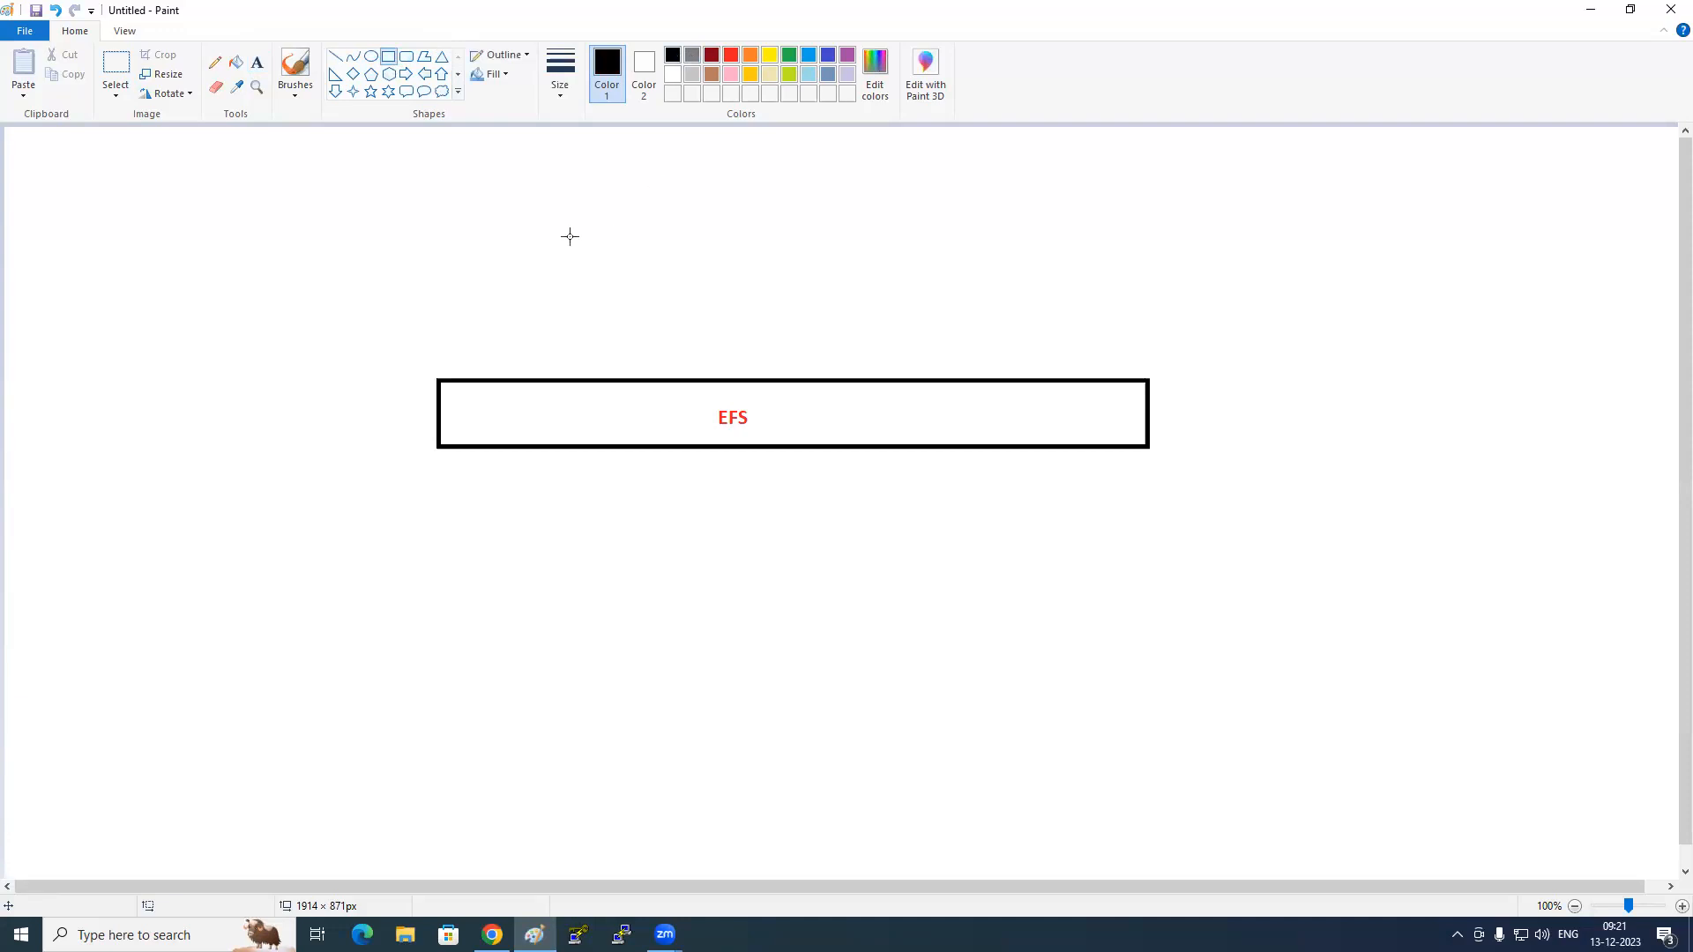
mouse_move(483, 166)
mouse_down()
mouse_move(601, 267)
mouse_move(647, 281)
mouse_move(592, 256)
mouse_up()
click(341, 272)
Step: Add the red text label "EC2" near the top inside the small rectangle
click(256, 62)
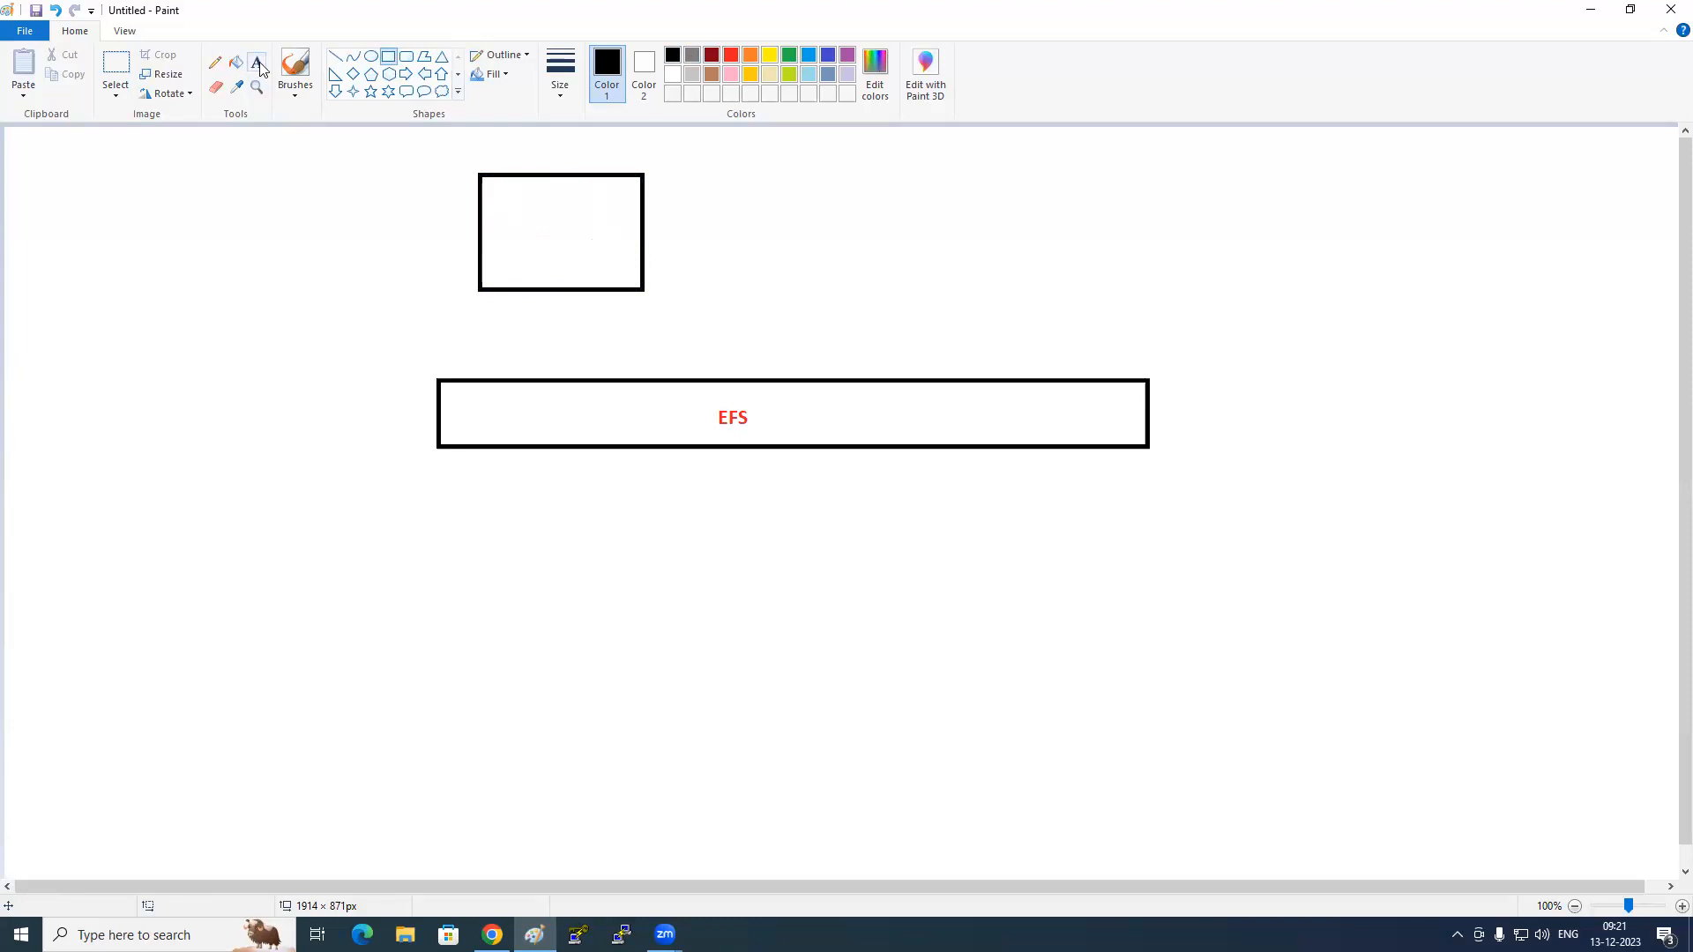
click(533, 201)
text(EC)
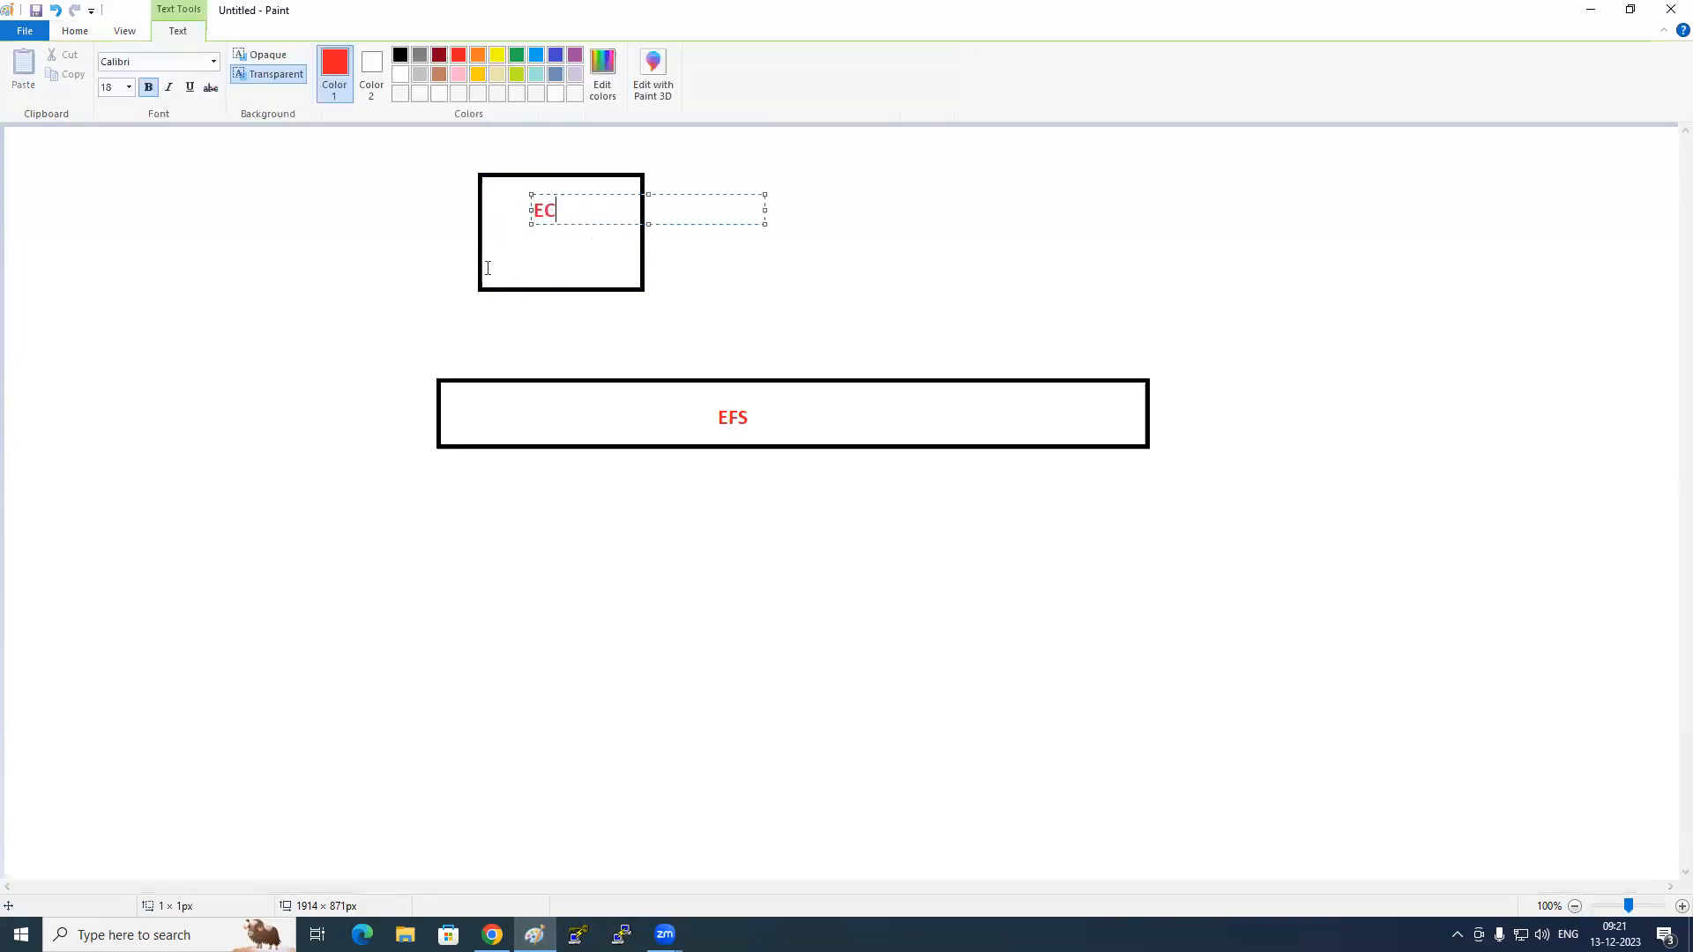
text(2)
click(488, 268)
Step: Draw an indigo rounded square over the EC2 box's lower edge and a purple arrow from the EFS box up to the EC2 box
click(829, 59)
mouse_move(486, 271)
mouse_down()
mouse_move(537, 328)
mouse_move(524, 304)
mouse_up()
click(335, 56)
click(848, 54)
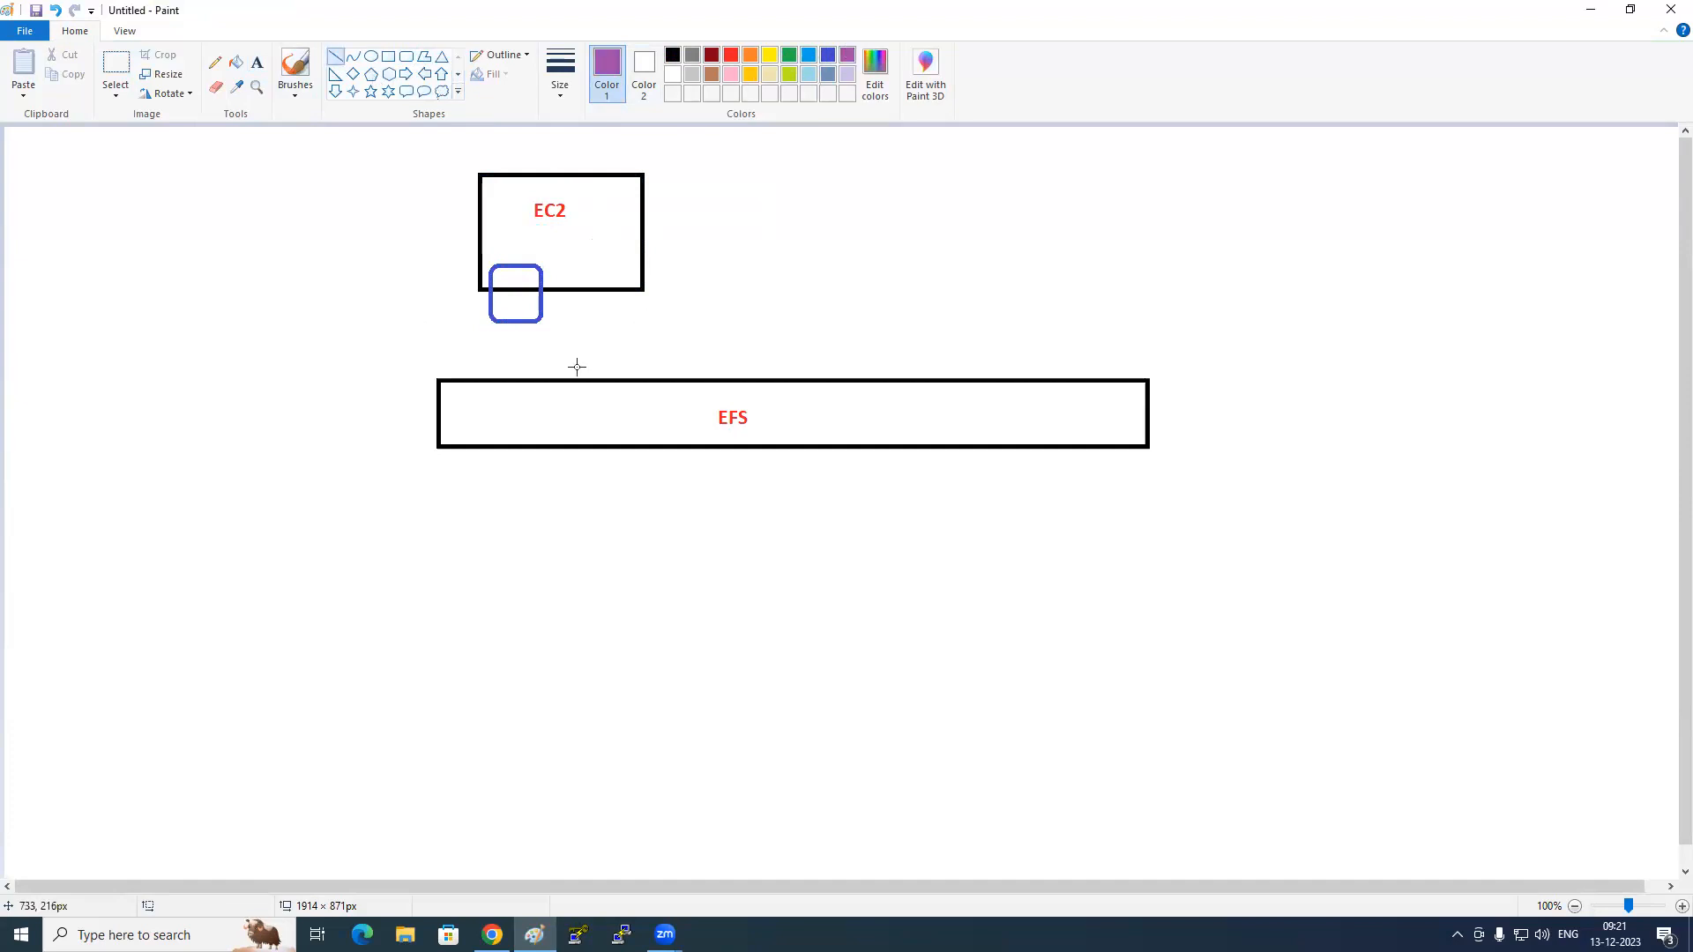
mouse_move(594, 379)
mouse_down()
mouse_move(587, 296)
mouse_move(604, 297)
mouse_up()
click(572, 313)
click(619, 307)
Step: Pencil a green curve into the EC2 box's left edge, then sketch and undo an arrow at the indigo square and a long outgoing curve
click(236, 61)
click(214, 62)
click(559, 72)
click(600, 192)
click(789, 55)
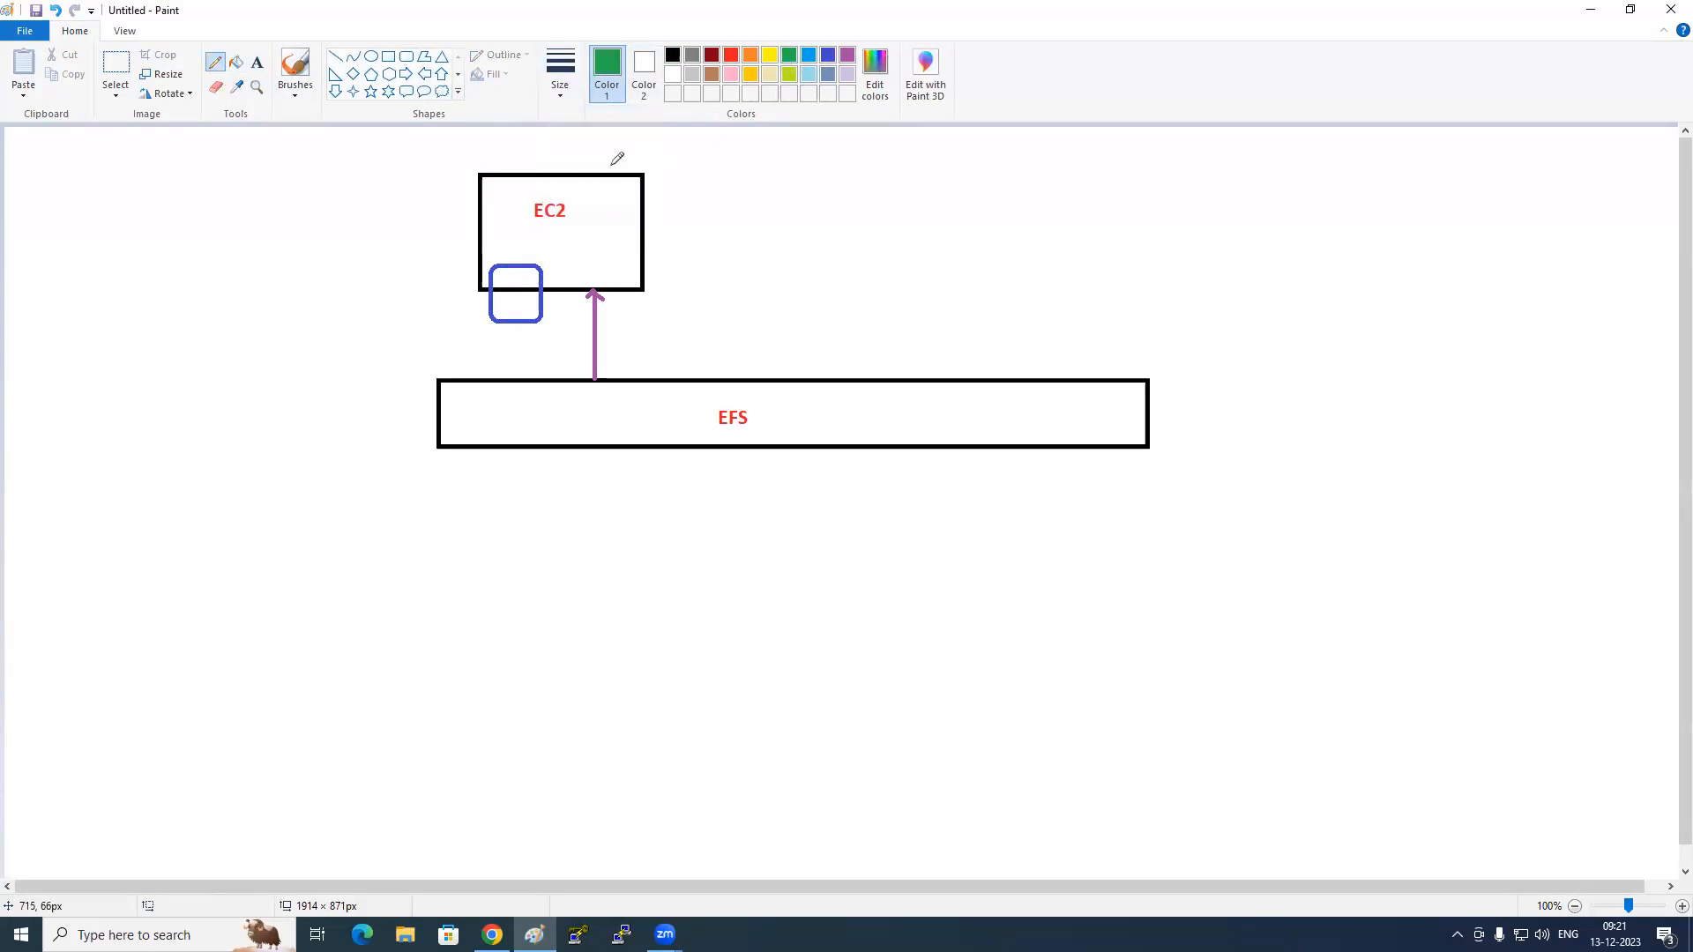
mouse_move(403, 256)
mouse_down()
mouse_move(480, 211)
mouse_move(512, 280)
mouse_move(521, 266)
mouse_move(904, 289)
mouse_up()
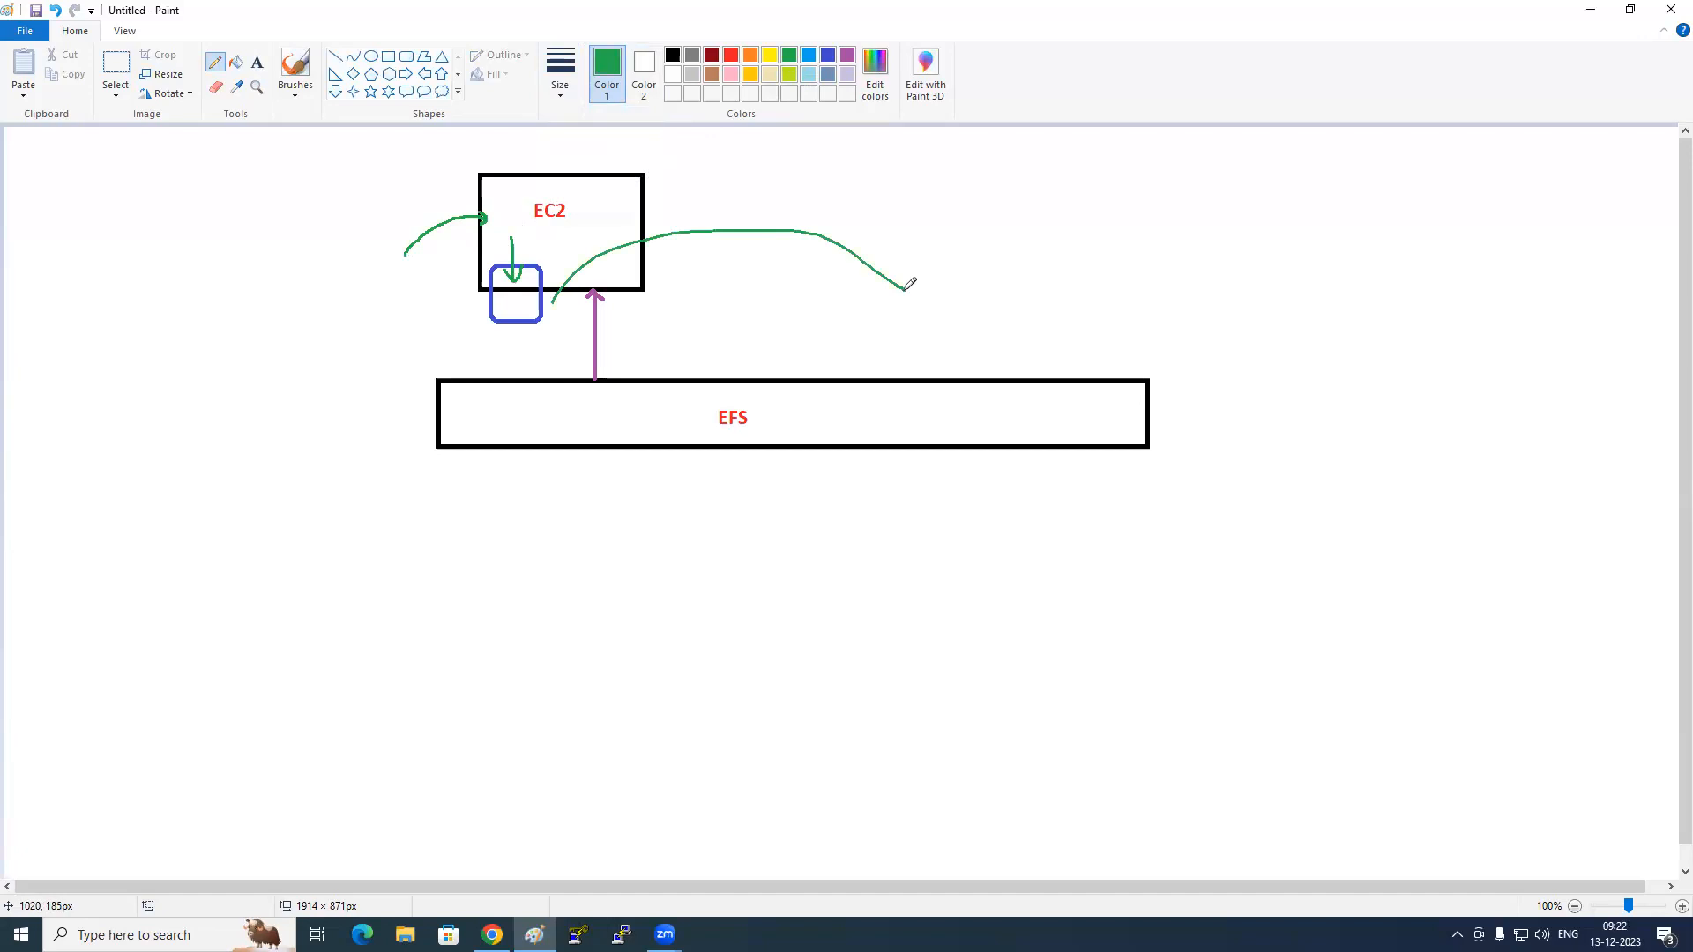
key(ctrl+z)
key(ctrl+z)
key(ctrl+z)
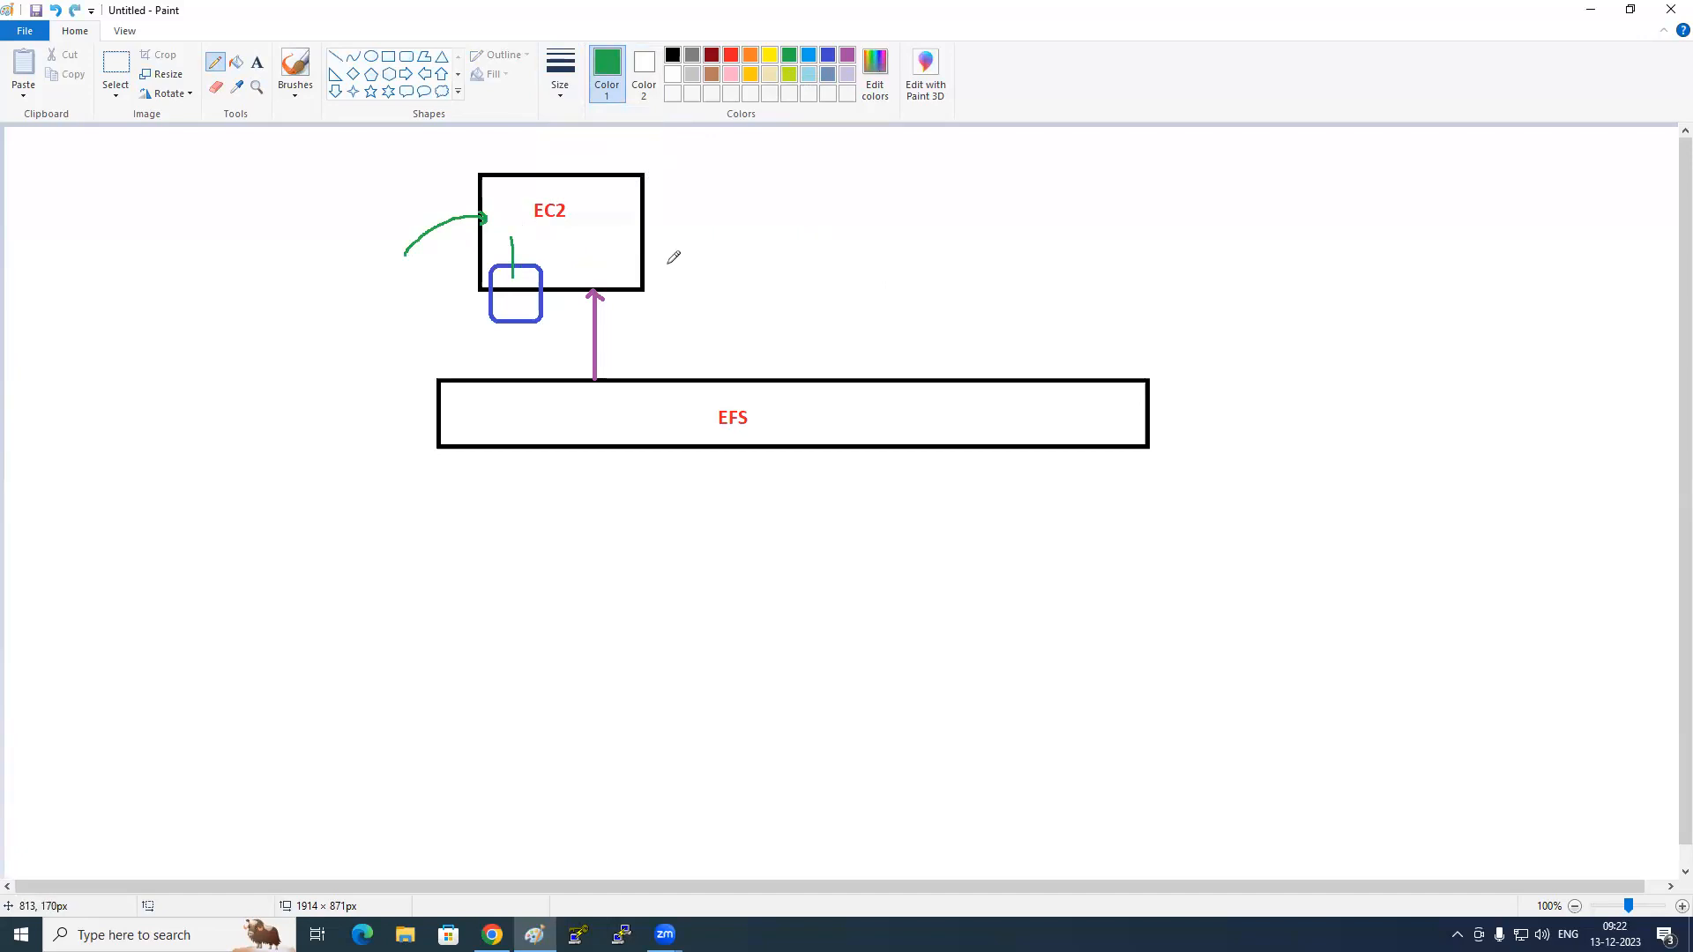
Step: Draw a purple rounded rectangle around the arrowhead on the EC2 box's lower edge
click(845, 61)
click(405, 55)
mouse_move(575, 268)
mouse_down()
mouse_move(628, 340)
mouse_move(599, 305)
mouse_up()
click(754, 309)
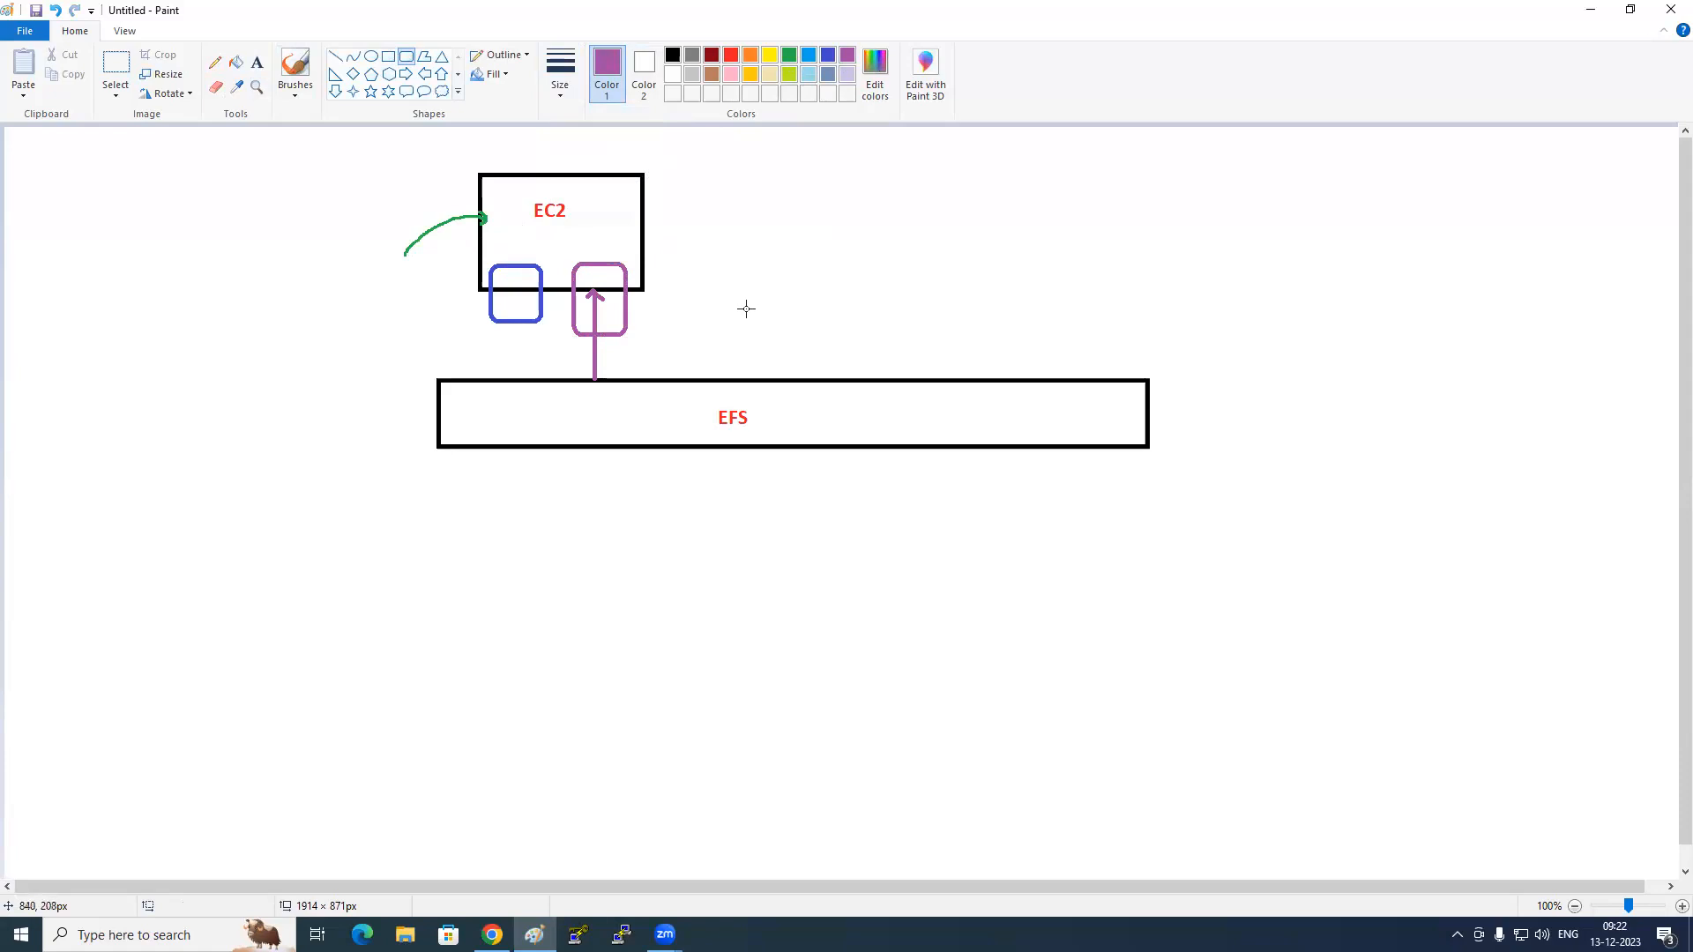
Step: Sketch green pencil strokes leading into the purple rectangle and over the EFS box, and undo them
click(214, 62)
click(789, 56)
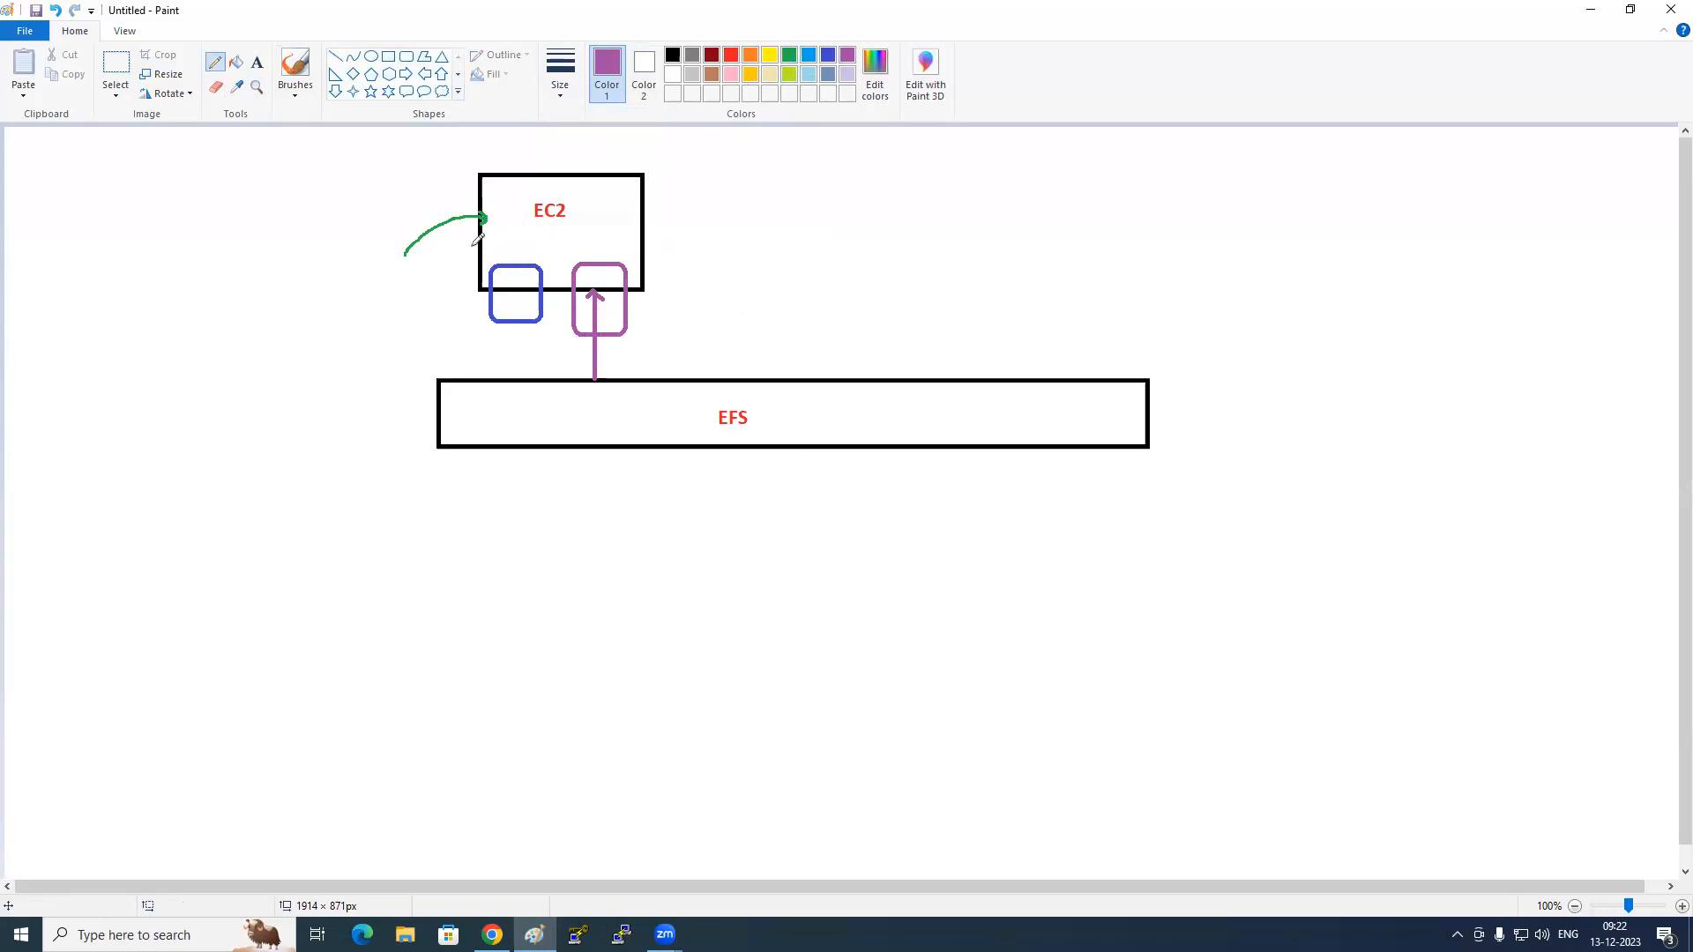
mouse_move(442, 258)
mouse_down()
mouse_move(507, 237)
mouse_move(546, 240)
mouse_move(587, 276)
mouse_move(591, 259)
mouse_up()
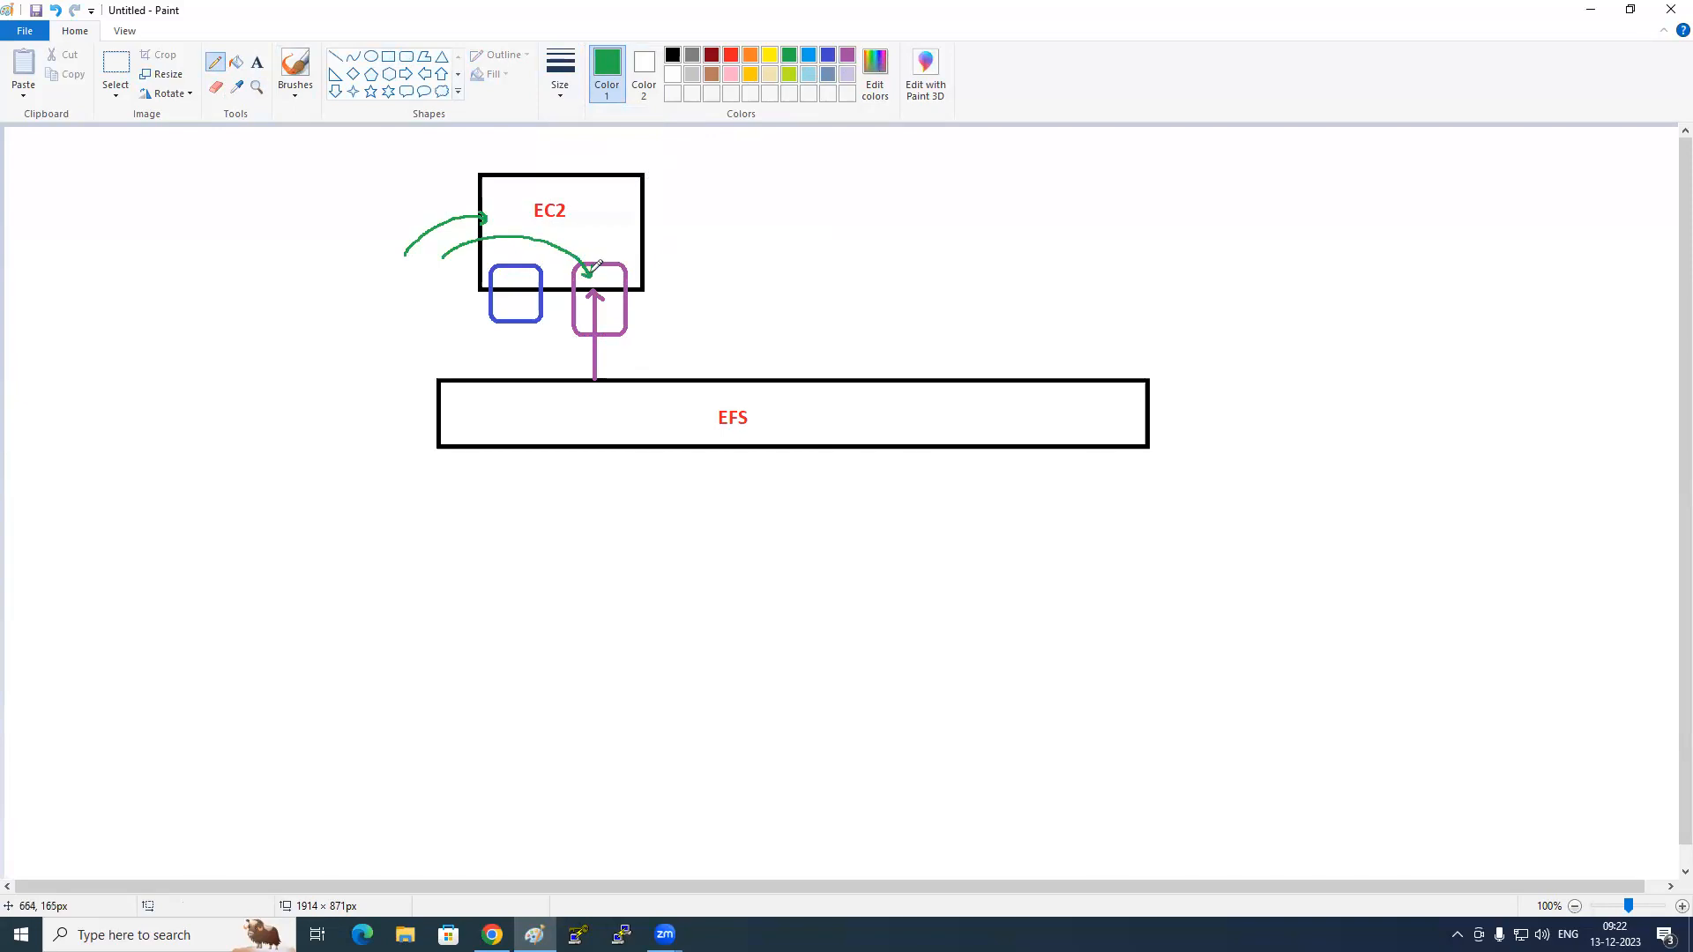
drag(570, 420, 625, 406)
key(ctrl+z)
key(ctrl+z)
key(ctrl+z)
Step: Draw a second black rectangle above the right part of the EFS box, level with the first EC2 box
click(388, 57)
click(672, 55)
drag(811, 177, 976, 300)
click(173, 331)
Step: Add the red text label "EC2" near the top inside the second small rectangle
click(256, 62)
click(731, 55)
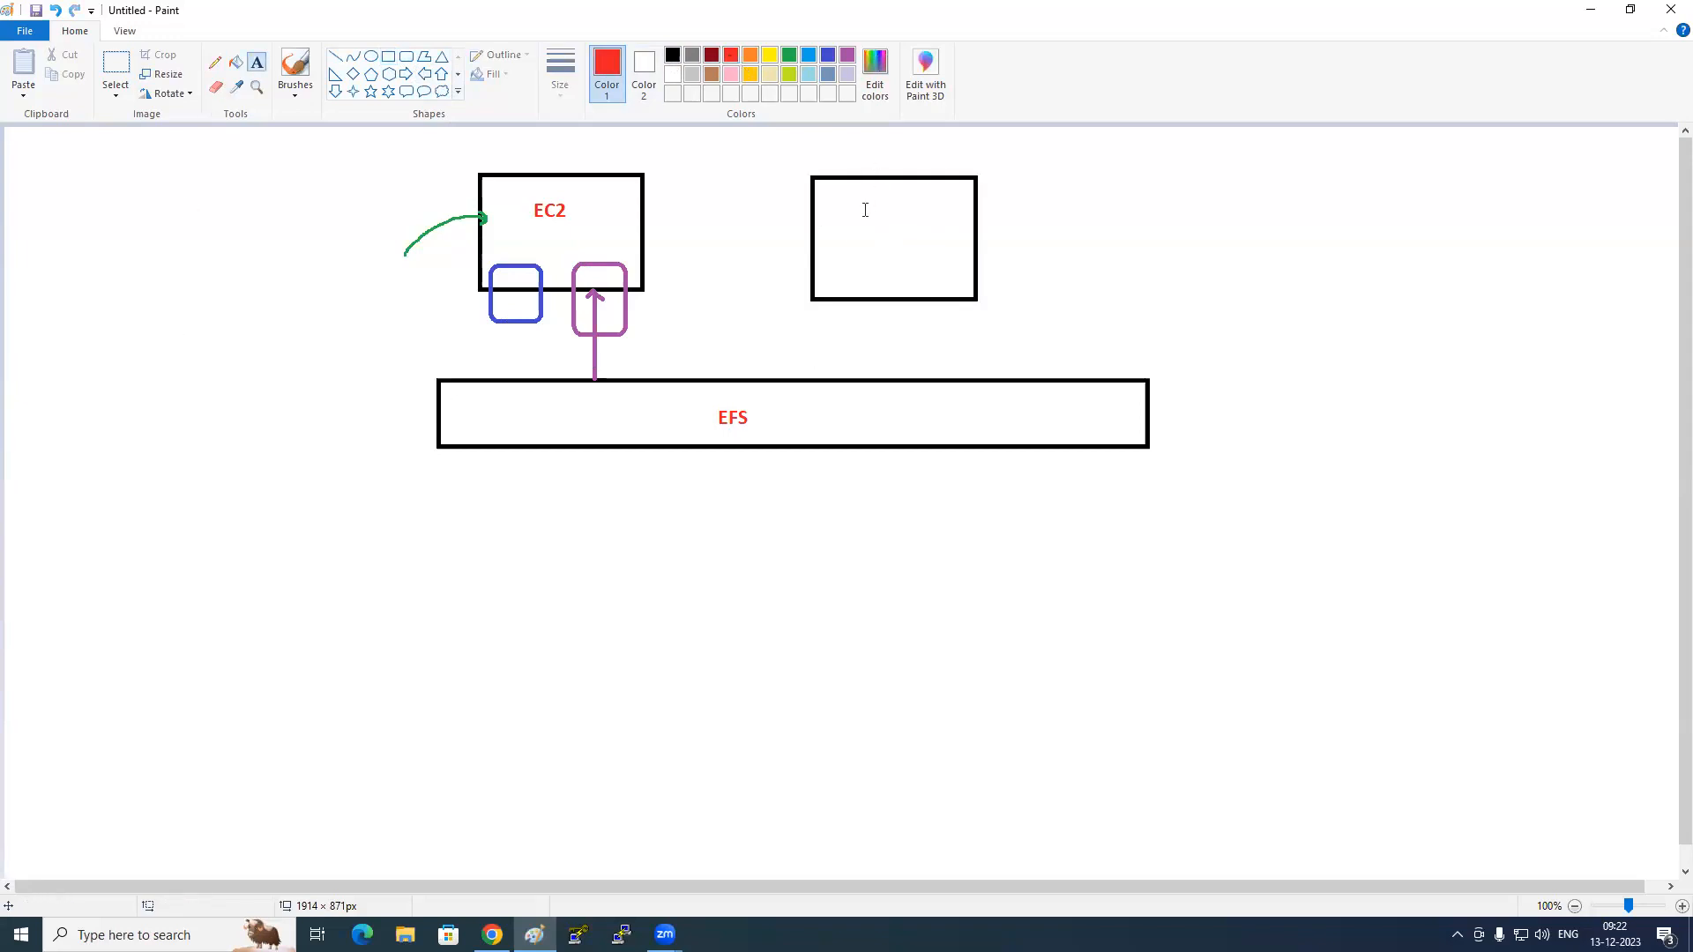
click(861, 196)
text(EC2)
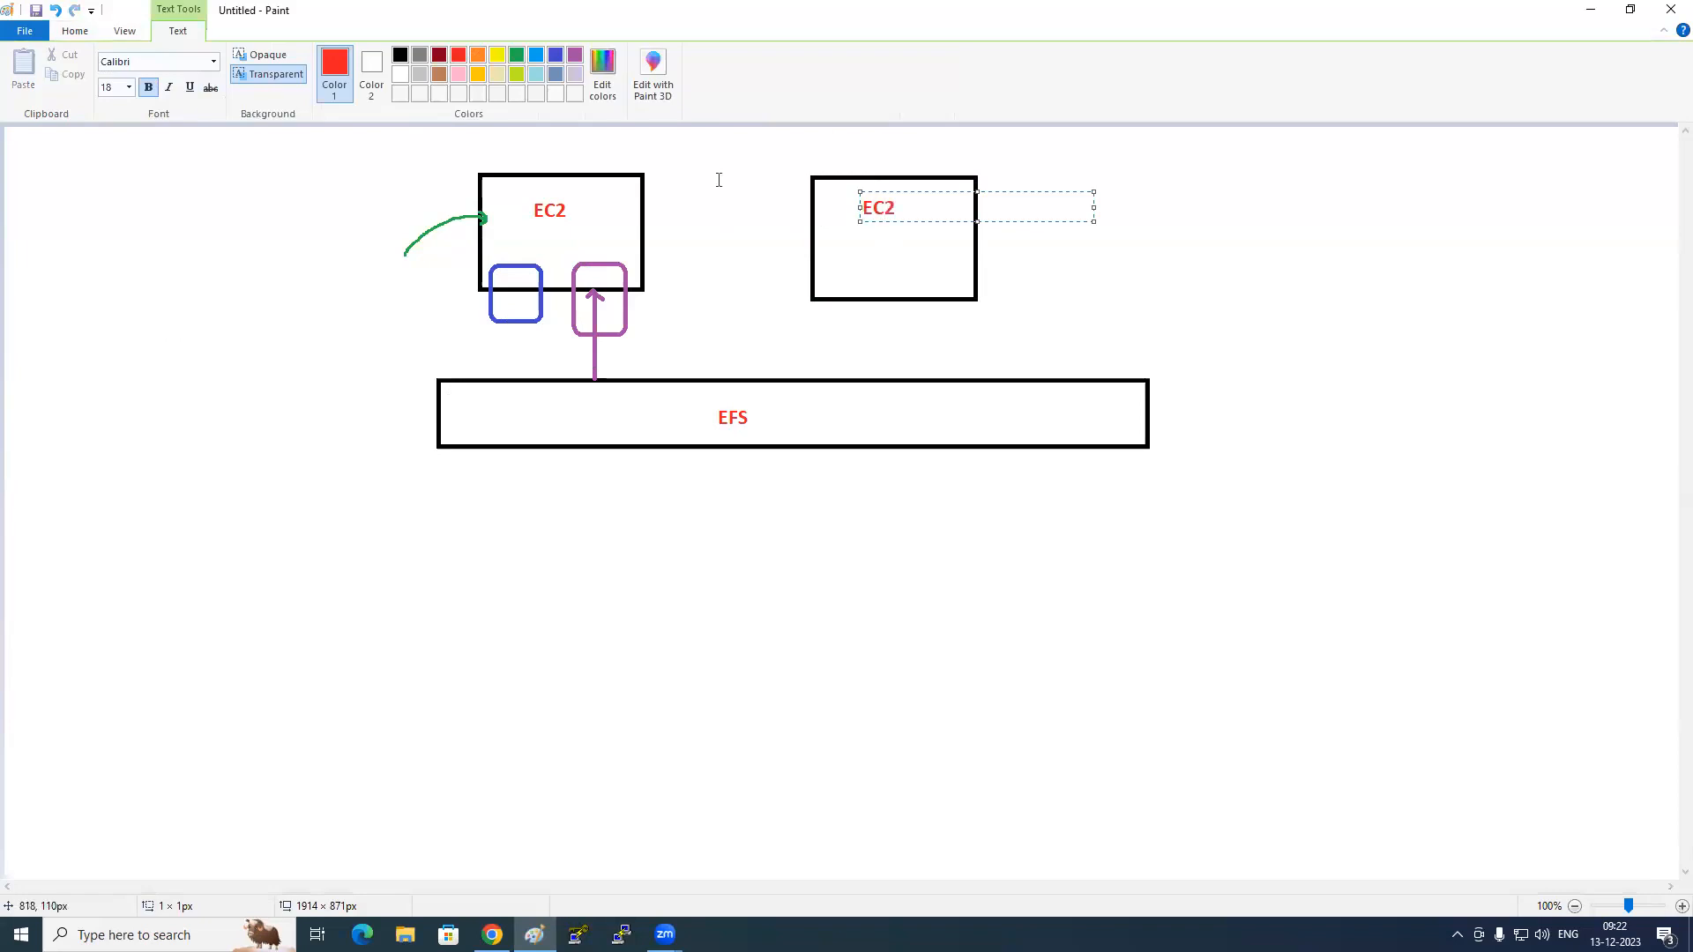
click(719, 180)
Step: Draw an indigo rounded square over the left part of the second EC2 box's lower edge
click(828, 54)
click(406, 55)
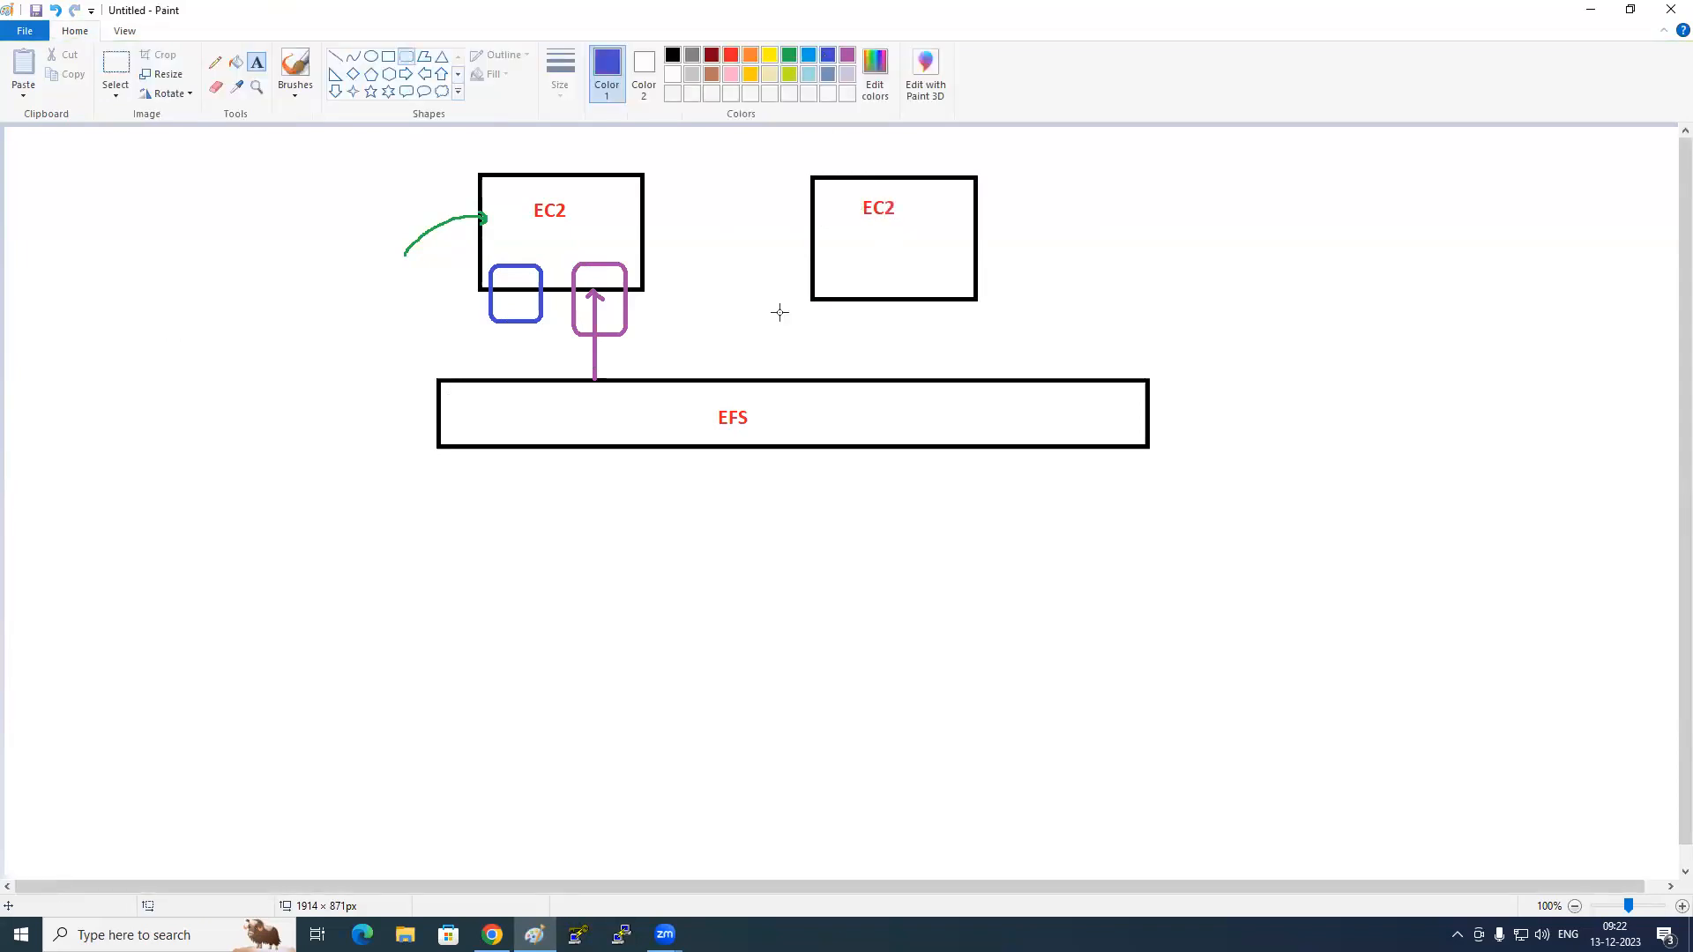
drag(826, 267, 875, 325)
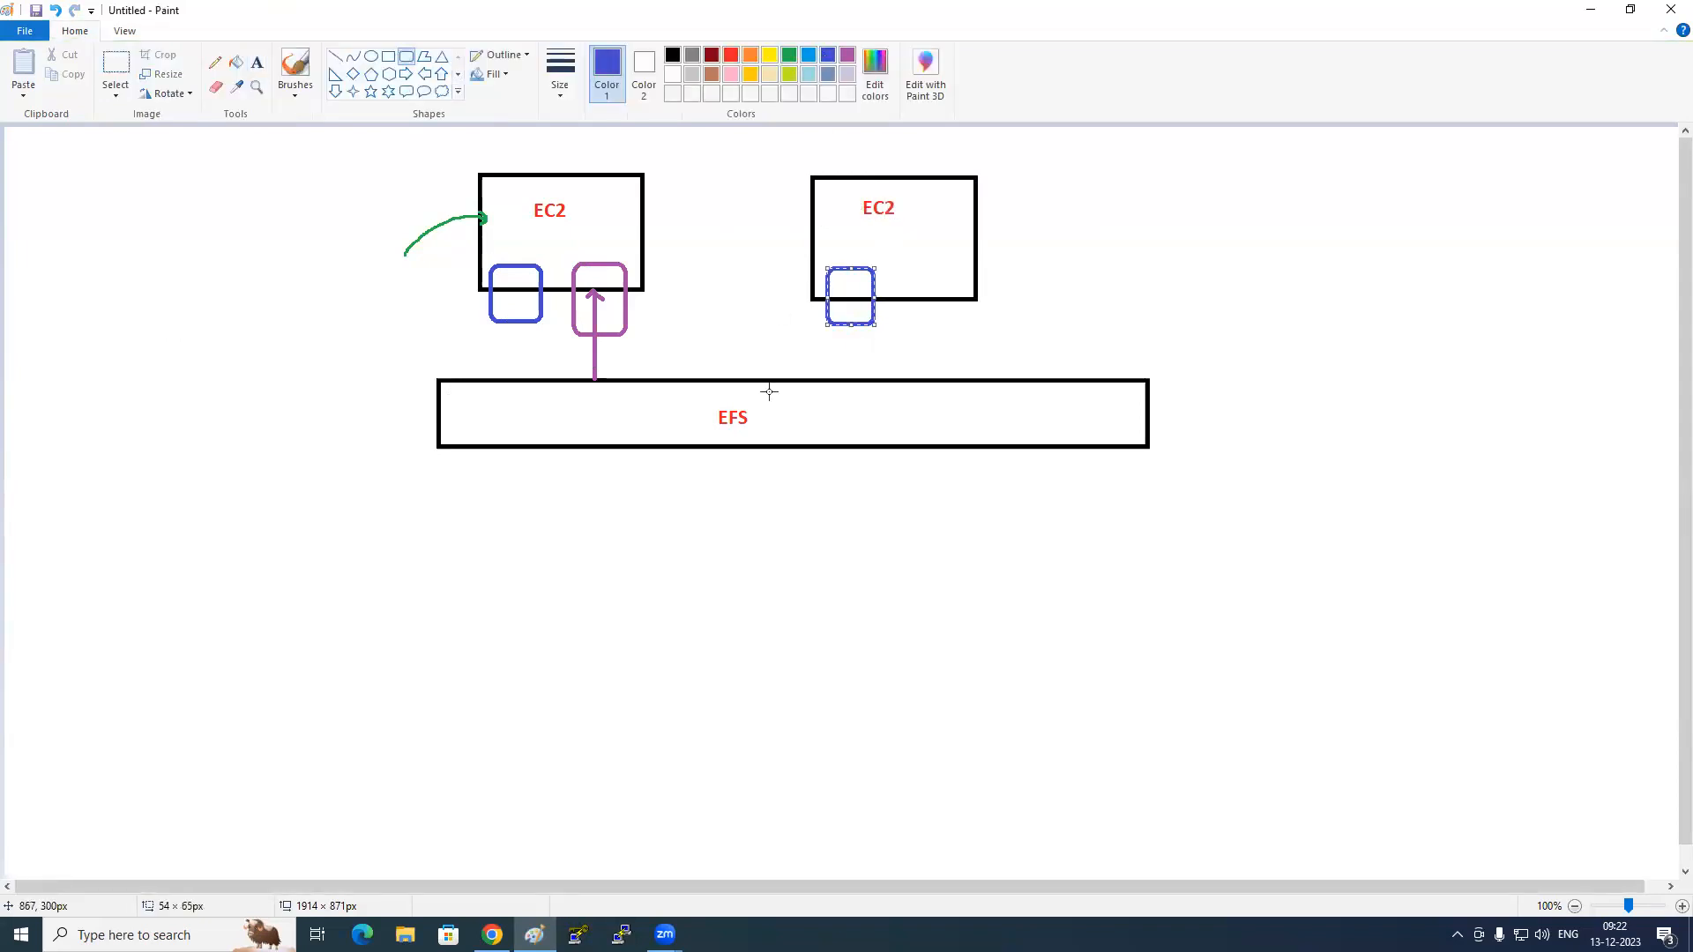
Step: Draw a purple arrow from the EFS box up to the second EC2 box, undoing the stray stroke
click(335, 55)
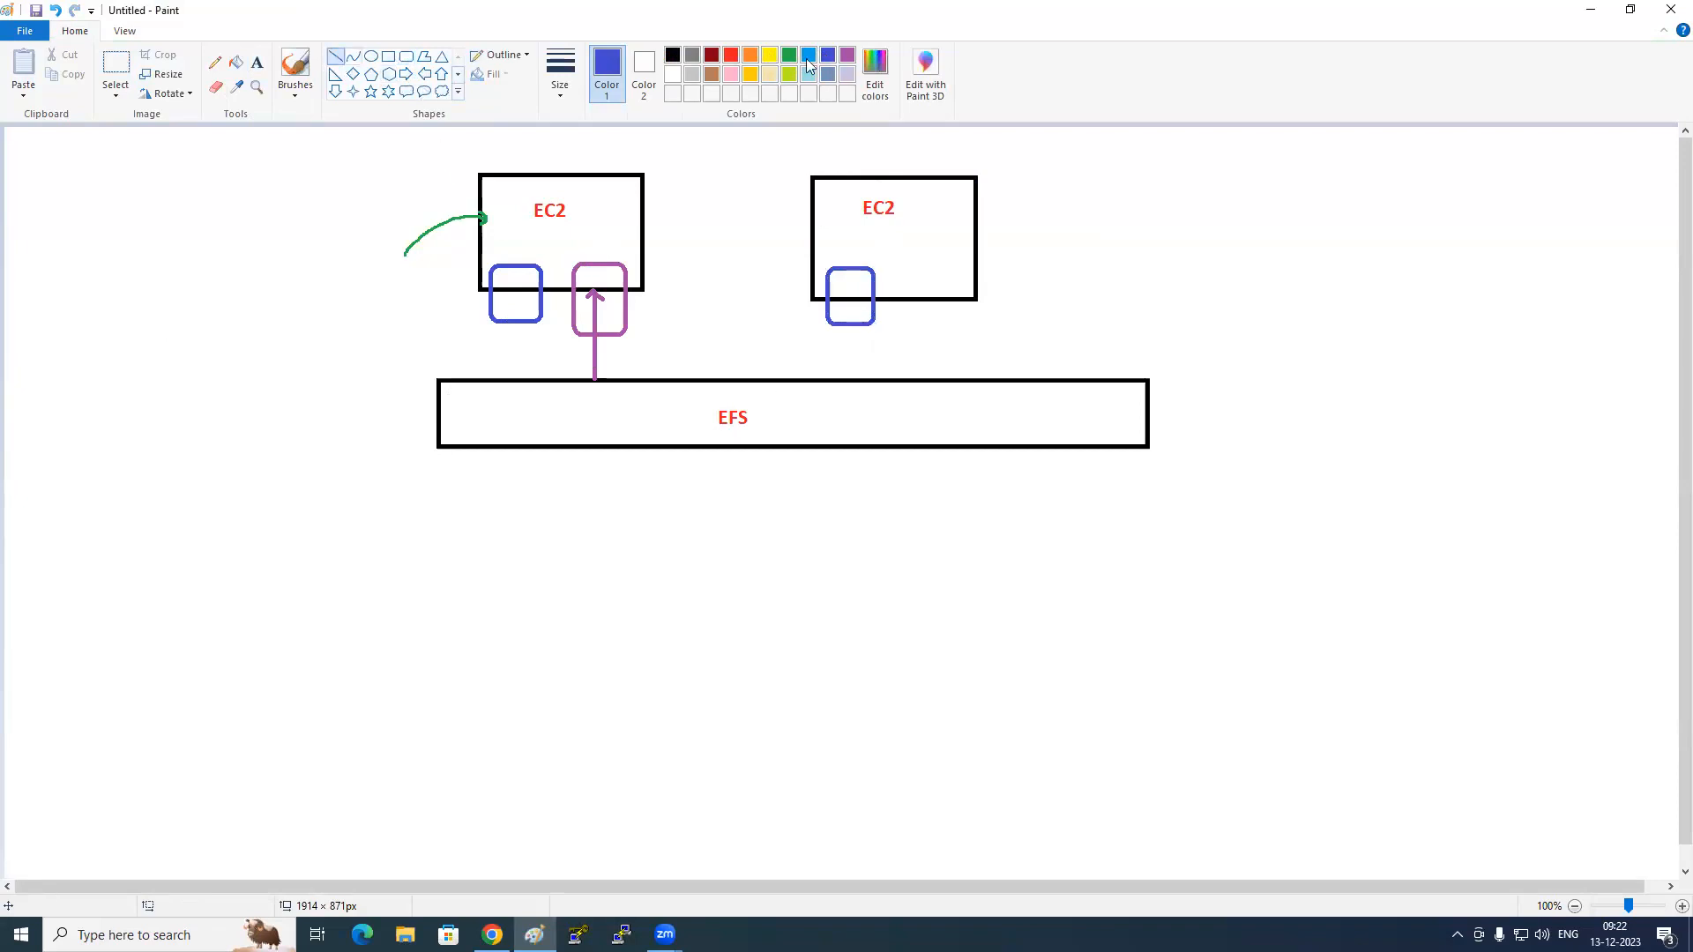
click(848, 54)
drag(953, 379, 952, 305)
drag(951, 305, 974, 337)
key(ctrl+z)
Step: Draw a purple rounded rectangle around the arrowhead on the second EC2 box's lower edge
click(407, 57)
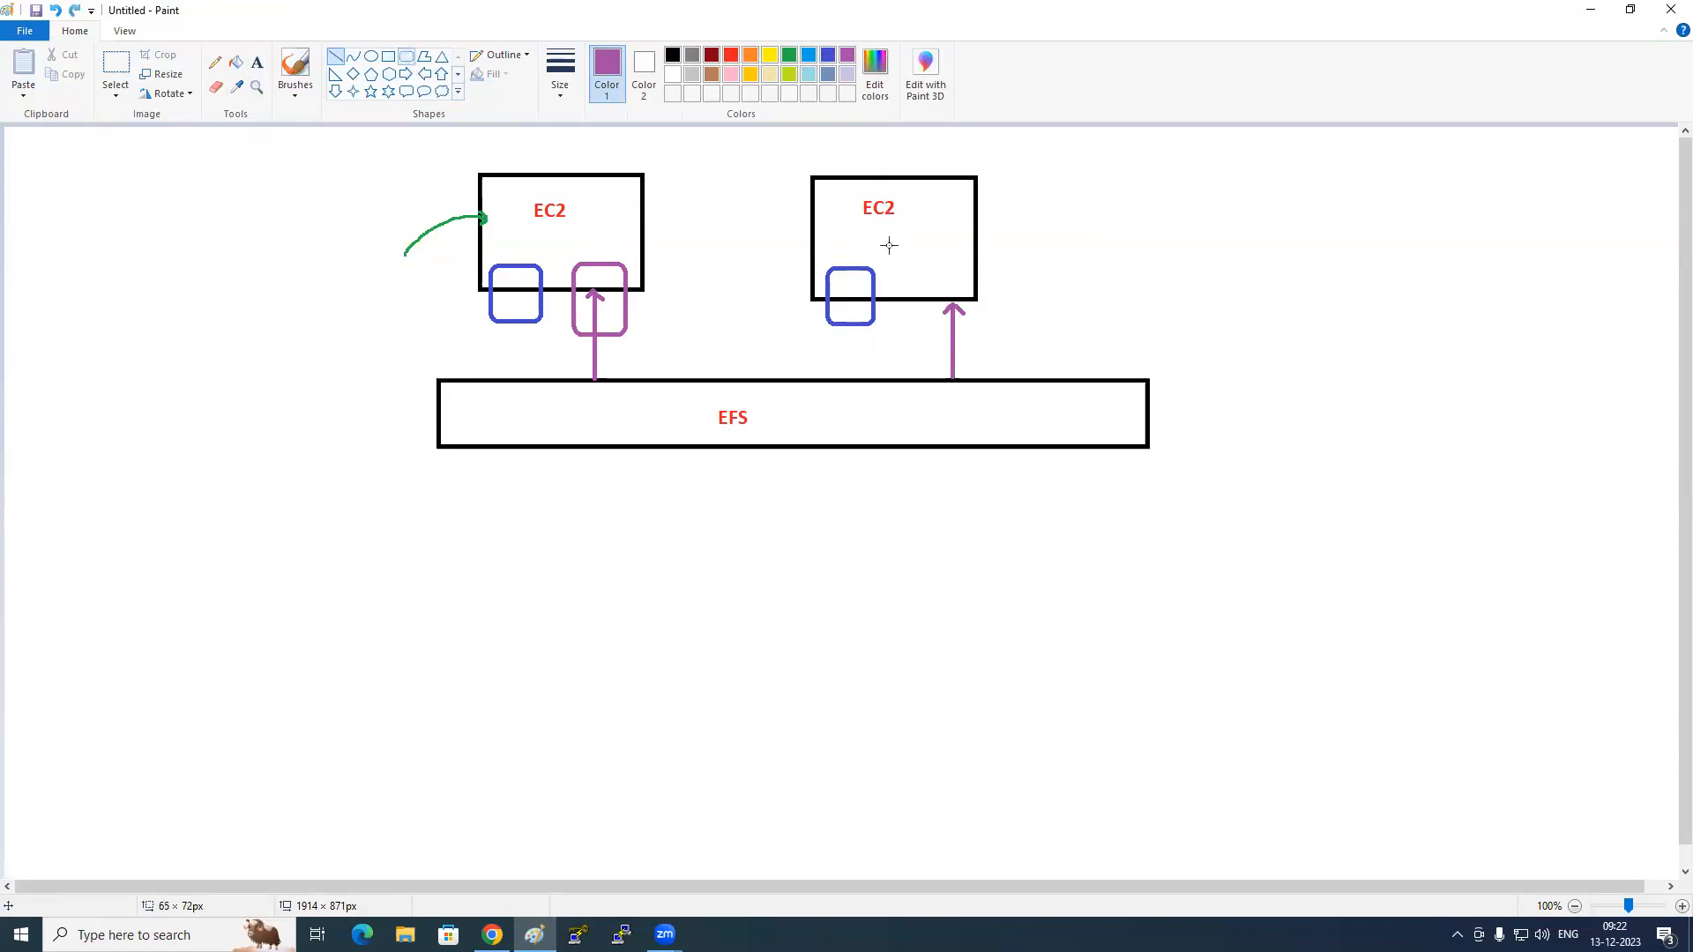
drag(927, 274, 976, 336)
click(1066, 299)
Step: Pencil purple curves from the first EC2 box into EFS and from EFS to the second EC2 box, and undo both
click(215, 62)
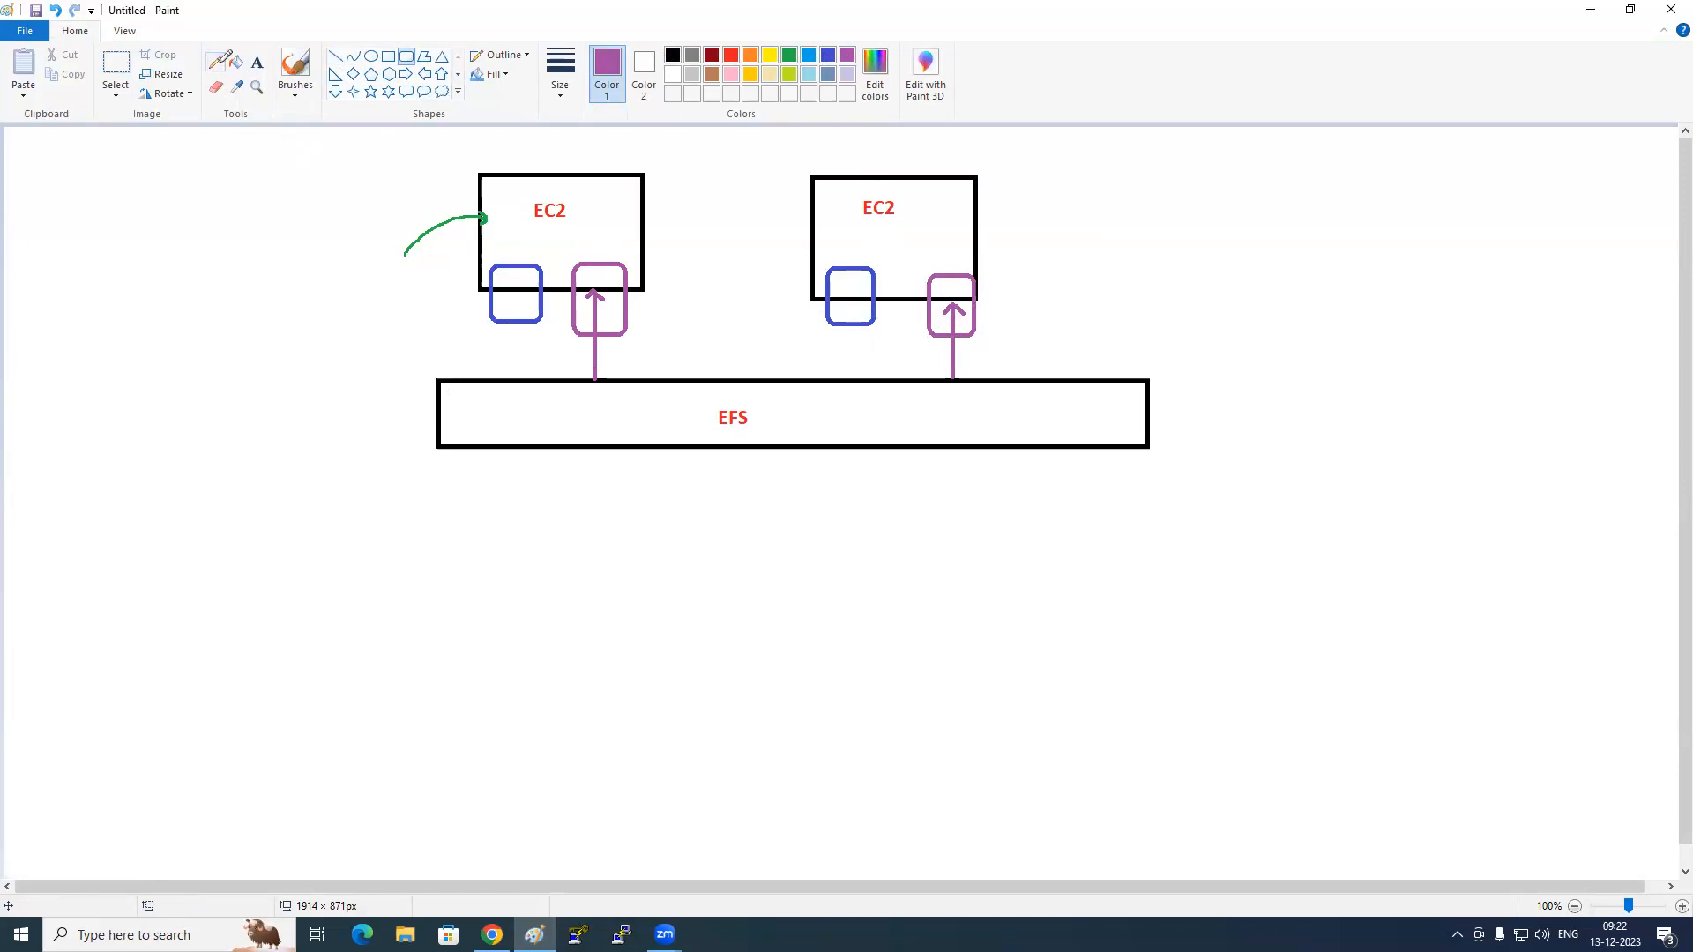
mouse_move(585, 236)
mouse_down()
mouse_move(612, 287)
mouse_move(624, 409)
mouse_move(648, 412)
mouse_up()
mouse_move(917, 424)
mouse_down()
mouse_move(986, 335)
mouse_move(979, 279)
mouse_up()
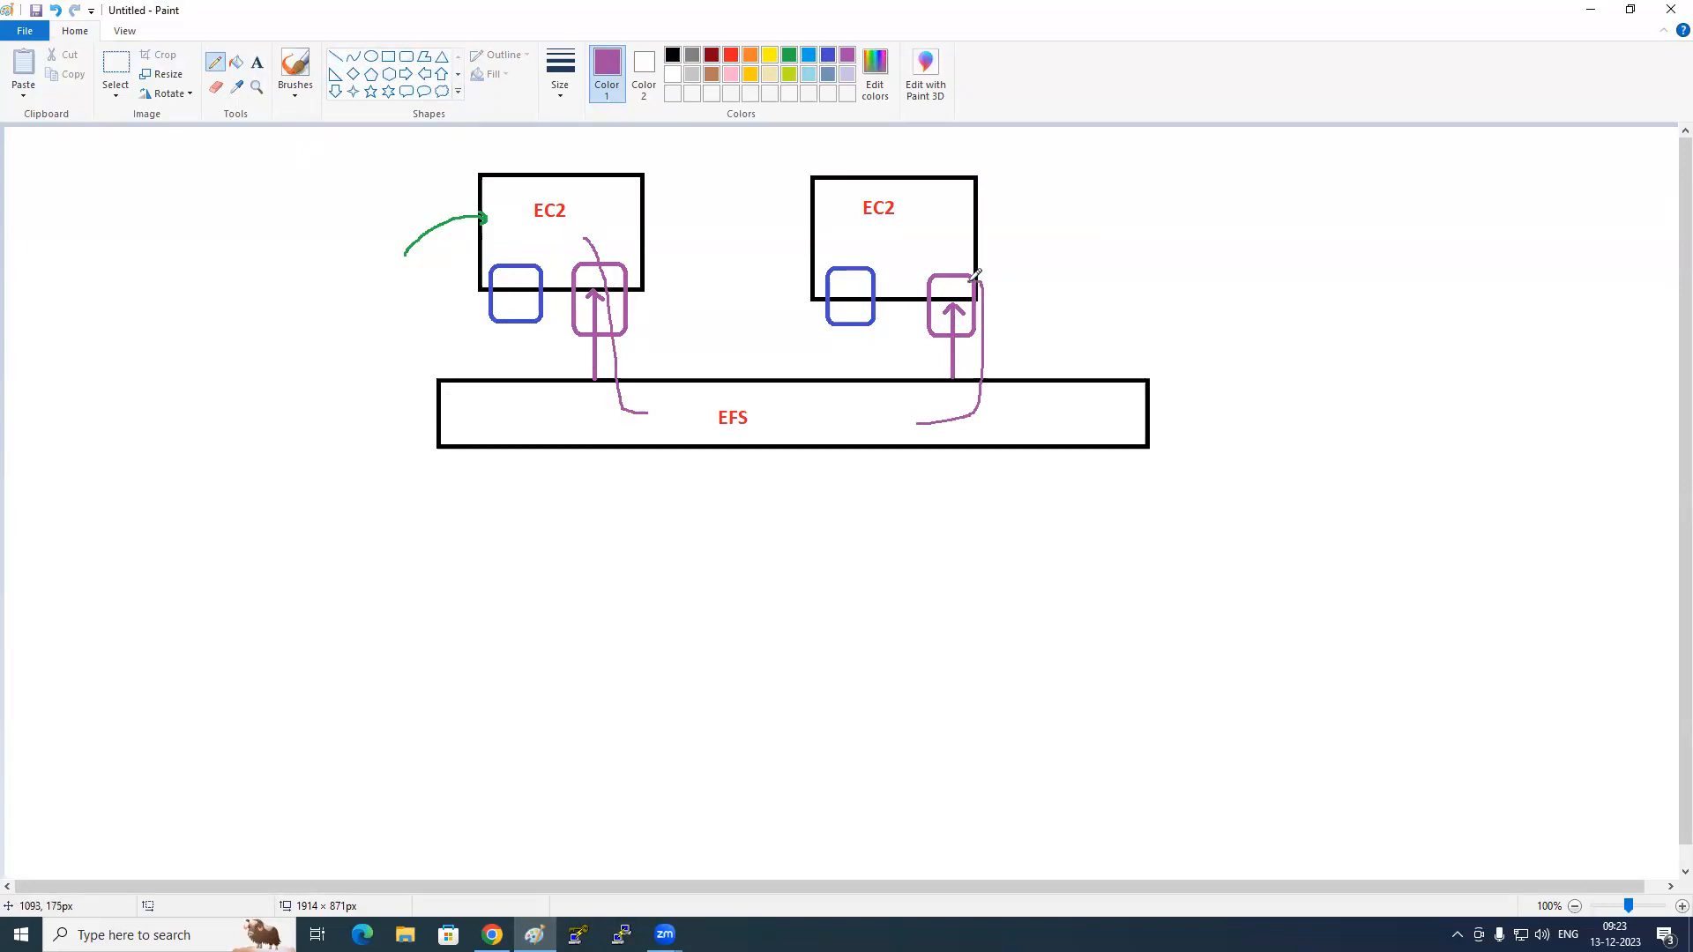
key(ctrl+z)
key(ctrl+z)
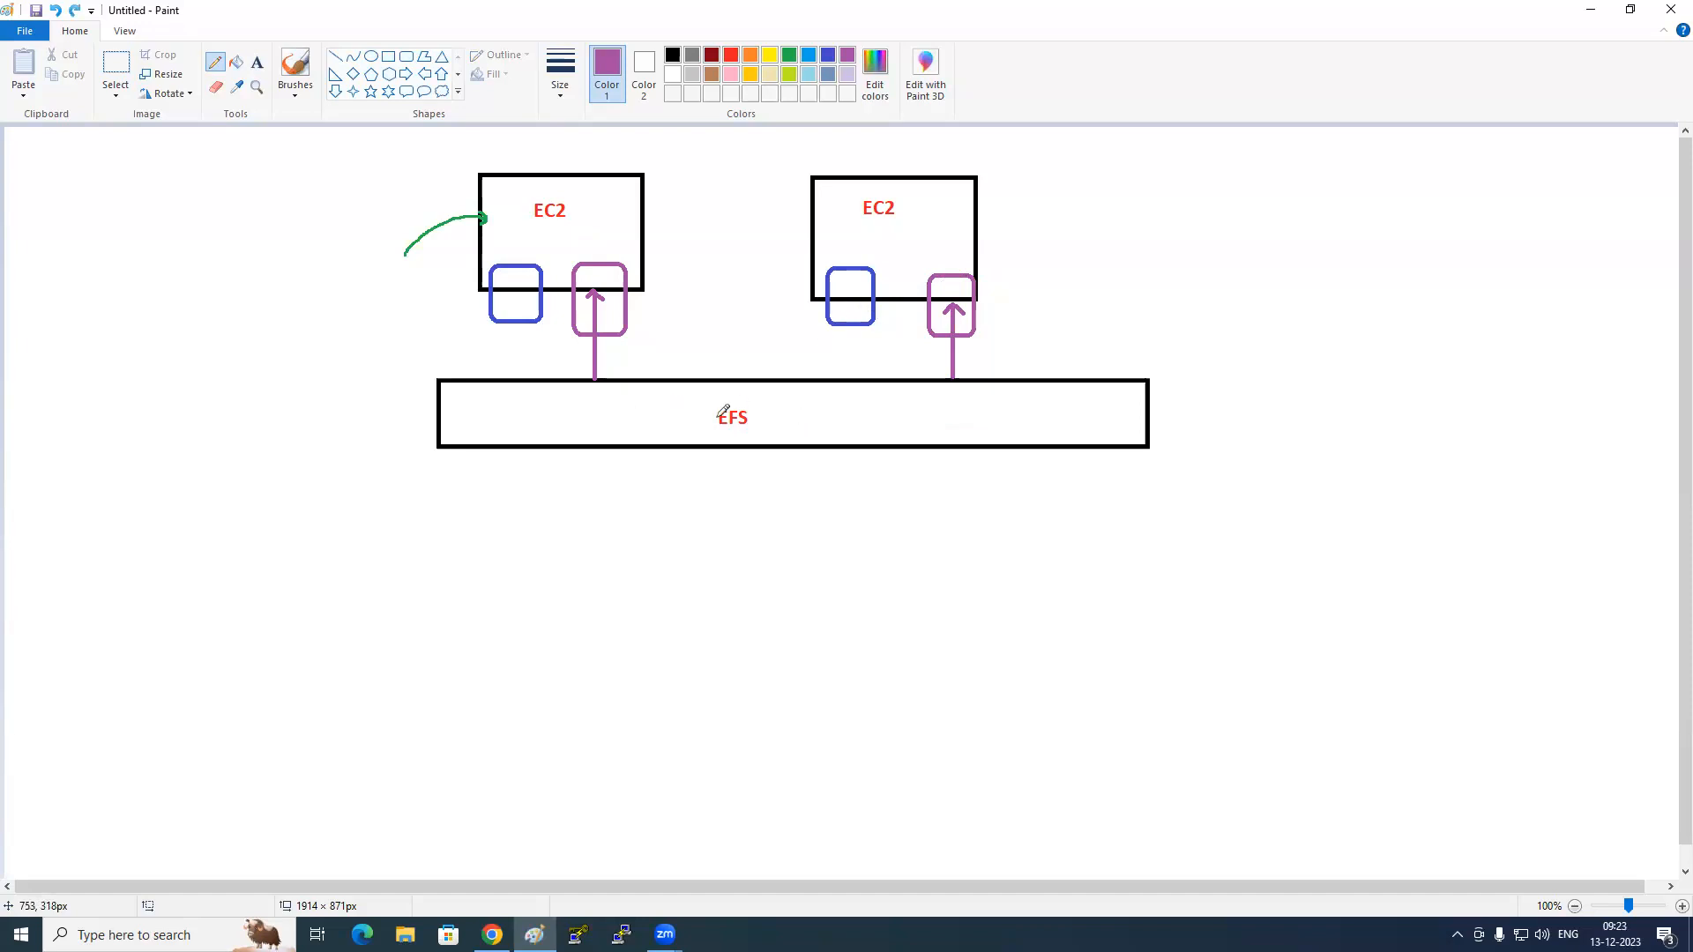
Step: Sketch two freehand purple boxes to the right of the second EC2 box, and undo both
mouse_move(1090, 181)
mouse_down()
mouse_move(1096, 287)
mouse_move(1187, 156)
mouse_move(1062, 183)
mouse_up()
click(1331, 169)
mouse_move(1332, 169)
mouse_down()
mouse_move(1503, 189)
mouse_move(1274, 179)
mouse_up()
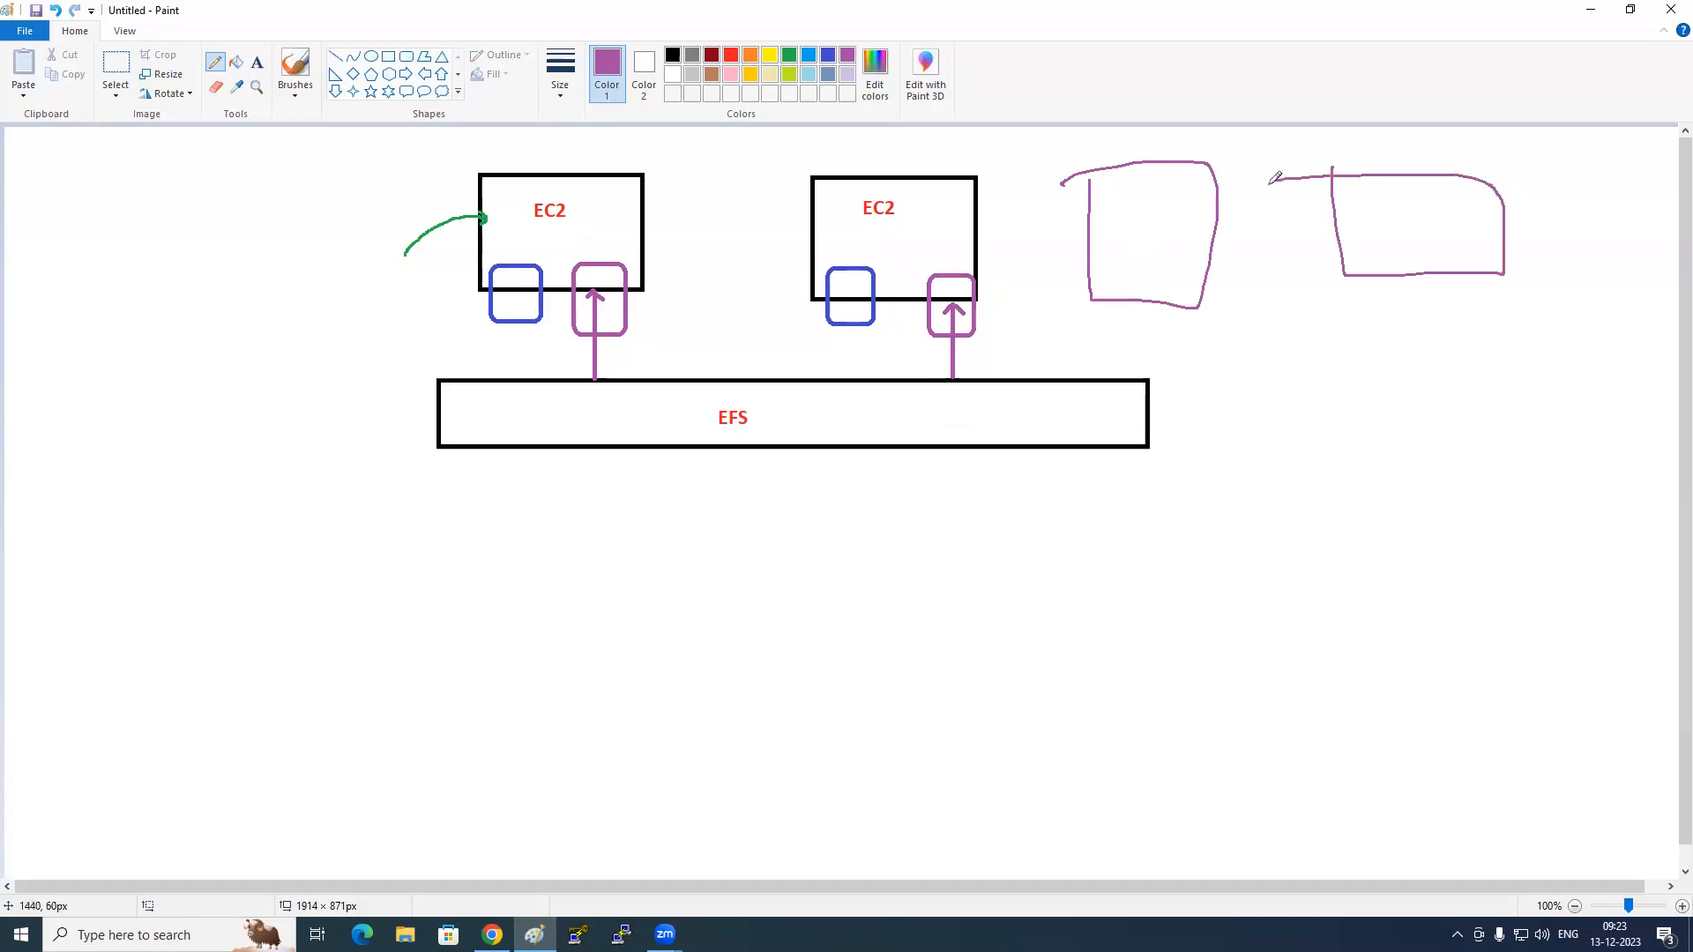
key(ctrl+z)
key(ctrl+z)
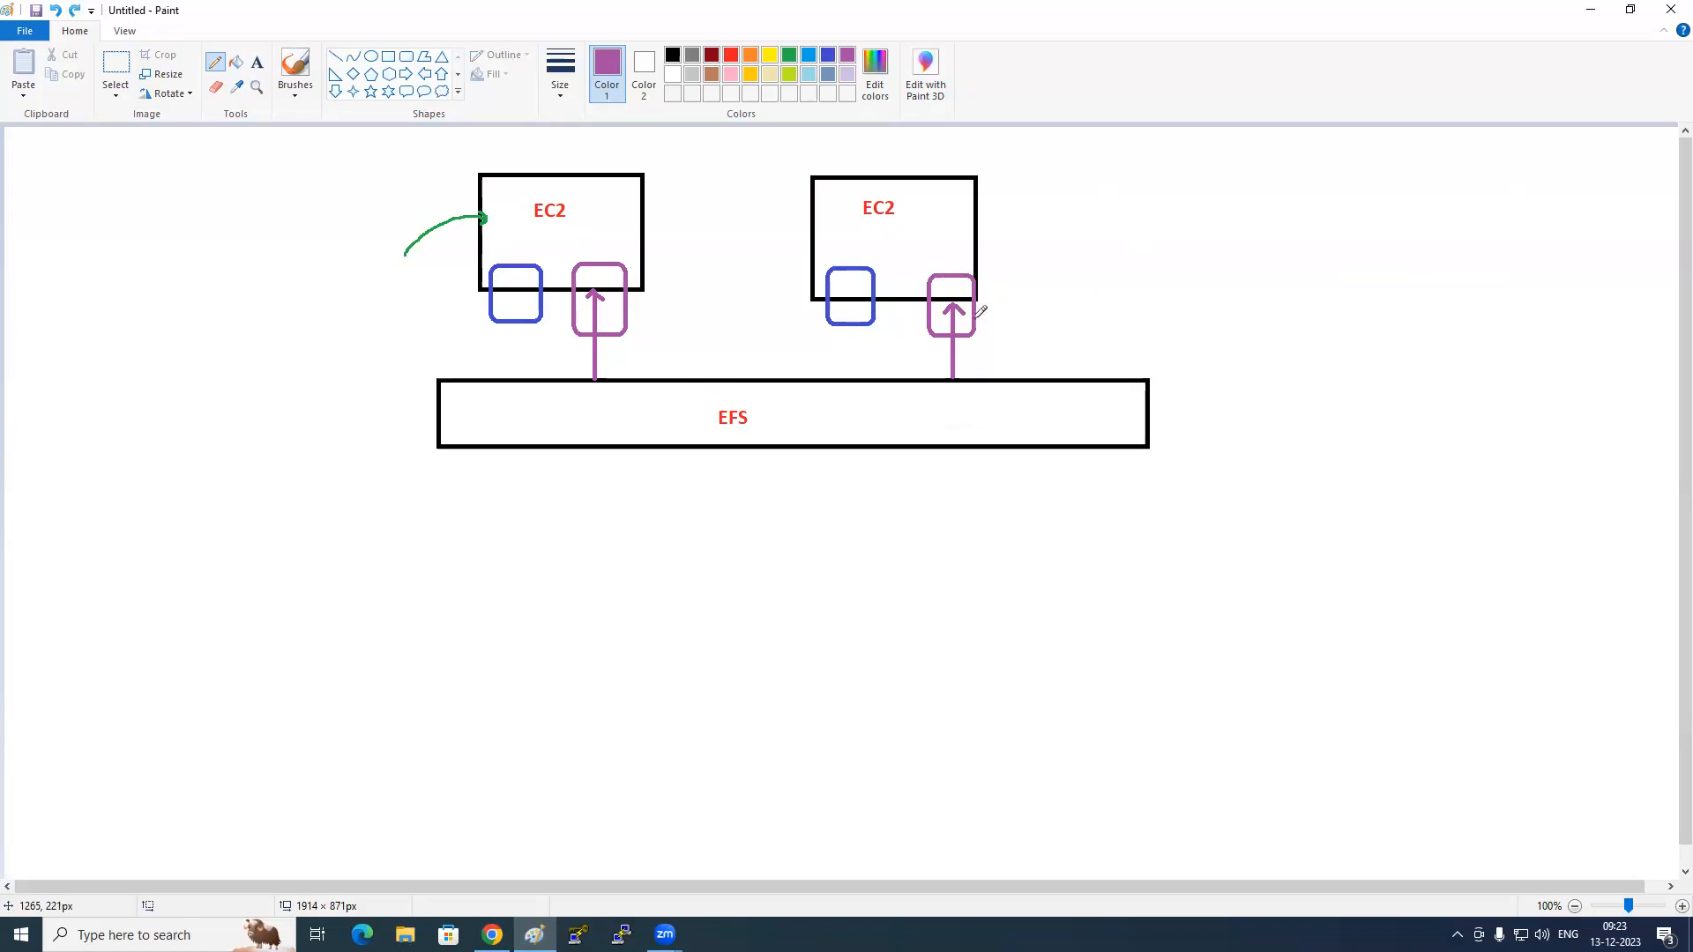
Step: Add the light blue labels "1a" beside the first EC2 box and "1b" beside the second
click(257, 62)
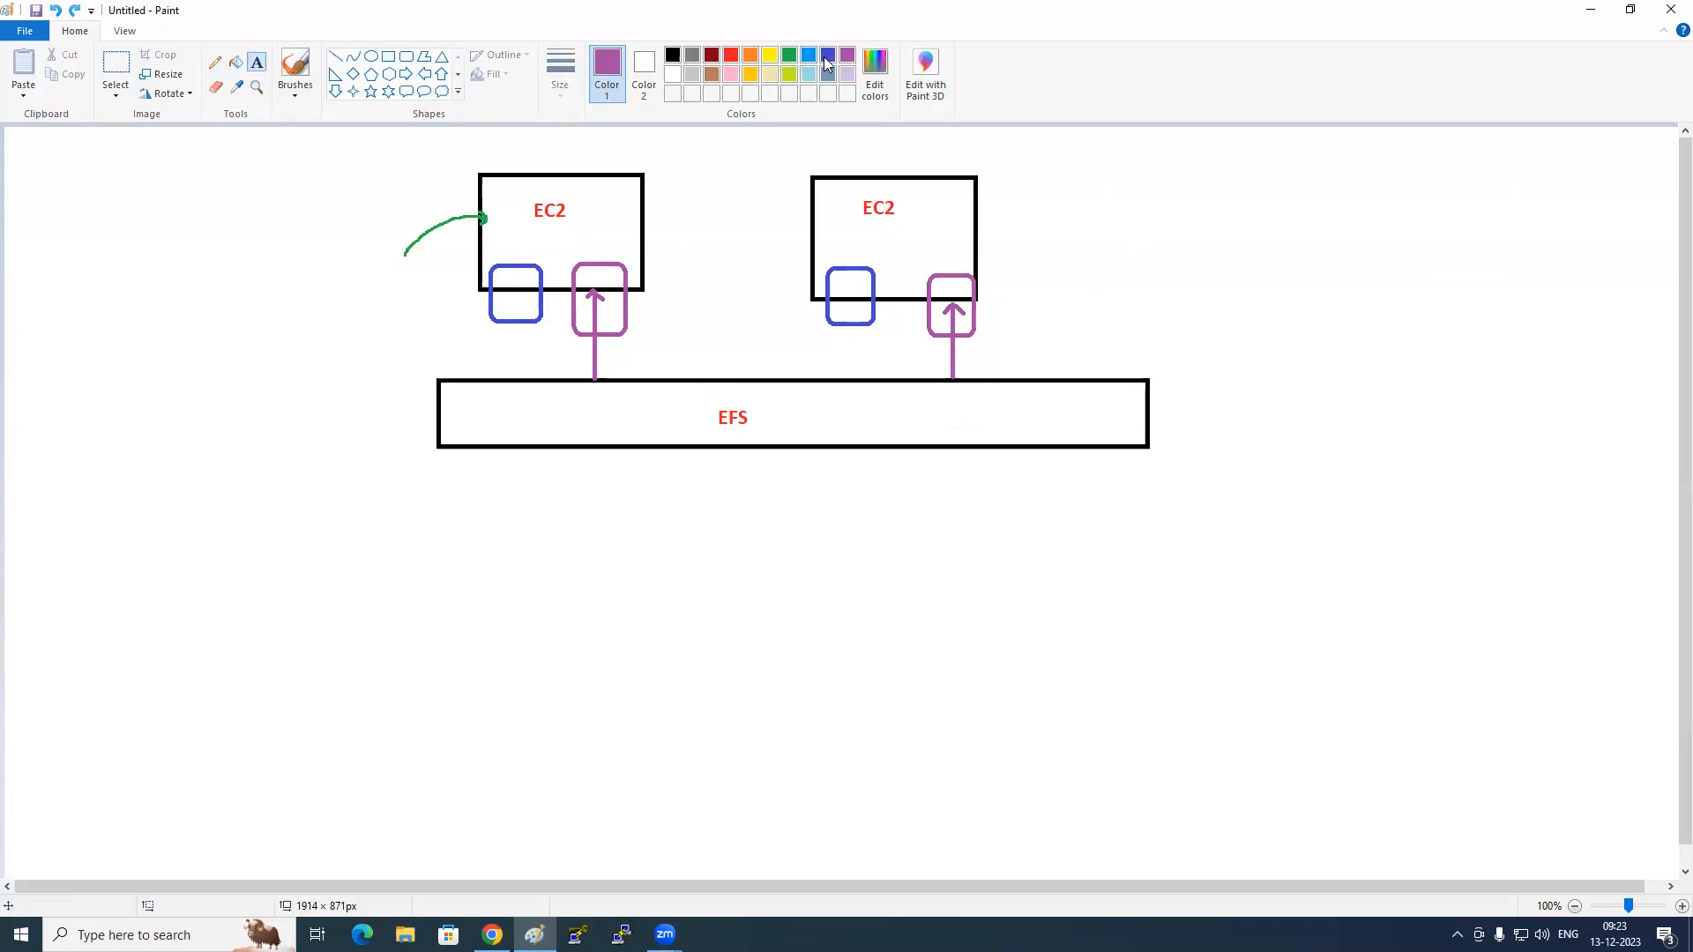
click(808, 57)
click(664, 187)
text(1a)
click(1005, 208)
click(994, 190)
text(1b)
click(775, 416)
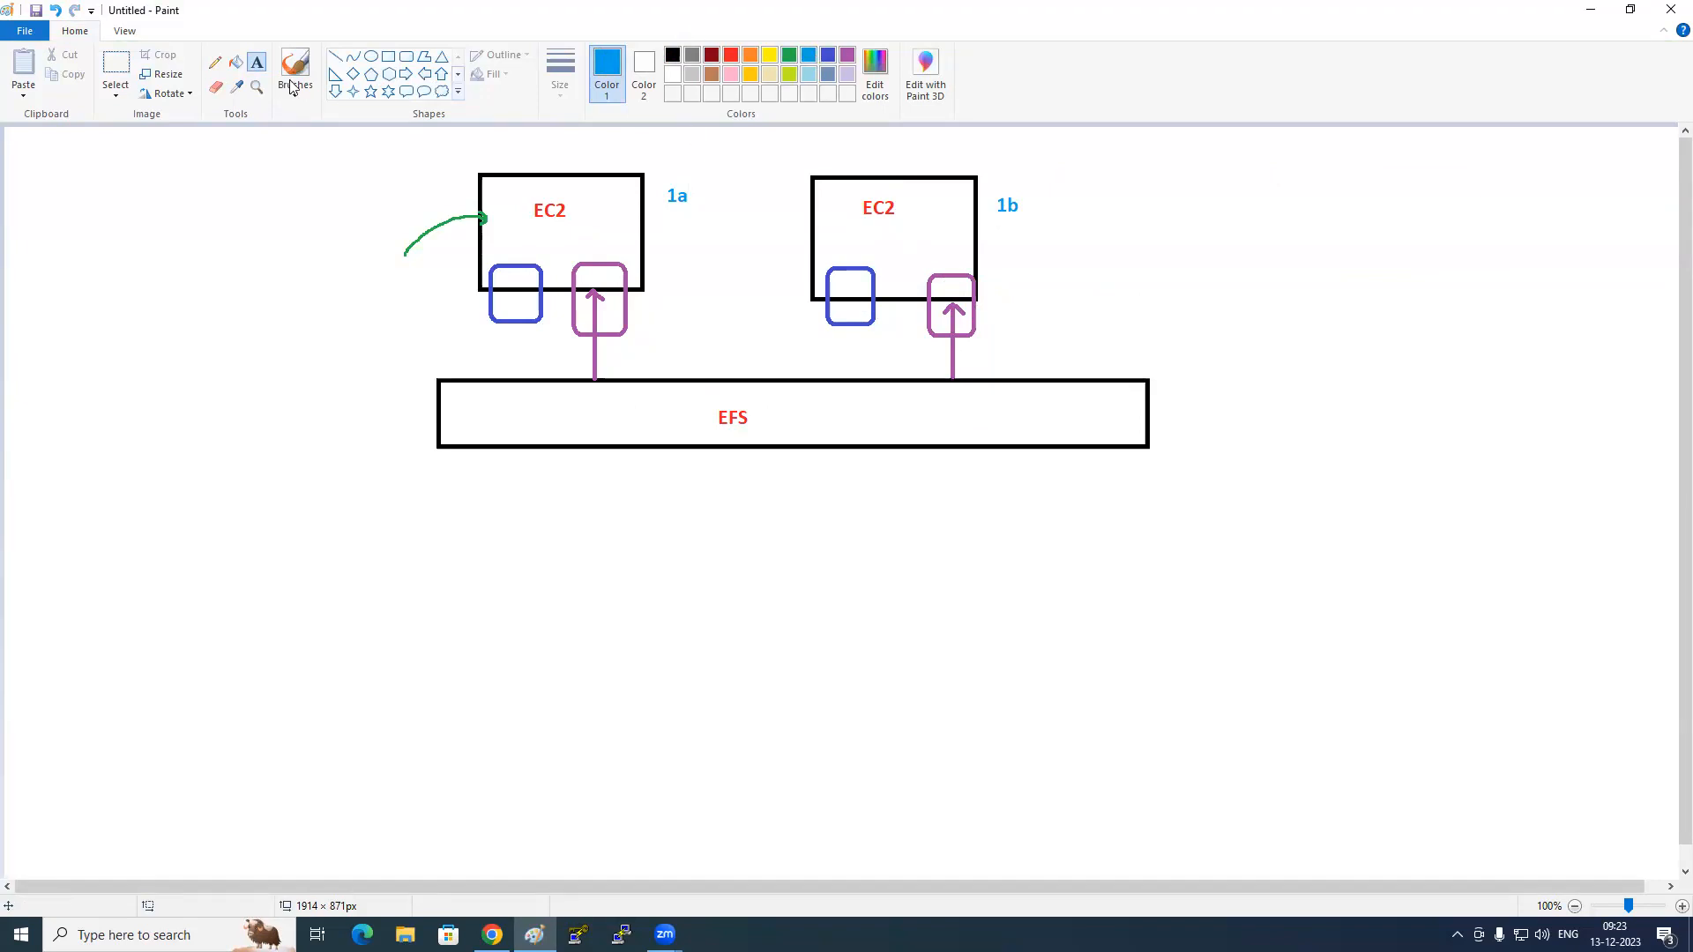
Step: Add a light blue "NFS" label beside each of the two purple arrows
click(631, 354)
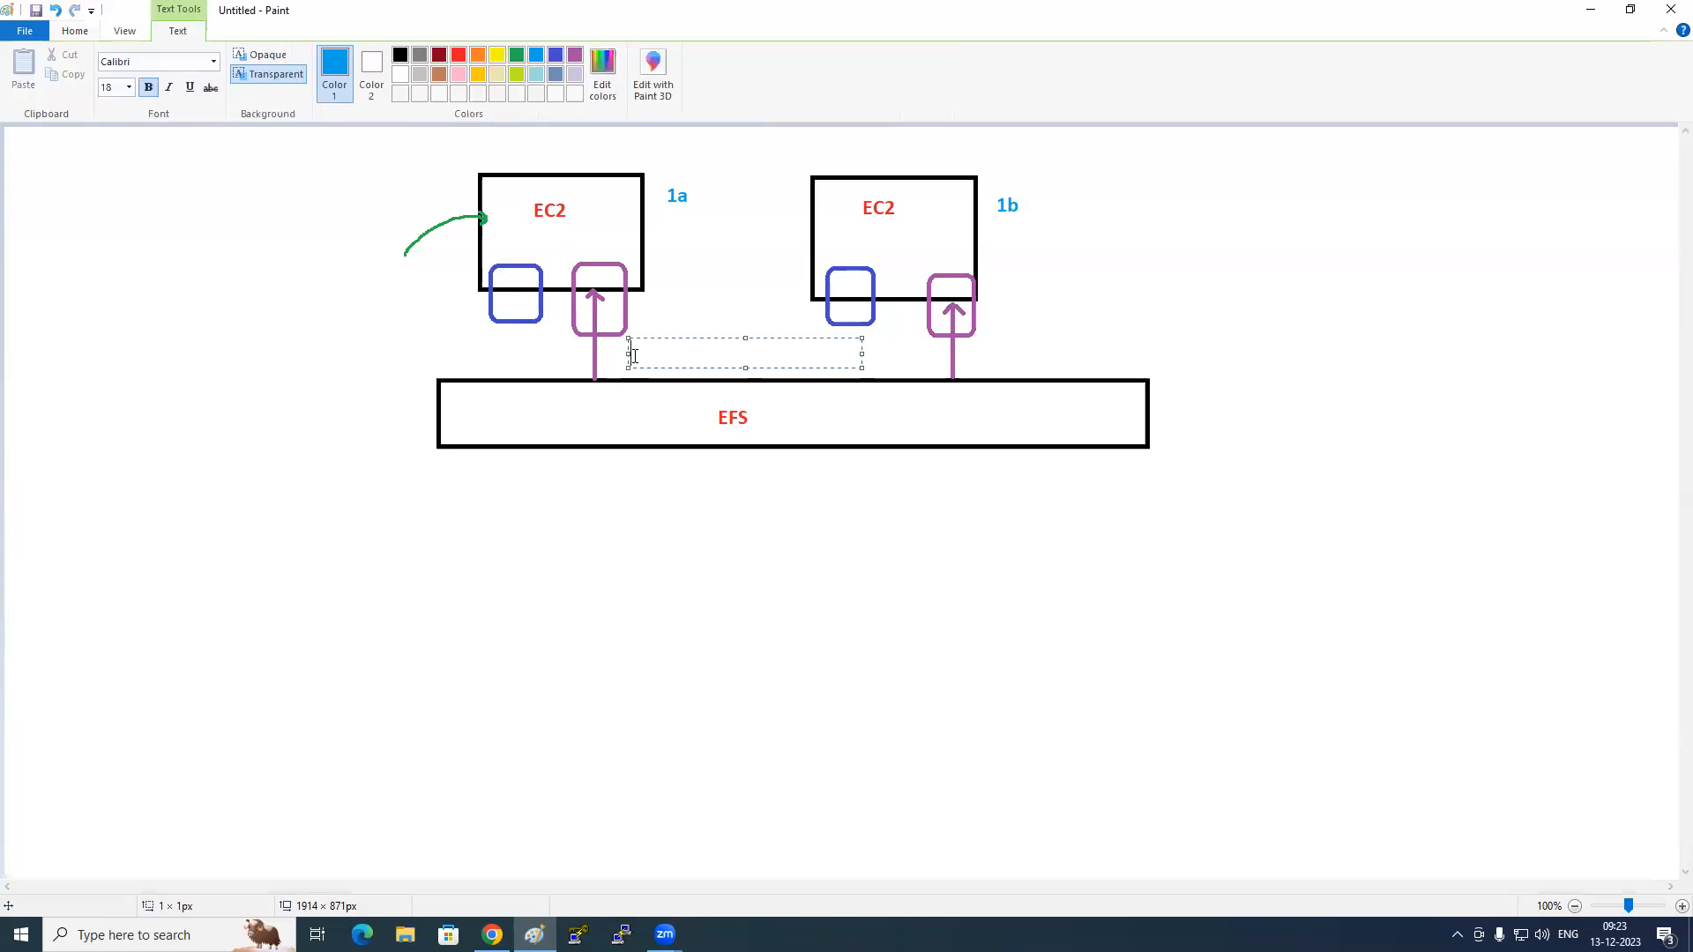
text(NFS)
click(1009, 367)
click(981, 352)
text(NFS)
click(713, 245)
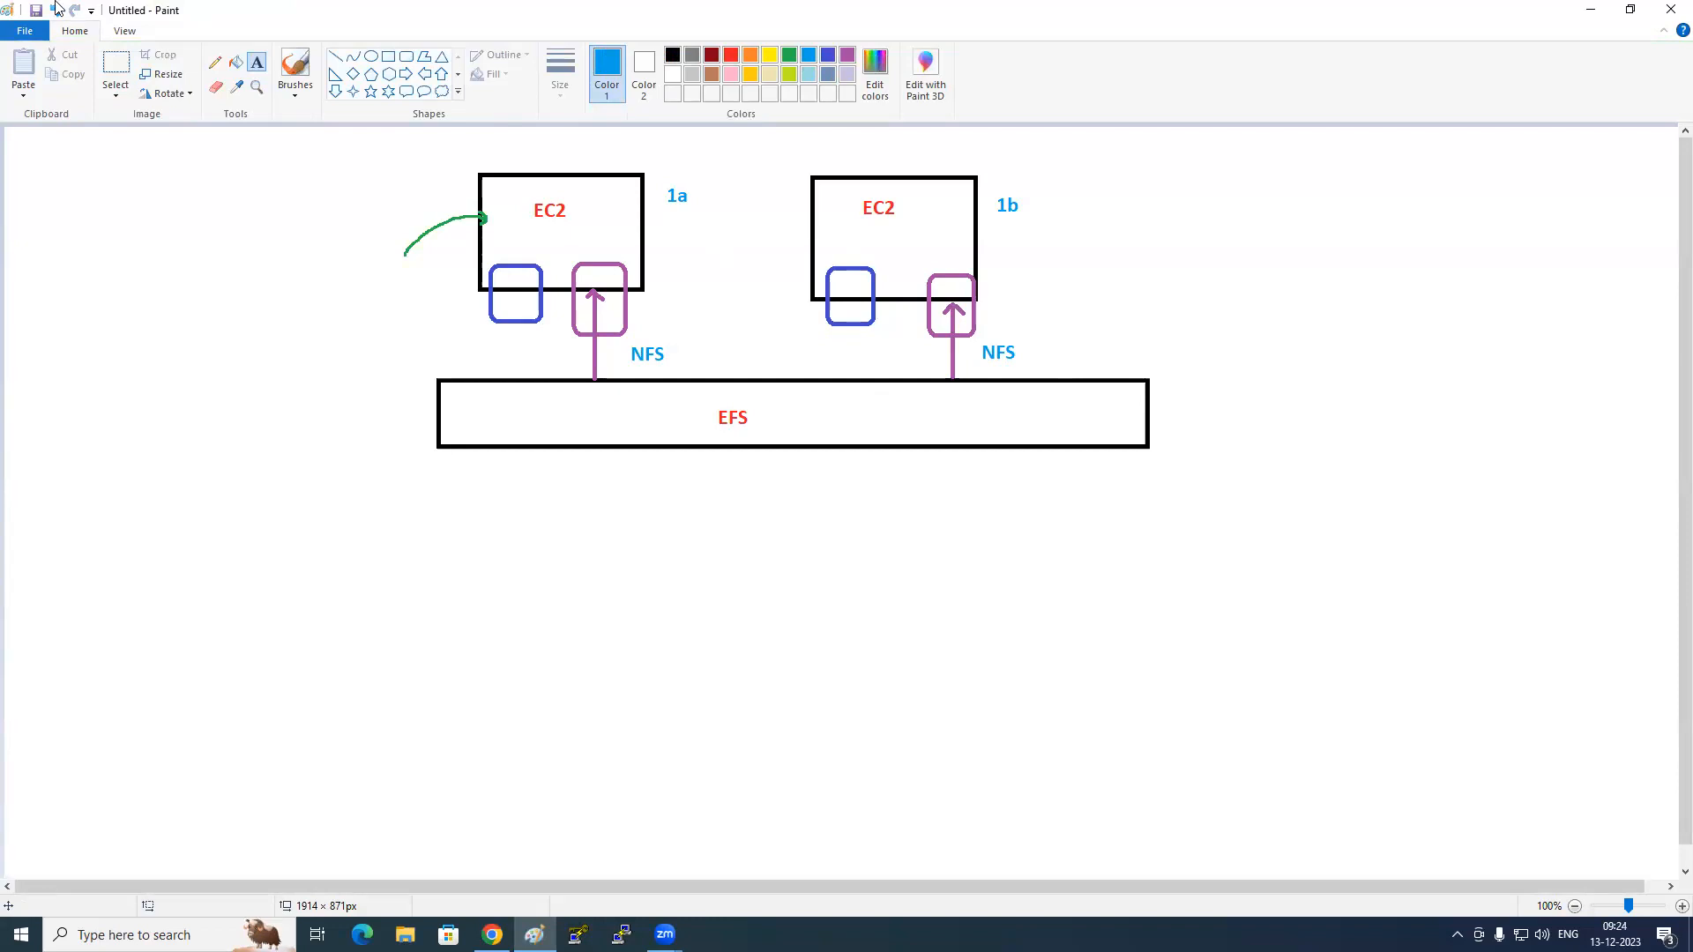
Step: Start a red text list below the diagram with the line "1. Create EFS"
click(732, 56)
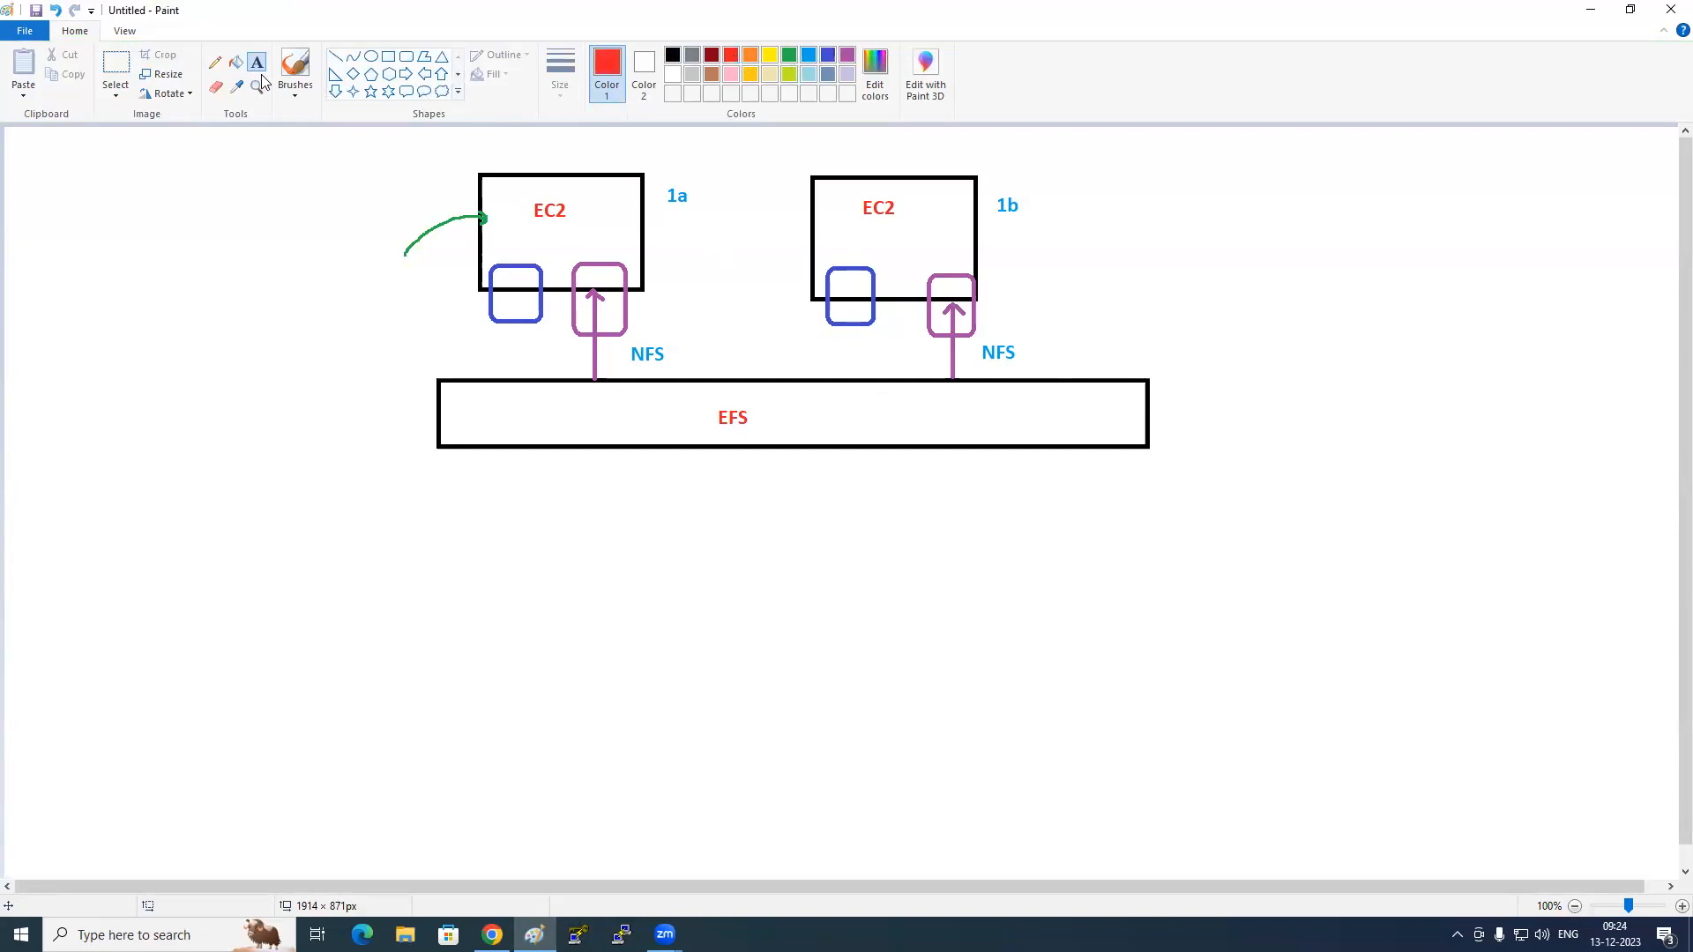
click(286, 520)
text(1. Creayte)
key(BackSpace)
text(e)
key(BackSpace)
key(BackSpace)
key(BackSpace)
text(te EFS)
key(Return)
Step: Add the line "2. Launch Linux EC2 instance and mount the EFS" to the list and widen its text box
text(2. Launch Lin)
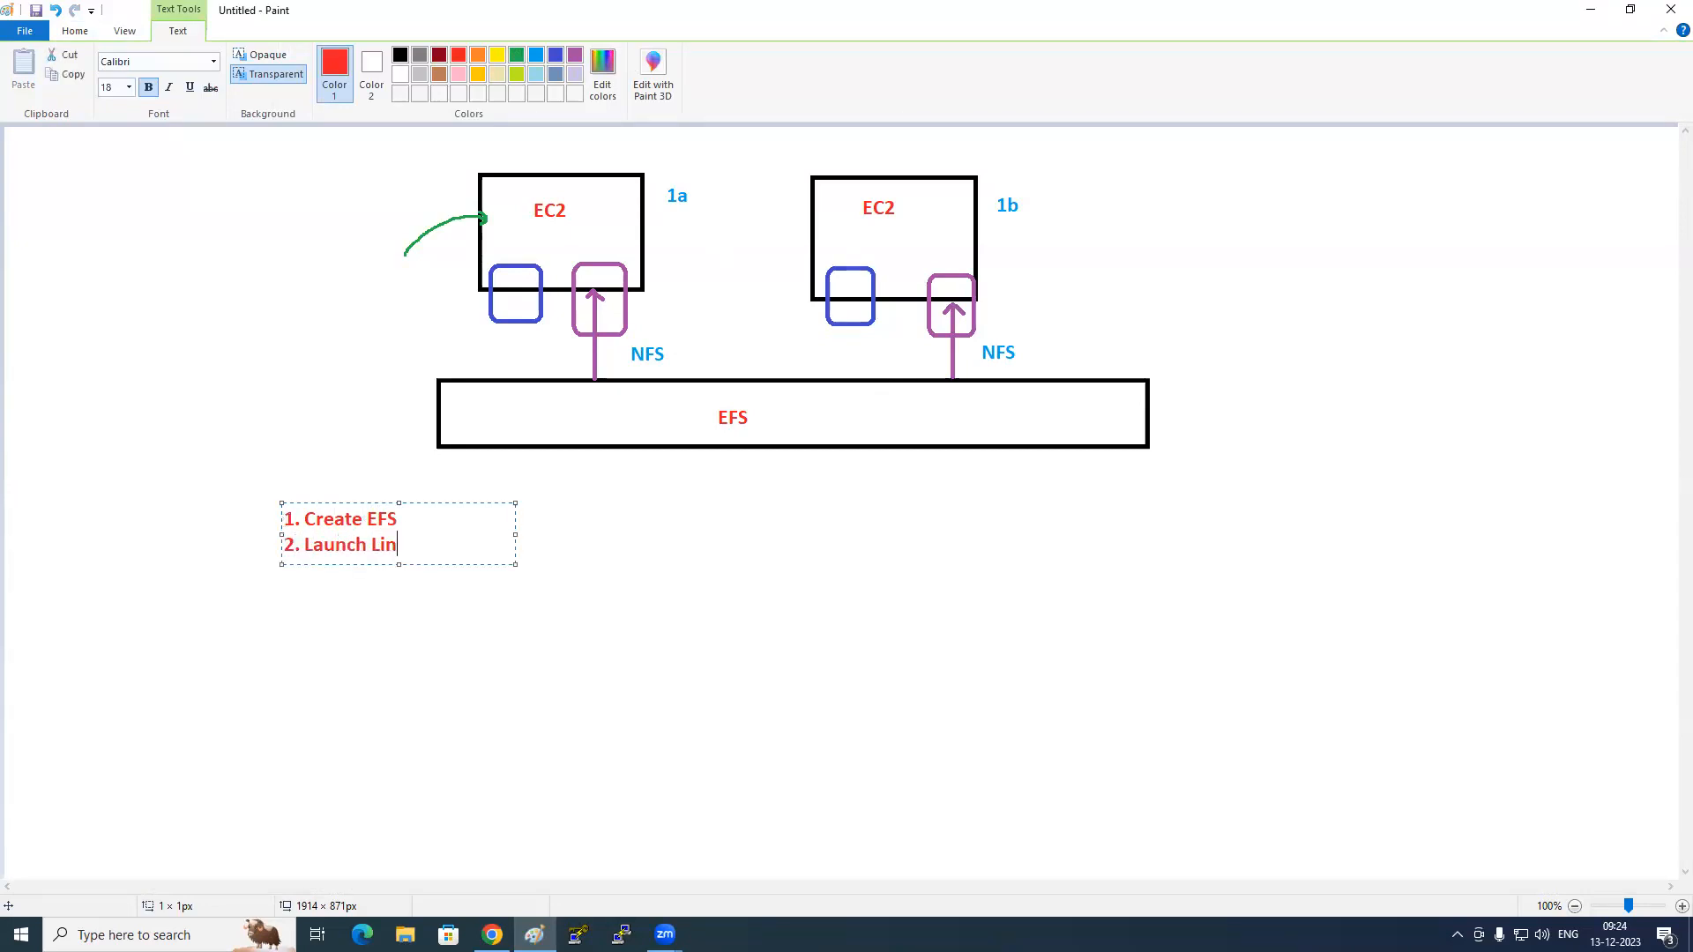
text(ux EC2 instance and moun)
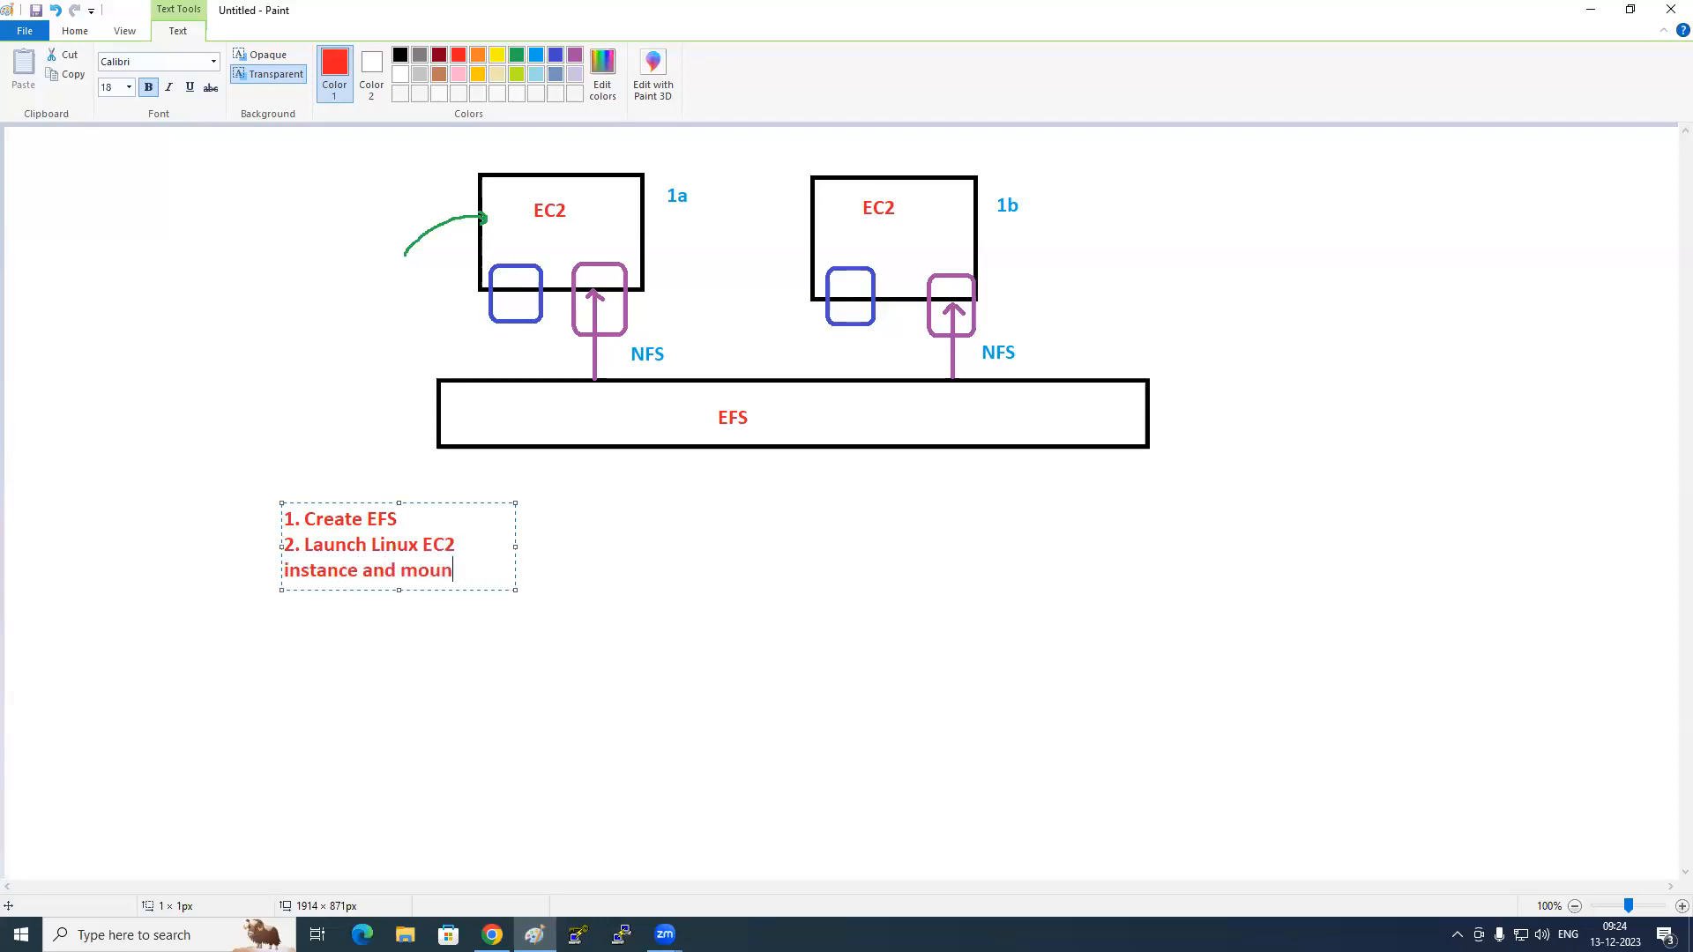
text(t the EFS)
drag(515, 560, 813, 555)
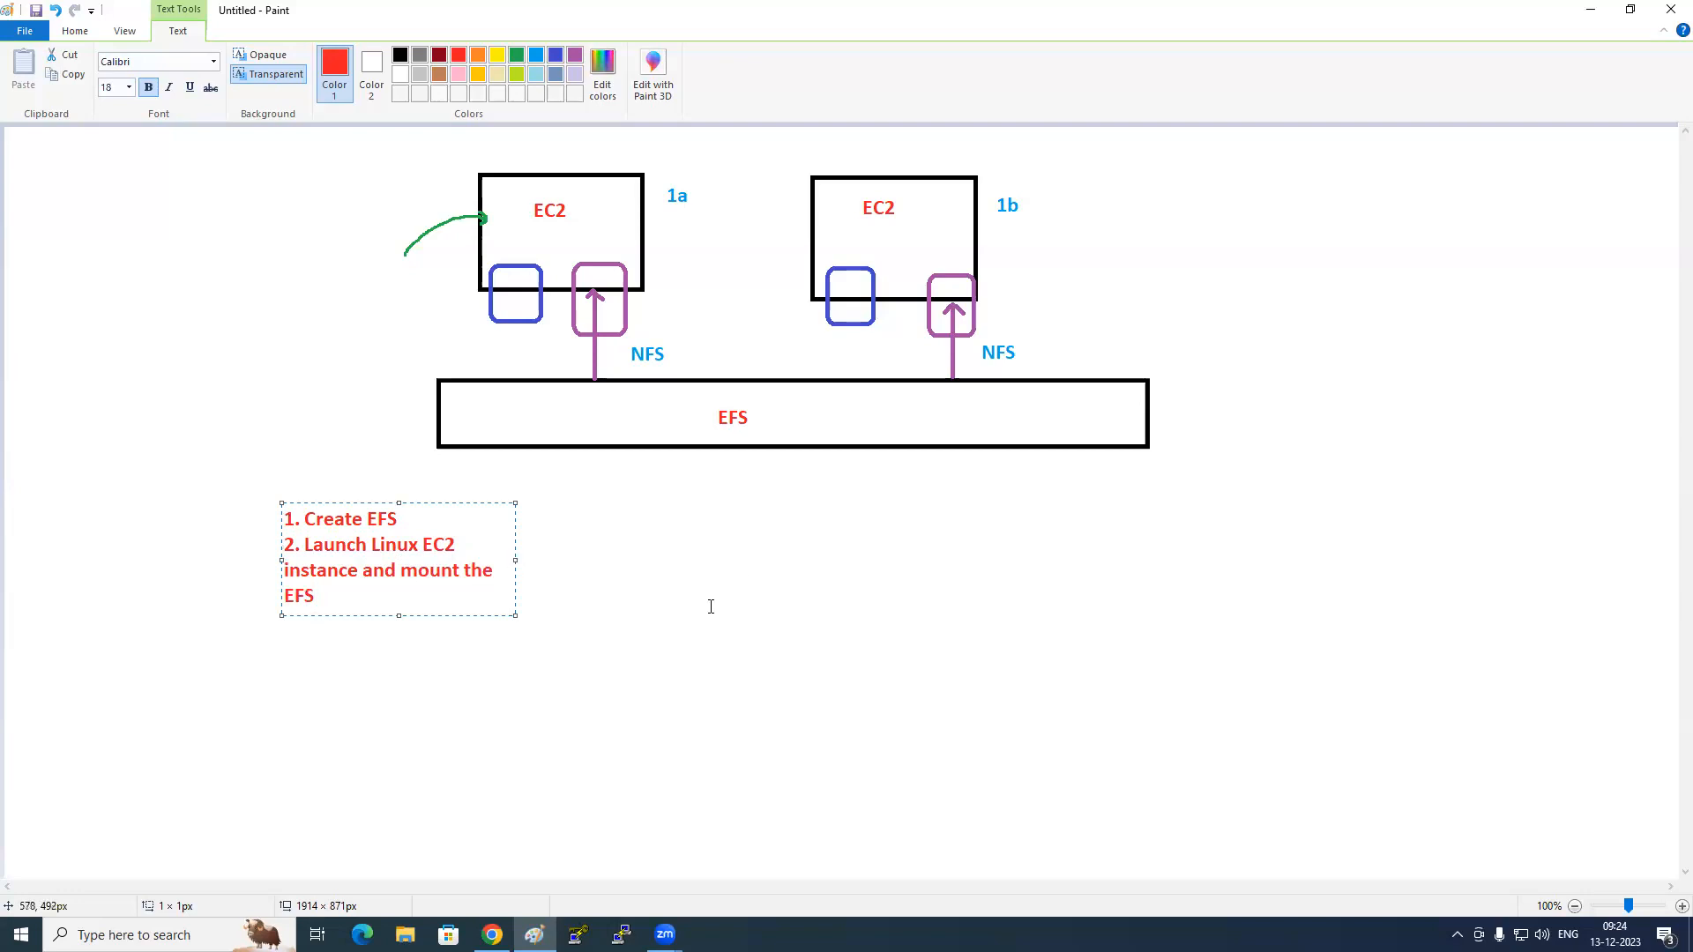
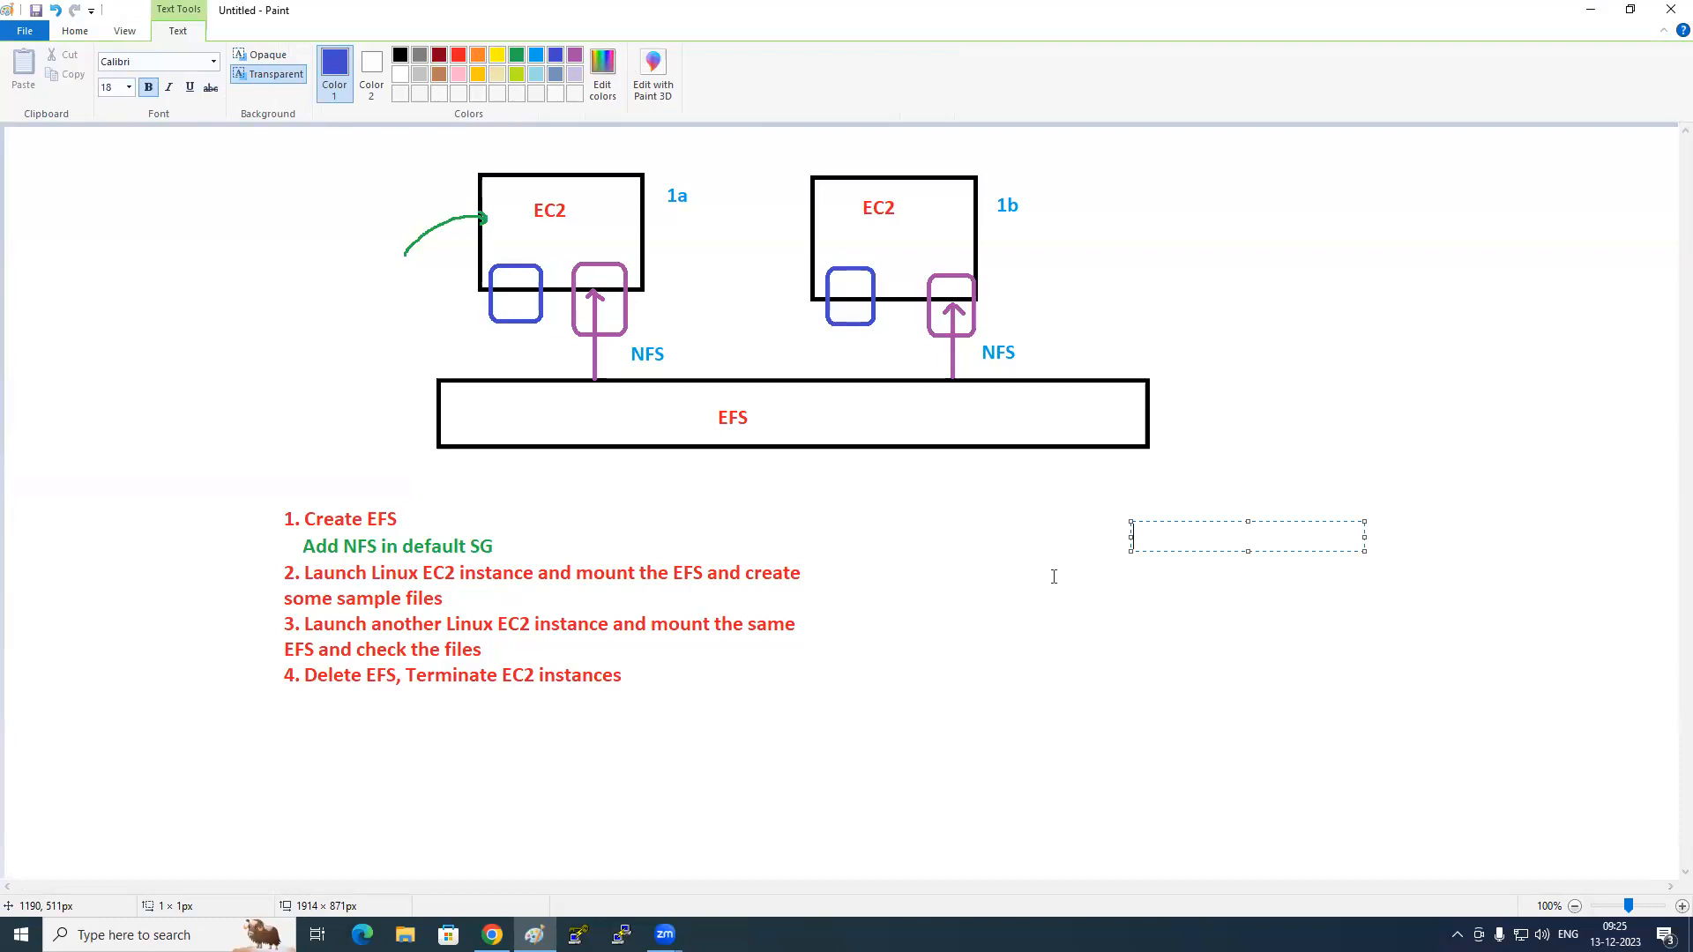
Step: Start a blue command list beside the setup steps with the lines "sudo -s", "yum install -y nfs-utils" and "mkdir efs"
text(sudo -s)
key(Return)
text(yum install -y nfs)
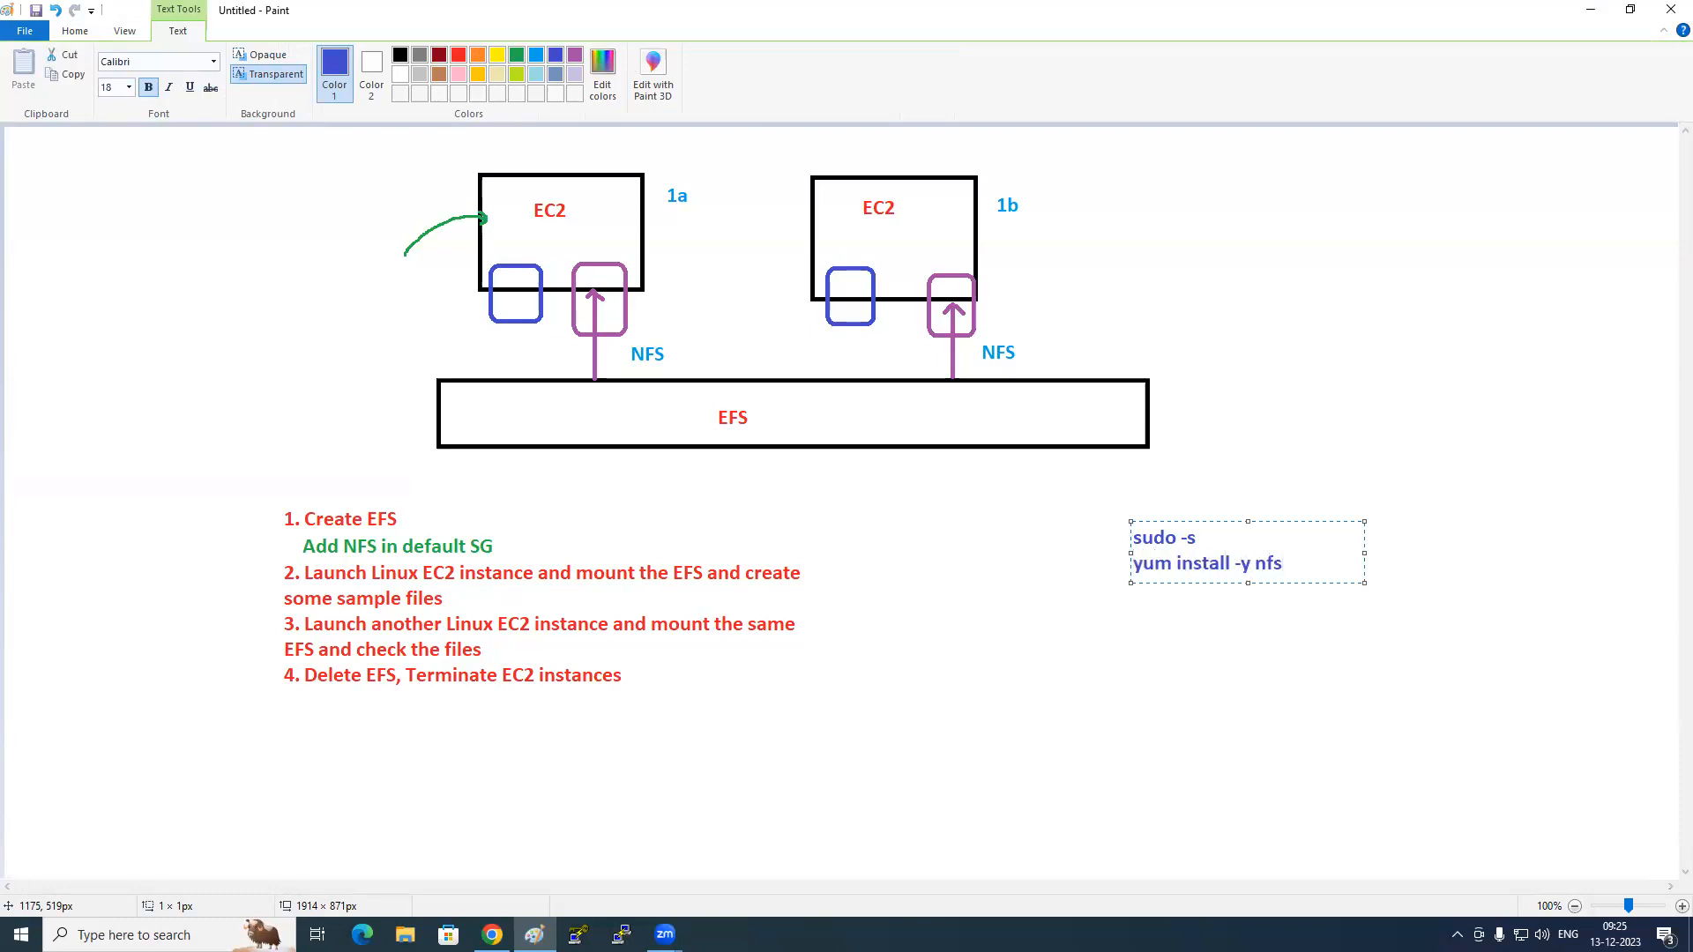
text(-utils)
key(Return)
text(mkdir efs)
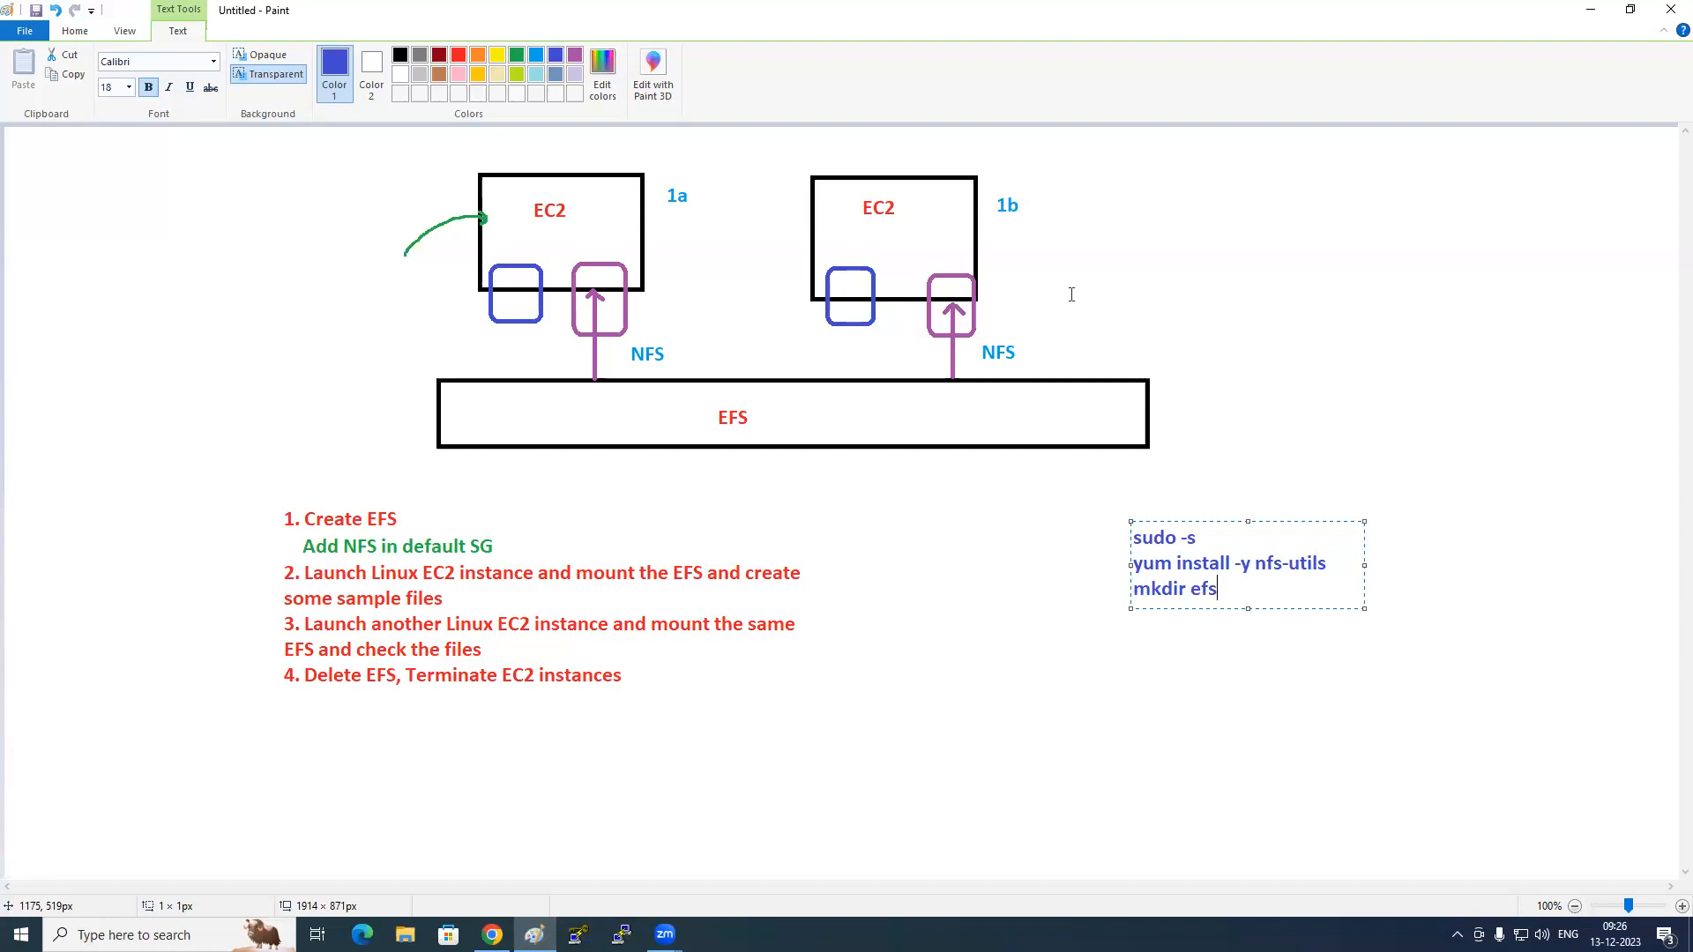
Step: Add the line "mount -t nfs4 filesystemDNSName:/ efs/" to the command list, then widen its text box and shift it slightly left
key(Return)
text(mount -t nfs4)
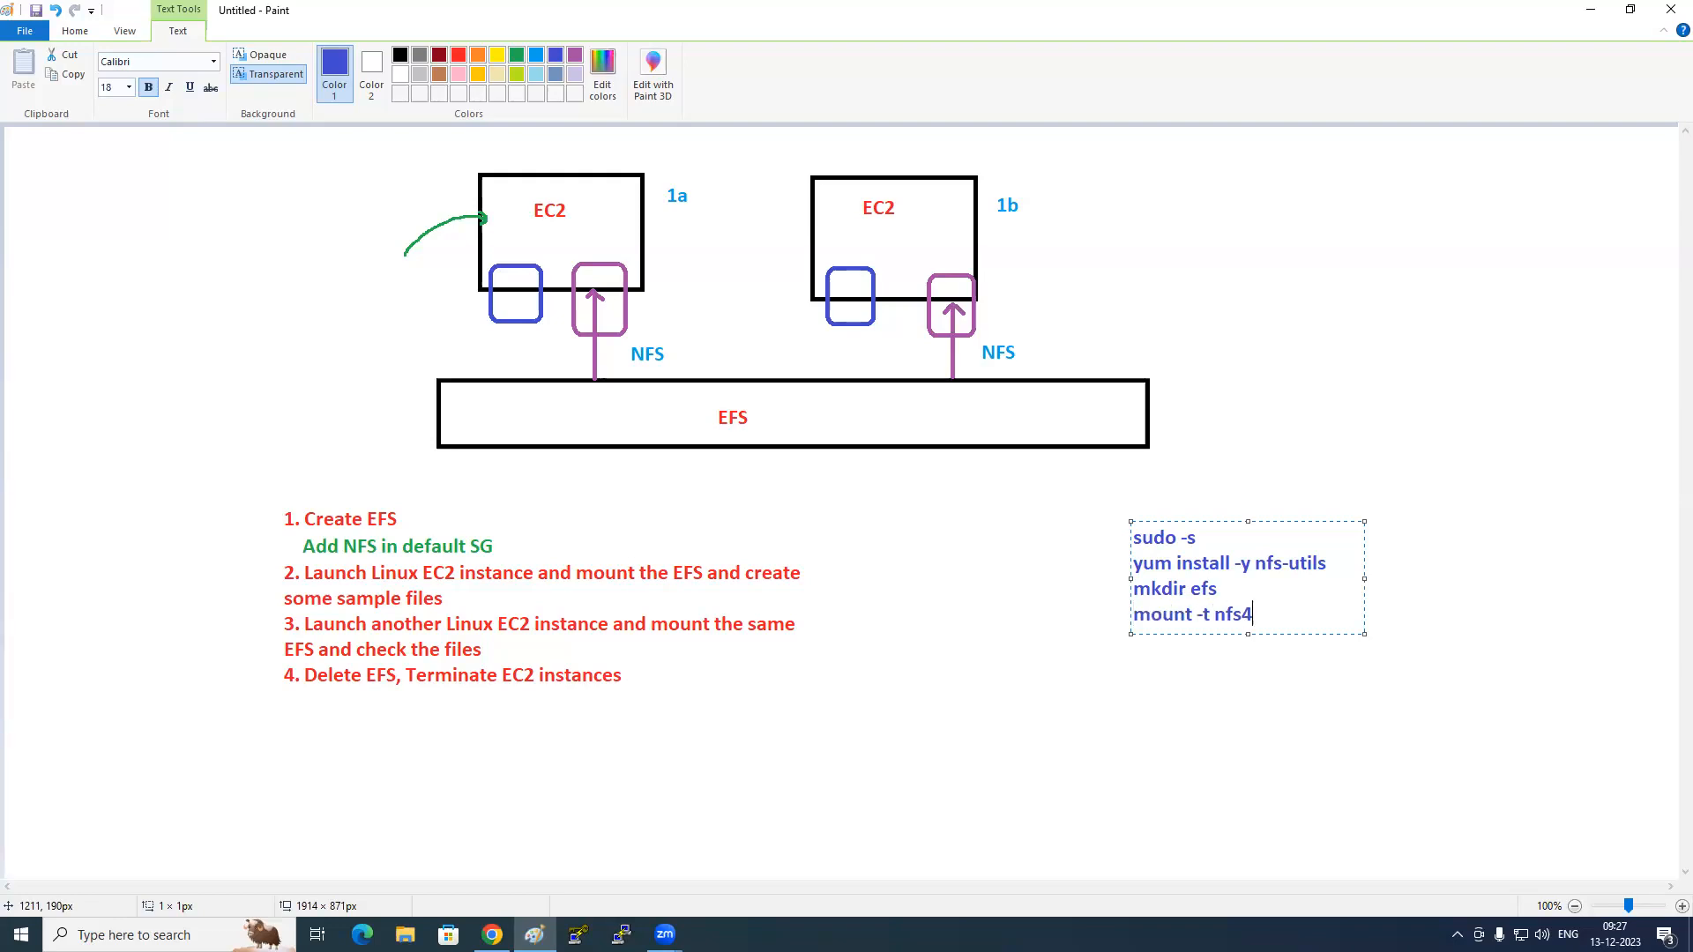
text( filesys)
key(BackSpace)
key(BackSpace)
key(BackSpace)
key(BackSpace)
key(BackSpace)
key(BackSpace)
key(BackSpace)
text(filesystemDSNS)
key(BackSpace)
key(BackSpace)
key(BackSpace)
text(NSNam)
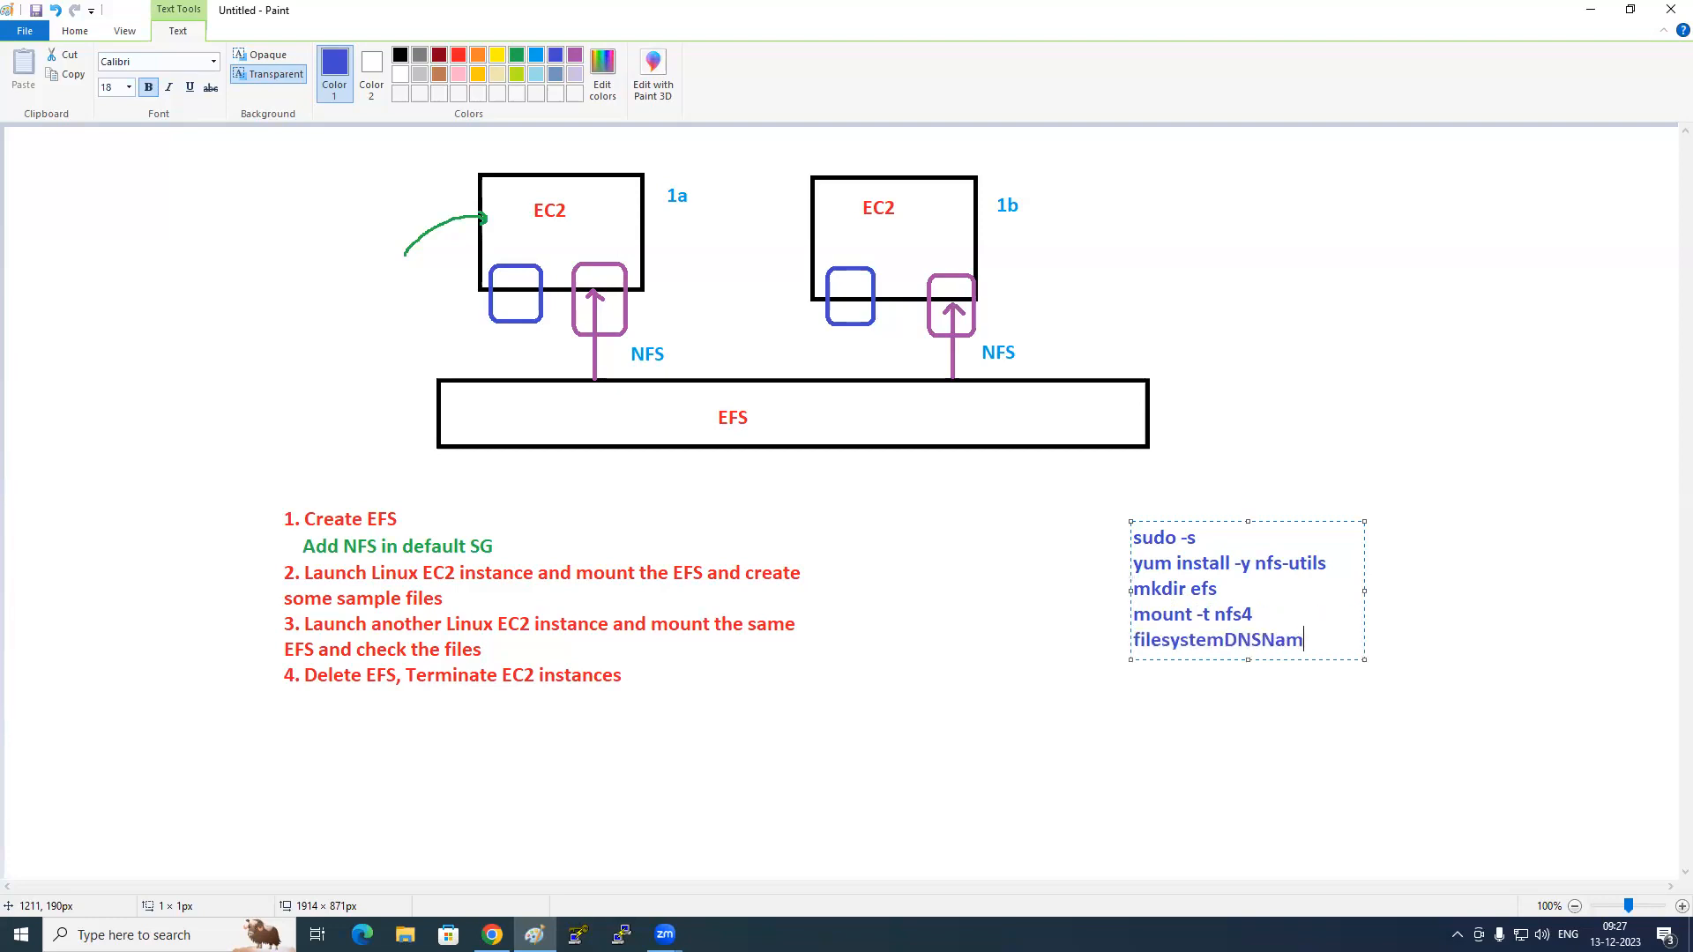
text(e:/ efs/)
drag(1364, 603, 1675, 603)
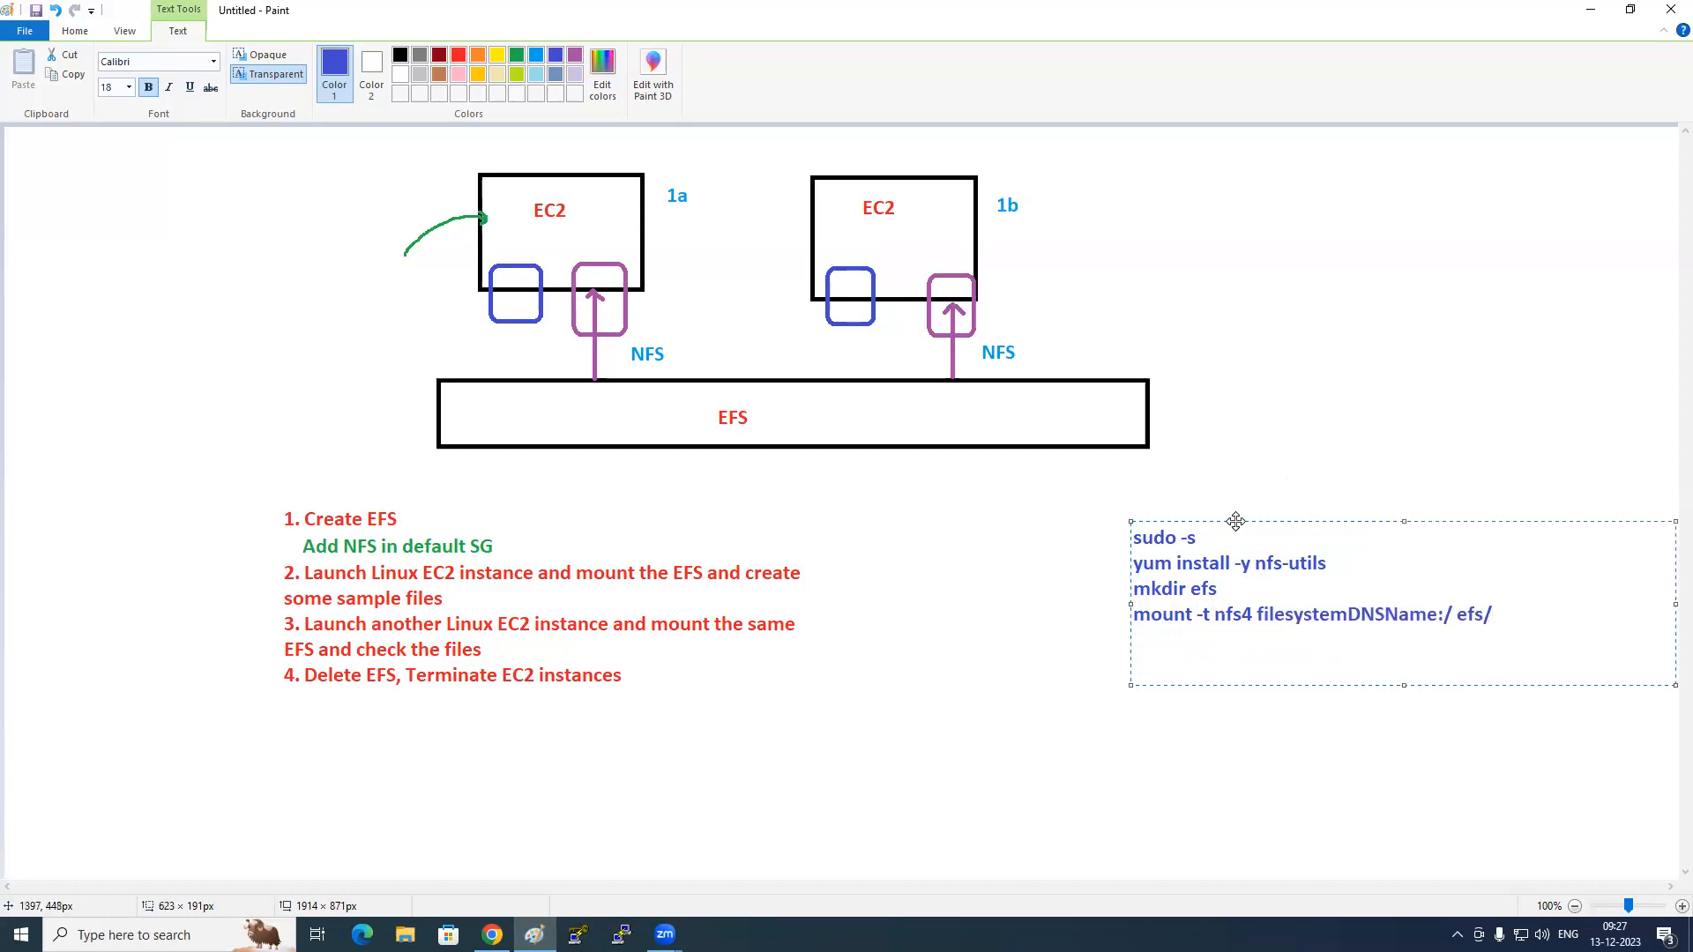
drag(1182, 521, 1122, 518)
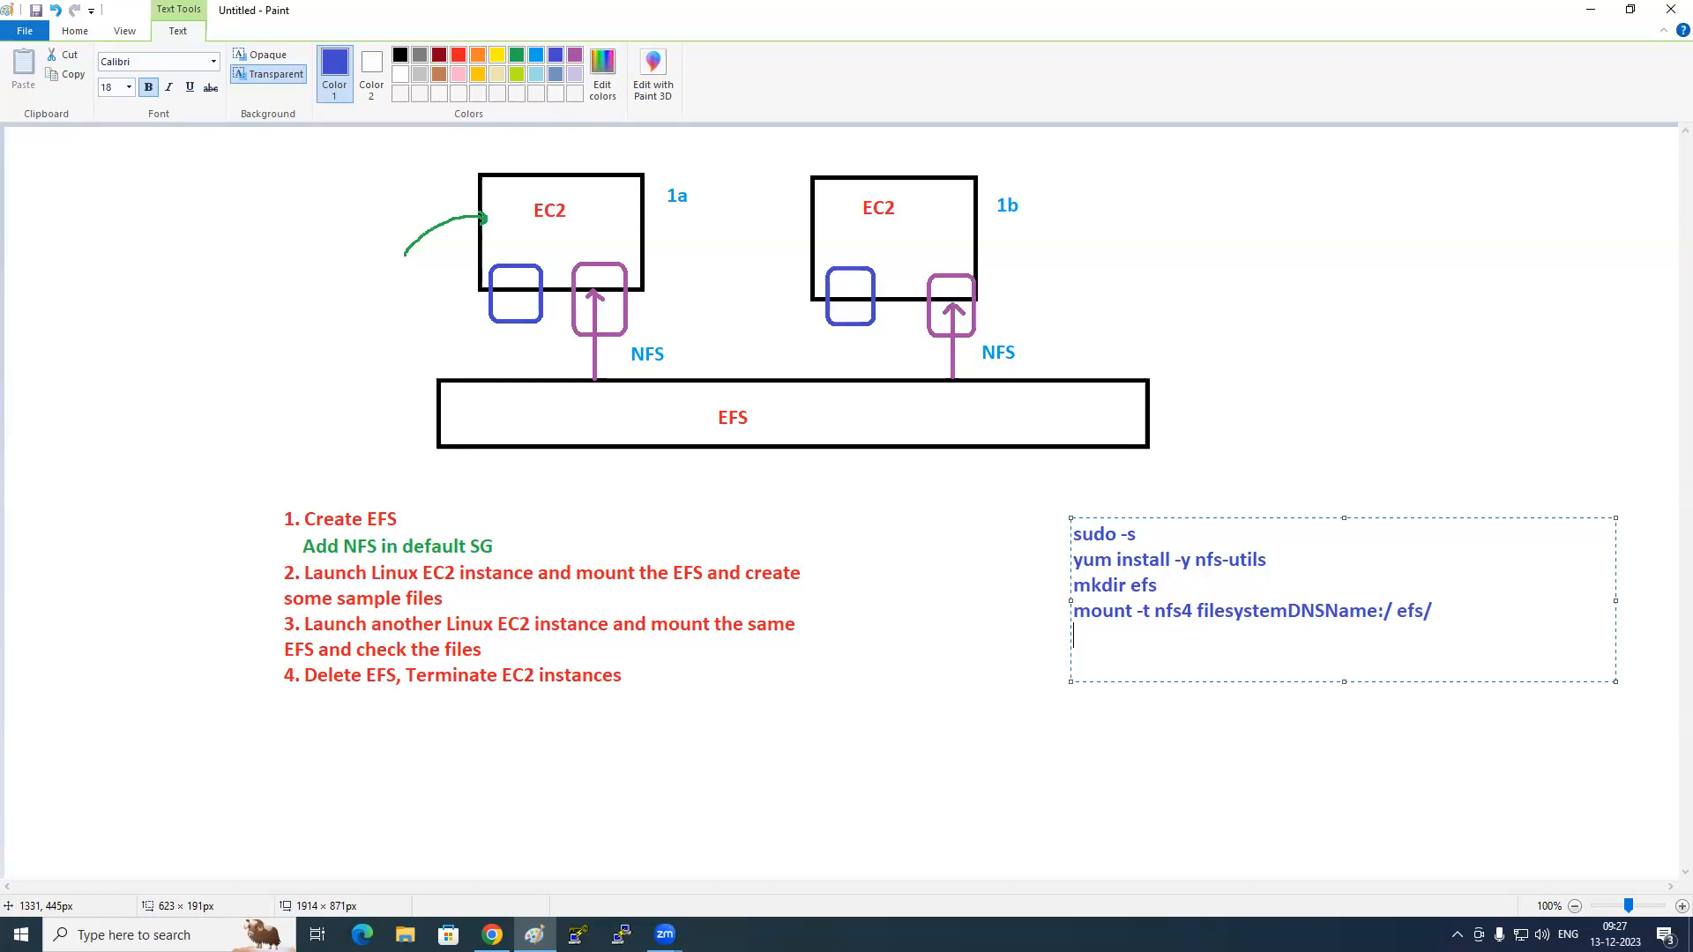
Step: Add the line "cd efs" below the mount command
text(cde)
key(BackSpace)
text(efs/ )
text(cd)
key(BackSpace)
key(BackSpace)
Step: Add the closing line "create some sample files using touch command" and finish the text box
text(touch)
key(BackSpace)
key(BackSpace)
key(BackSpace)
key(BackSpace)
key(BackSpace)
text(create some sample files using touch)
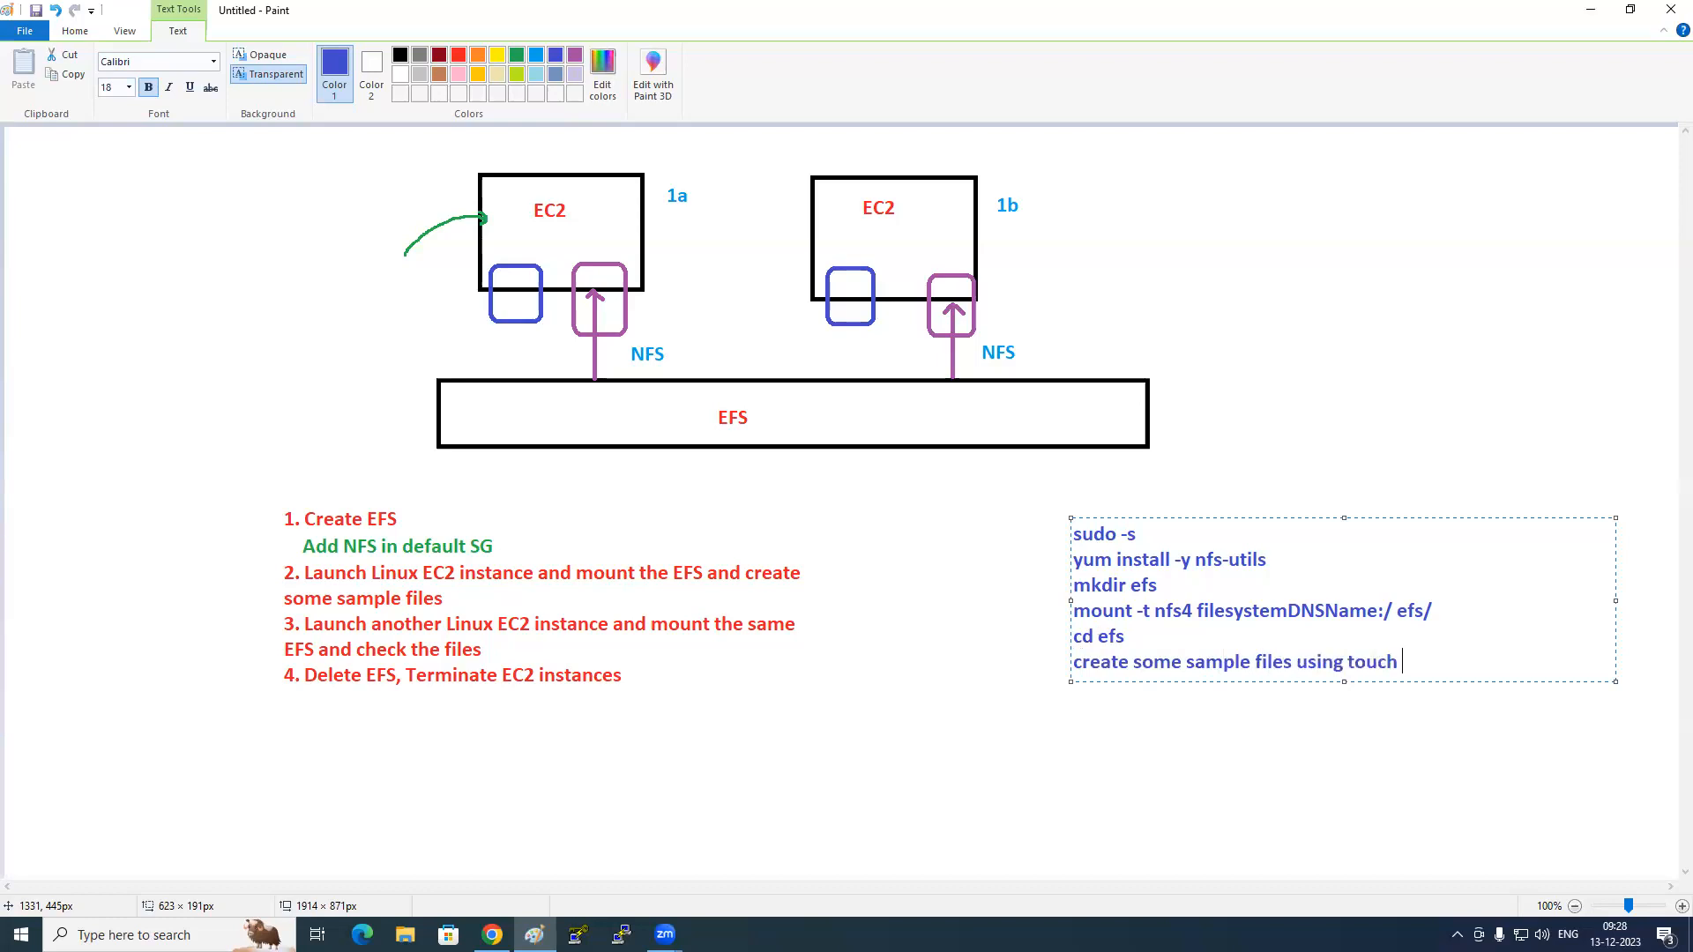
text( command)
click(1424, 749)
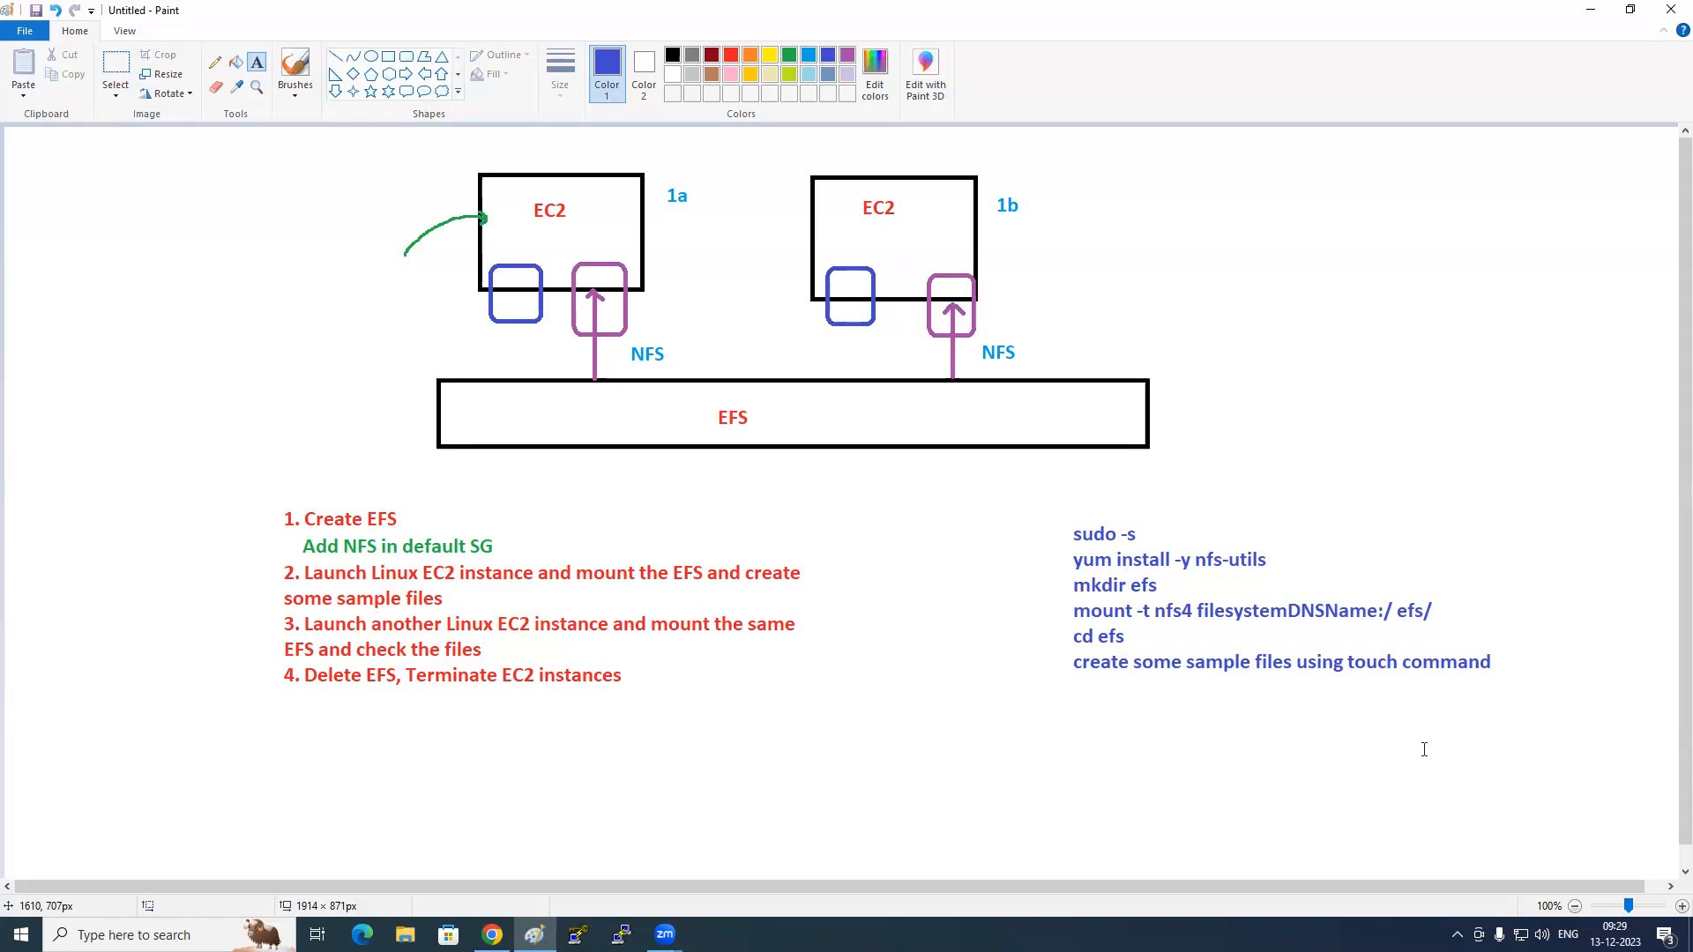
click(1383, 610)
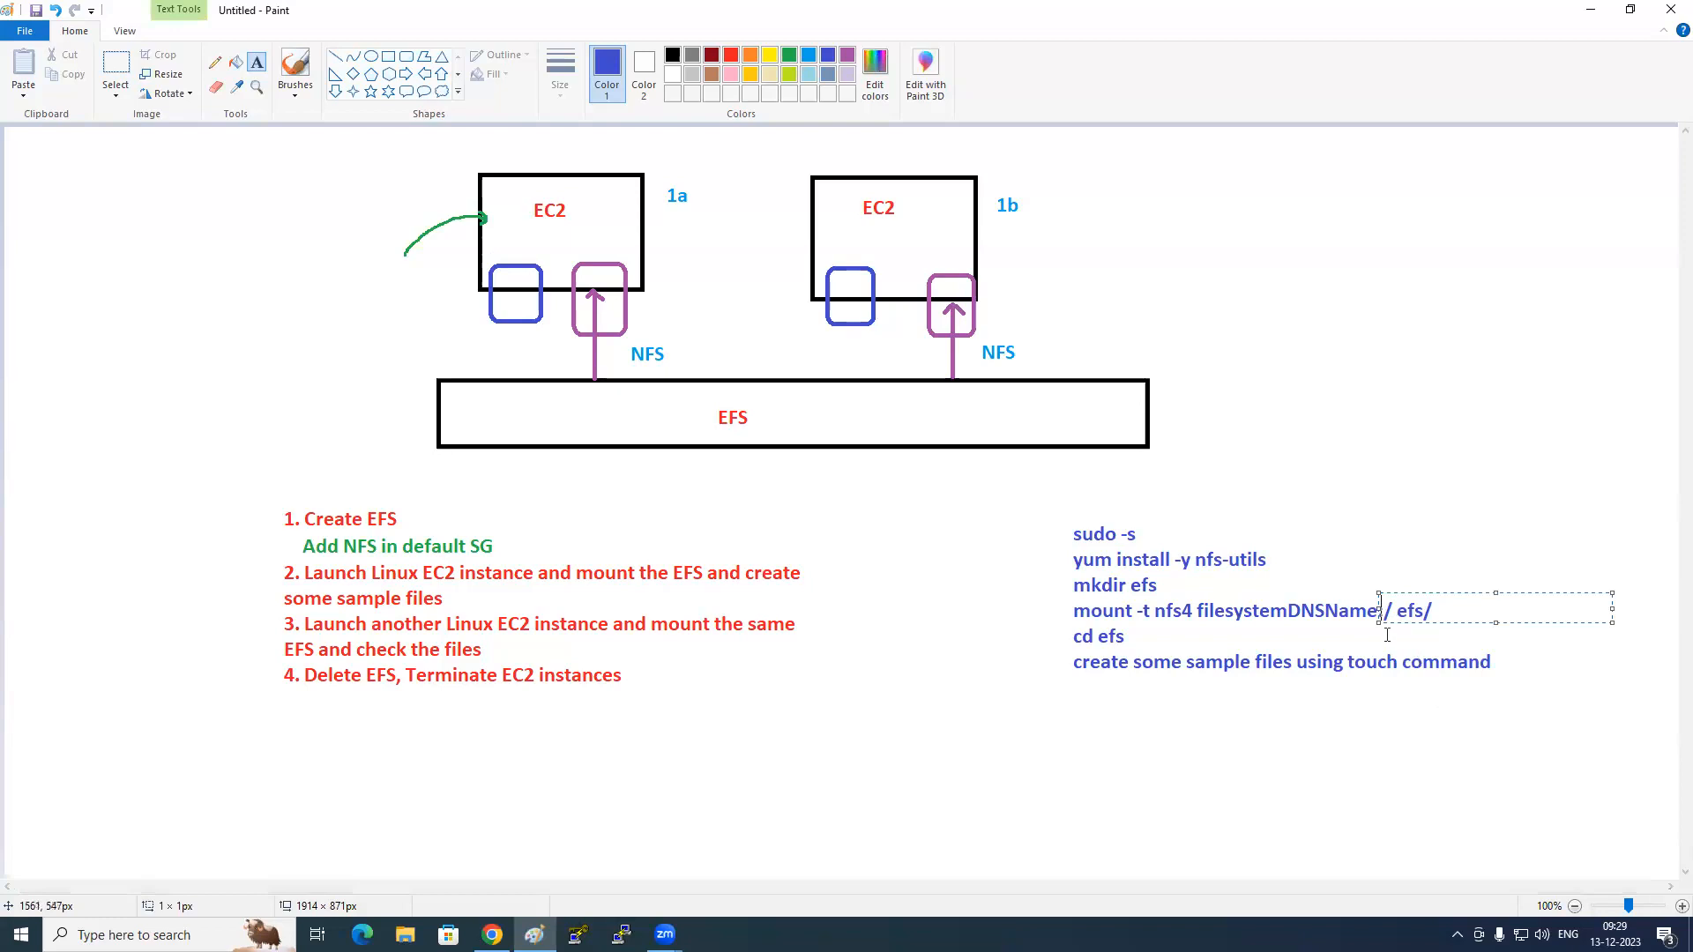
key(Escape)
click(1398, 609)
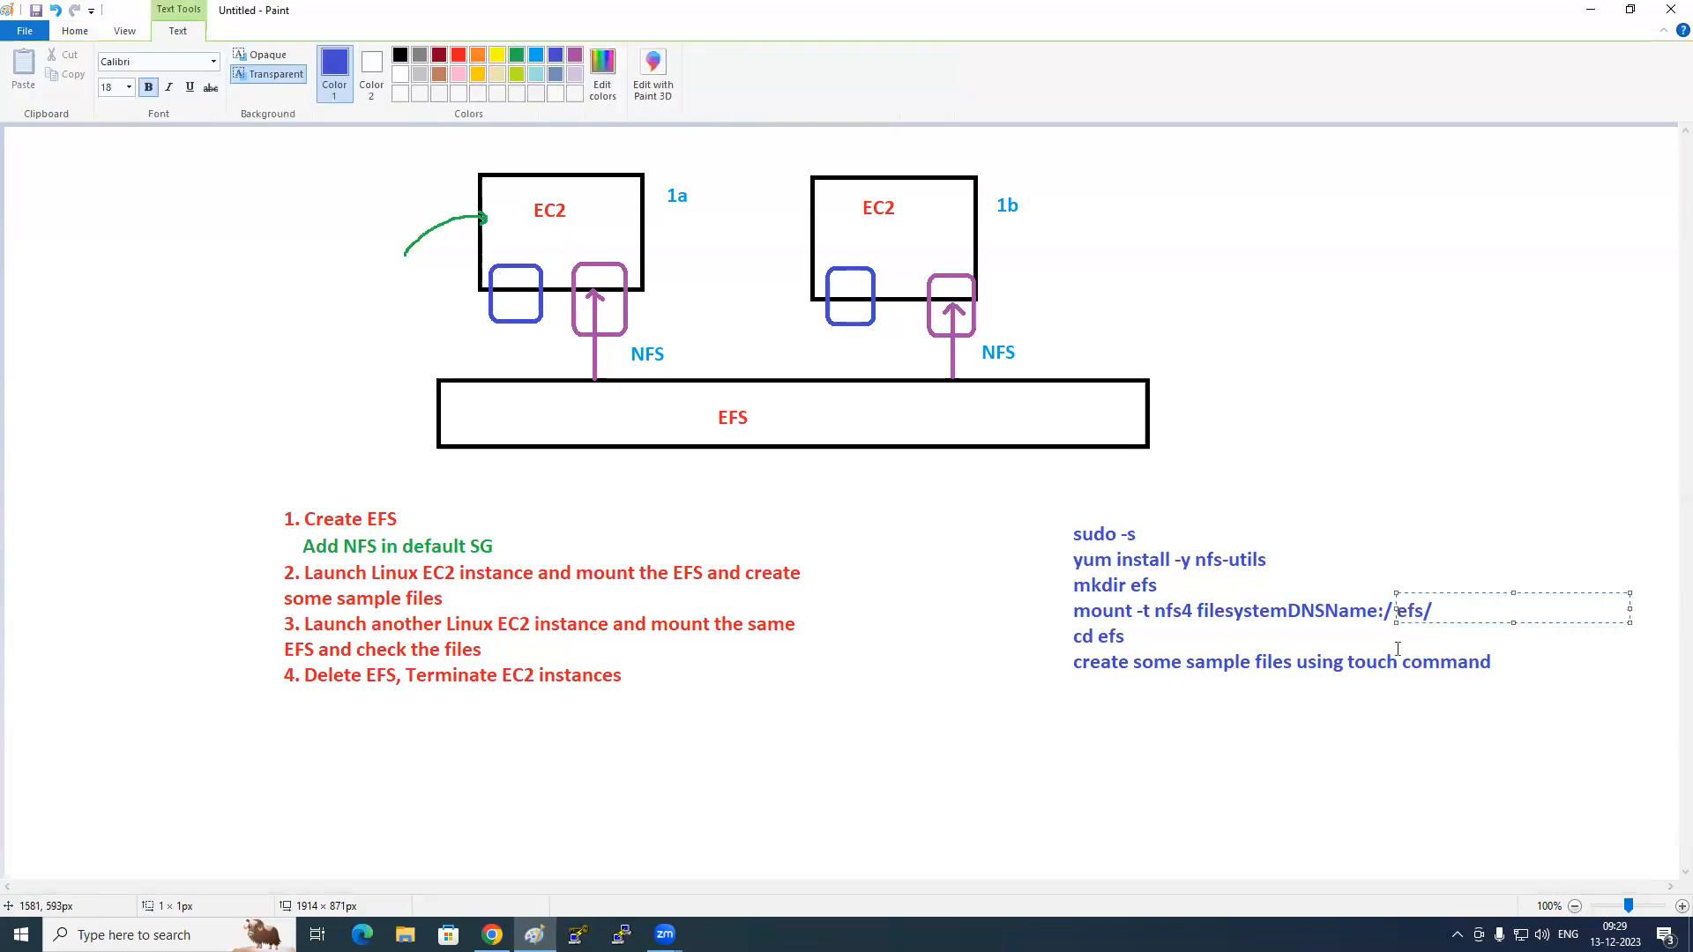
key(Escape)
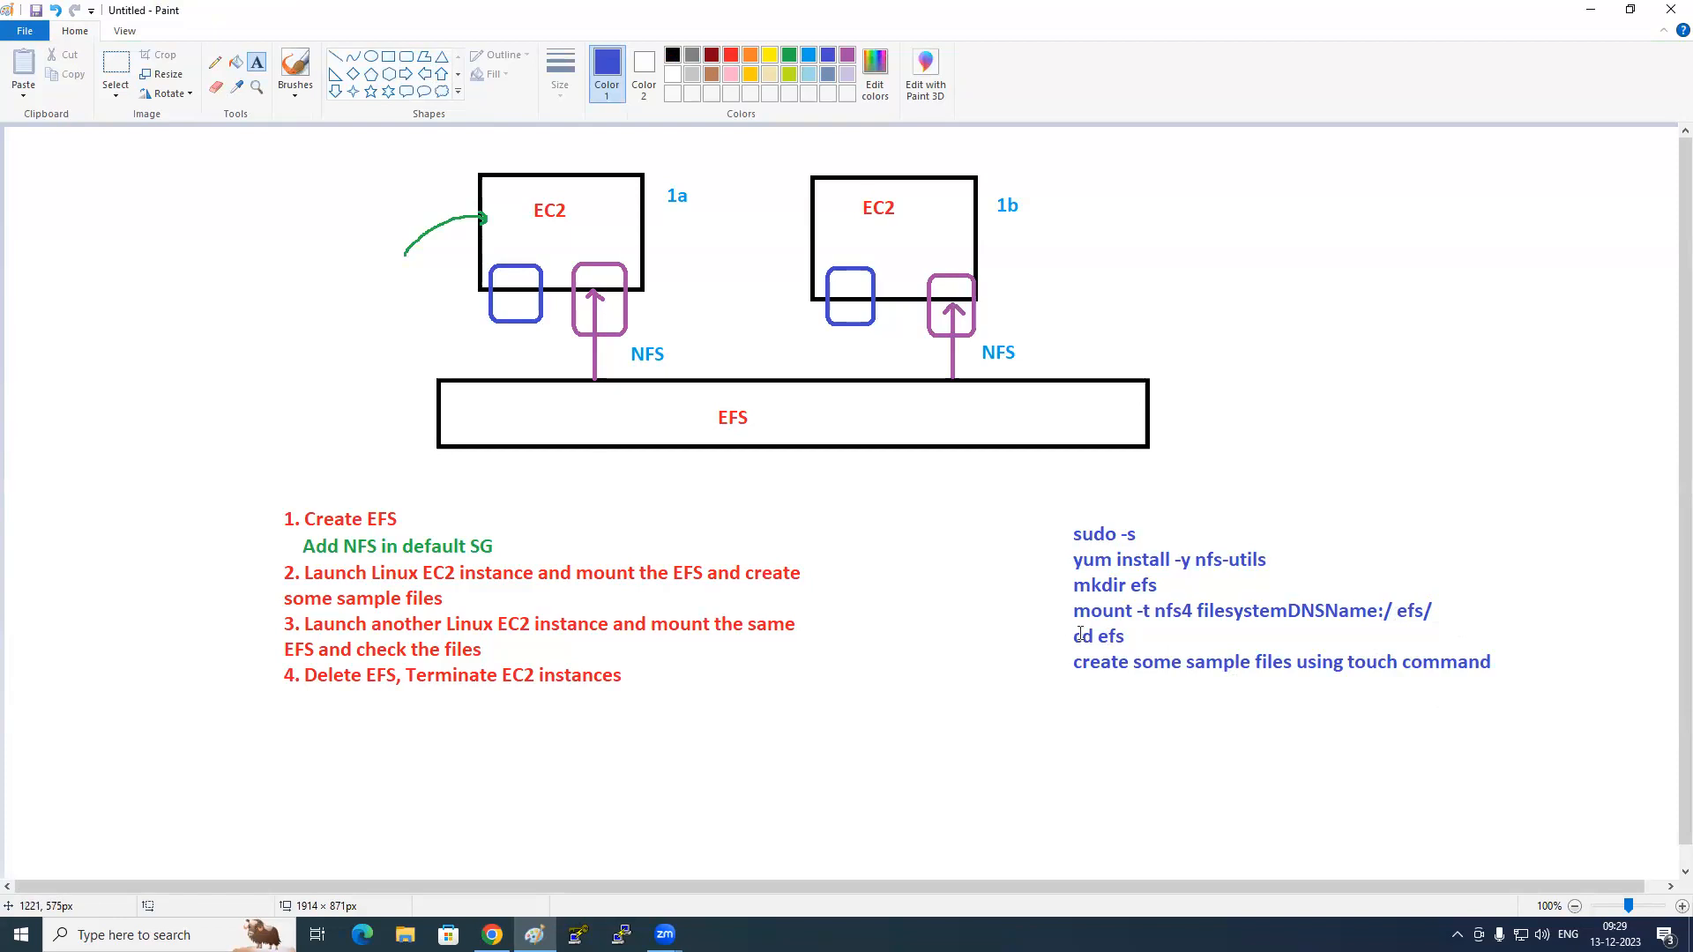
click(1116, 577)
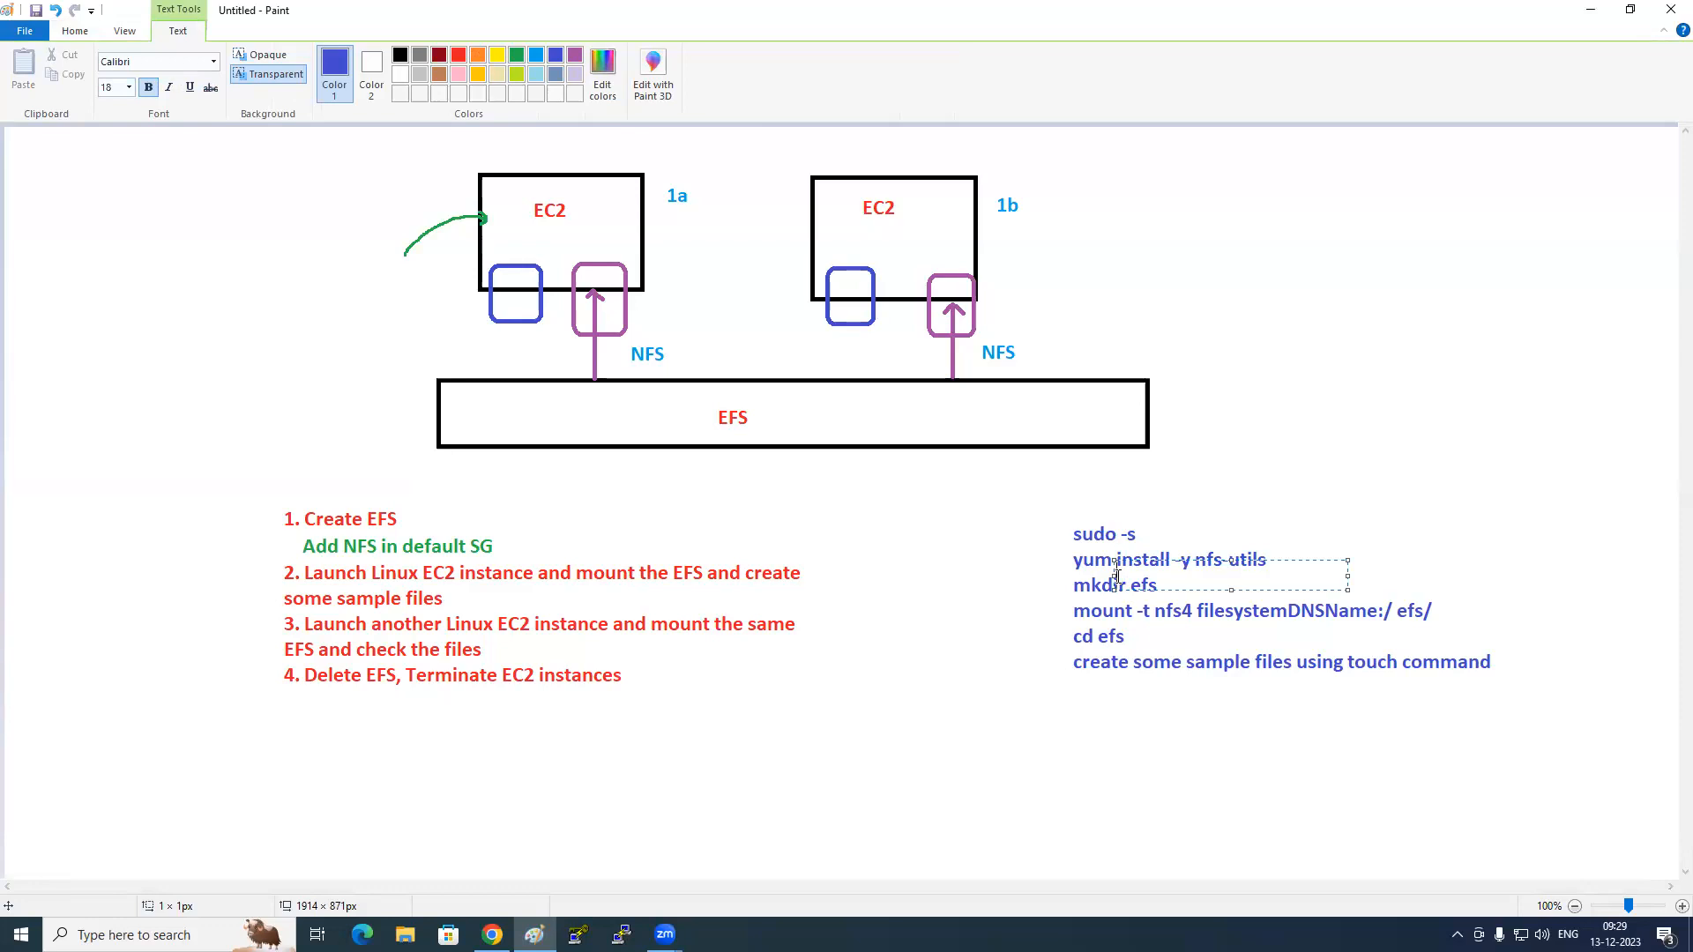
click(1114, 635)
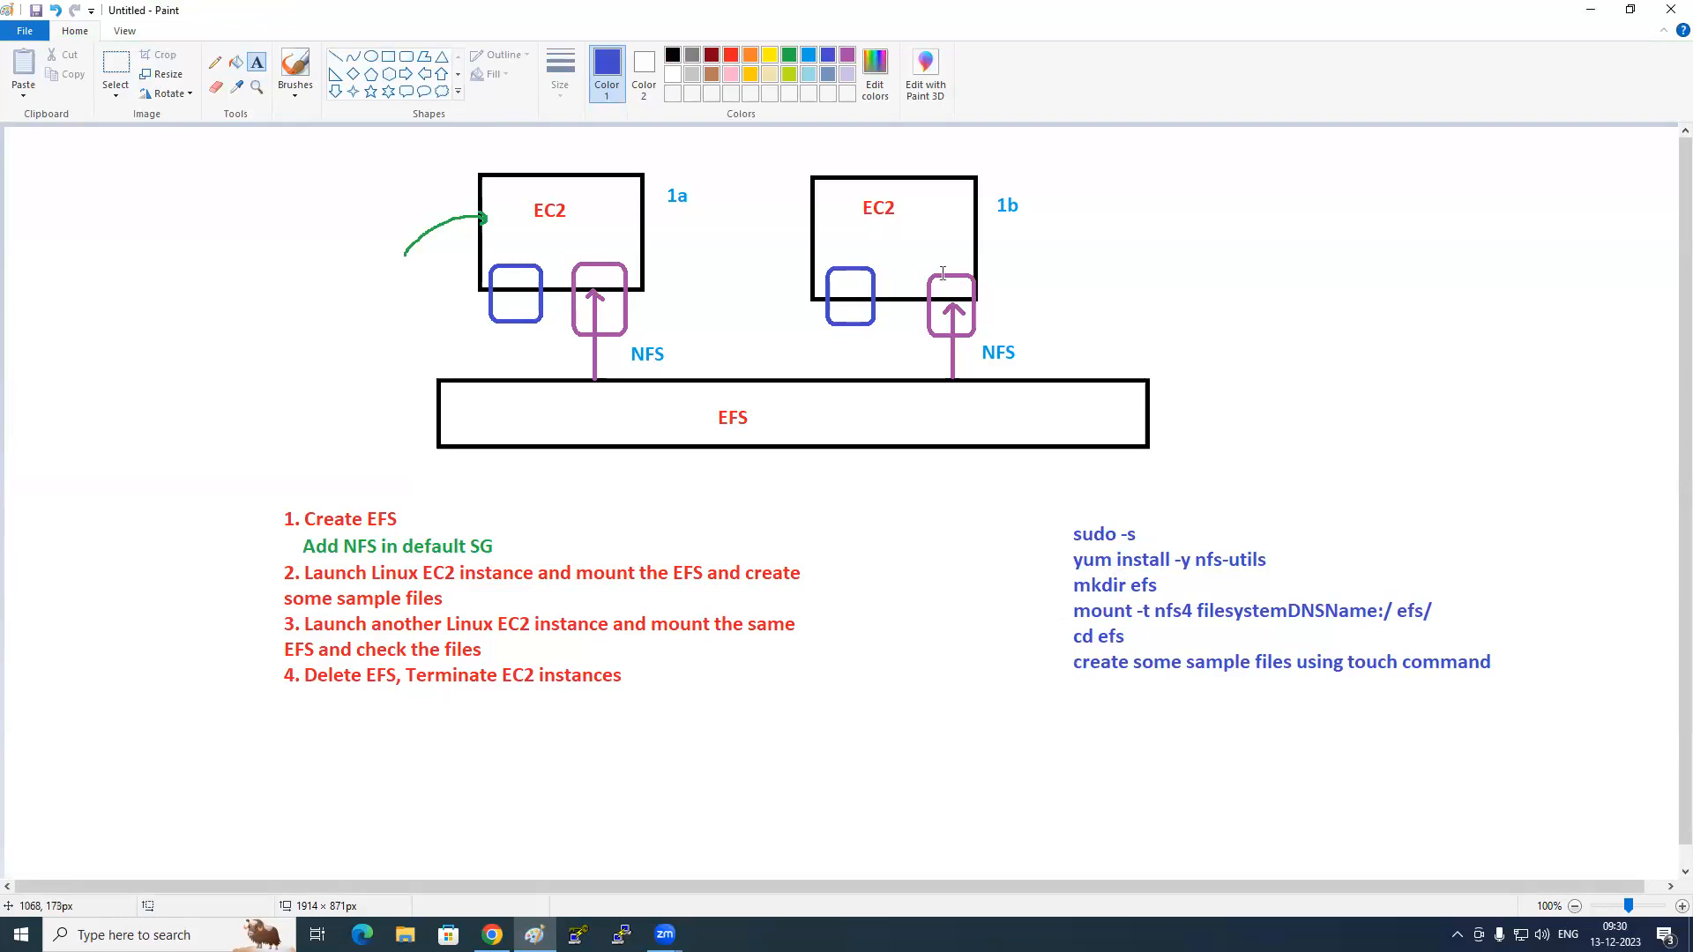
click(930, 243)
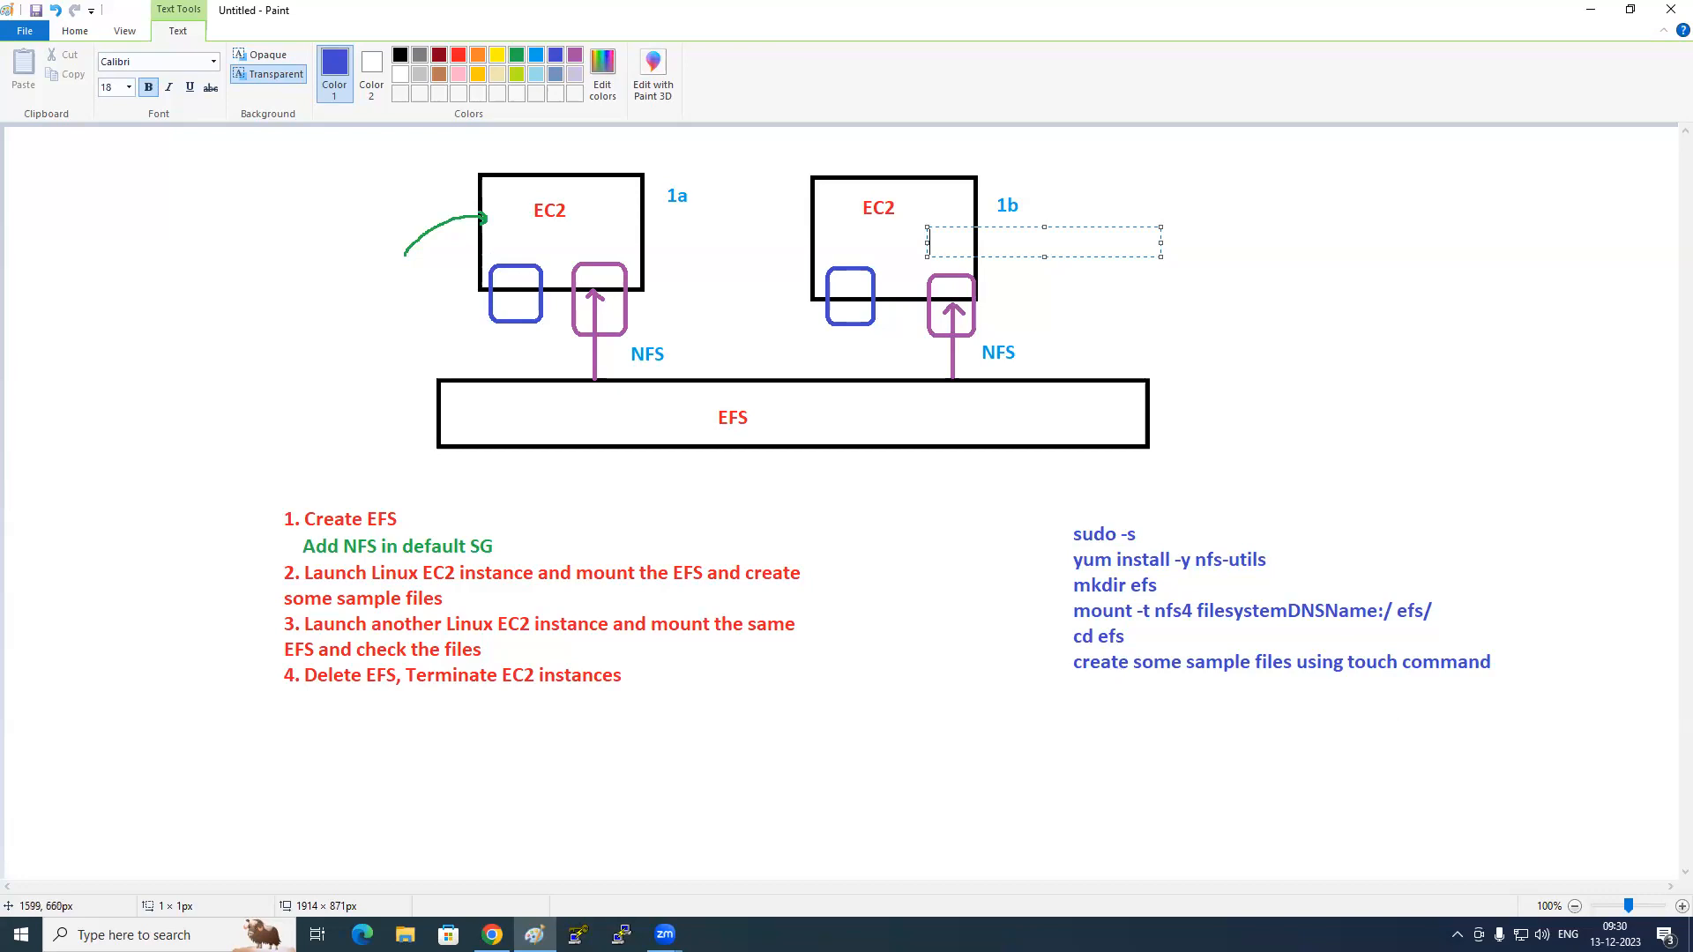
Step: Switch to Chrome and open the bookmarked Amazon Web Services sign-in page in a new tab
click(492, 935)
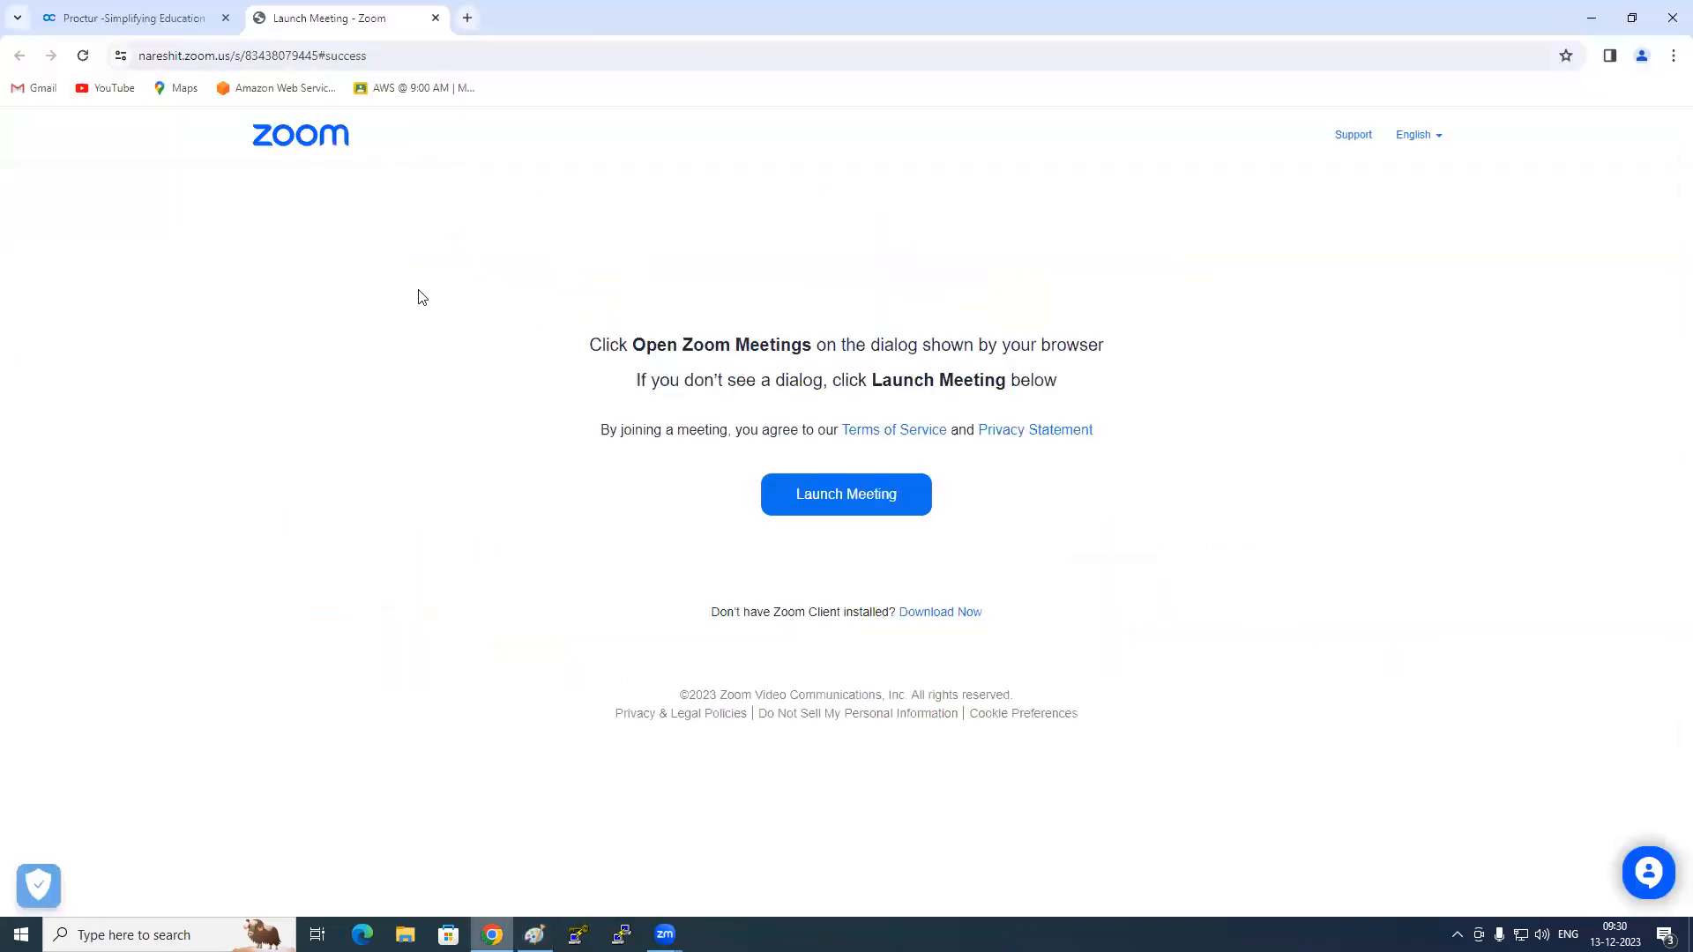
key(ctrl+t)
click(273, 88)
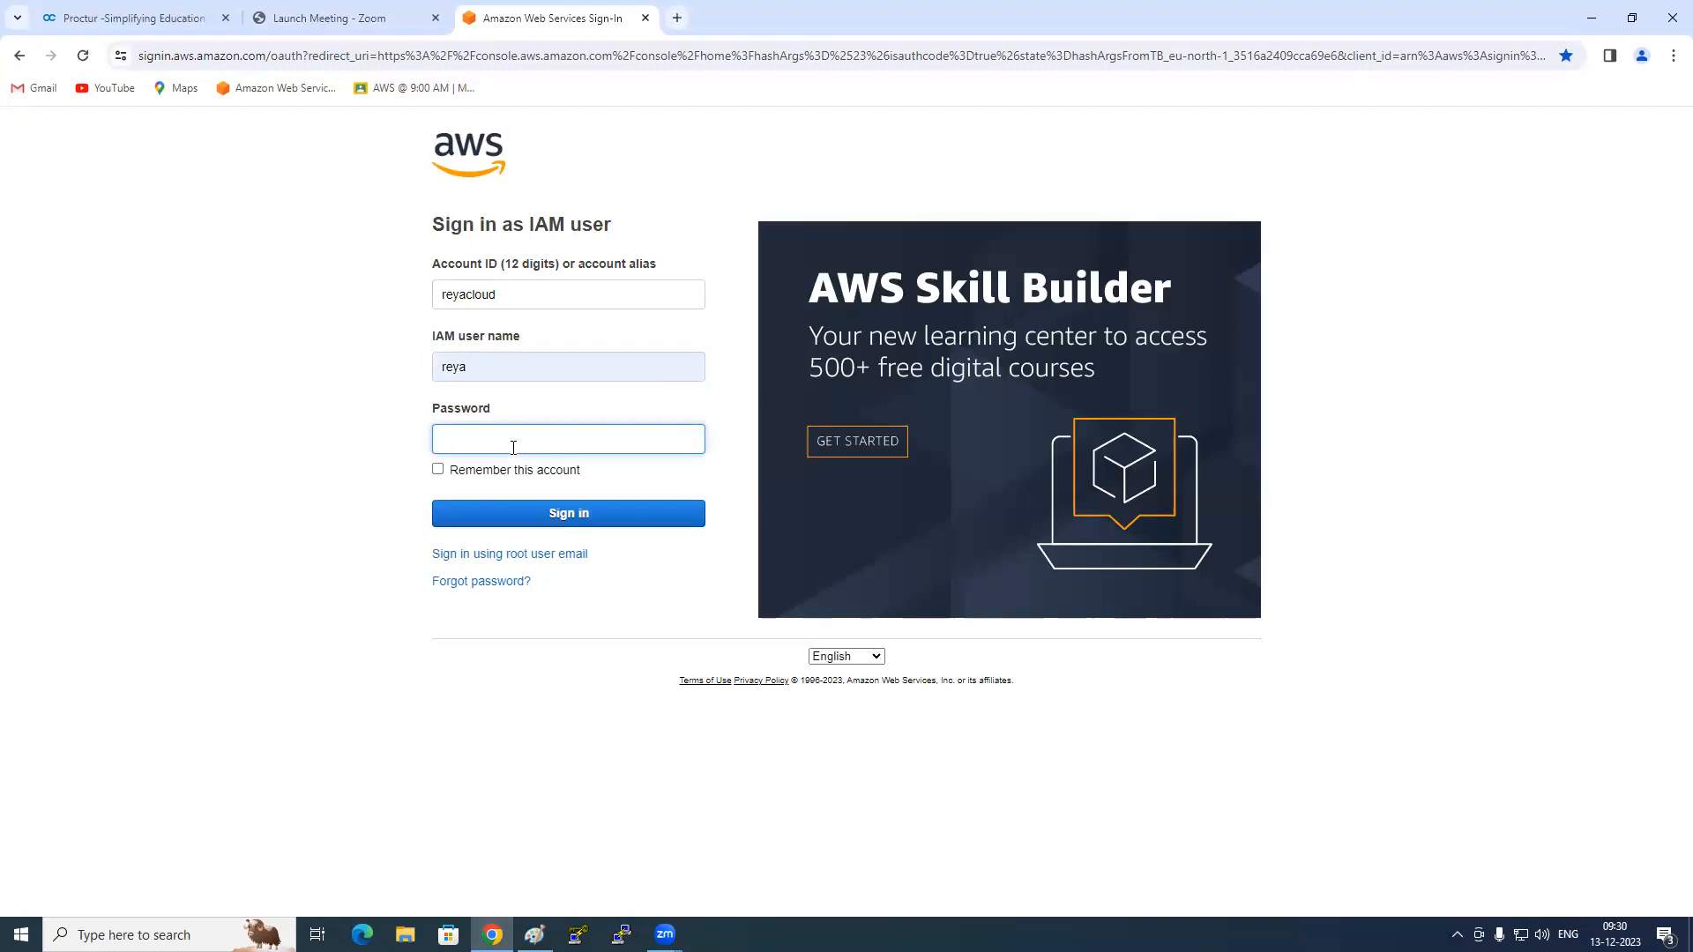
Step: Sign in to the AWS console as the IAM user with the account password and MFA code, retrying from the error page
key(Return)
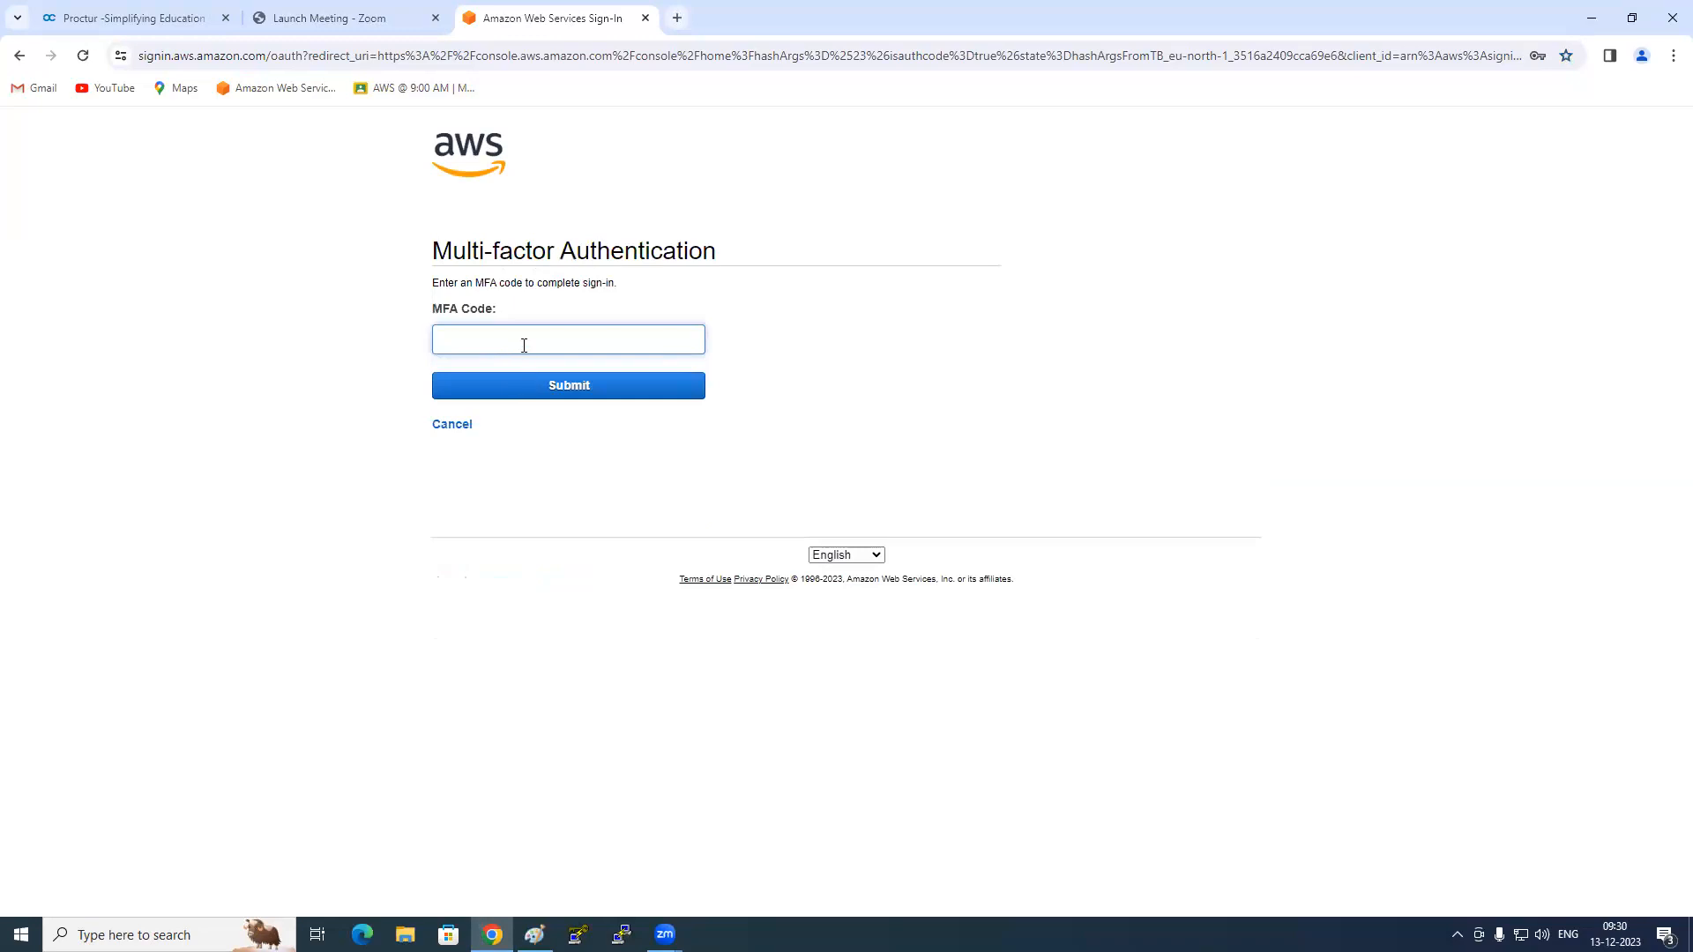
key(Return)
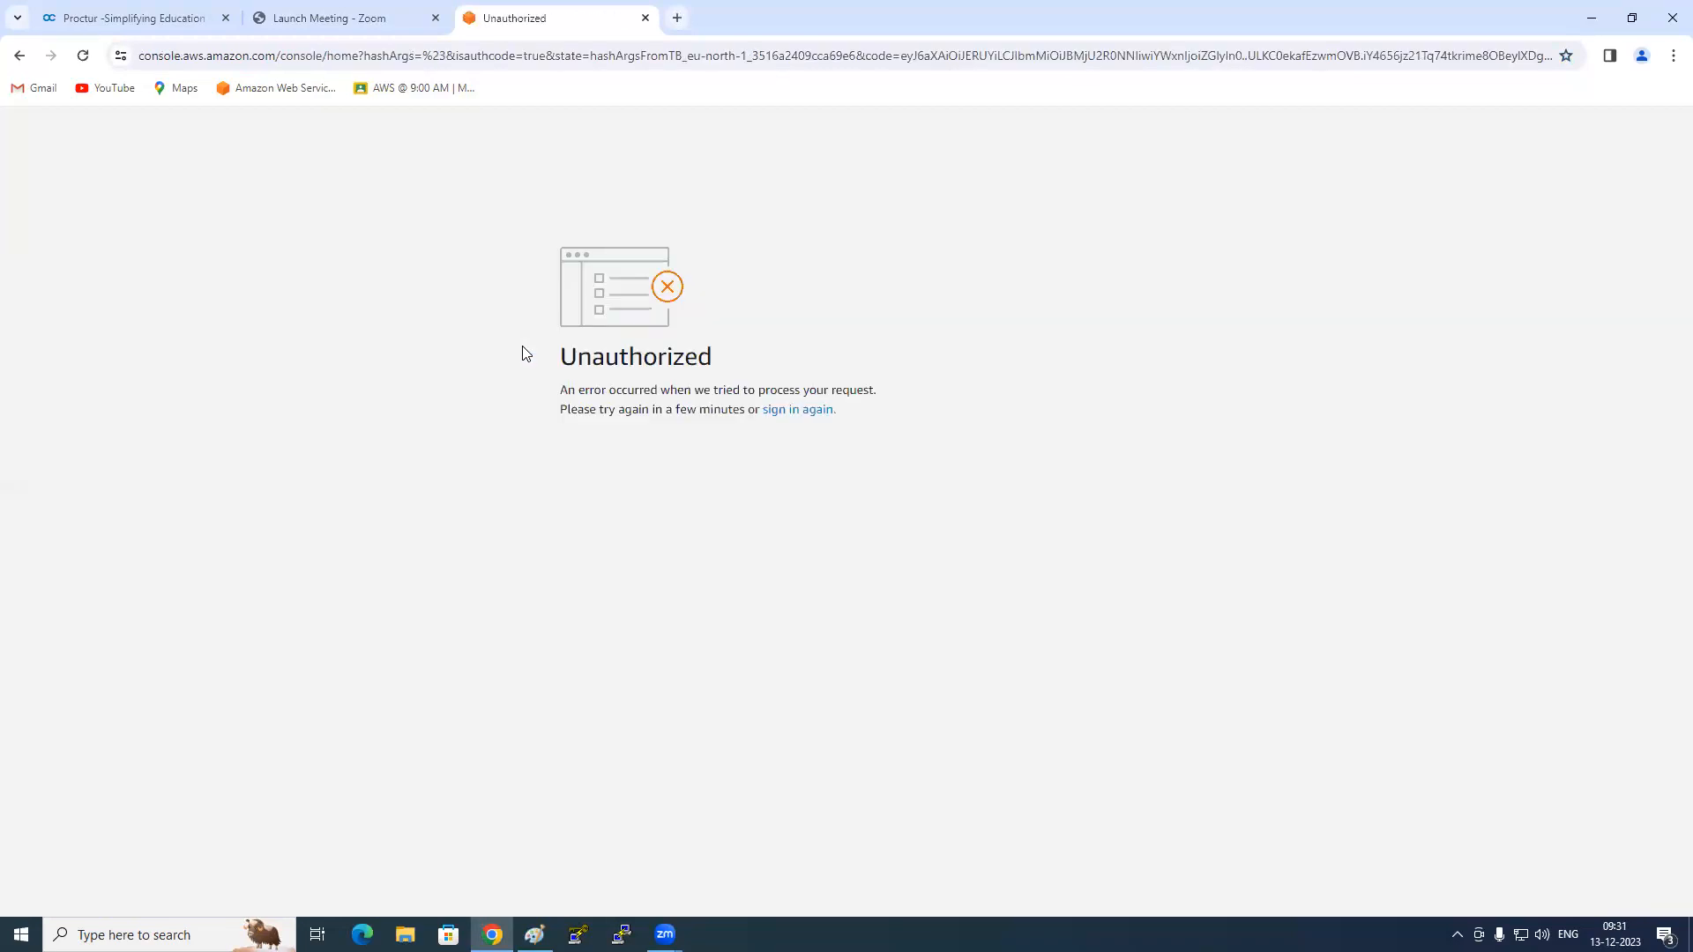
click(804, 411)
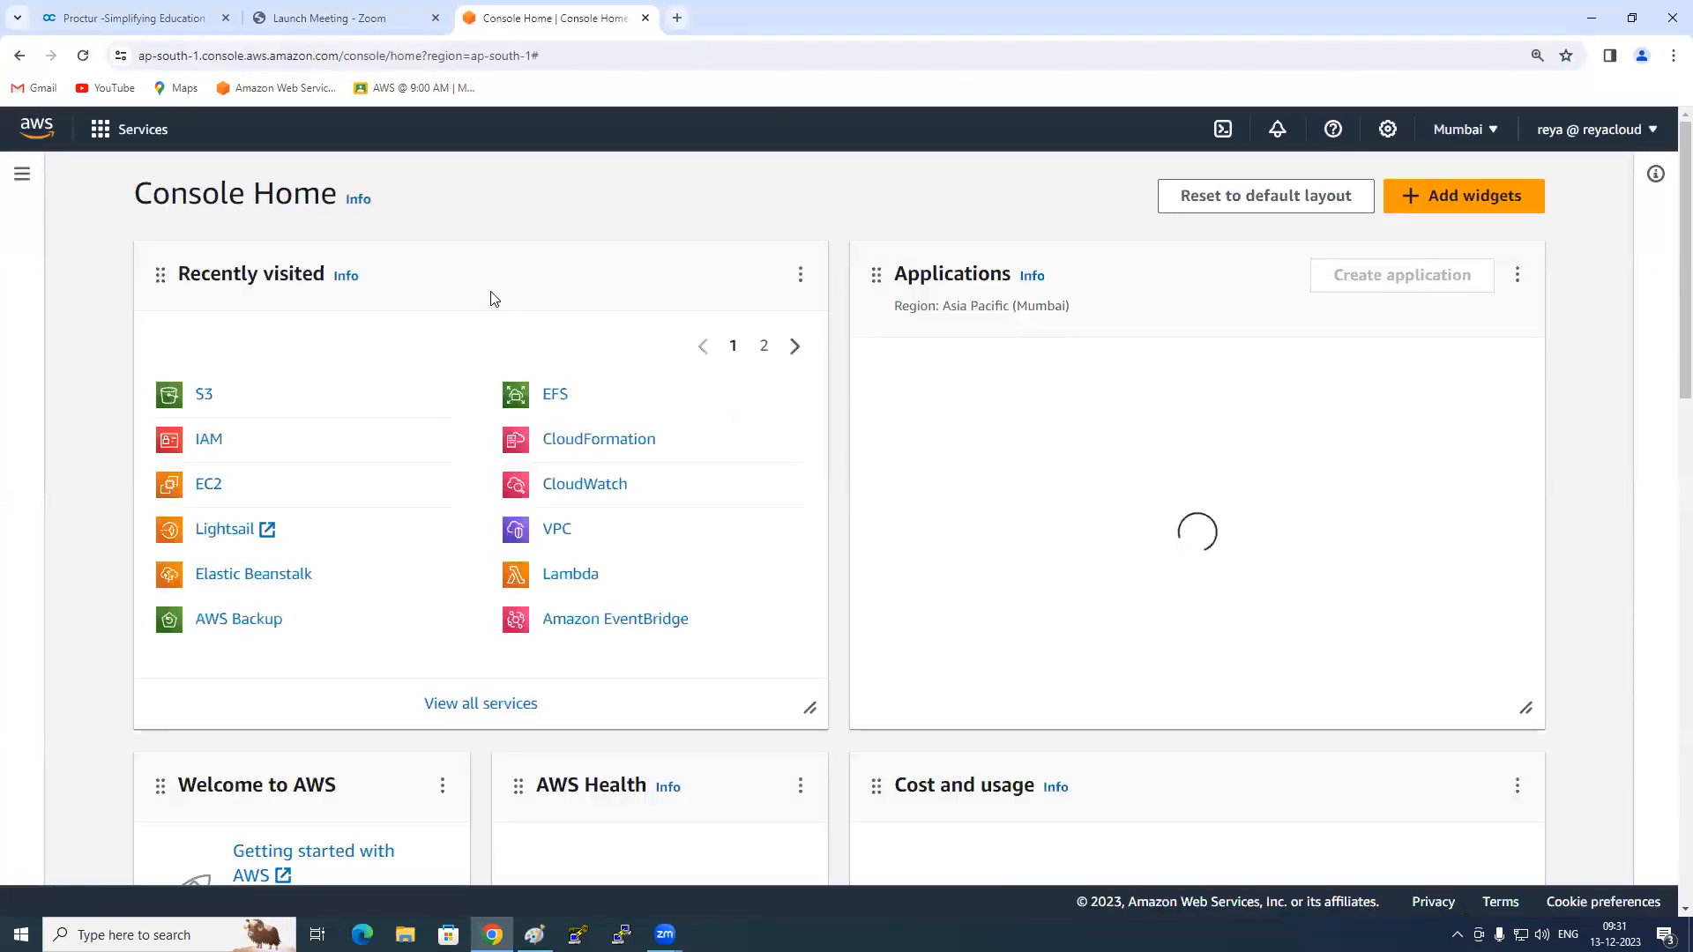
Step: Search the AWS services for "efs" and open the EFS service
click(379, 126)
text(efs)
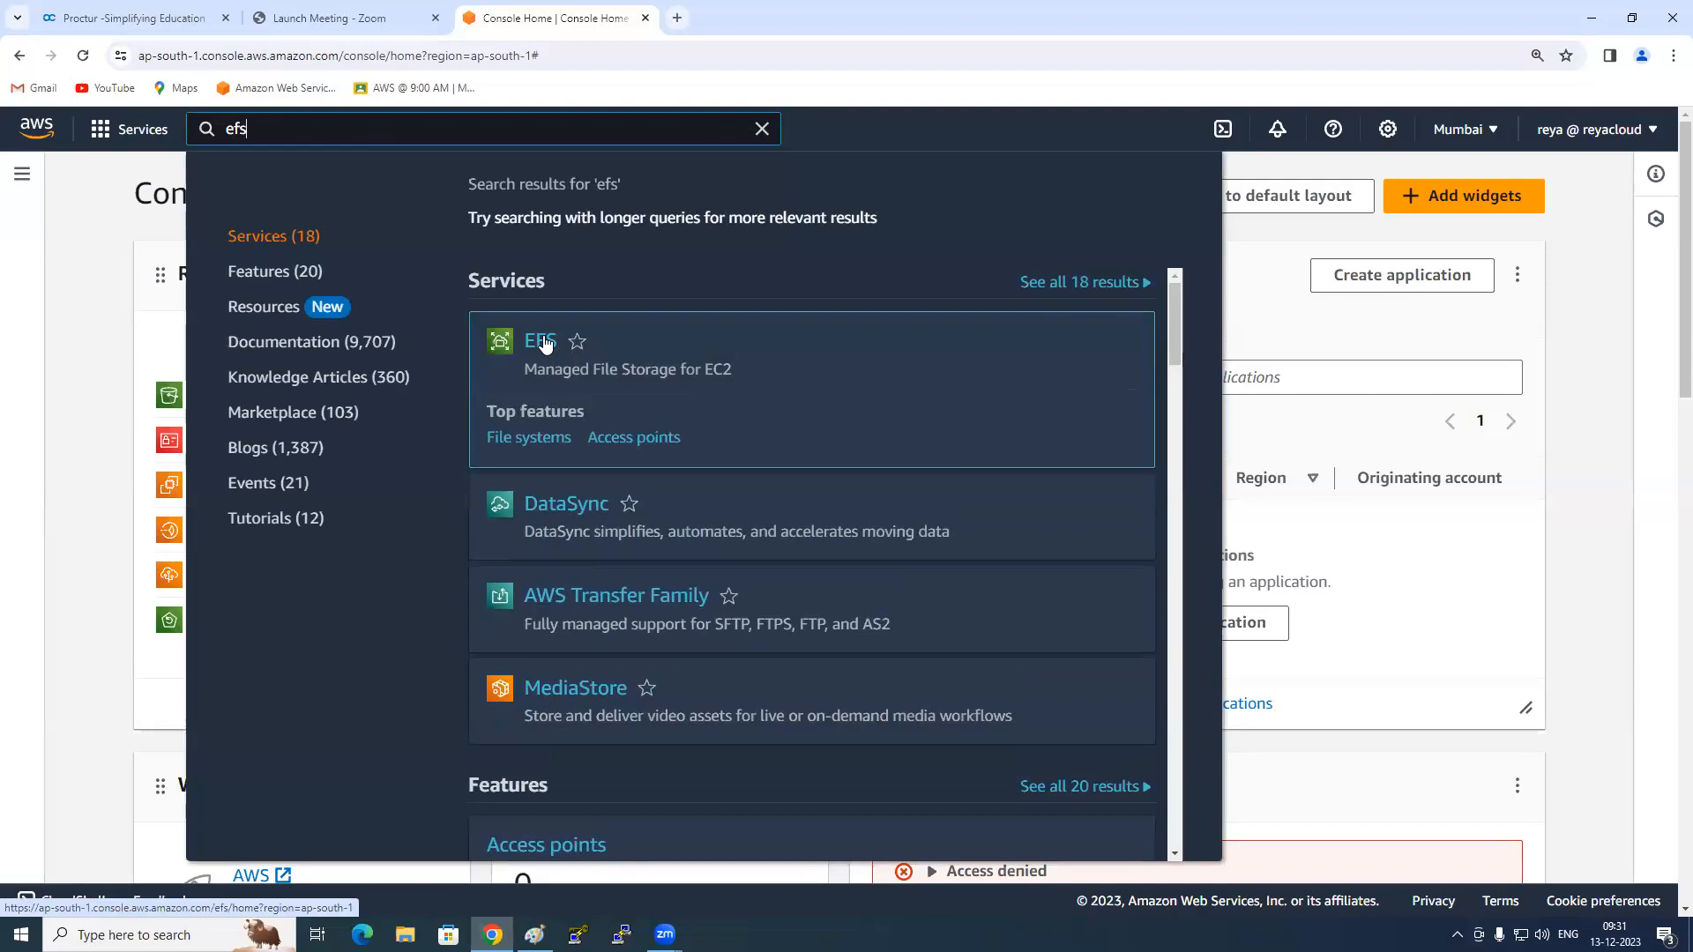
click(540, 341)
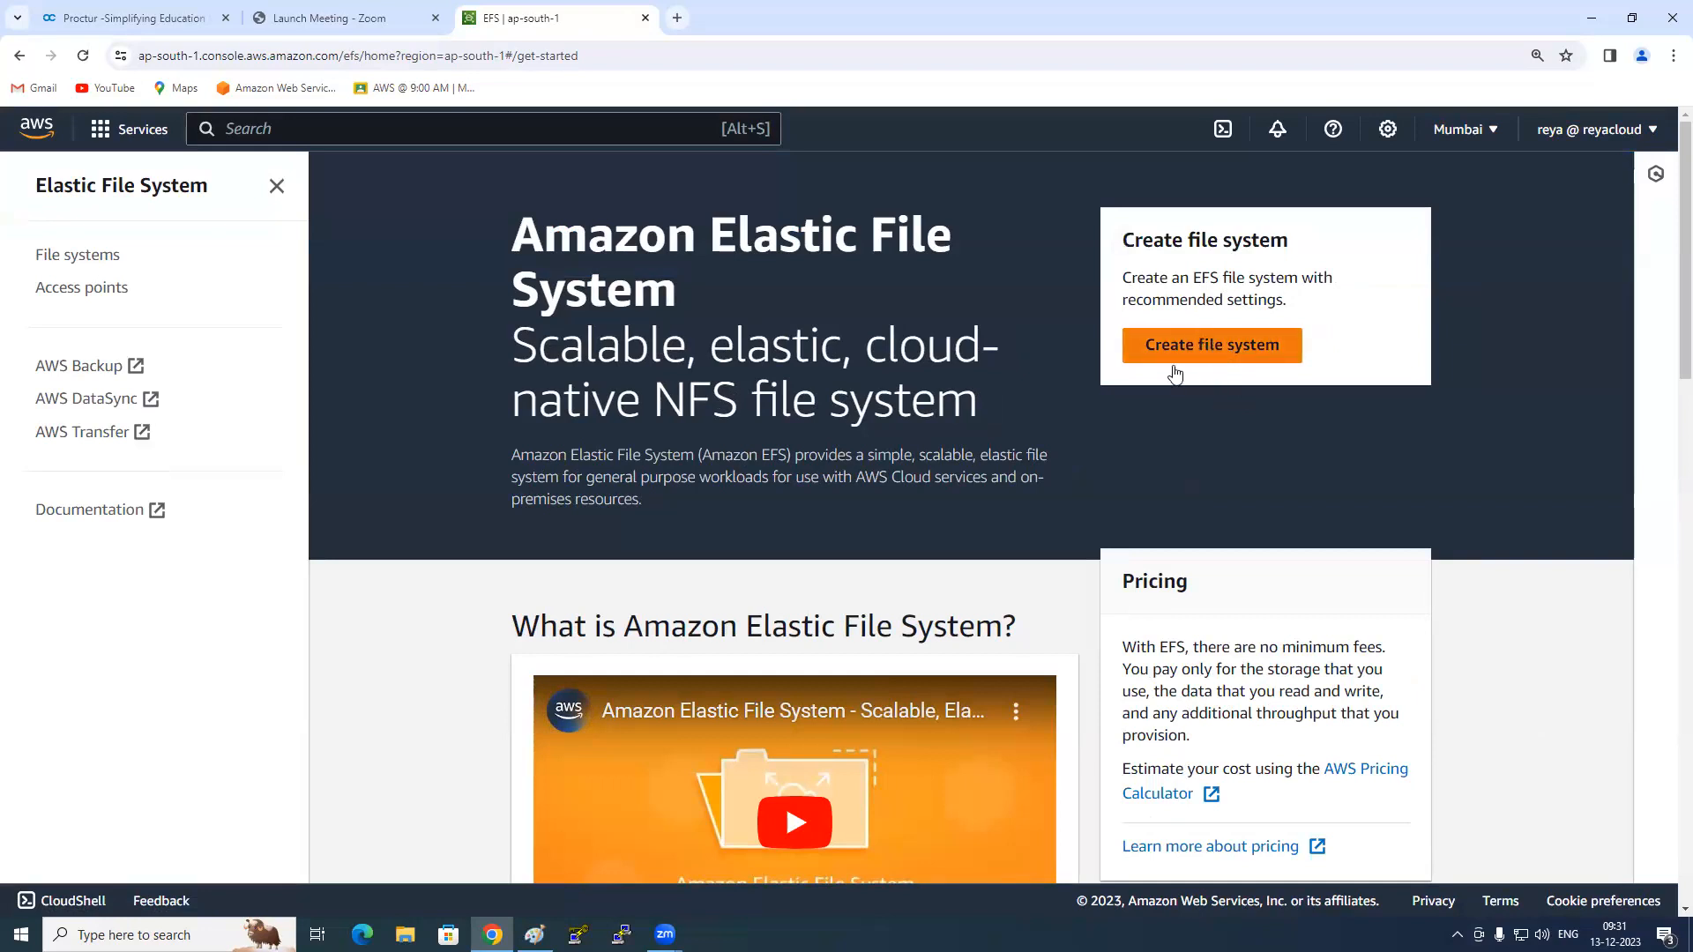
Step: Start a new file system named "9amefsdemo" in the default VPC and continue to its customized settings
click(1225, 366)
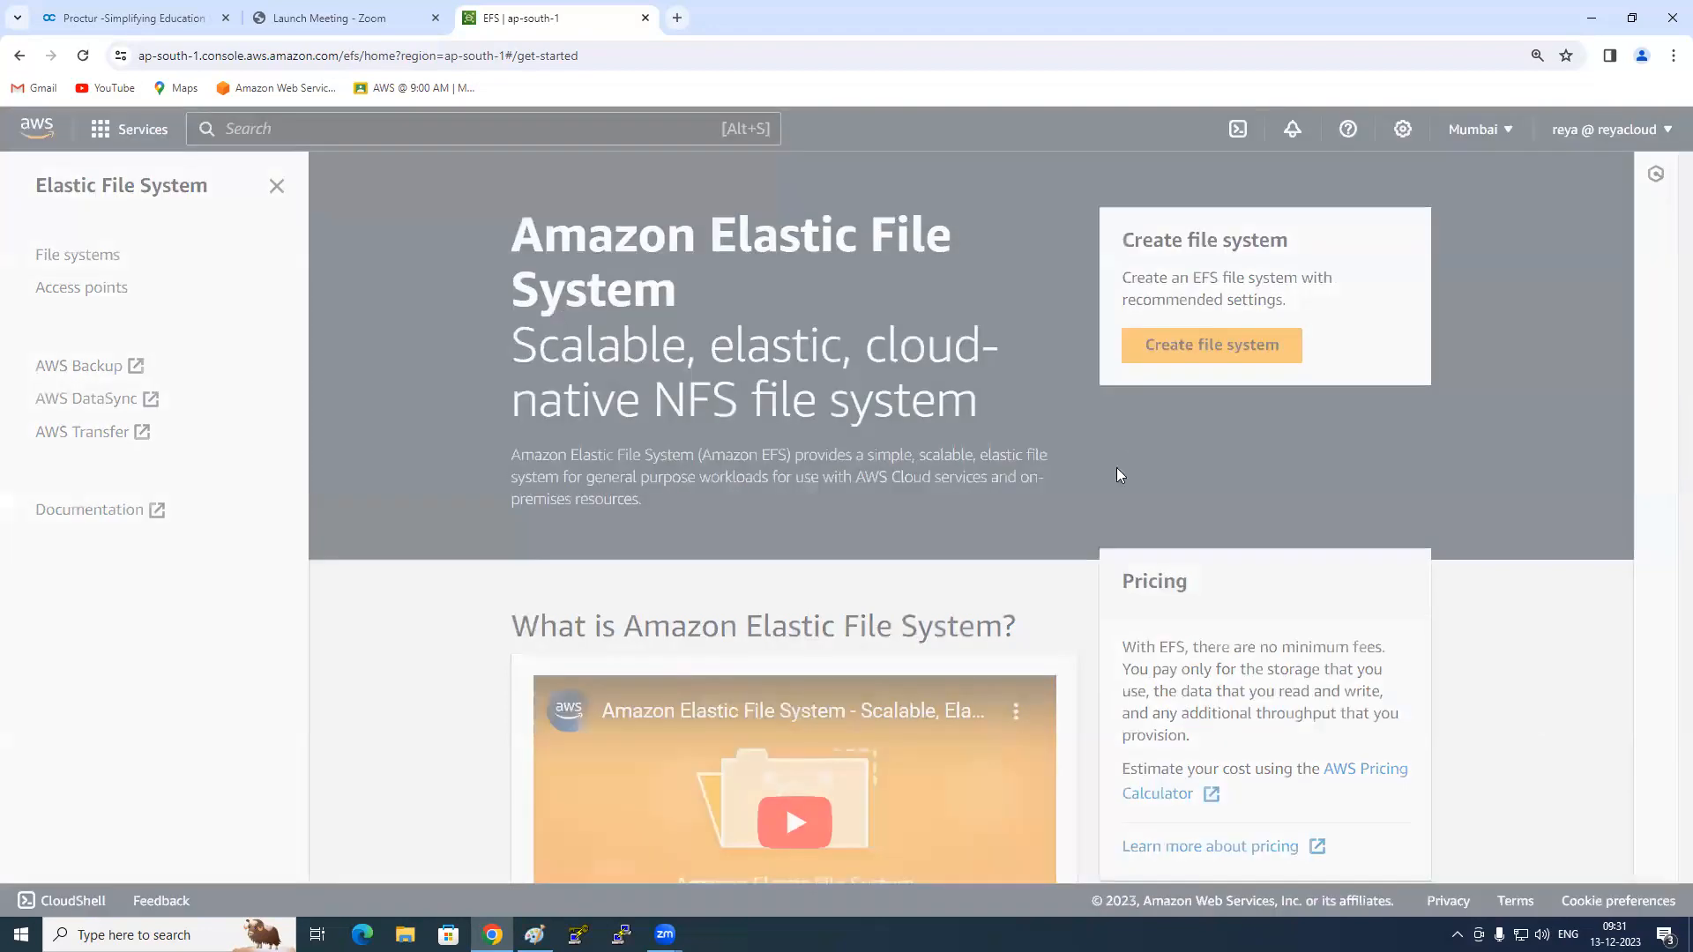
click(598, 505)
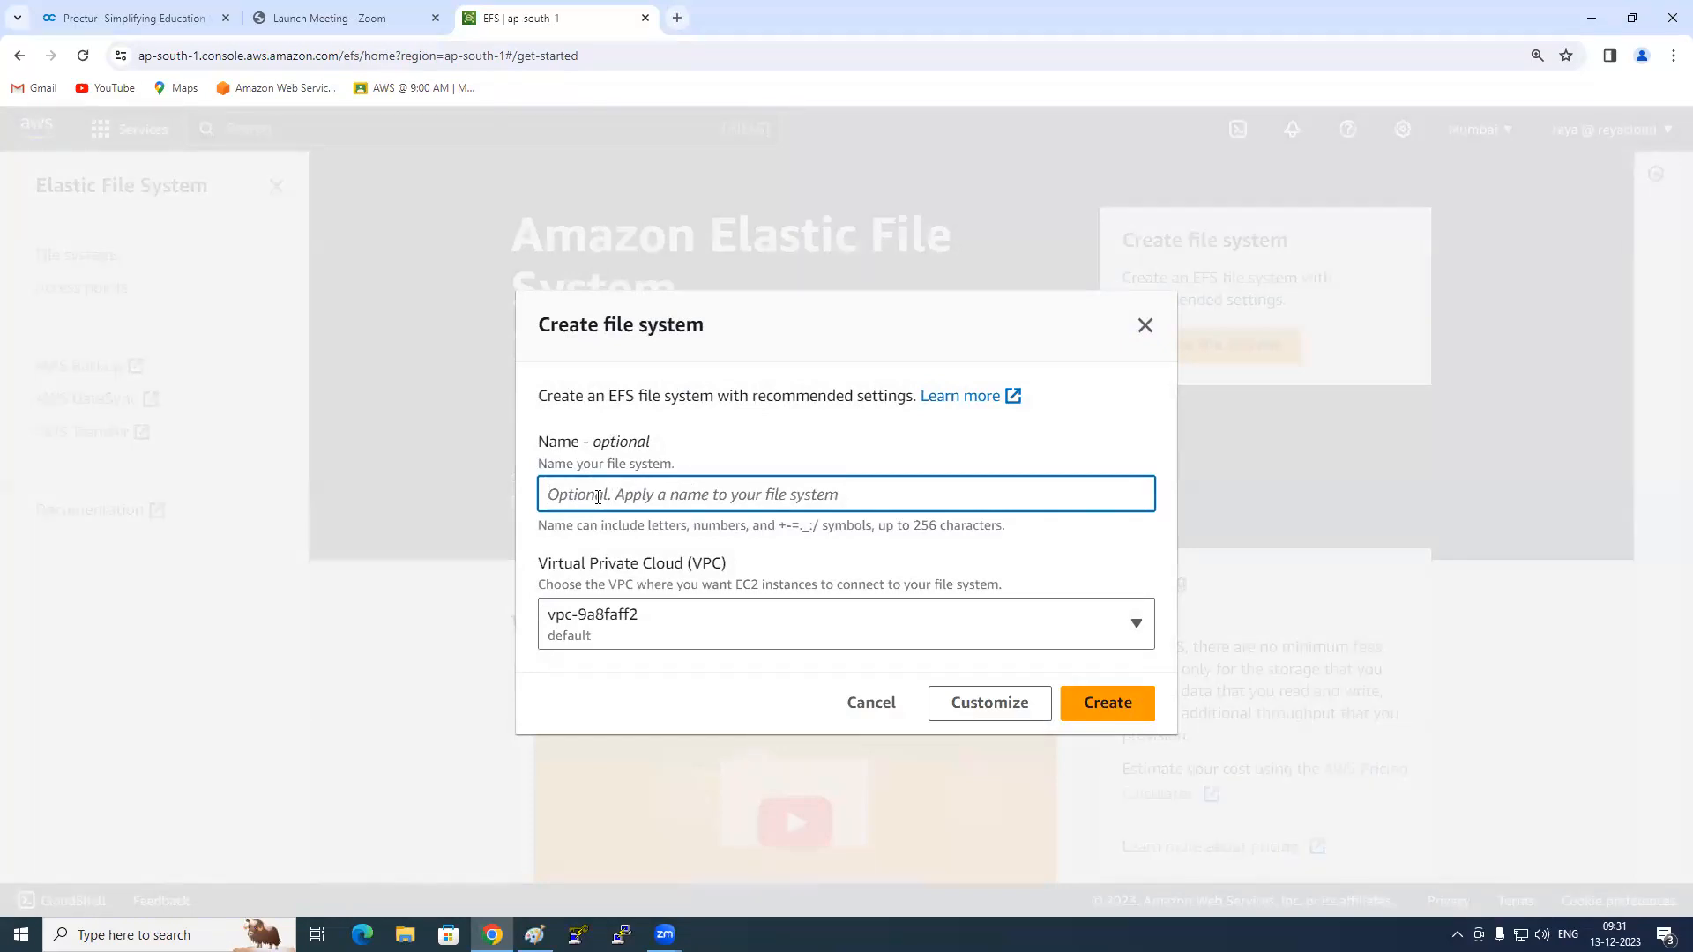
text(9amefs)
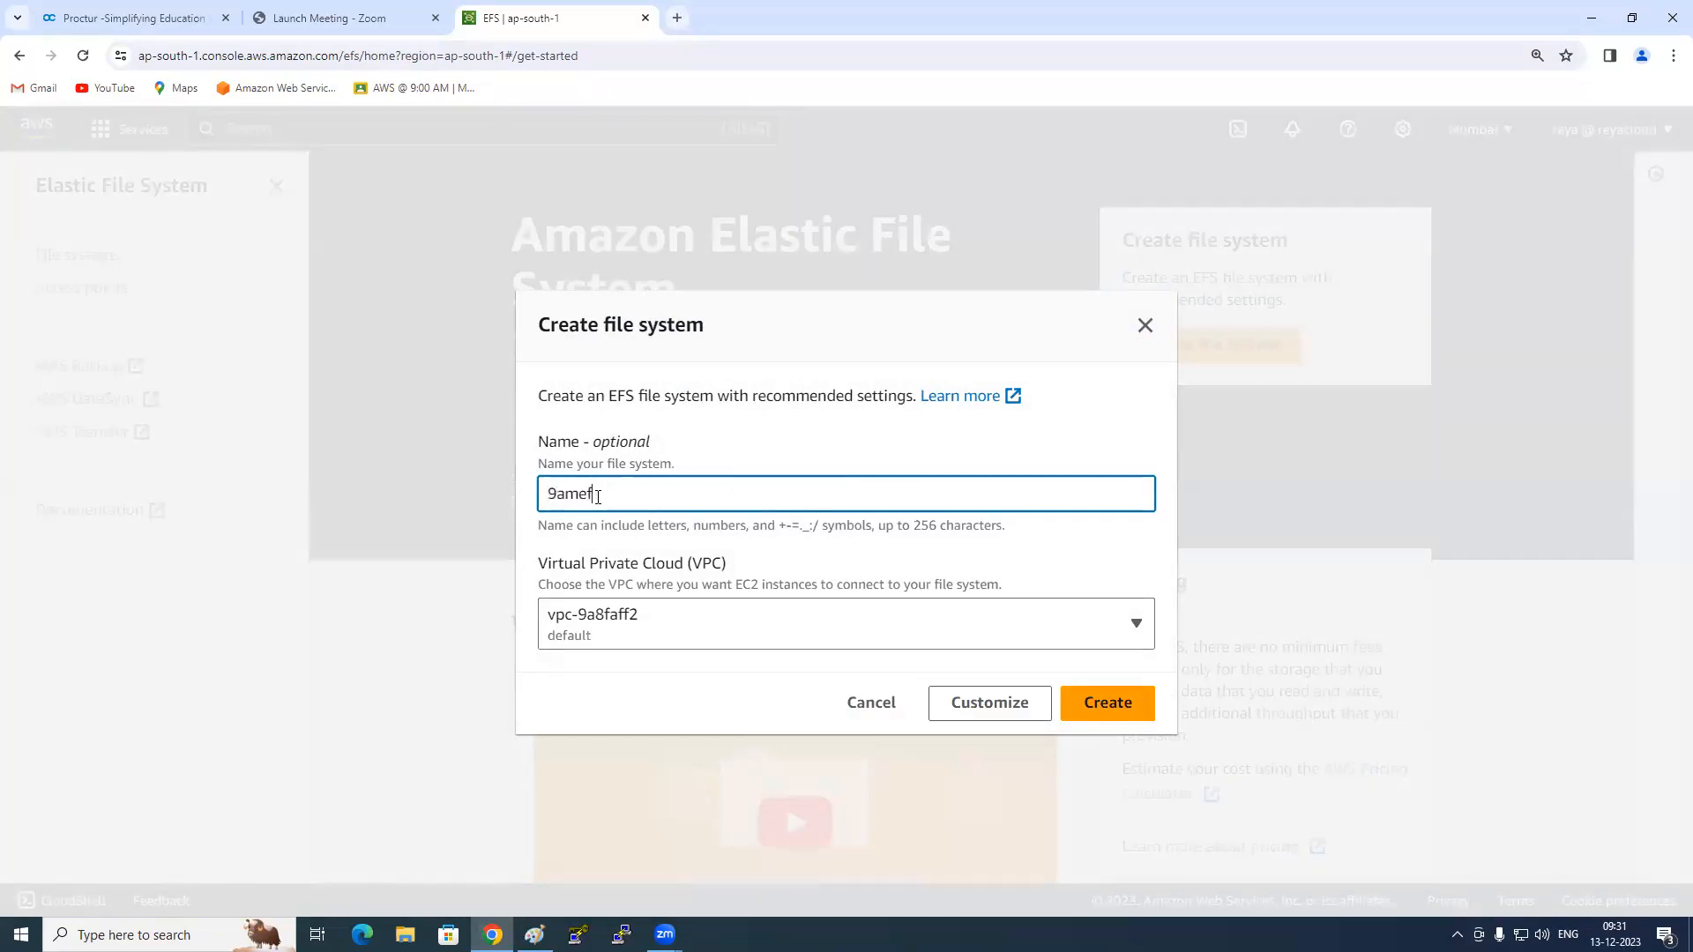
text(demo)
click(731, 636)
click(731, 637)
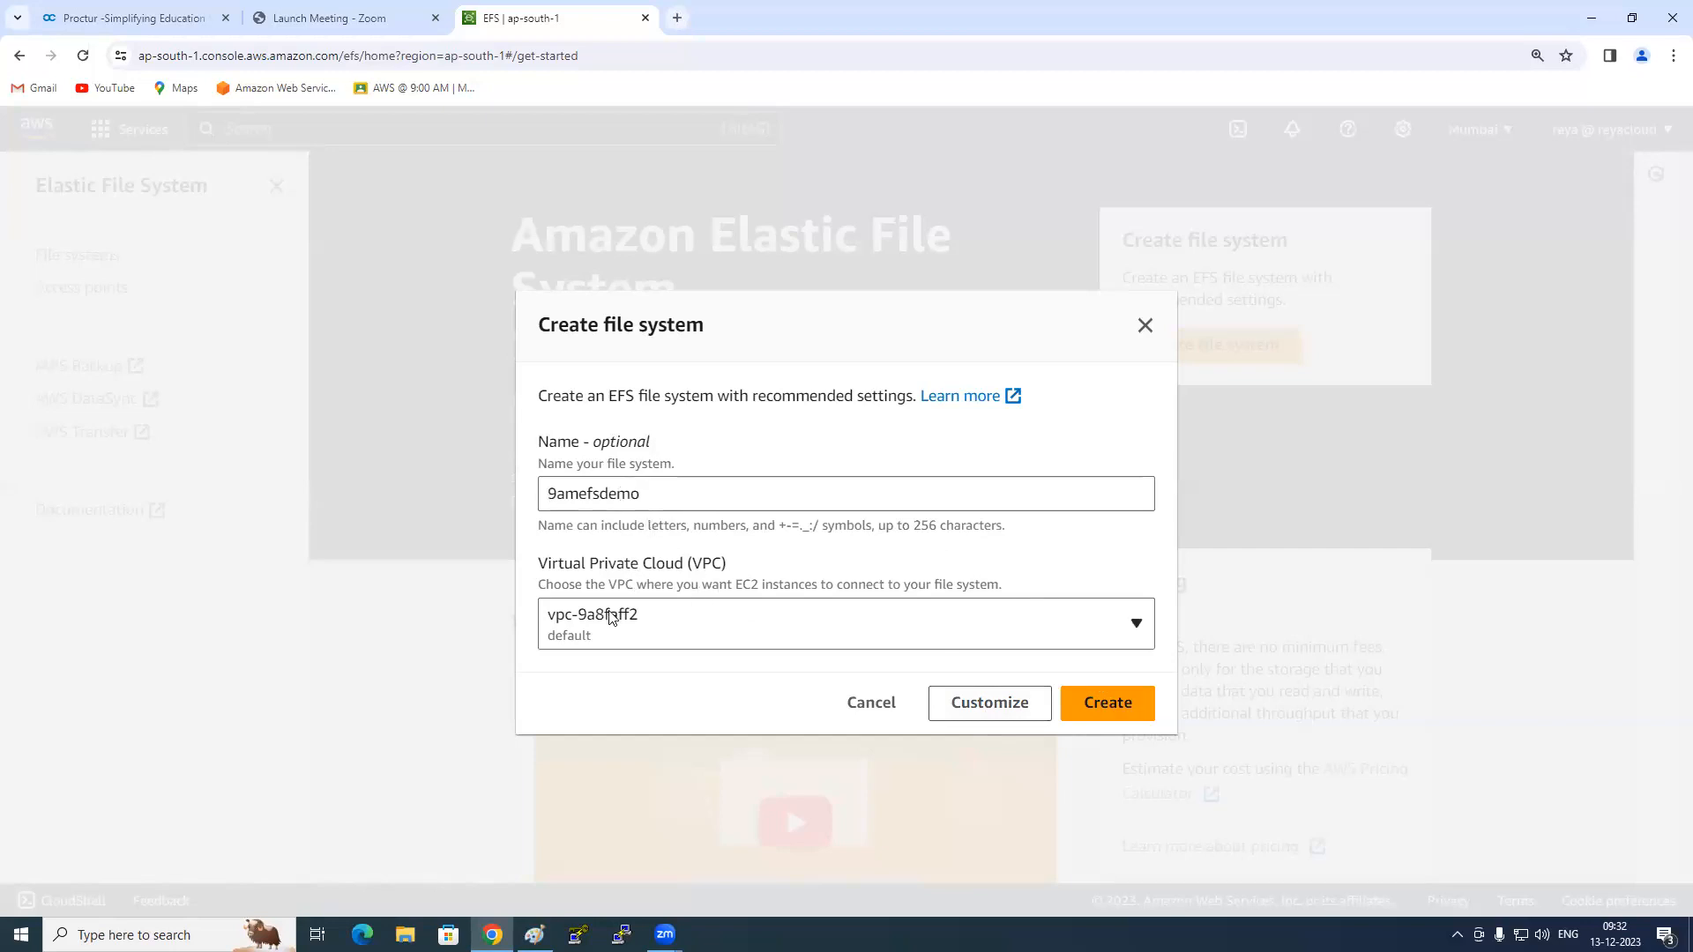
click(991, 710)
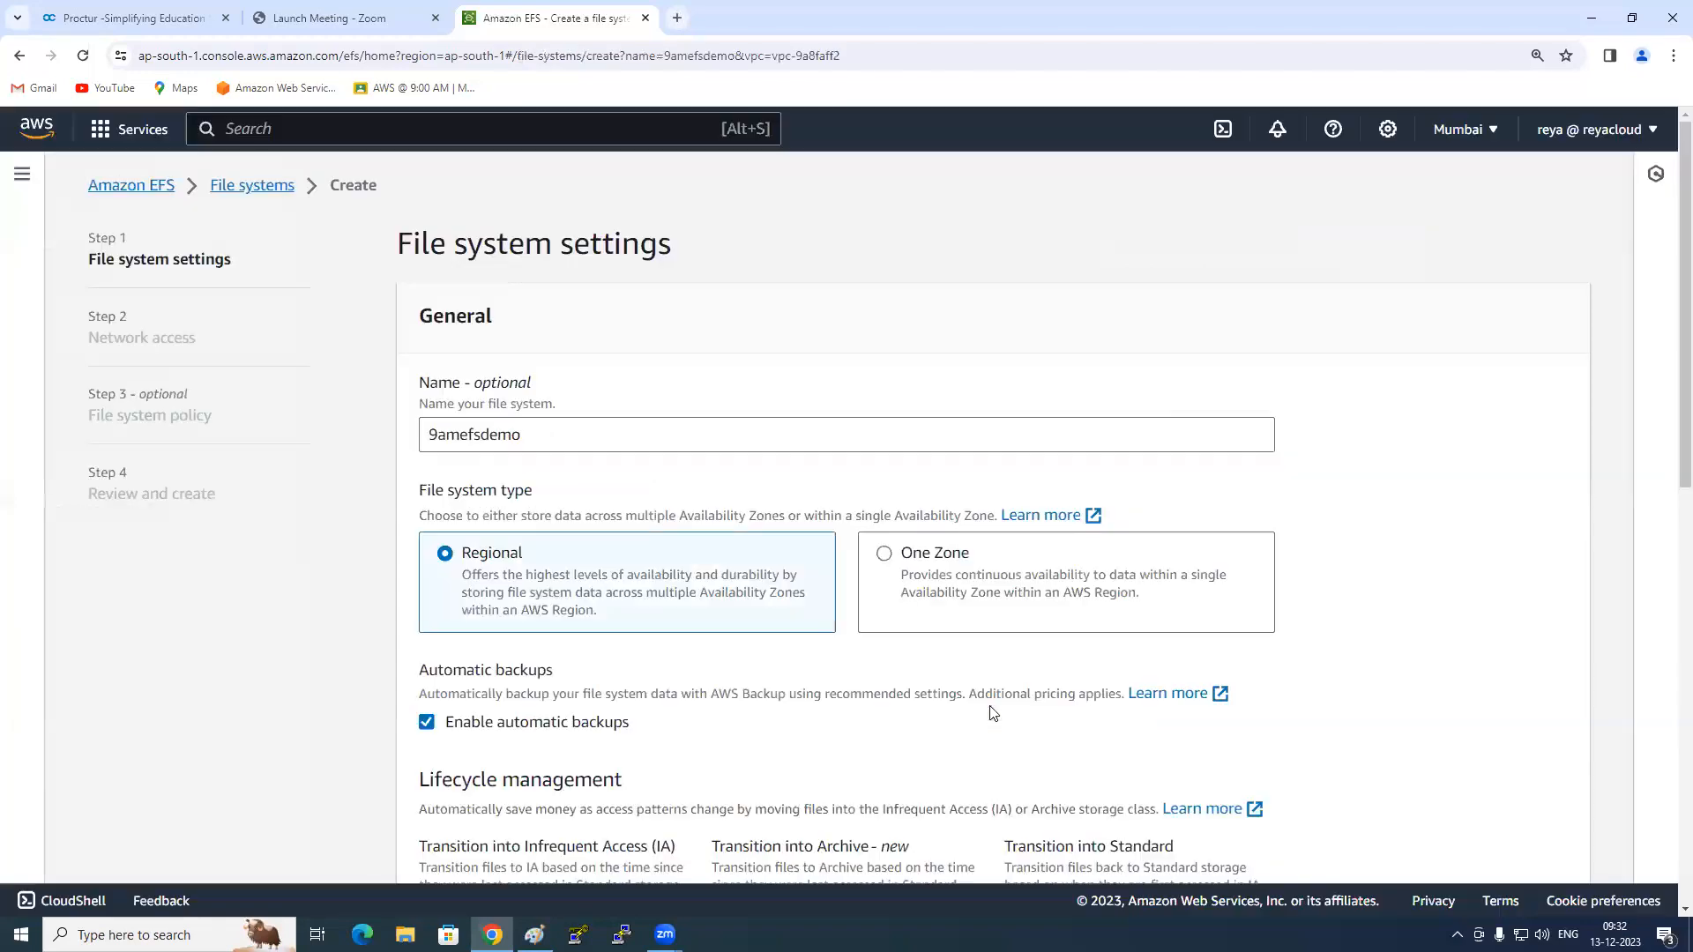
Step: Try the One Zone file system type to view its Availability Zone choices, and return the type to Regional
scroll(507, 500, down, 1)
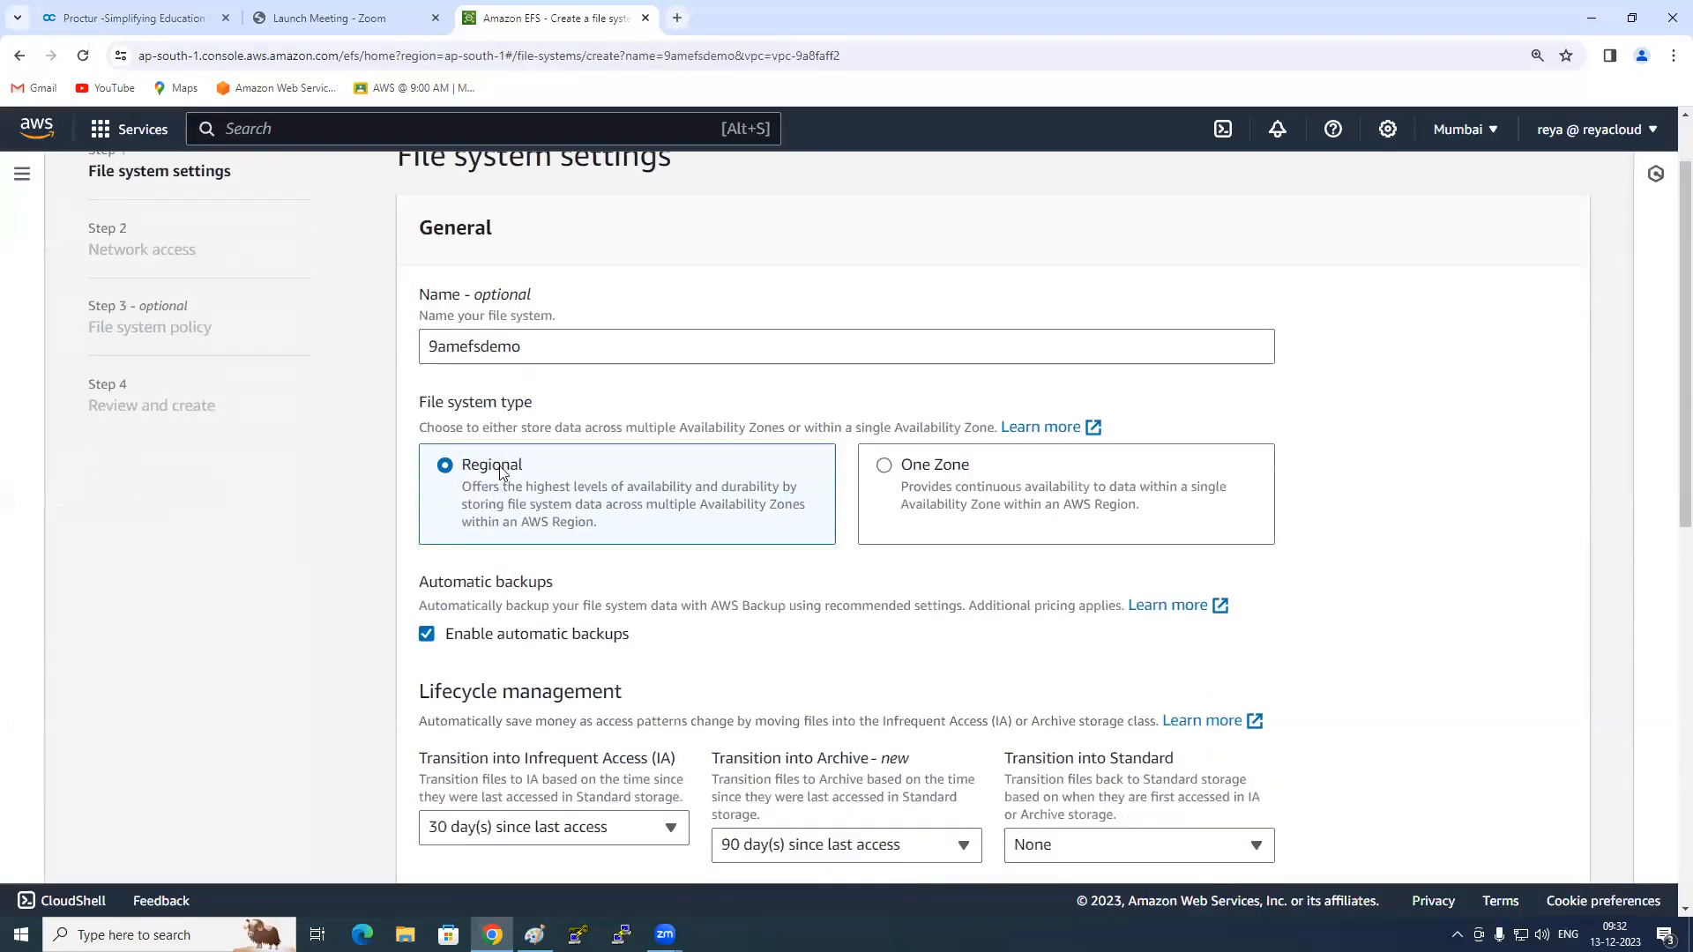
scroll(499, 473, down, 1)
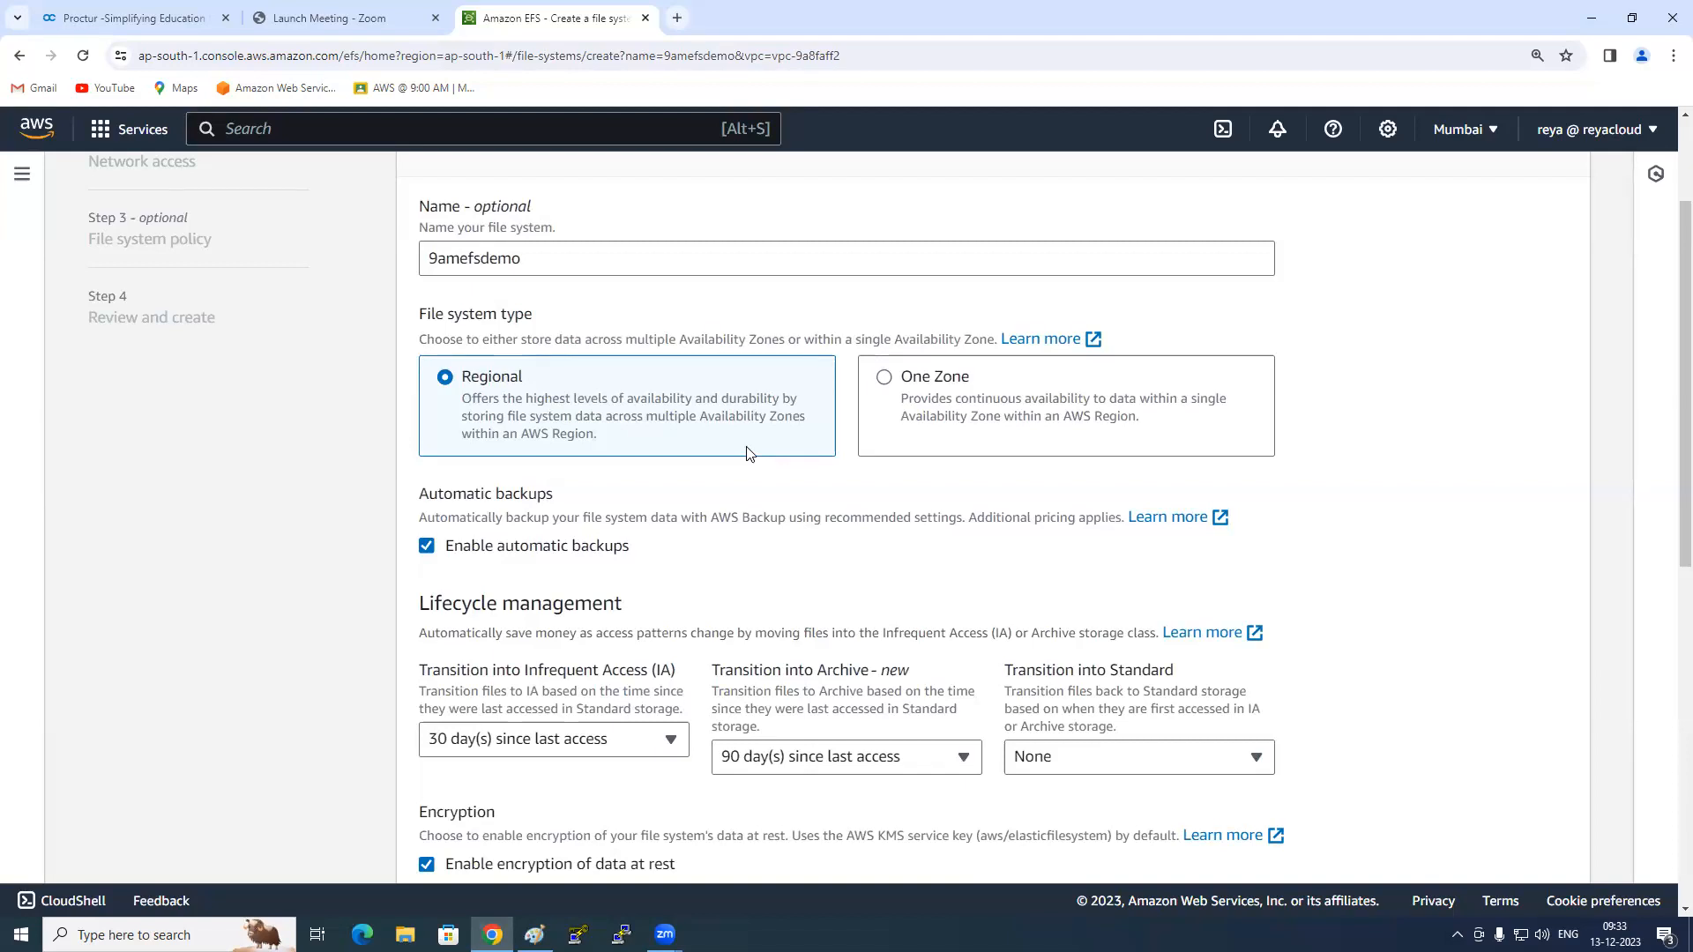
click(994, 415)
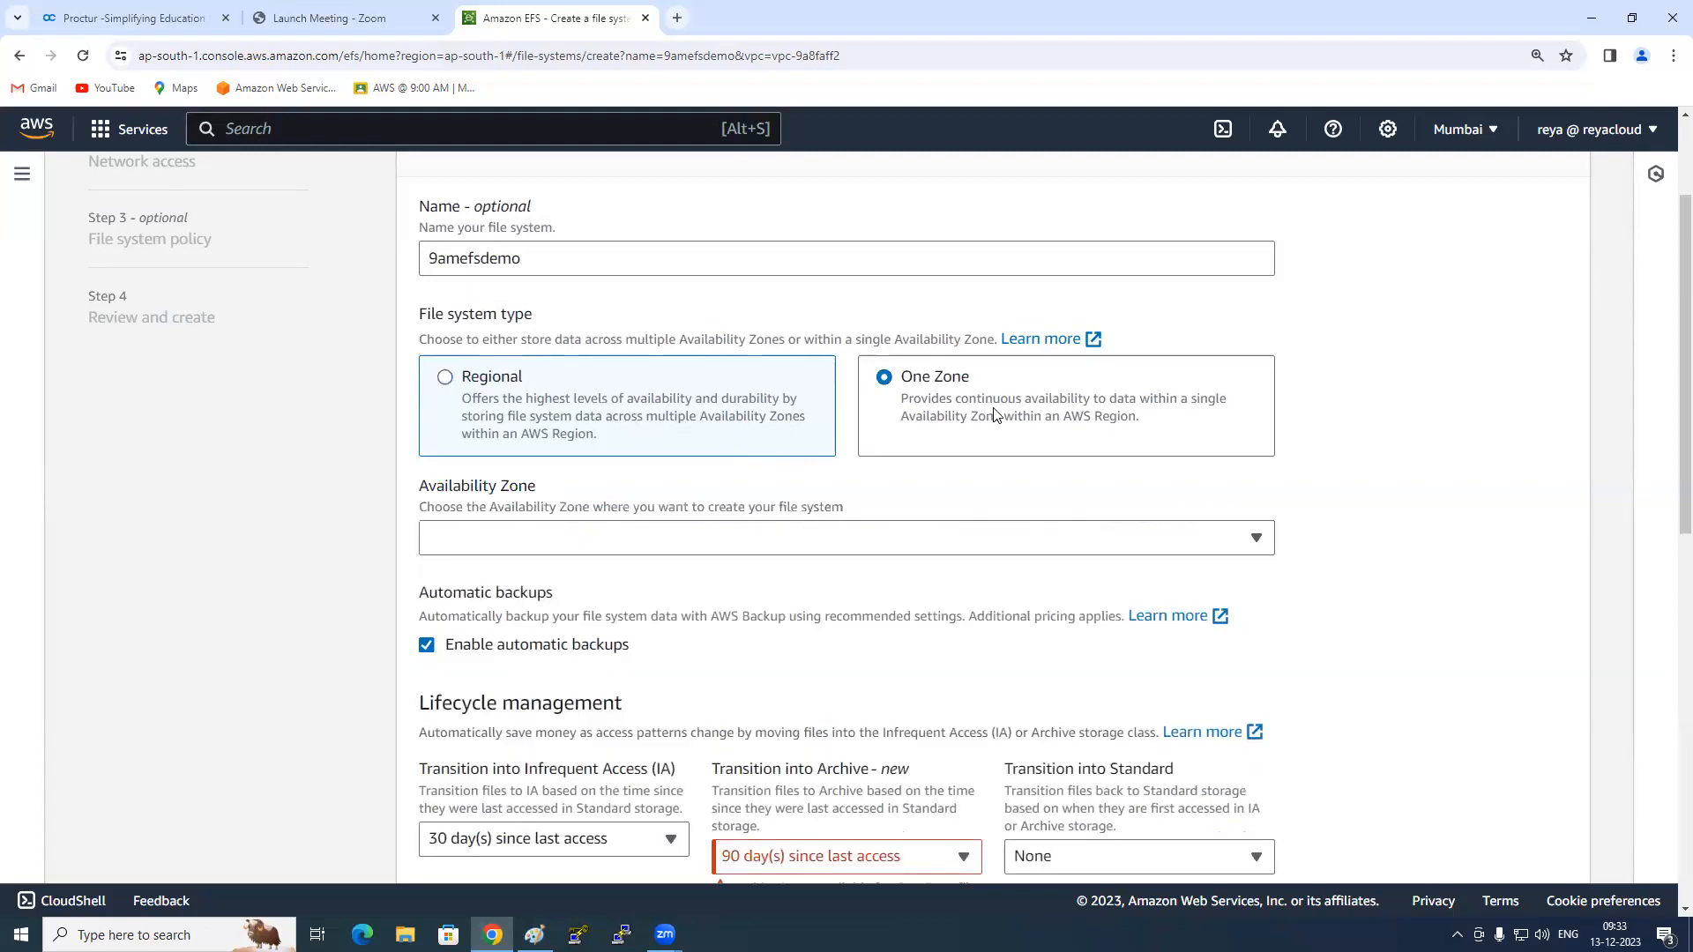
click(860, 531)
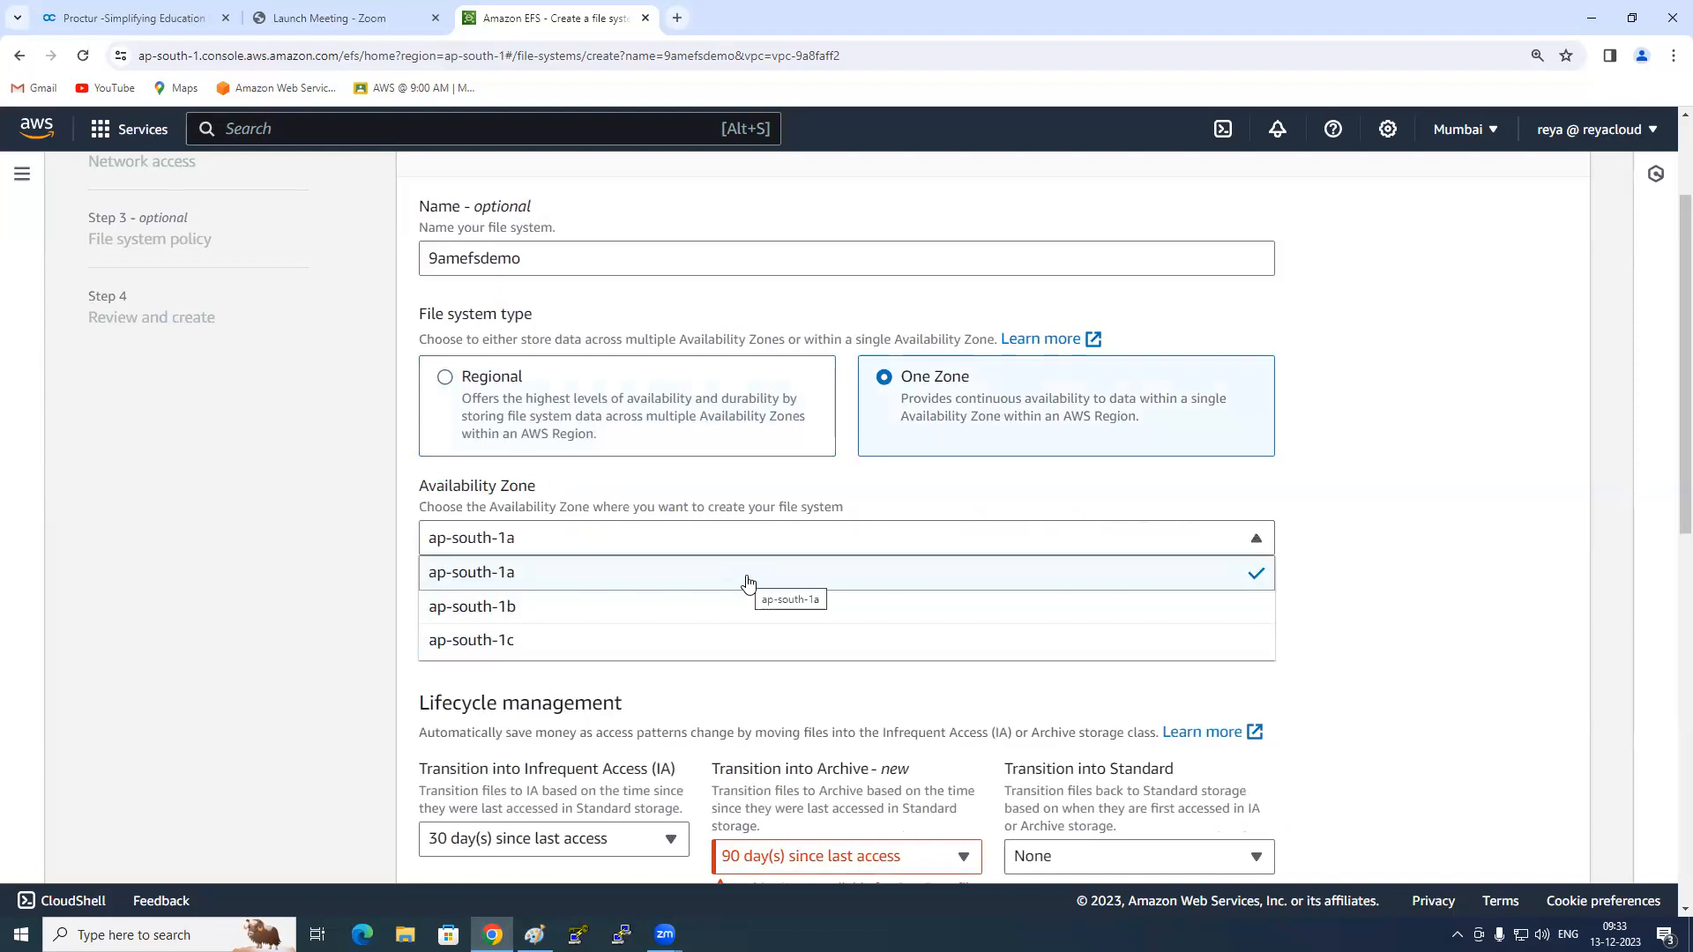
click(622, 414)
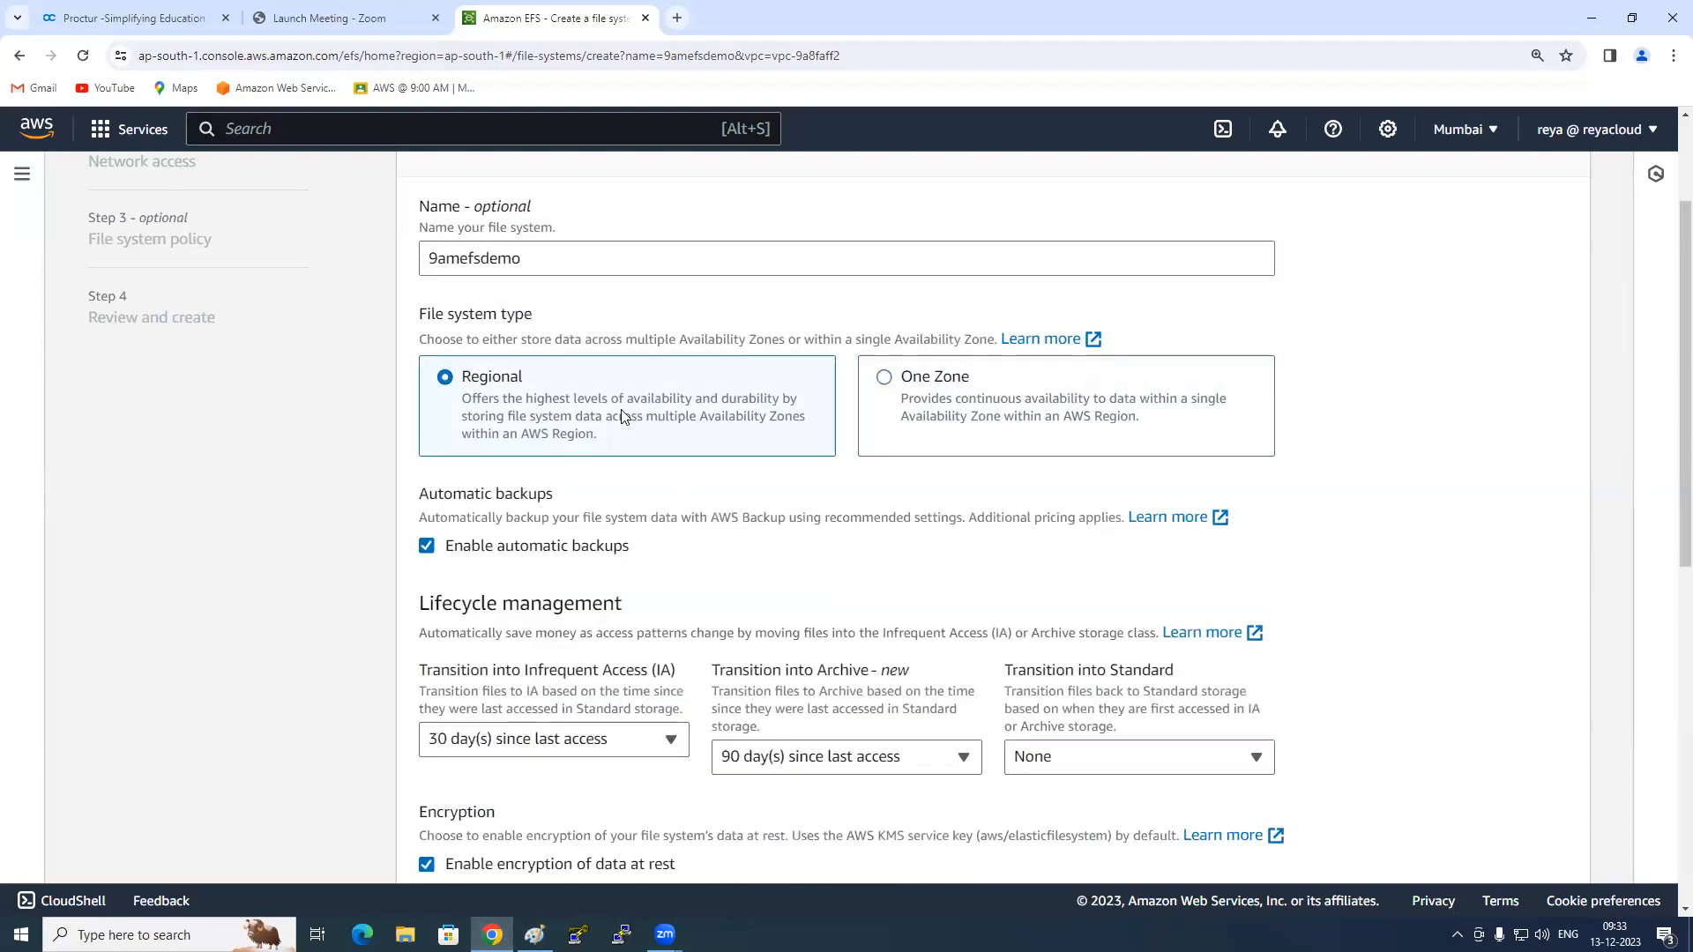
Step: Disable automatic backups for the file system
scroll(718, 476, down, 1)
drag(420, 407, 561, 411)
click(566, 408)
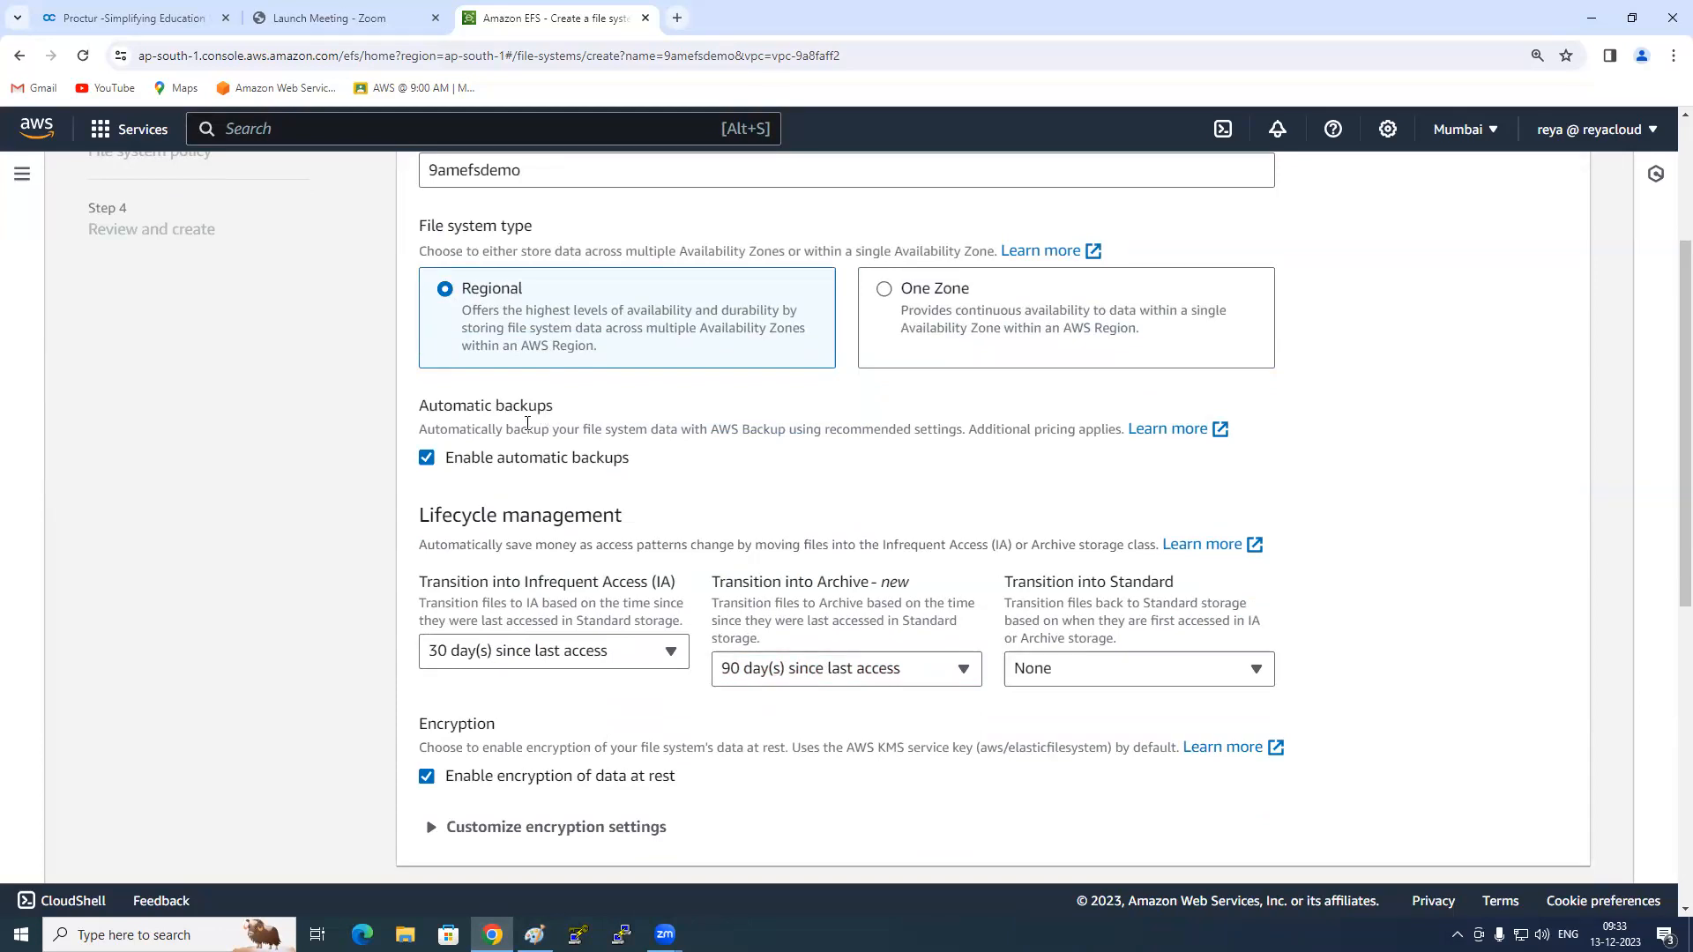
click(428, 458)
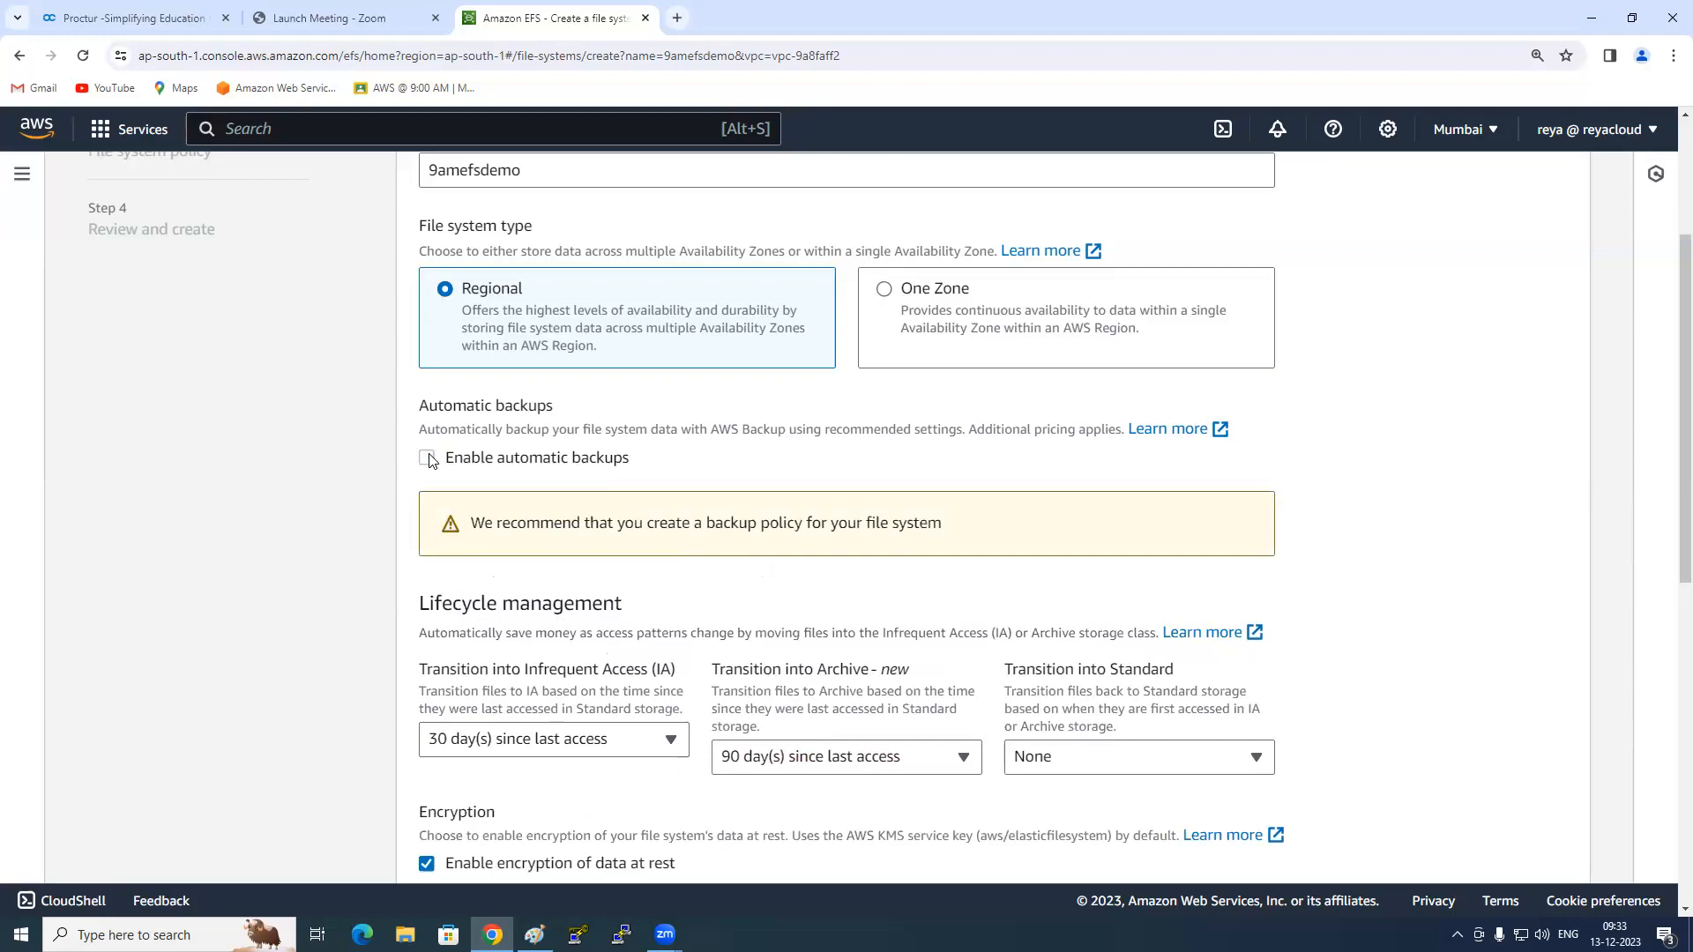
Step: Try setting the lifecycle transition into Infrequent Access to 7 day(s) since last access
scroll(485, 547, down, 3)
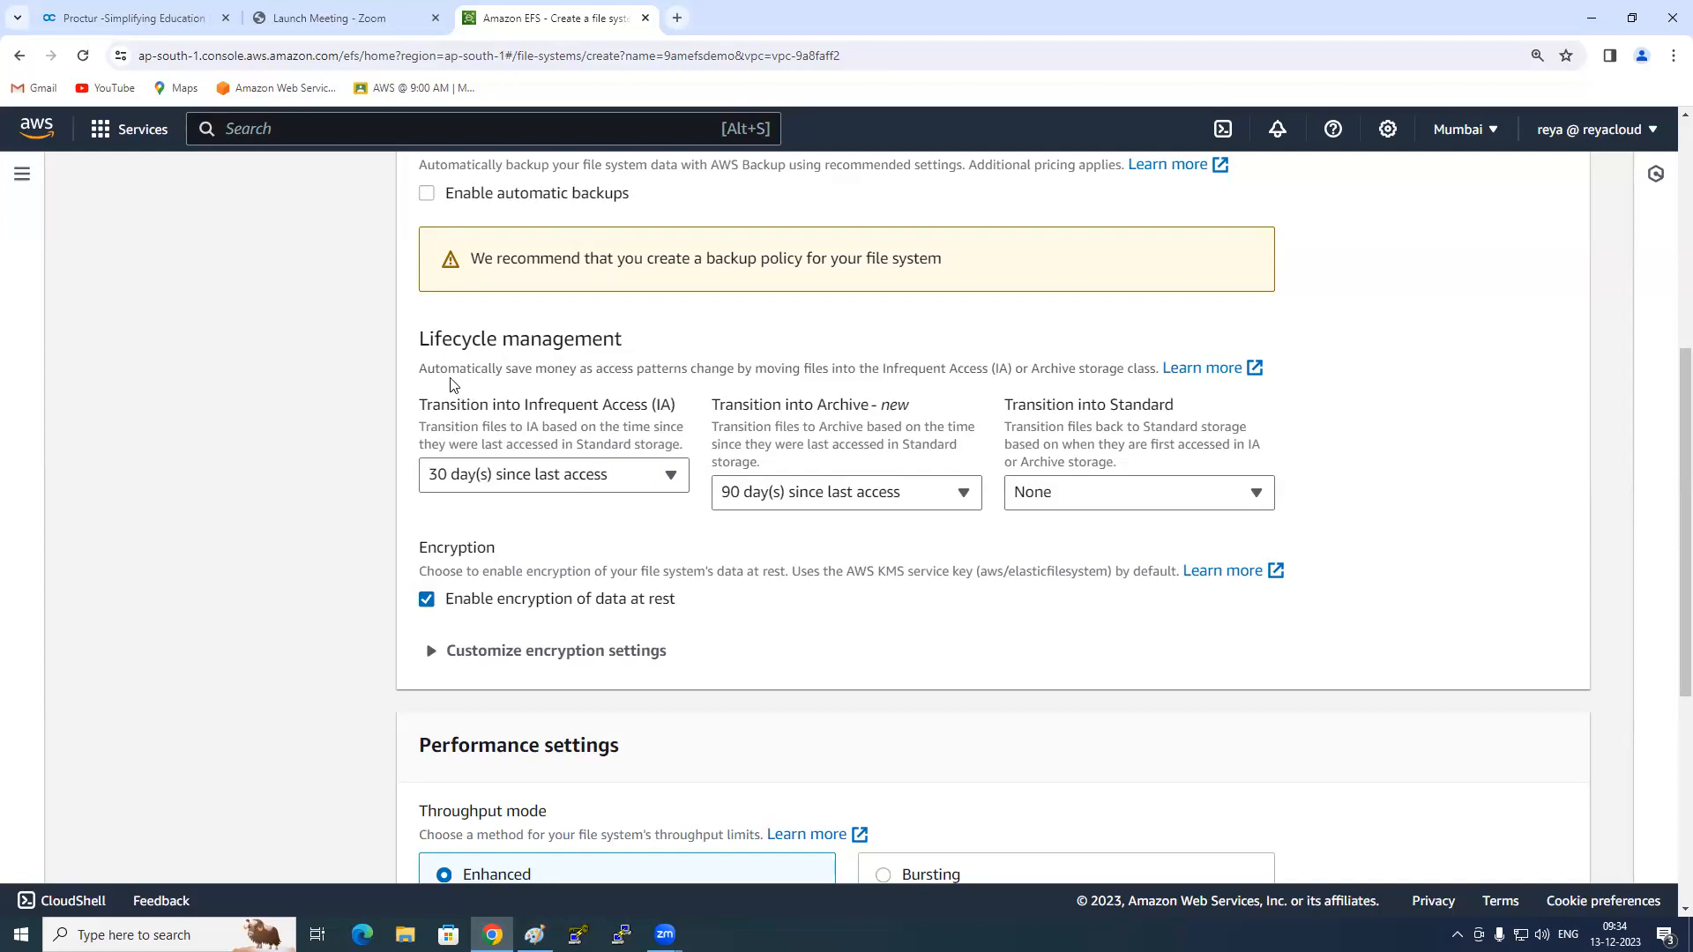
drag(420, 339, 650, 336)
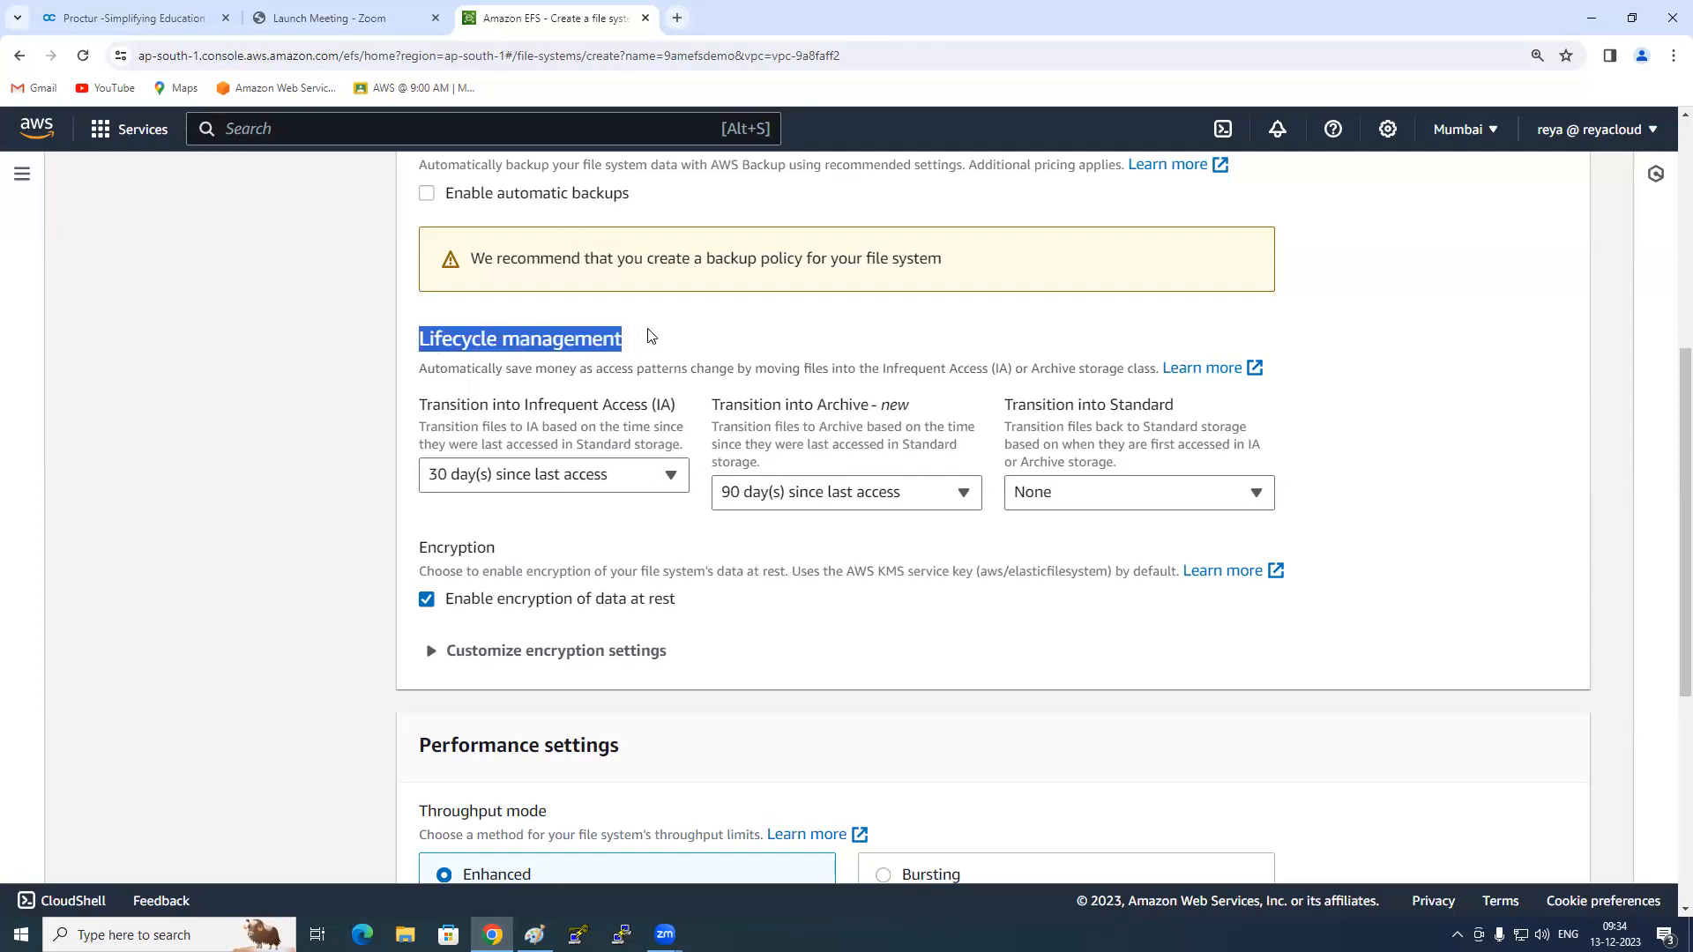
click(650, 336)
drag(421, 409, 520, 408)
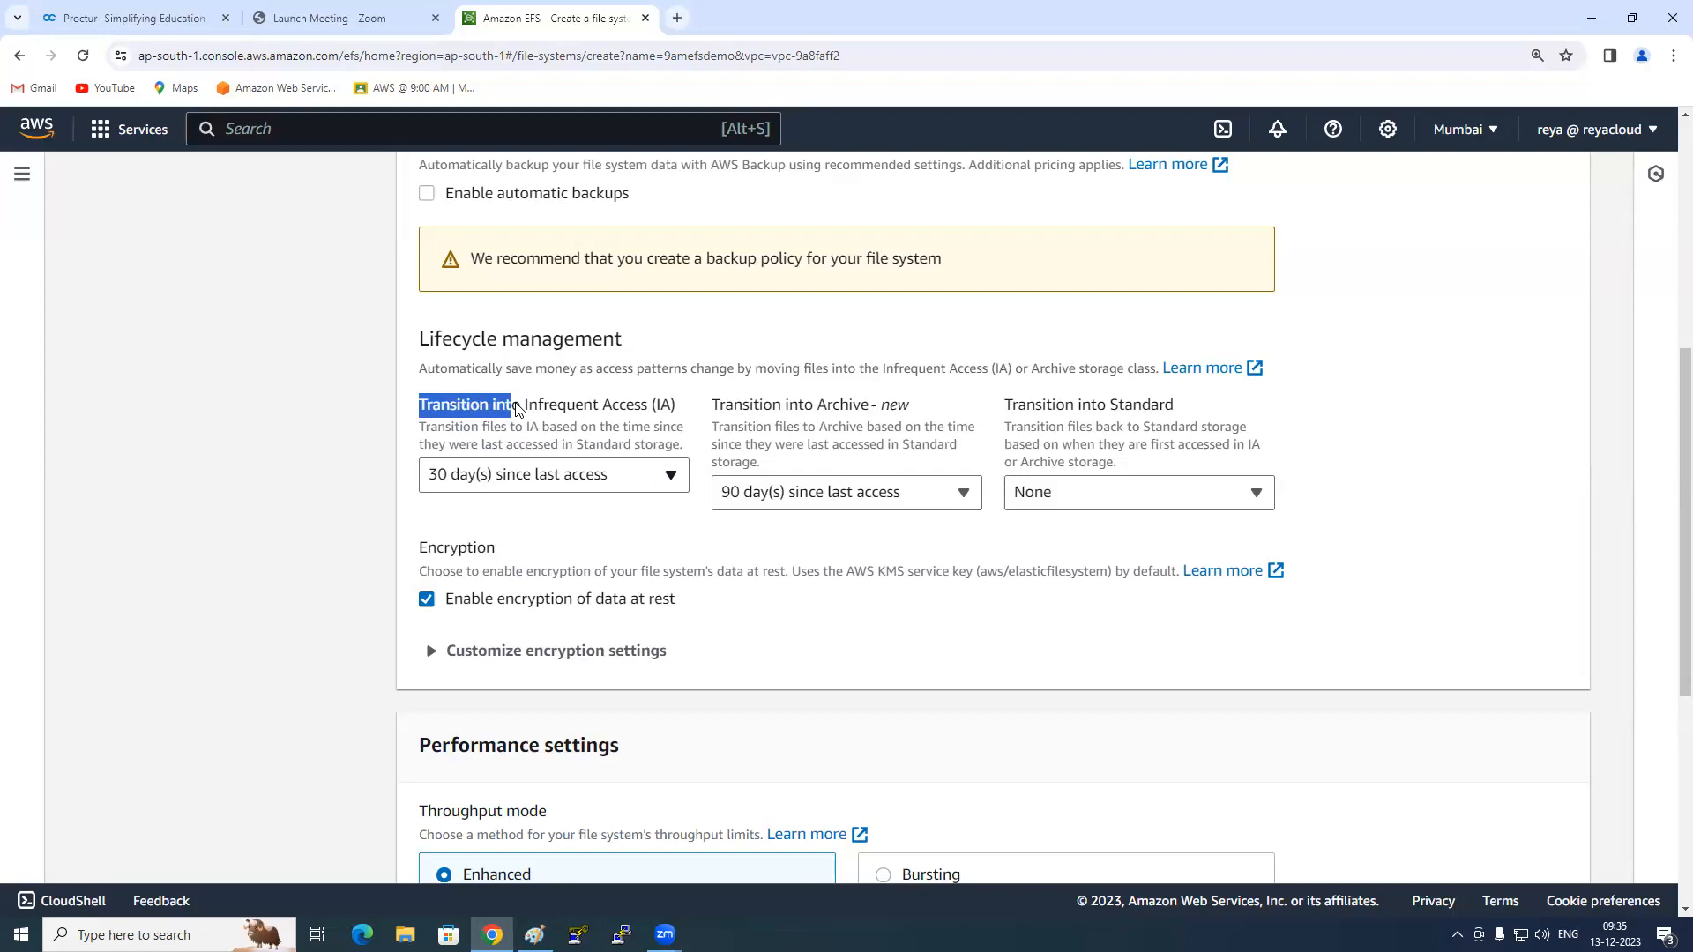
click(555, 474)
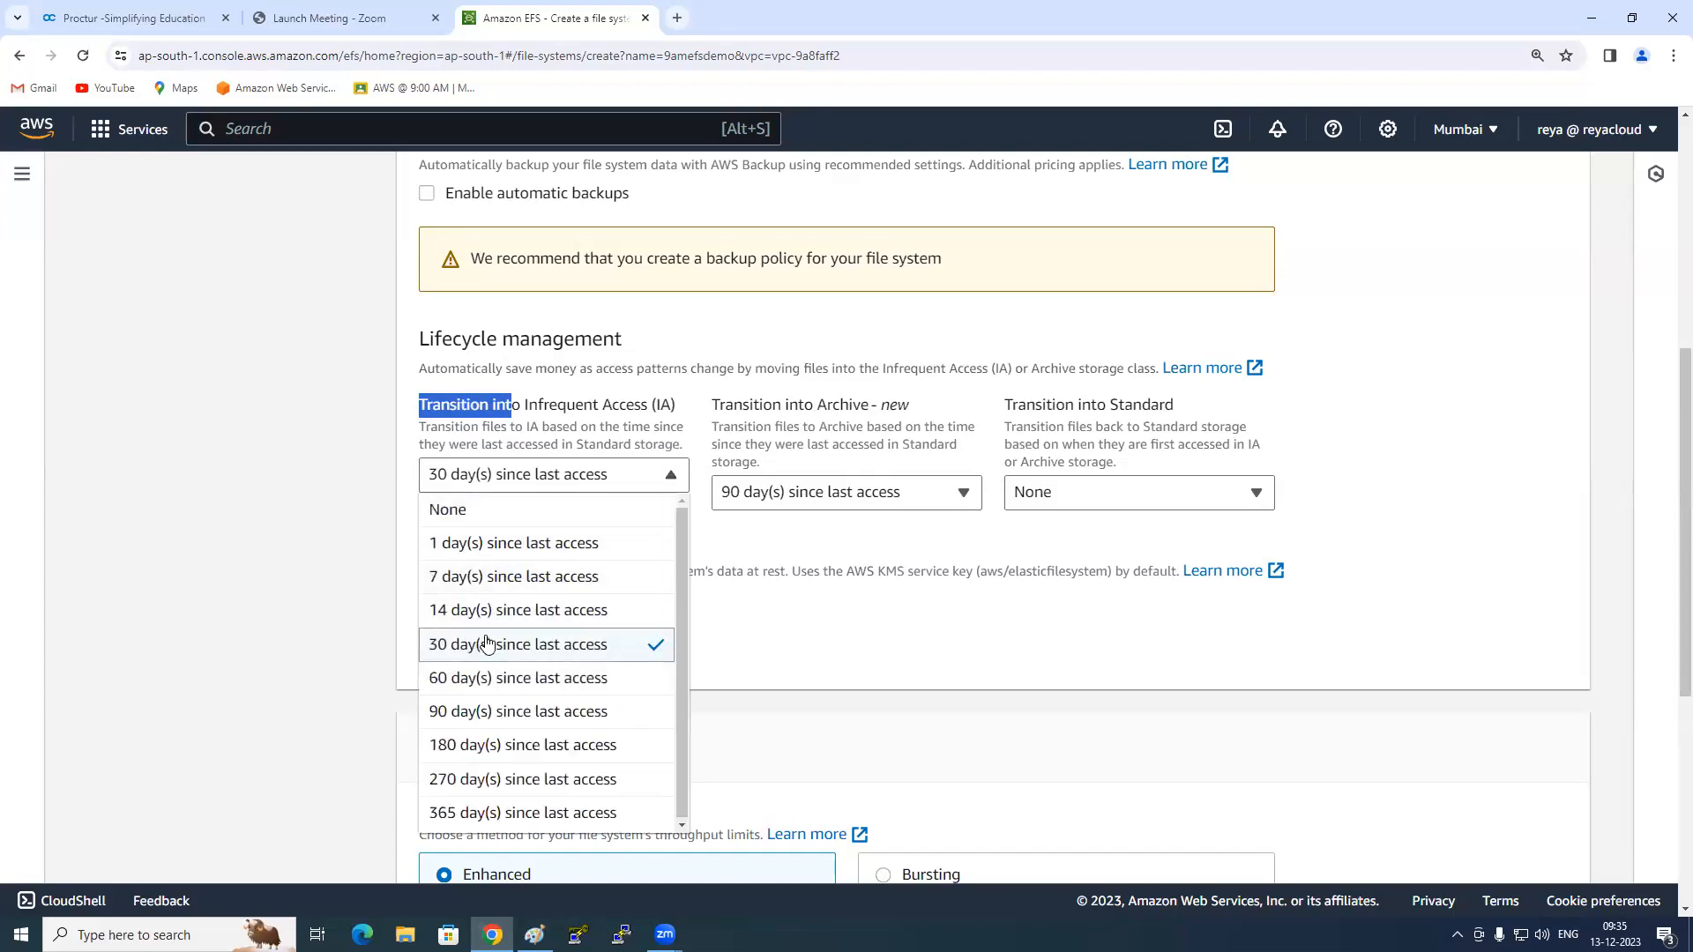
scroll(546, 692, down, 2)
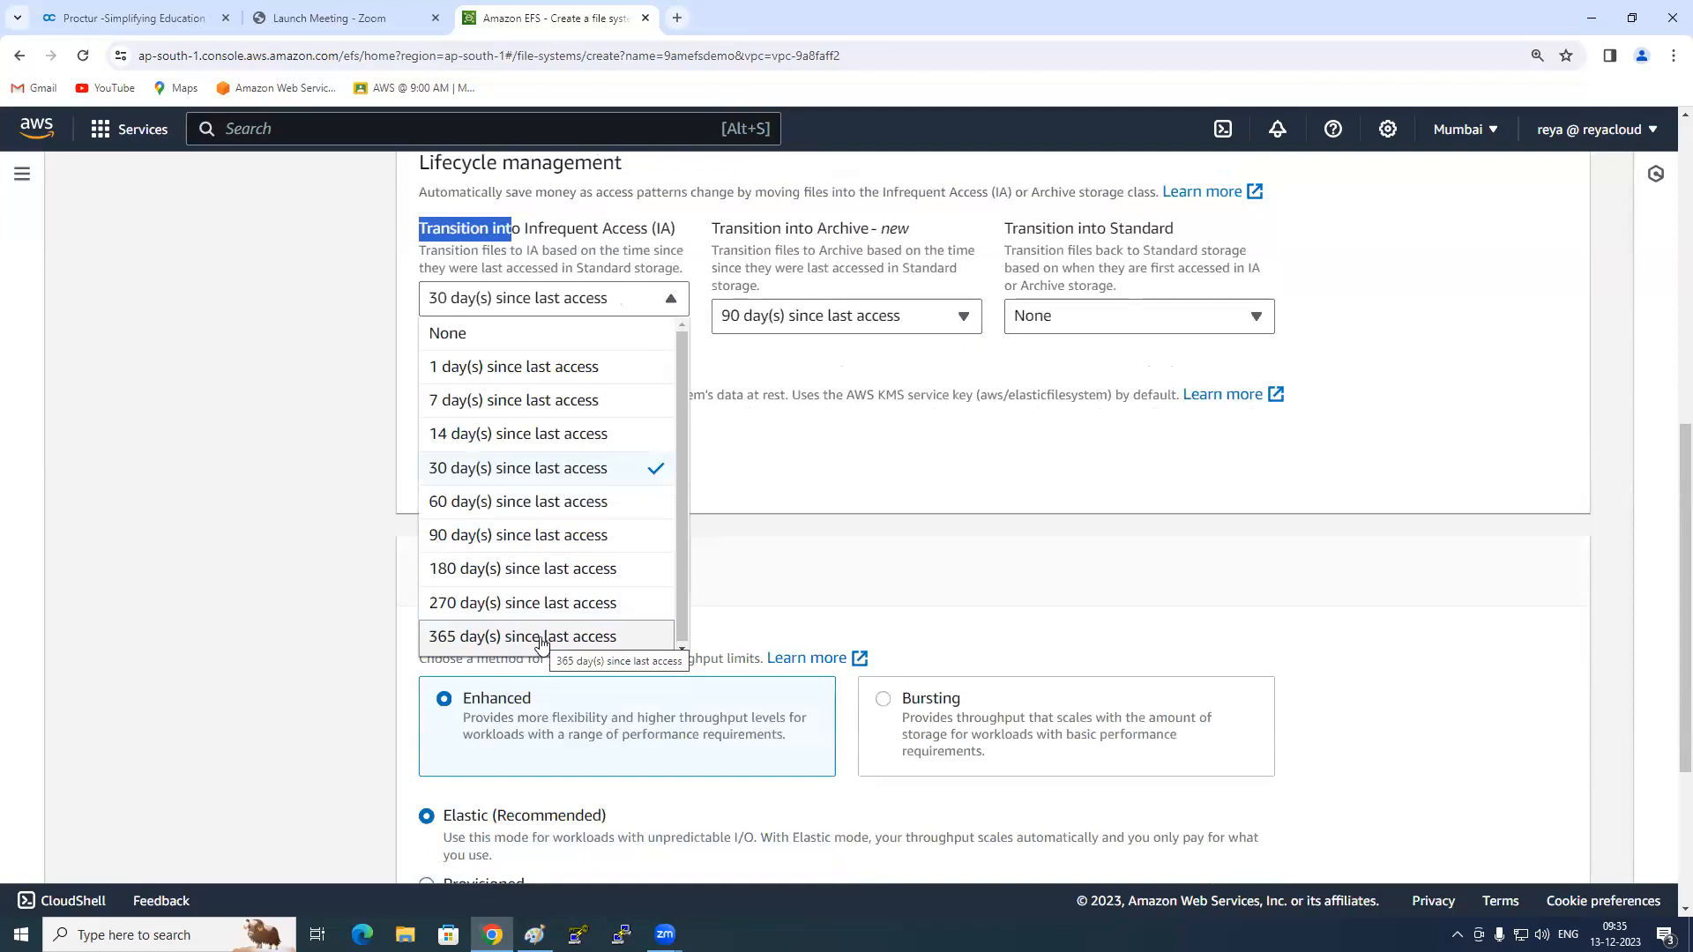
click(454, 401)
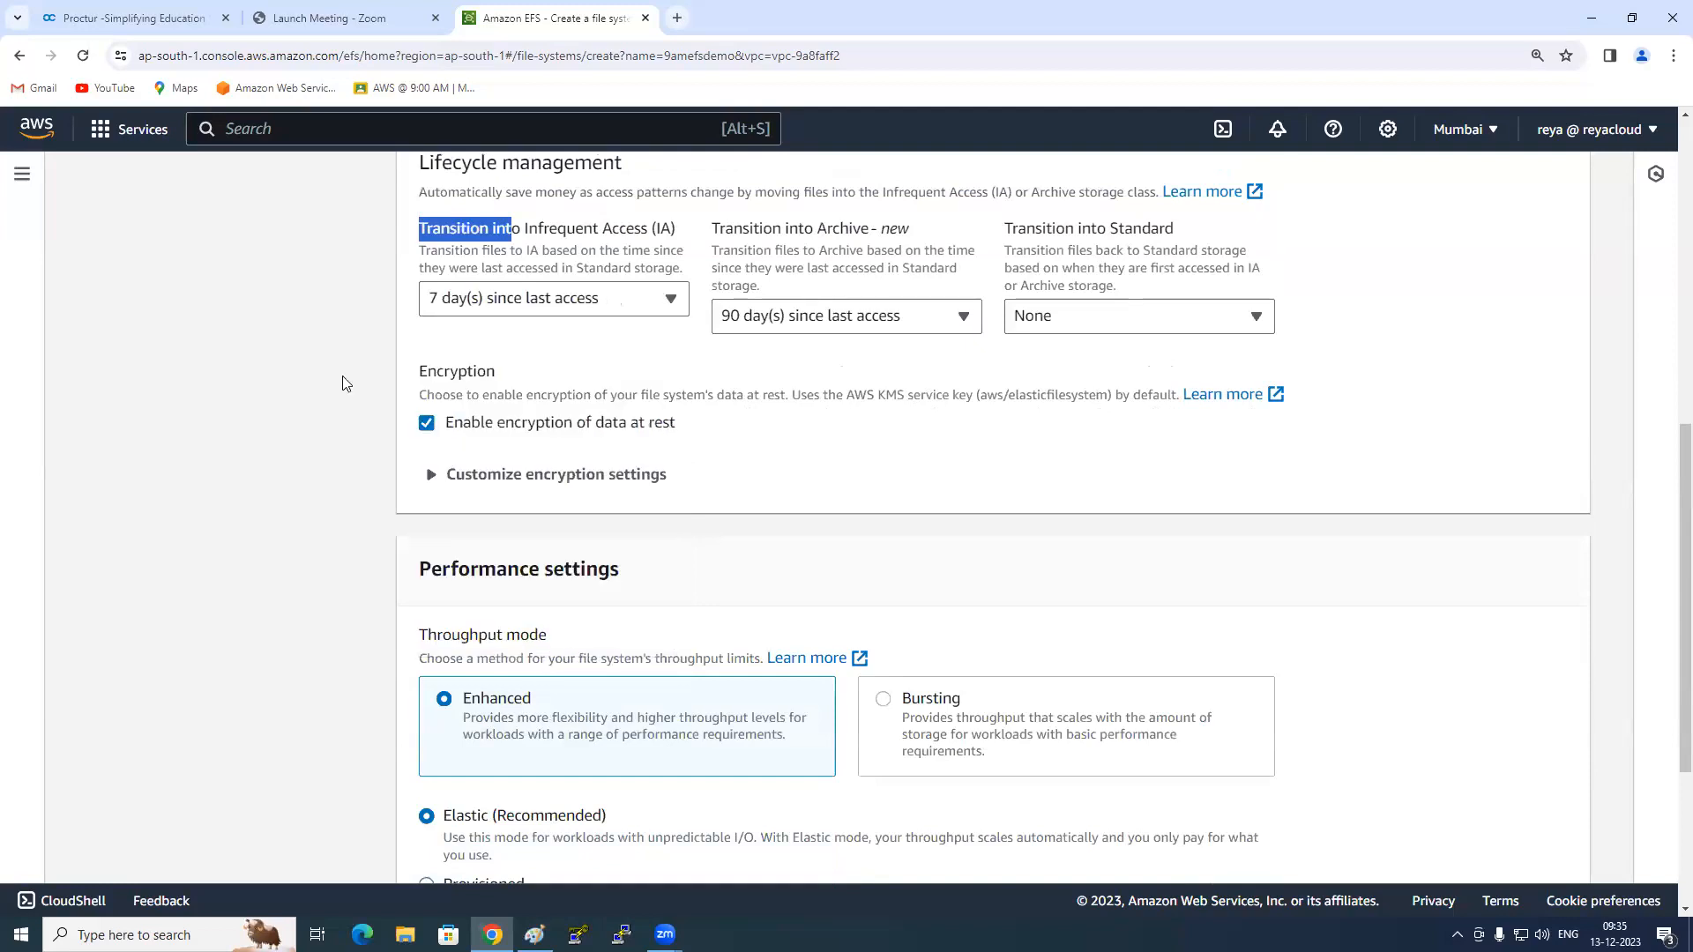
click(344, 382)
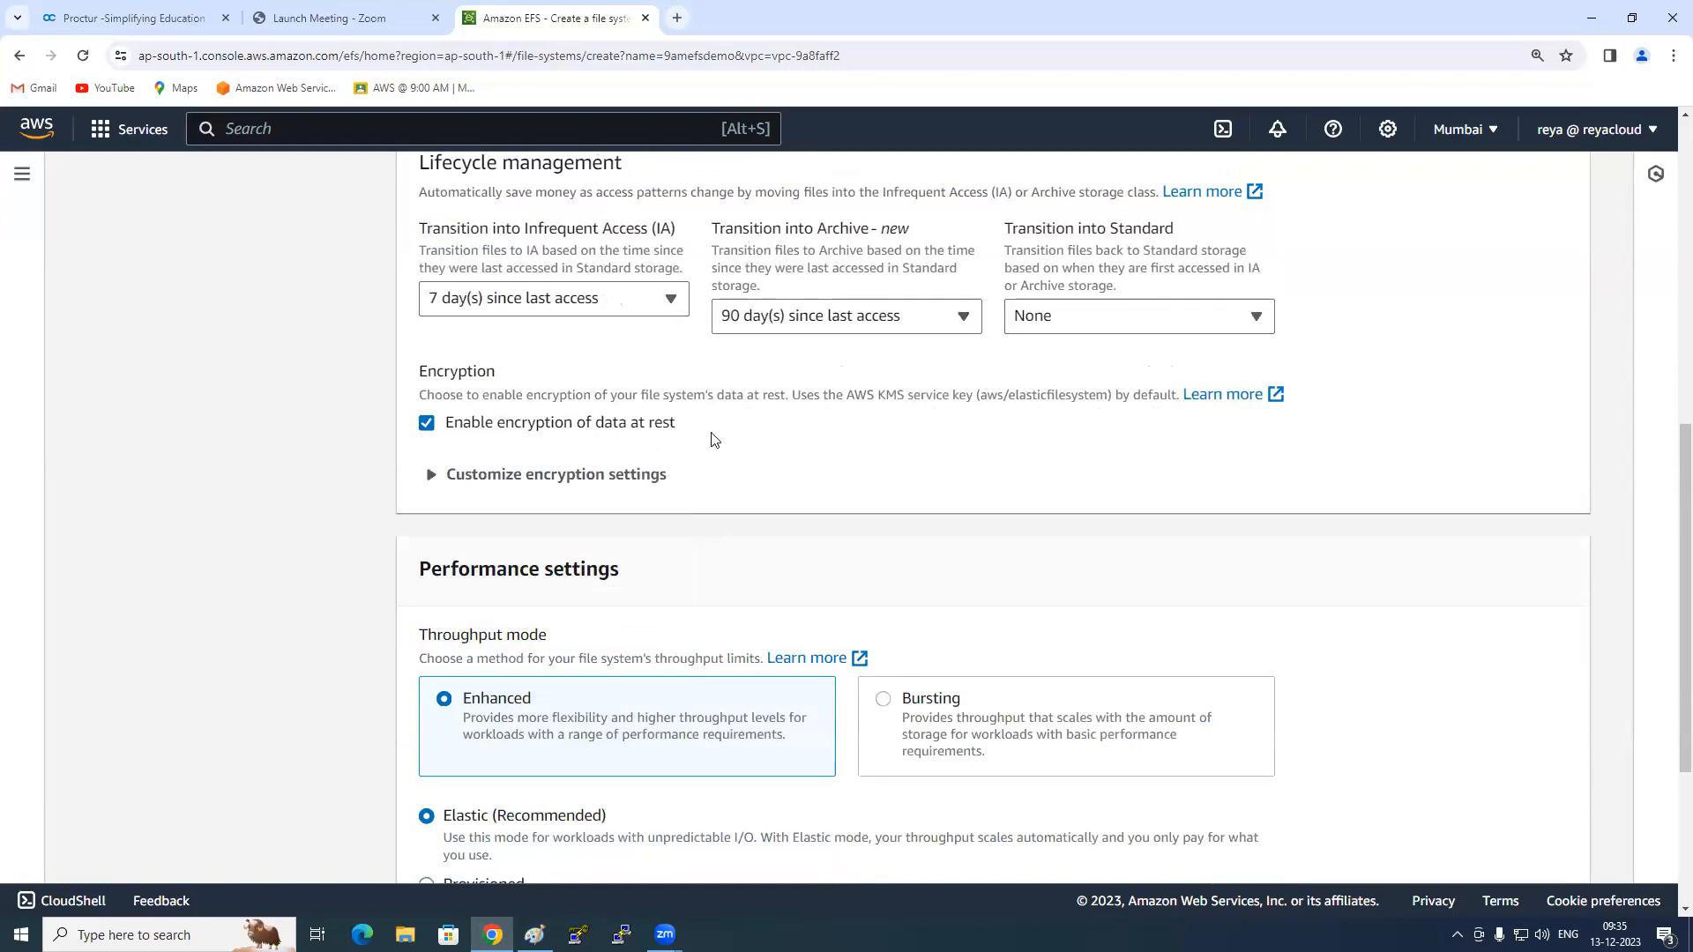
Step: Examine the lifecycle descriptions and settings for the transitions into Infrequent Access and into Archive
scroll(714, 439, up, 1)
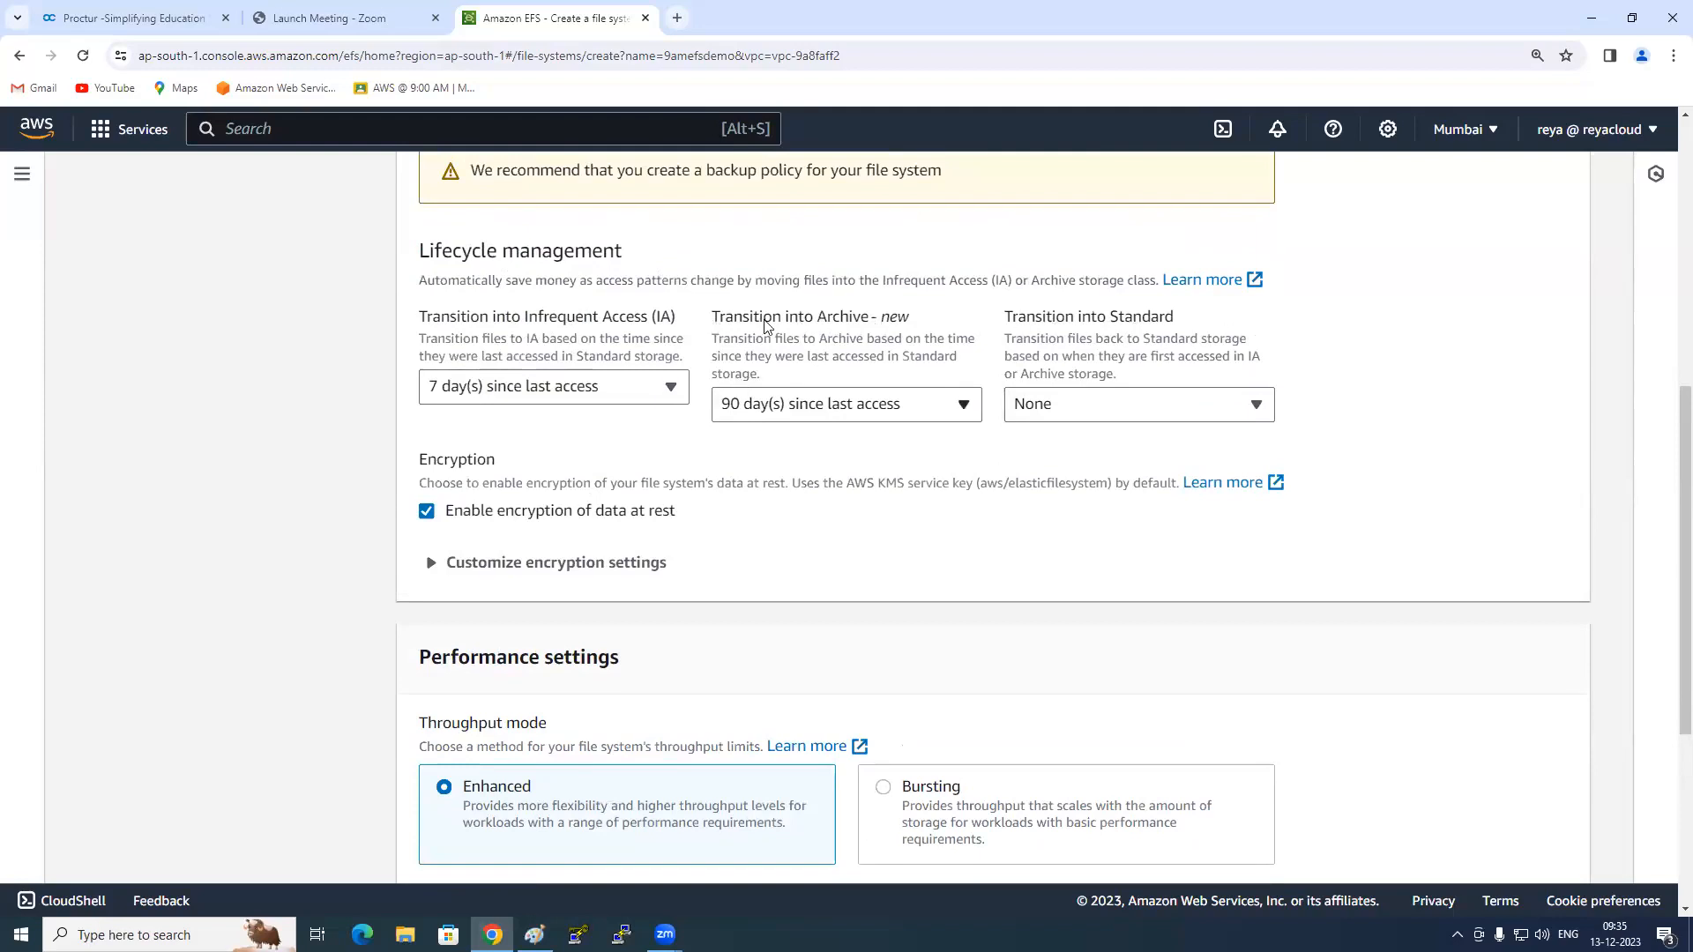
drag(513, 321, 683, 319)
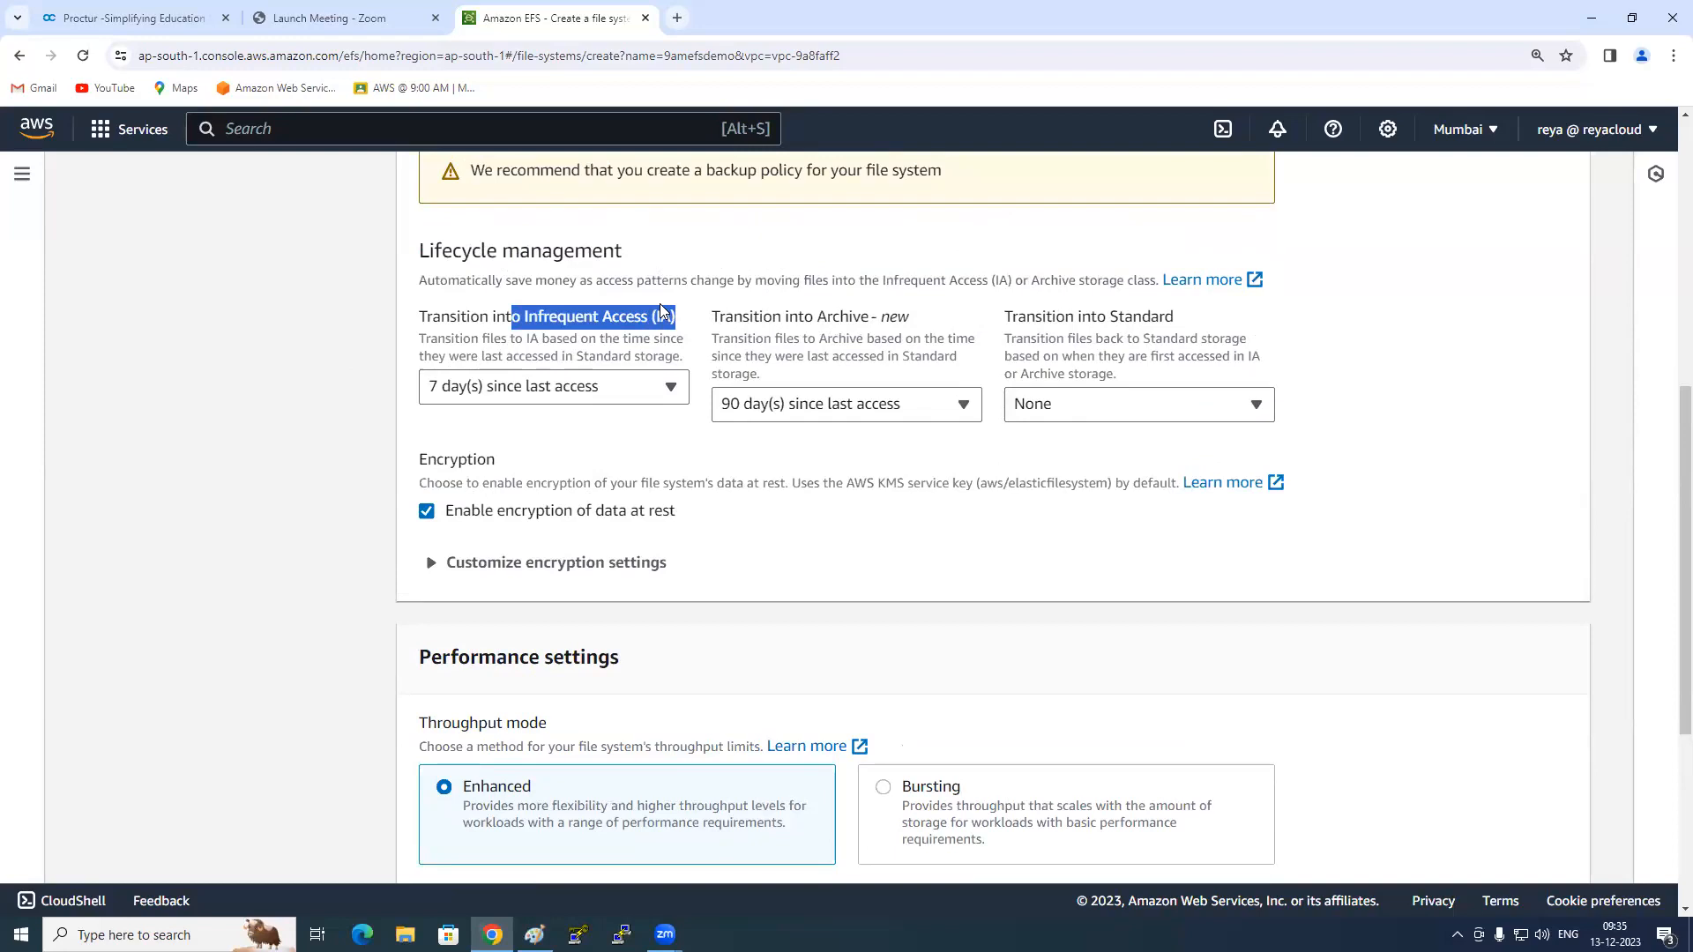
click(502, 321)
scroll(502, 321, up, 1)
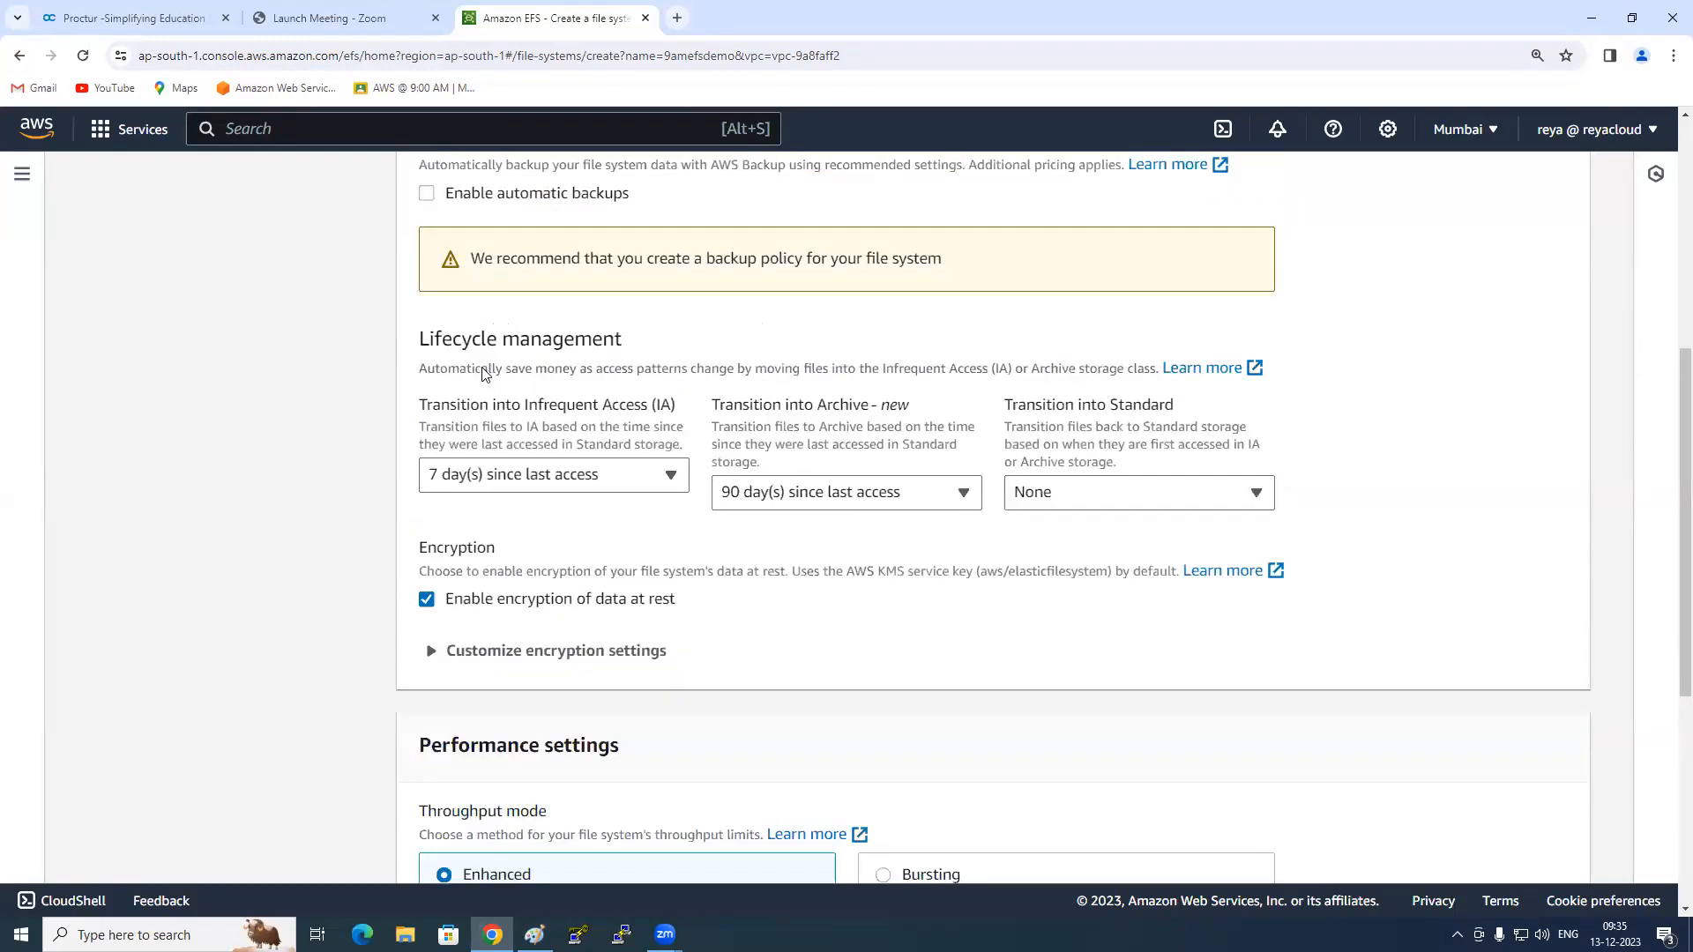
click(485, 470)
click(484, 470)
drag(572, 406, 681, 405)
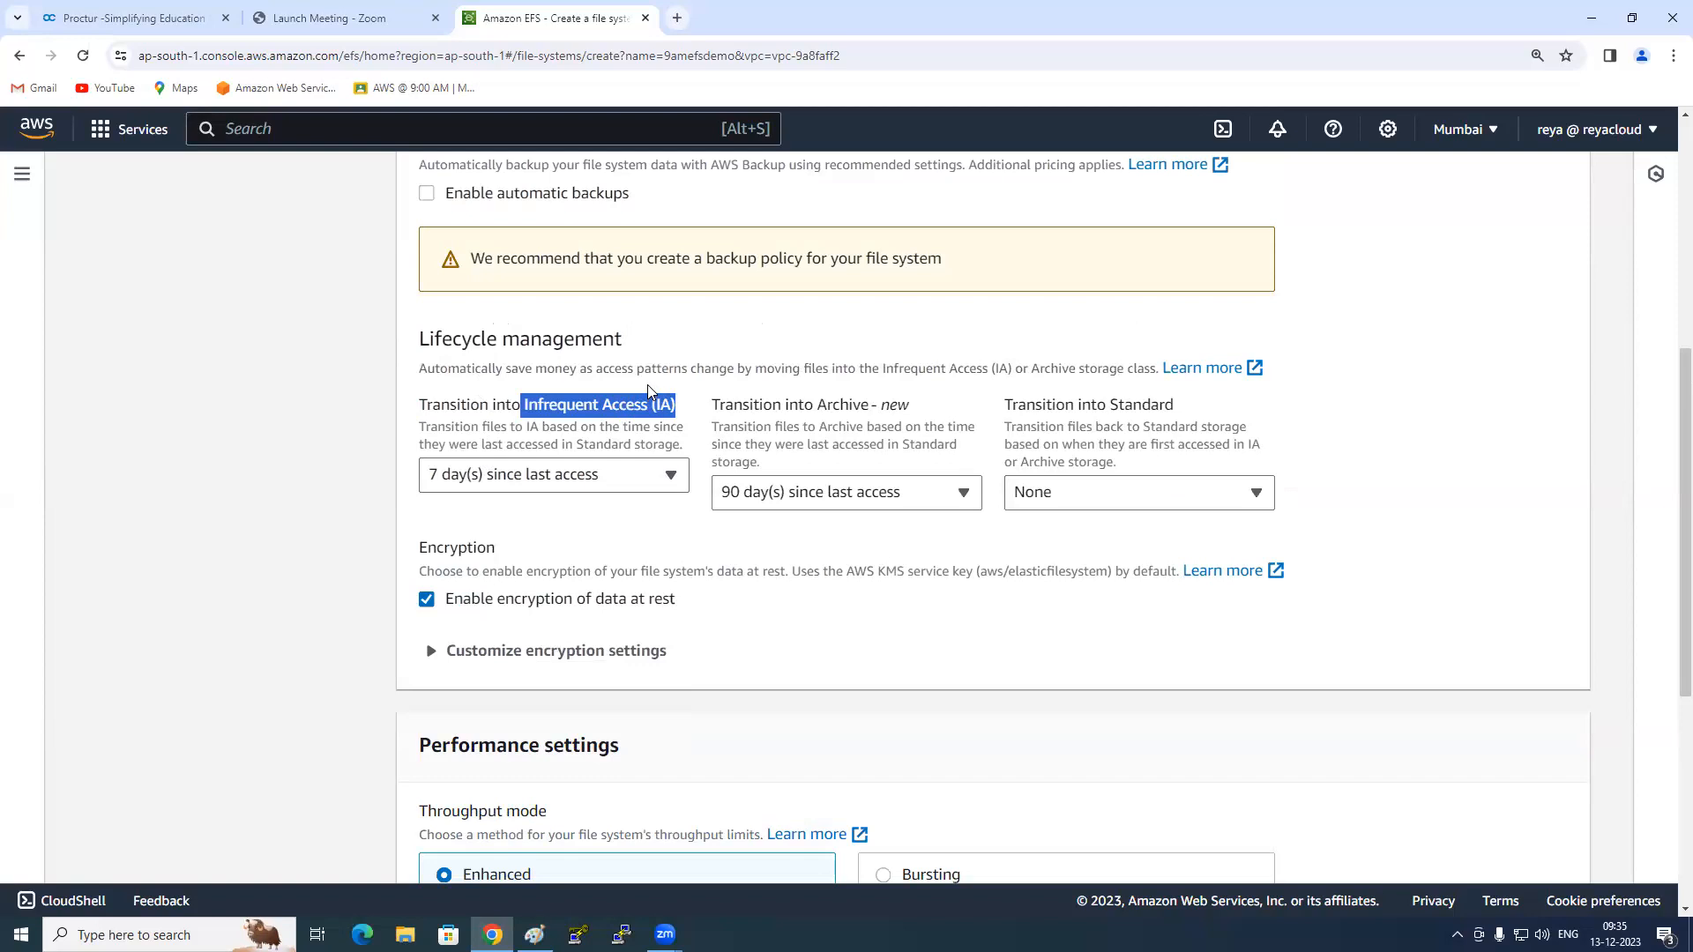
drag(718, 406, 926, 407)
click(928, 413)
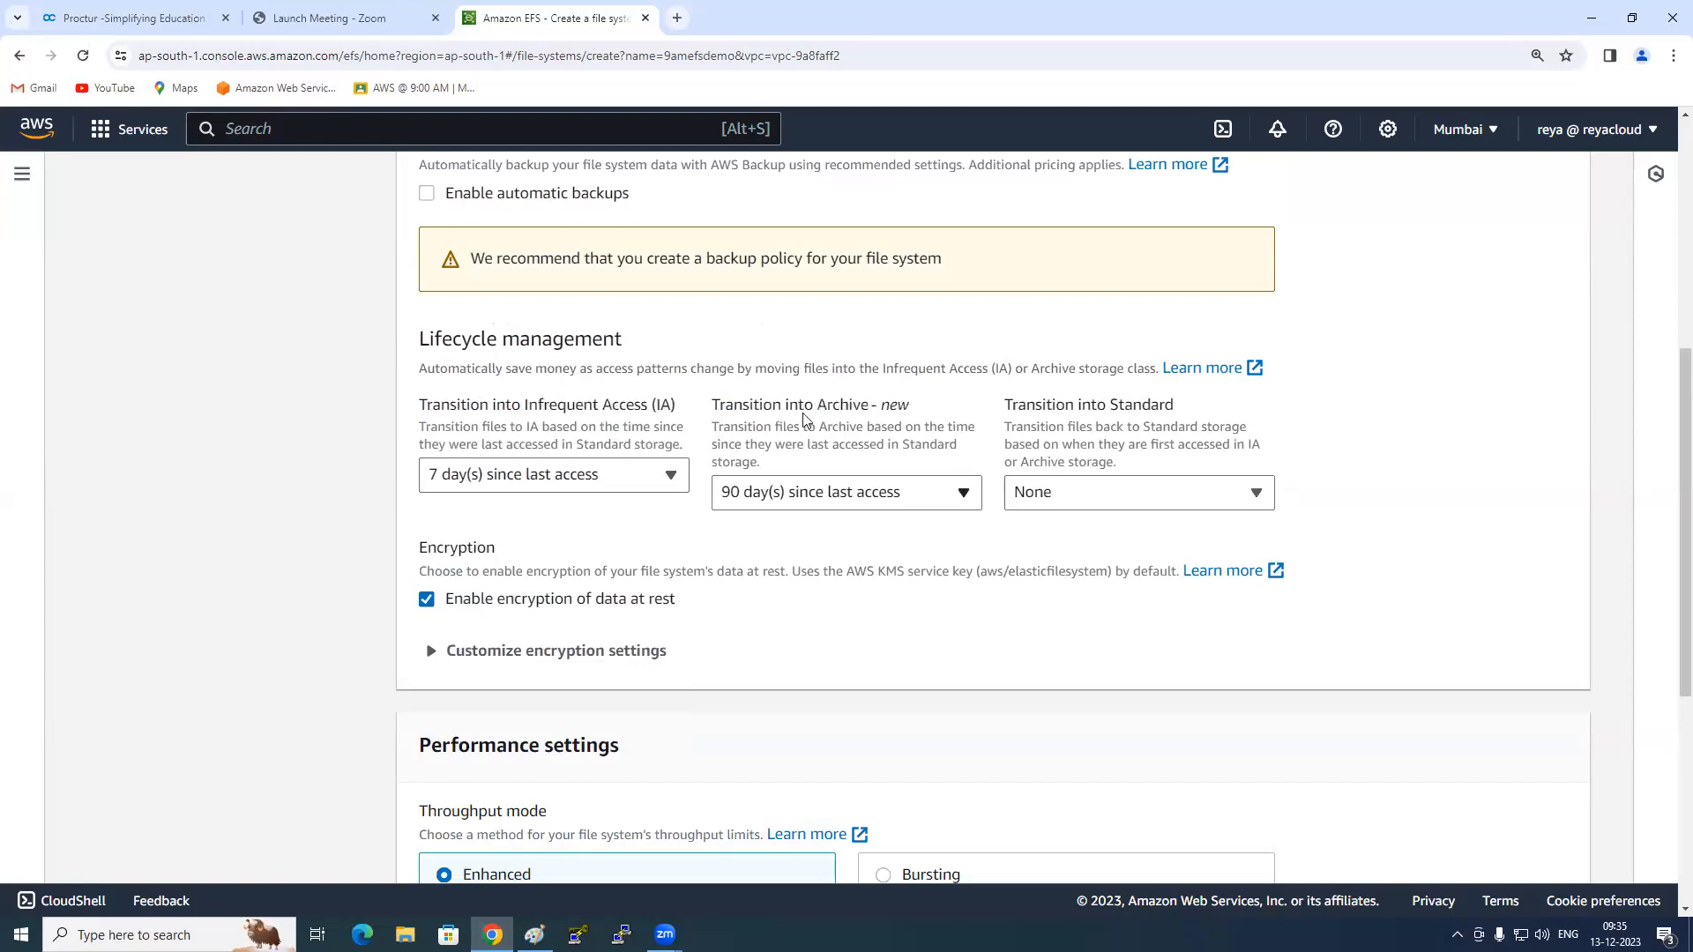
drag(824, 406, 918, 407)
click(844, 426)
drag(725, 429, 967, 465)
drag(813, 405, 860, 405)
click(841, 442)
click(492, 479)
click(492, 480)
Step: View the available choices for the lifecycle transition into Standard without changing the setting
drag(1004, 408, 1181, 411)
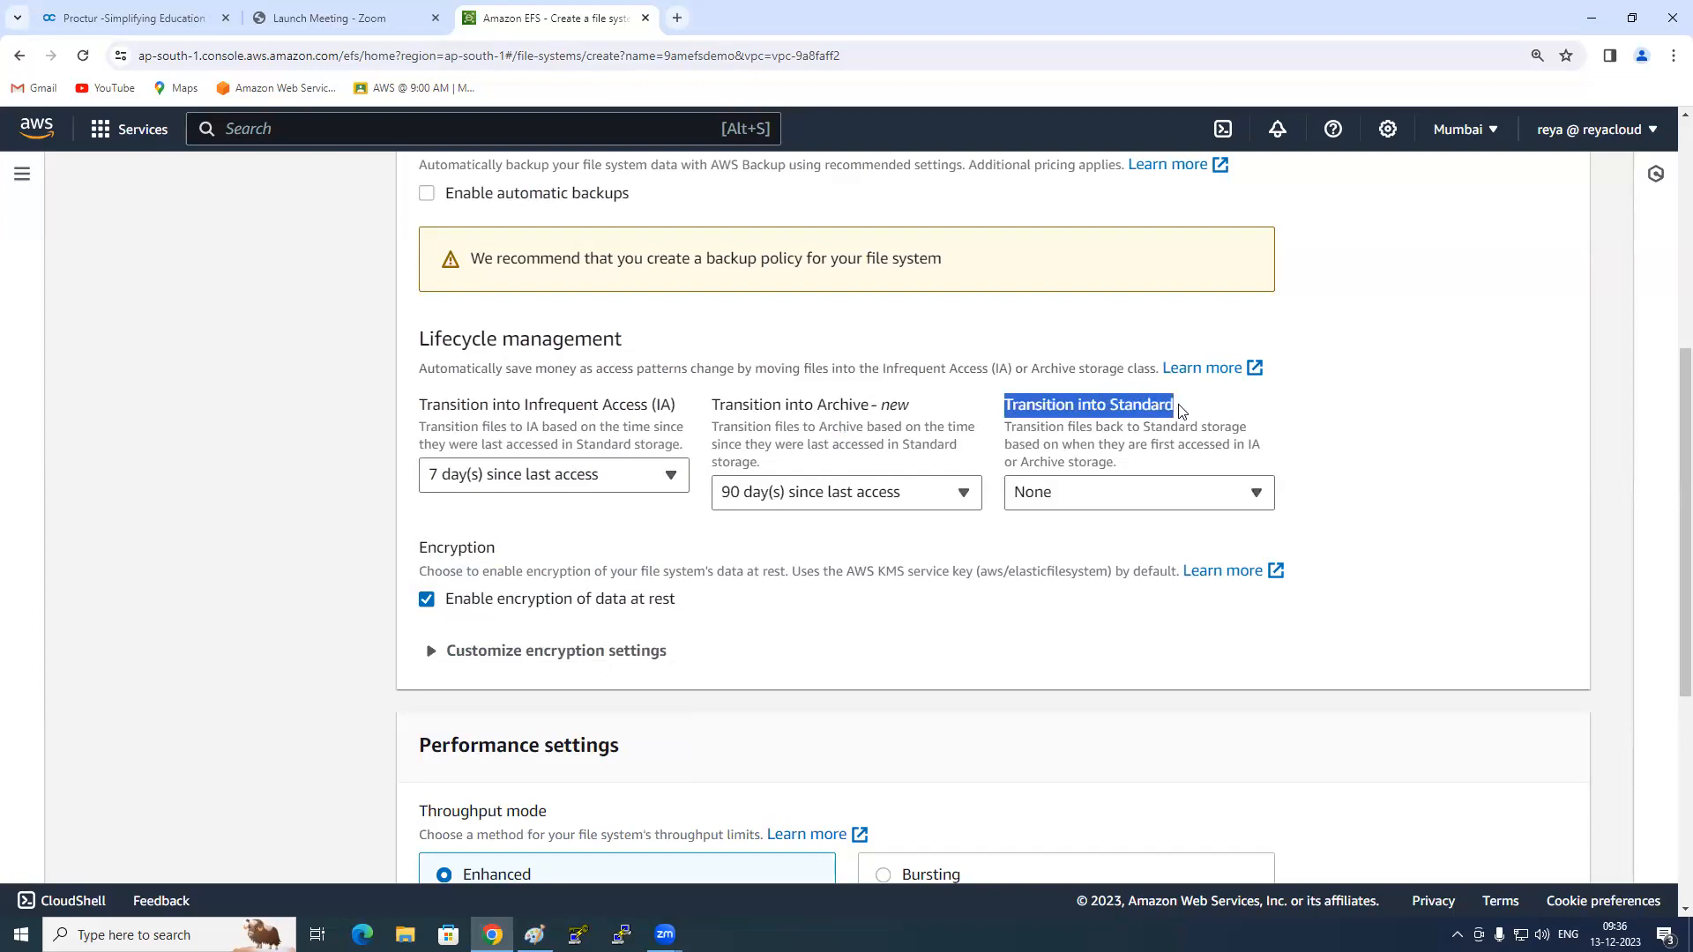
click(1166, 507)
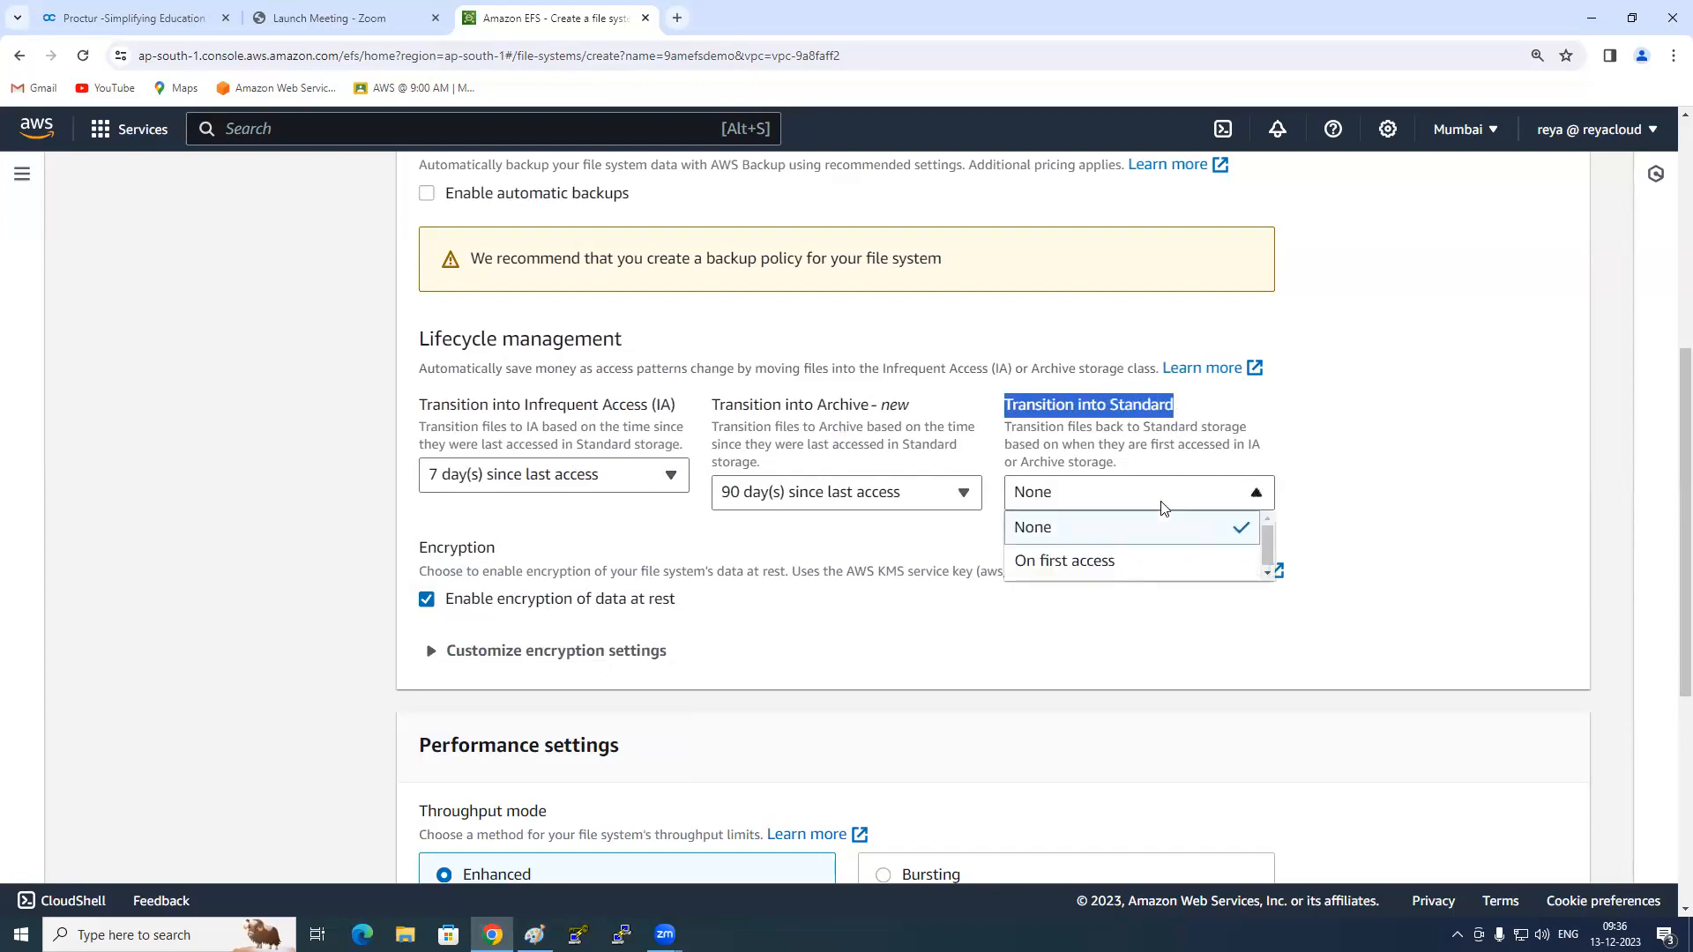
click(1090, 485)
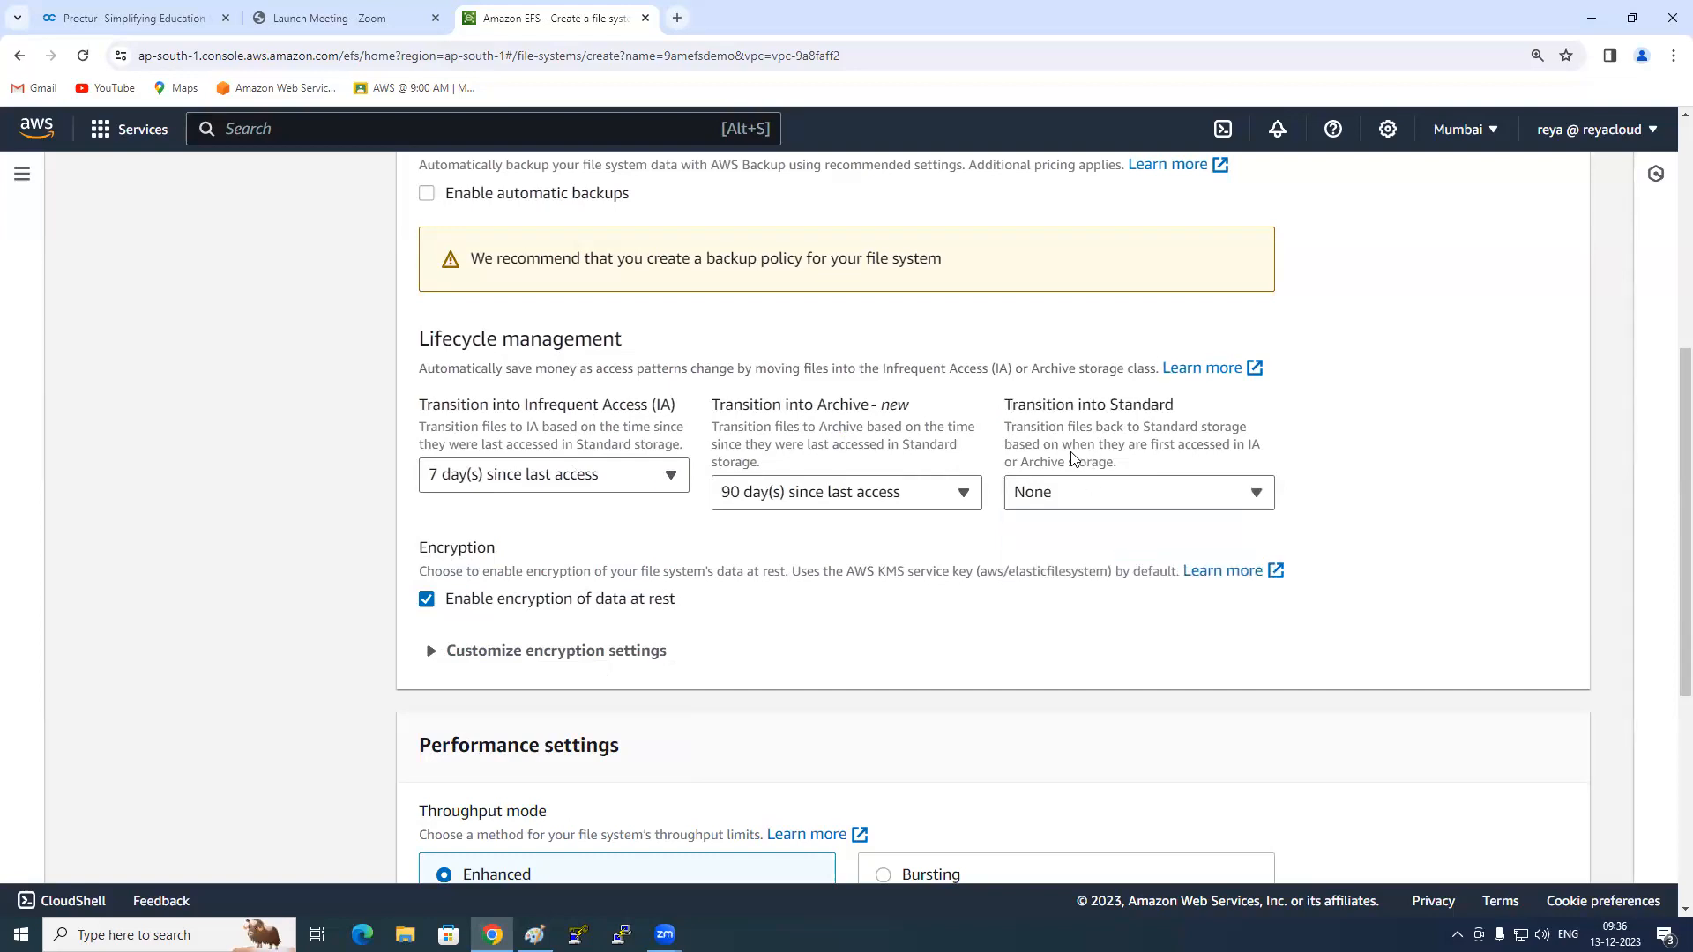
Step: Set the lifecycle transitions into Infrequent Access and into Archive to None
click(503, 480)
click(501, 508)
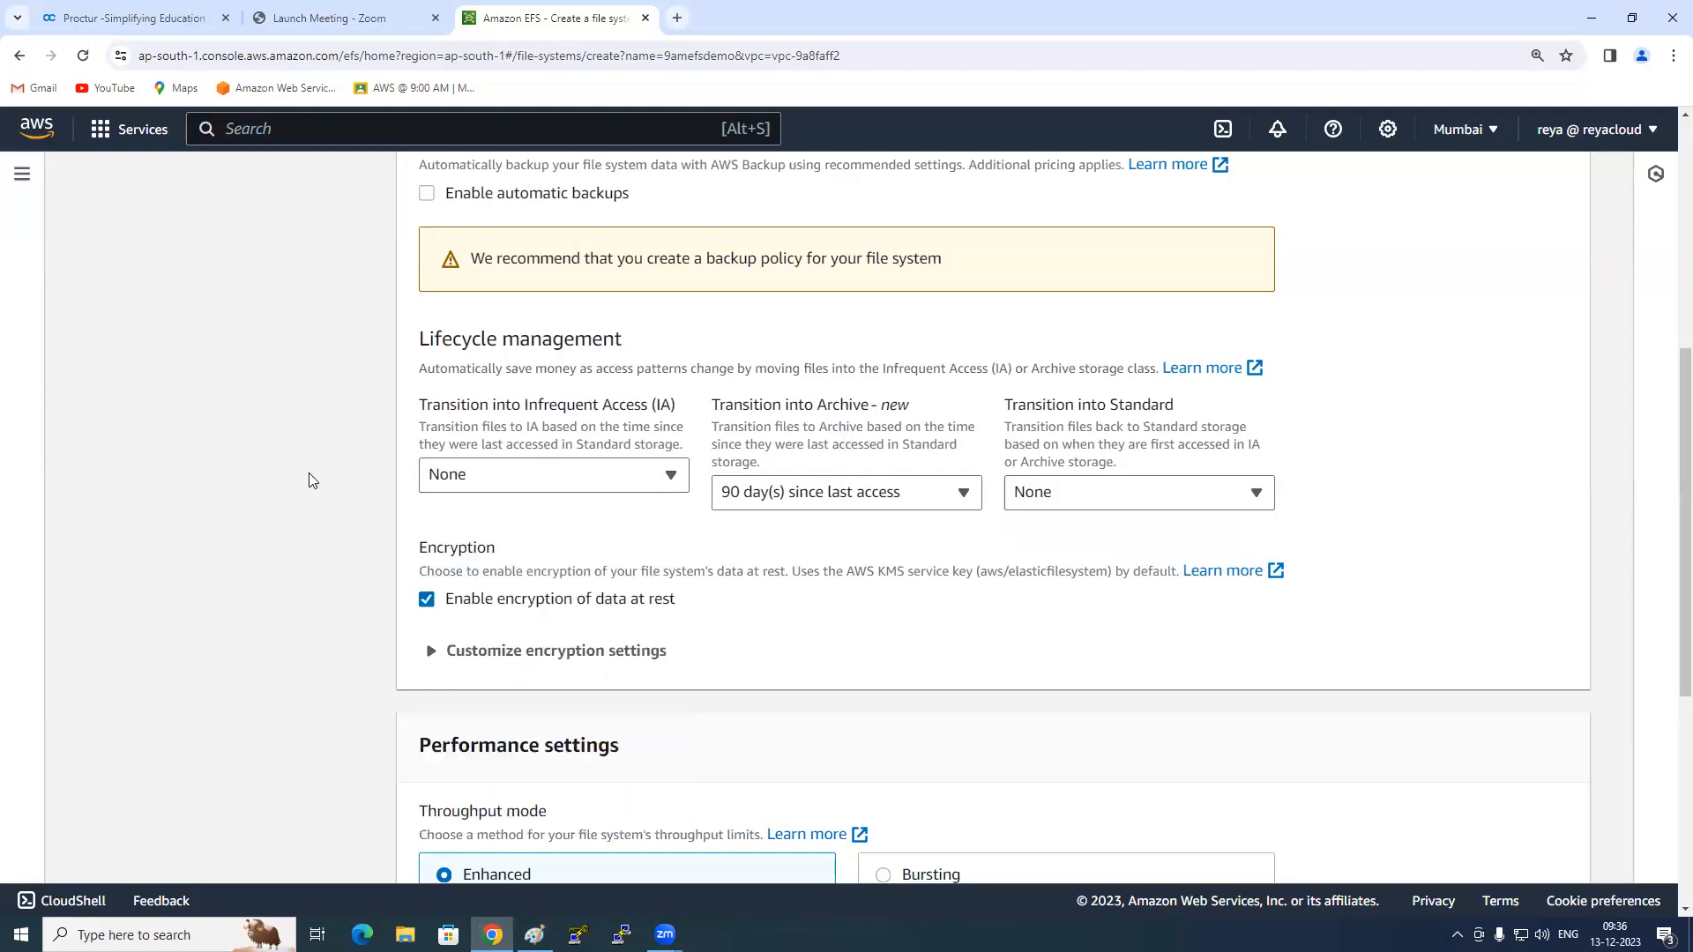
click(847, 507)
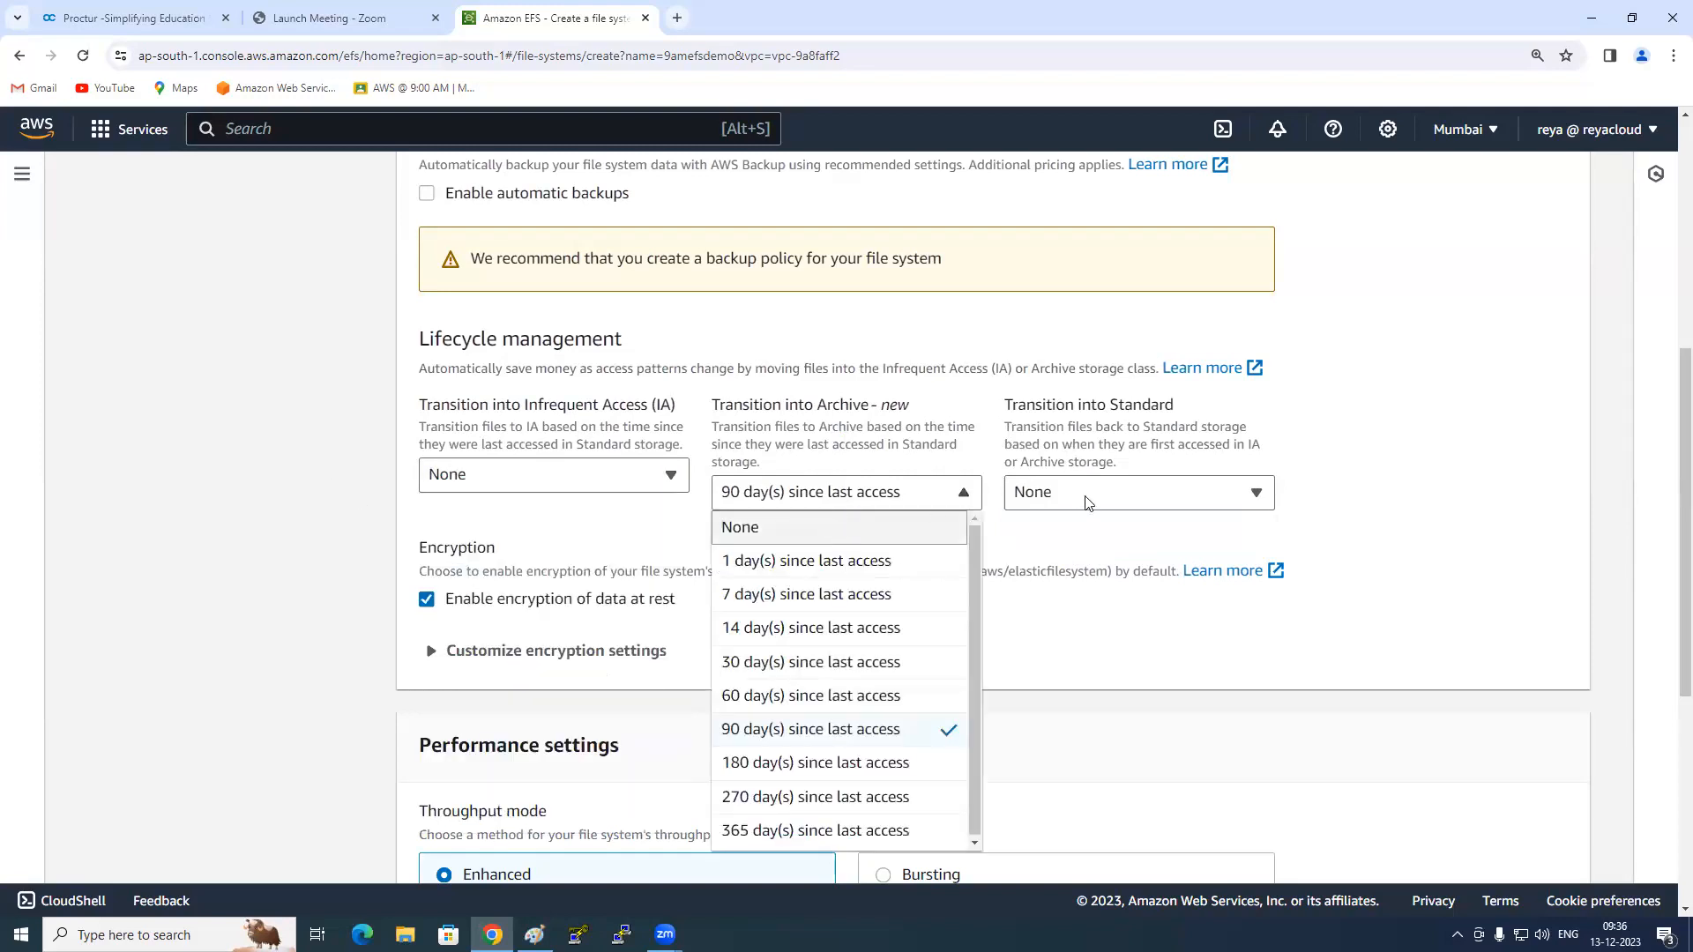
click(847, 527)
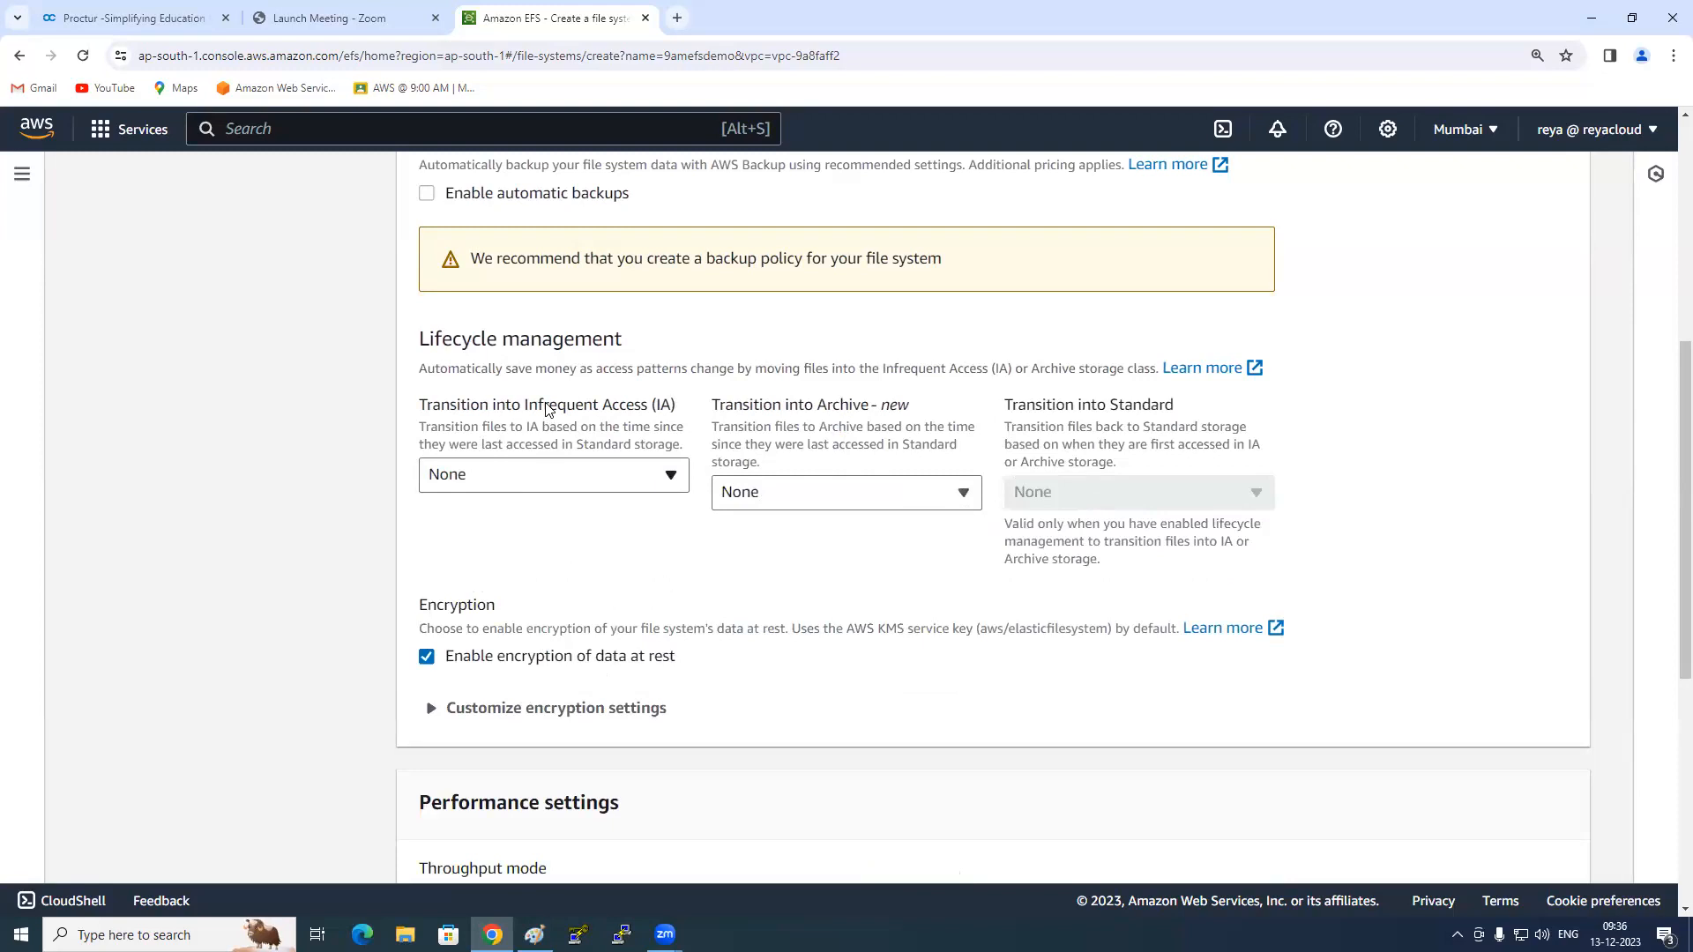
Step: Disable encryption of data at rest for the file system
scroll(503, 469, down, 1)
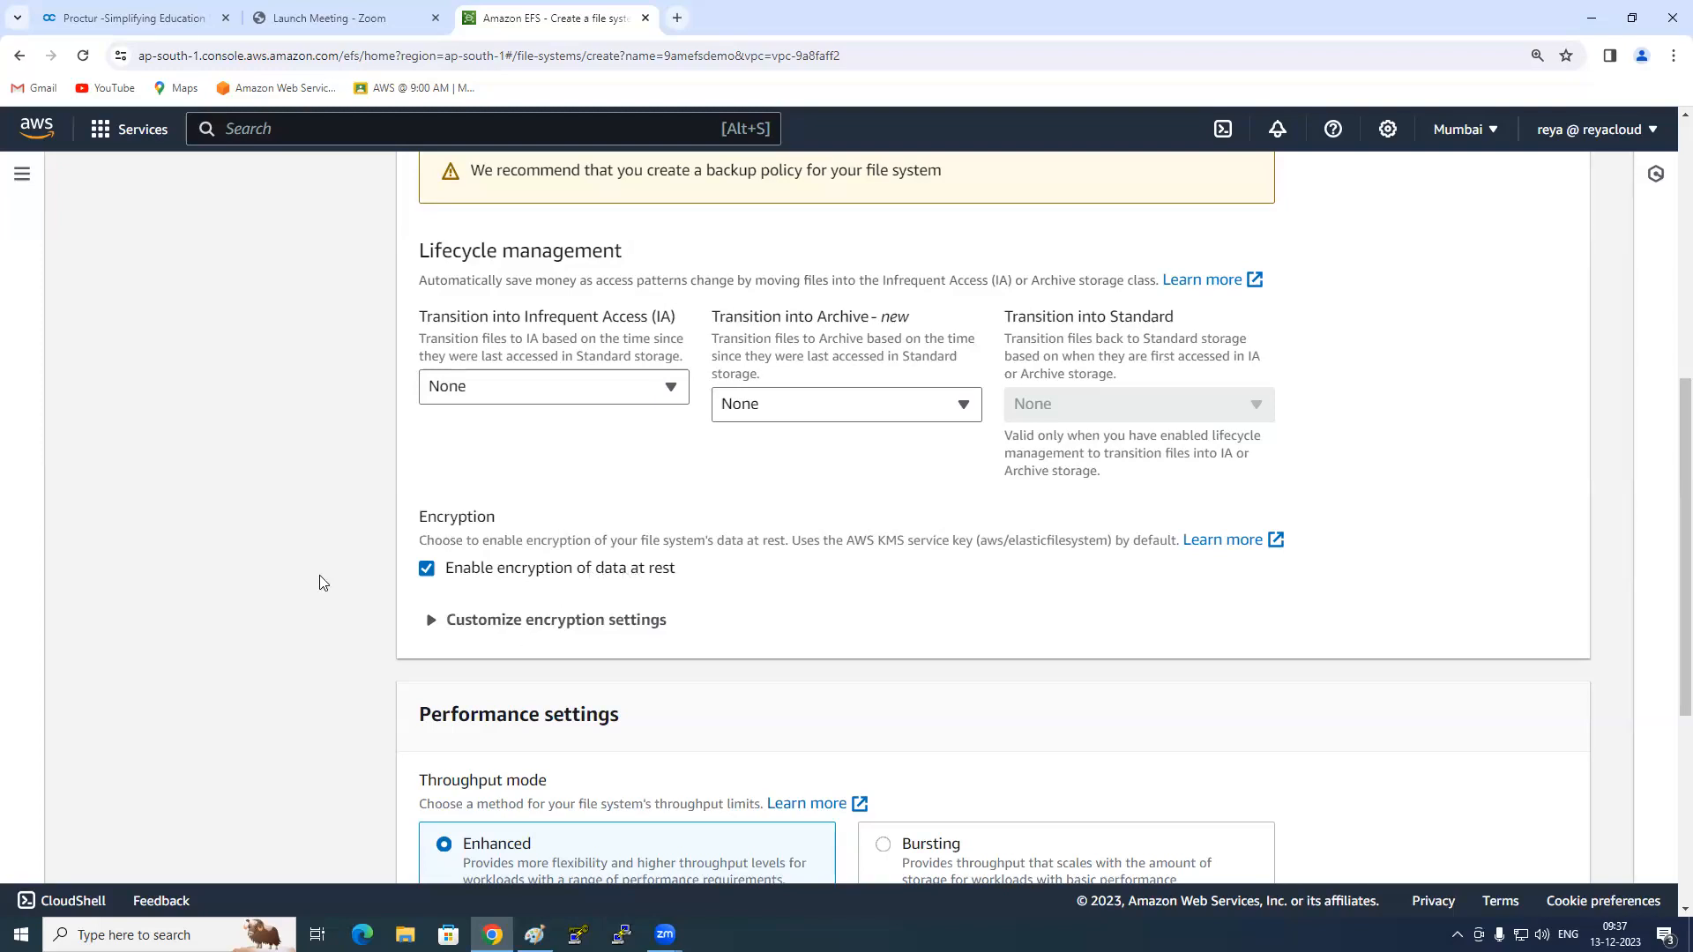
click(426, 570)
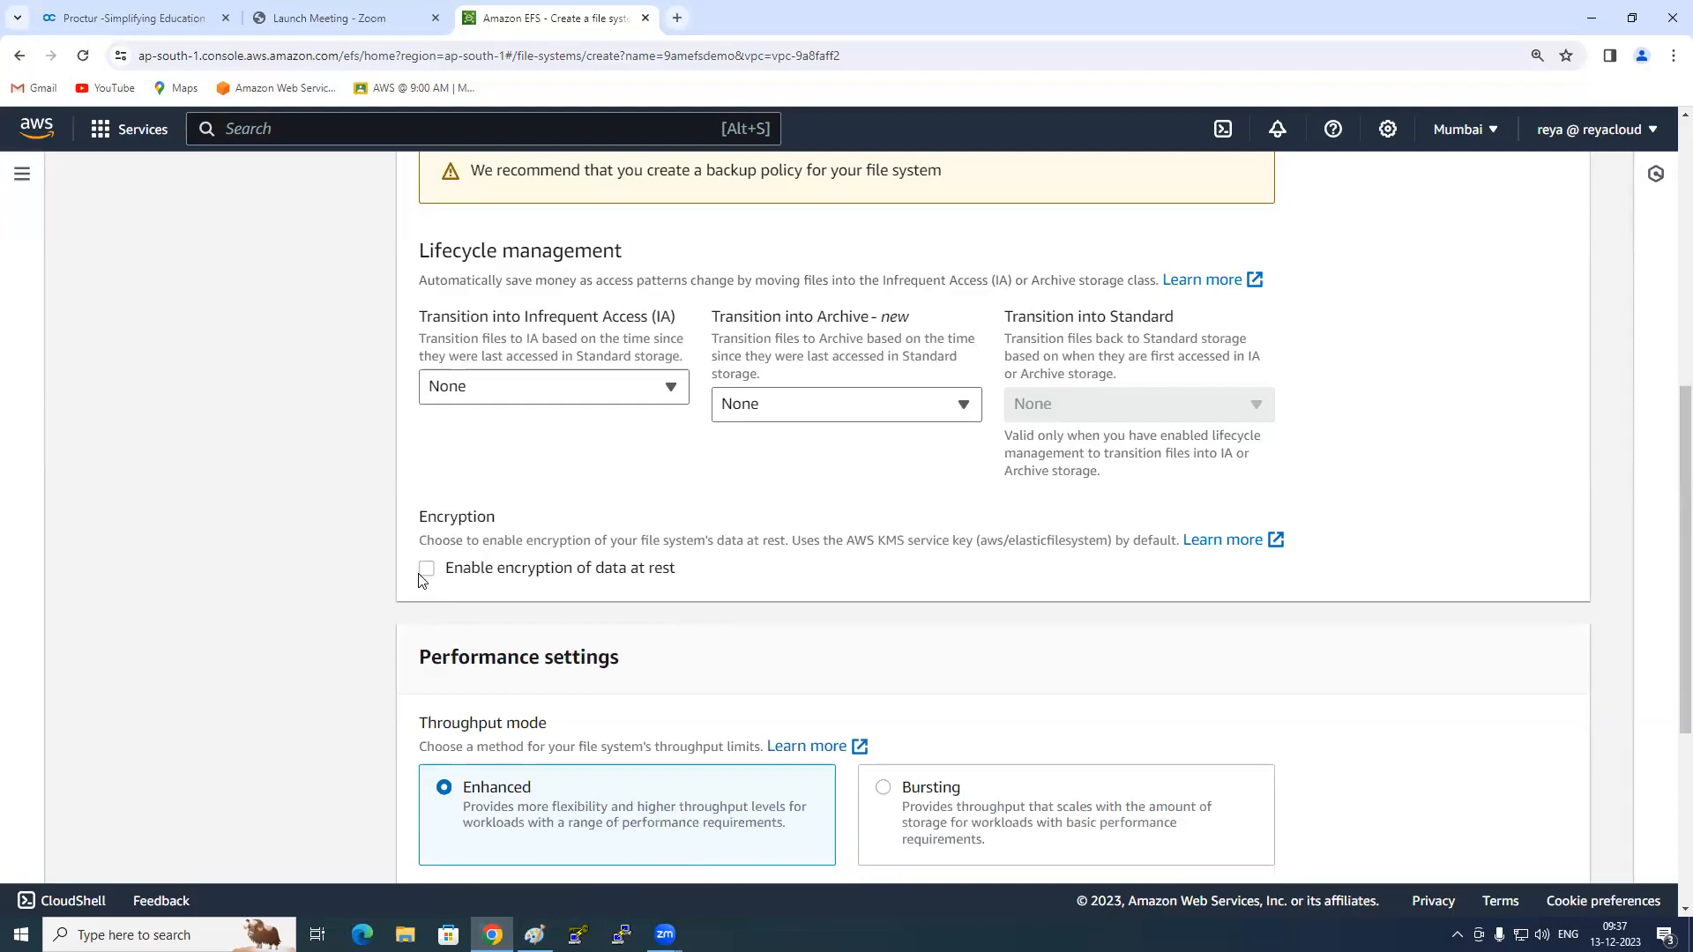
scroll(423, 573, up, 3)
scroll(426, 569, up, 2)
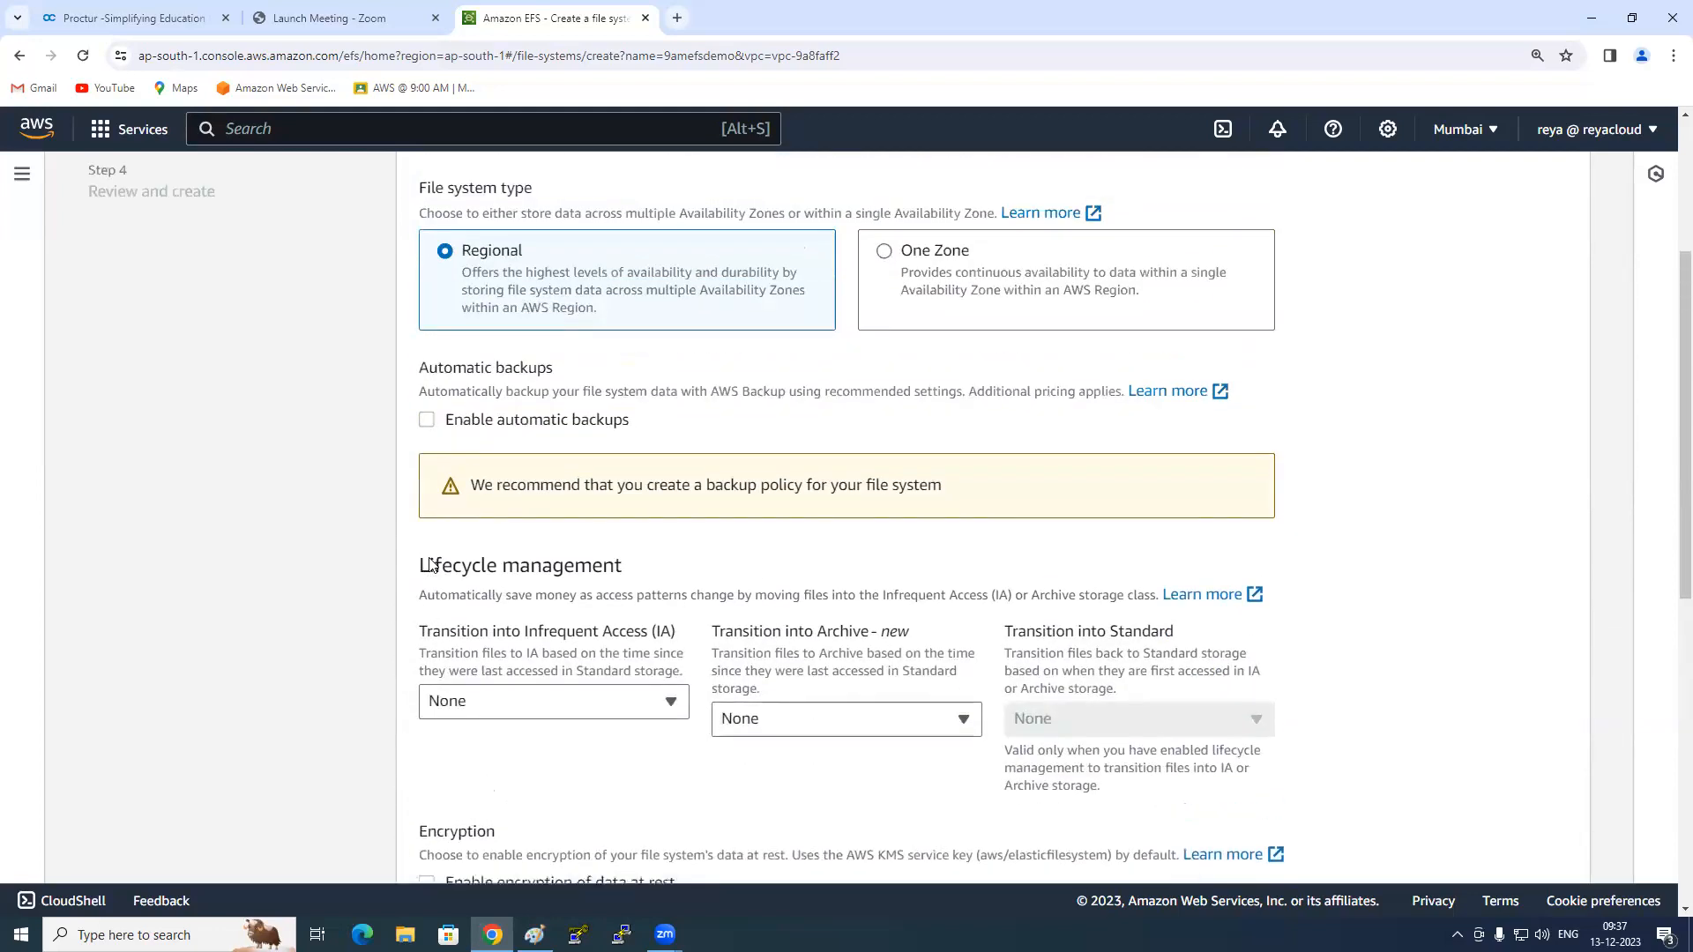
scroll(459, 622, down, 3)
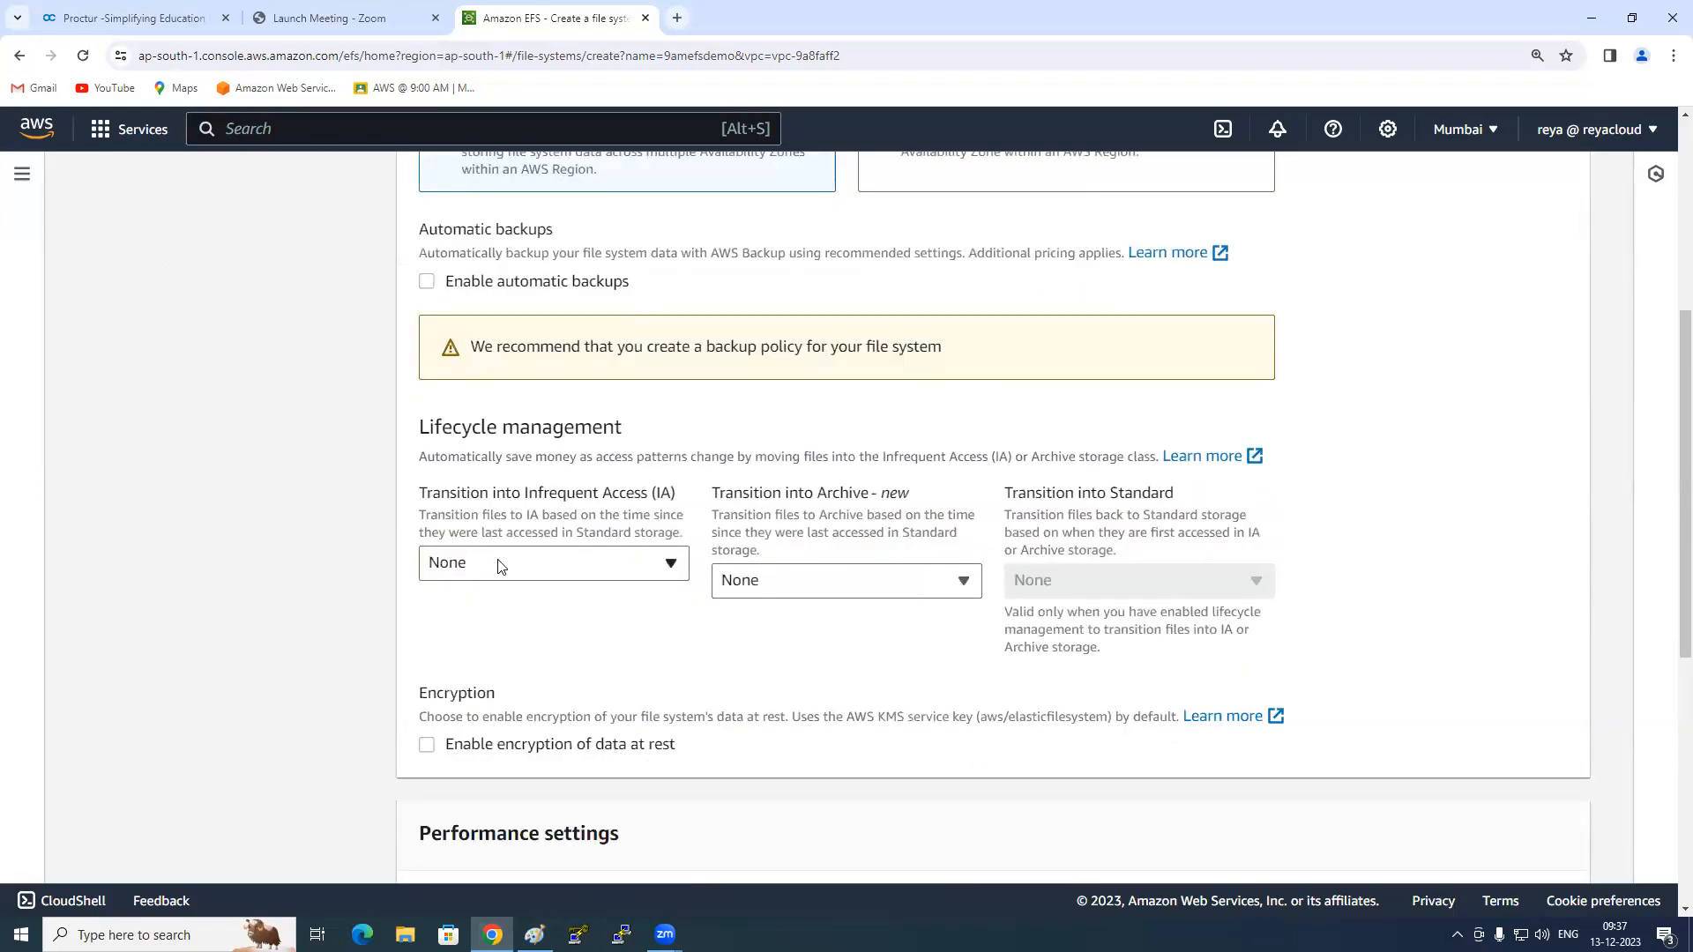
scroll(460, 595, down, 2)
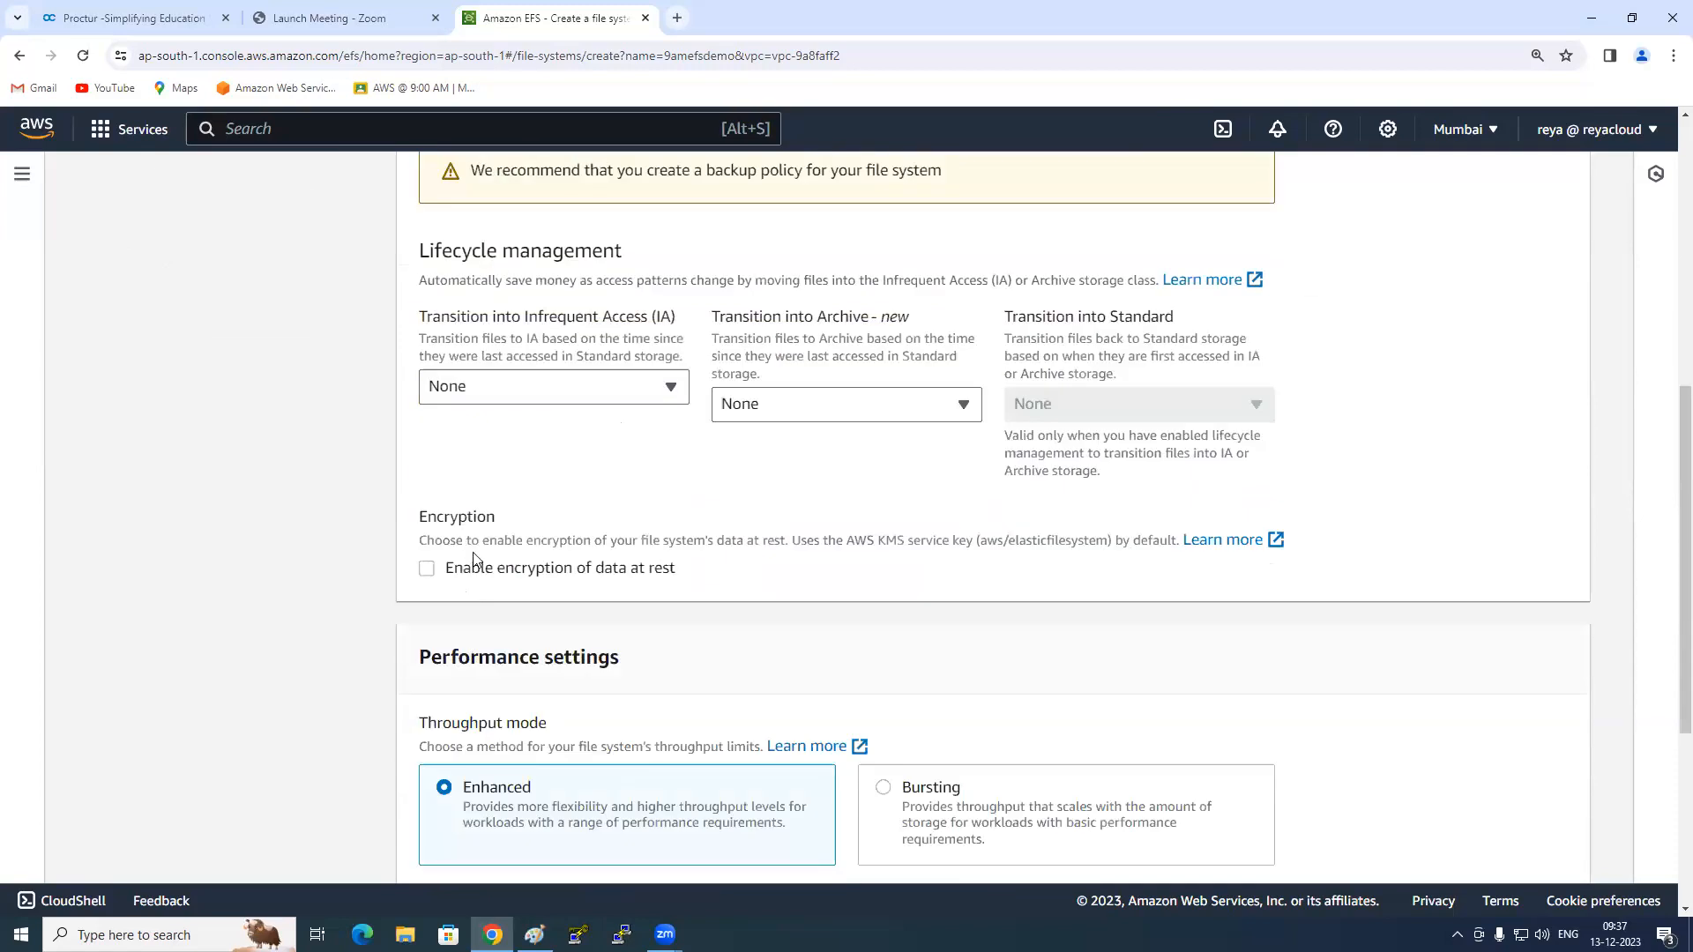
Step: Try the Bursting throughput mode in the performance settings, and return the mode to Enhanced
scroll(471, 627, down, 4)
scroll(468, 617, down, 1)
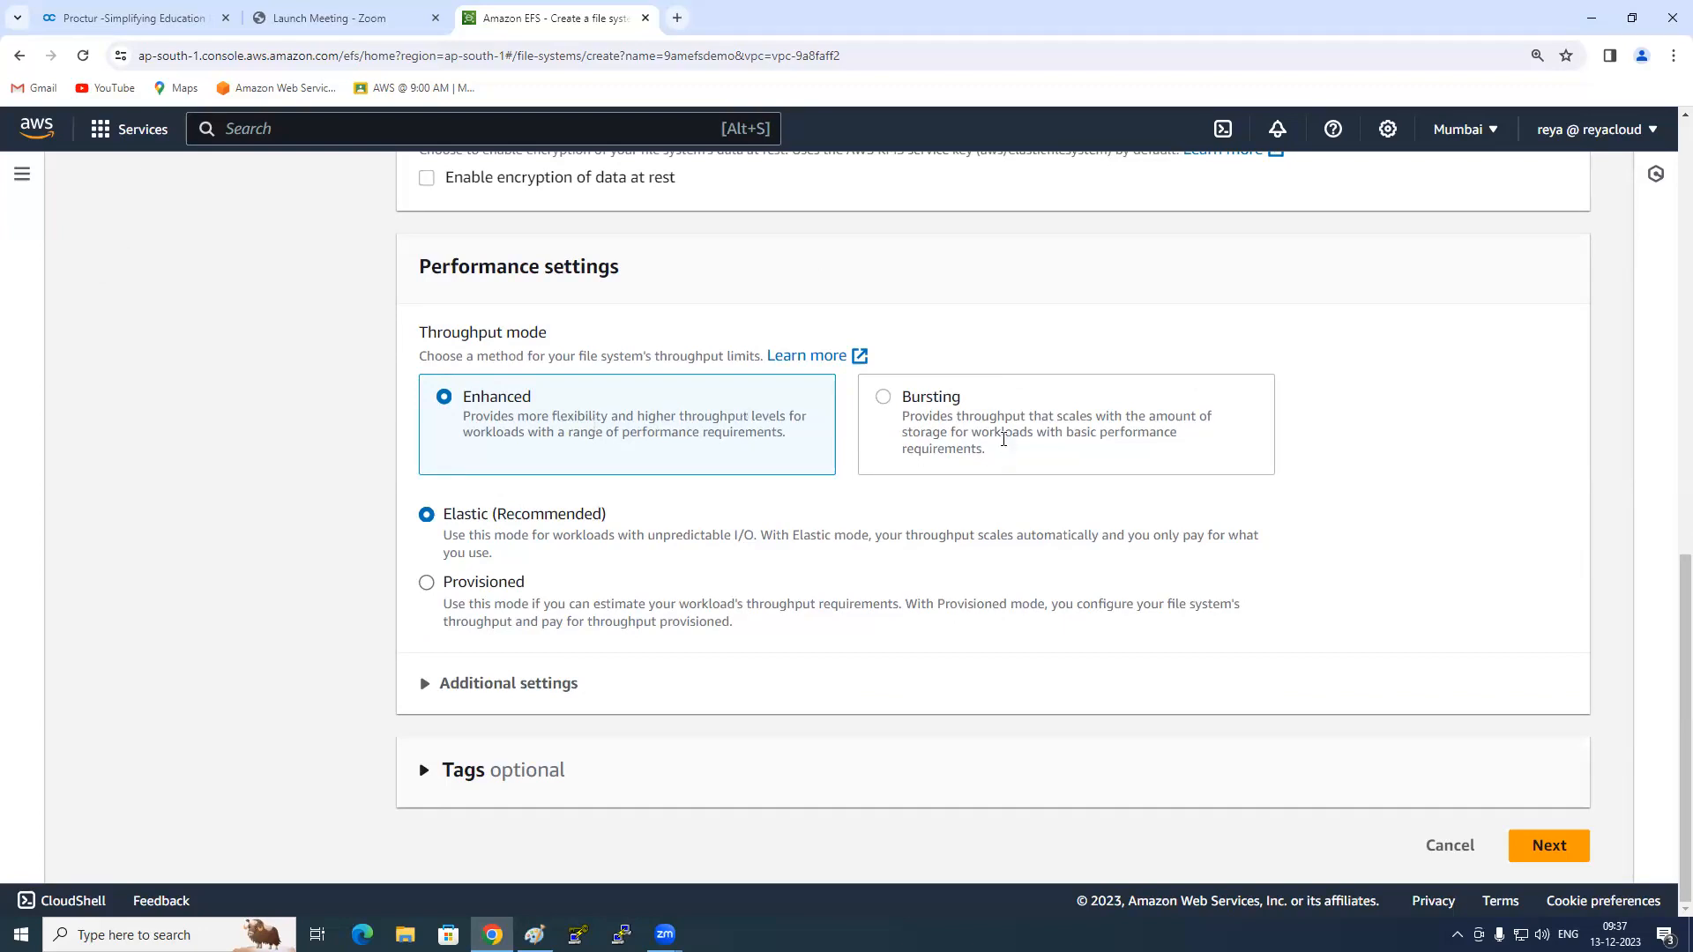
click(1003, 438)
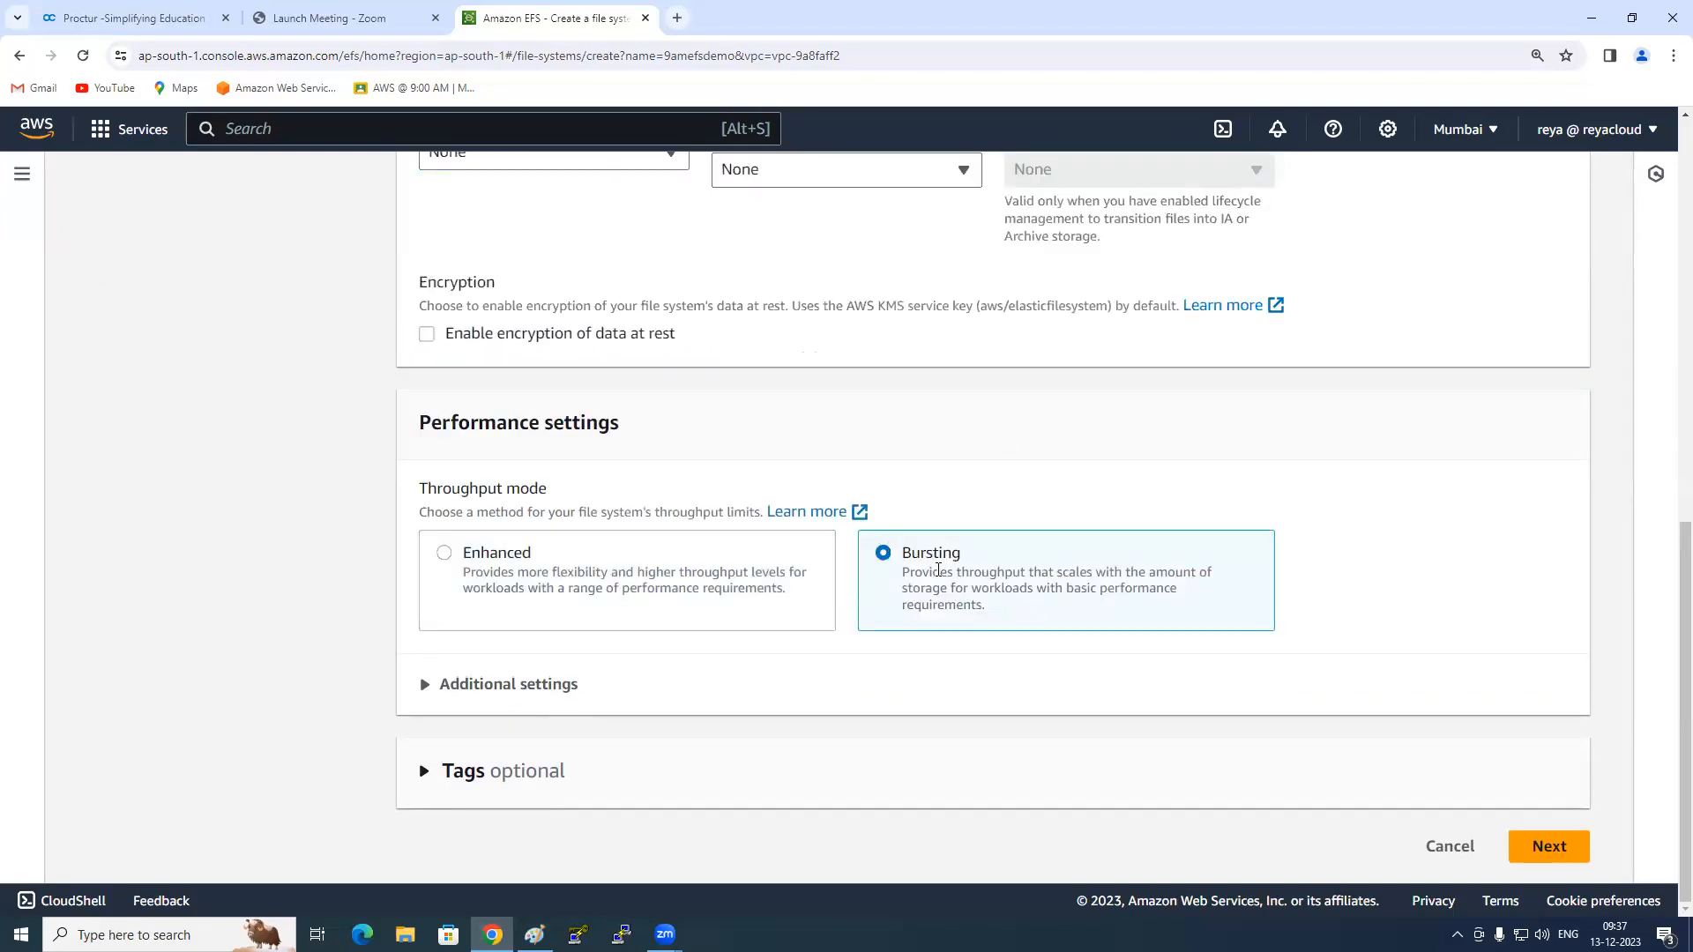
click(624, 589)
scroll(624, 589, down, 2)
Step: Try the Provisioned throughput option to view its throughput value field, and return to Elastic (Recommended)
drag(445, 514, 520, 514)
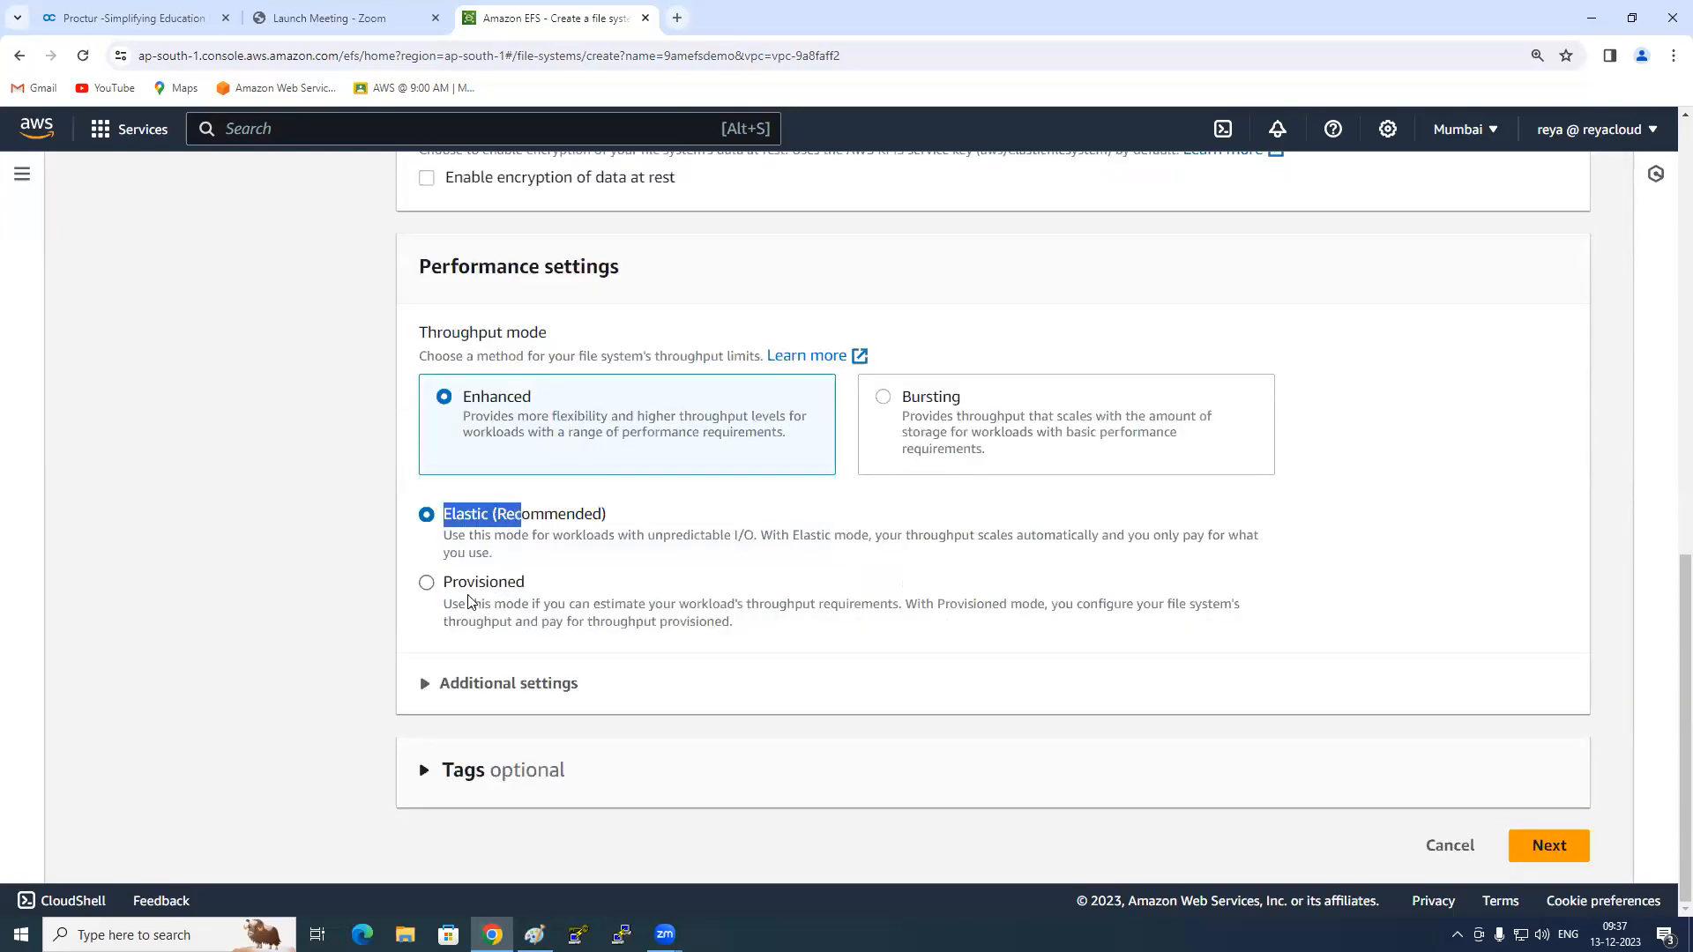
click(544, 521)
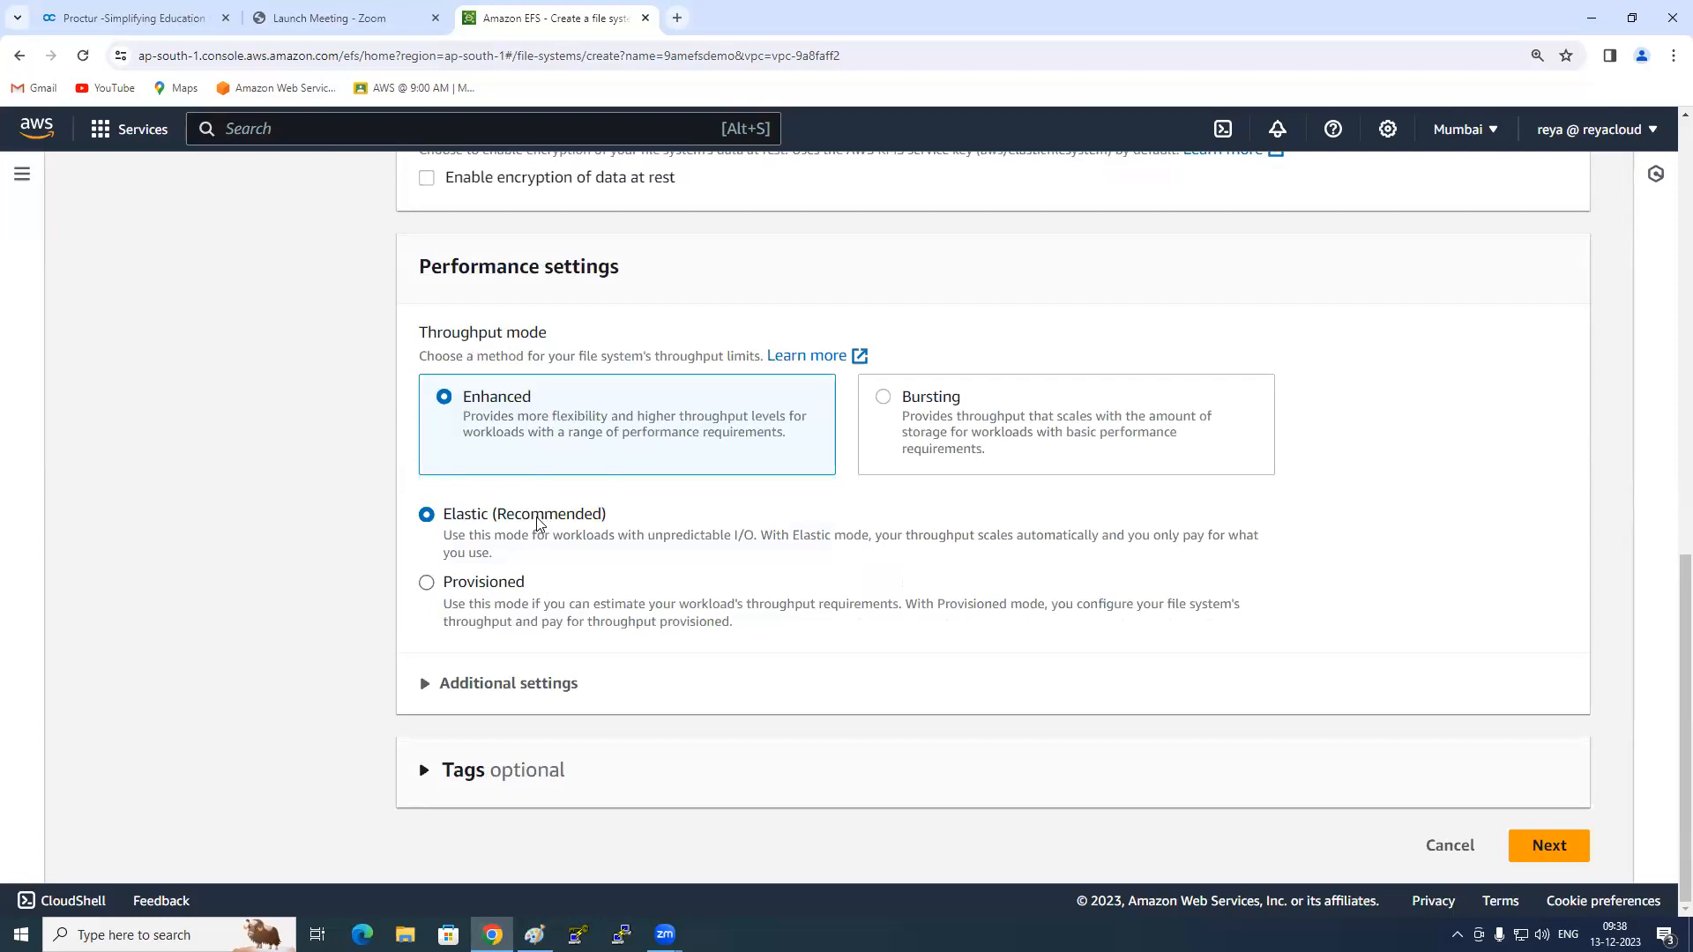
click(538, 583)
click(601, 689)
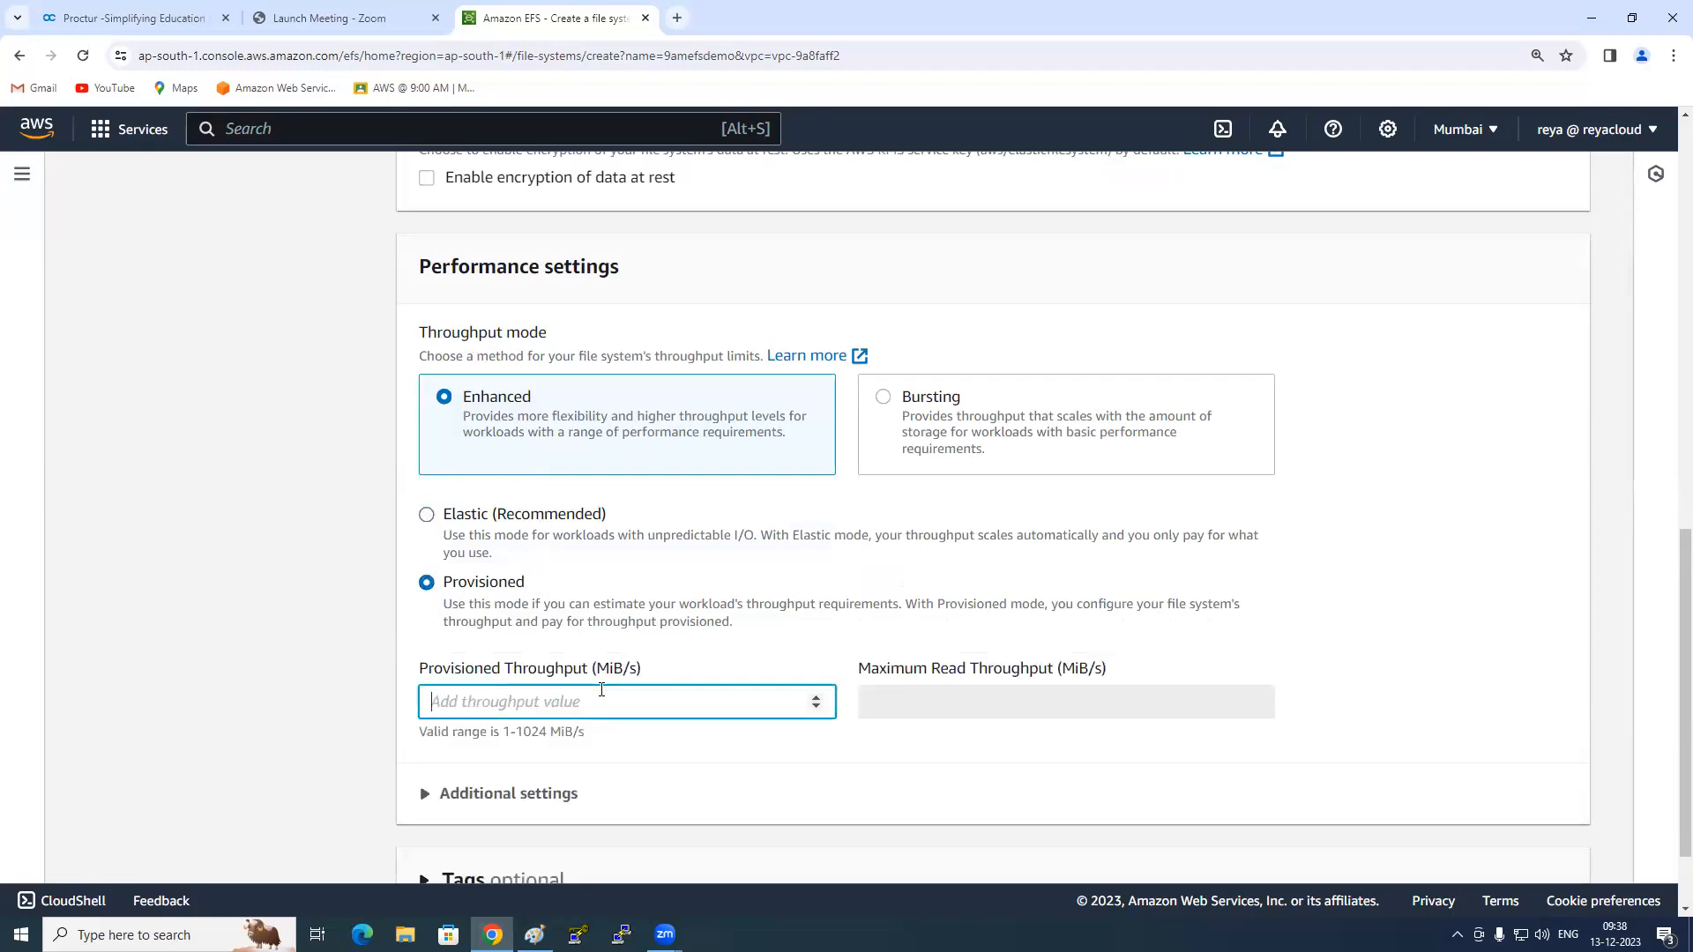
click(533, 543)
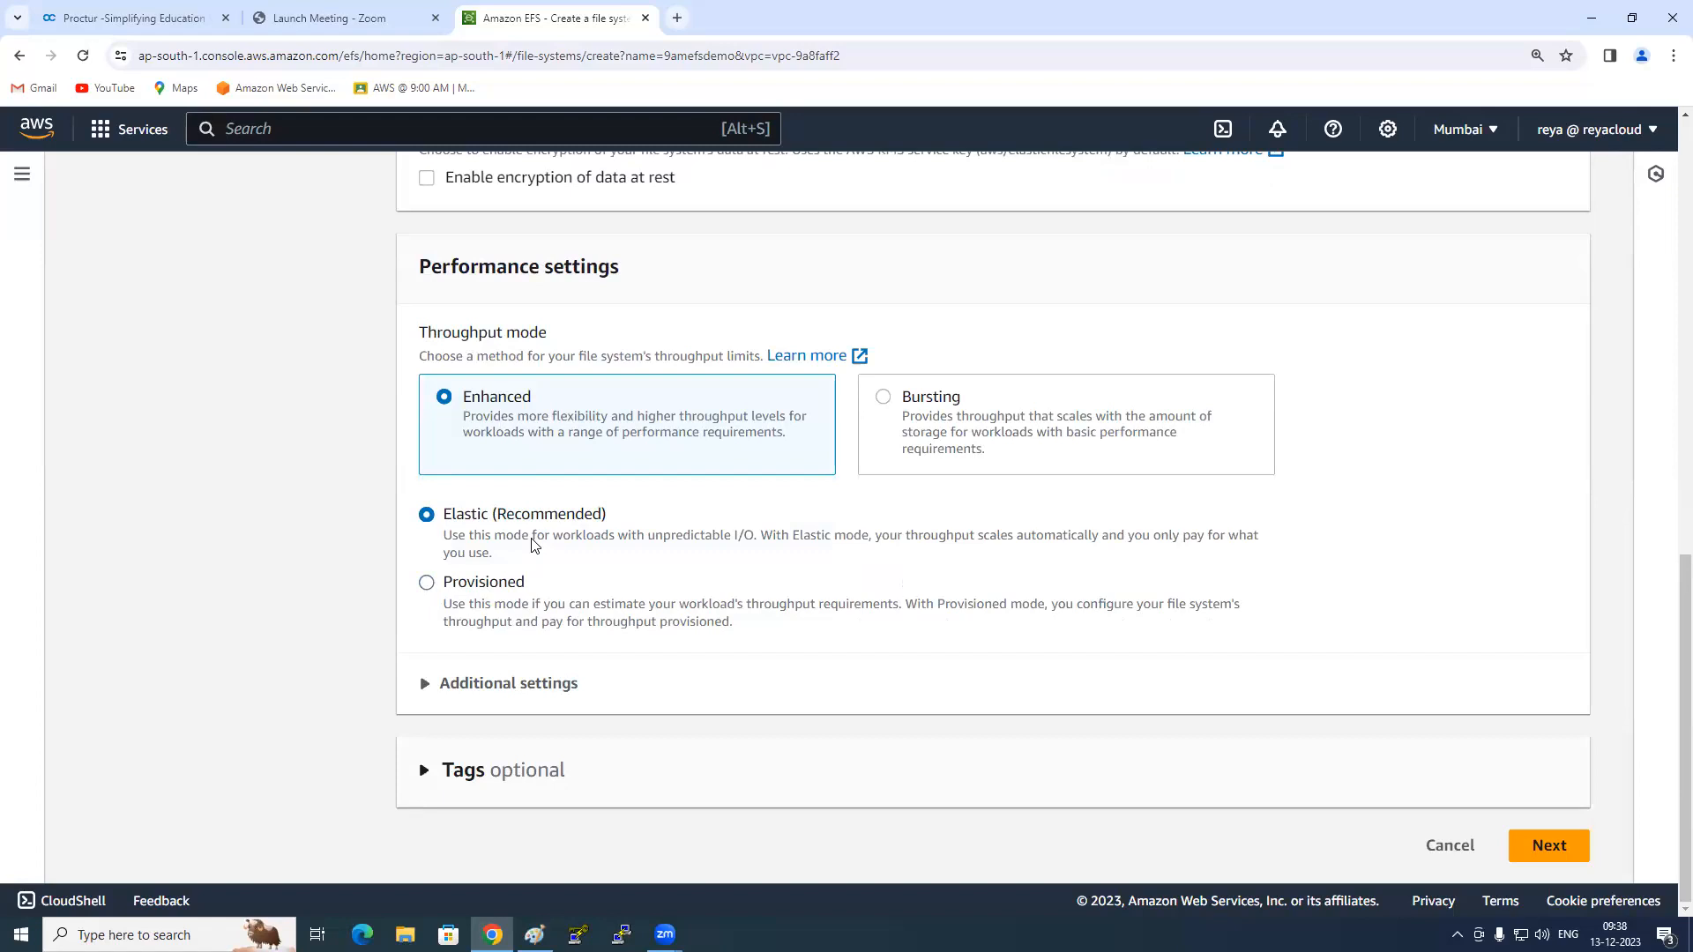
Step: Expand the additional performance settings and examine the General Purpose and Max I/O performance modes
click(498, 686)
scroll(519, 572, down, 2)
drag(463, 631, 710, 632)
click(709, 632)
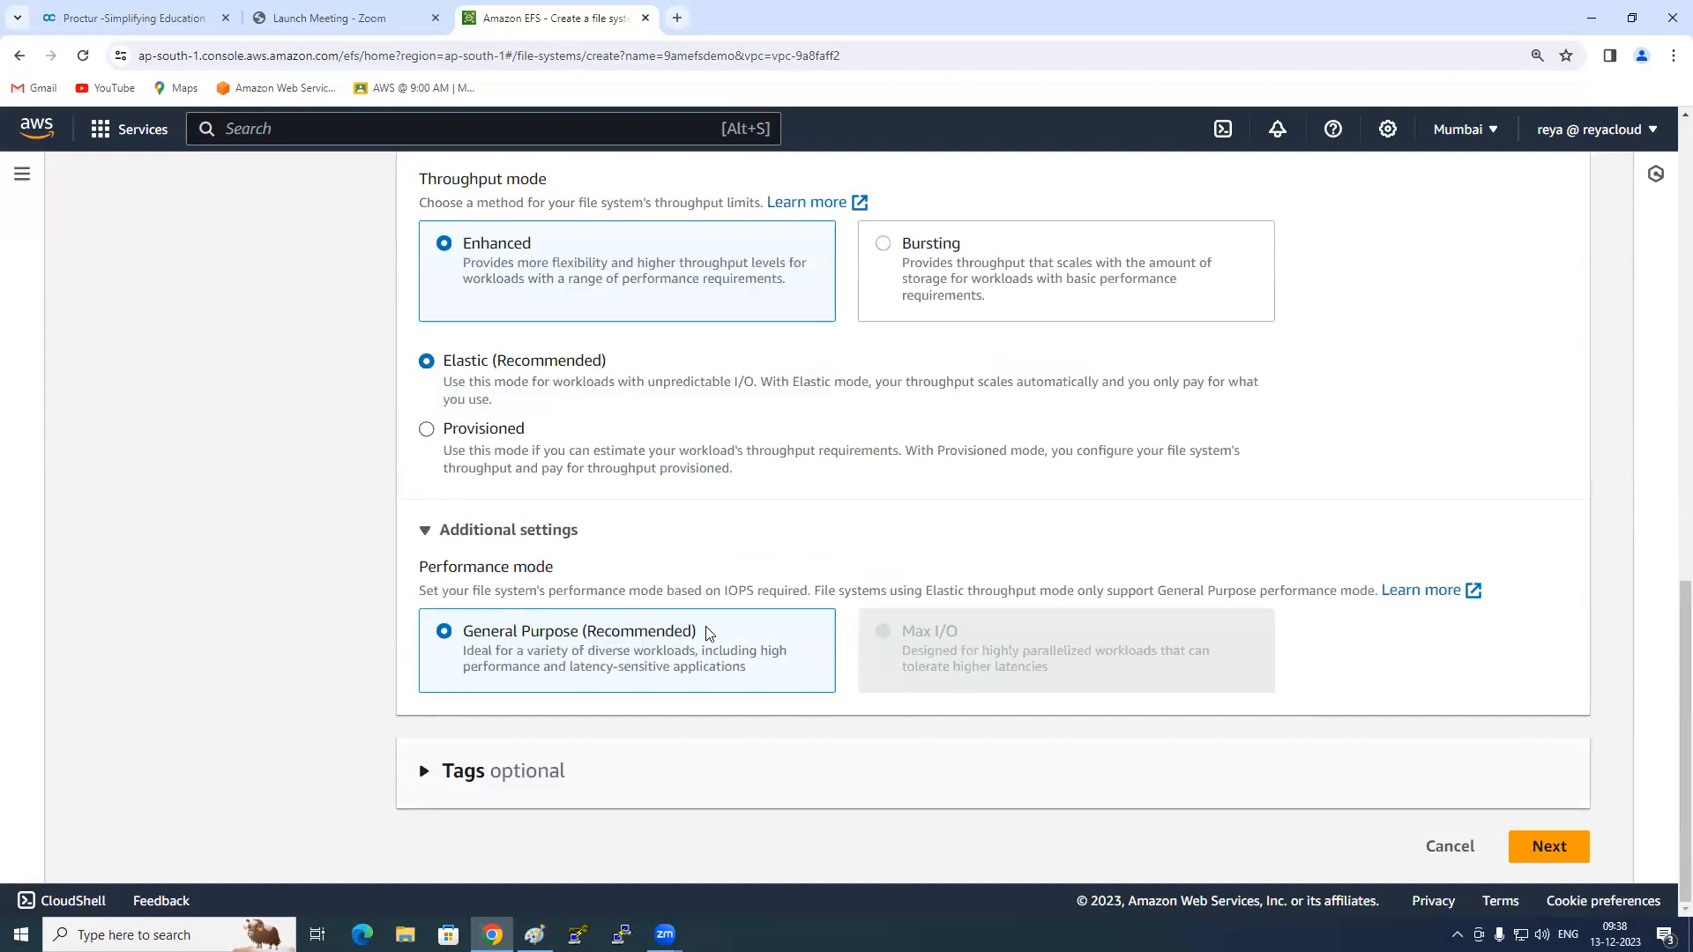
scroll(705, 632, up, 2)
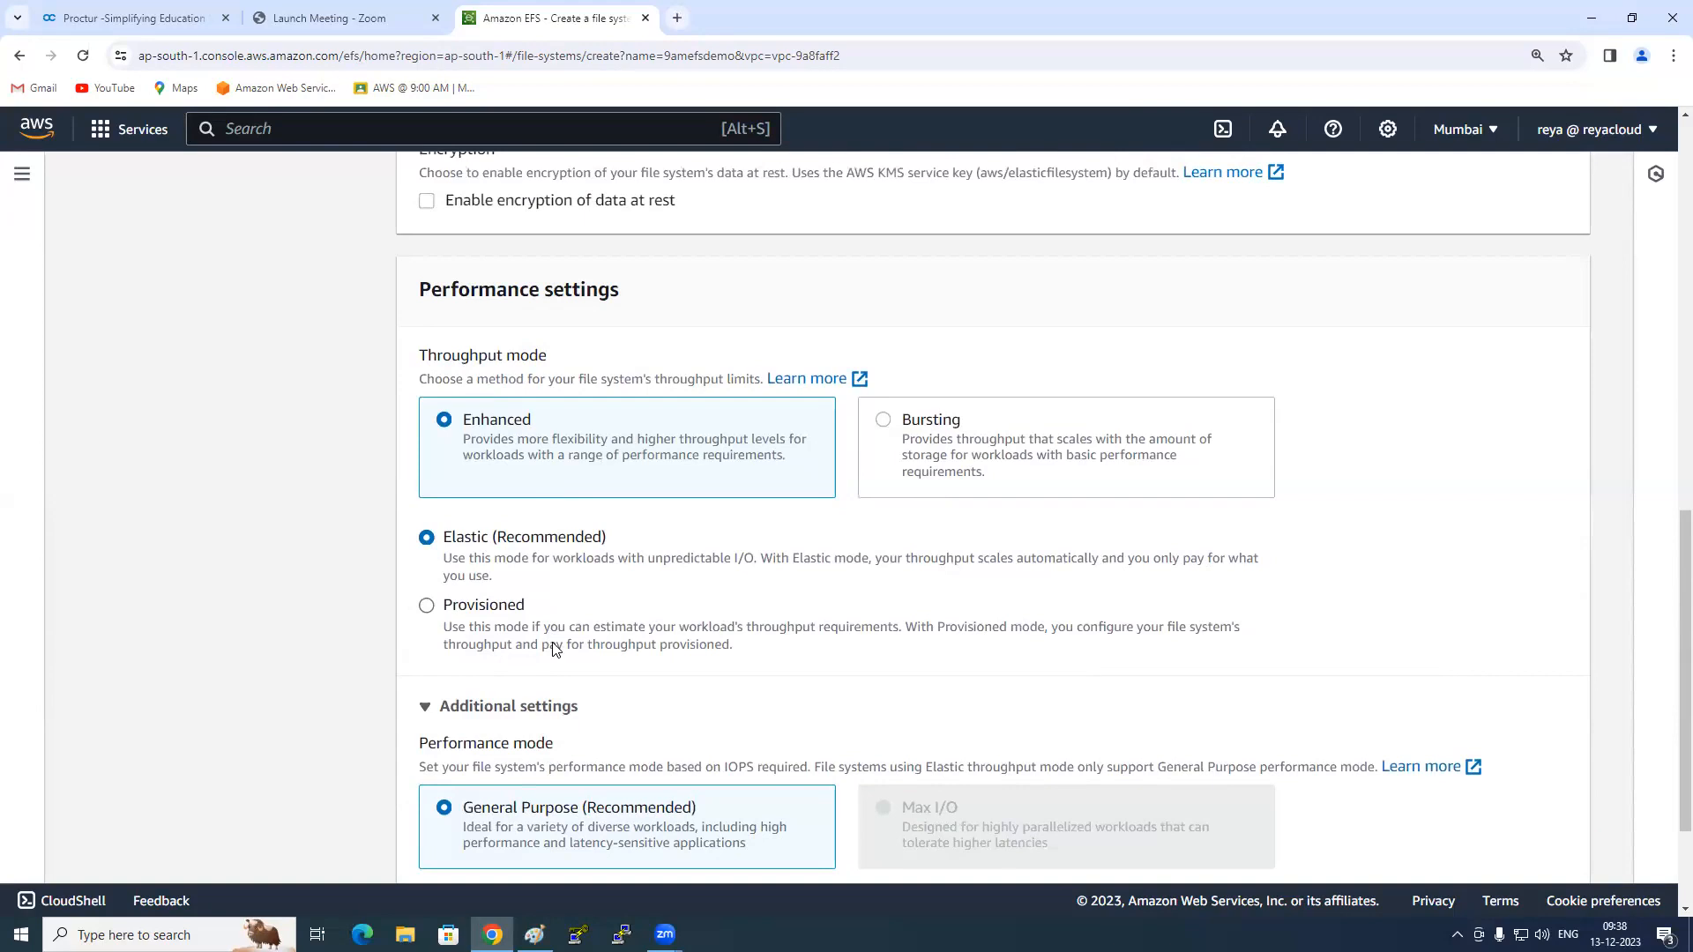
scroll(572, 640, down, 2)
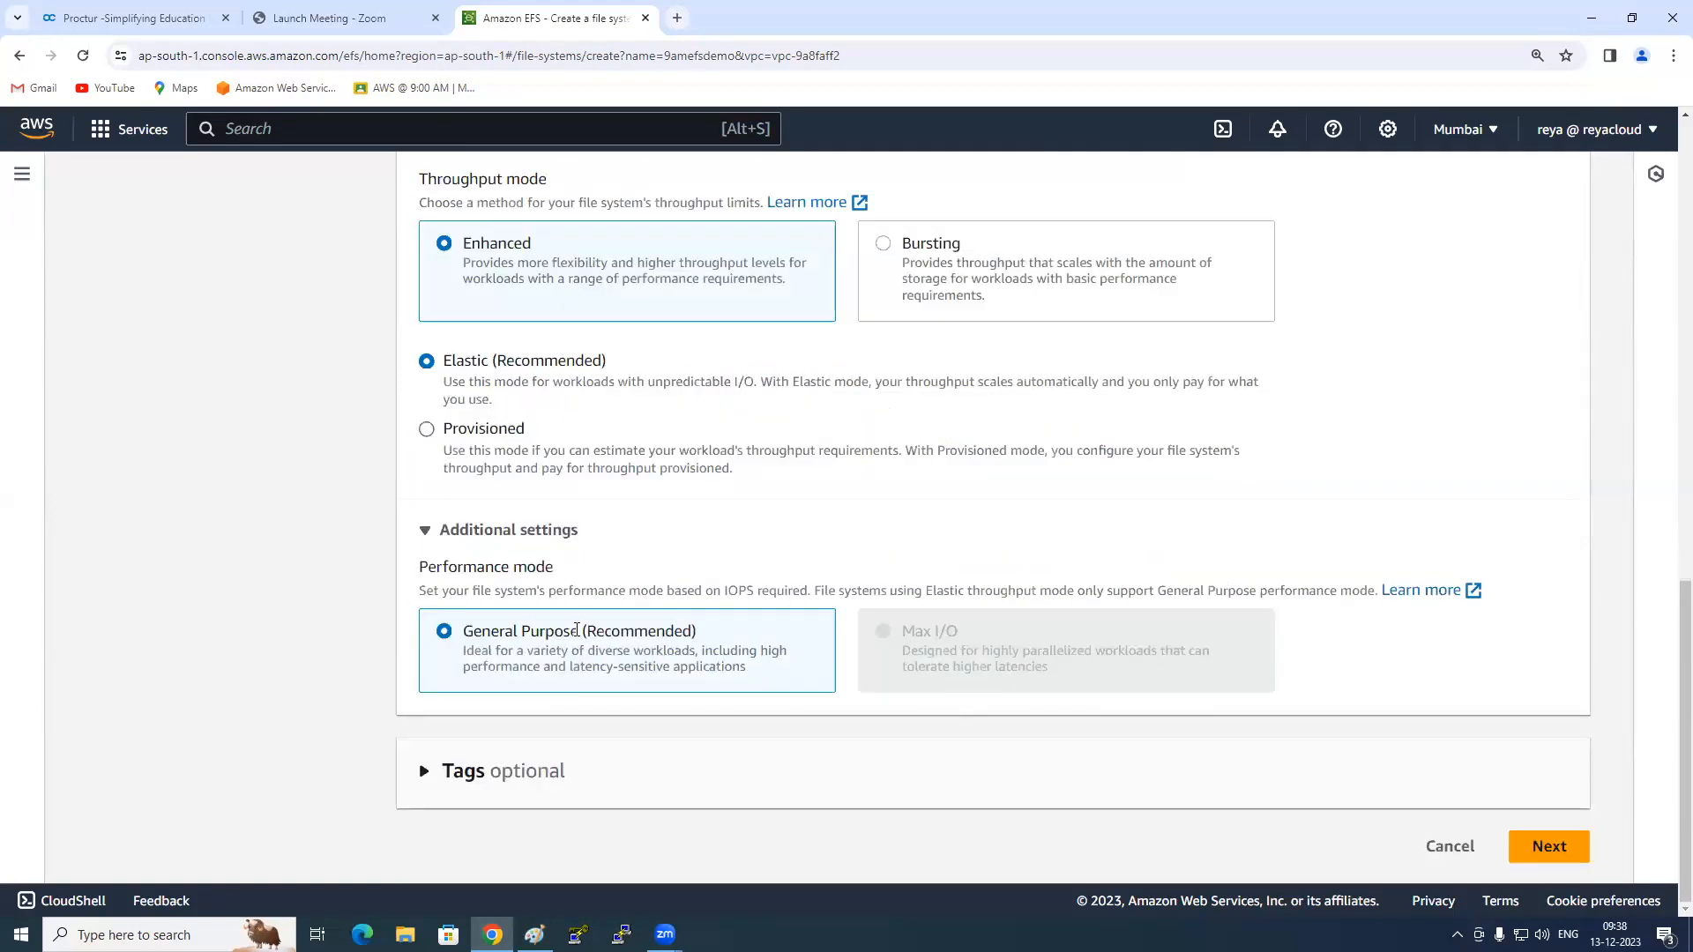
Step: Review the general and performance settings entered for 9amefsdemo and continue to the network access settings
scroll(576, 629, up, 12)
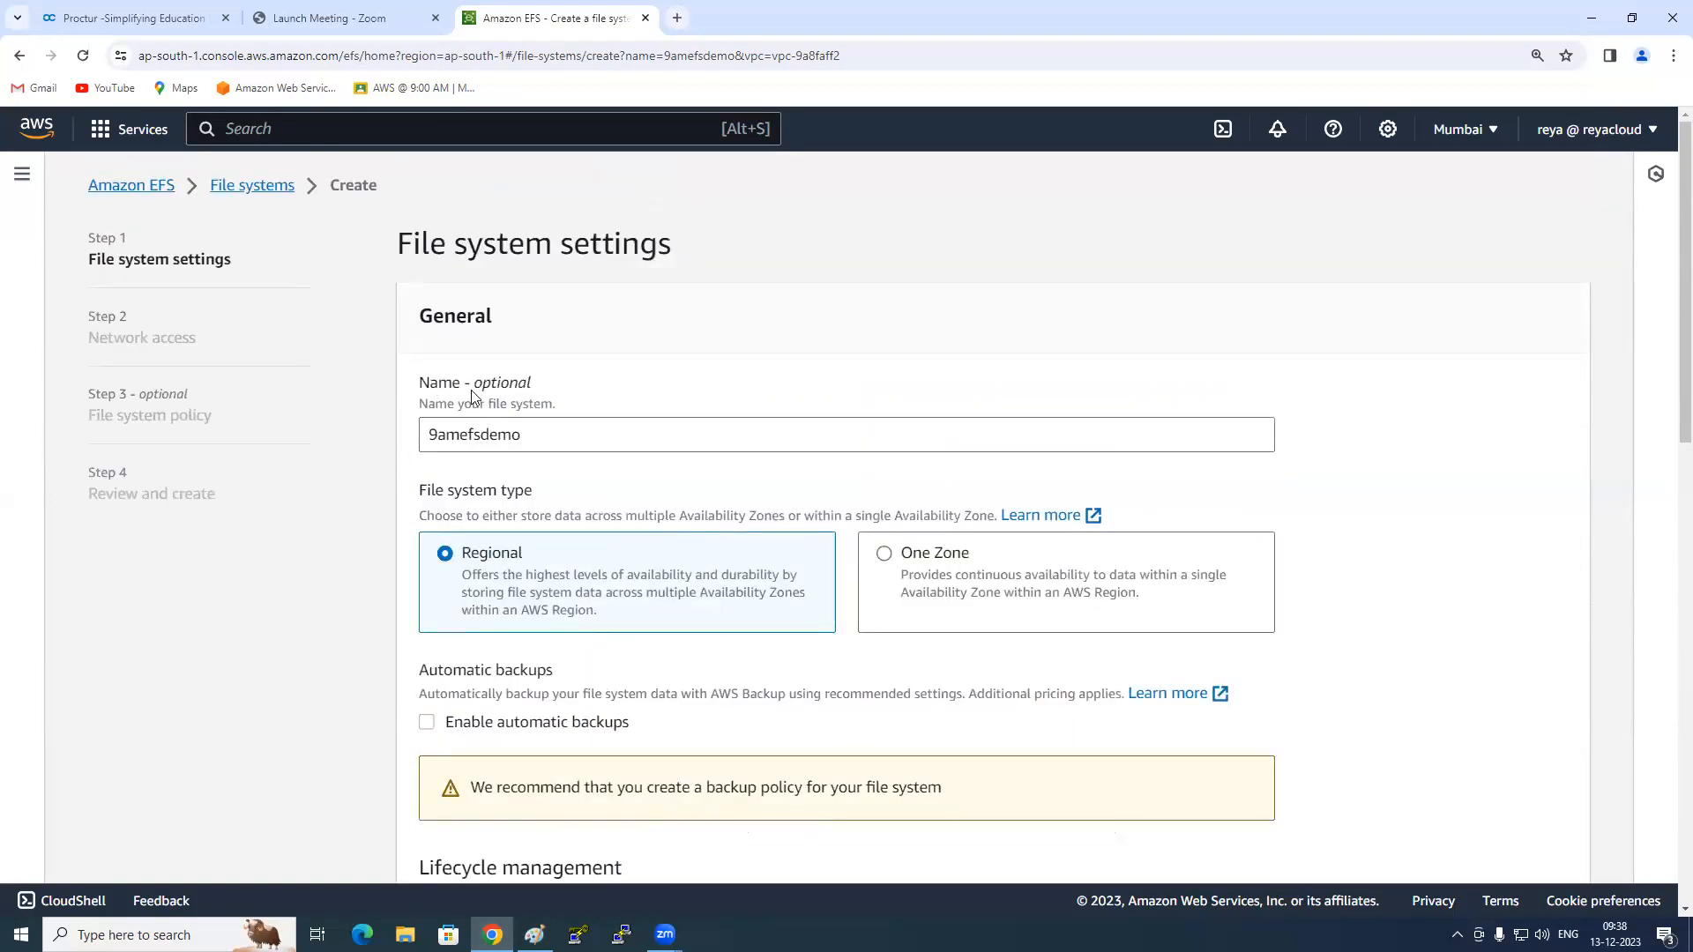
click(522, 434)
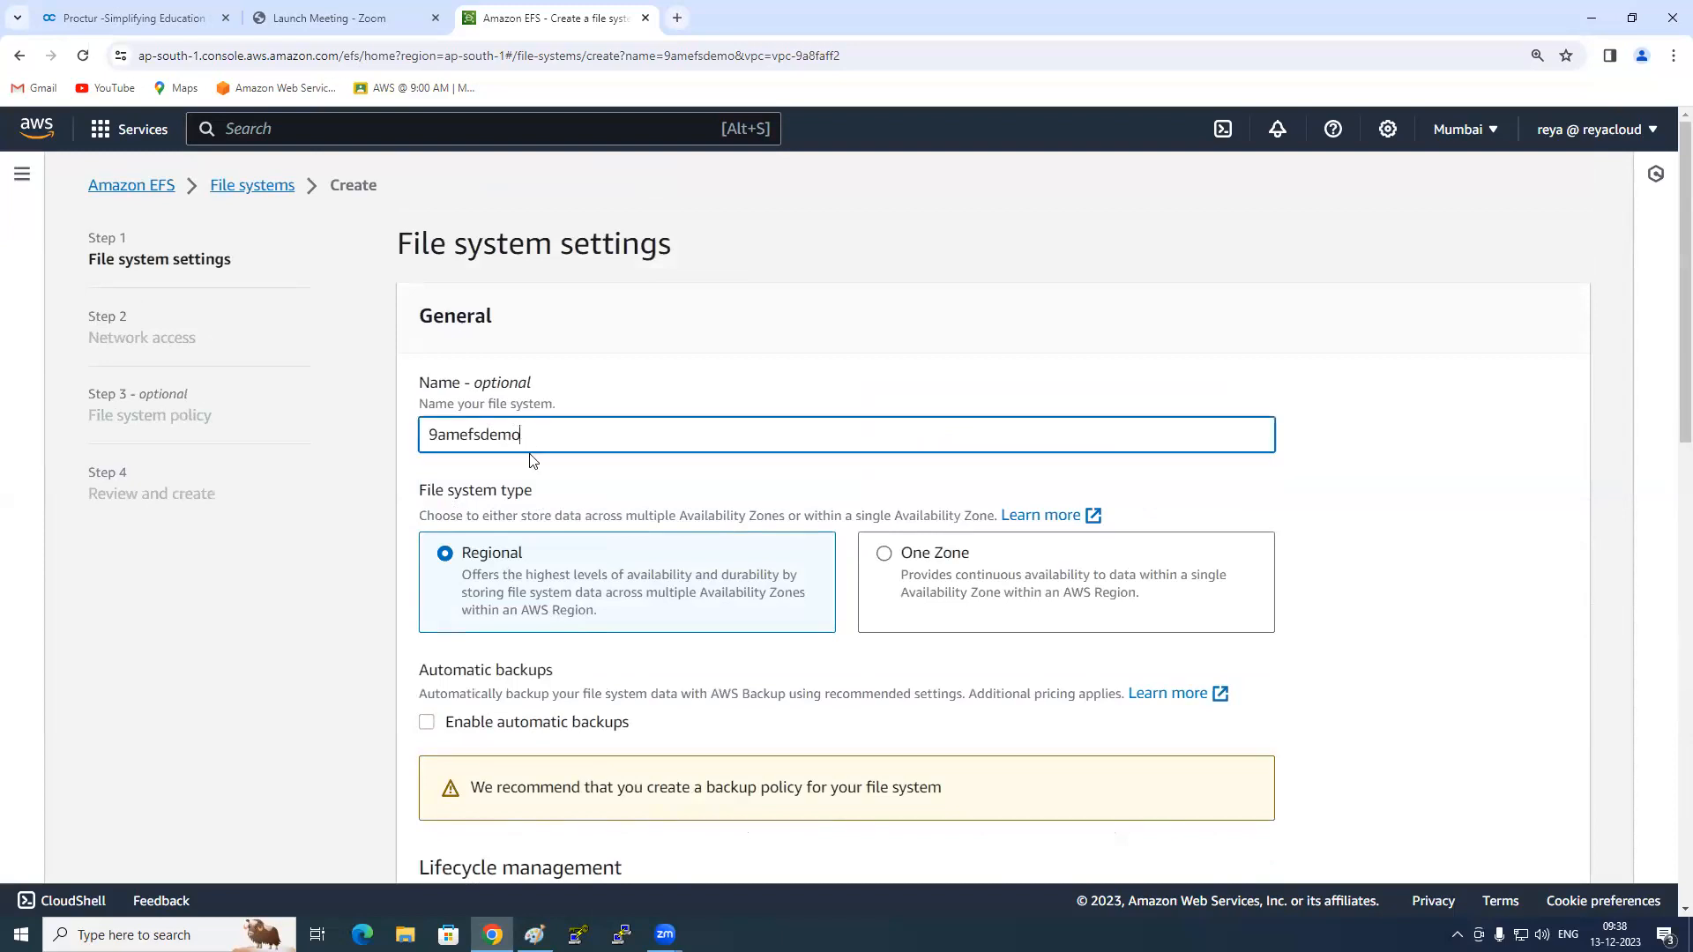
scroll(533, 460, down, 4)
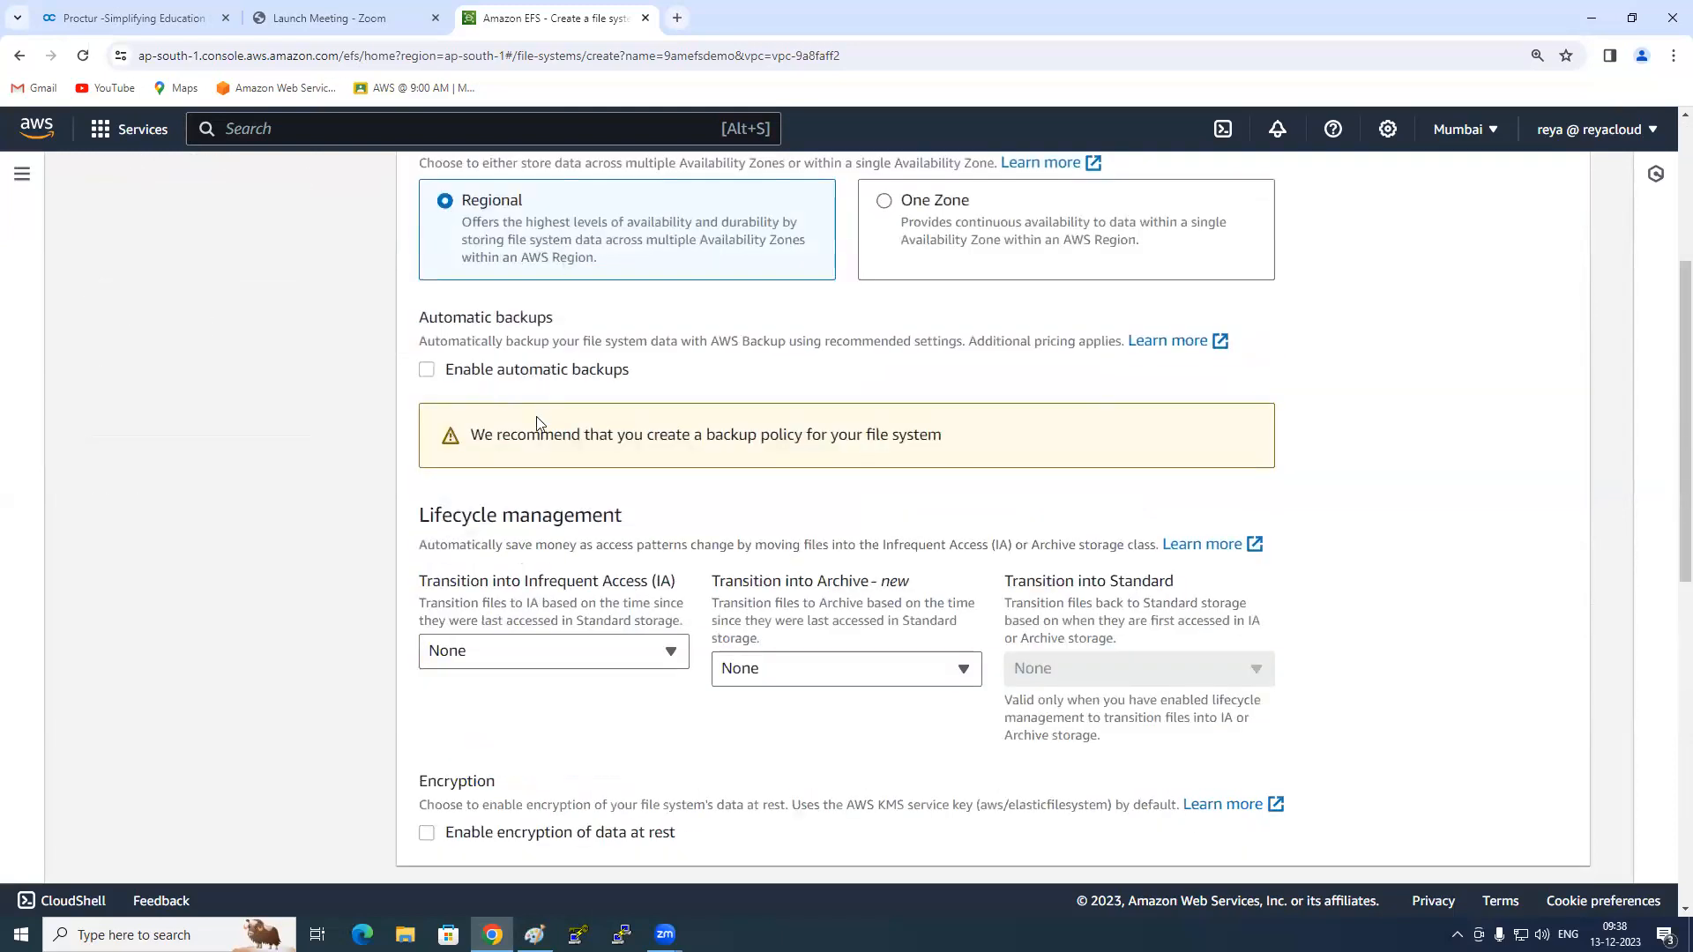
scroll(540, 423, down, 3)
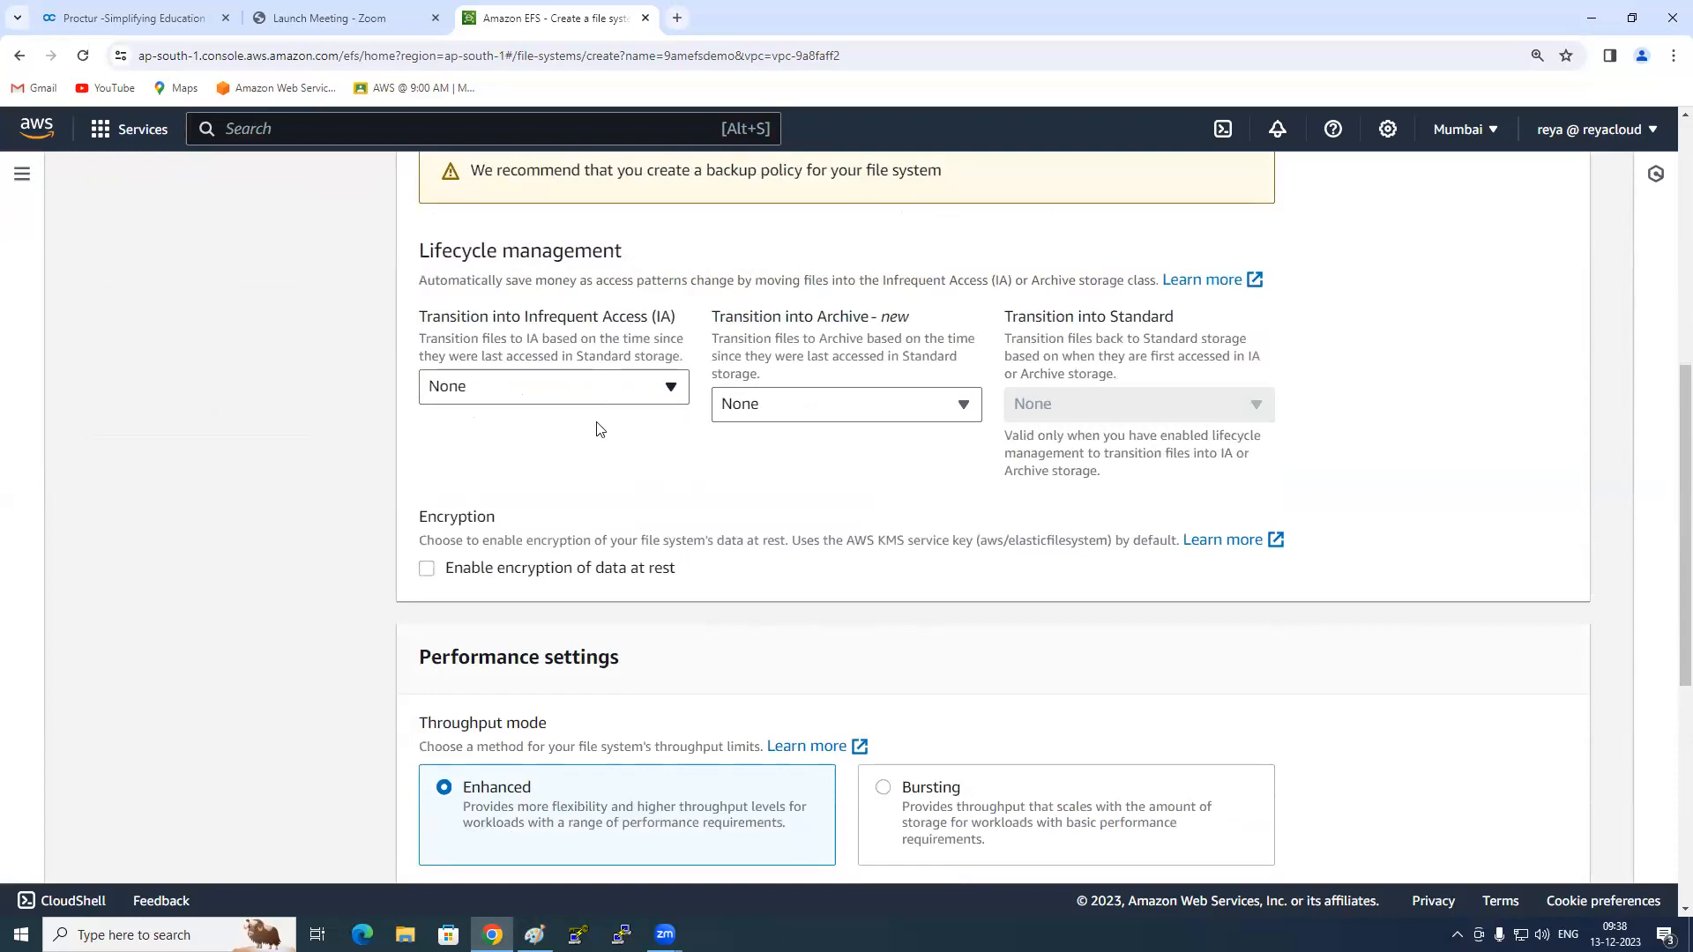
scroll(585, 480, down, 2)
scroll(559, 488, down, 3)
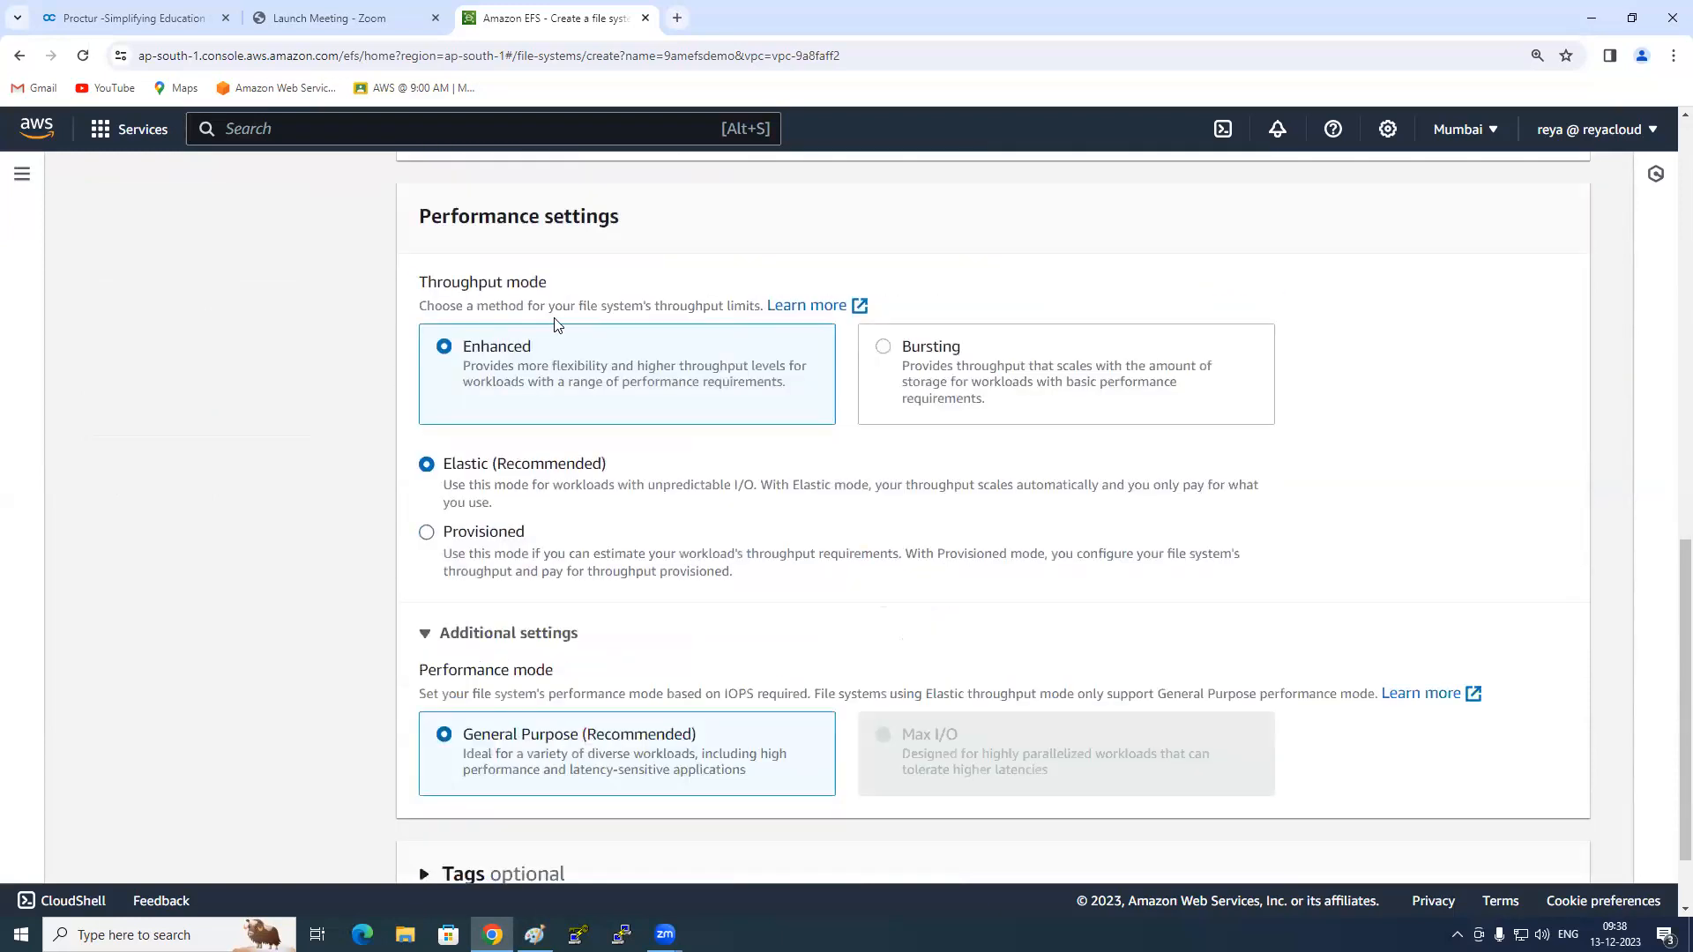
scroll(703, 623, down, 1)
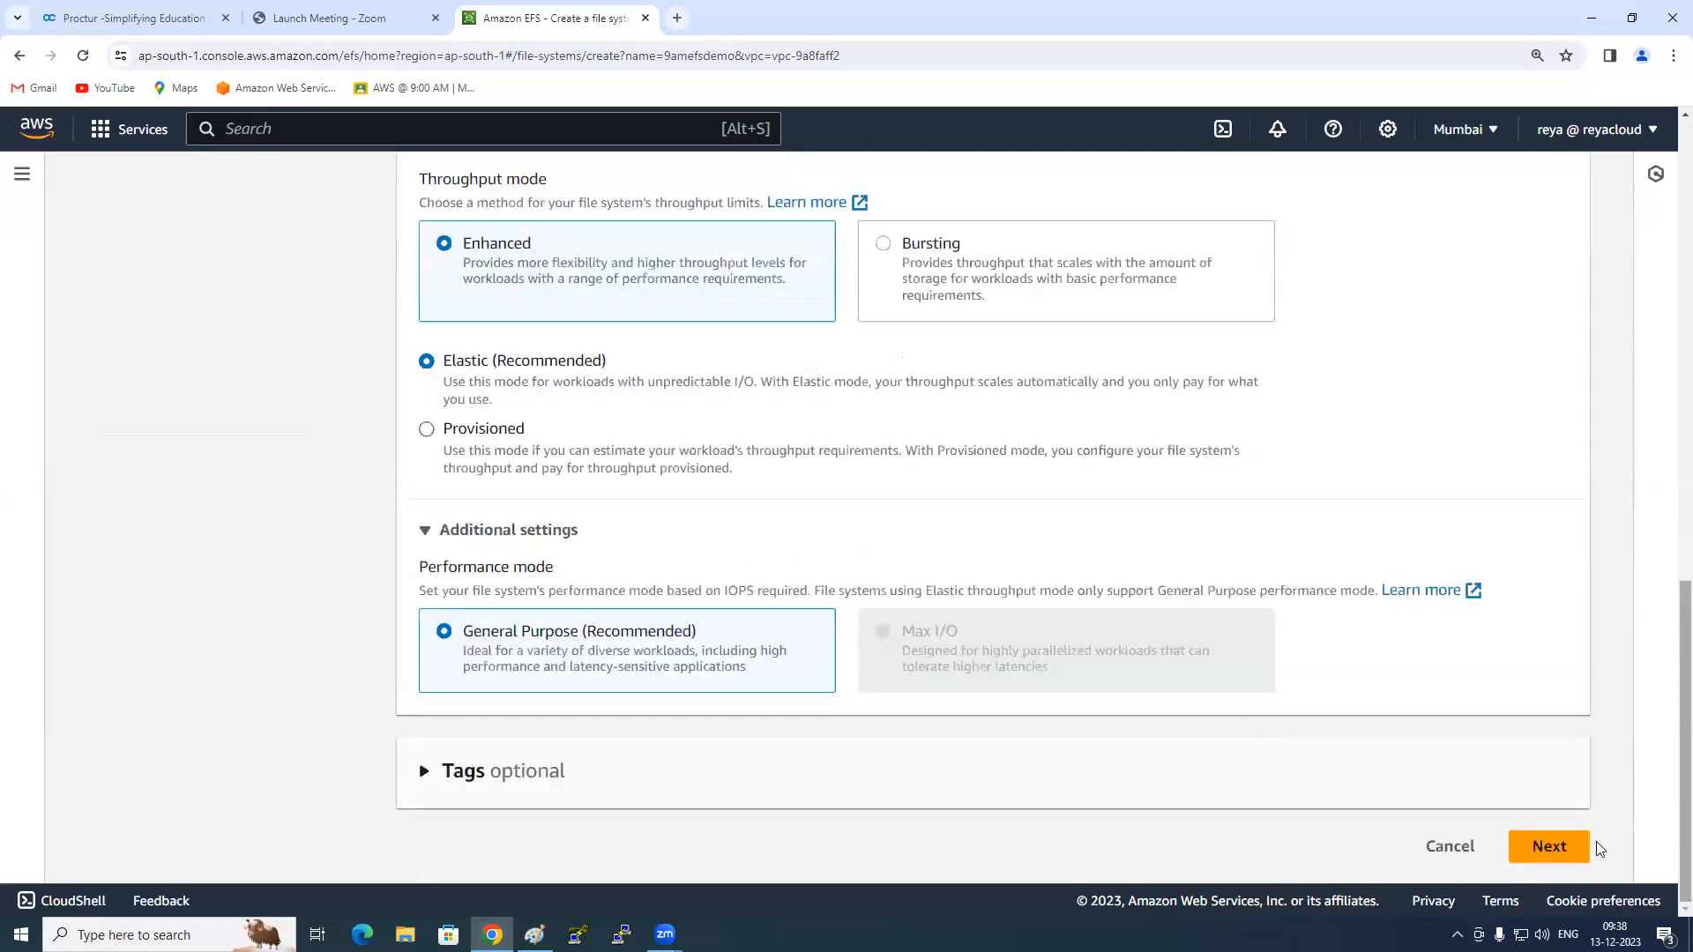
click(1569, 854)
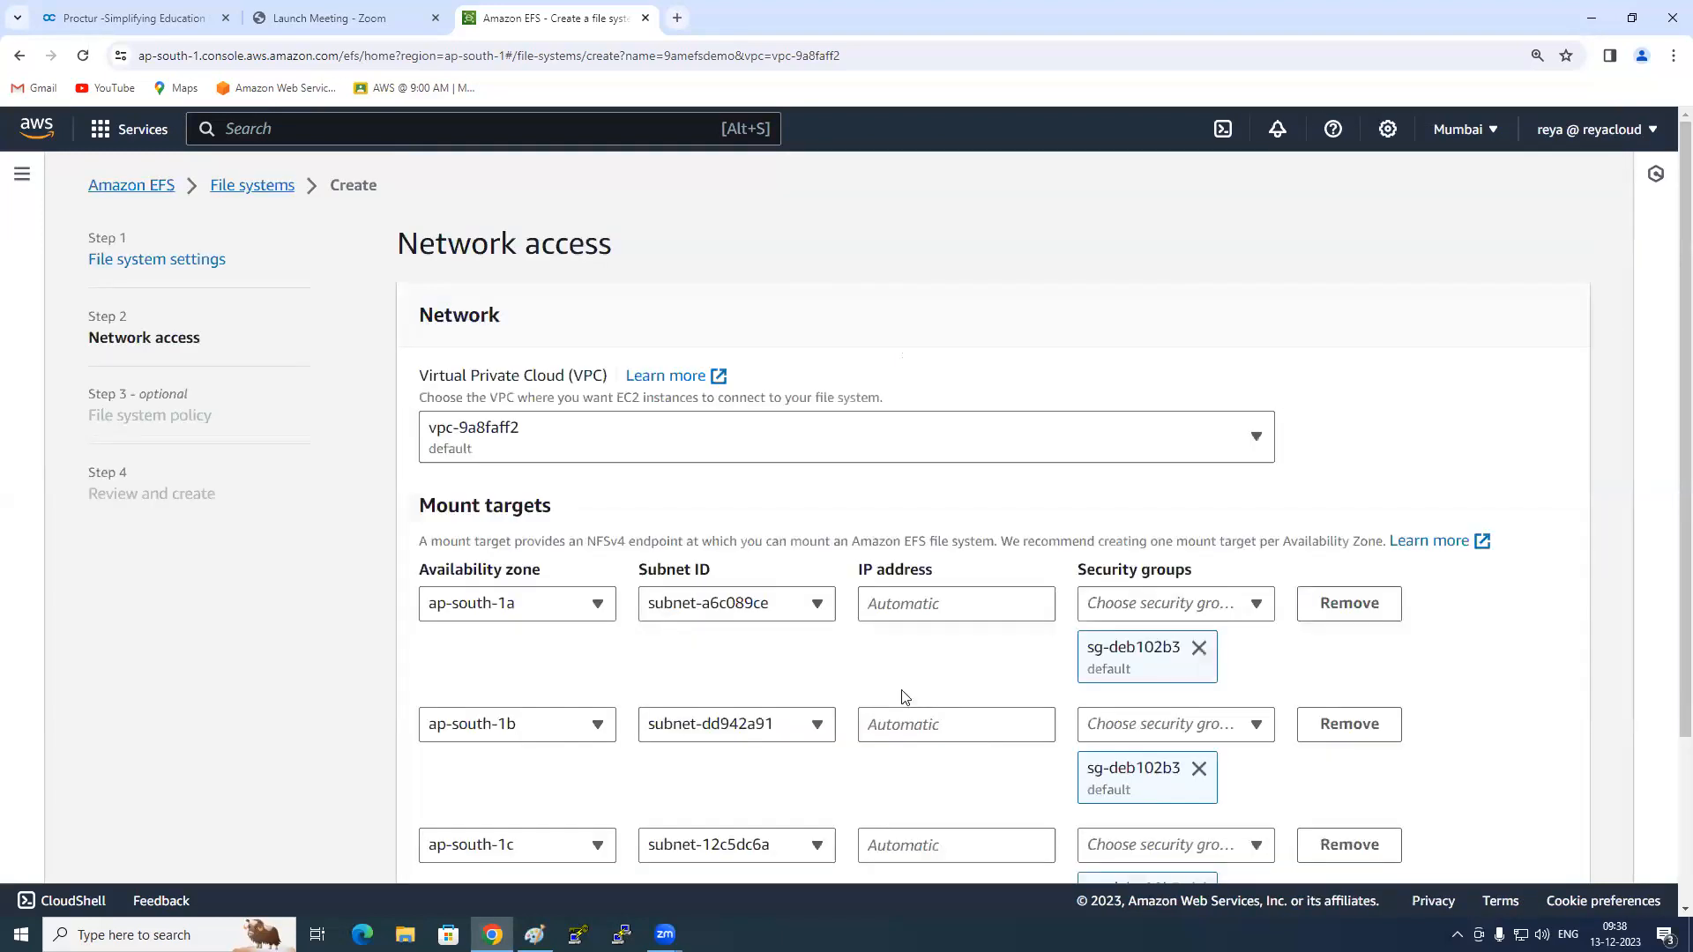
Step: Keep the default VPC, remove the ap-south-1c mount target and continue to the file system policy
scroll(862, 651, down, 2)
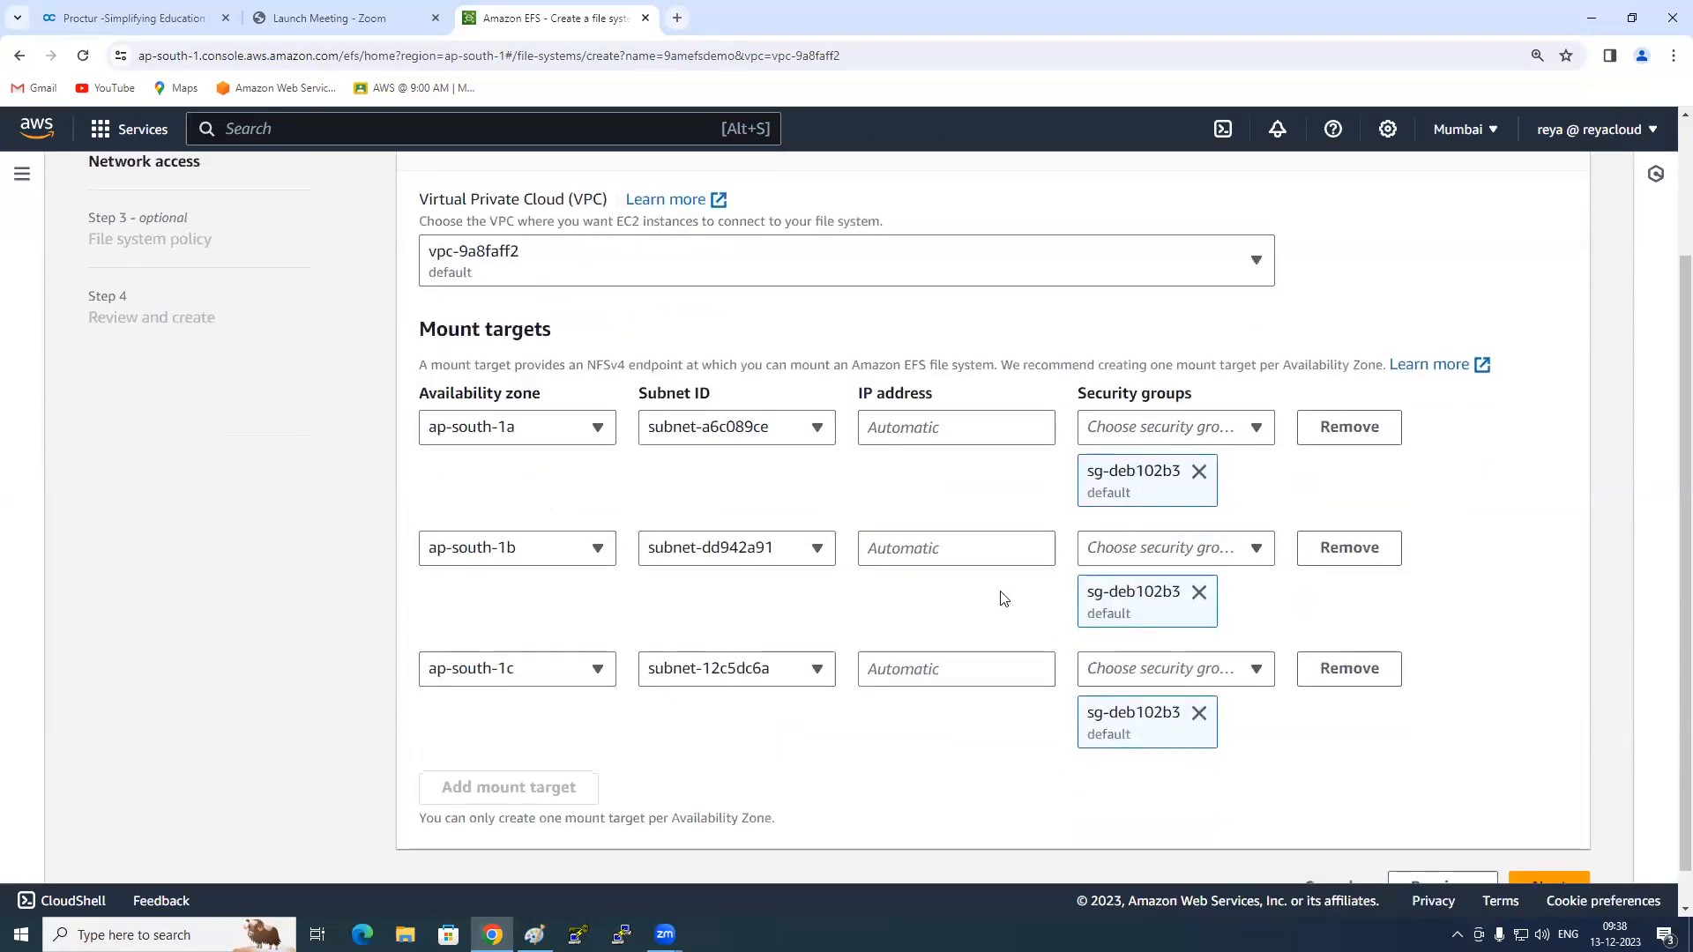
click(624, 276)
click(620, 269)
click(1365, 670)
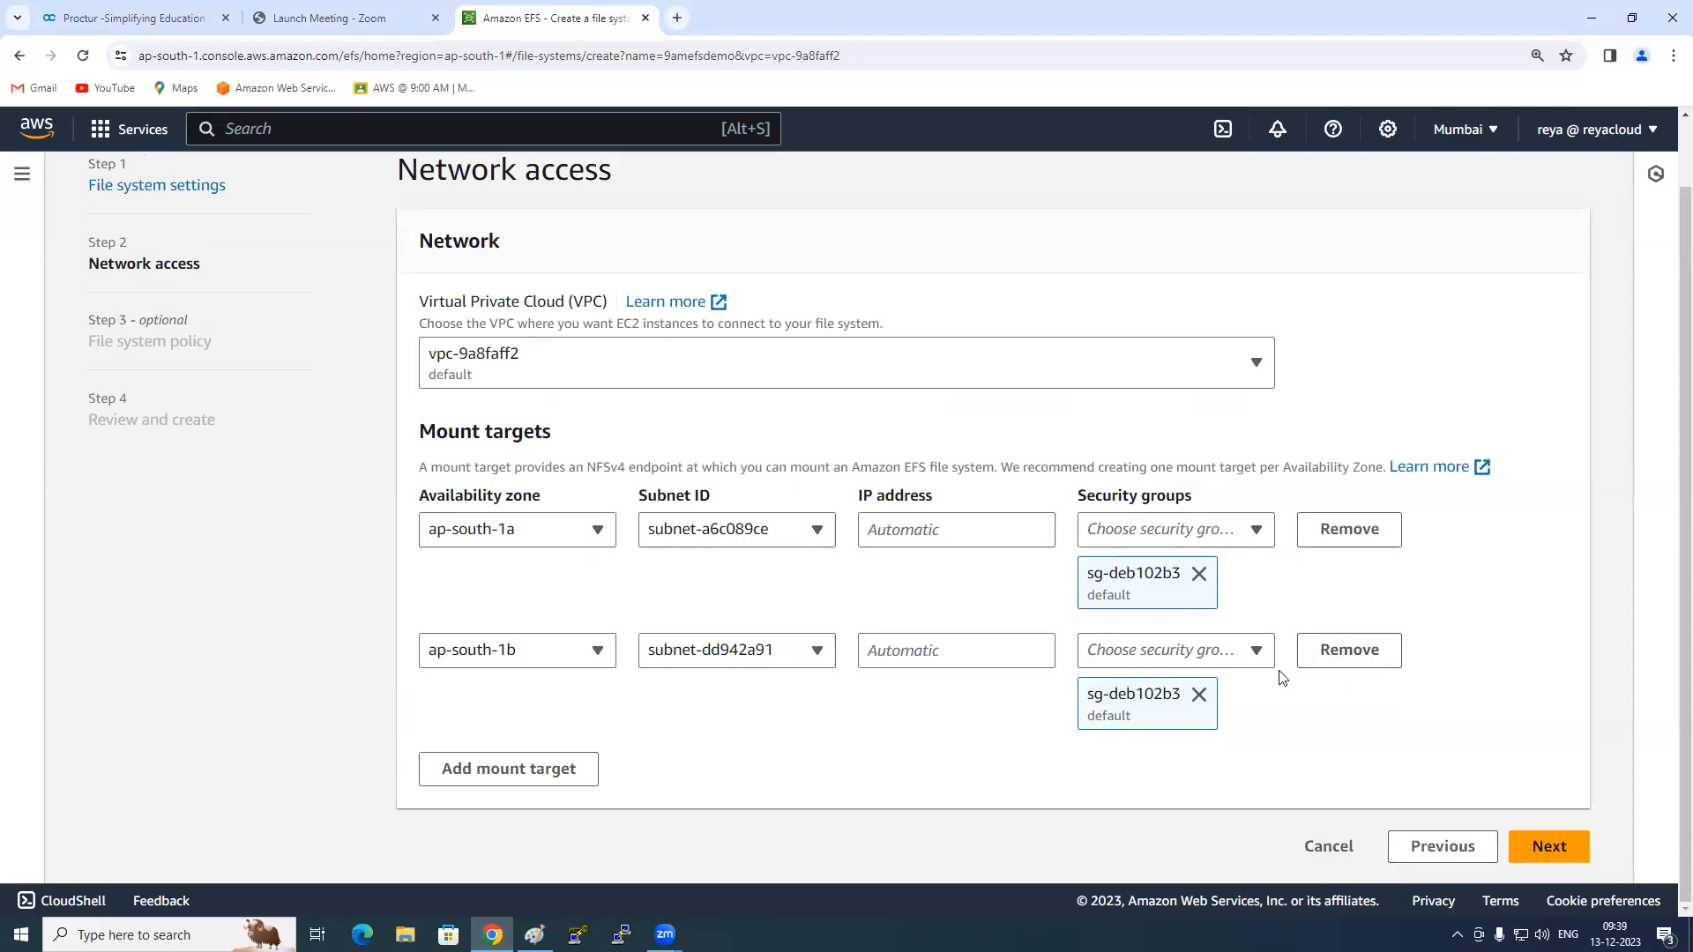
click(1561, 849)
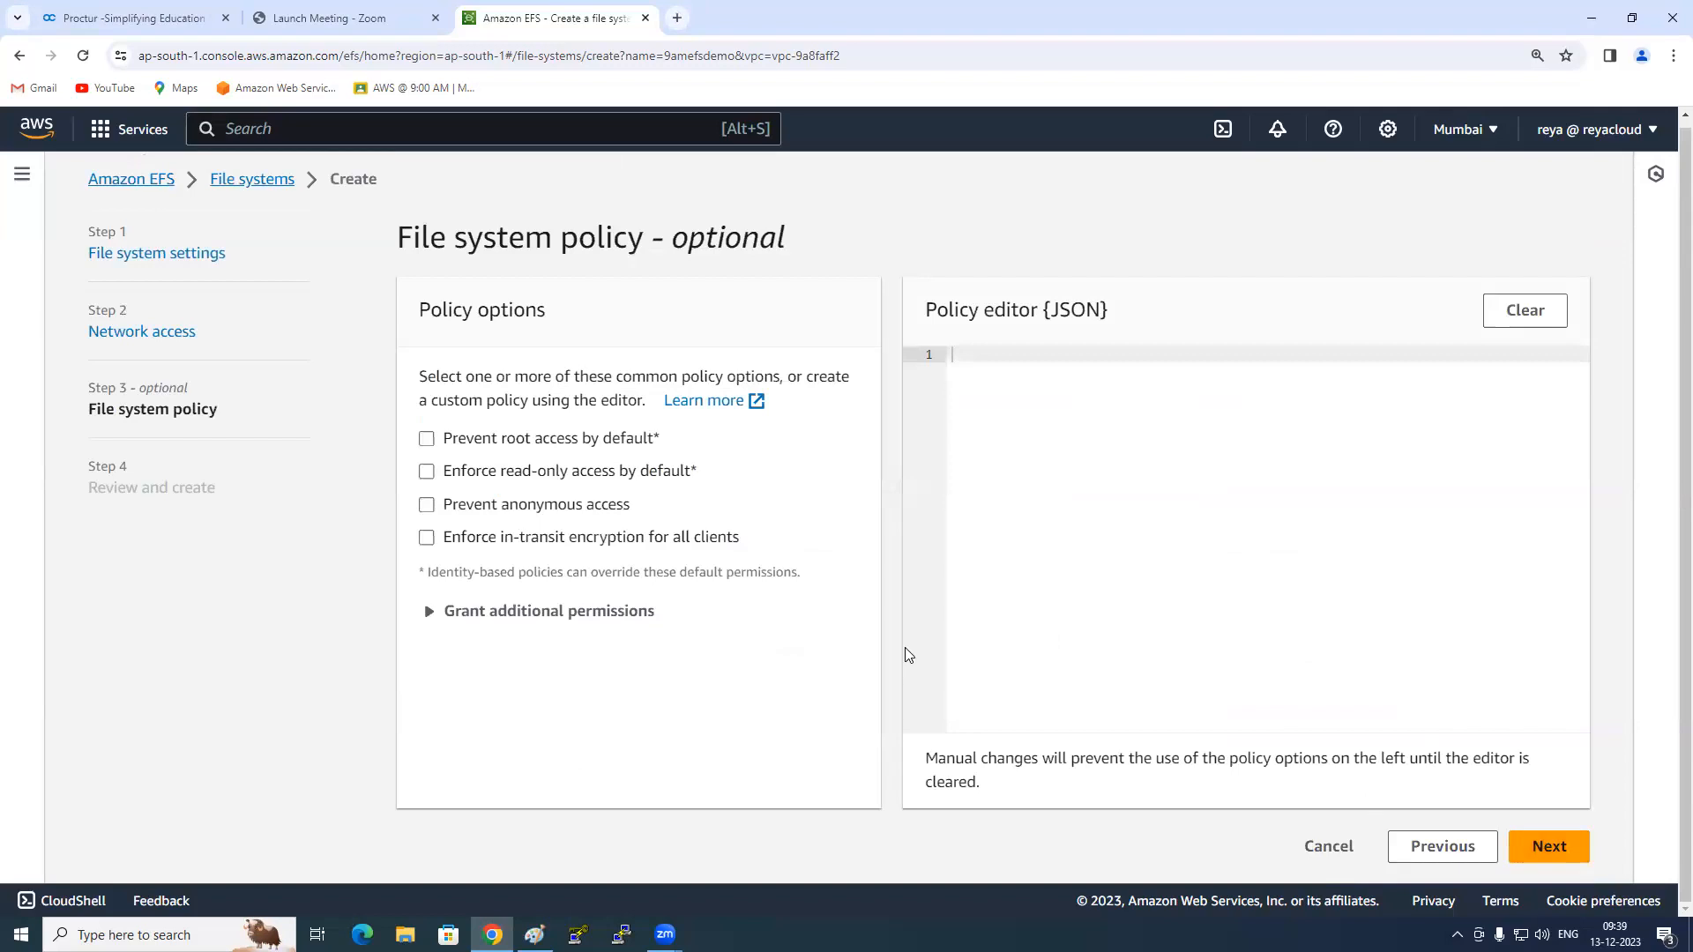
Step: Try the "Prevent root access by default" policy option and examine the generated JSON statement
drag(672, 236, 805, 224)
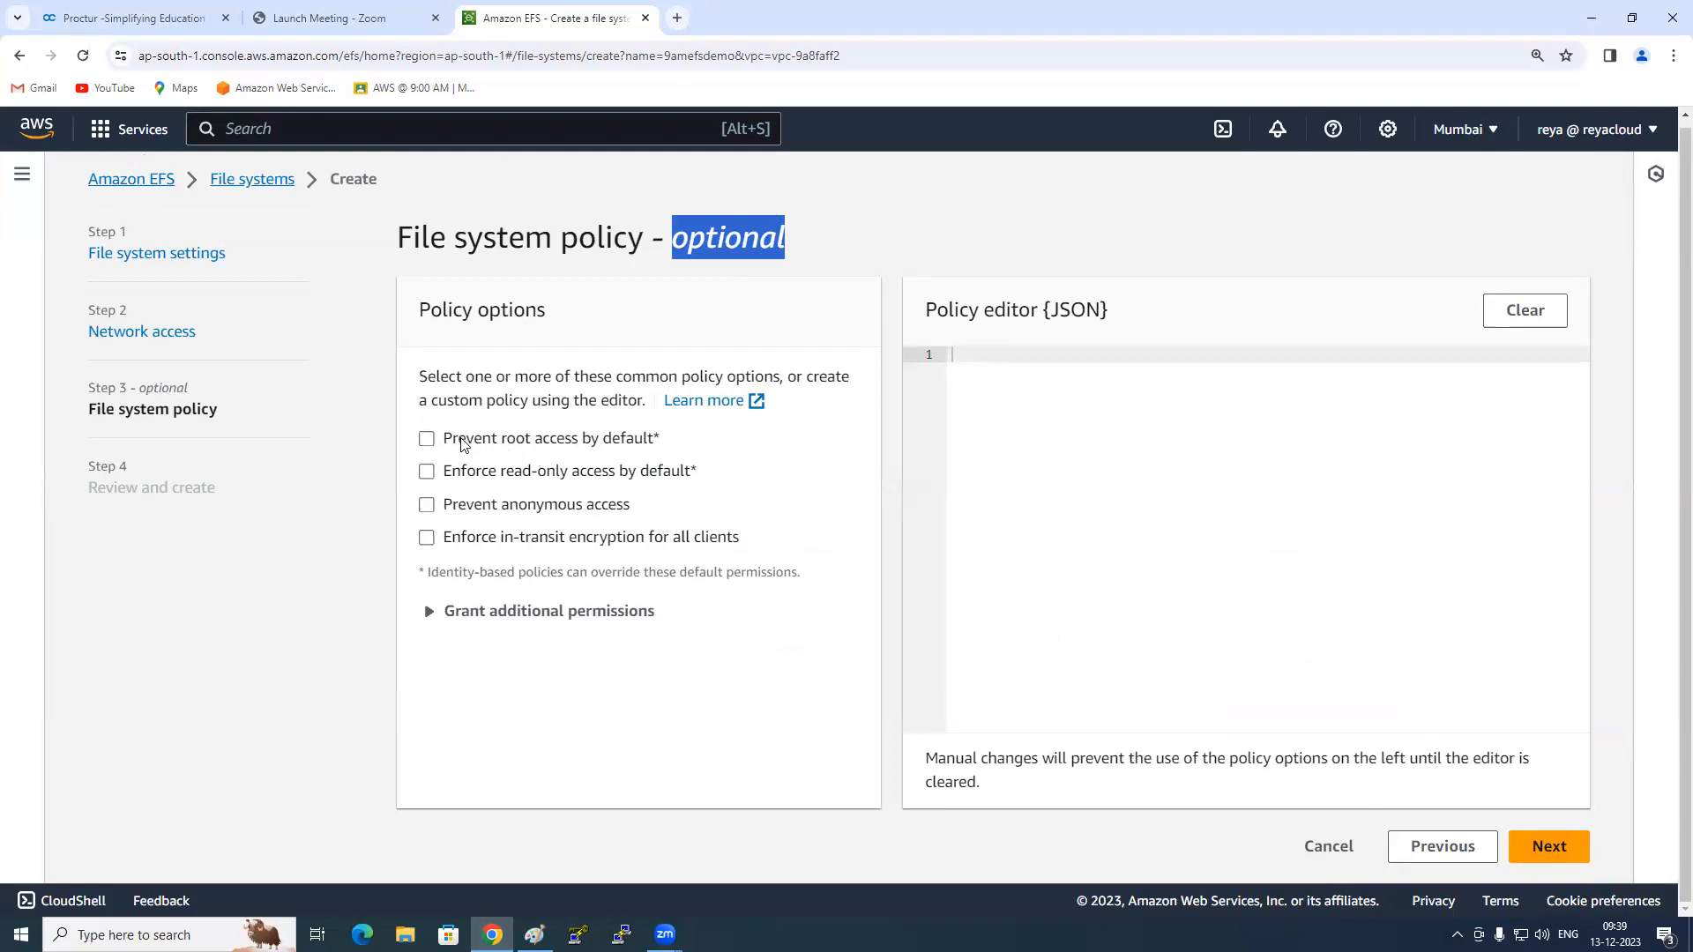
click(548, 445)
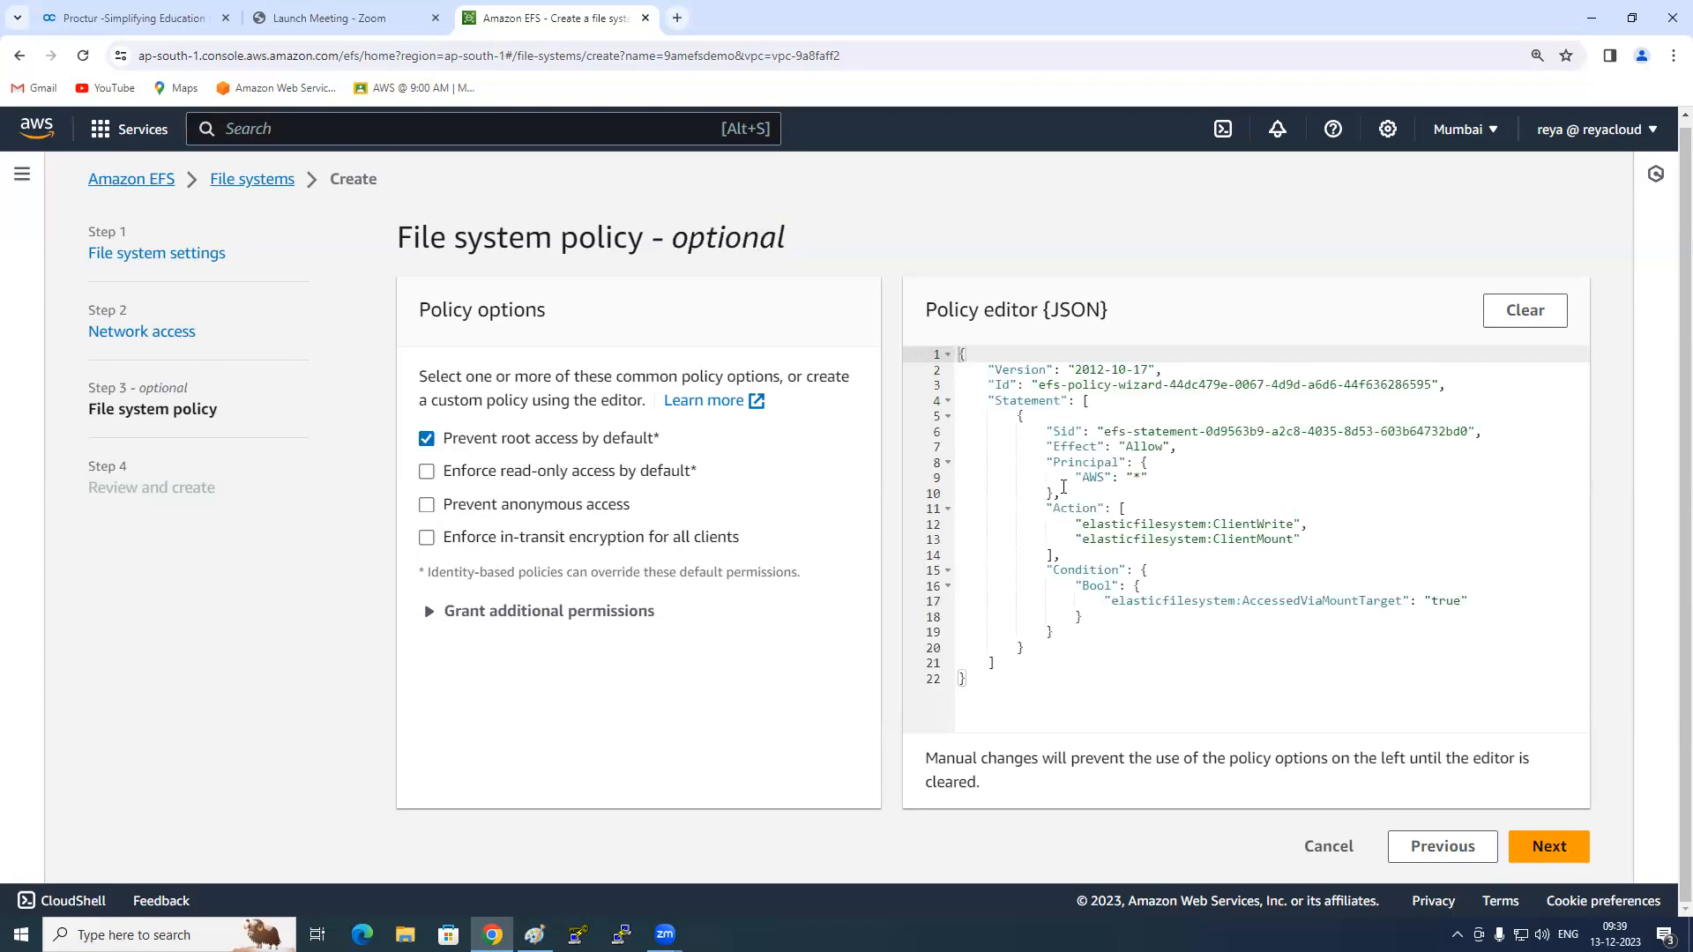
drag(1018, 415, 1116, 651)
click(1098, 571)
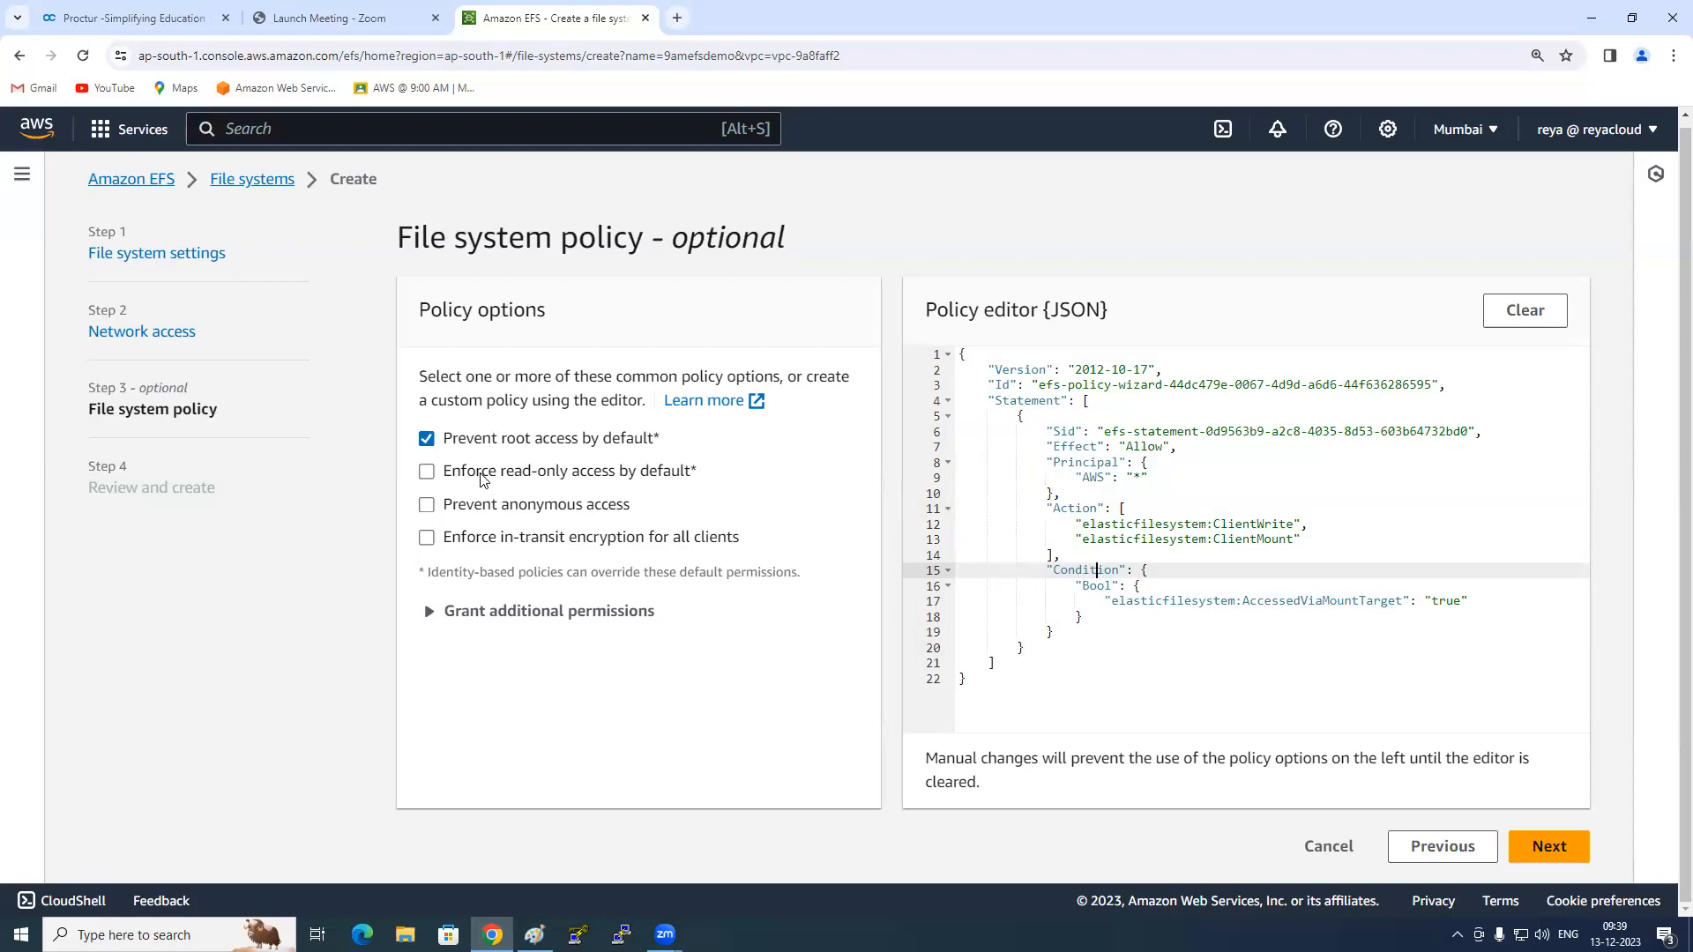
Step: Try the read-only access, anonymous access prevention and in-transit encryption policy options, and examine the generated JSON
click(483, 480)
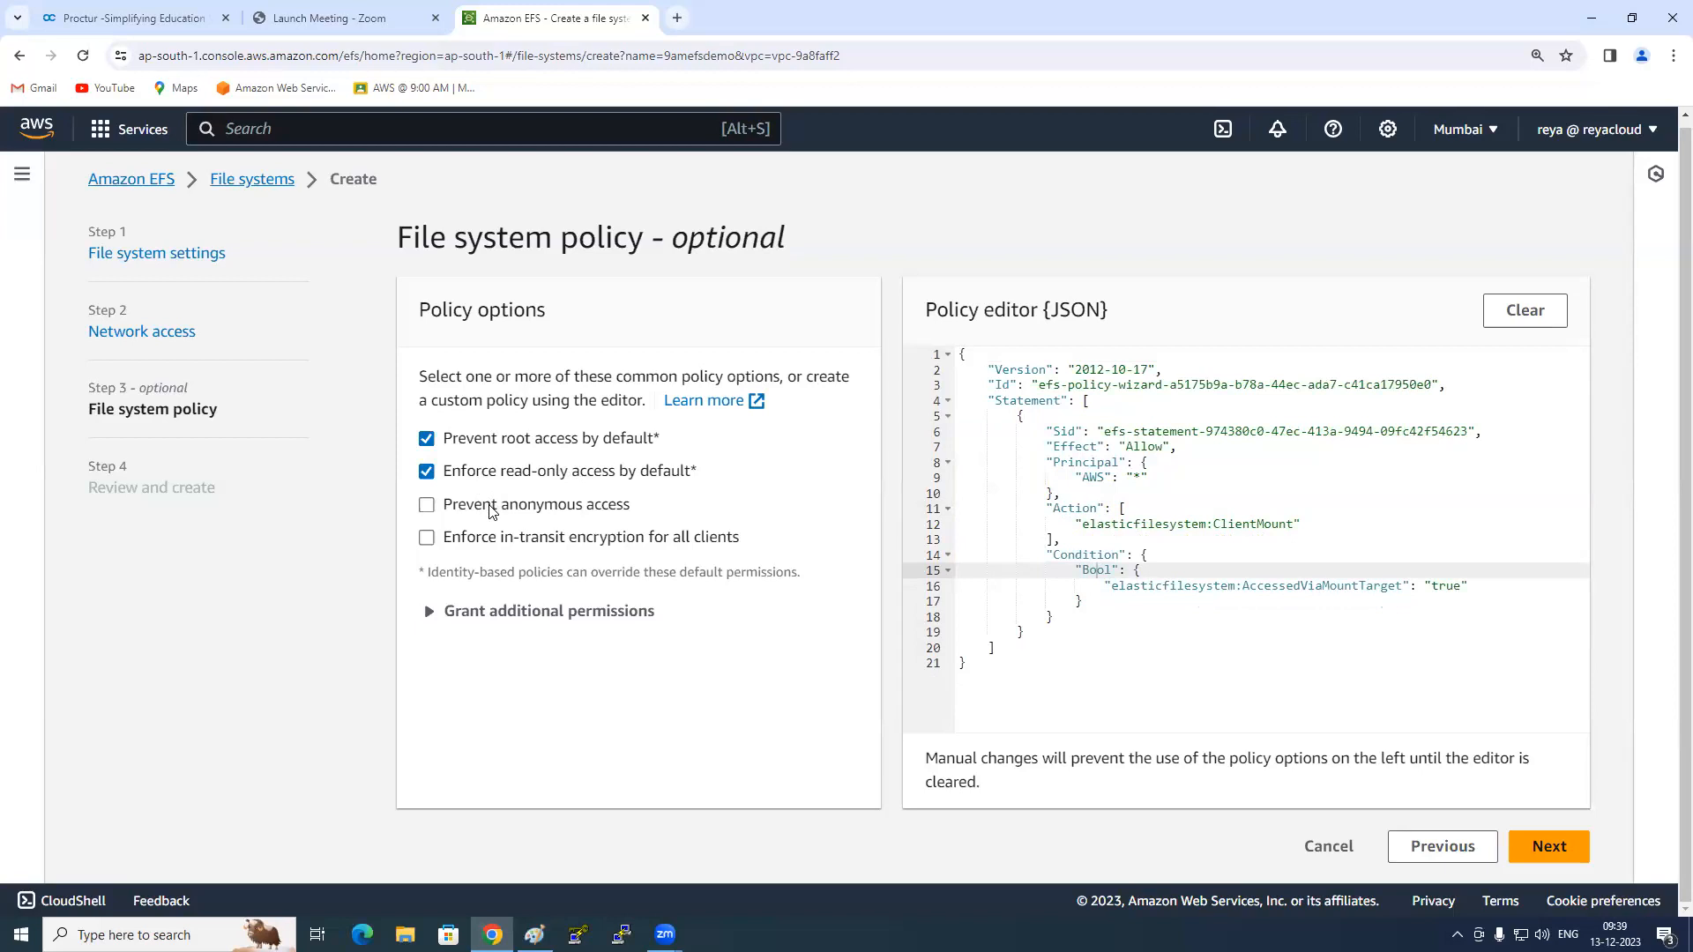
click(492, 510)
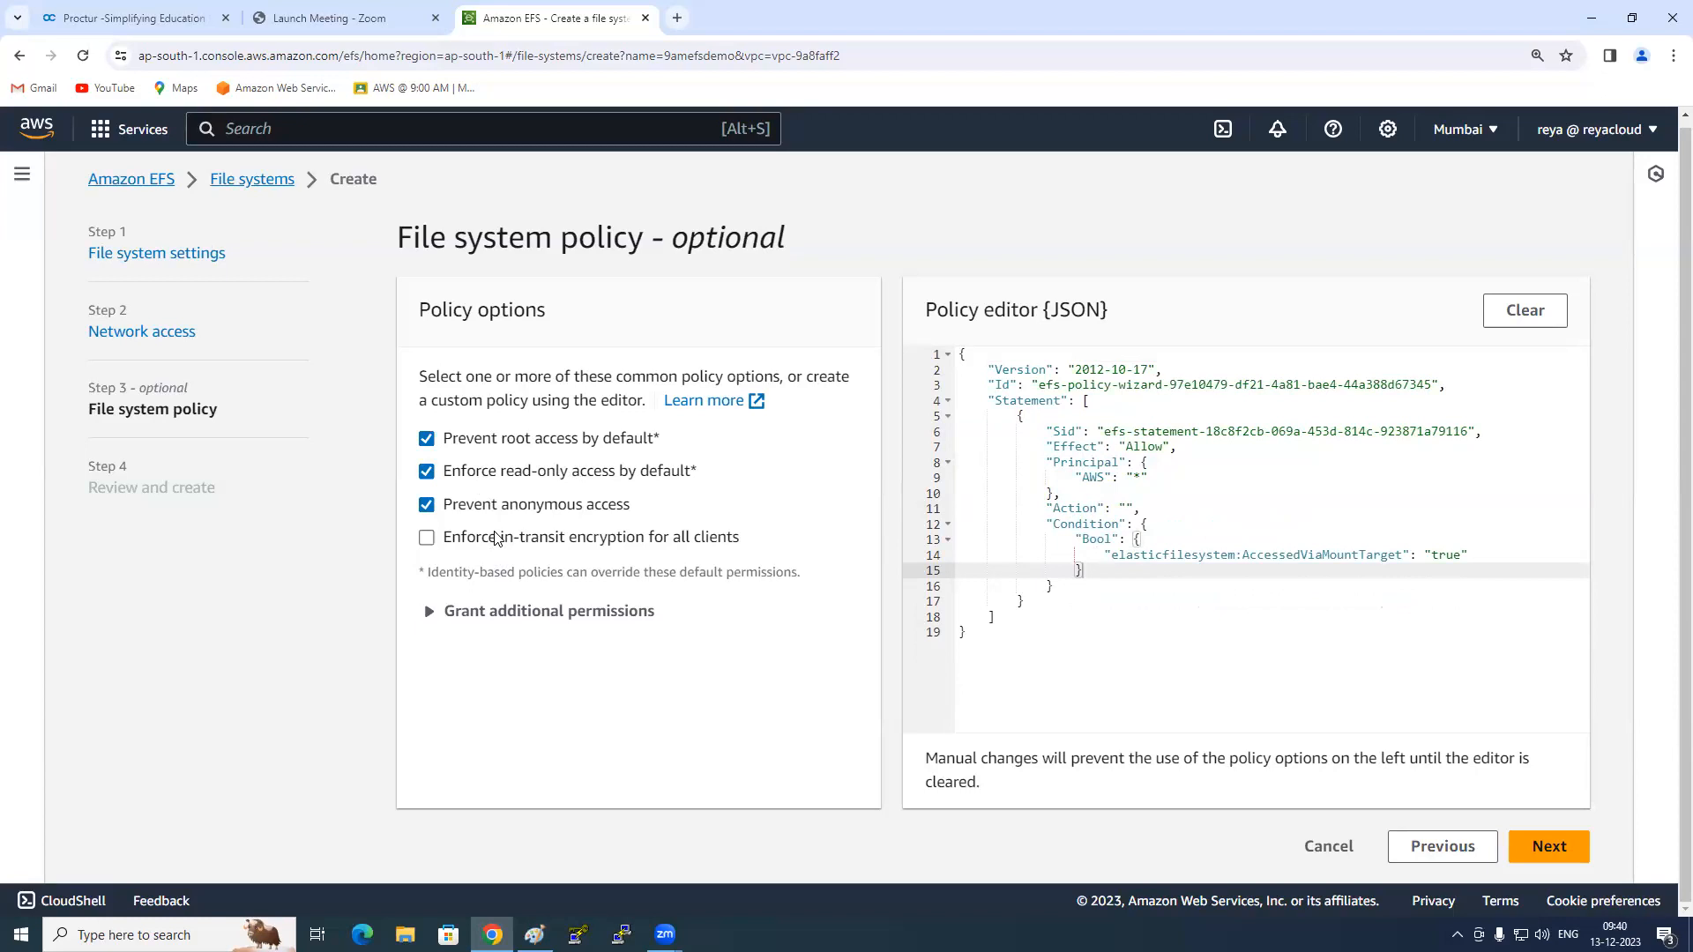
click(496, 540)
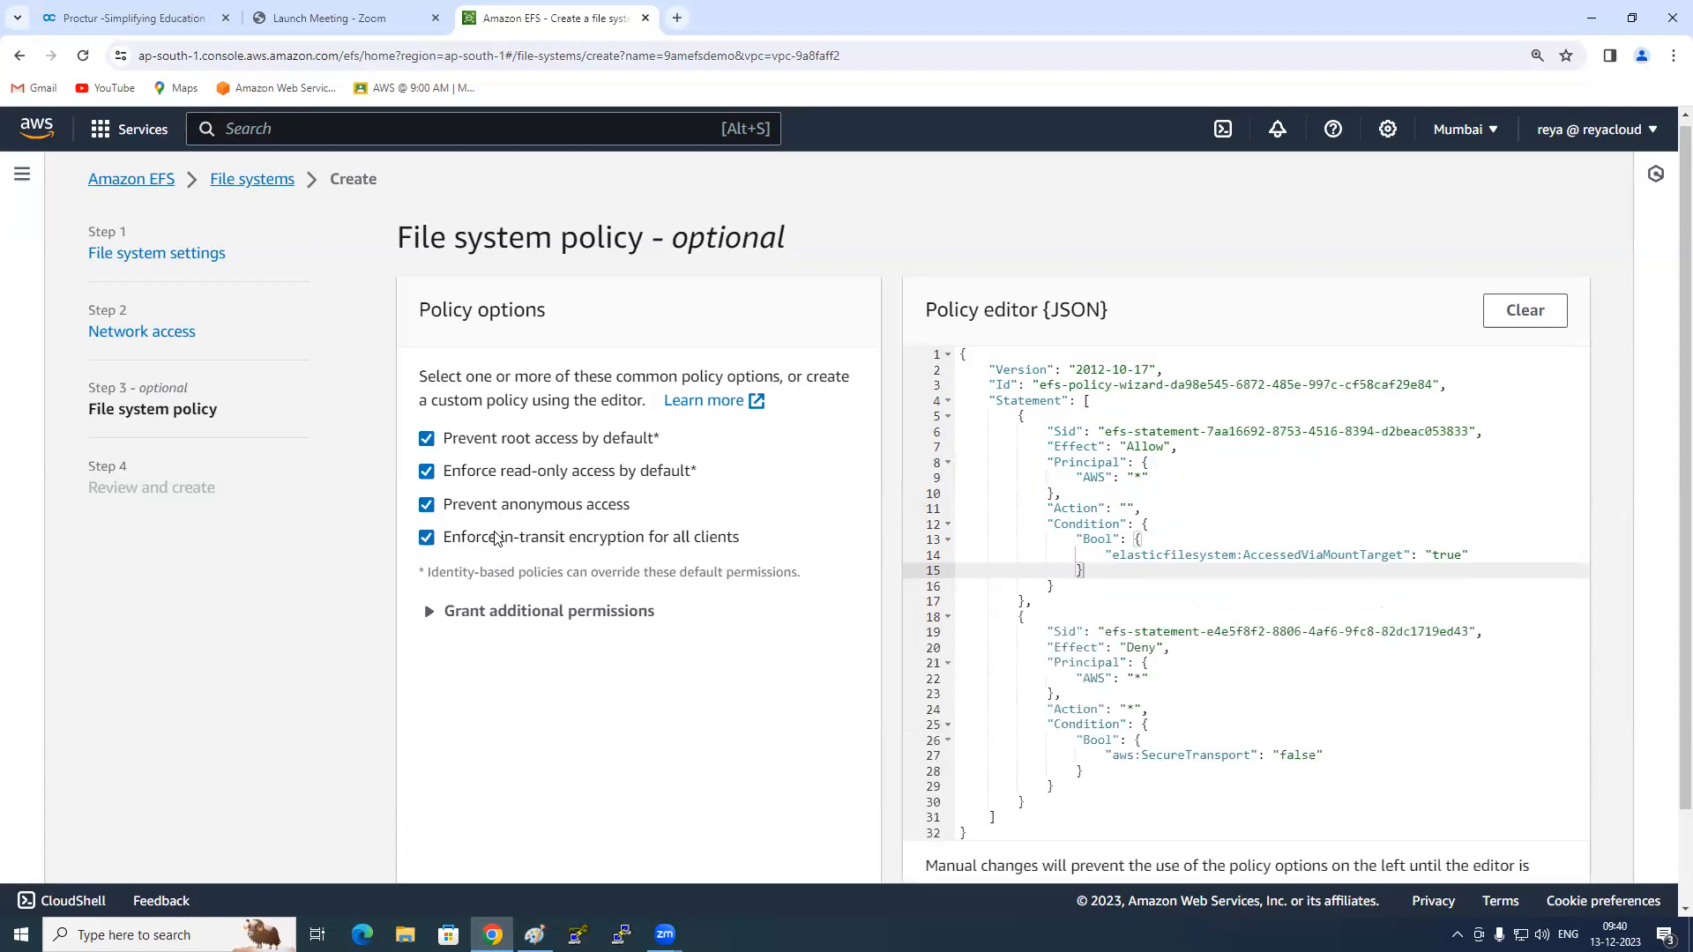
drag(1026, 416, 1150, 723)
click(1150, 632)
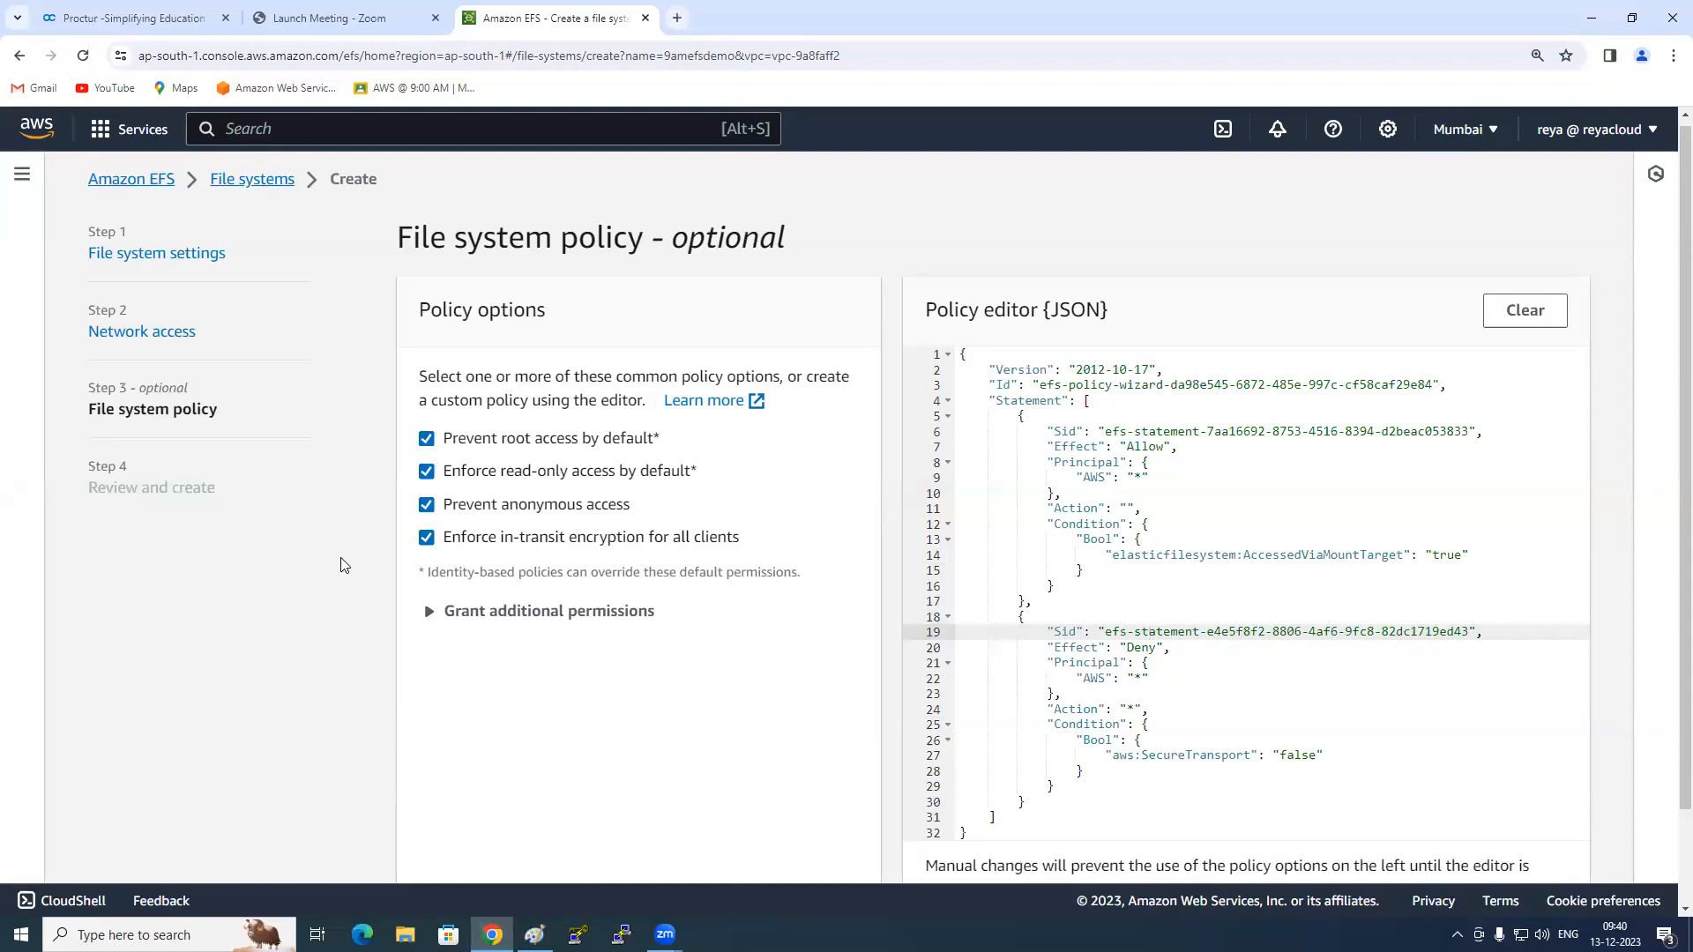
Step: Clear all four file system policy options and continue to the review page
click(427, 439)
click(428, 472)
click(427, 504)
click(424, 534)
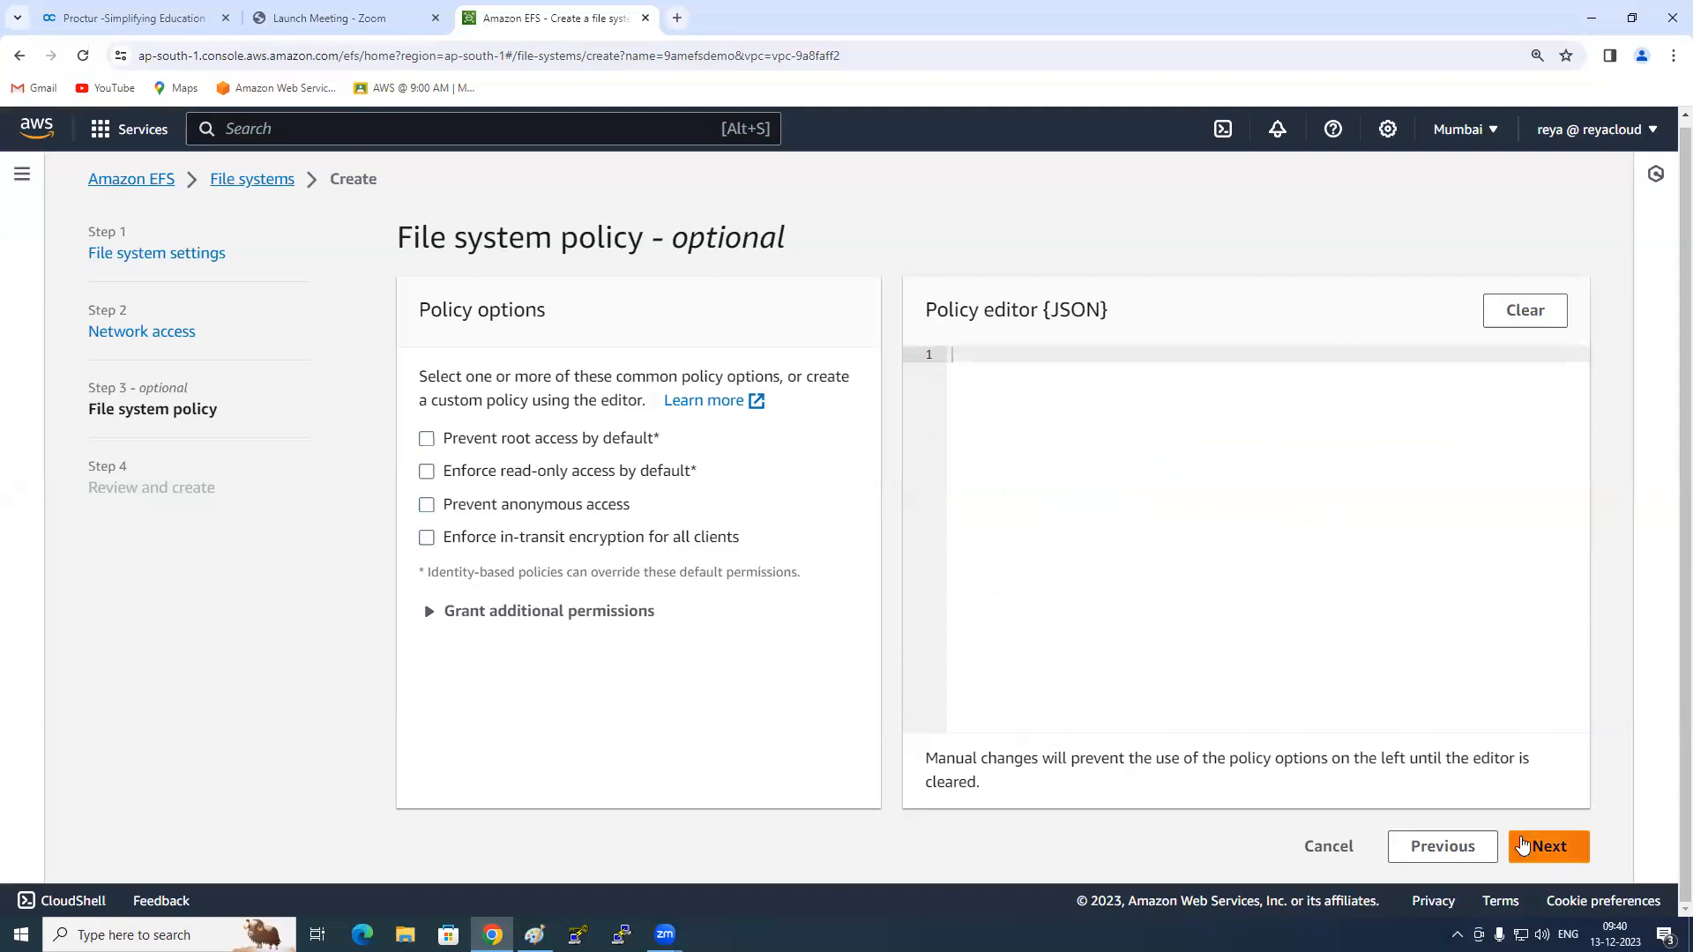
click(1536, 849)
Step: Review the file system summary and cancel the creation
scroll(901, 680, down, 10)
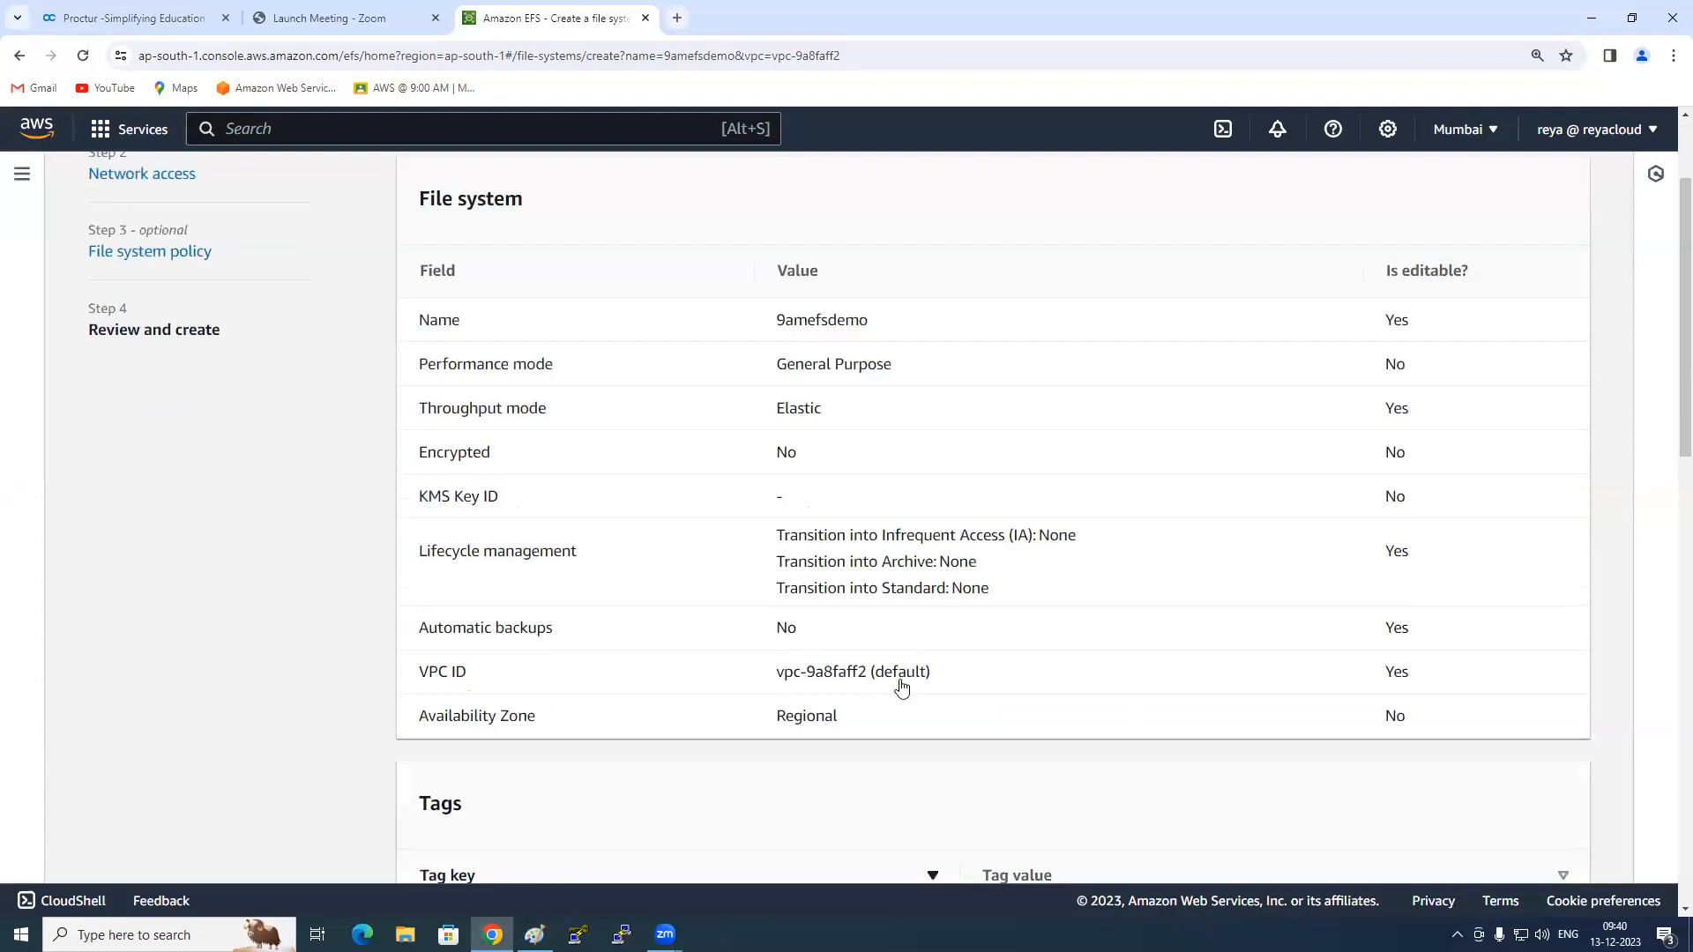
scroll(901, 679, down, 3)
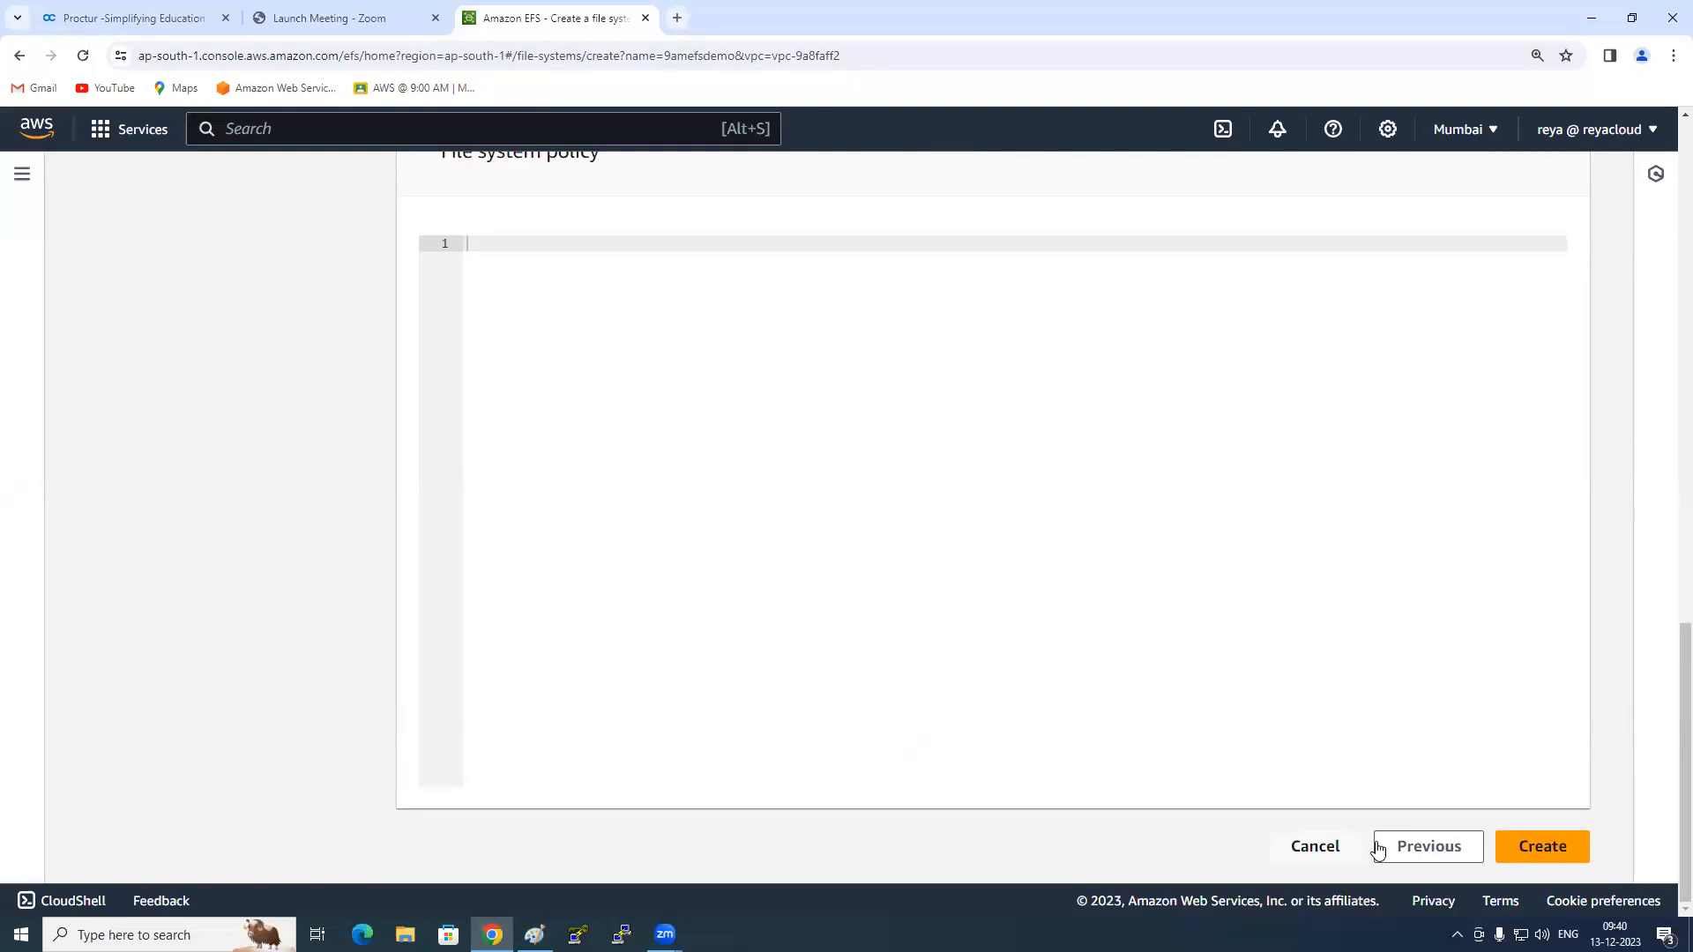
click(1326, 847)
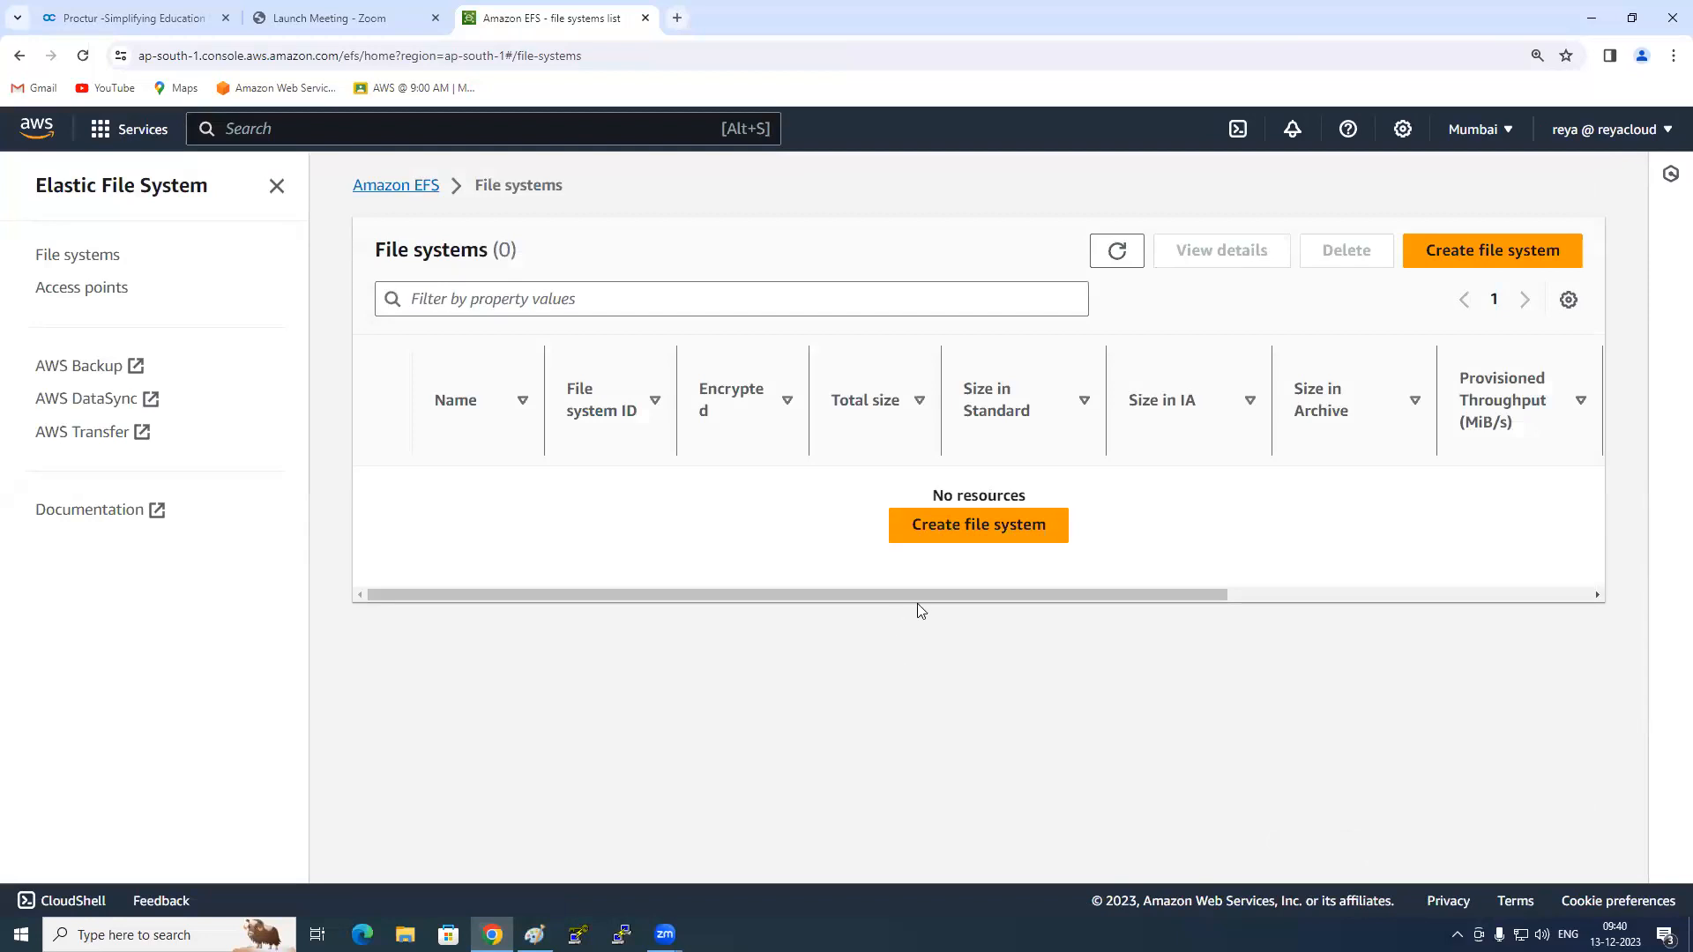
Step: Start a new file system named 9amefsdemo in the default VPC and open its custom settings
click(932, 540)
click(745, 494)
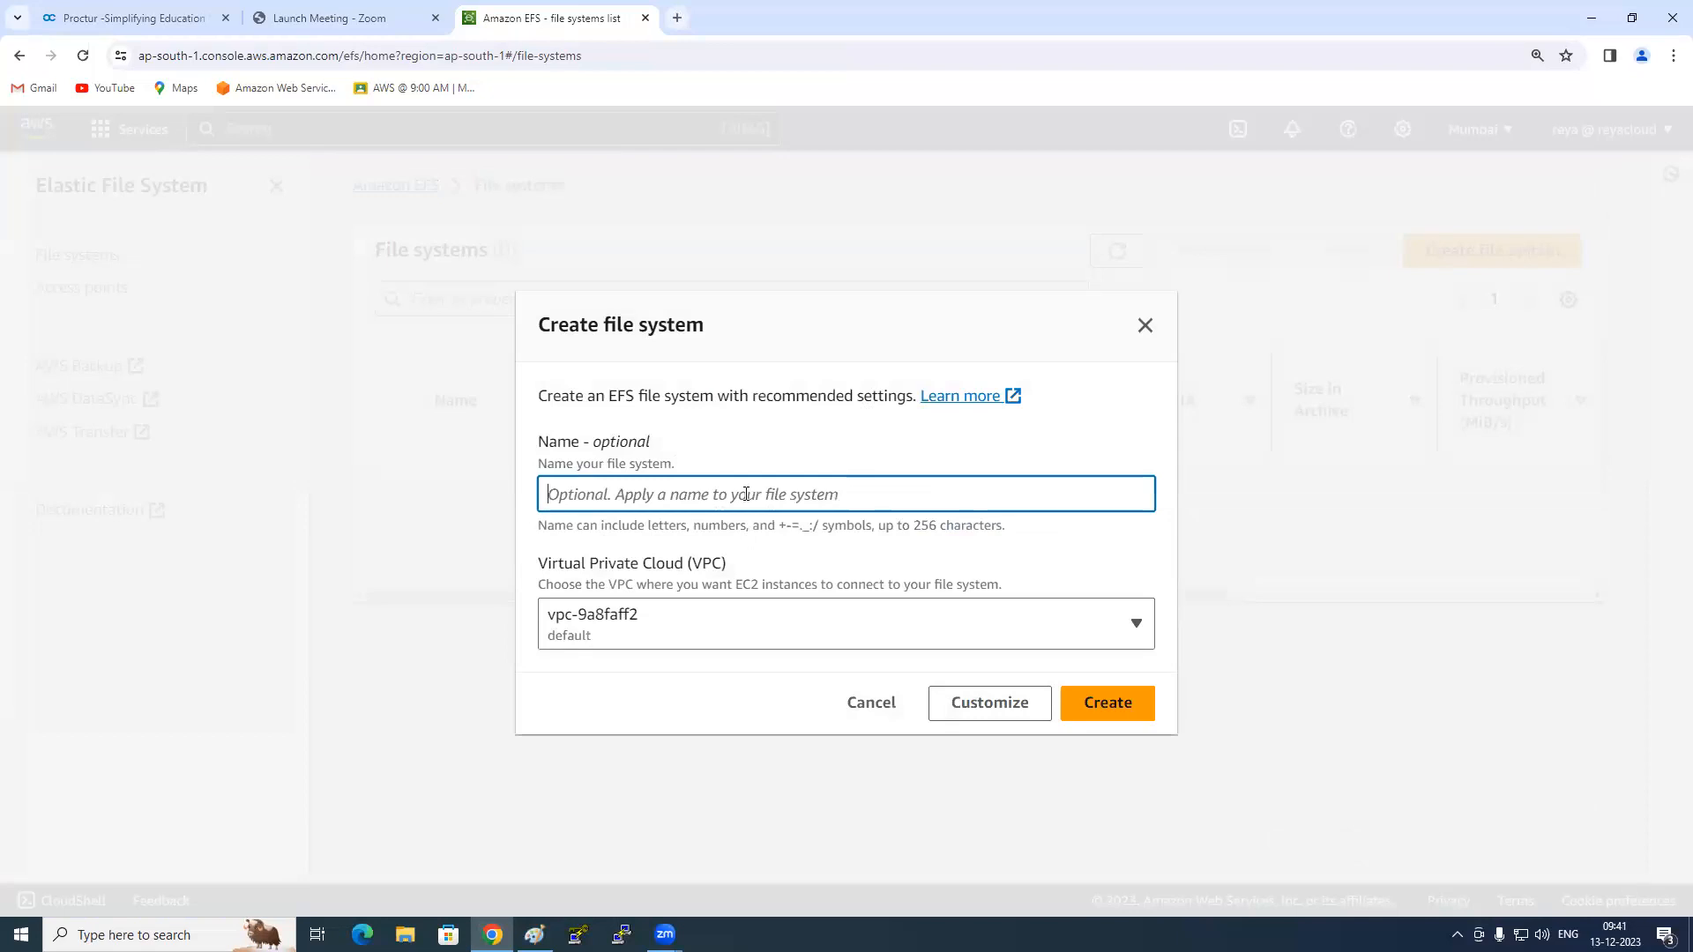
text(9)
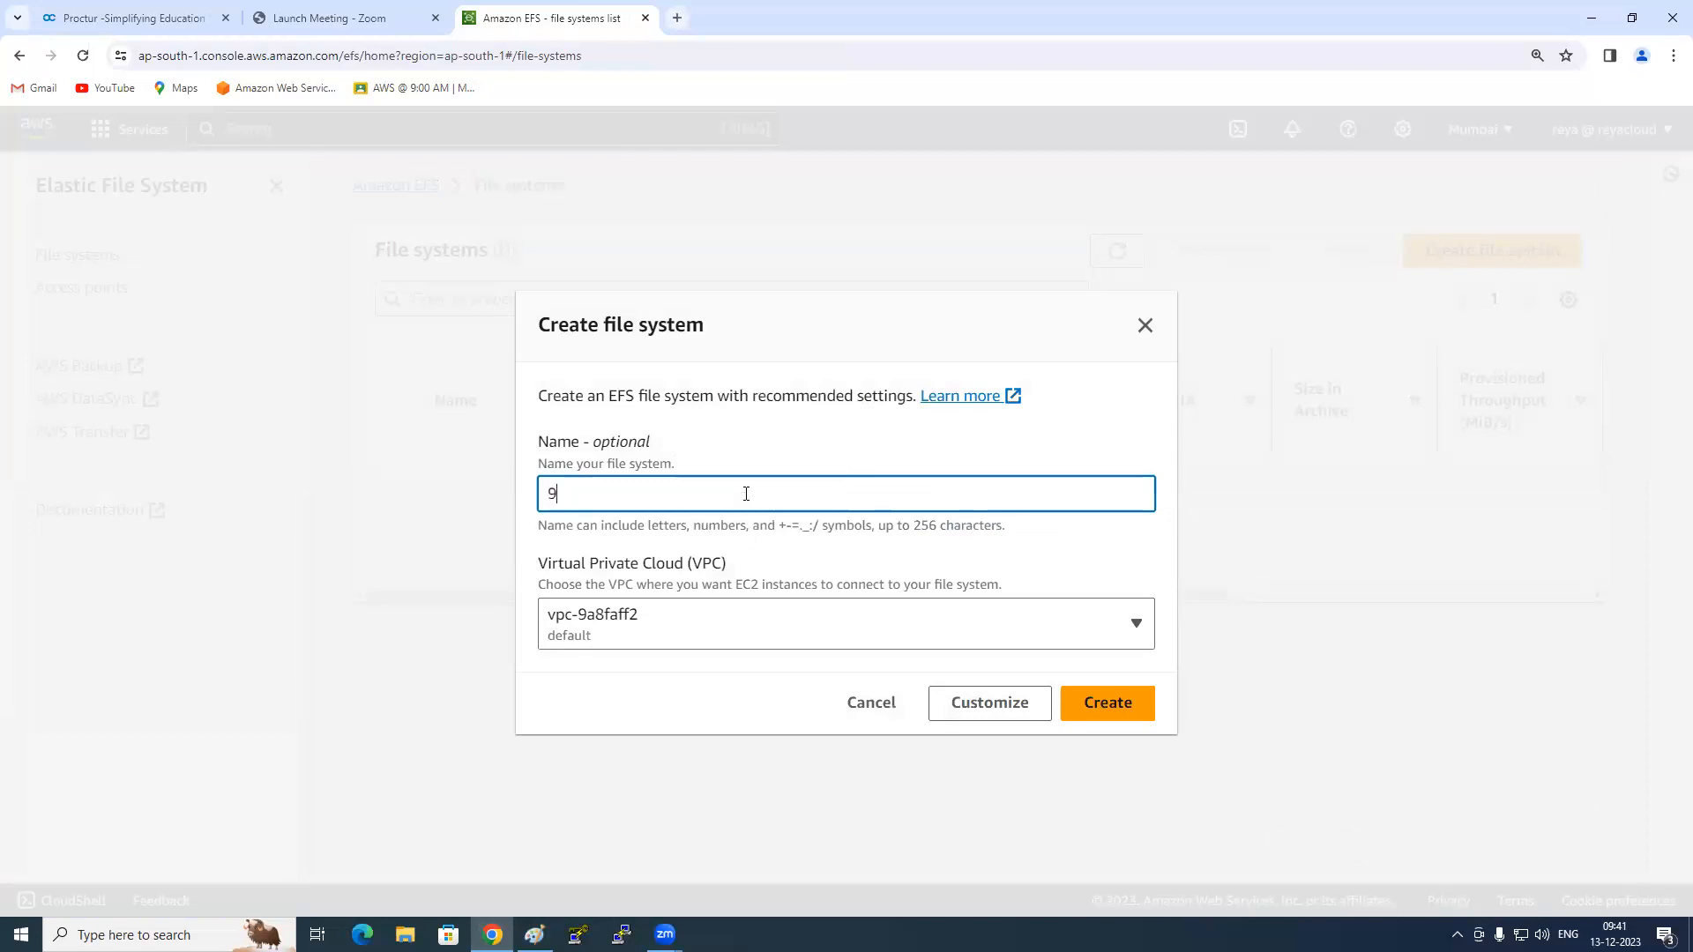
text(amefsdemo)
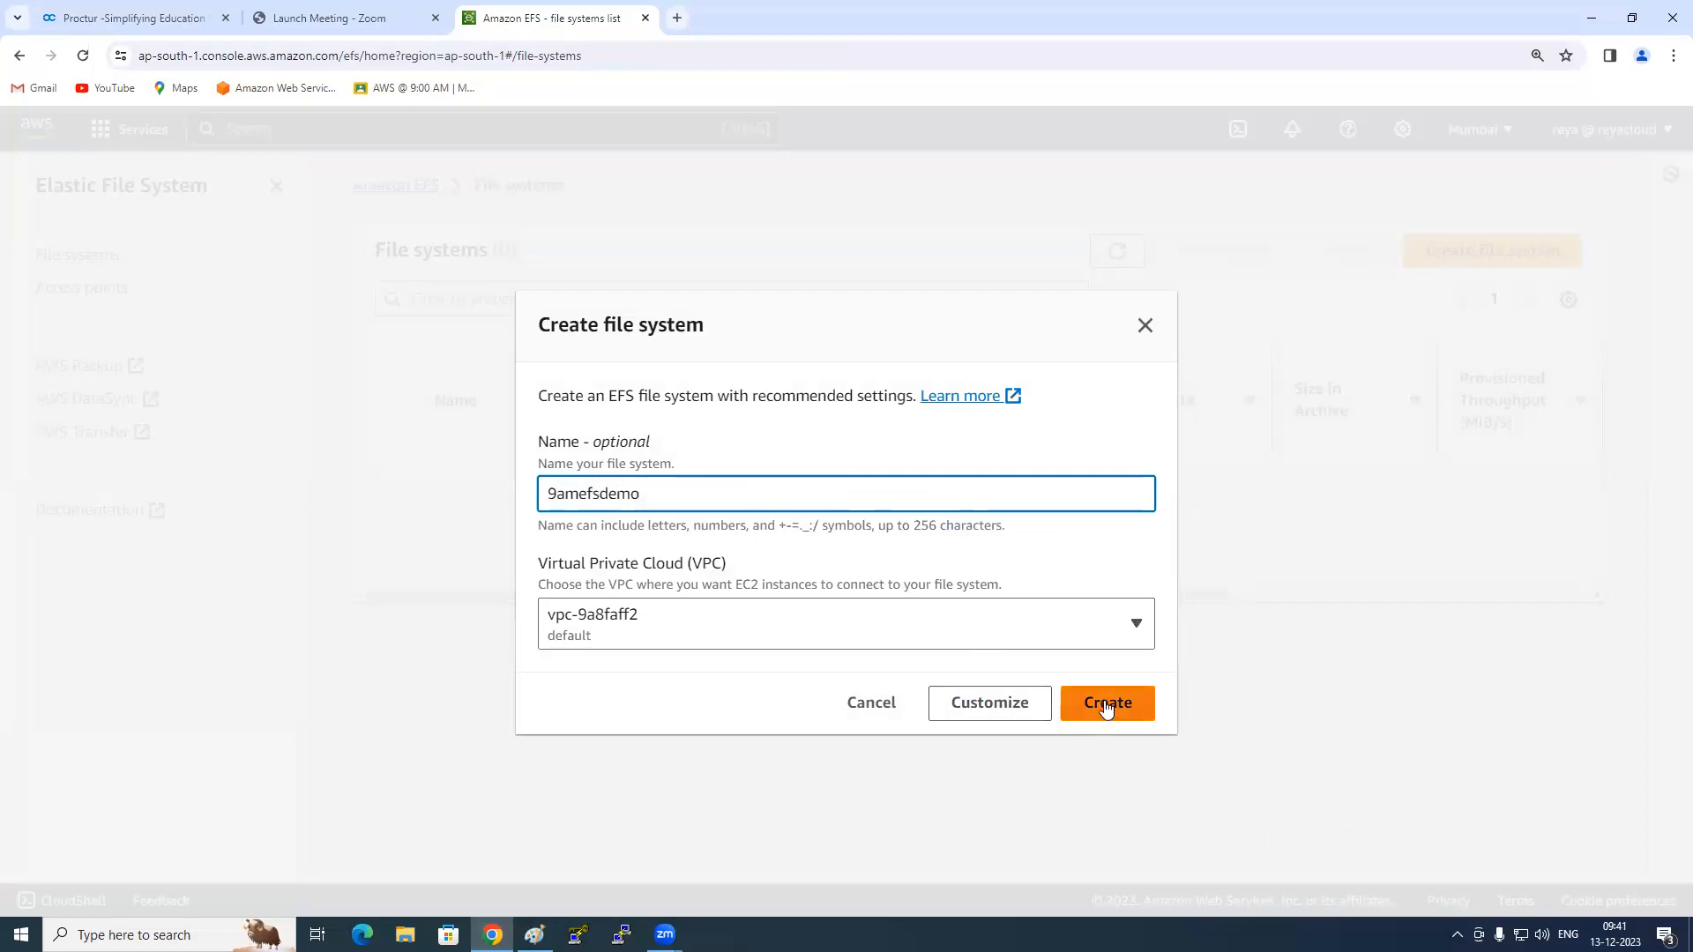
click(1034, 721)
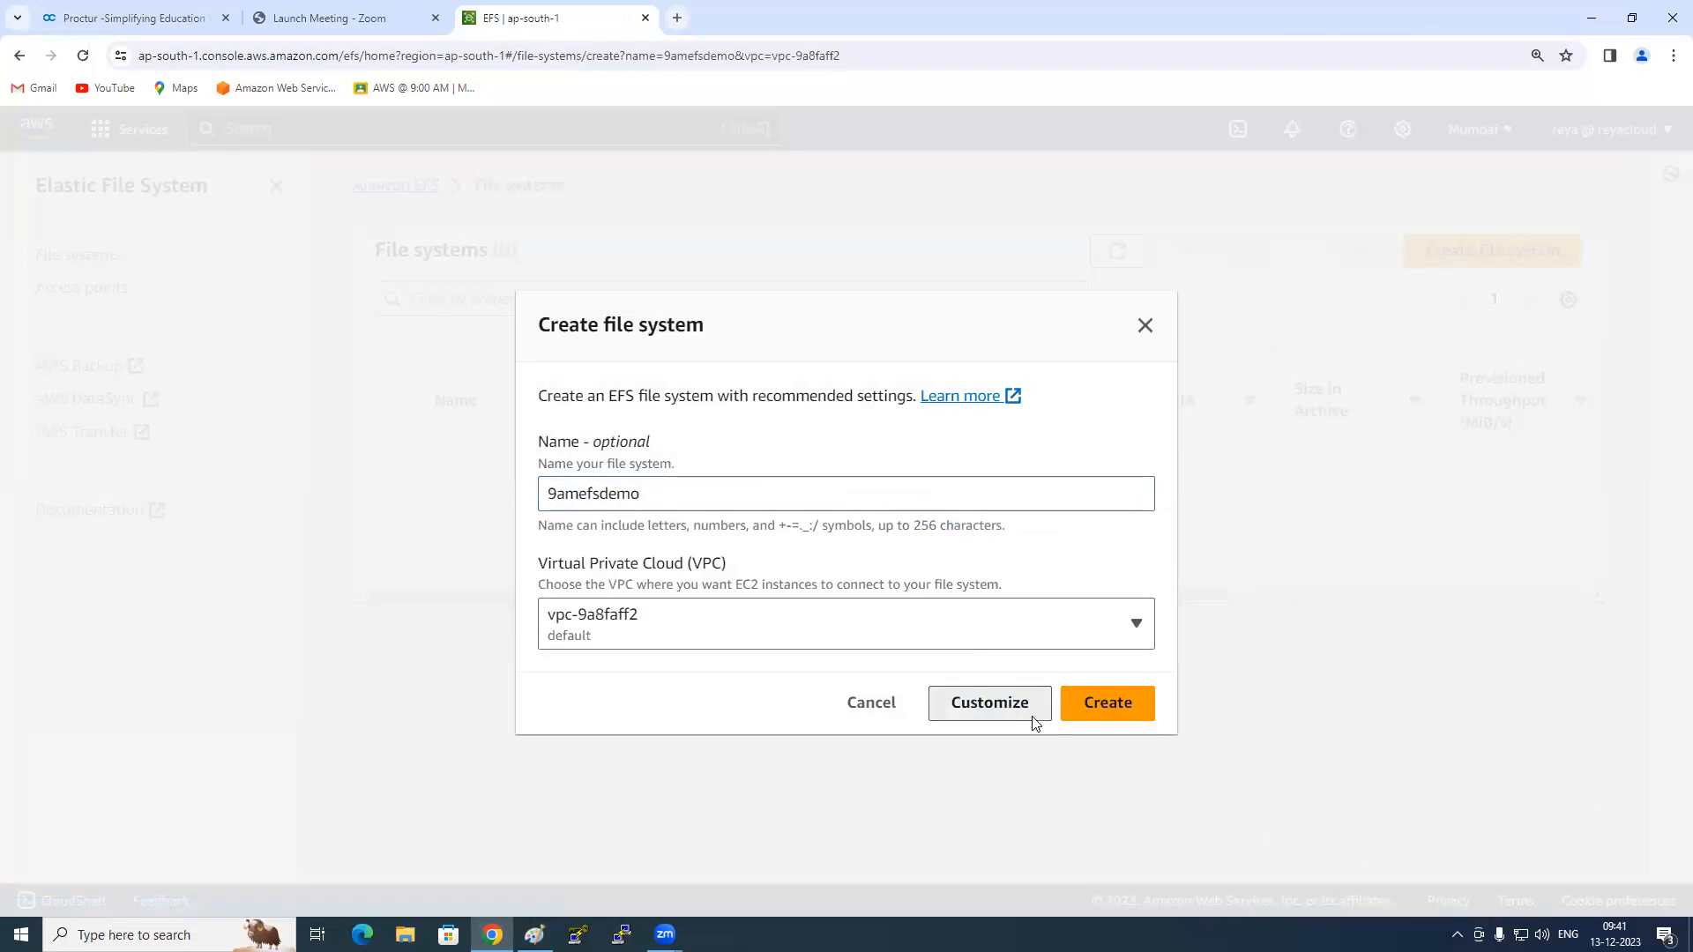
Step: Disable automatic backups and set the transitions into Infrequent Access and Archive to None
scroll(472, 384, down, 2)
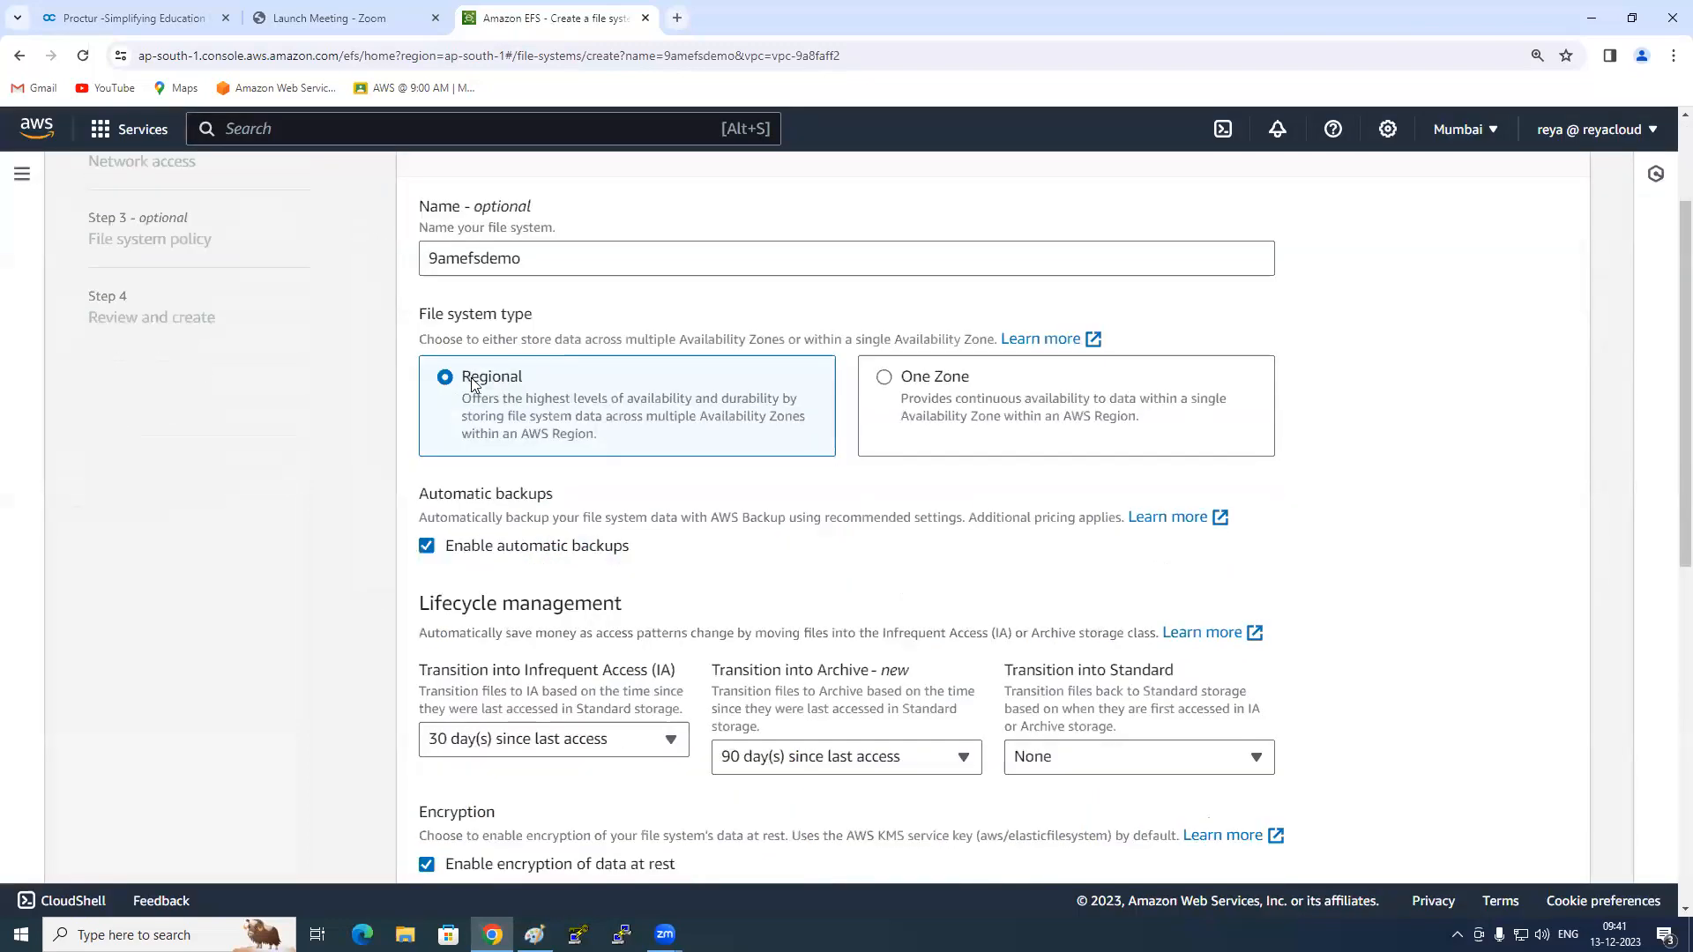
click(426, 547)
scroll(432, 554, down, 3)
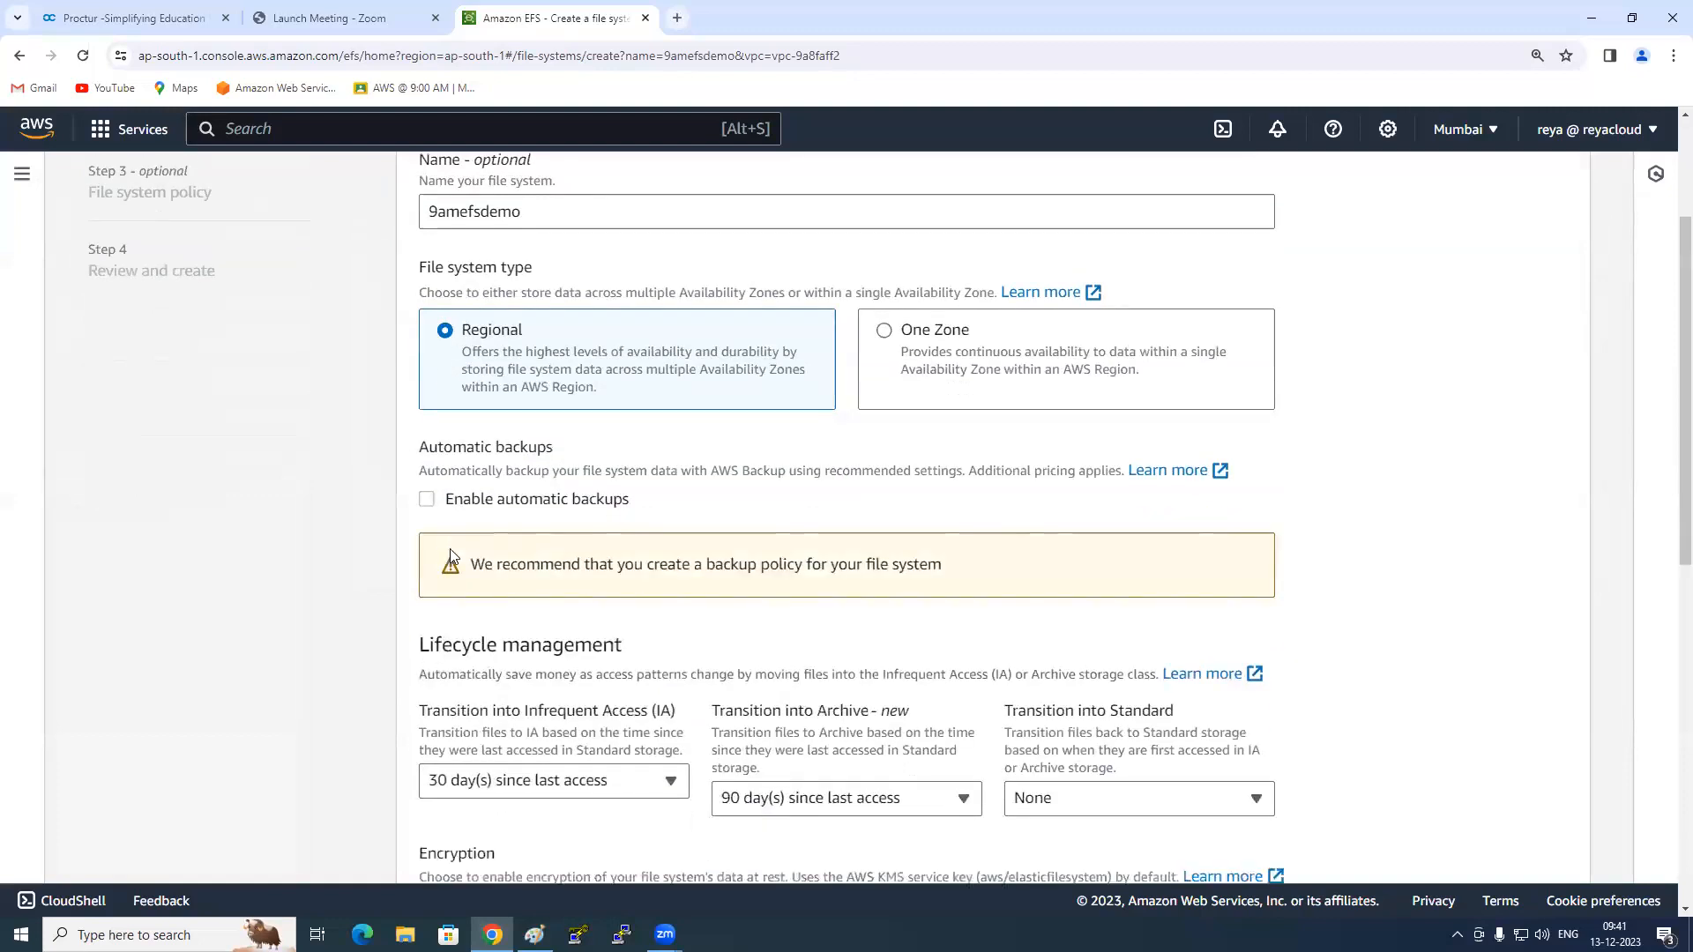
click(509, 565)
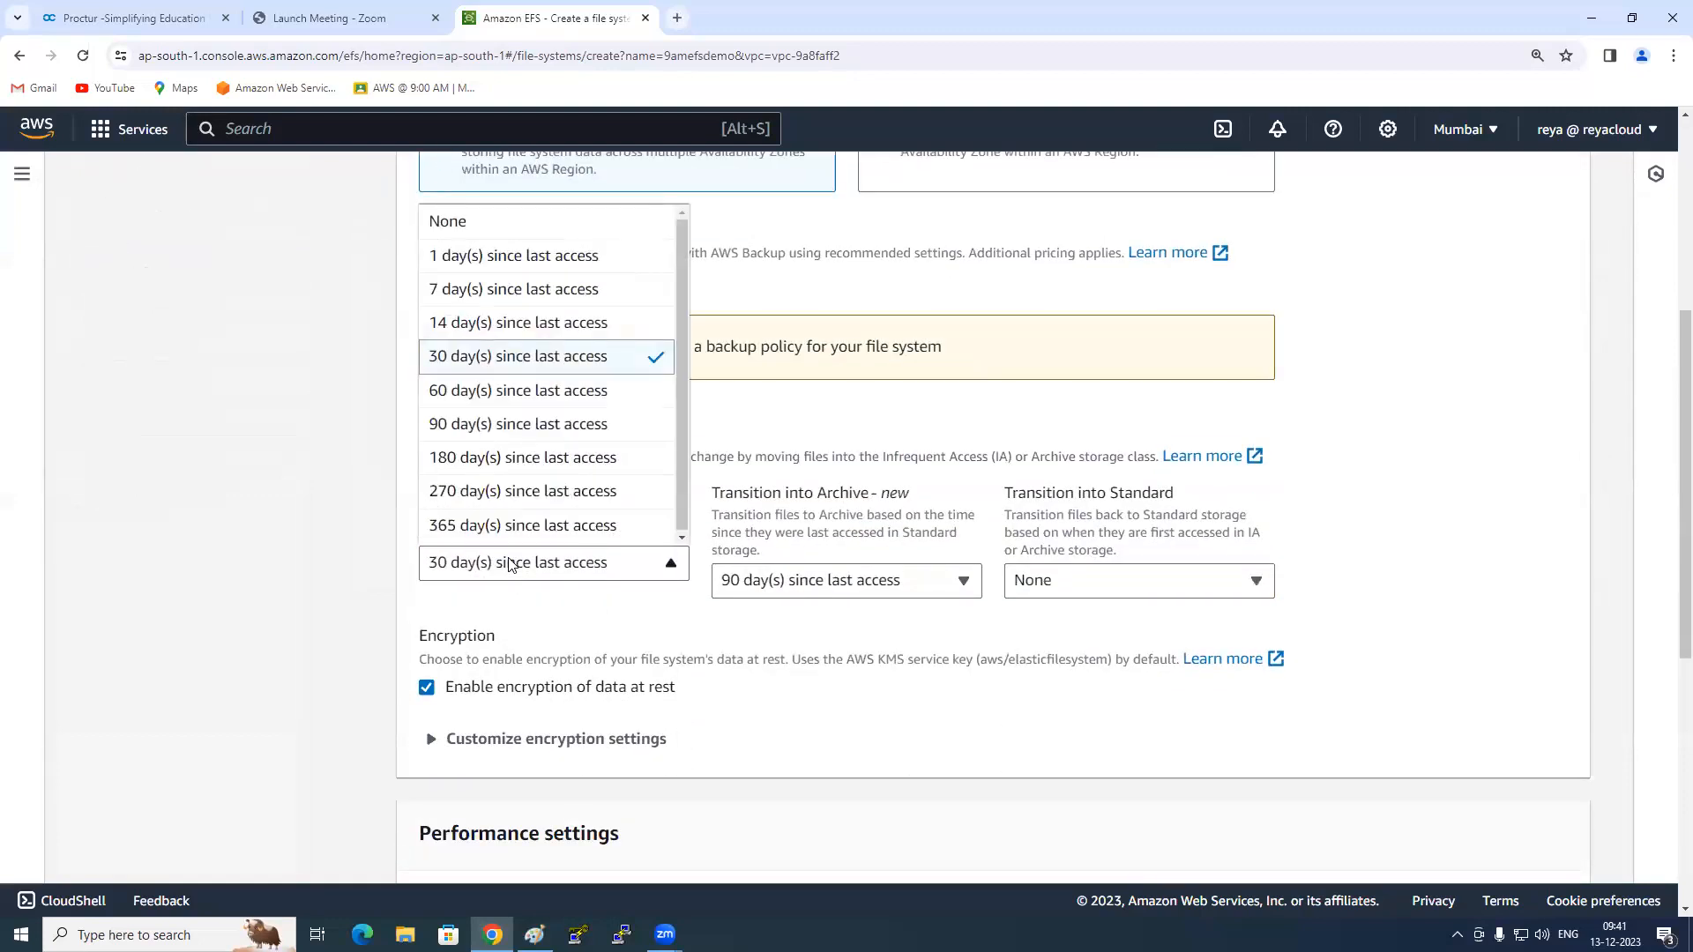
click(491, 222)
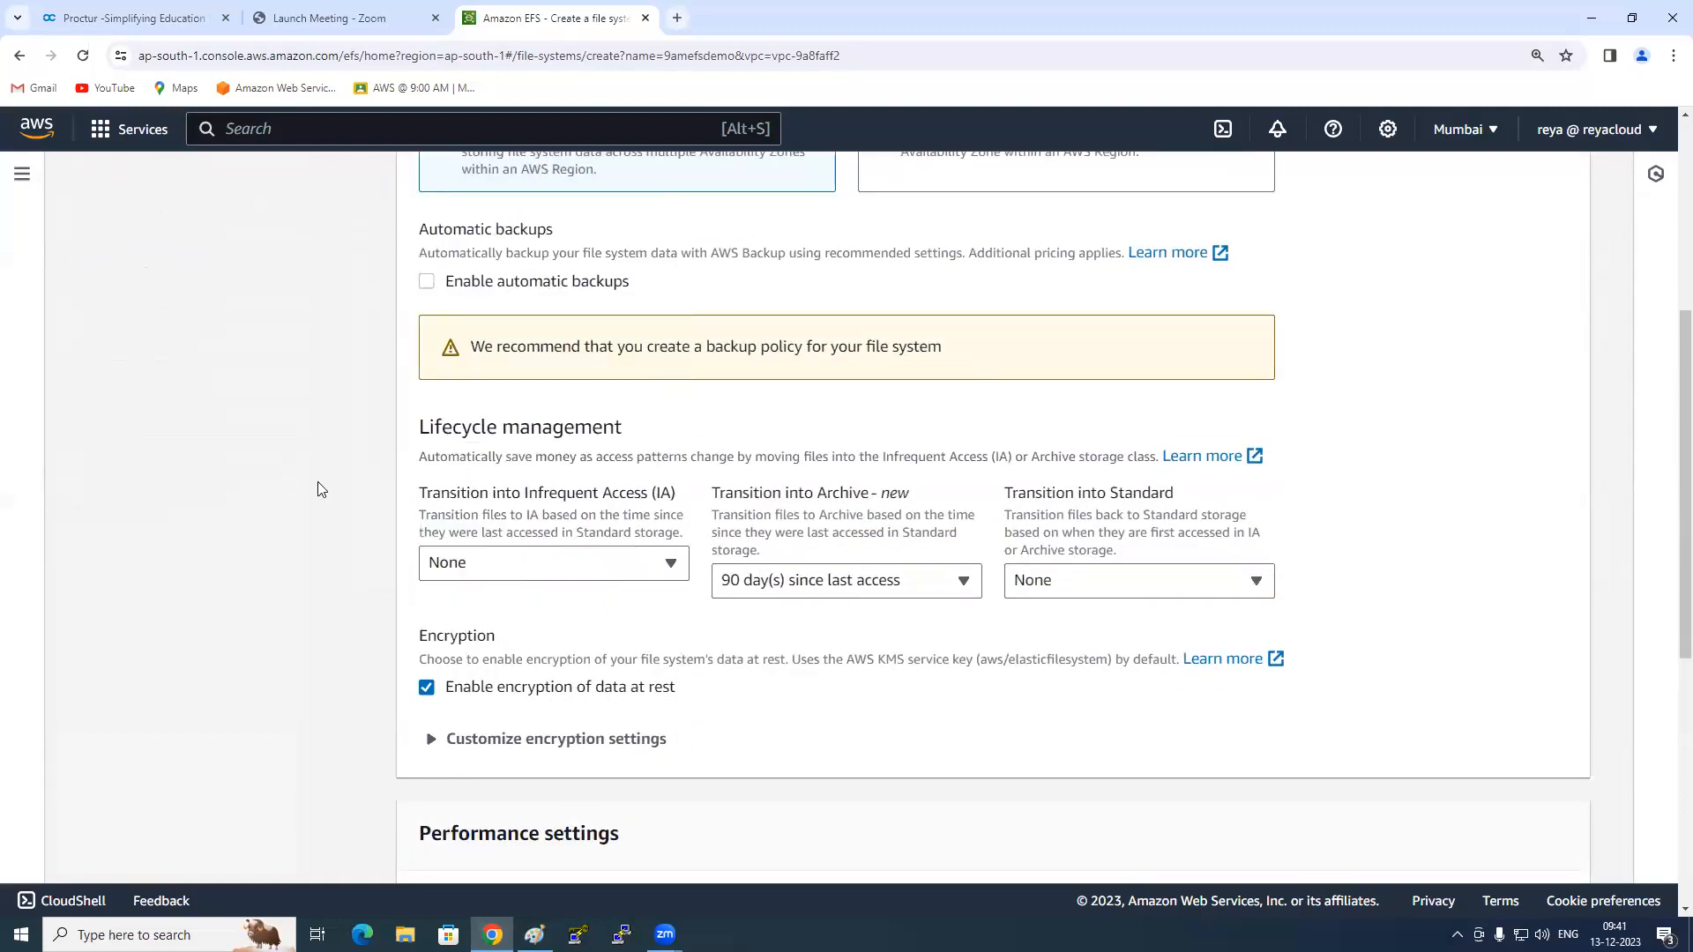
click(892, 577)
click(775, 247)
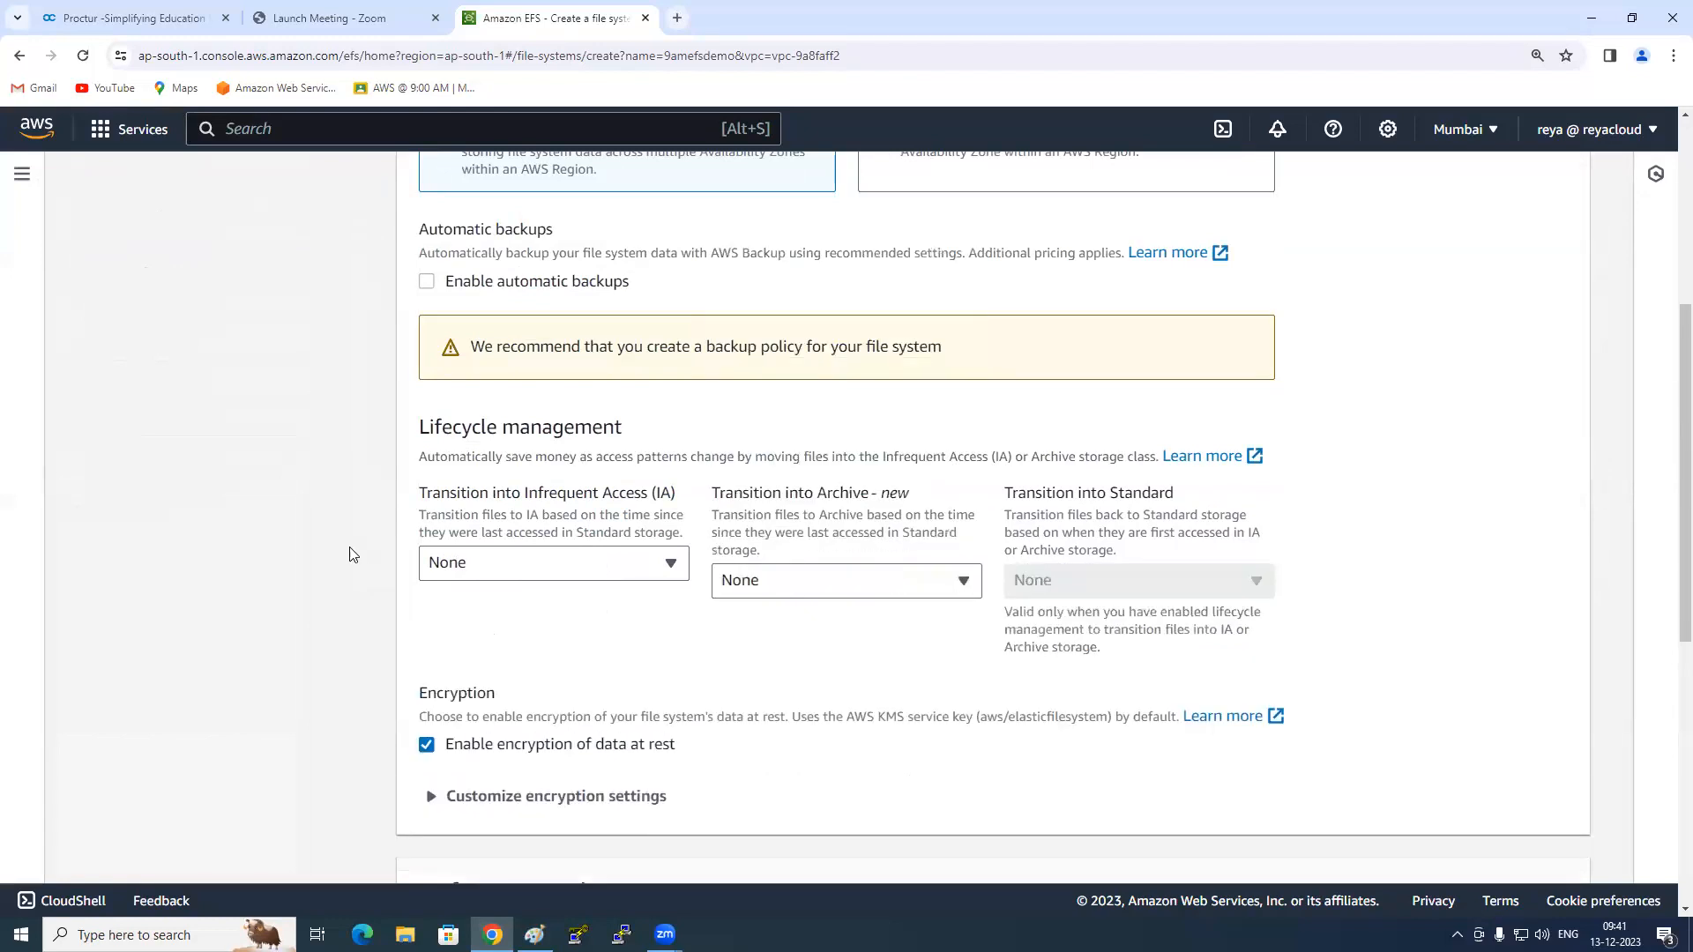
Step: Disable encryption of data at rest and continue to the network access settings
scroll(378, 624, down, 3)
click(427, 482)
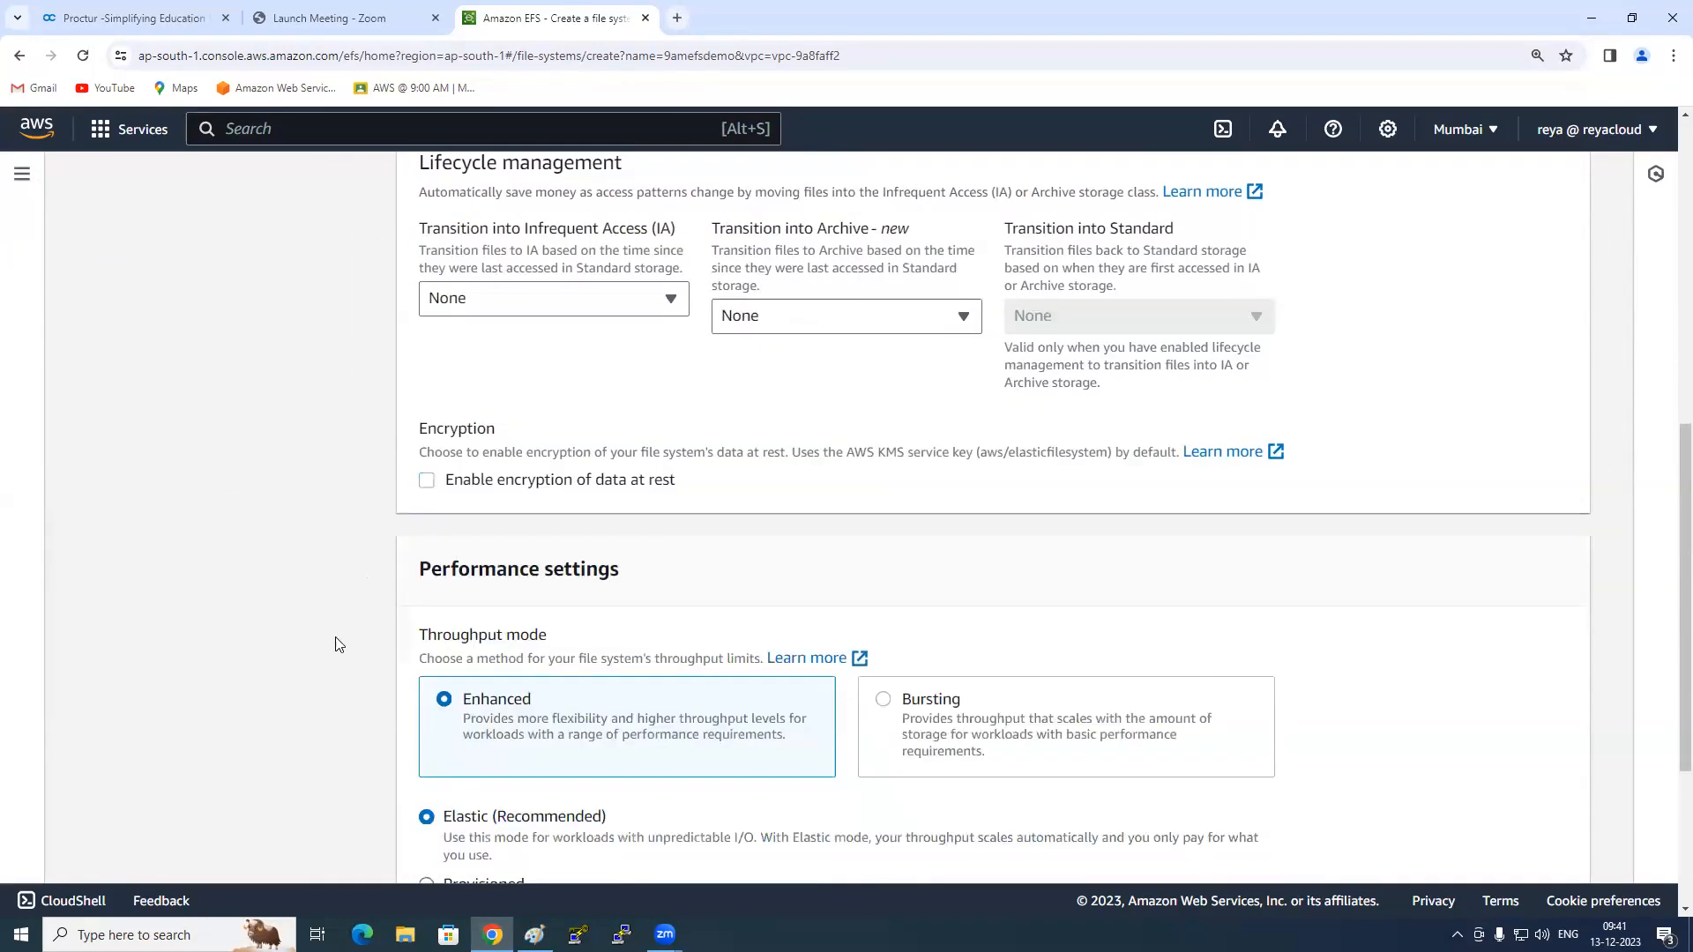
scroll(335, 643, down, 3)
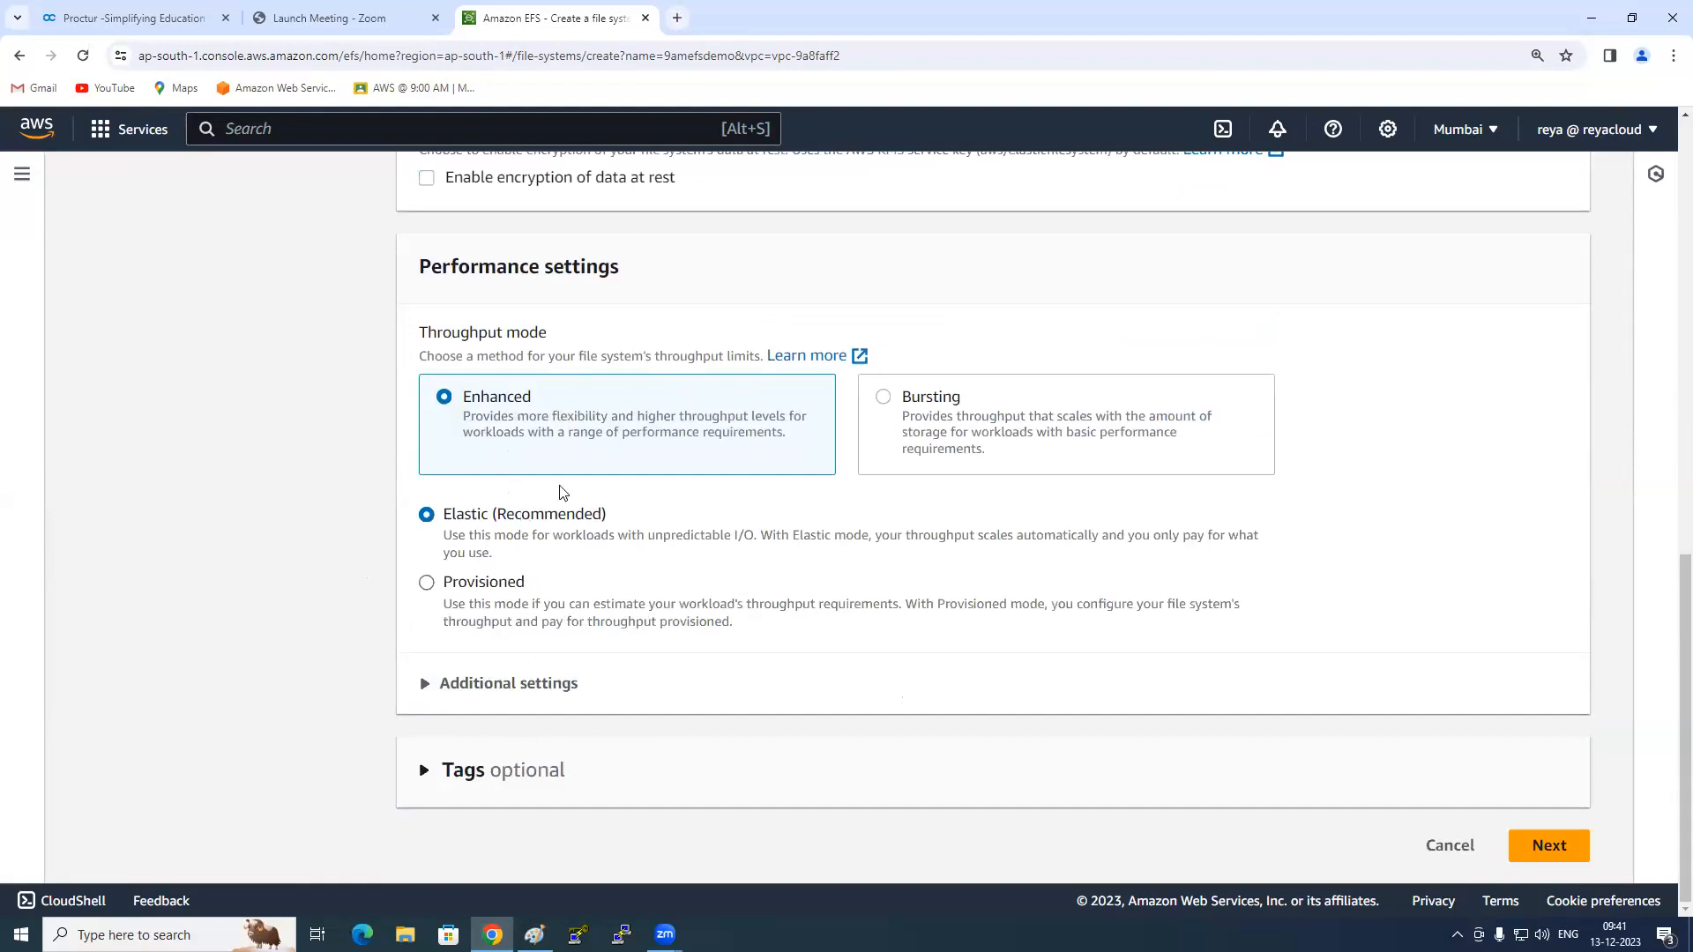
click(1579, 850)
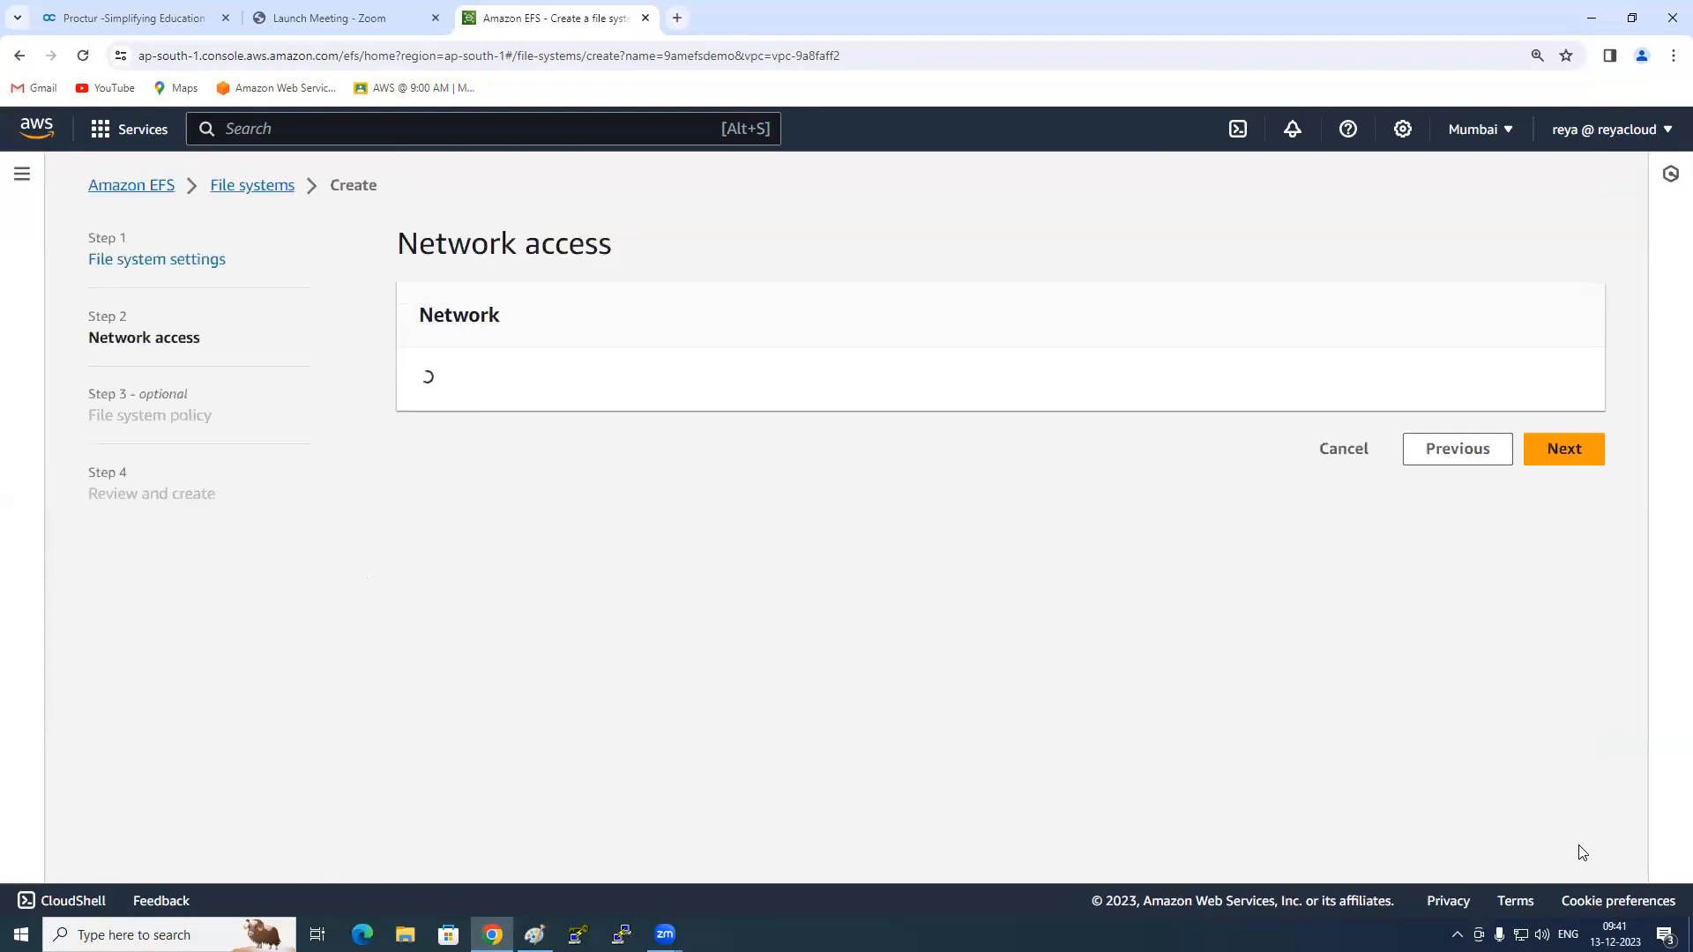
Step: Remove the mount target for availability zone ap-south-1c
scroll(858, 615, down, 3)
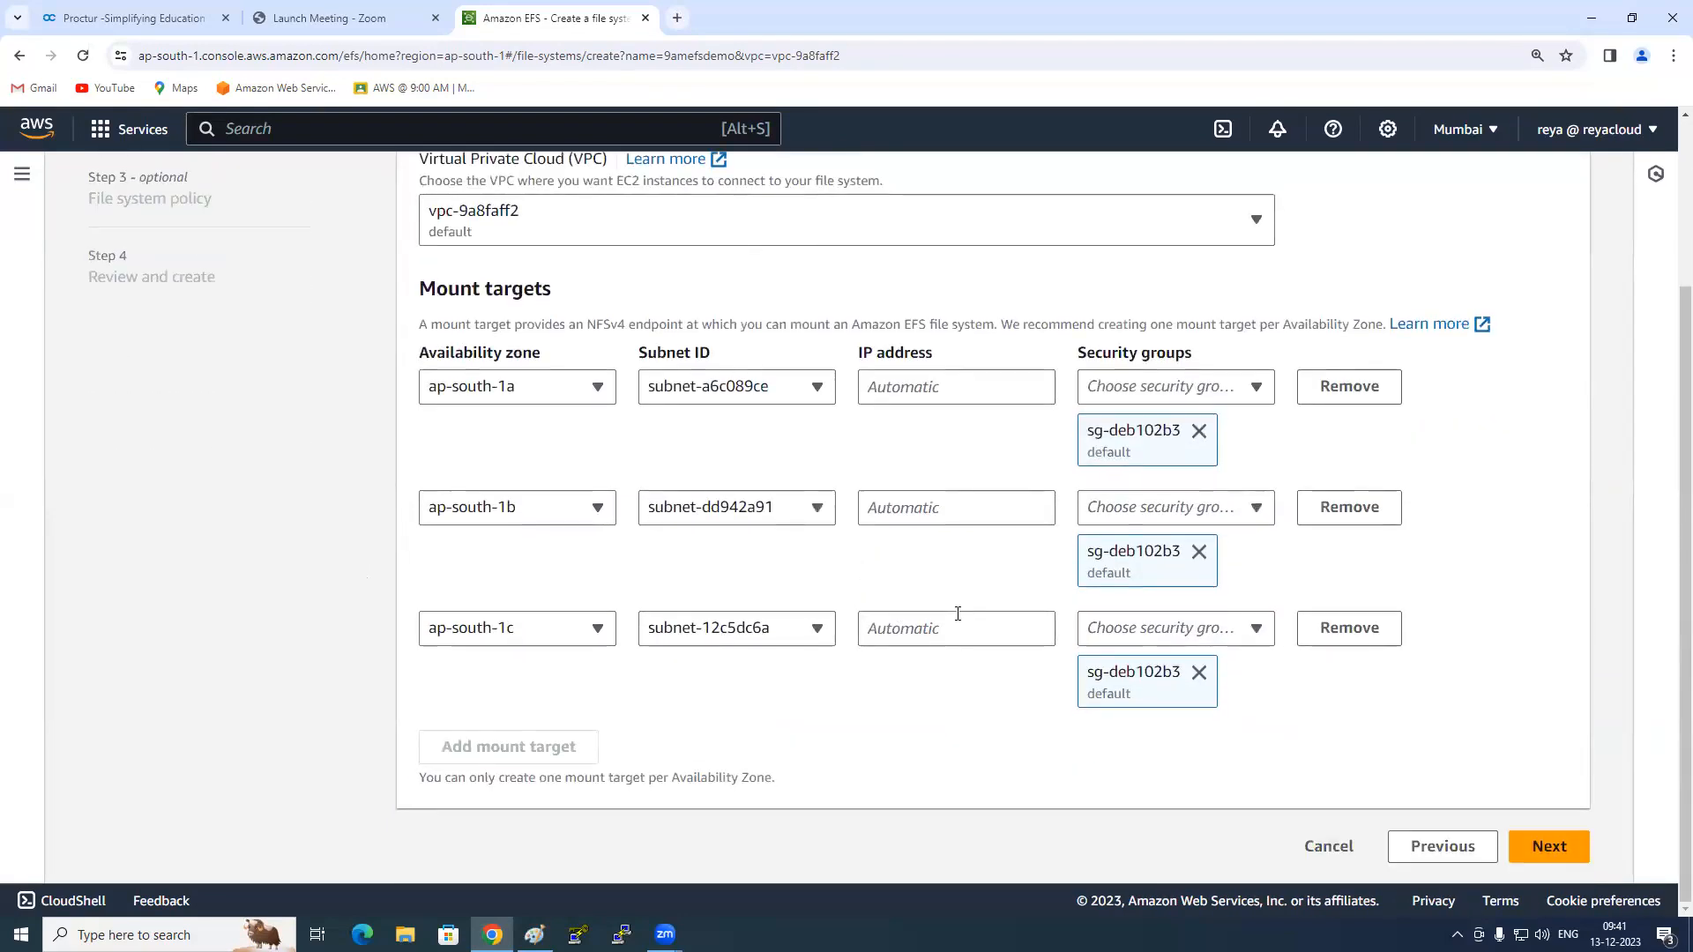
click(1349, 627)
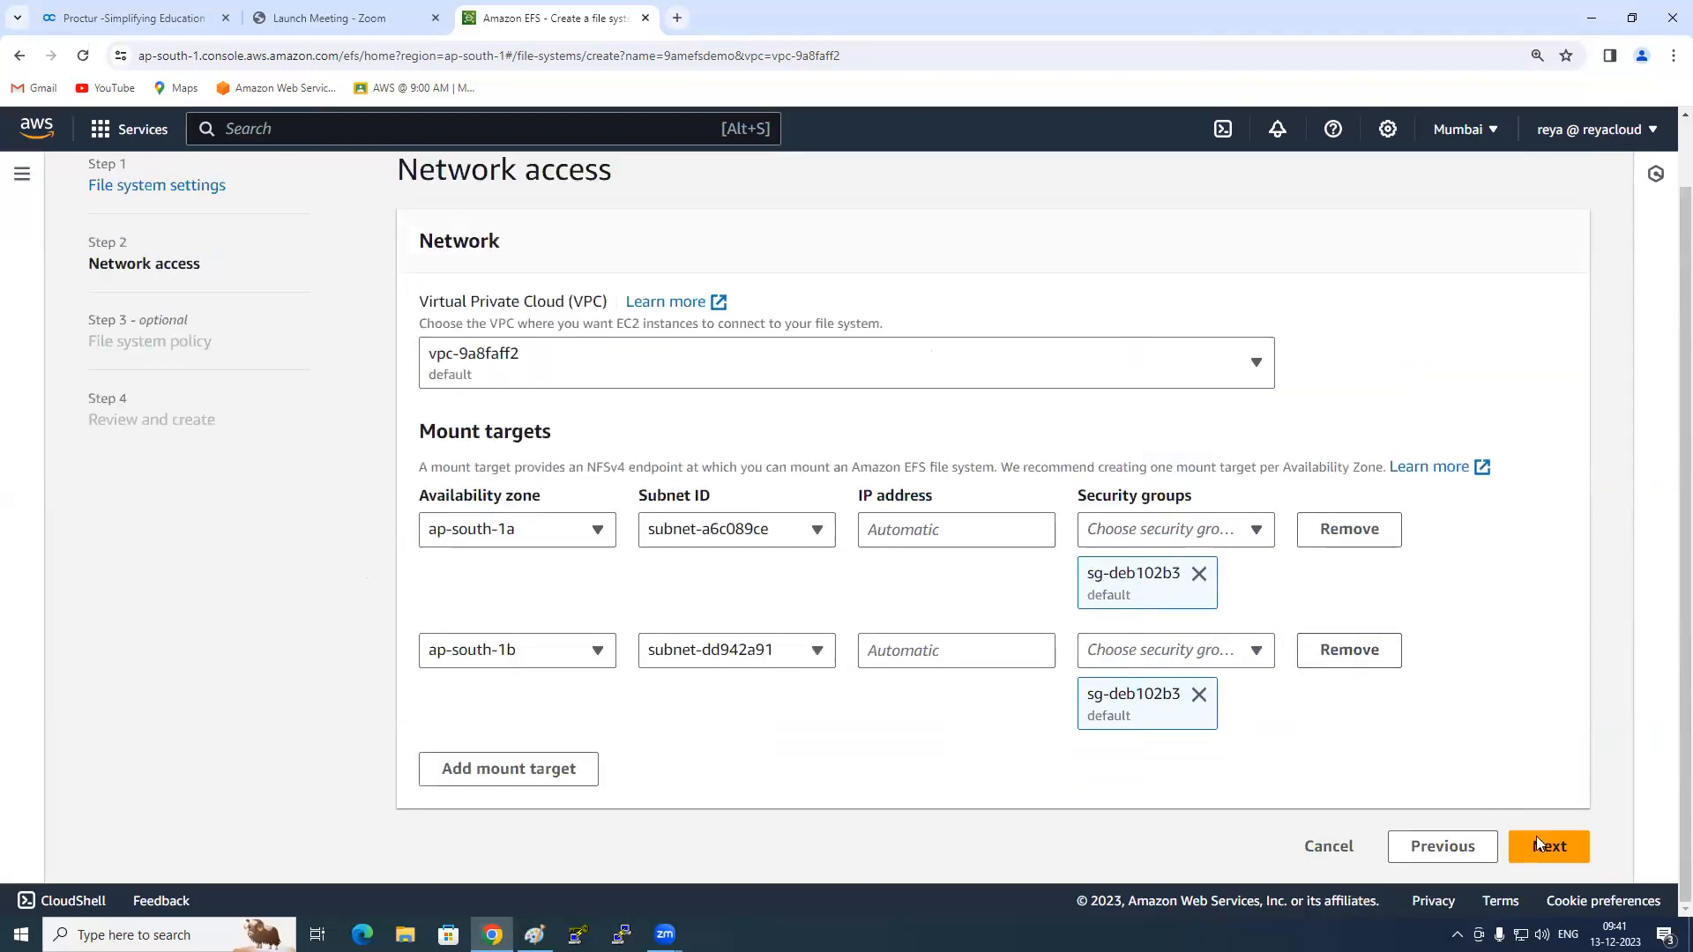
Step: Accept the network access settings, leave the file system policy empty, and create the file system
click(1556, 851)
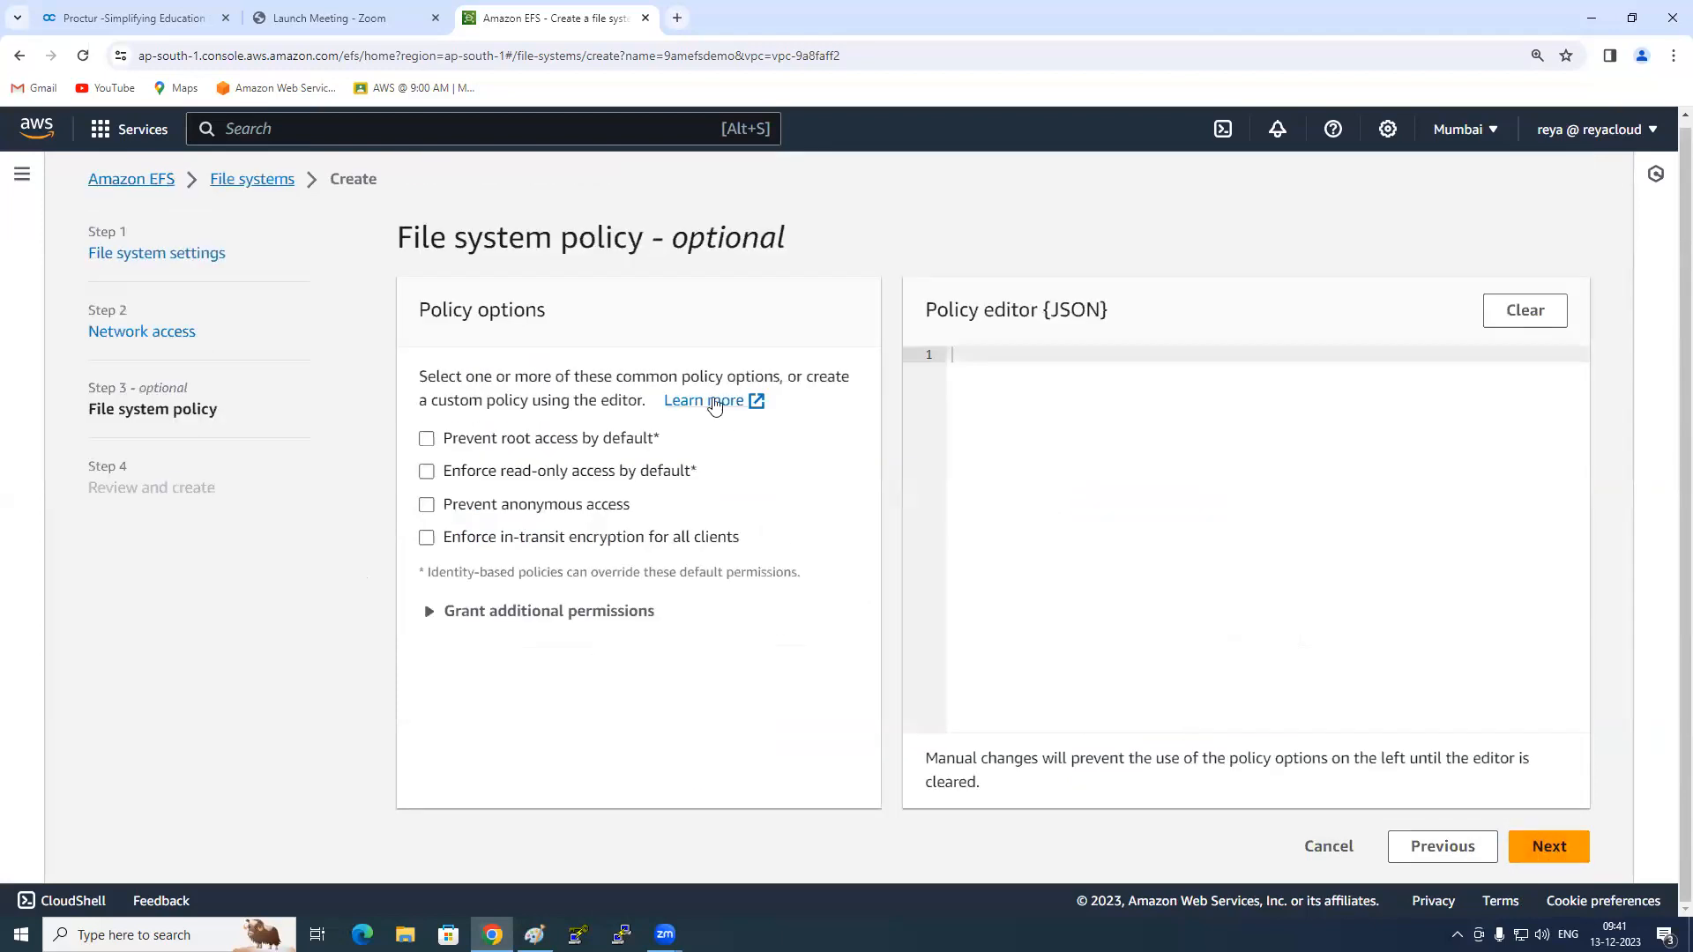
click(1571, 848)
scroll(1051, 663, down, 15)
click(1538, 848)
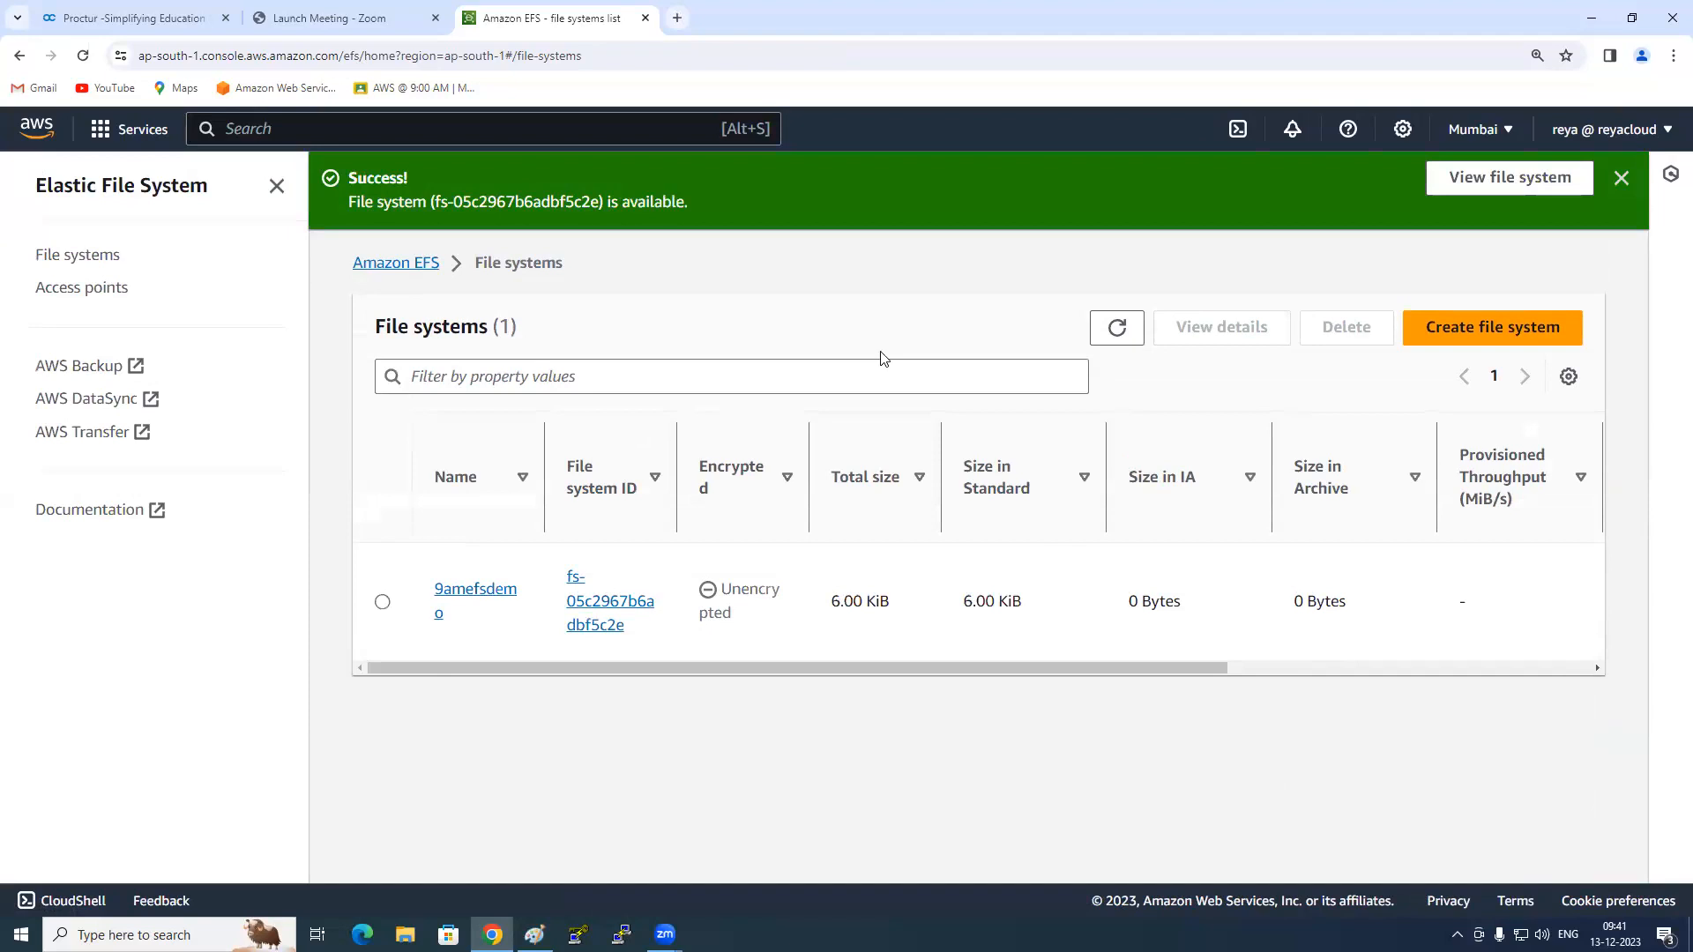
Step: Open the 9amefsdemo file system's details, highlight its DNS name, and view the mount command notes in Paint
click(476, 590)
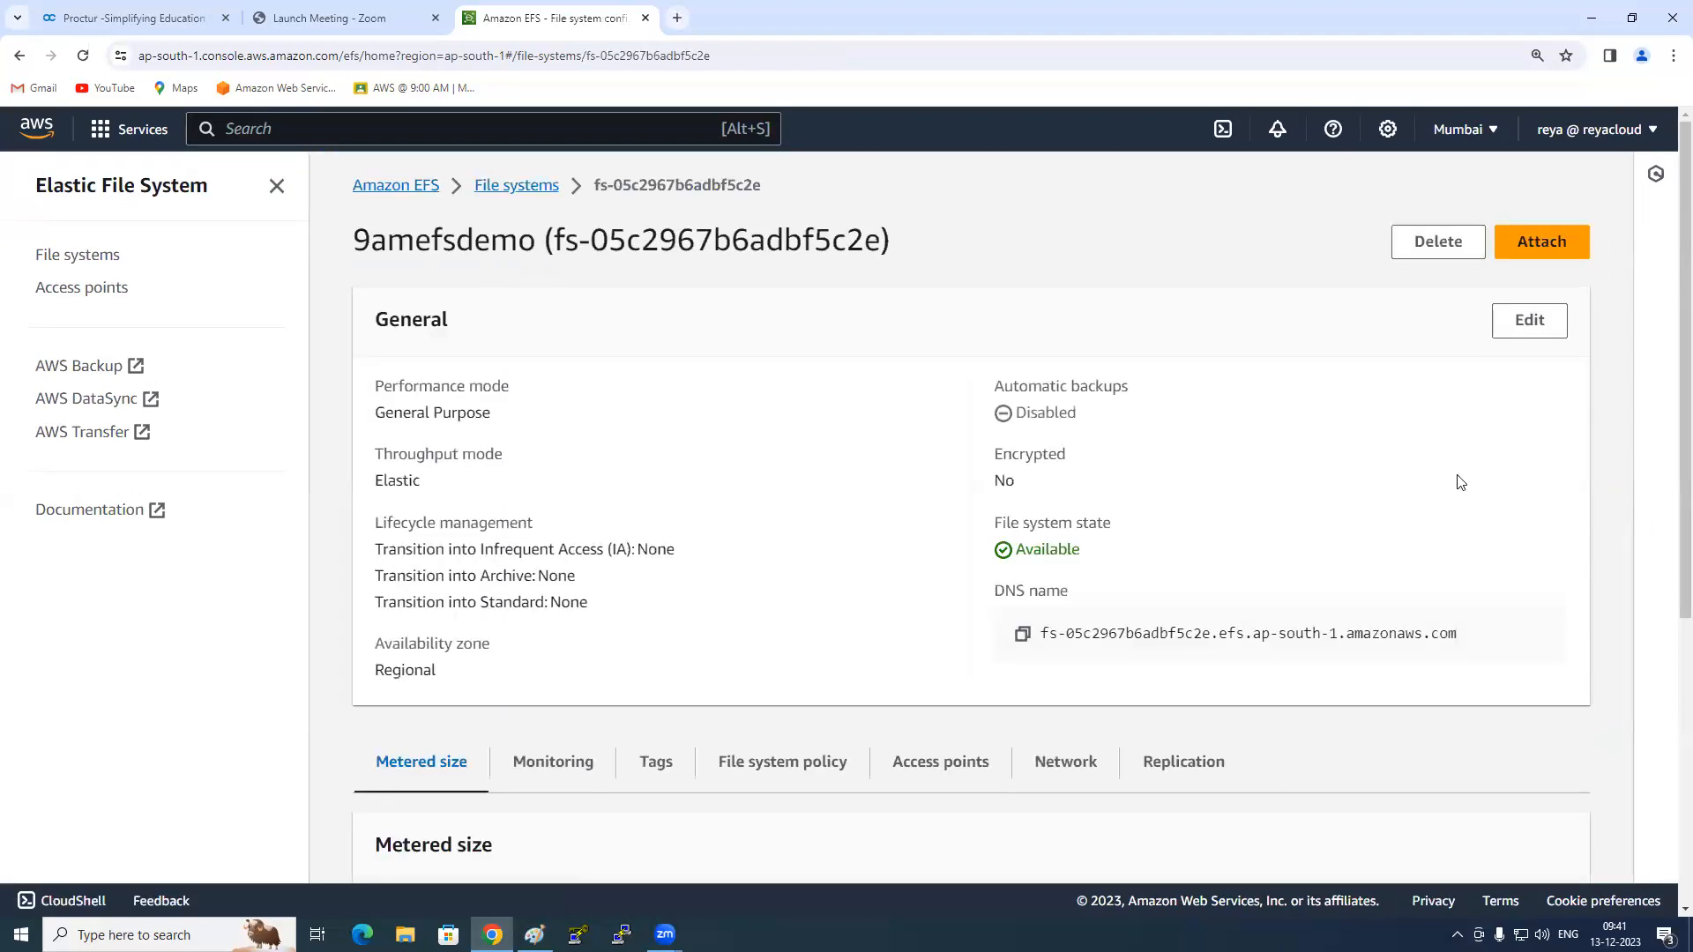
drag(1042, 633, 1490, 654)
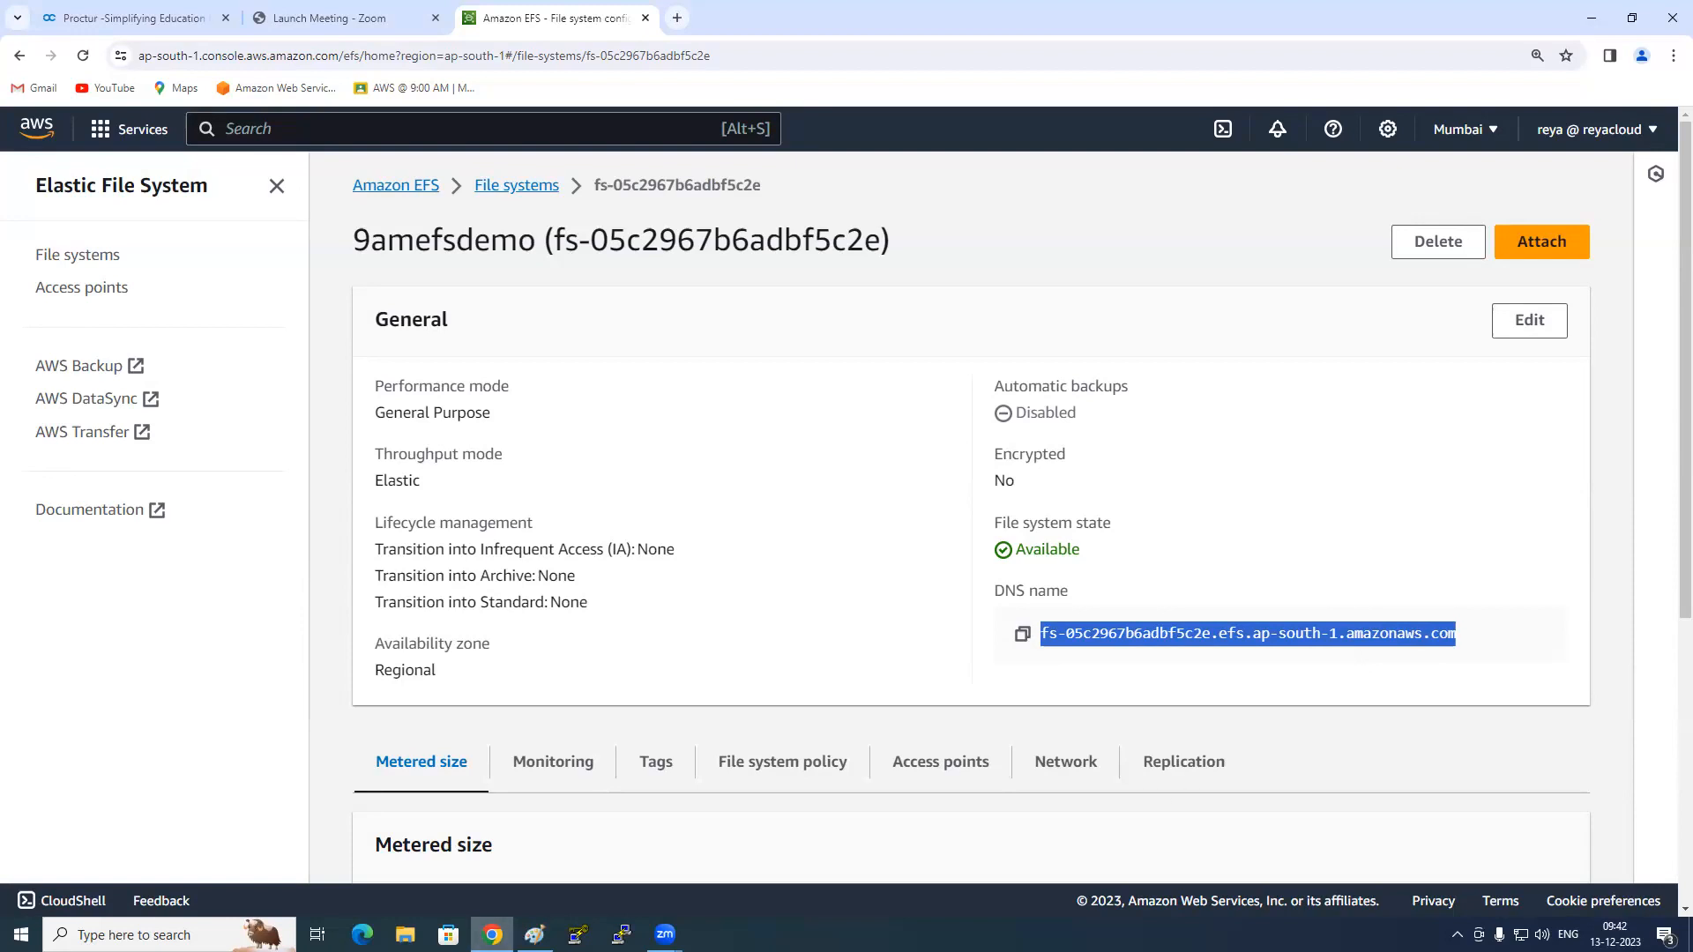
click(534, 934)
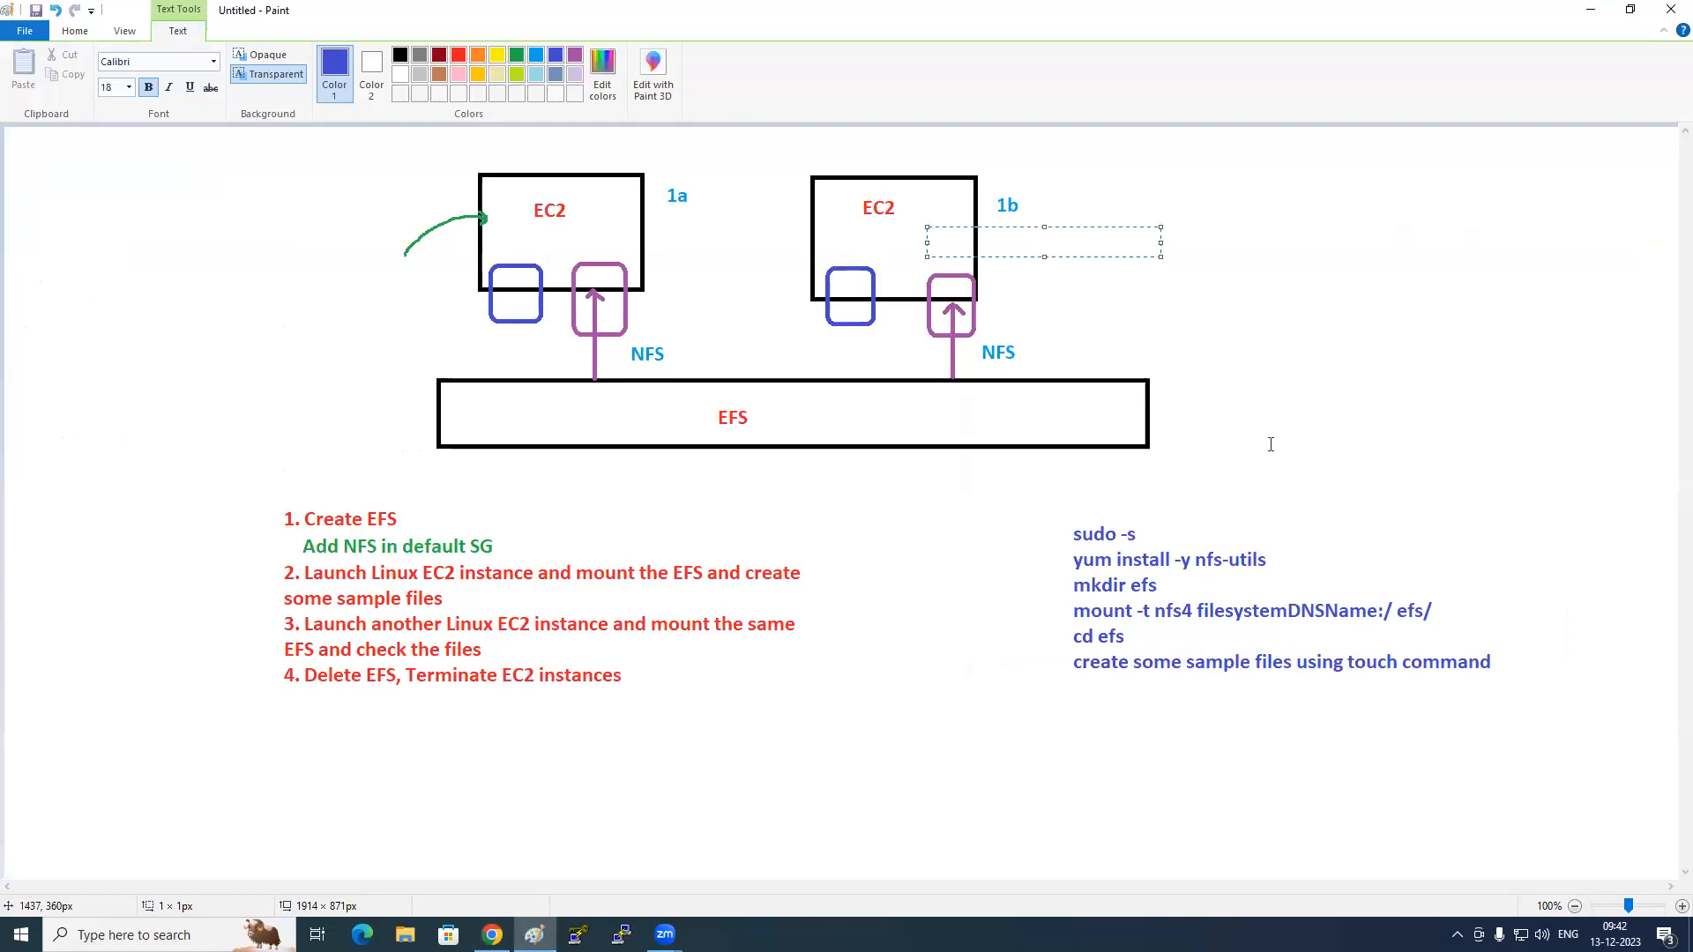
click(1223, 425)
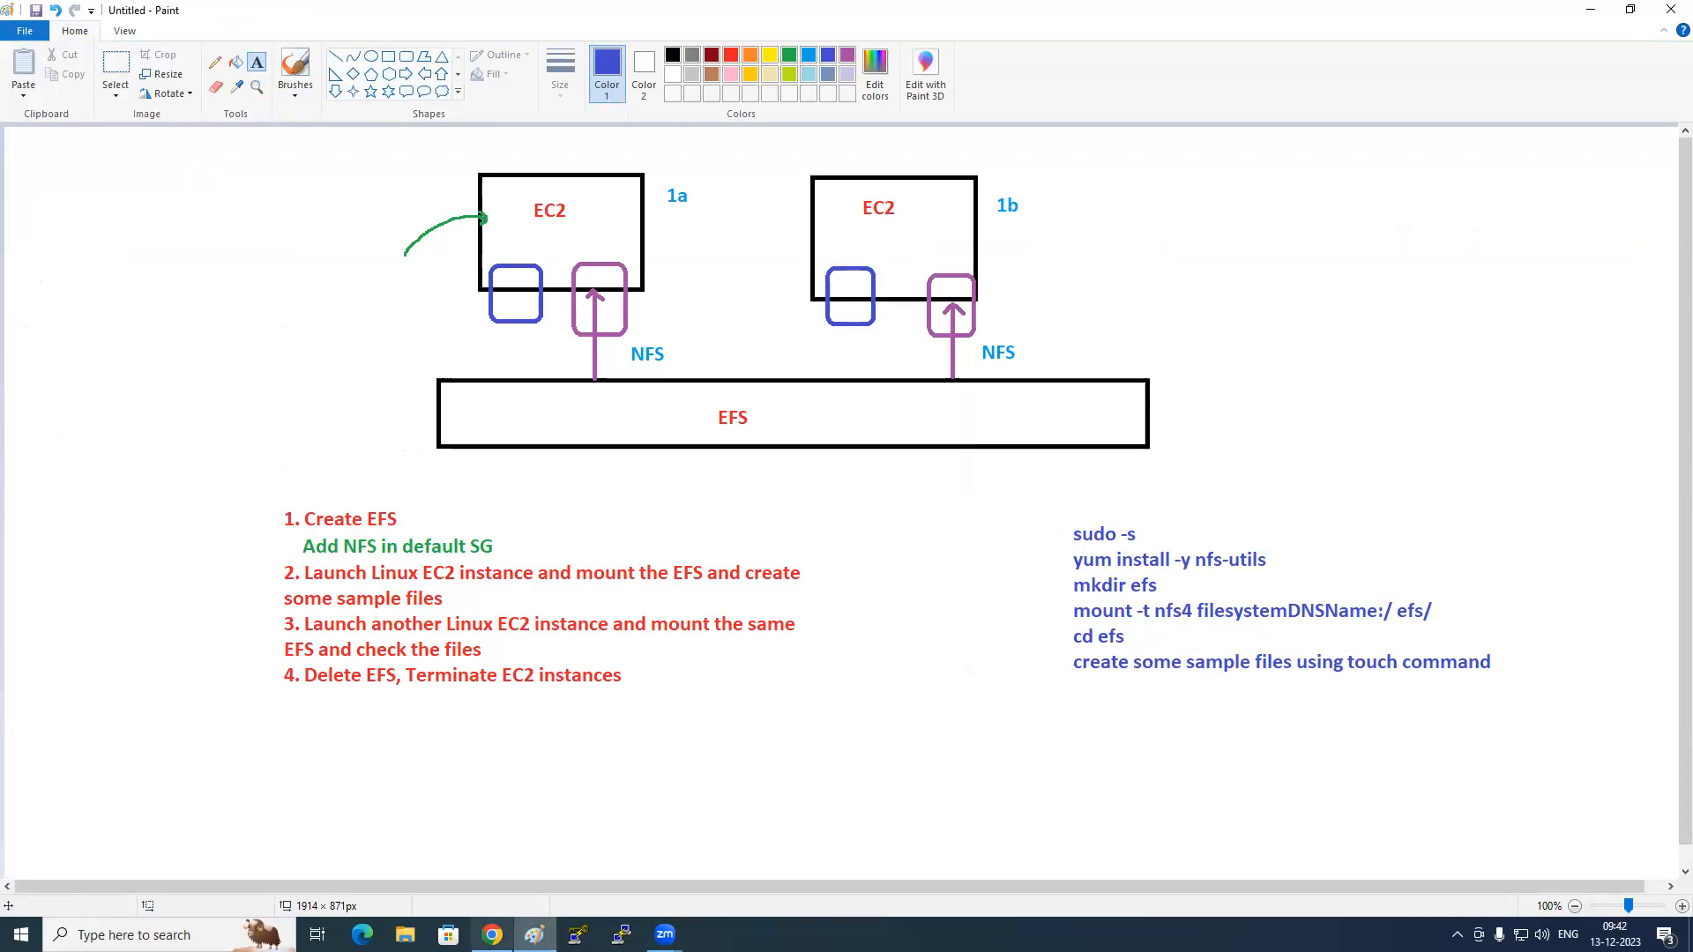
Step: Return to Chrome, find the EC2 service in the AWS console and open it in a new browser tab
click(492, 934)
click(386, 127)
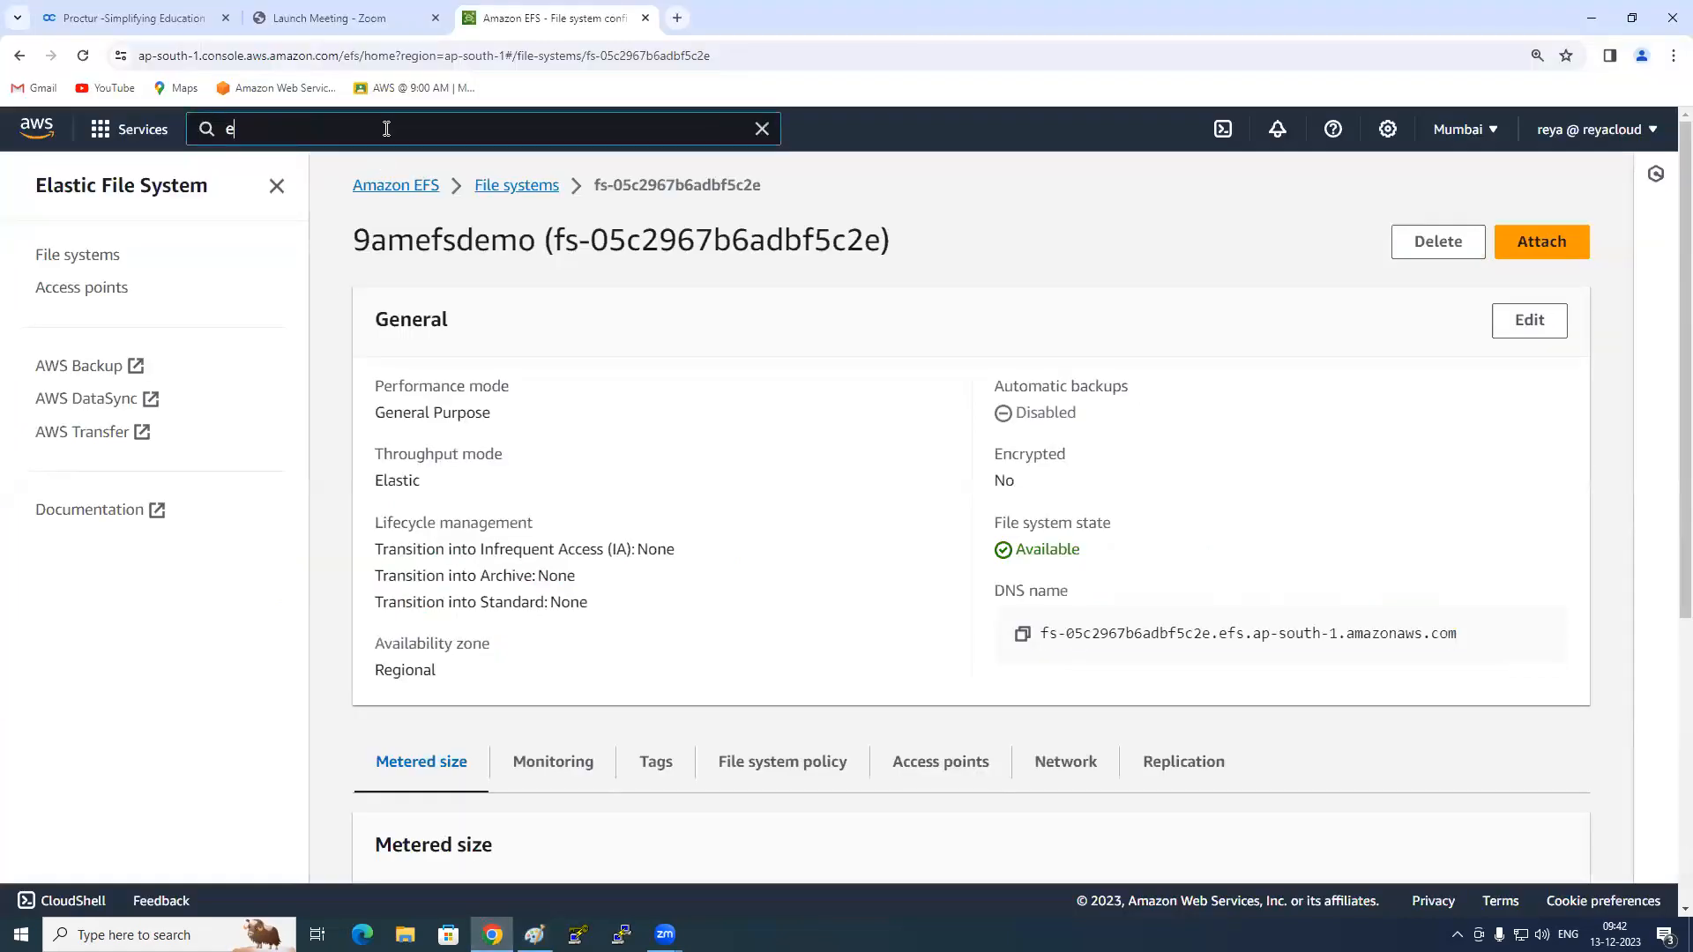
text(ec2)
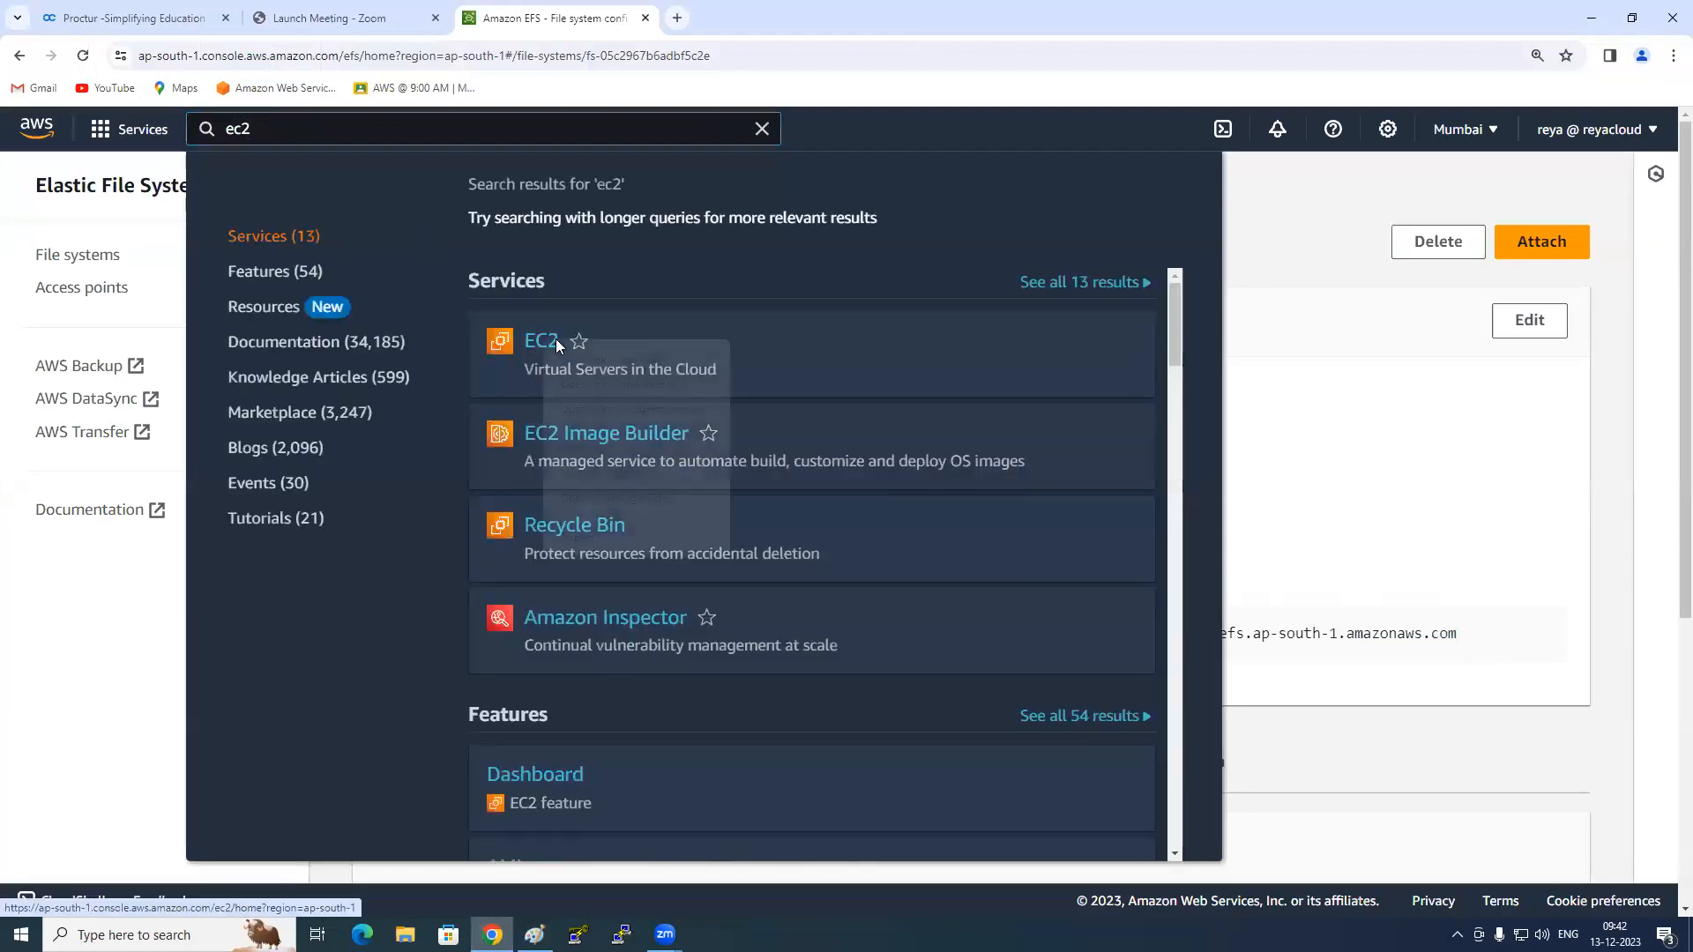
right_click(553, 340)
click(599, 351)
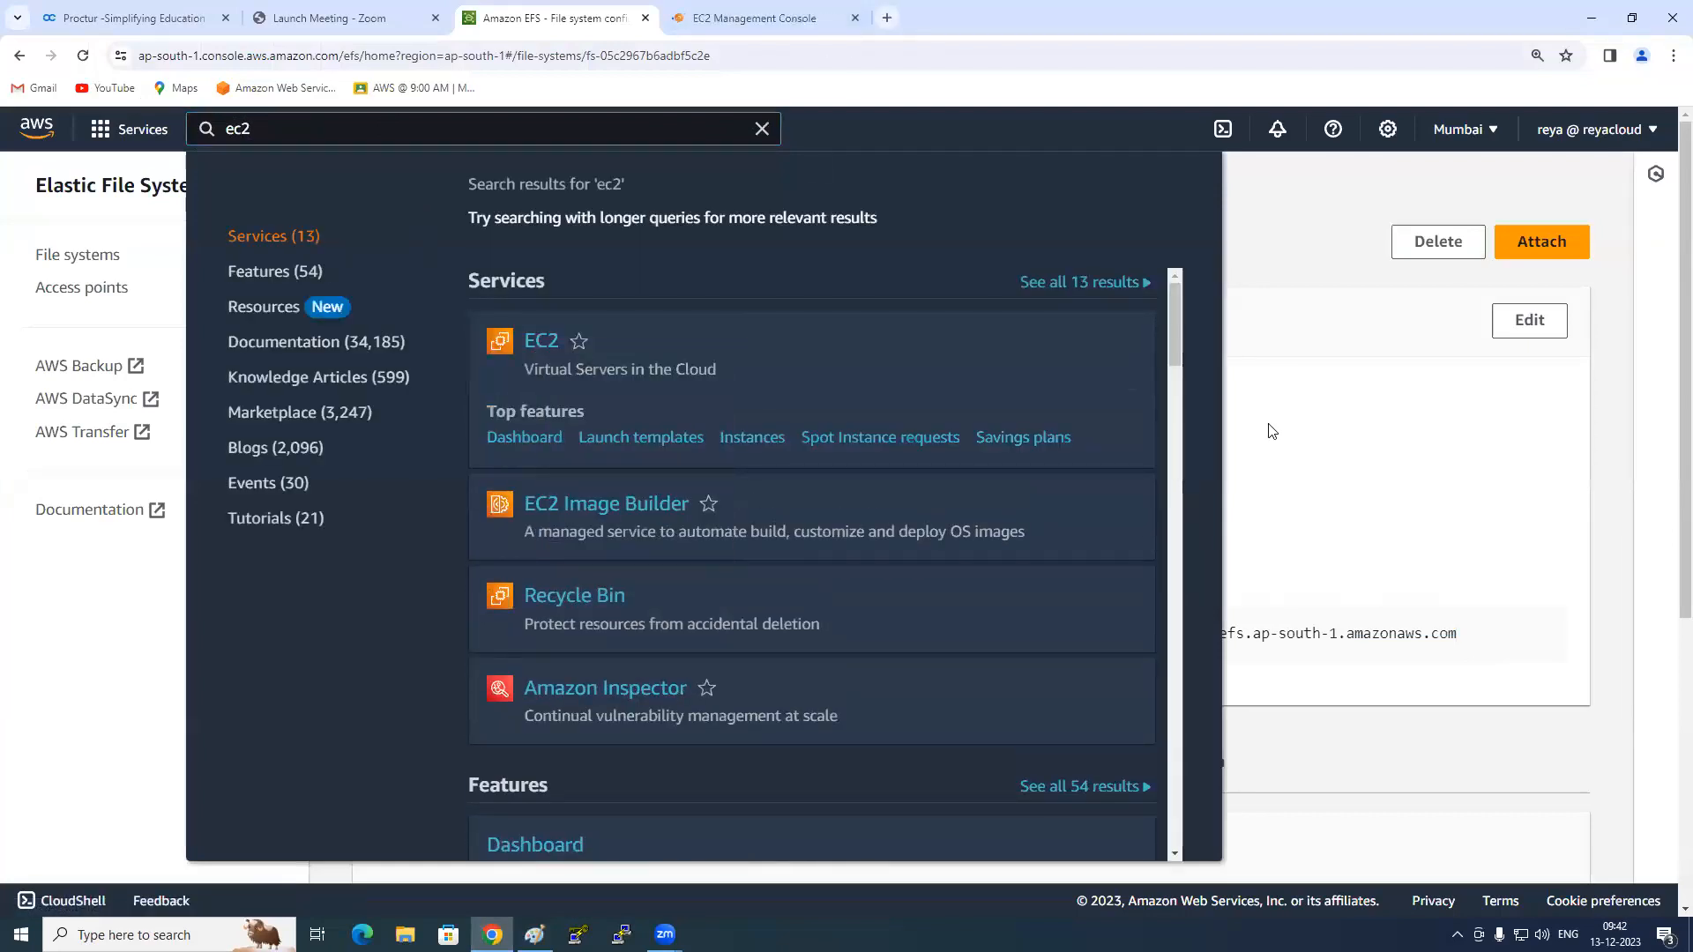
click(830, 115)
click(753, 12)
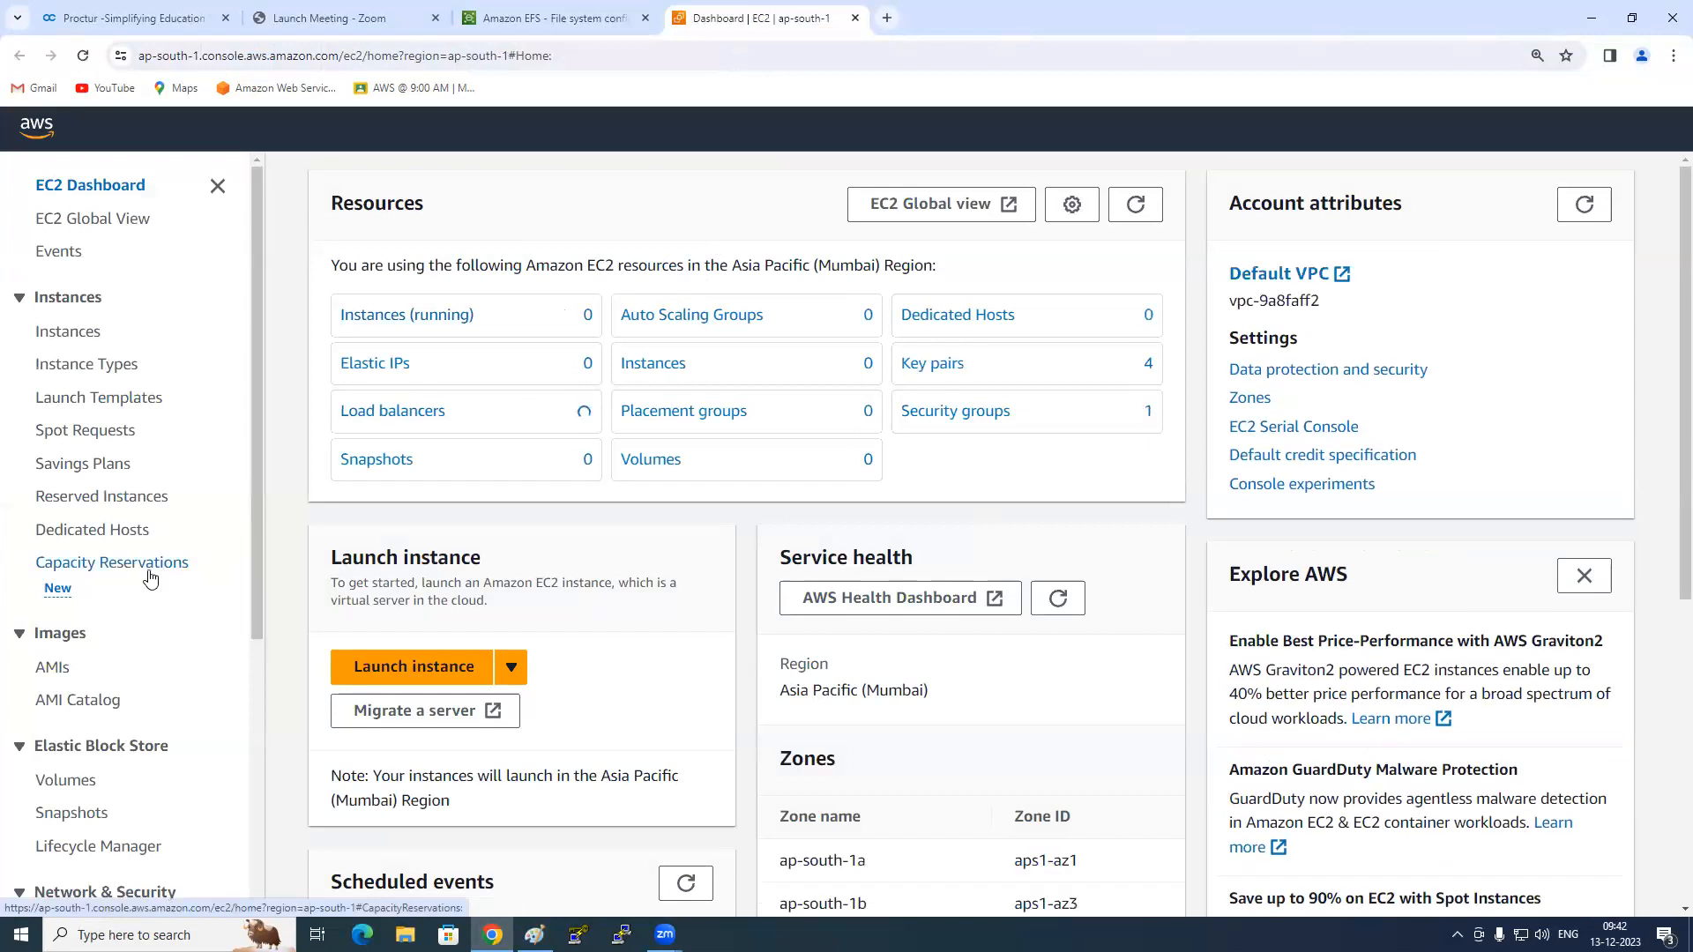
Step: Open the inbound rules of the Default-SG security group for editing
scroll(150, 578, down, 5)
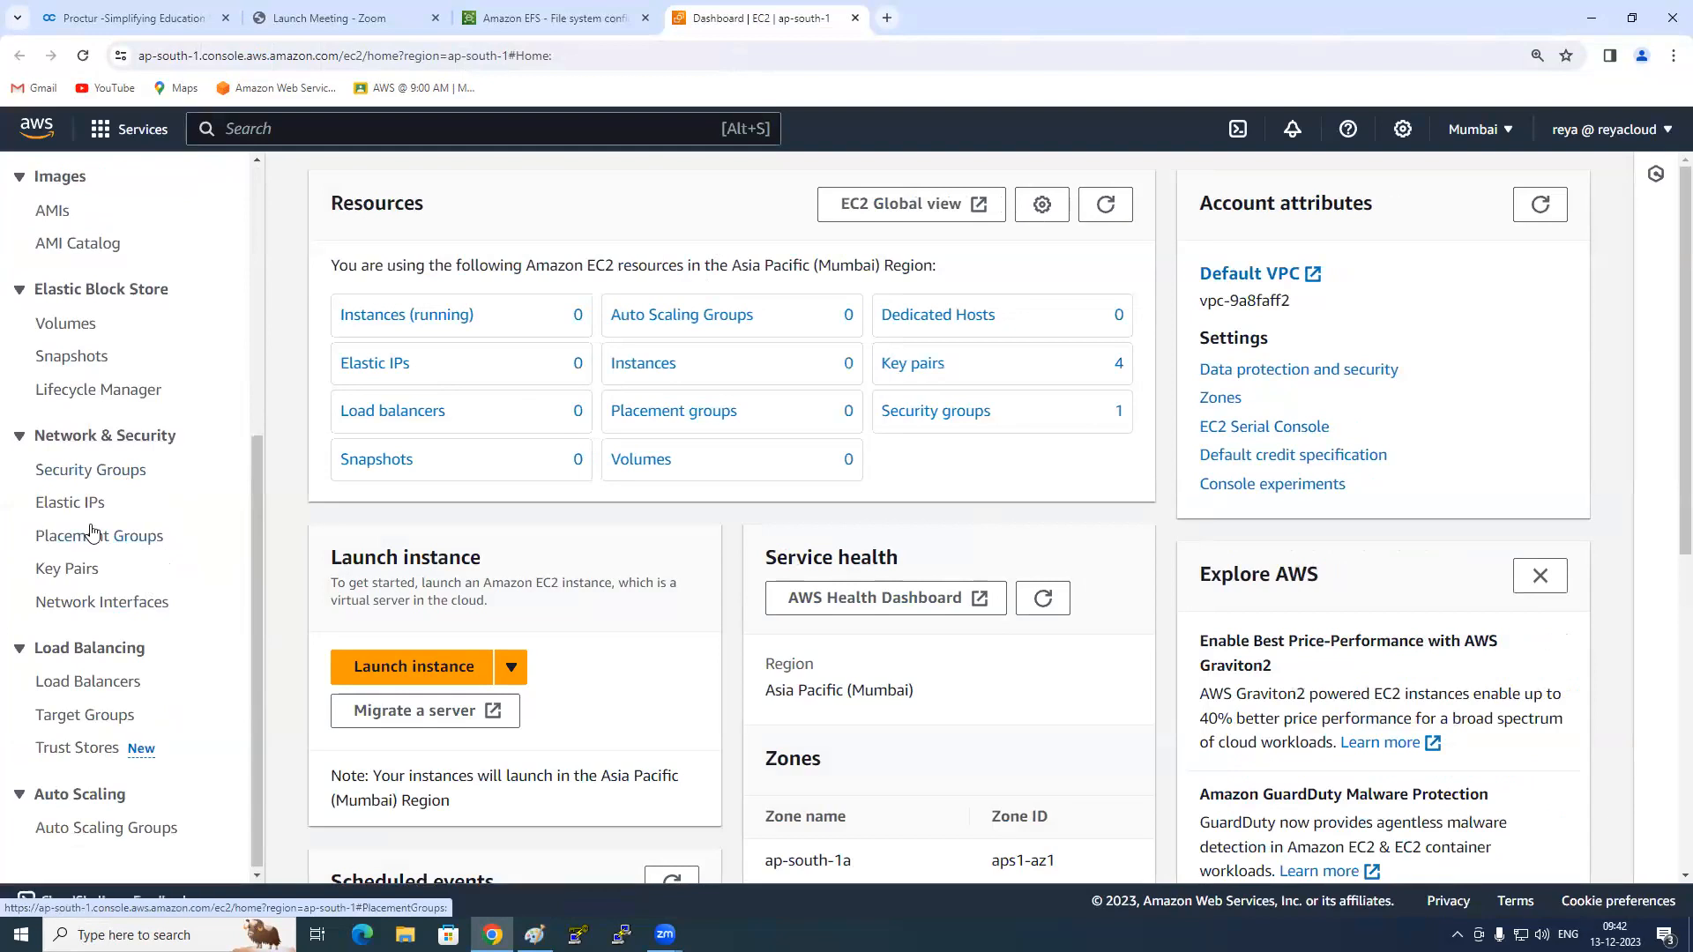
click(110, 472)
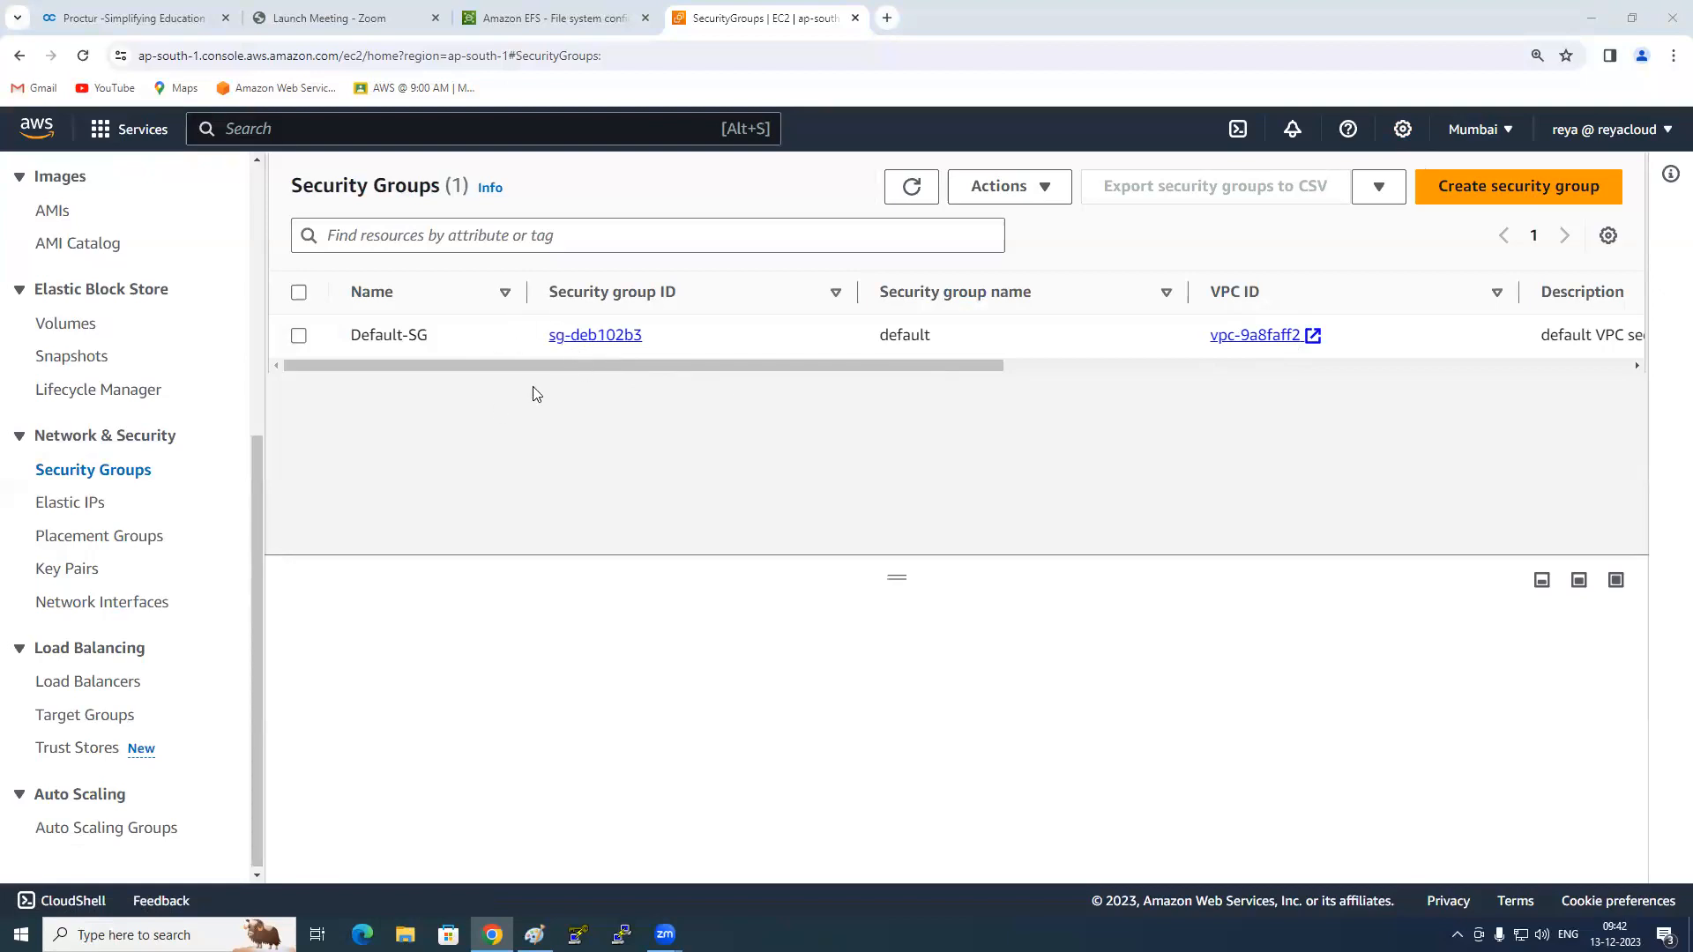
click(299, 336)
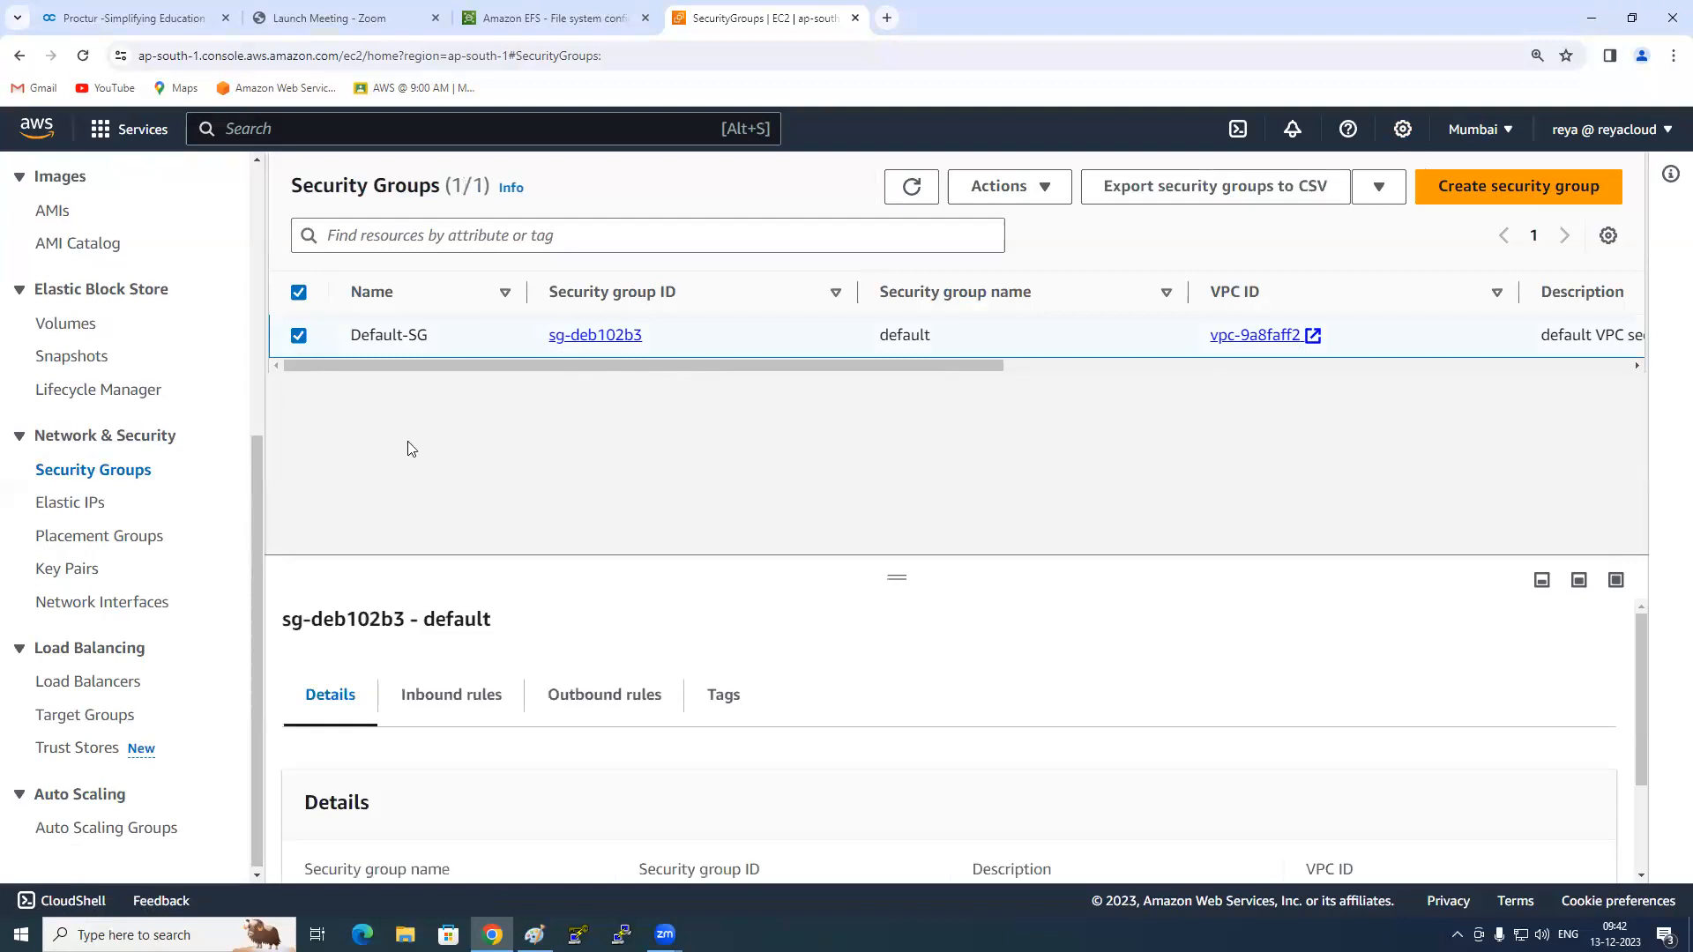
click(487, 693)
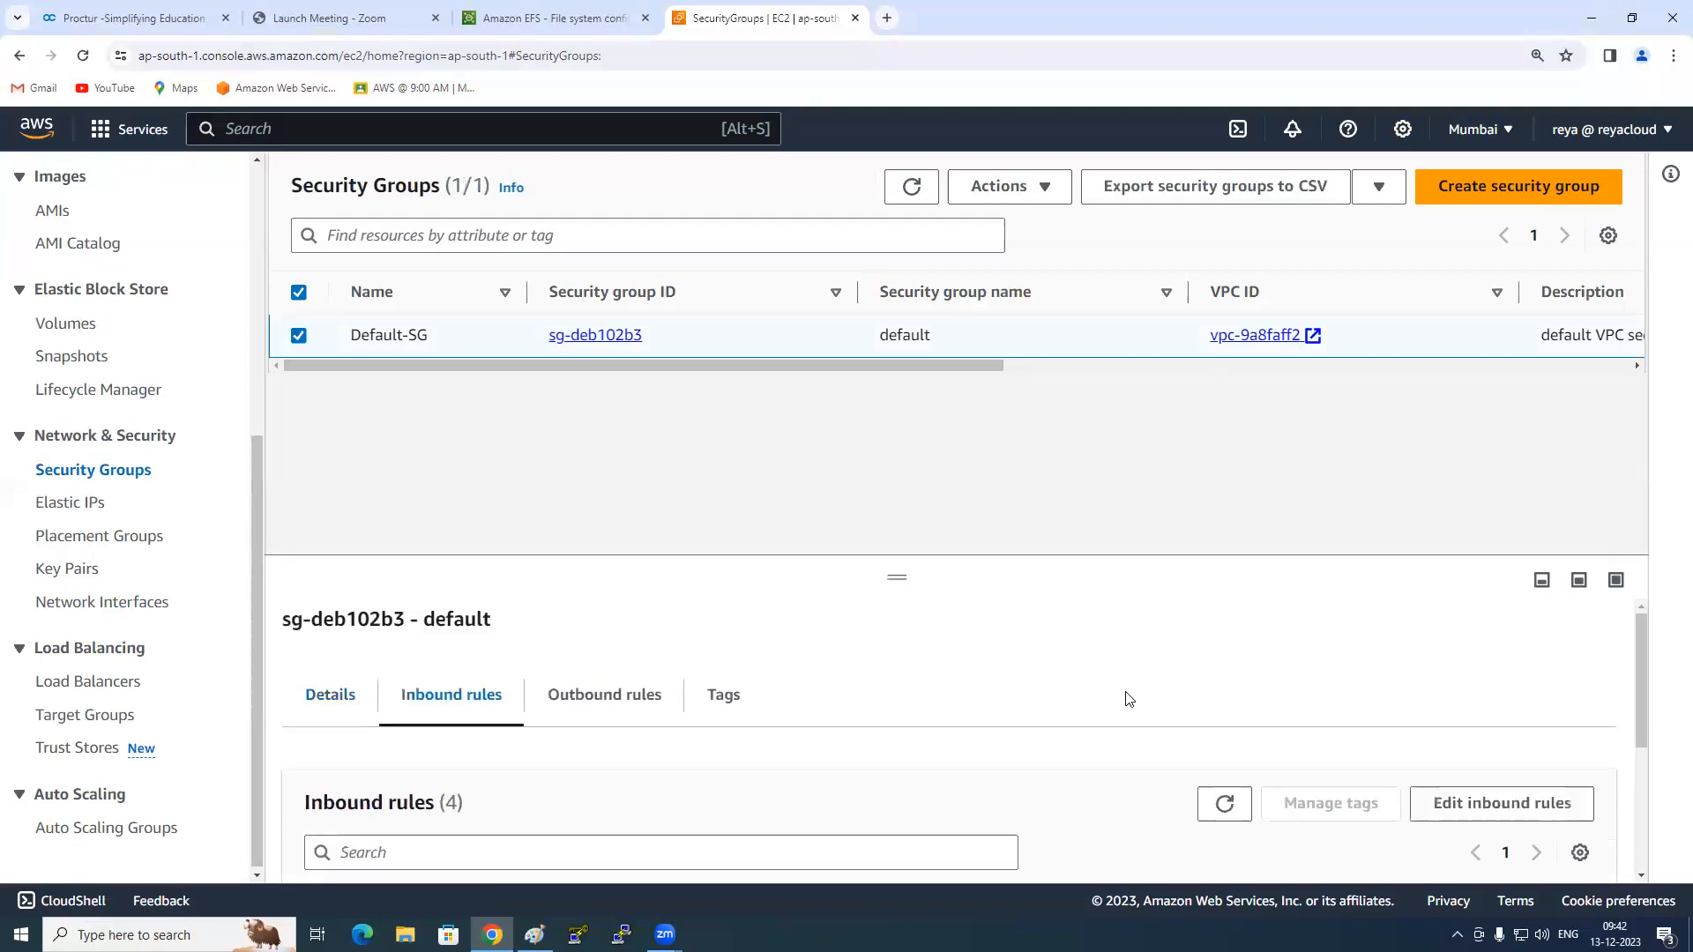
click(1451, 786)
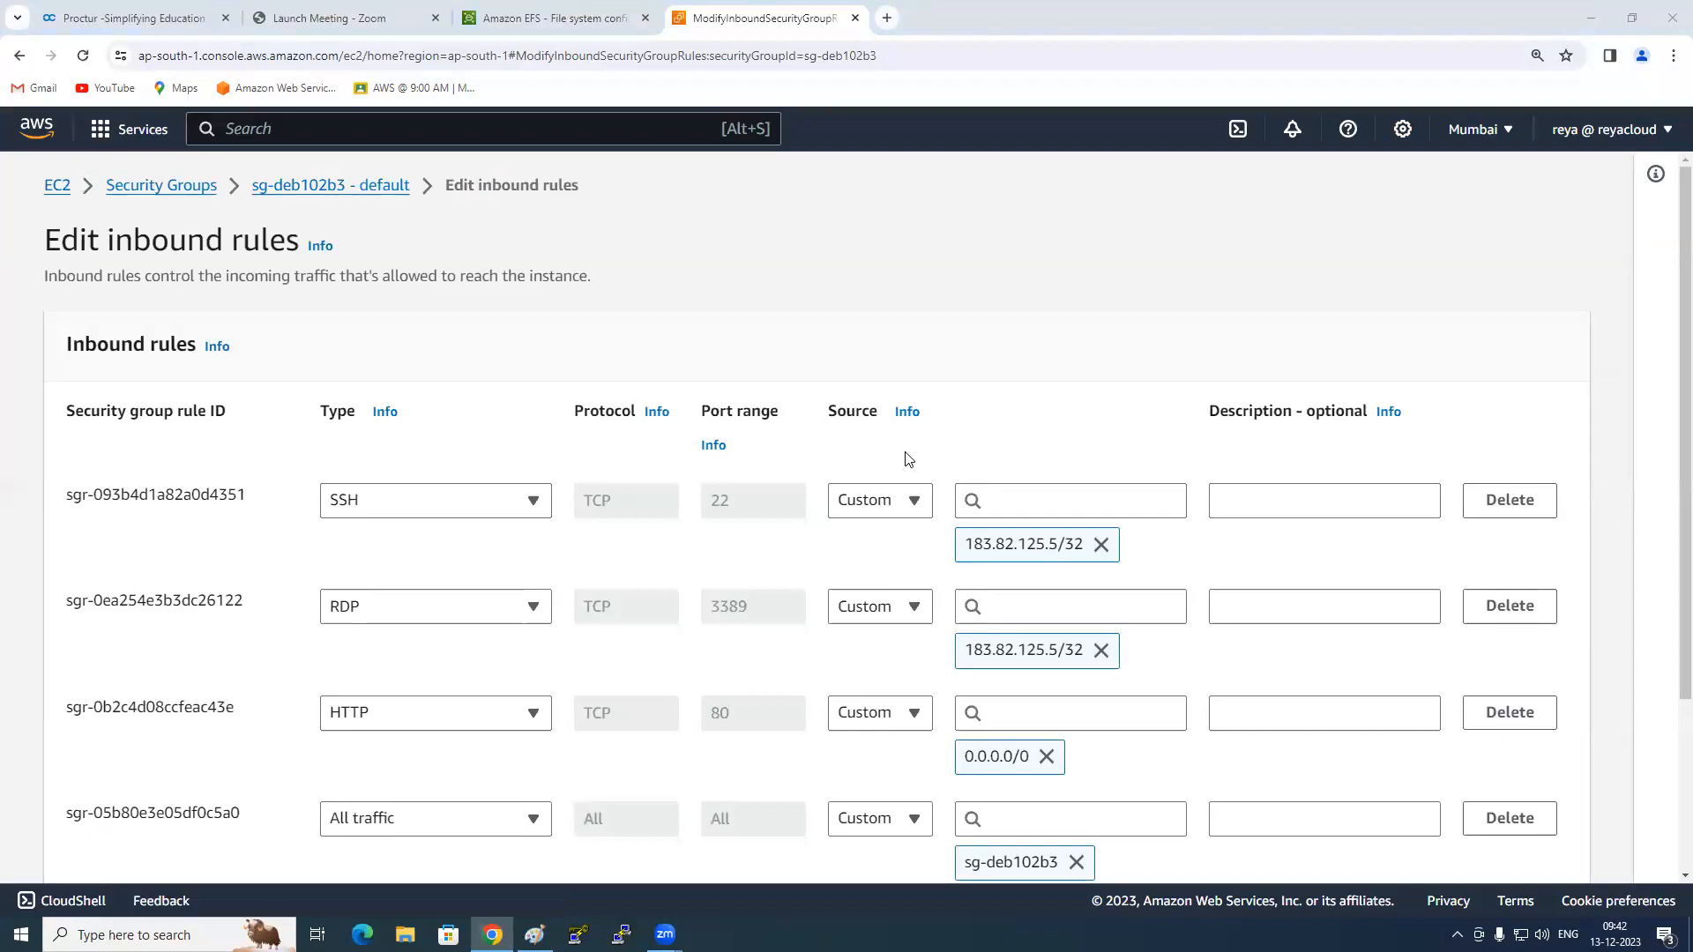
Step: Add a new inbound rule to the security group and delete the existing HTTP rule
scroll(1323, 529, down, 3)
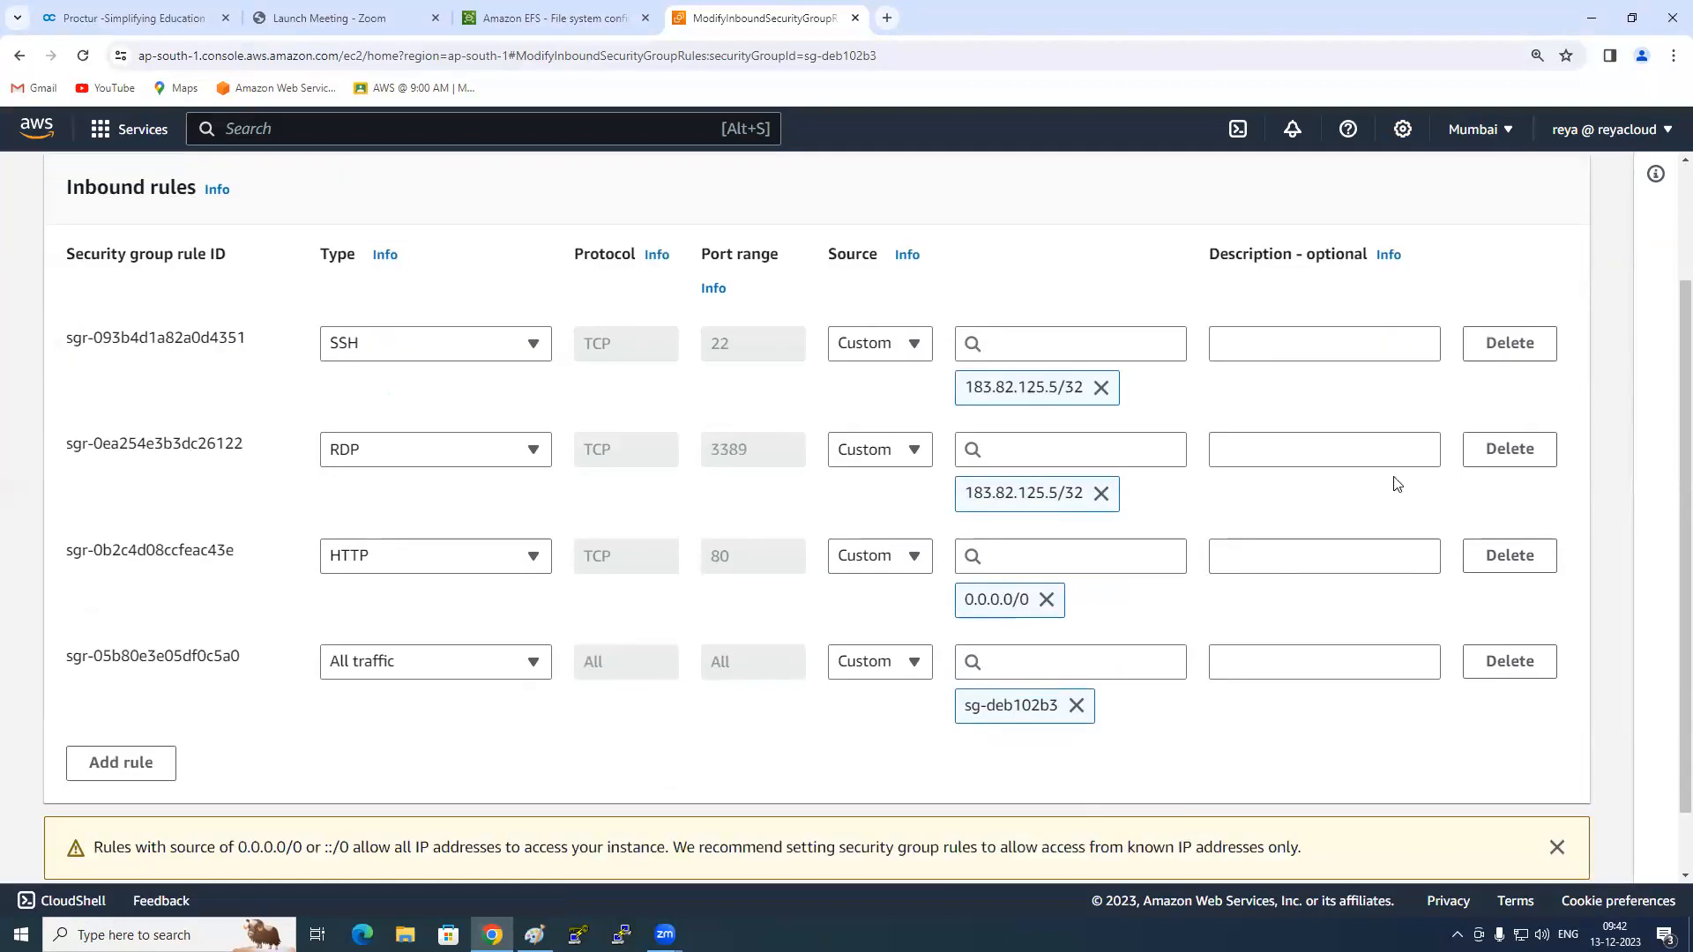
click(155, 752)
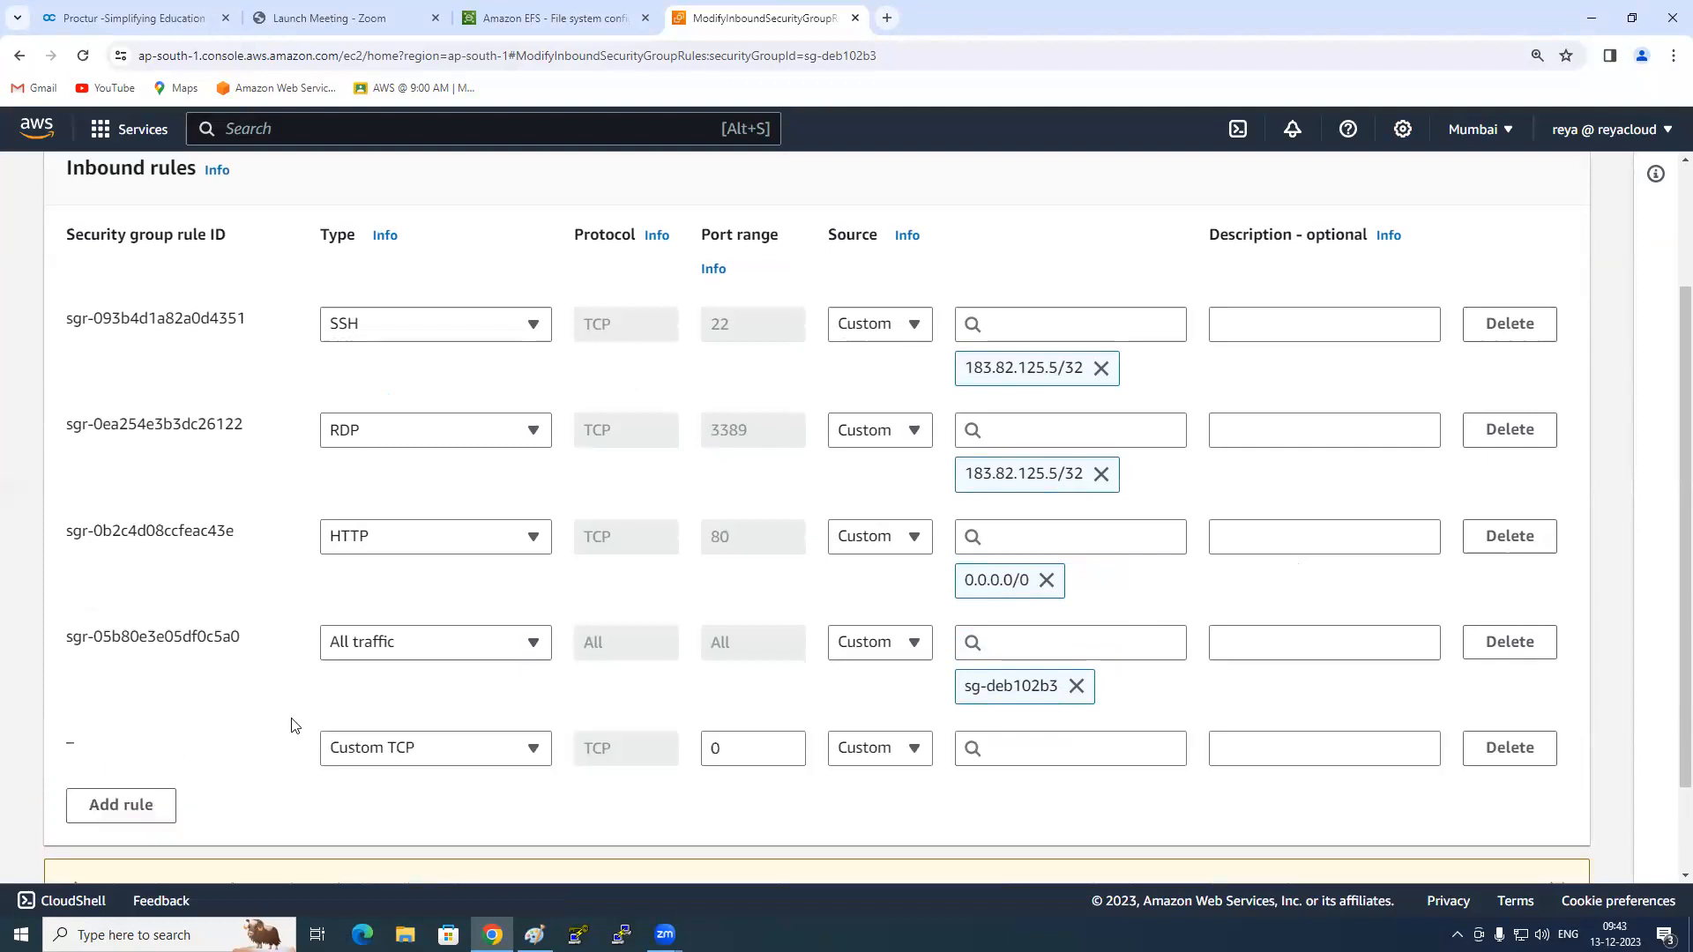
right_click(1450, 586)
click(1510, 539)
click(1509, 537)
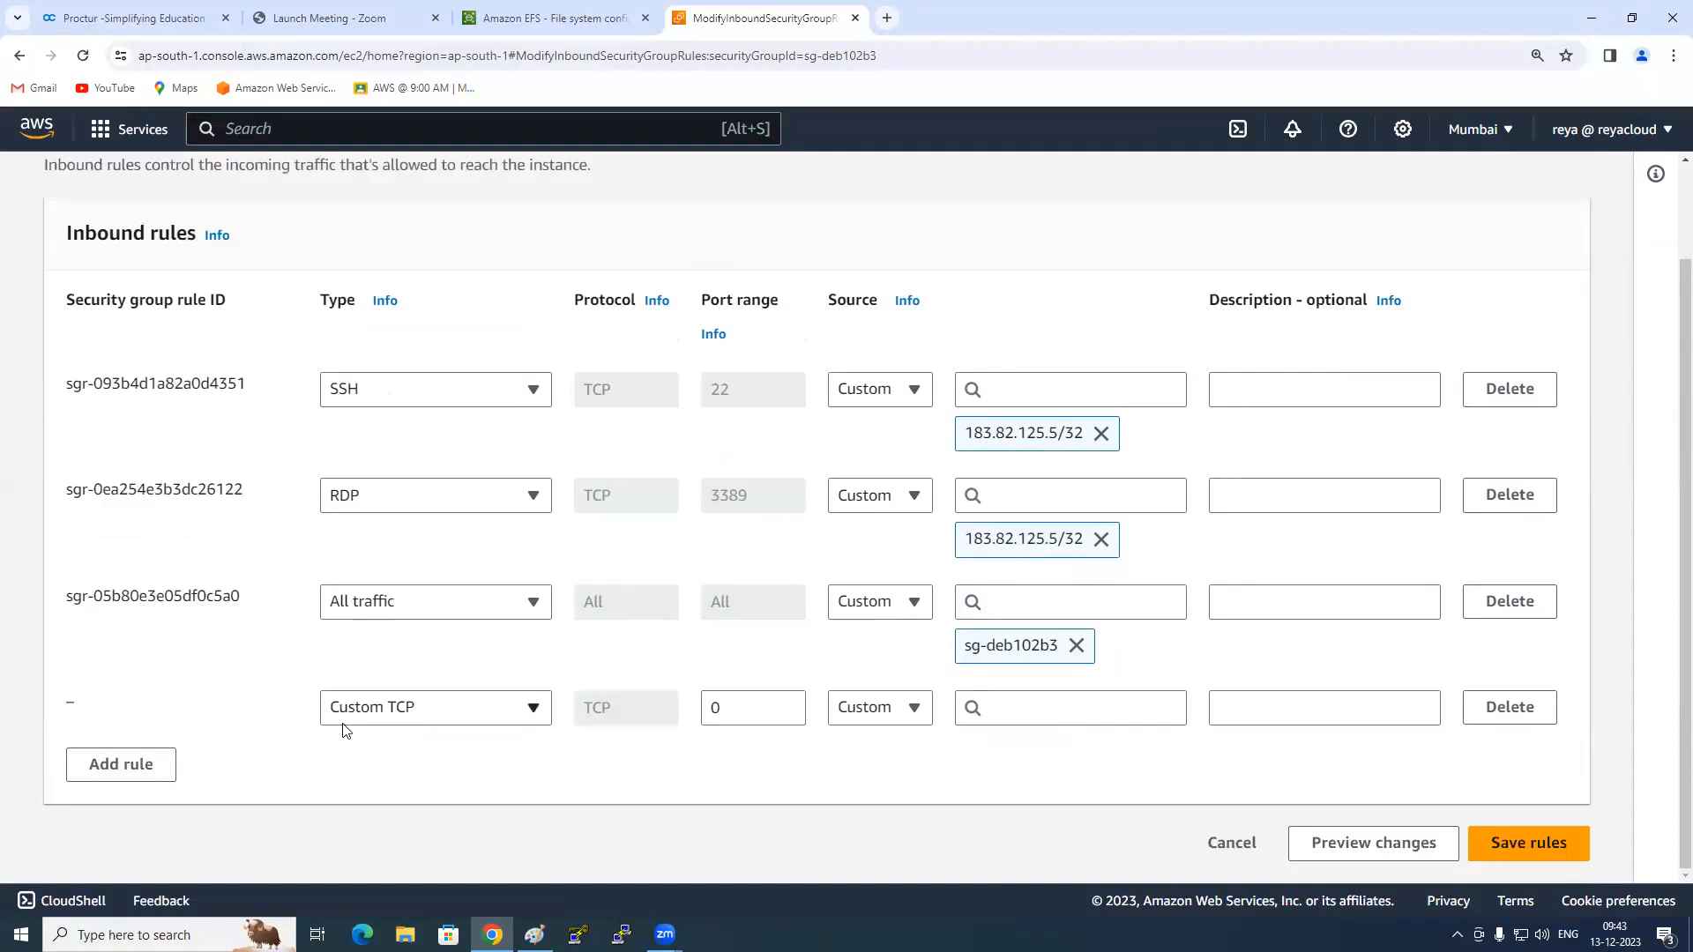
Step: Set the new inbound rule's type to NFS with My IP as the source, and save the rules
click(445, 716)
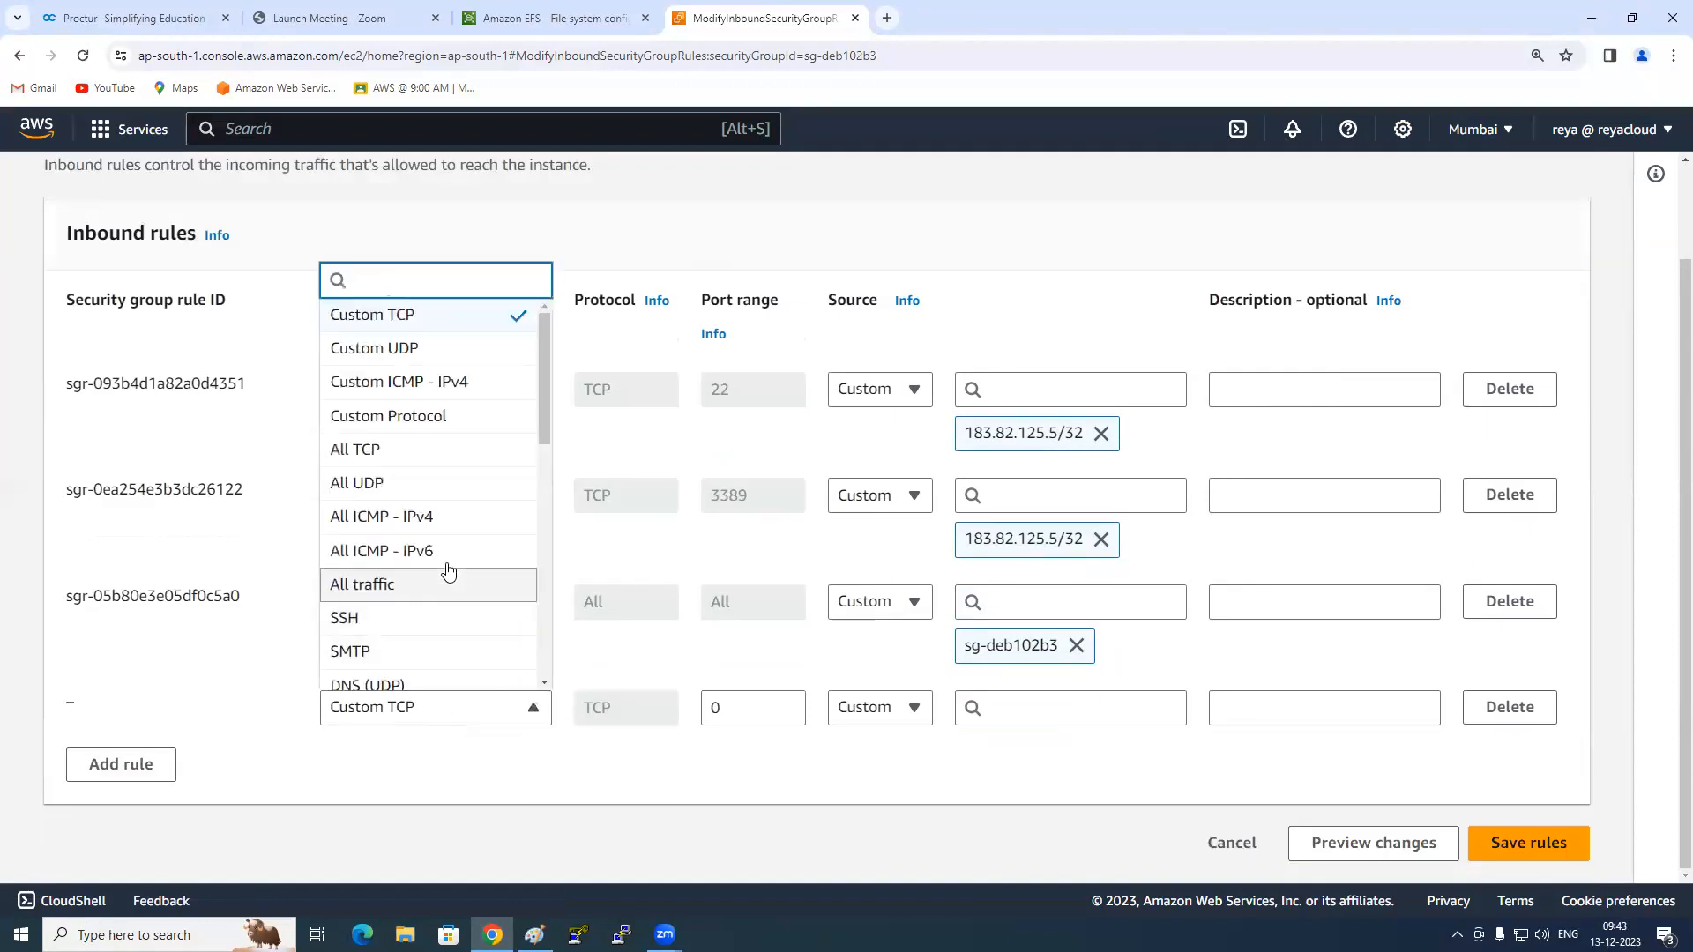
scroll(448, 572, down, 4)
scroll(449, 574, down, 4)
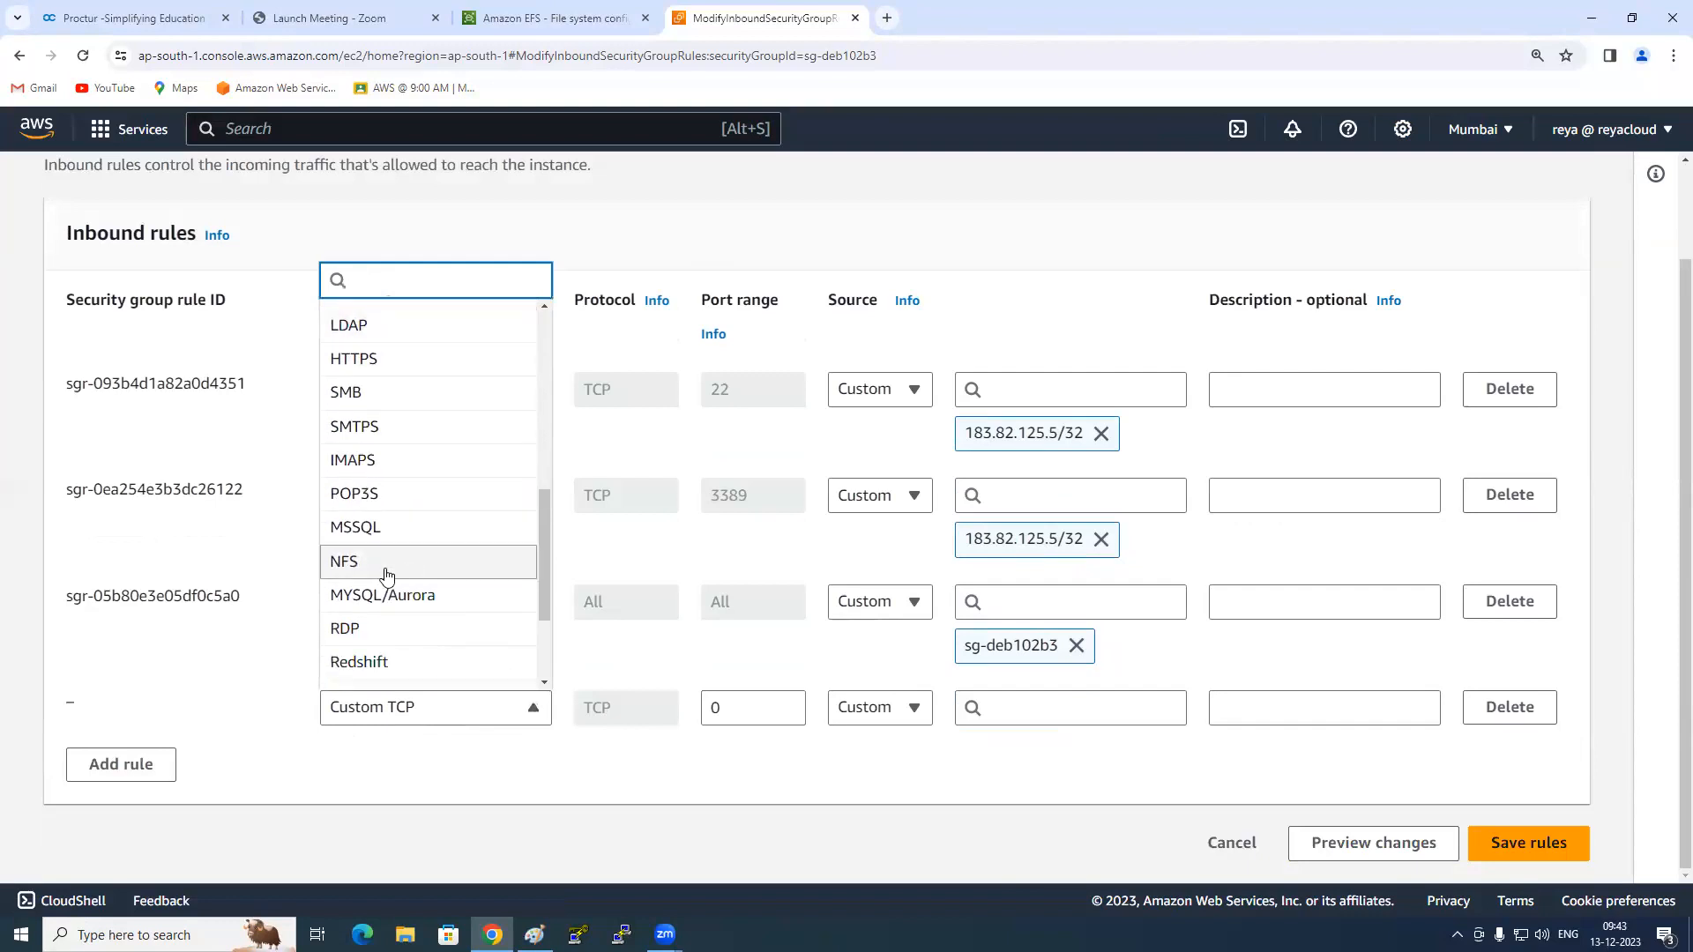
click(383, 569)
click(903, 709)
click(886, 672)
scroll(1297, 747, down, 1)
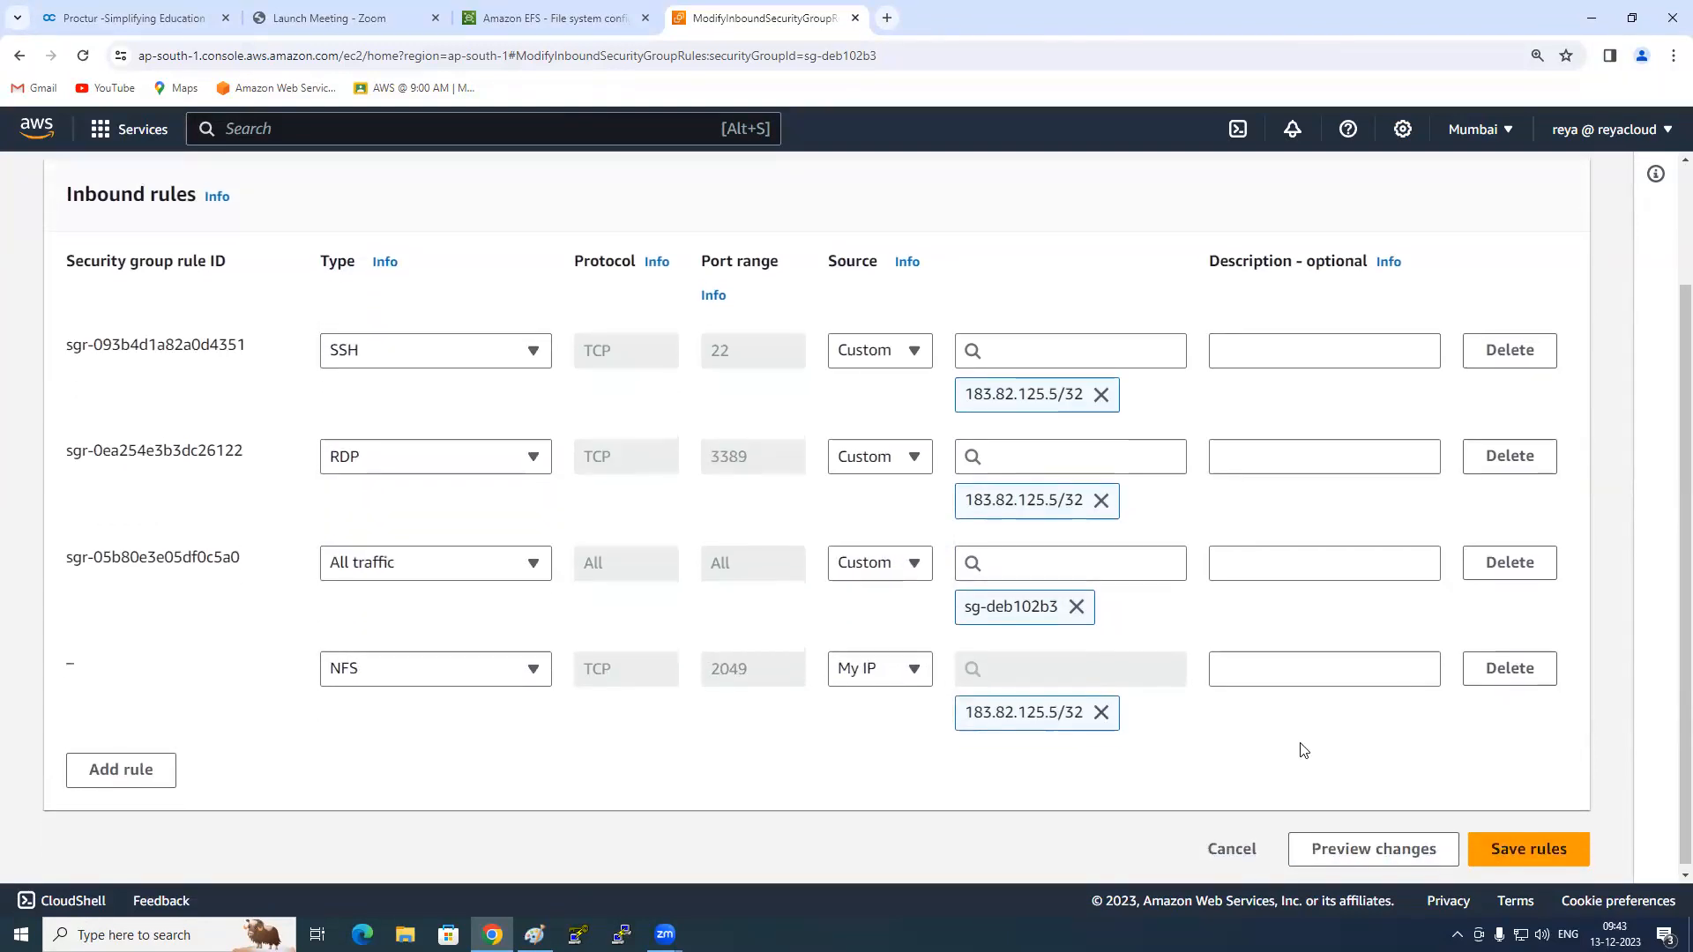
scroll(1297, 748, up, 2)
scroll(1299, 747, down, 1)
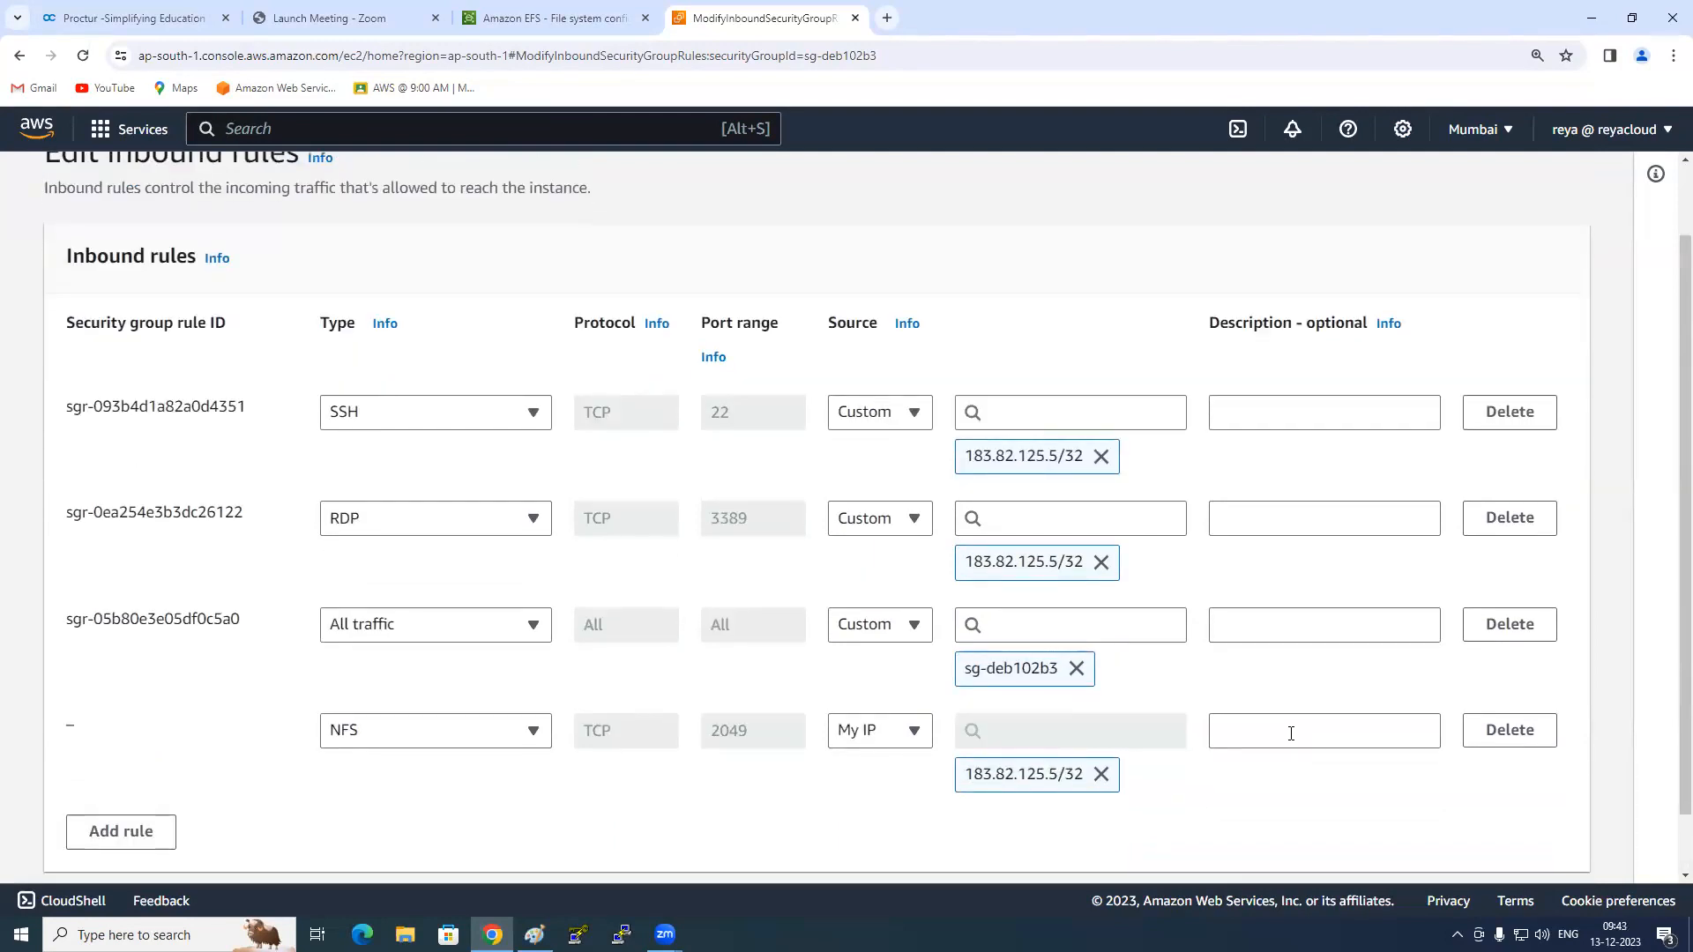
scroll(1284, 729, down, 1)
click(1505, 844)
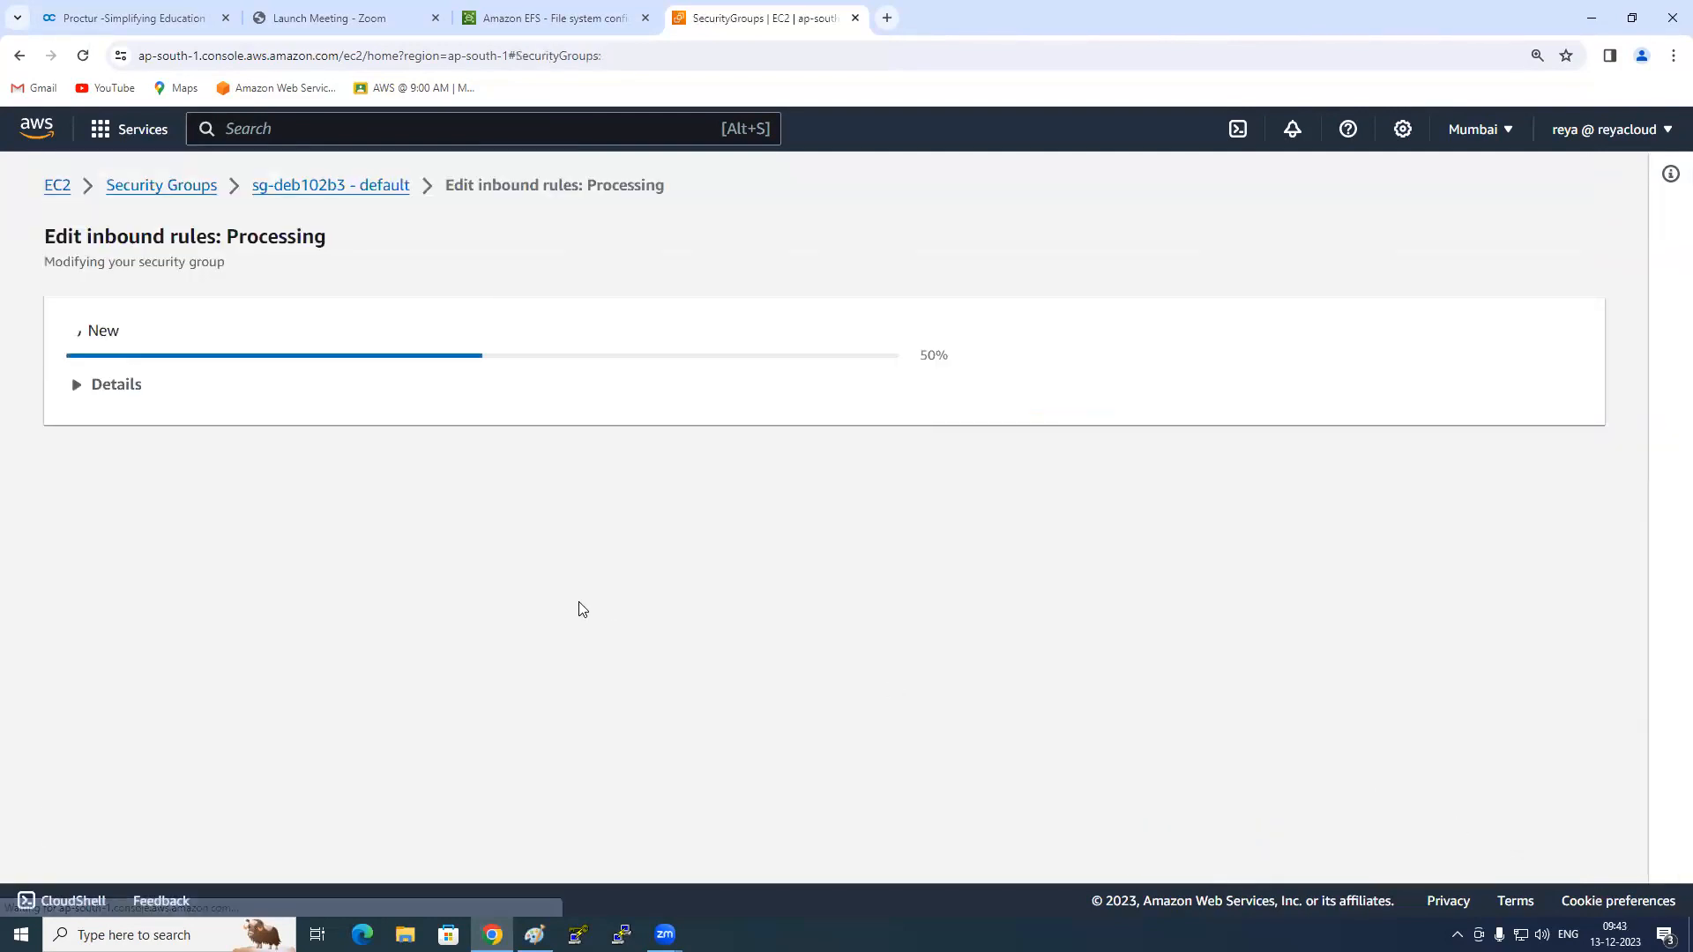
Step: Start launching a new EC2 instance and name it EFSServer1
click(79, 339)
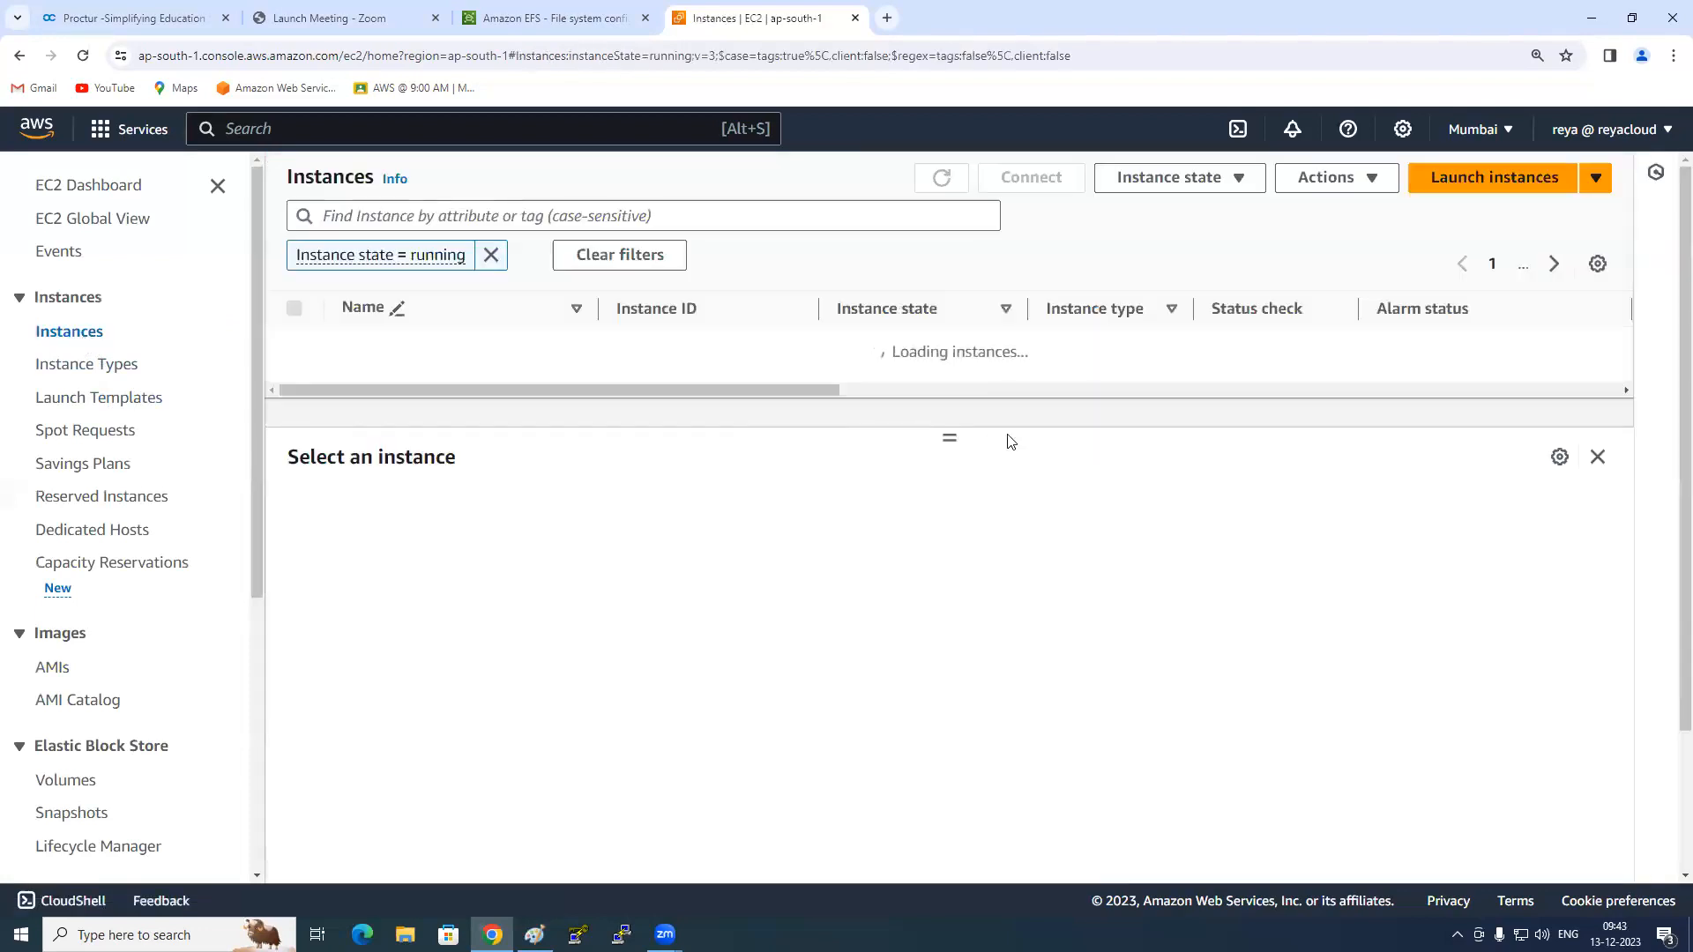
right_click(1474, 169)
click(1474, 169)
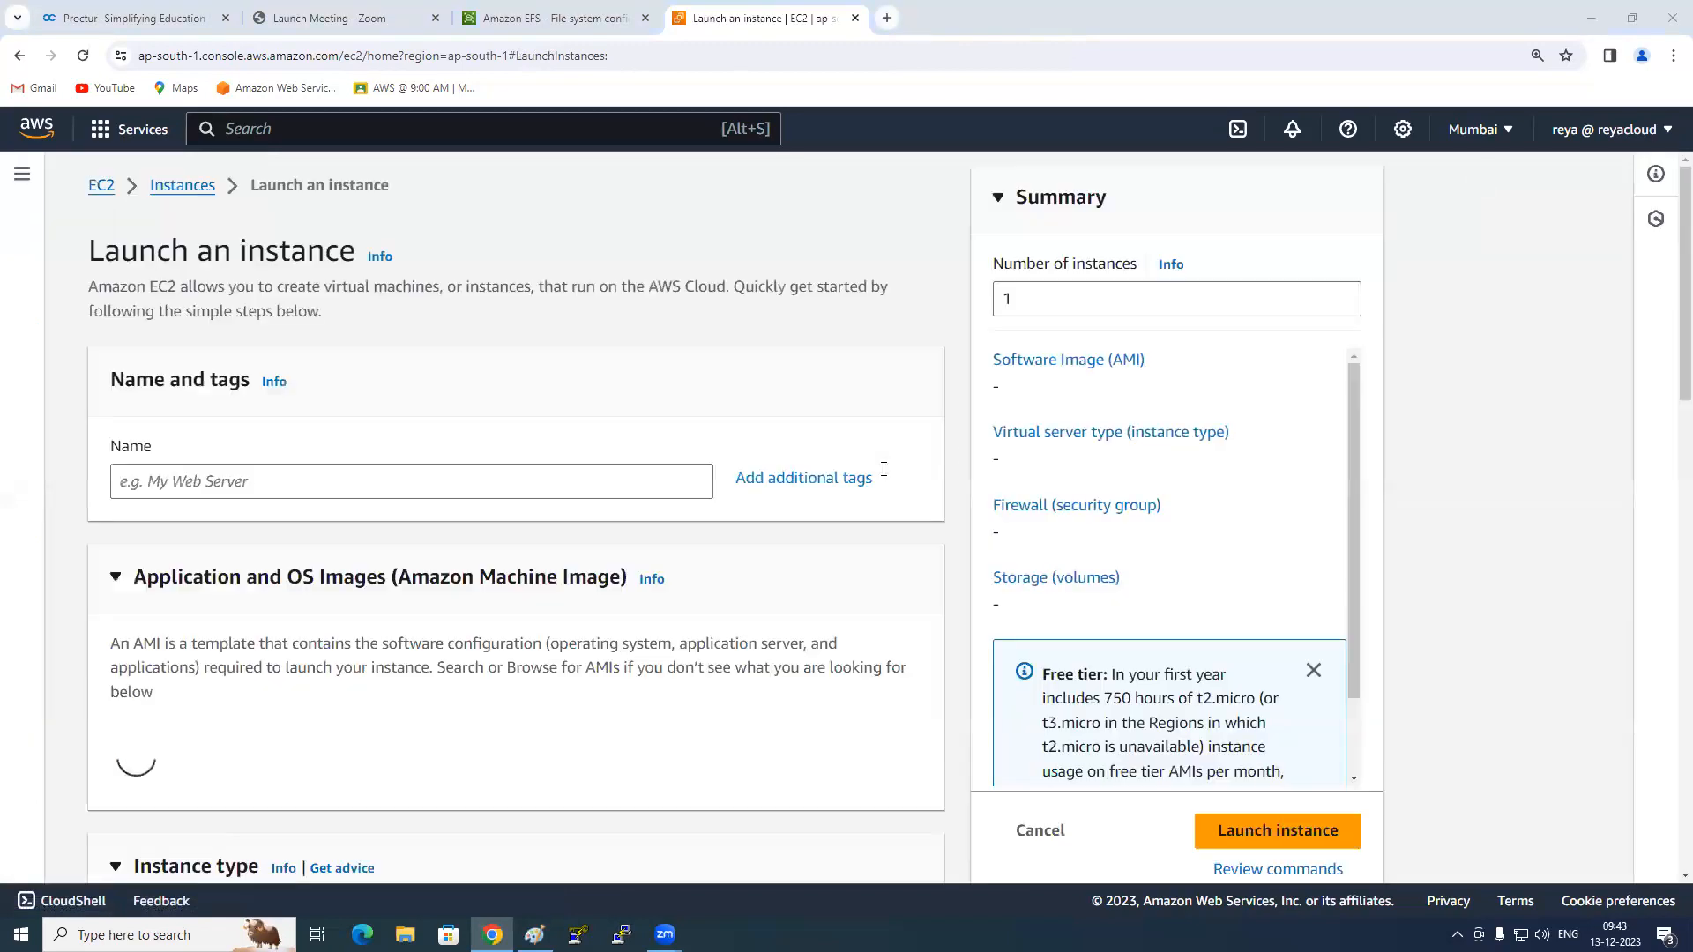
click(607, 490)
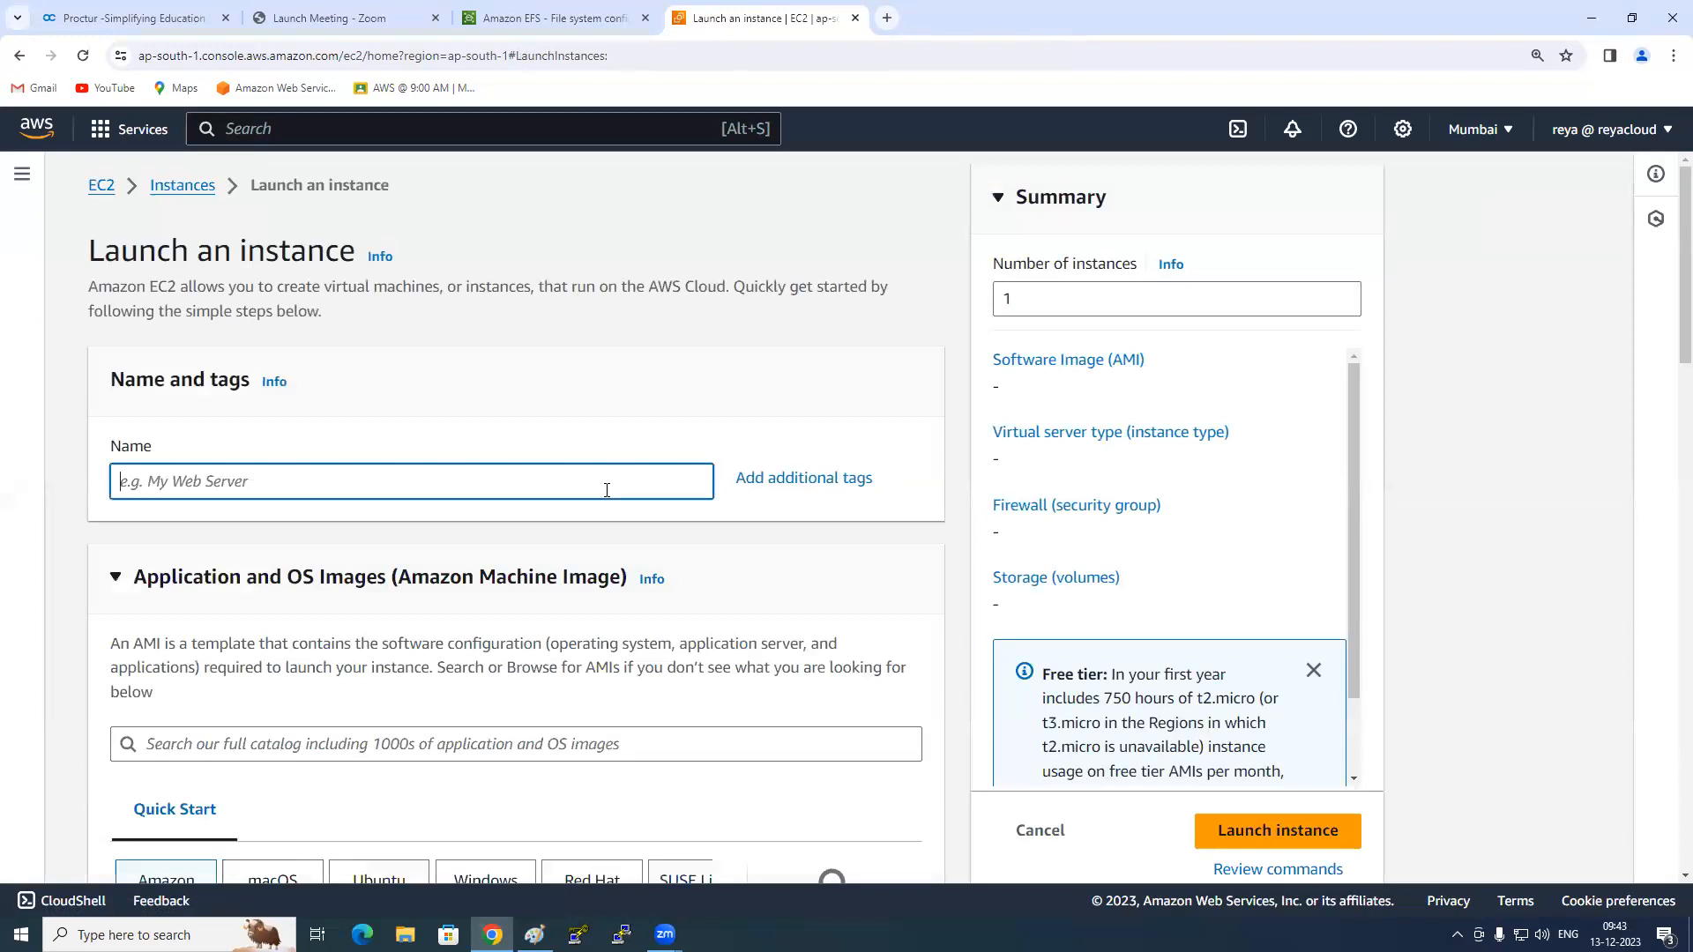
text(EFSServer1)
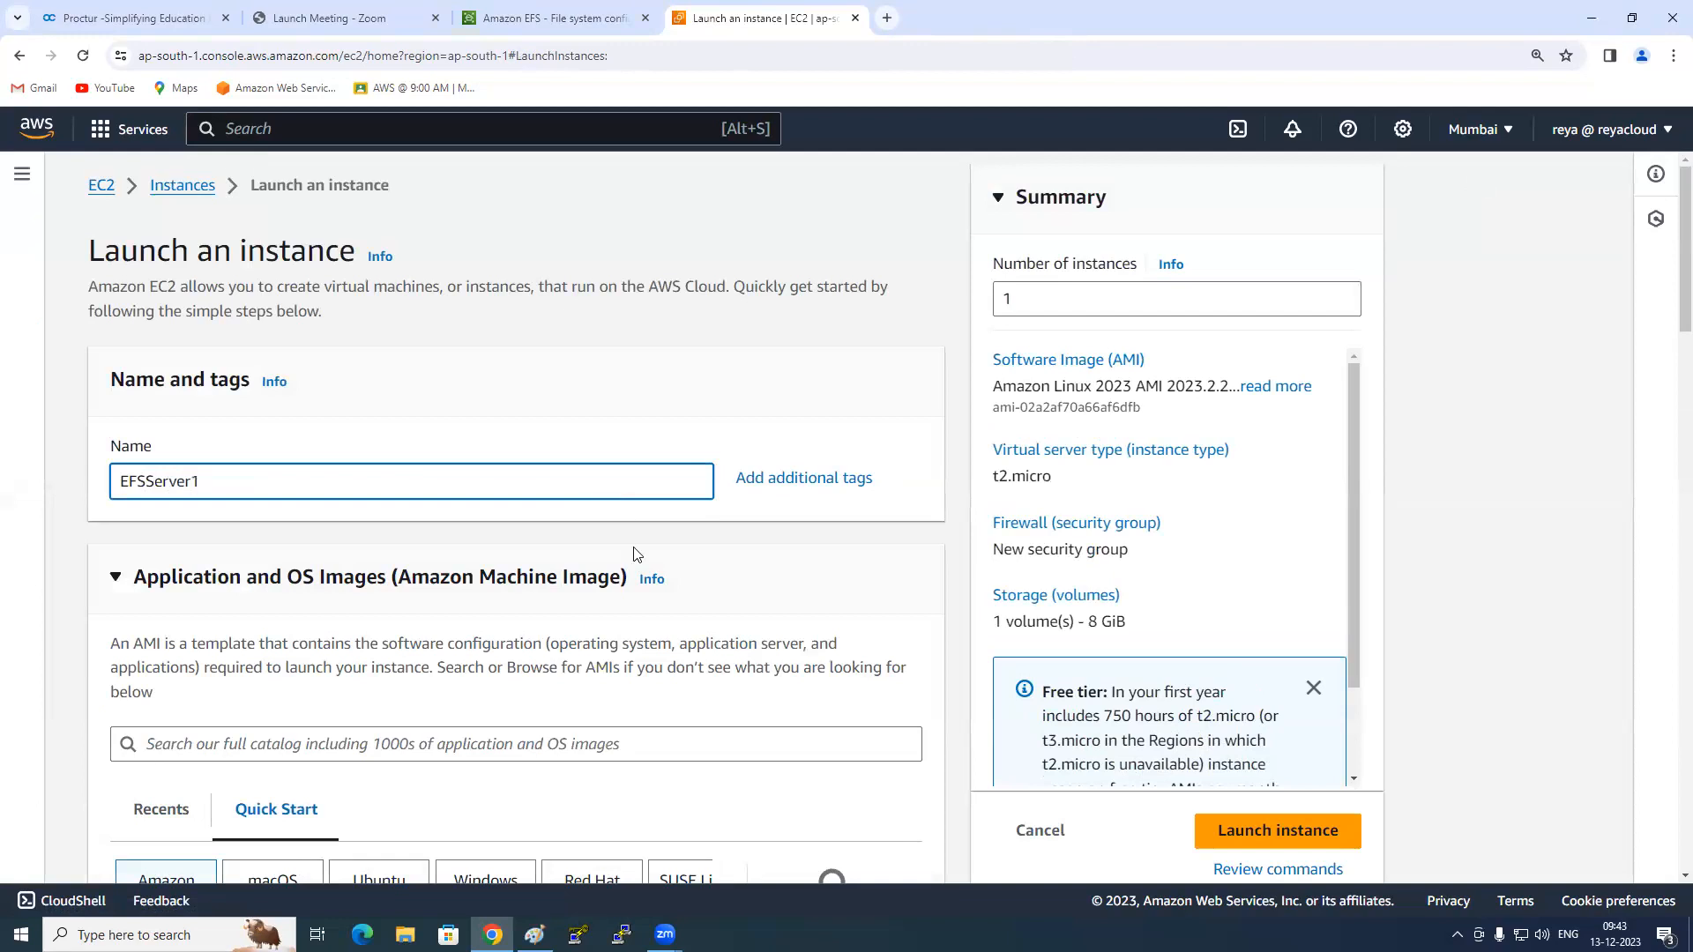
Step: Select the free-tier Red Hat Enterprise Linux 9 (HVM) 64-bit (x86) AMI and the 9AMBATCH key pair for the instance
scroll(634, 554, down, 4)
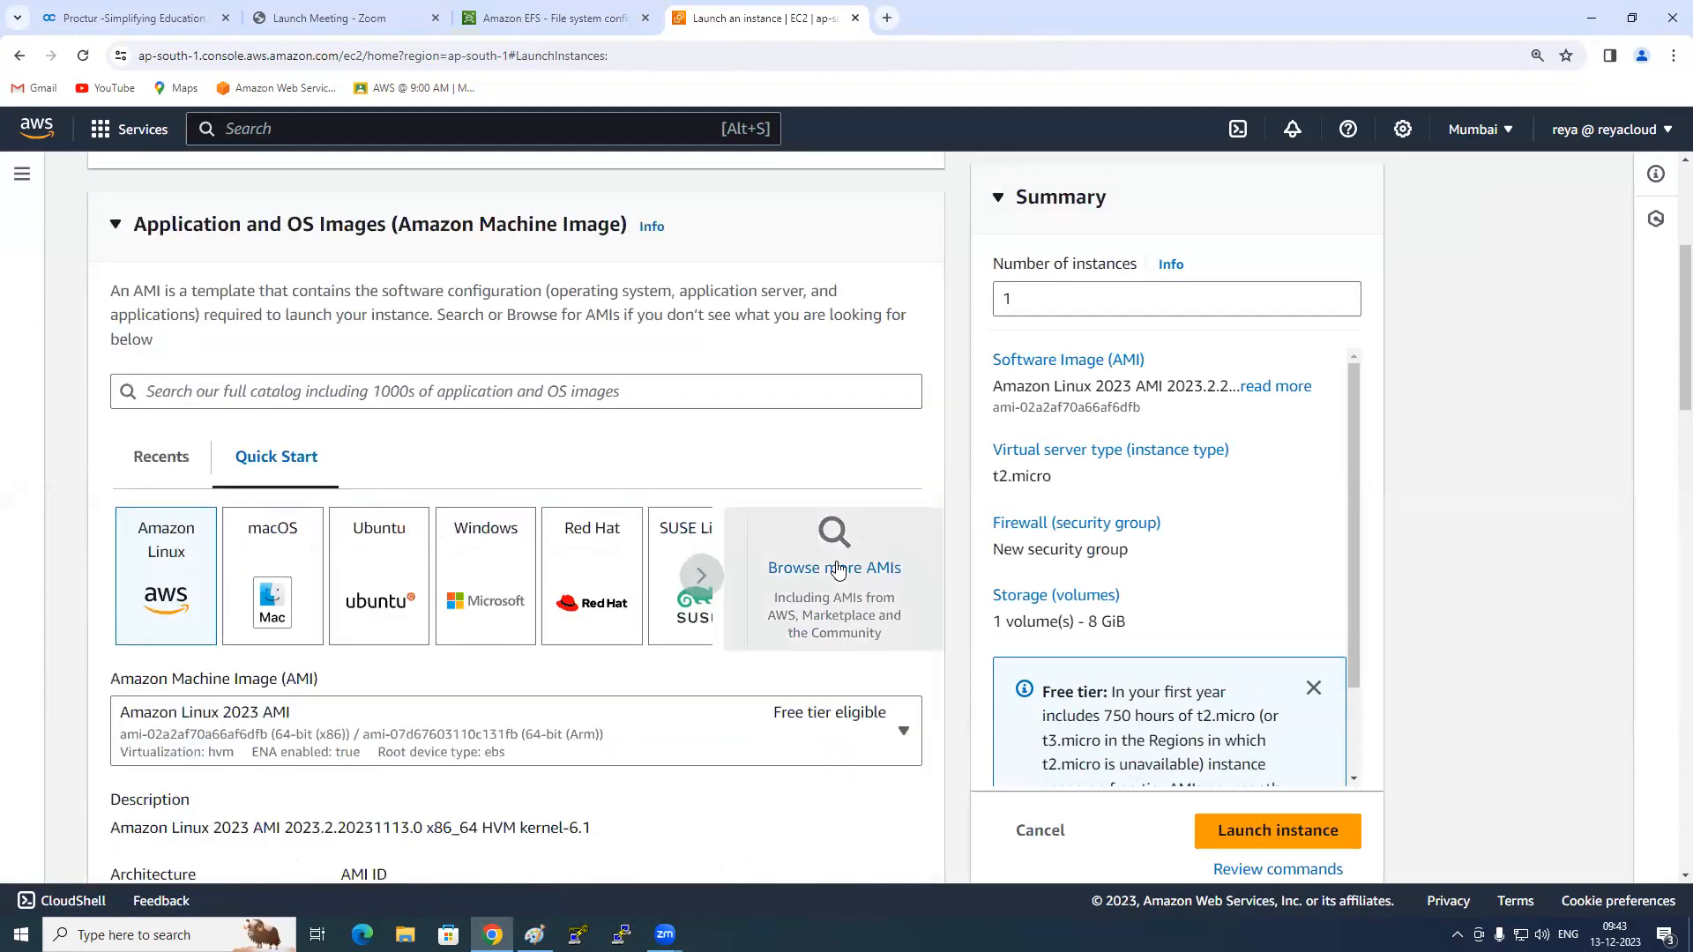
click(837, 563)
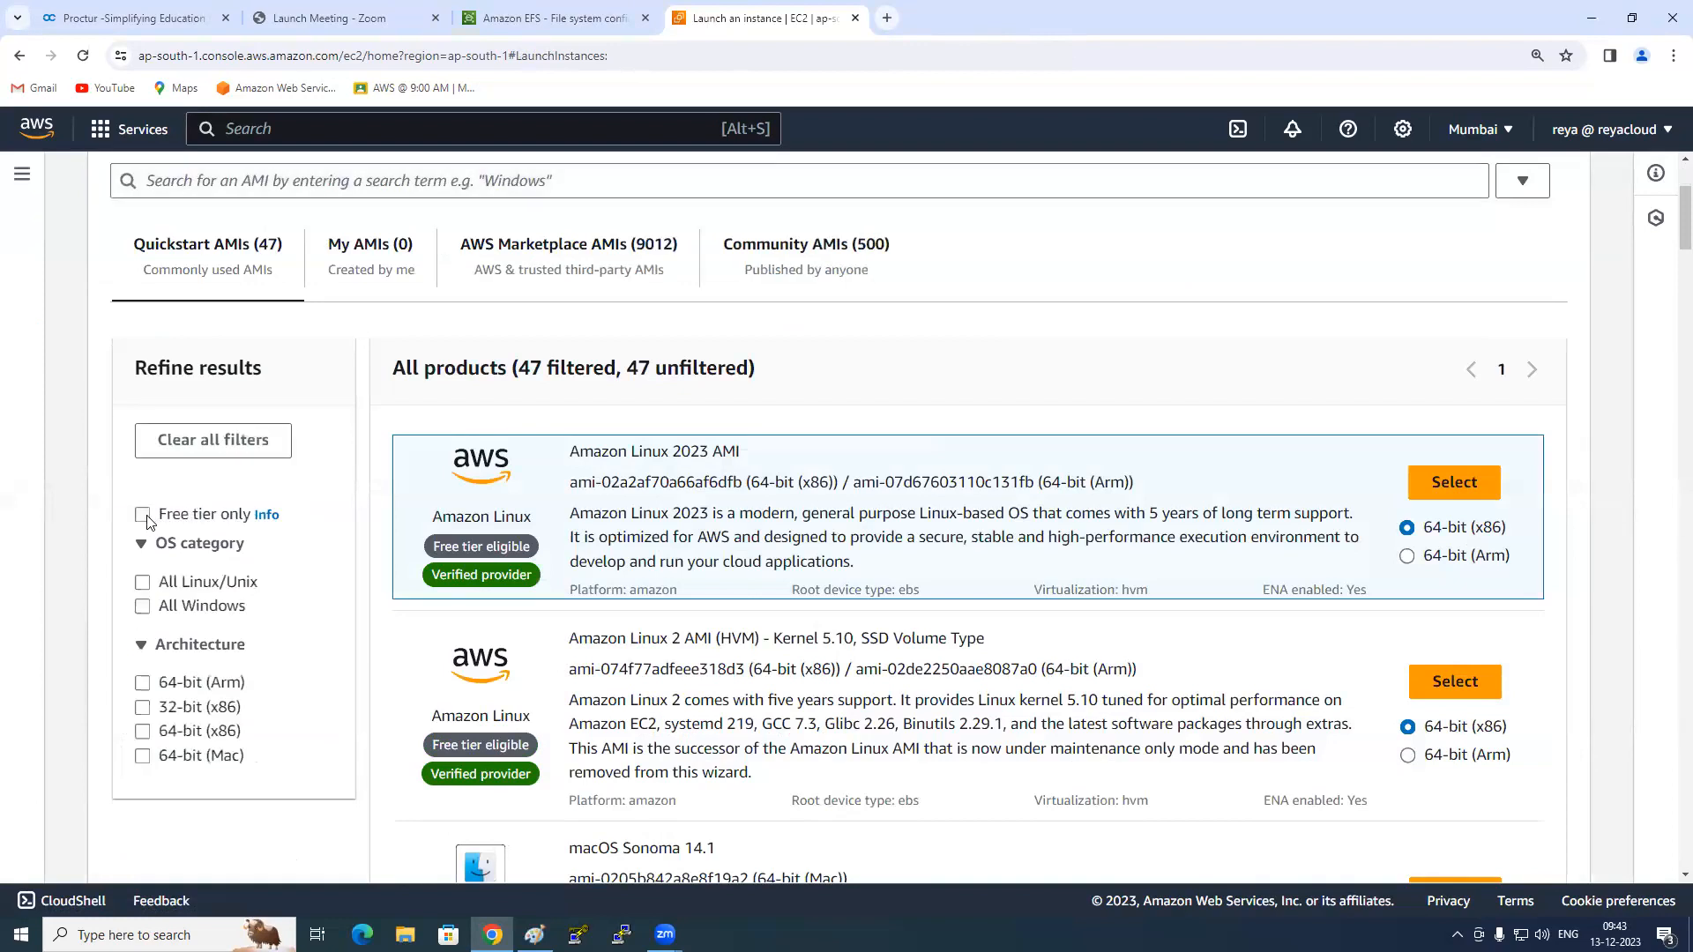
click(143, 515)
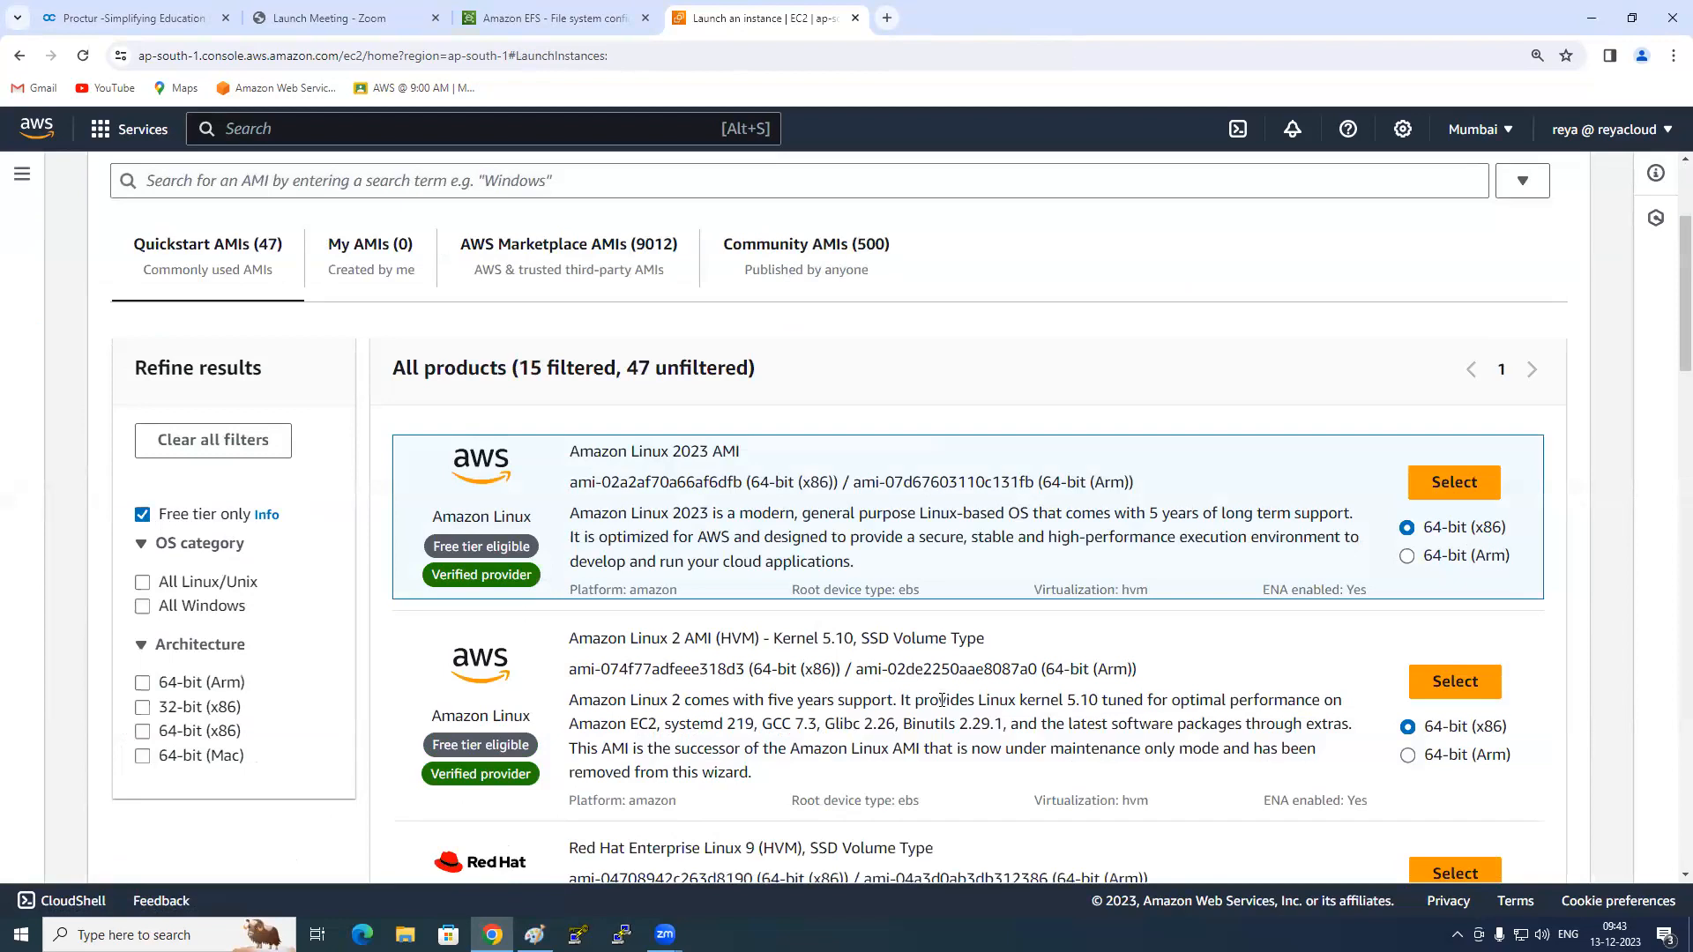
scroll(942, 699, down, 2)
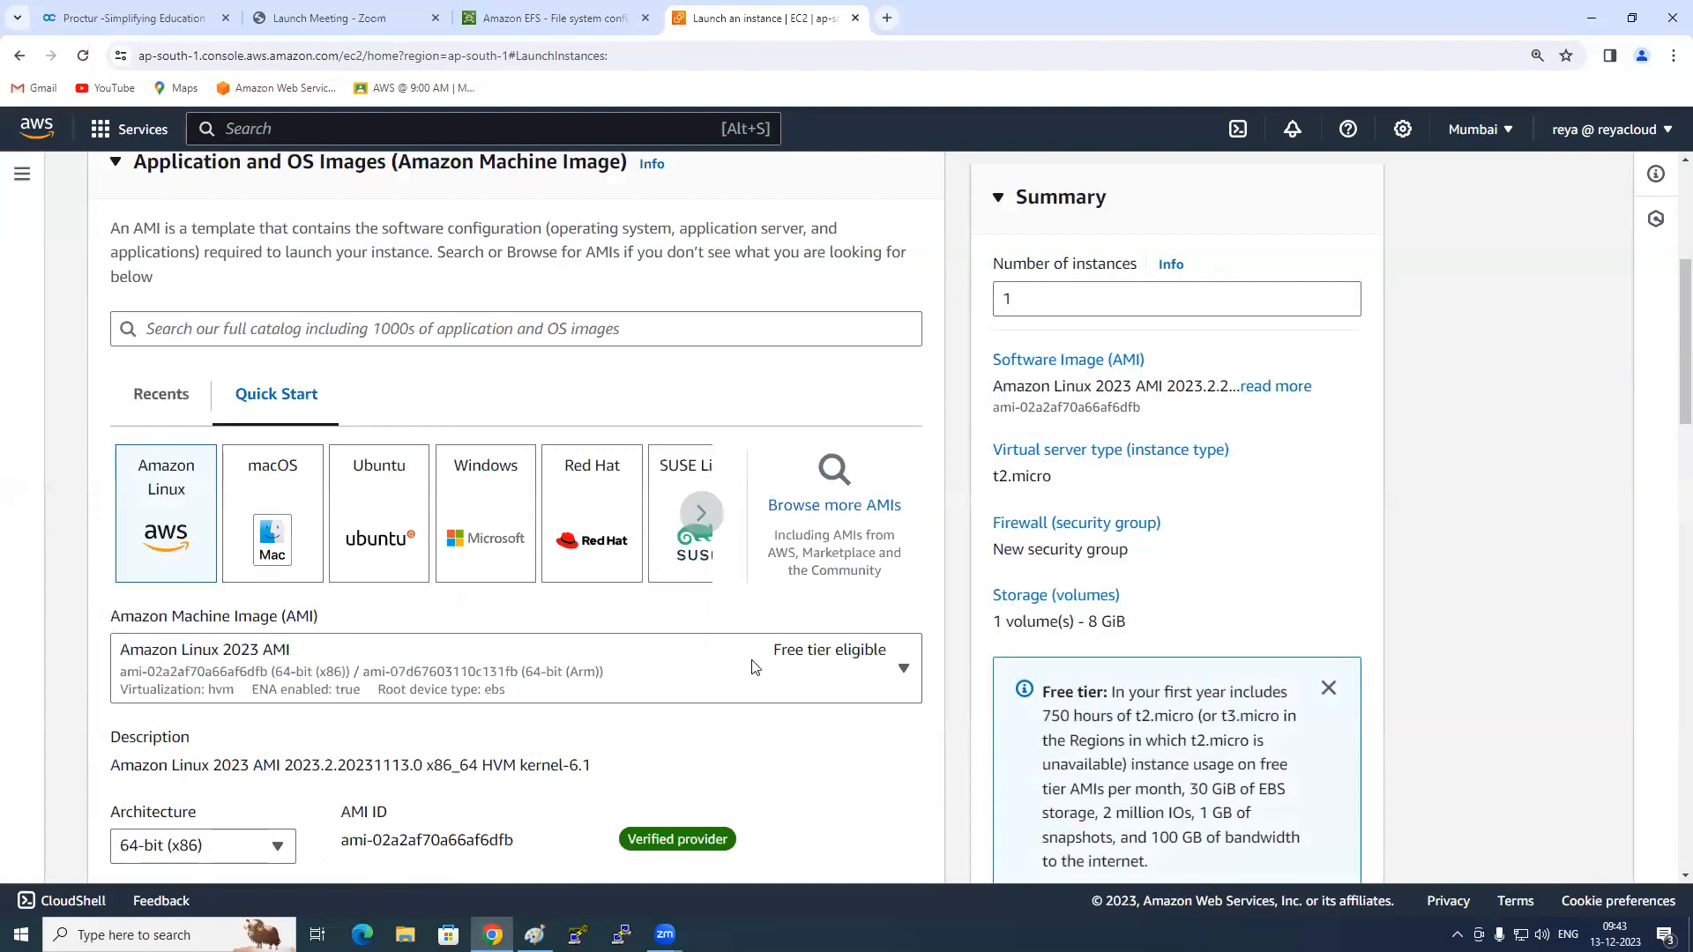
scroll(593, 617, down, 10)
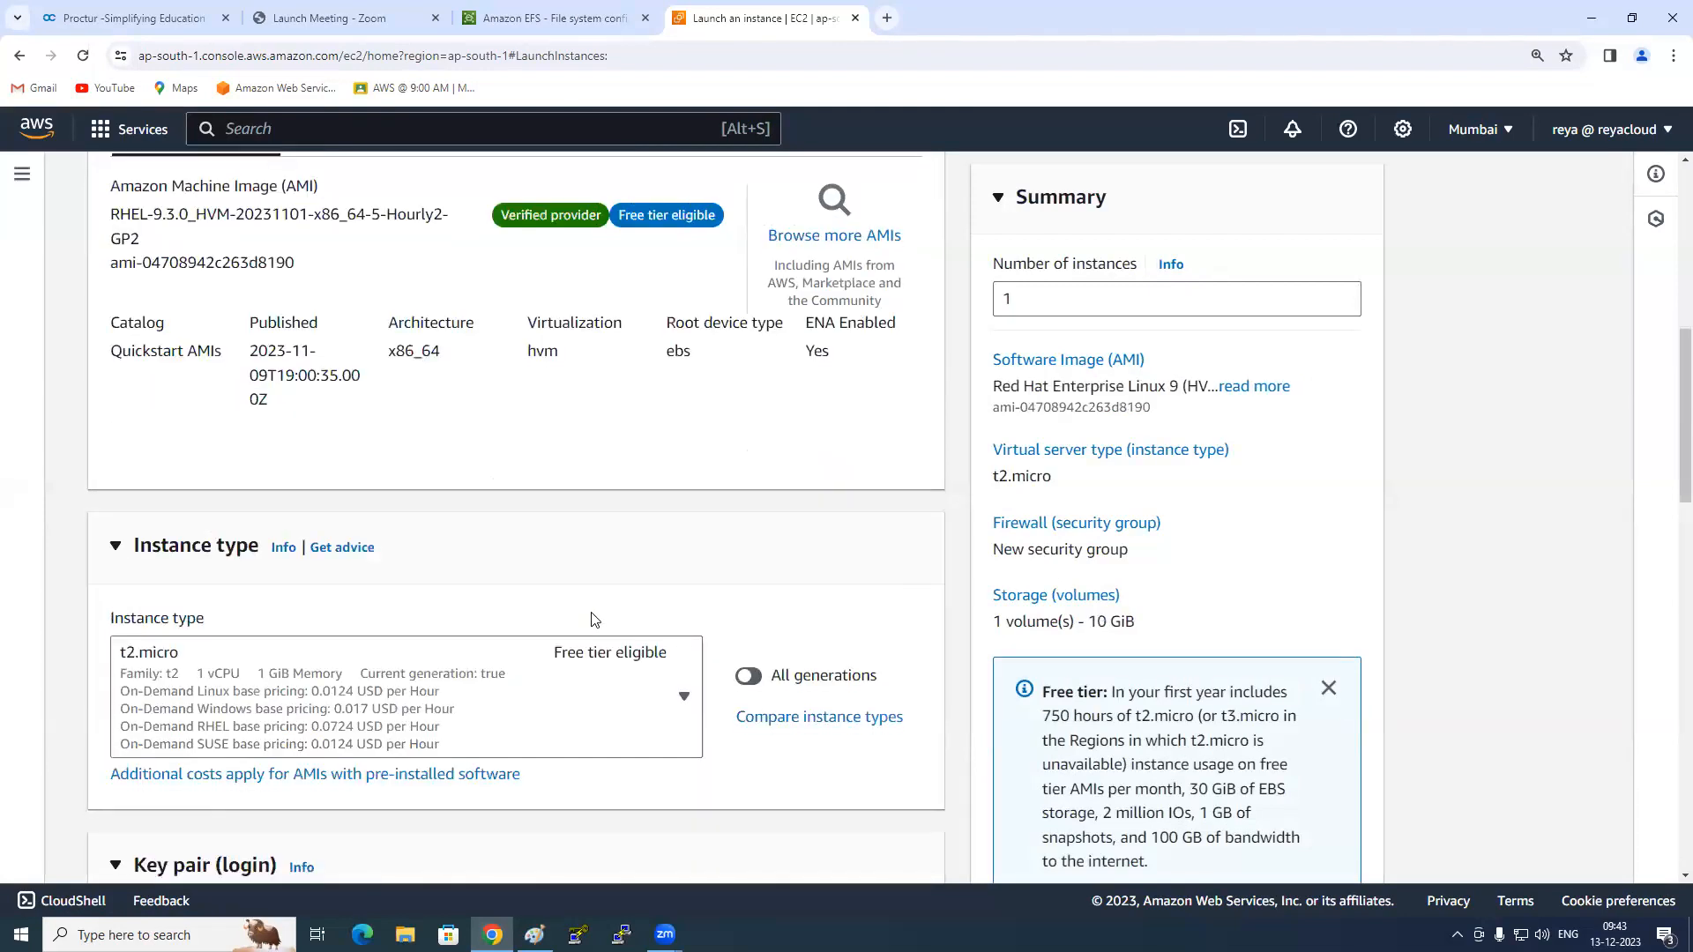
click(568, 520)
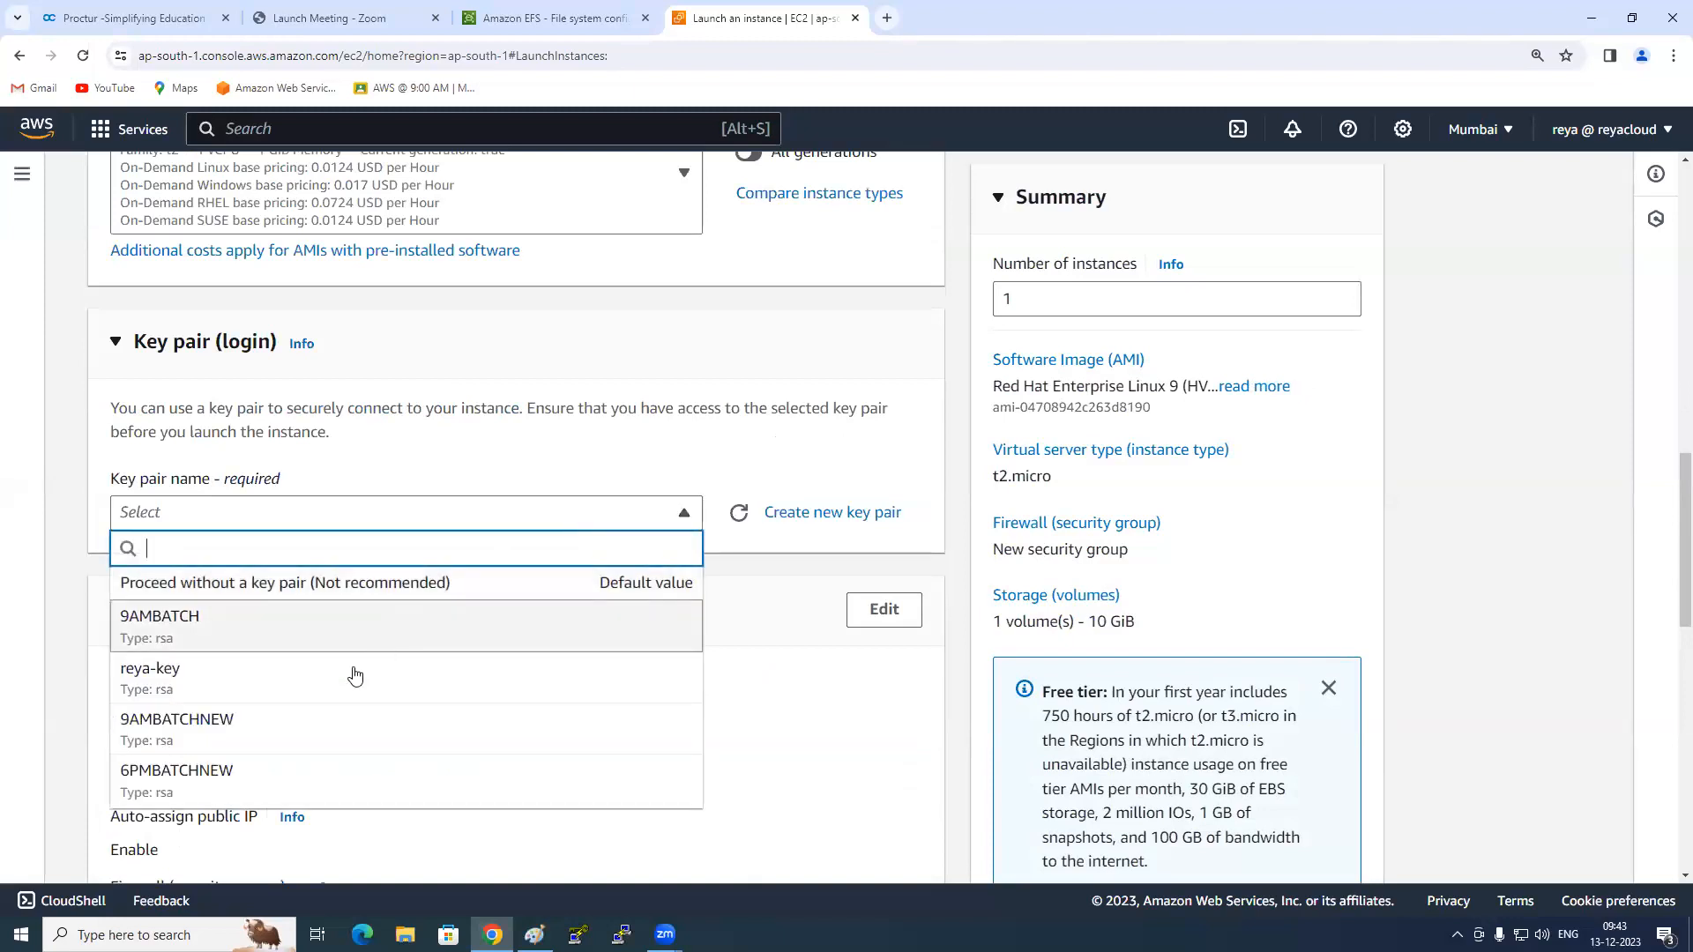
click(261, 626)
Step: Edit the instance's network settings to use the ap-south-1a subnet and the existing default security group
click(877, 620)
scroll(579, 690, down, 3)
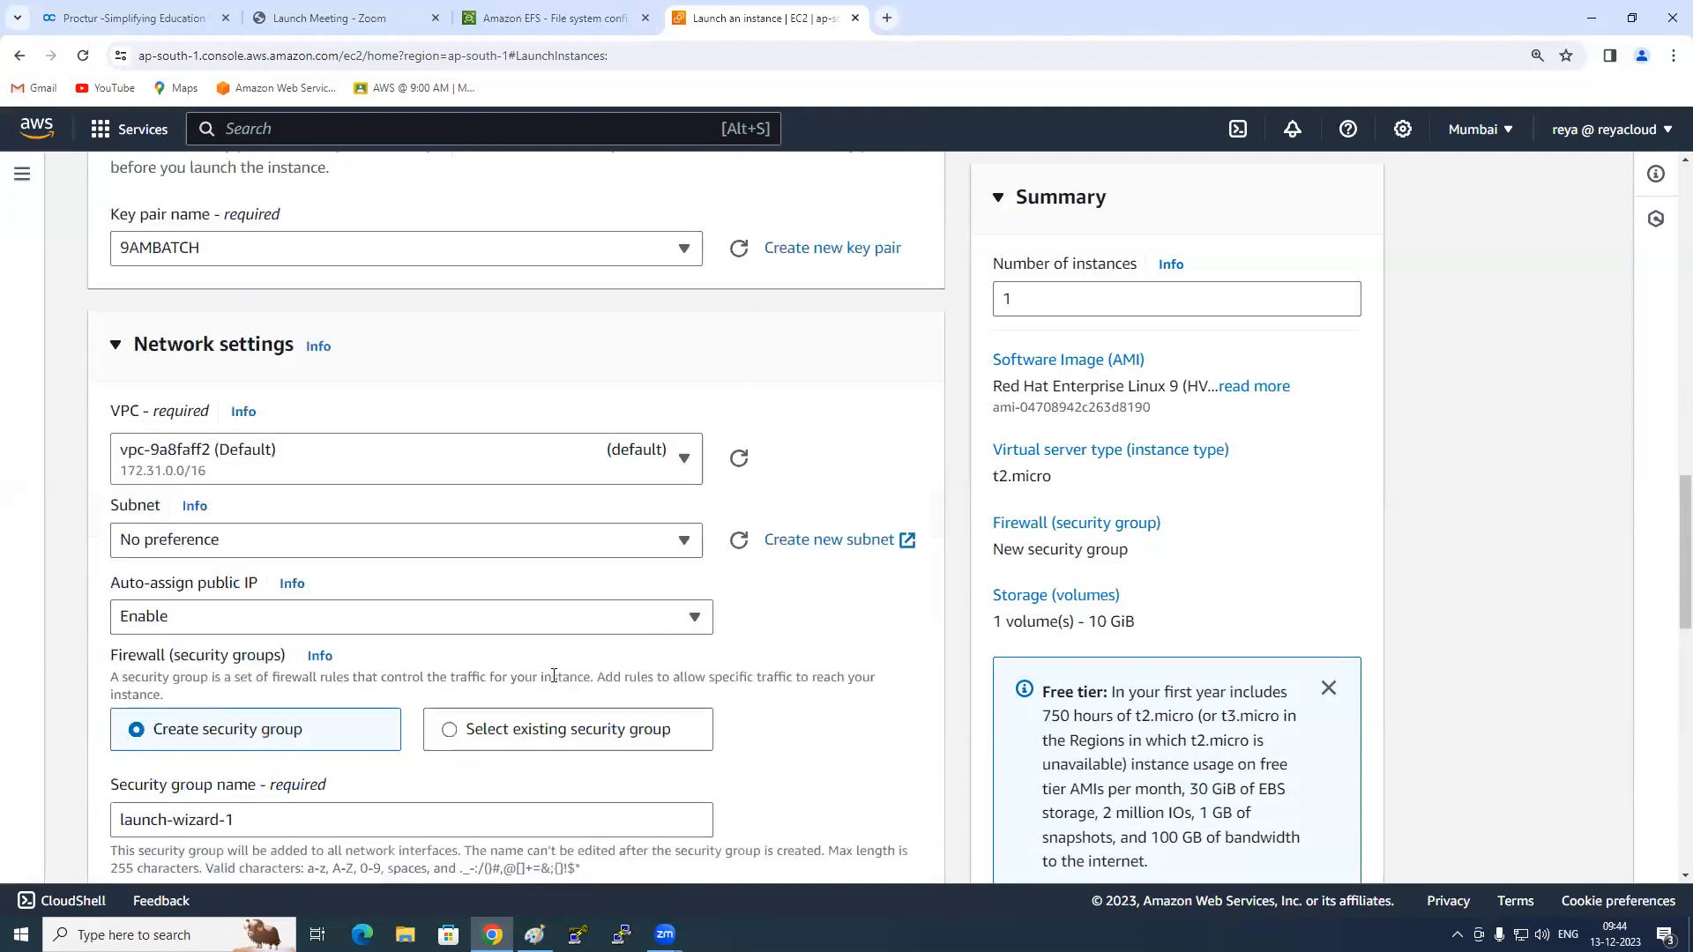
click(400, 540)
click(483, 362)
click(535, 760)
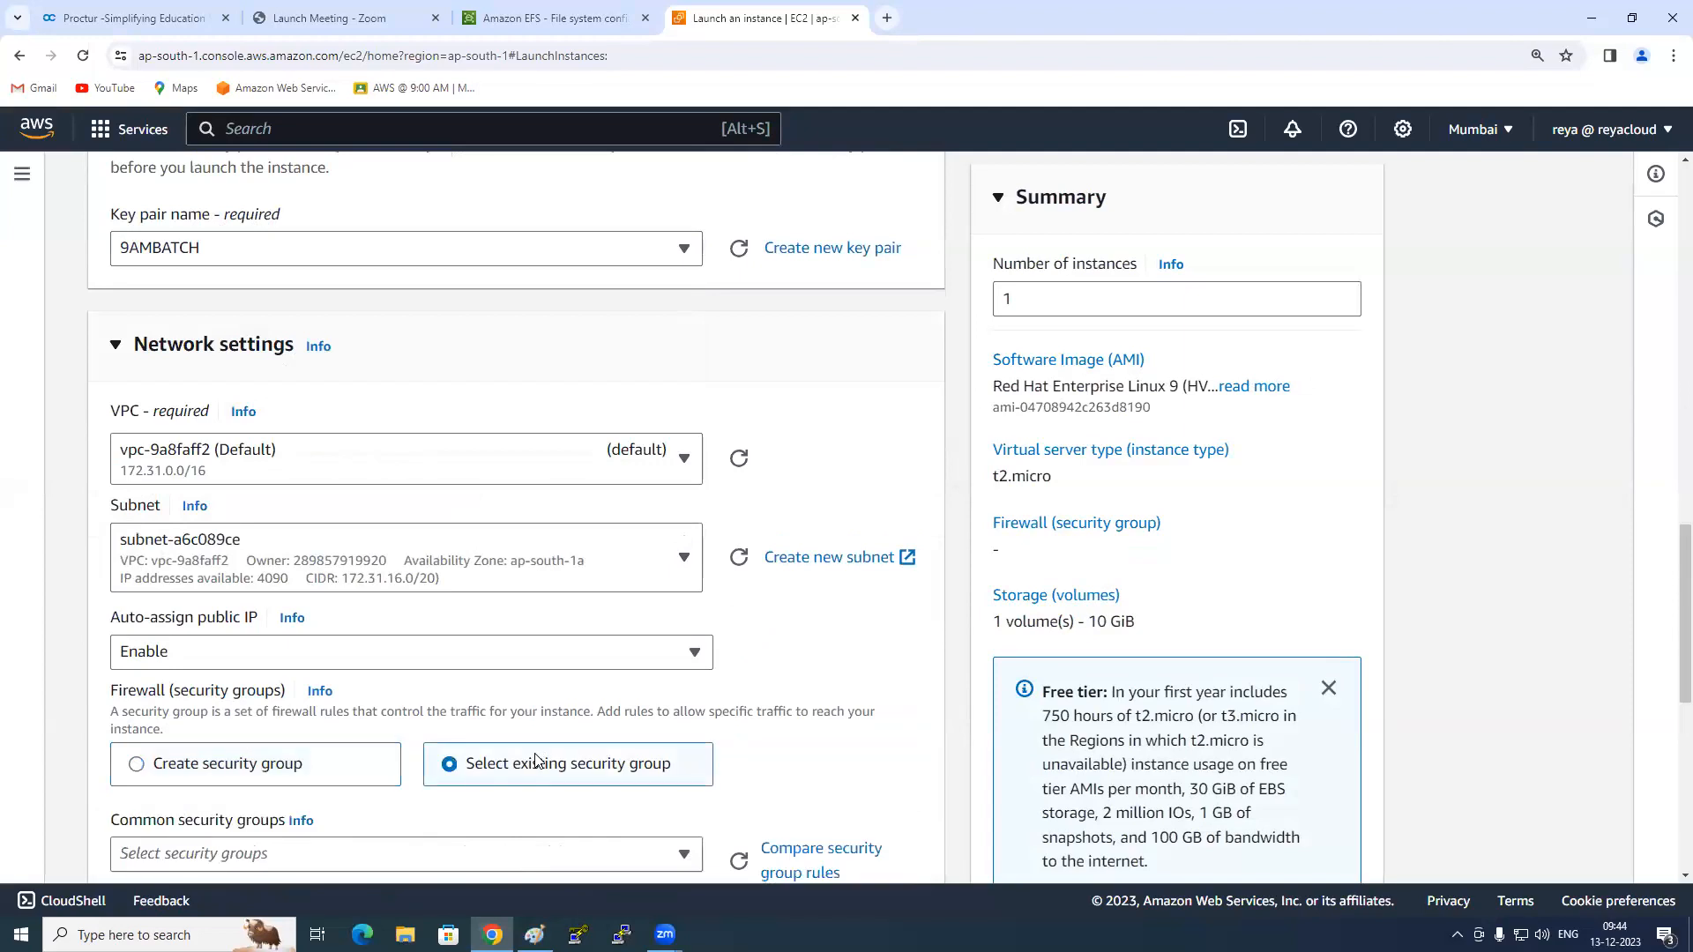
scroll(461, 573, down, 4)
click(462, 501)
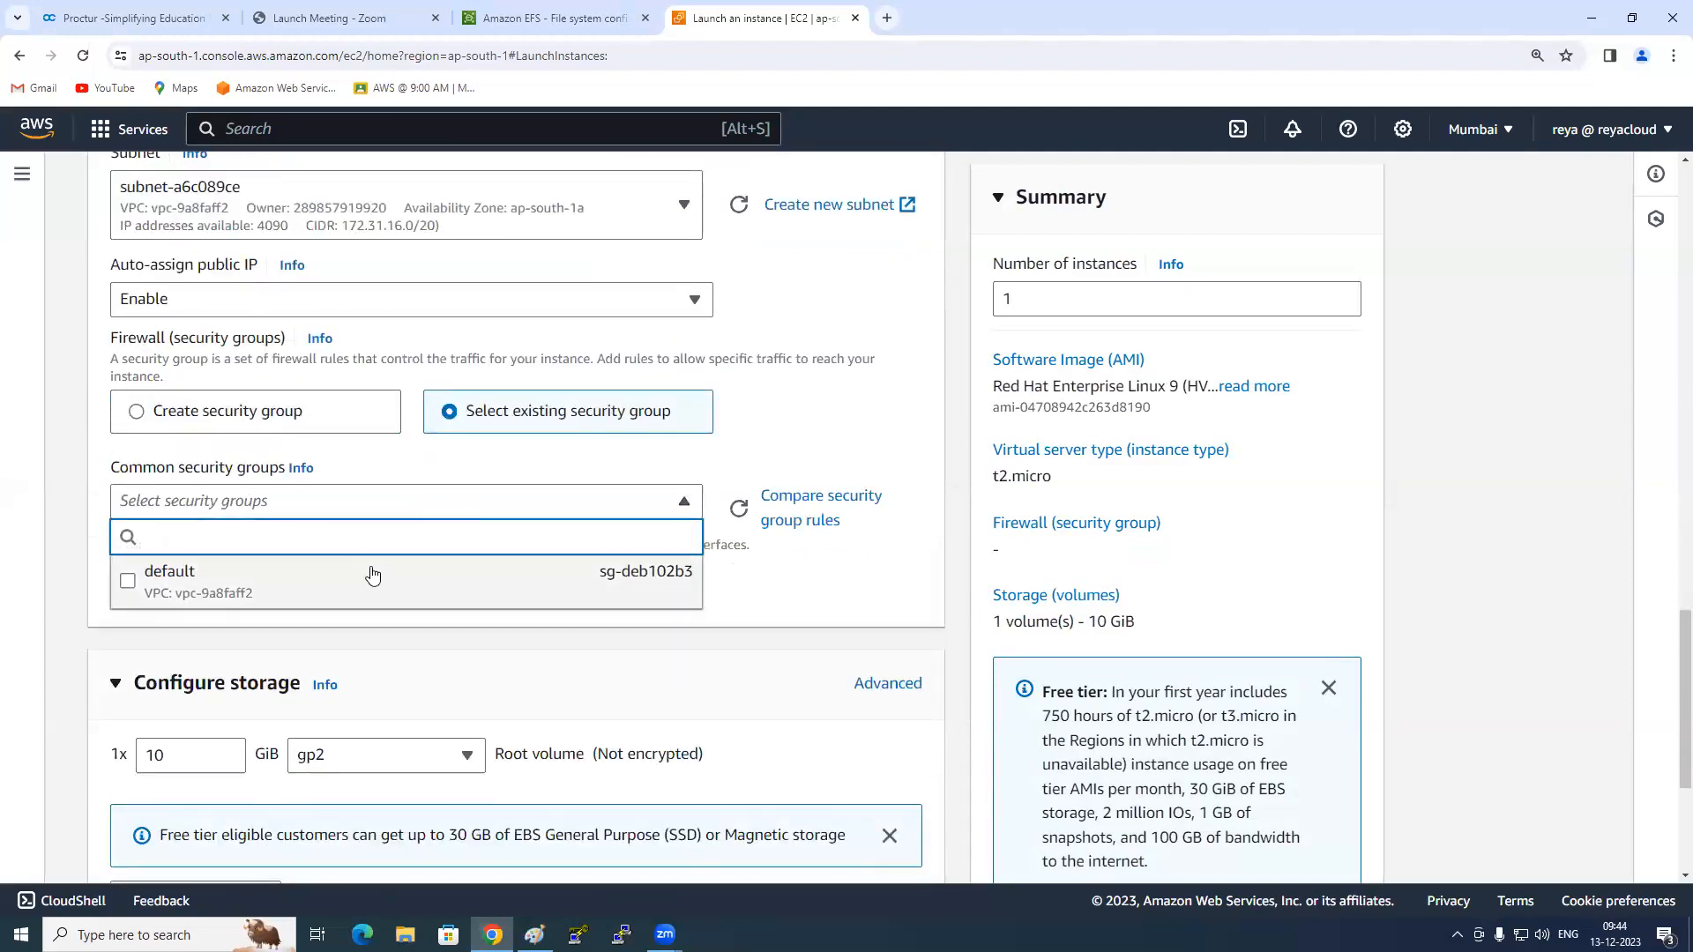
click(427, 573)
Step: Launch the EFSServer1 instance without adding a file system, and return to the instances list
scroll(863, 652, down, 4)
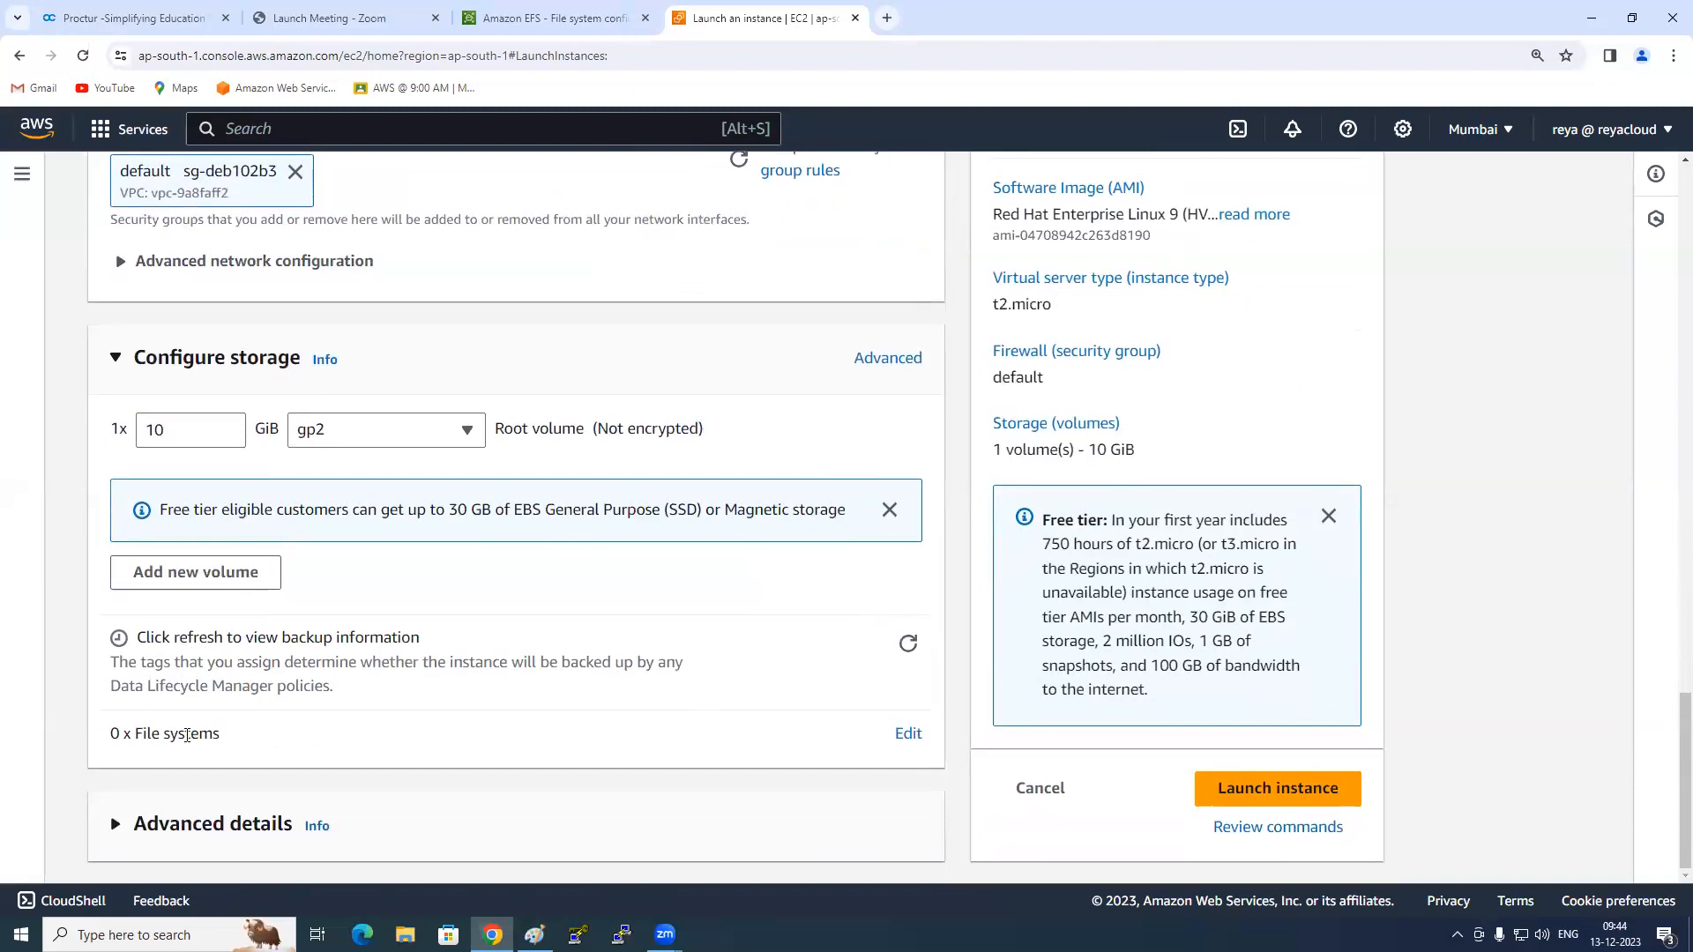
drag(111, 739, 230, 741)
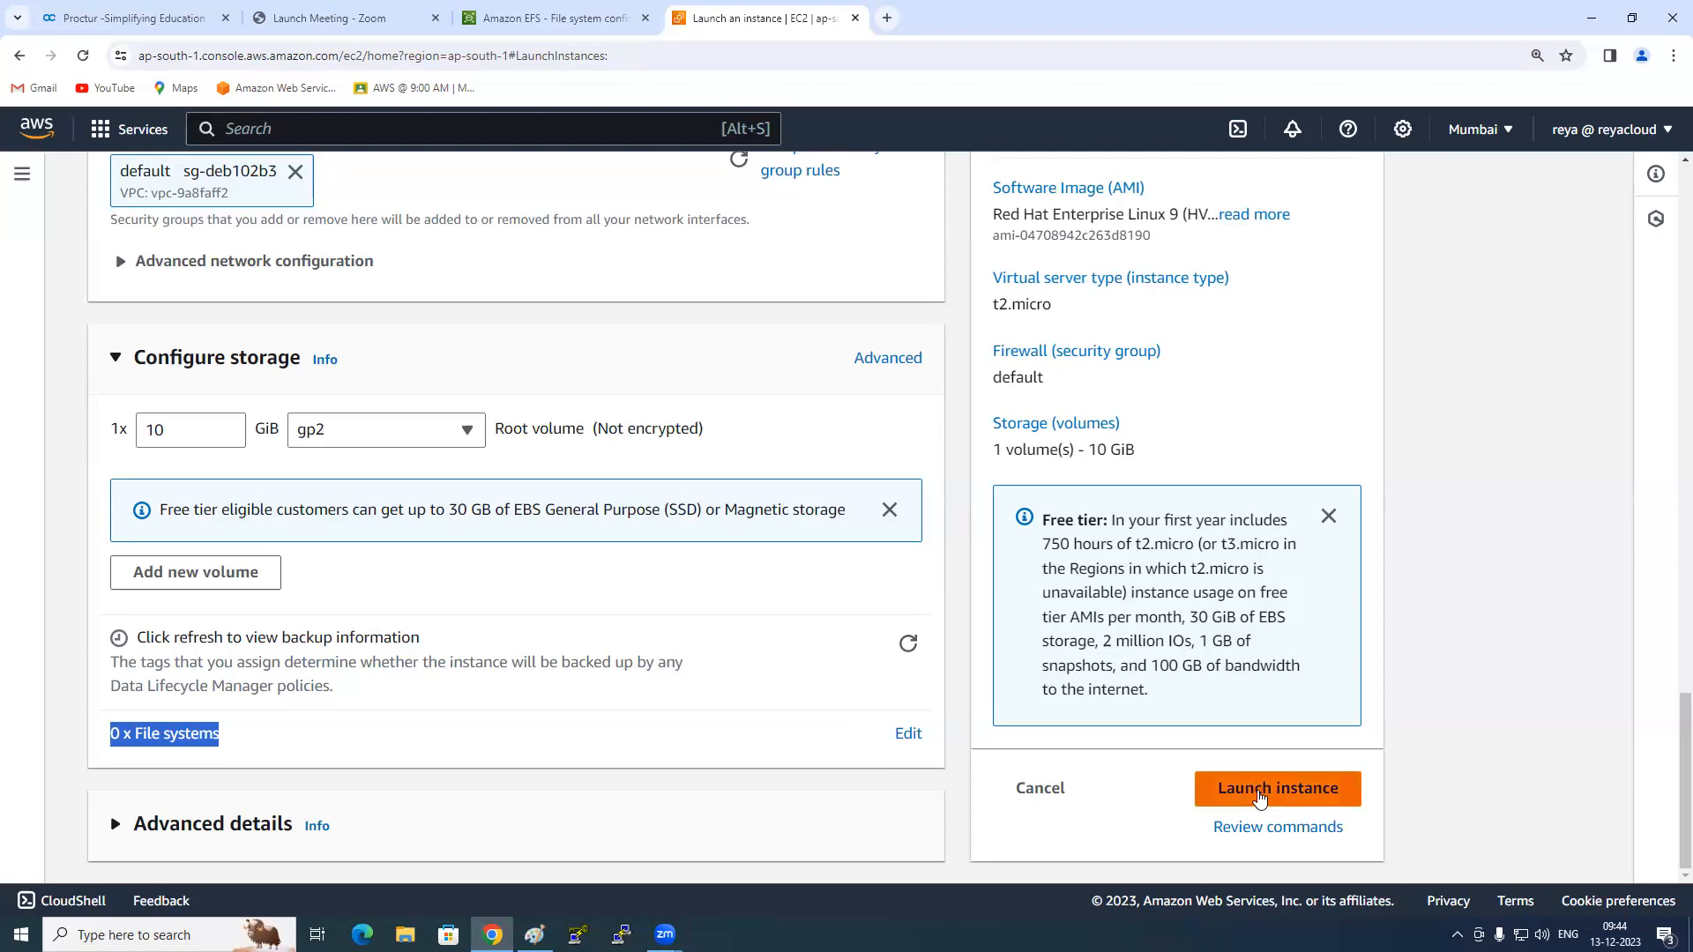
click(1258, 796)
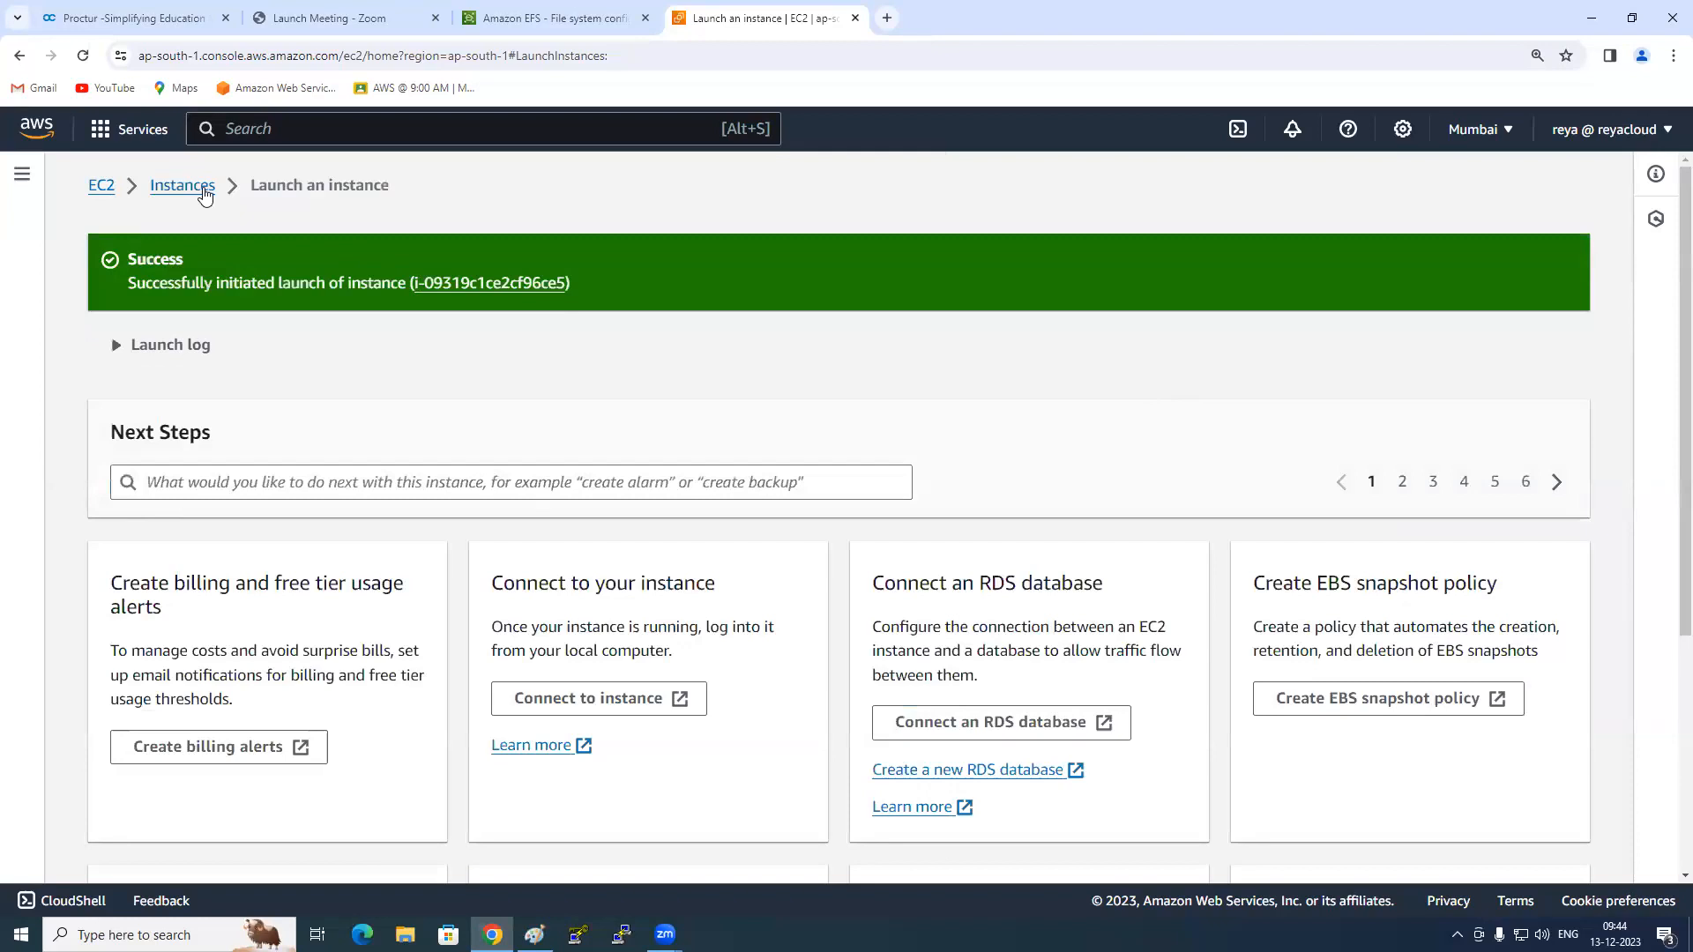
click(205, 195)
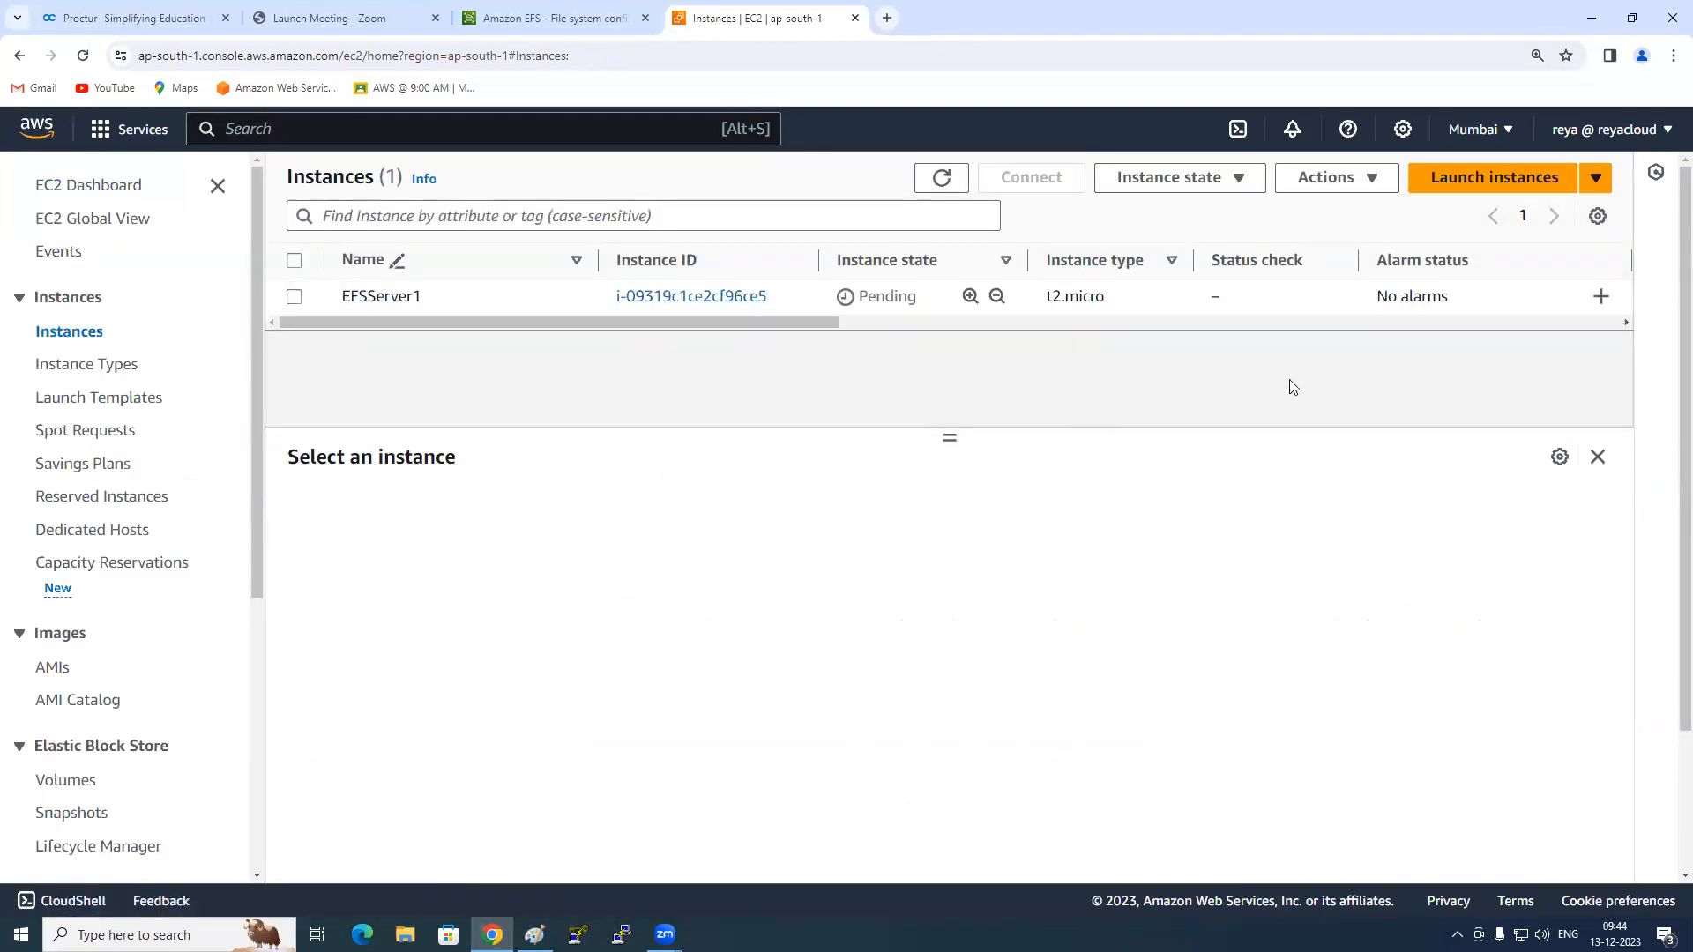
Step: Start launching another EC2 instance and name it EFSServer2
click(1446, 177)
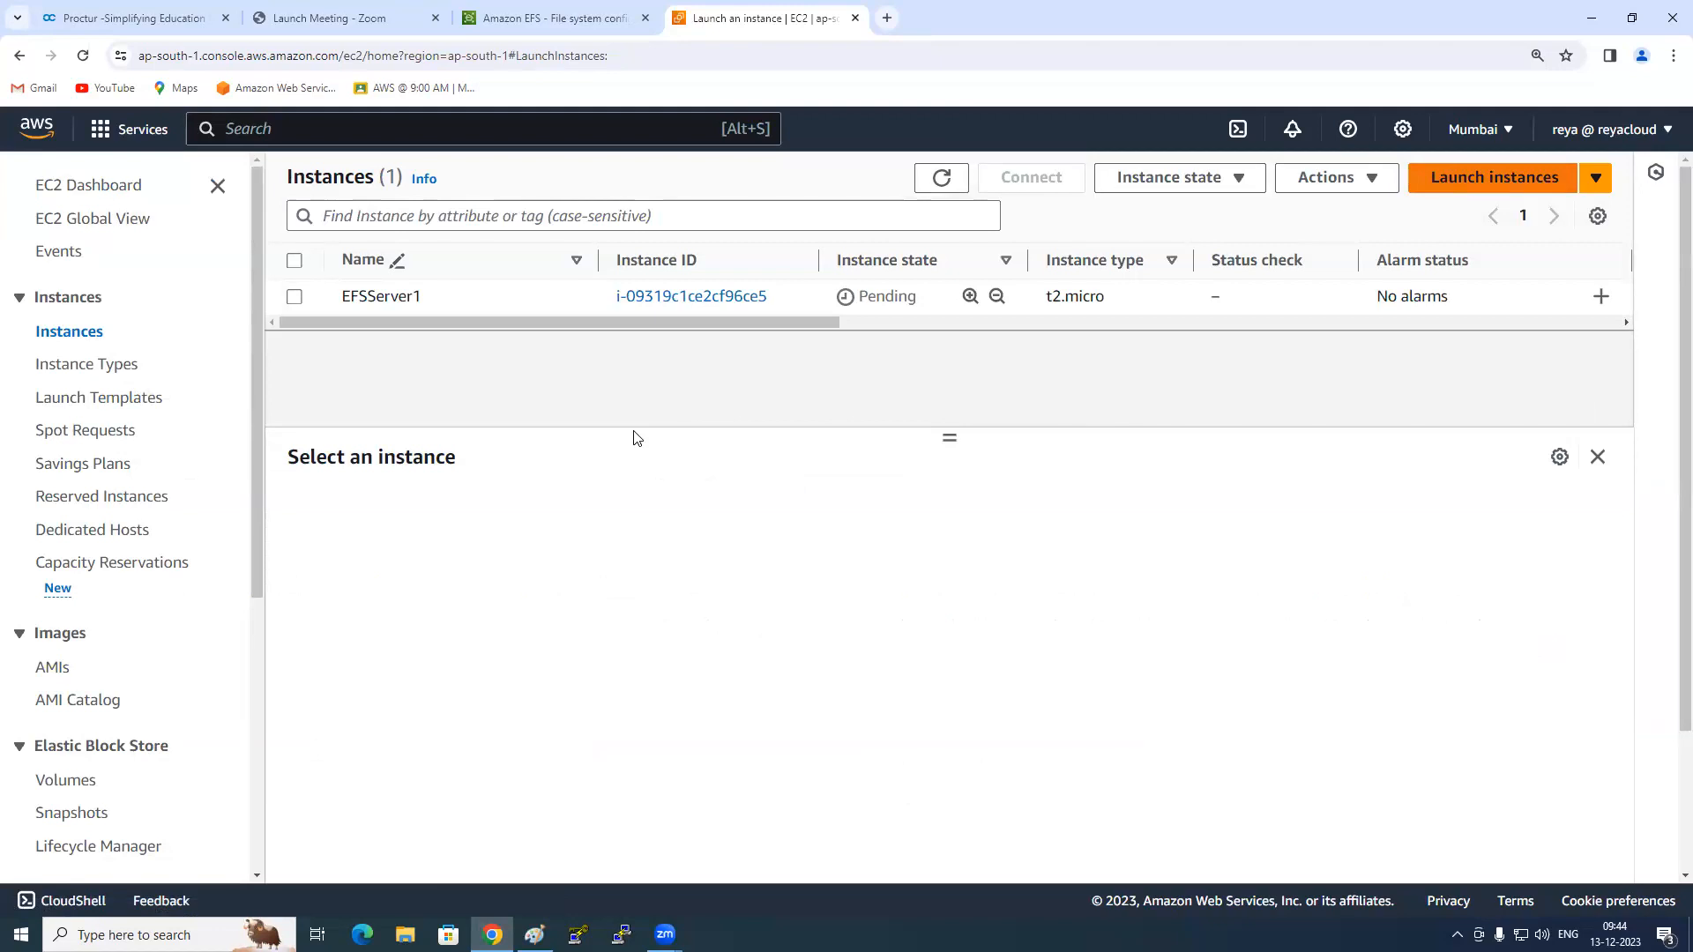
click(222, 482)
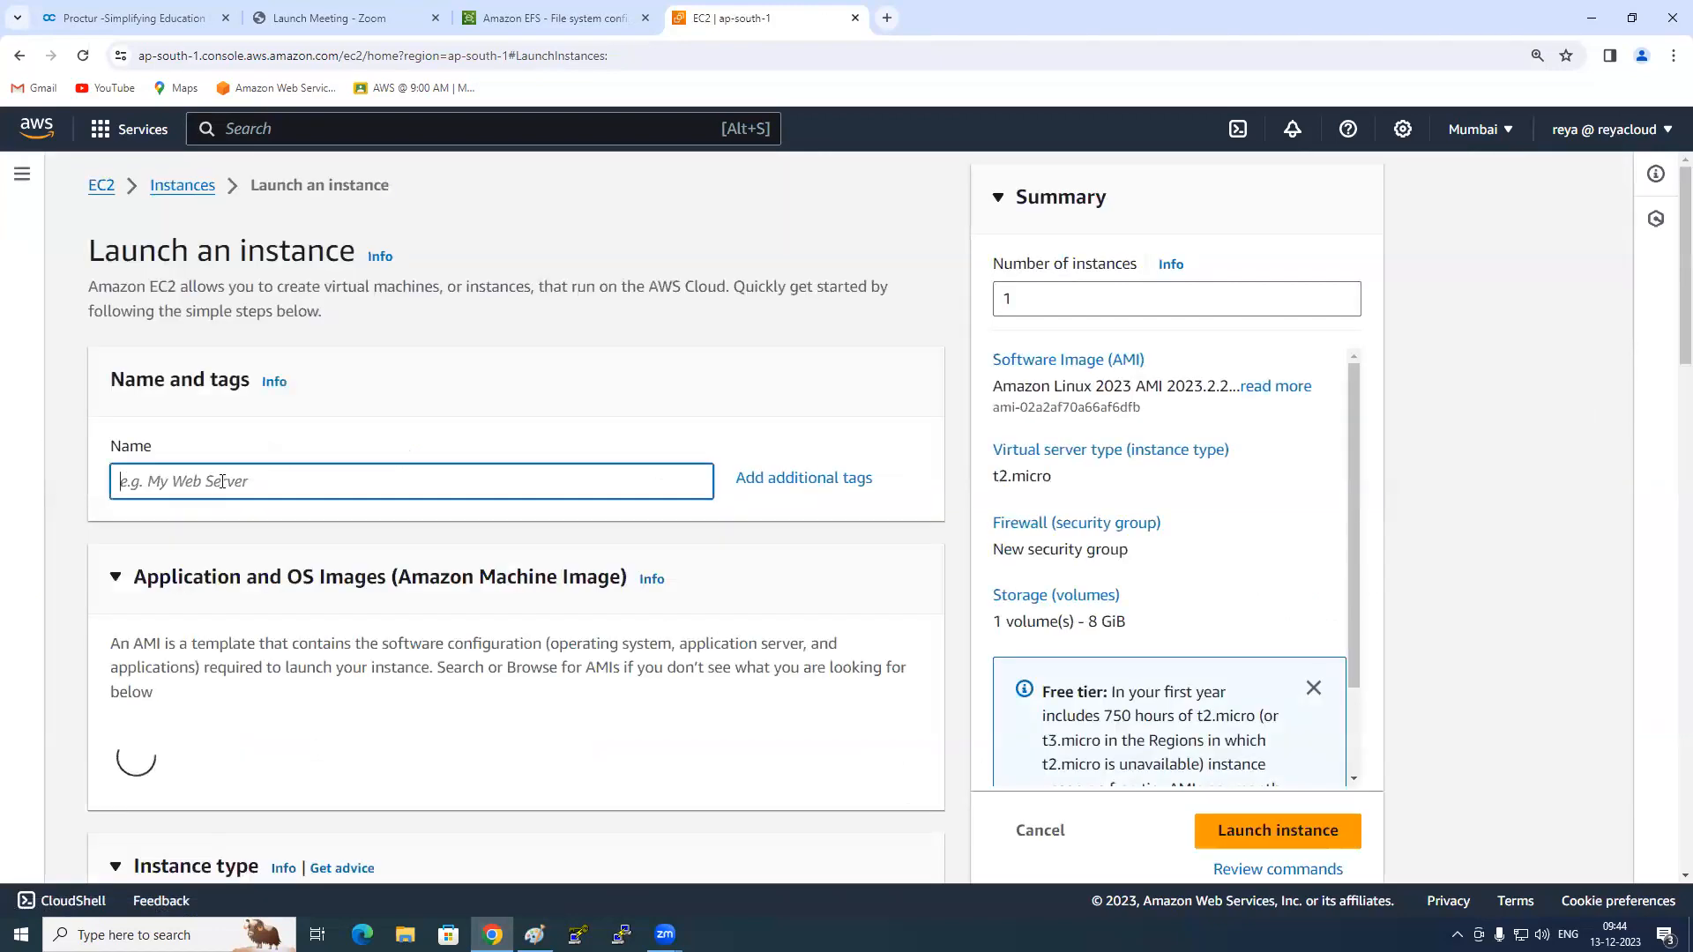
text(EFSServer2)
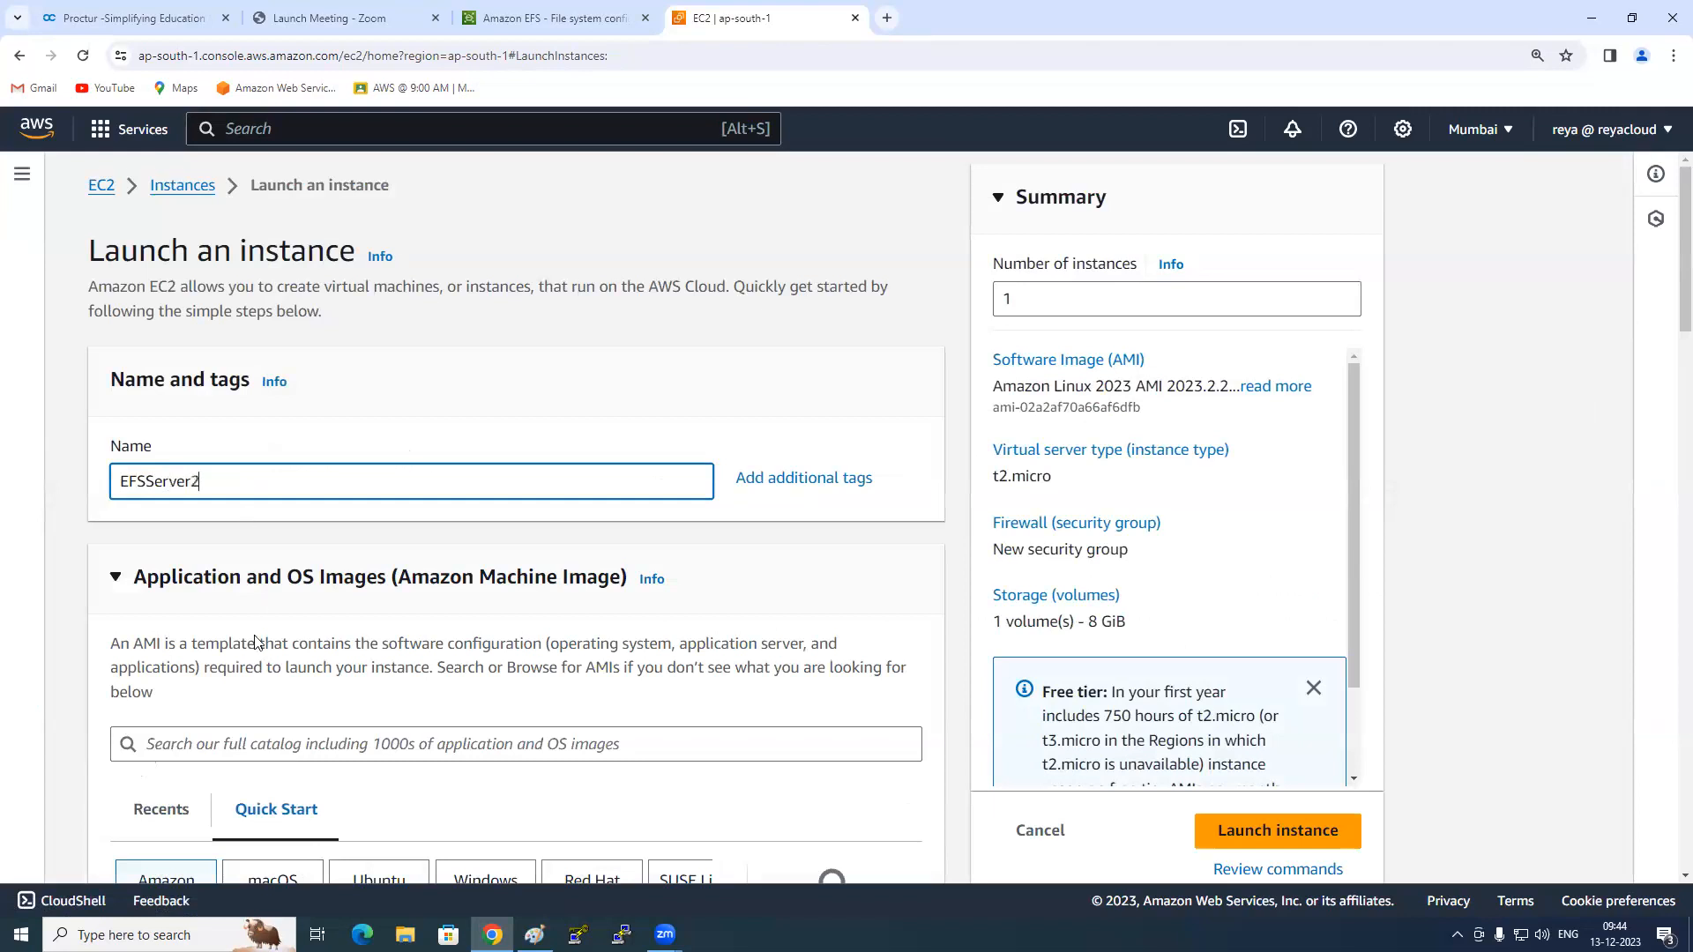
Step: Browse the AMI catalog filtered to free tier only and select Red Hat Enterprise Linux 9 (HVM), 64-bit (x86)
scroll(260, 646, down, 5)
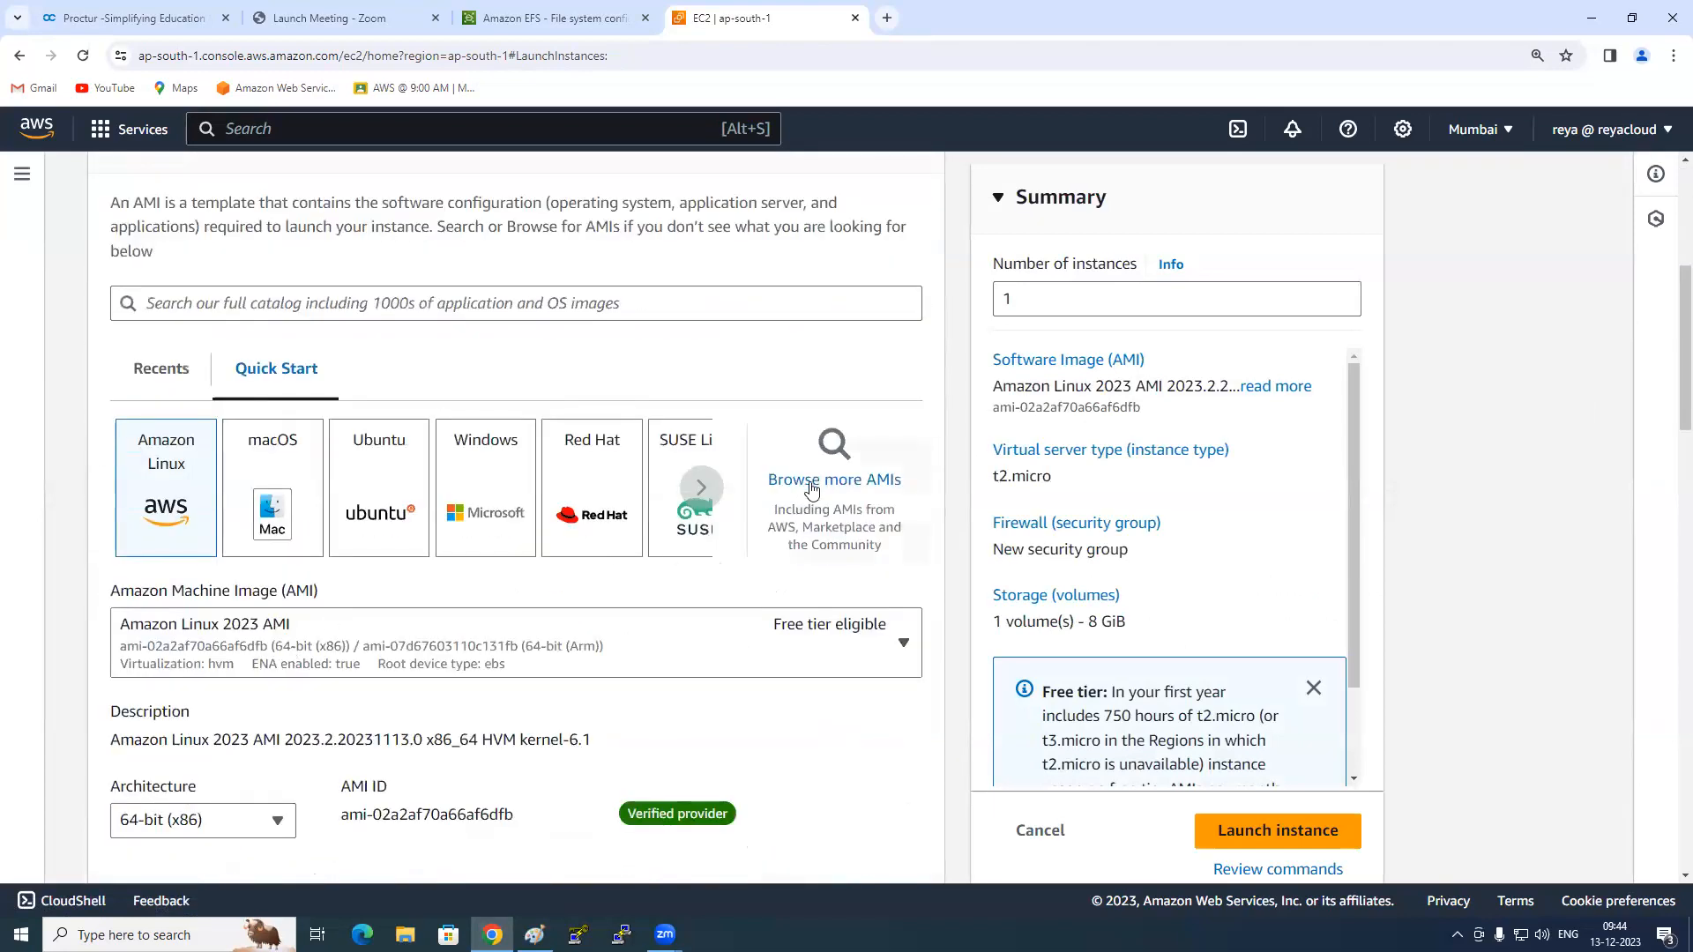
click(811, 481)
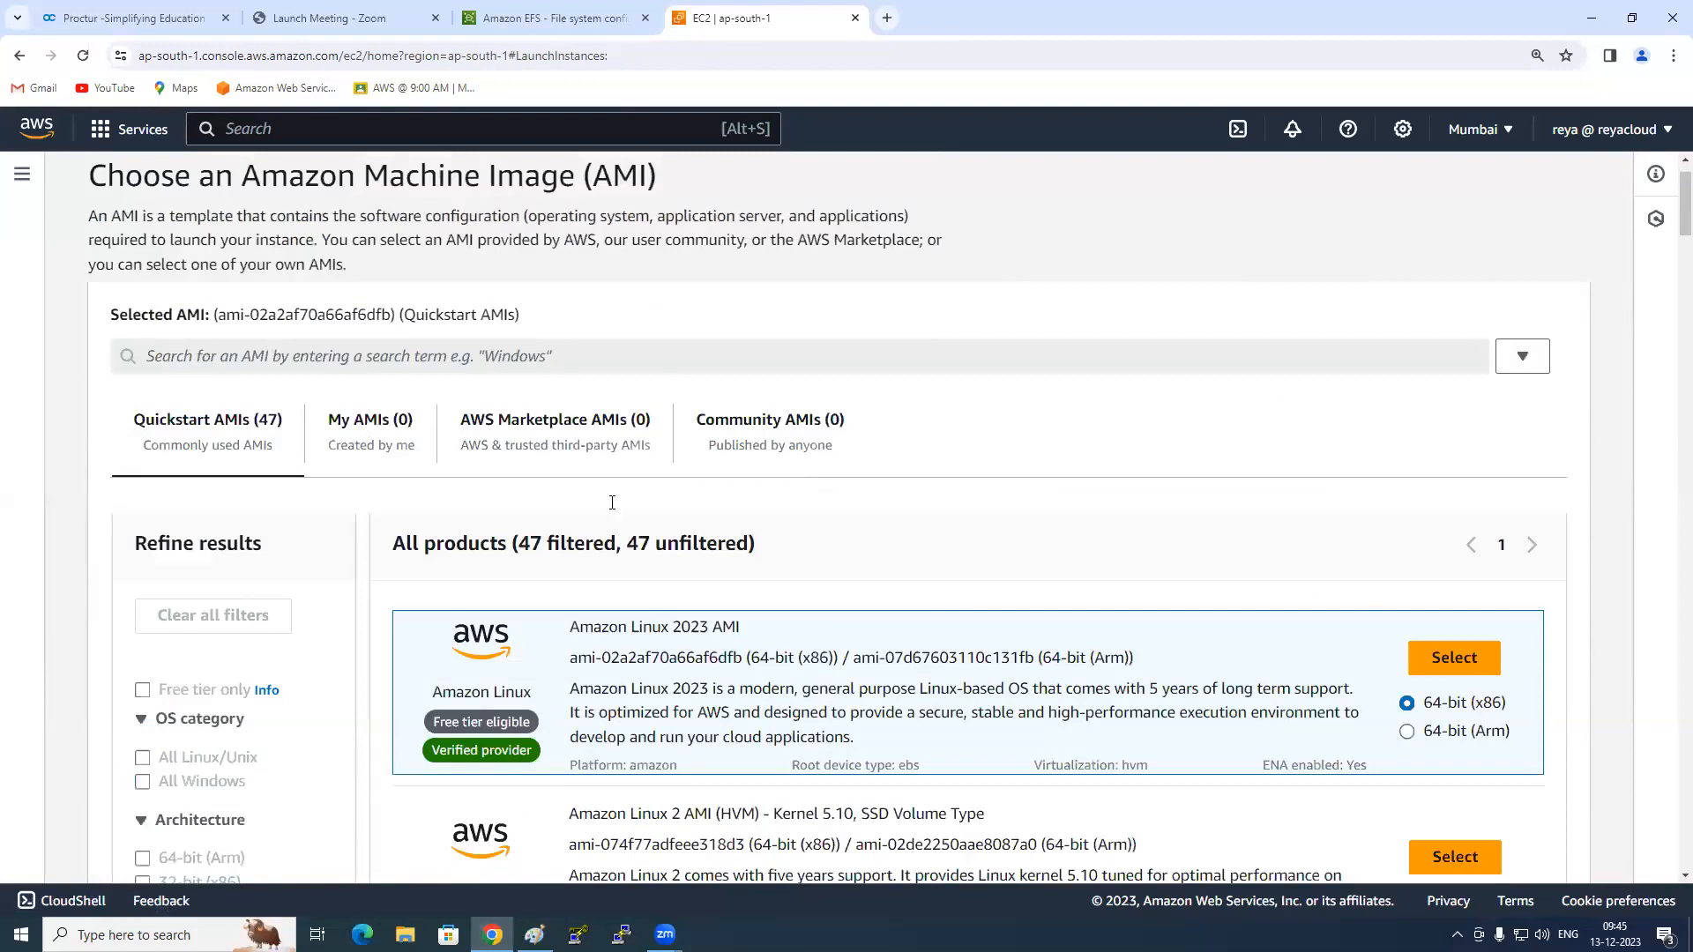
scroll(335, 518, down, 2)
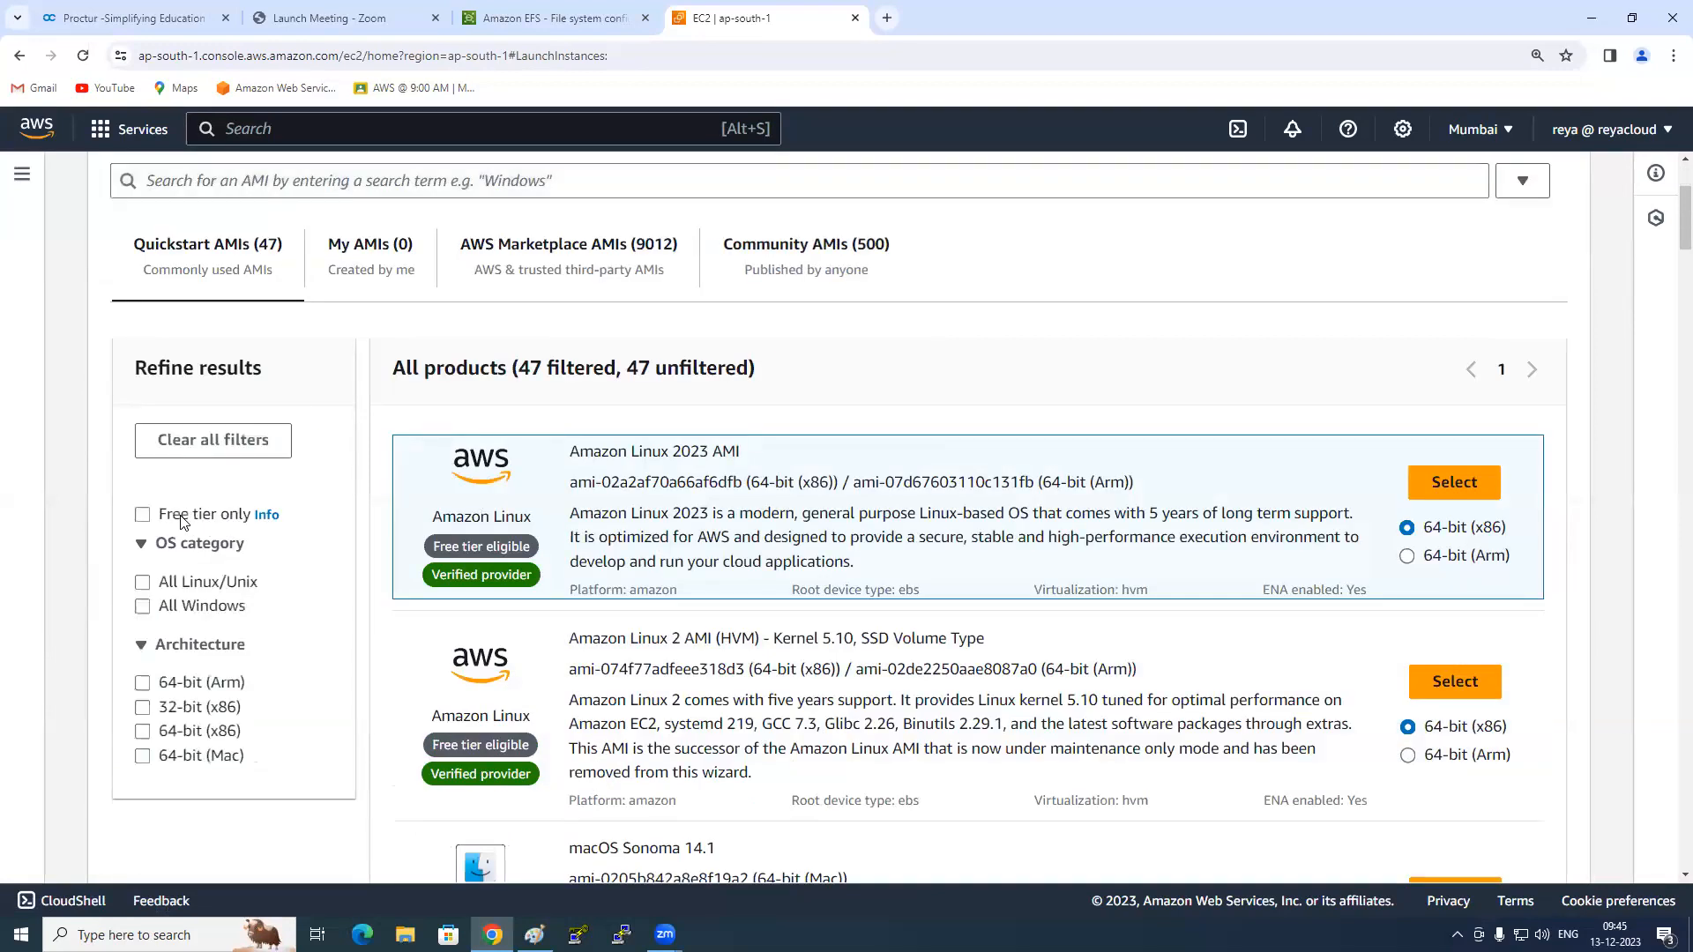
click(184, 522)
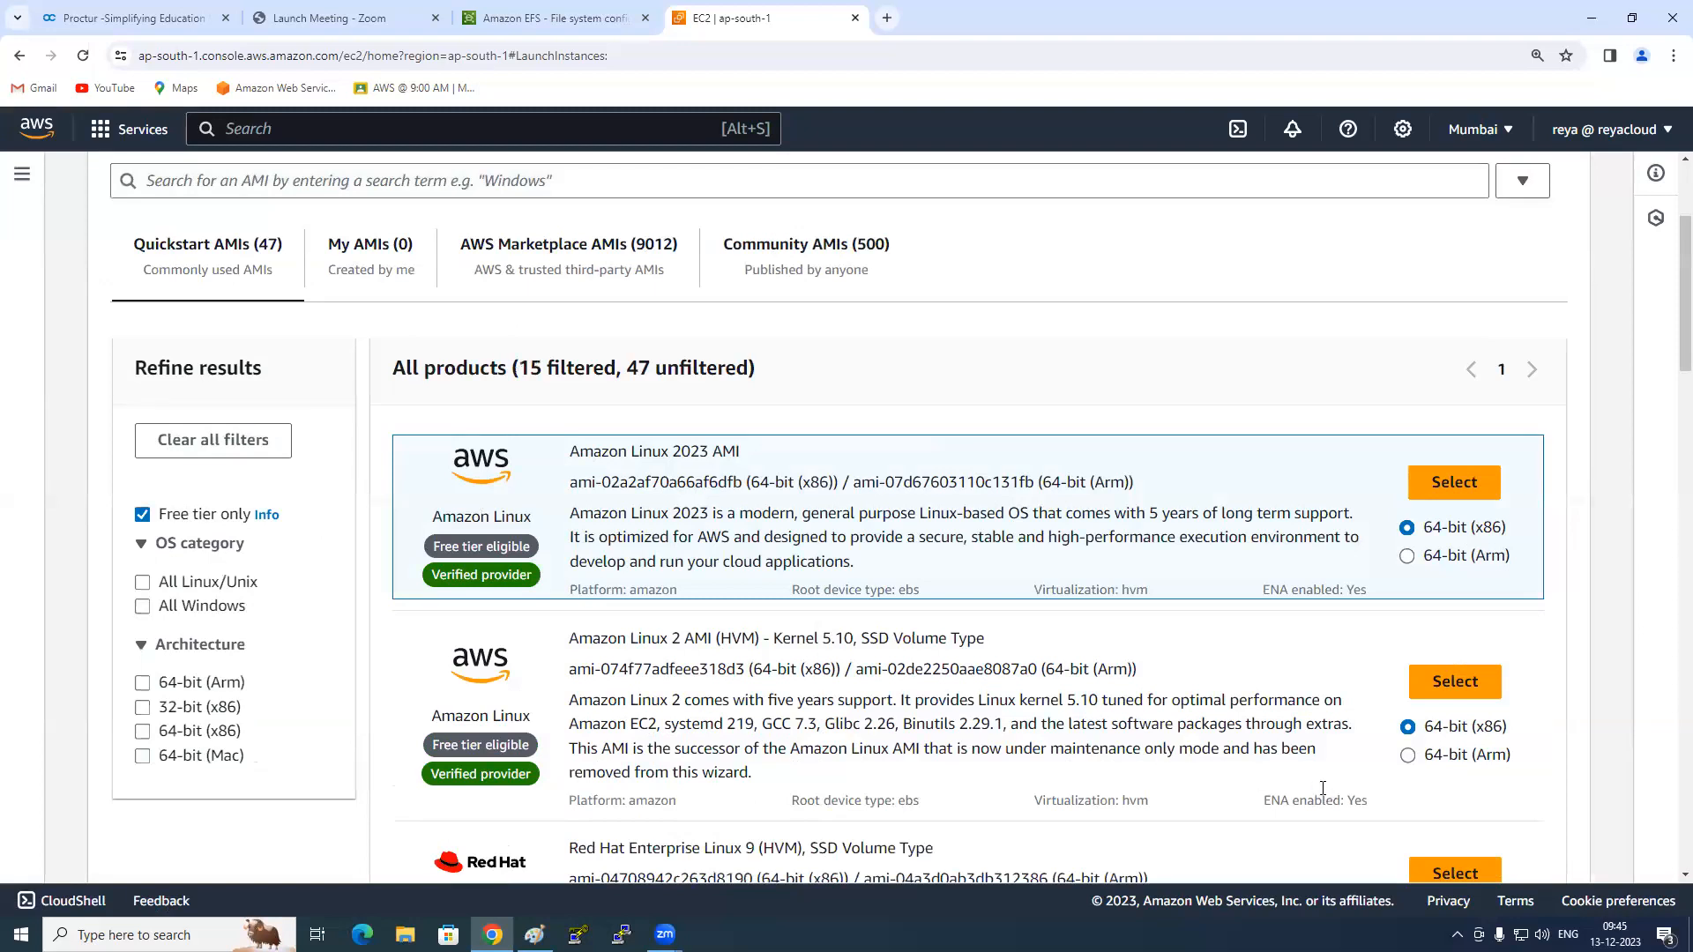
scroll(1322, 787, down, 2)
scroll(1421, 801, up, 1)
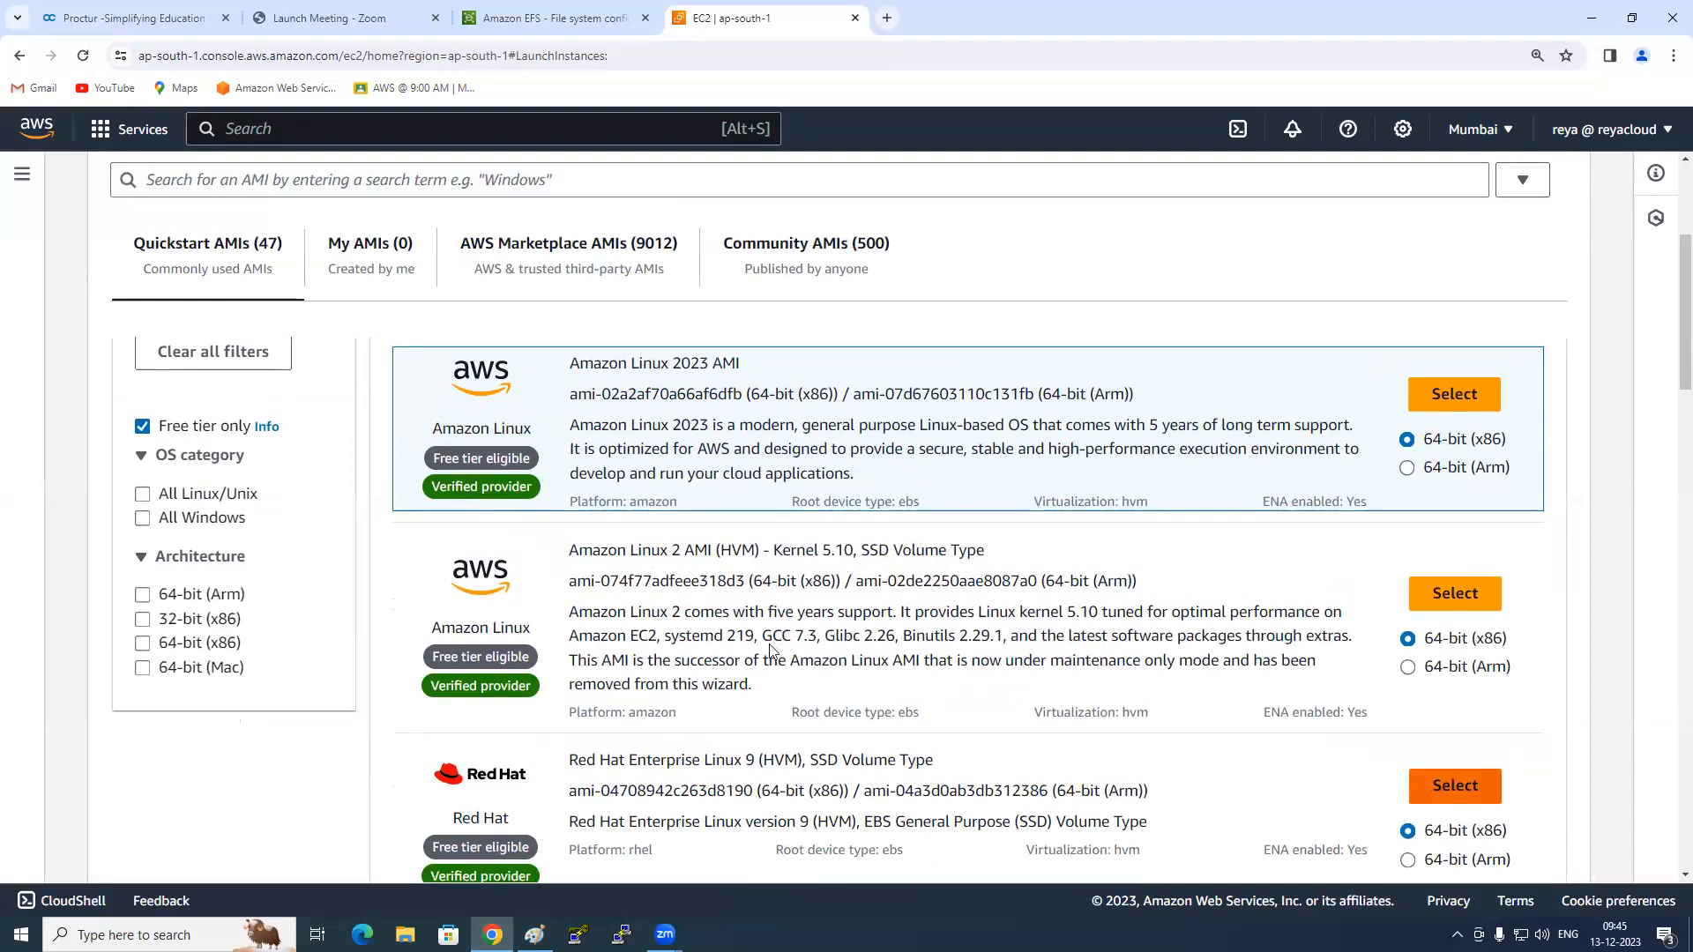
Step: Choose 9AMBATCH as the key pair for EFSServer2
scroll(430, 605, down, 9)
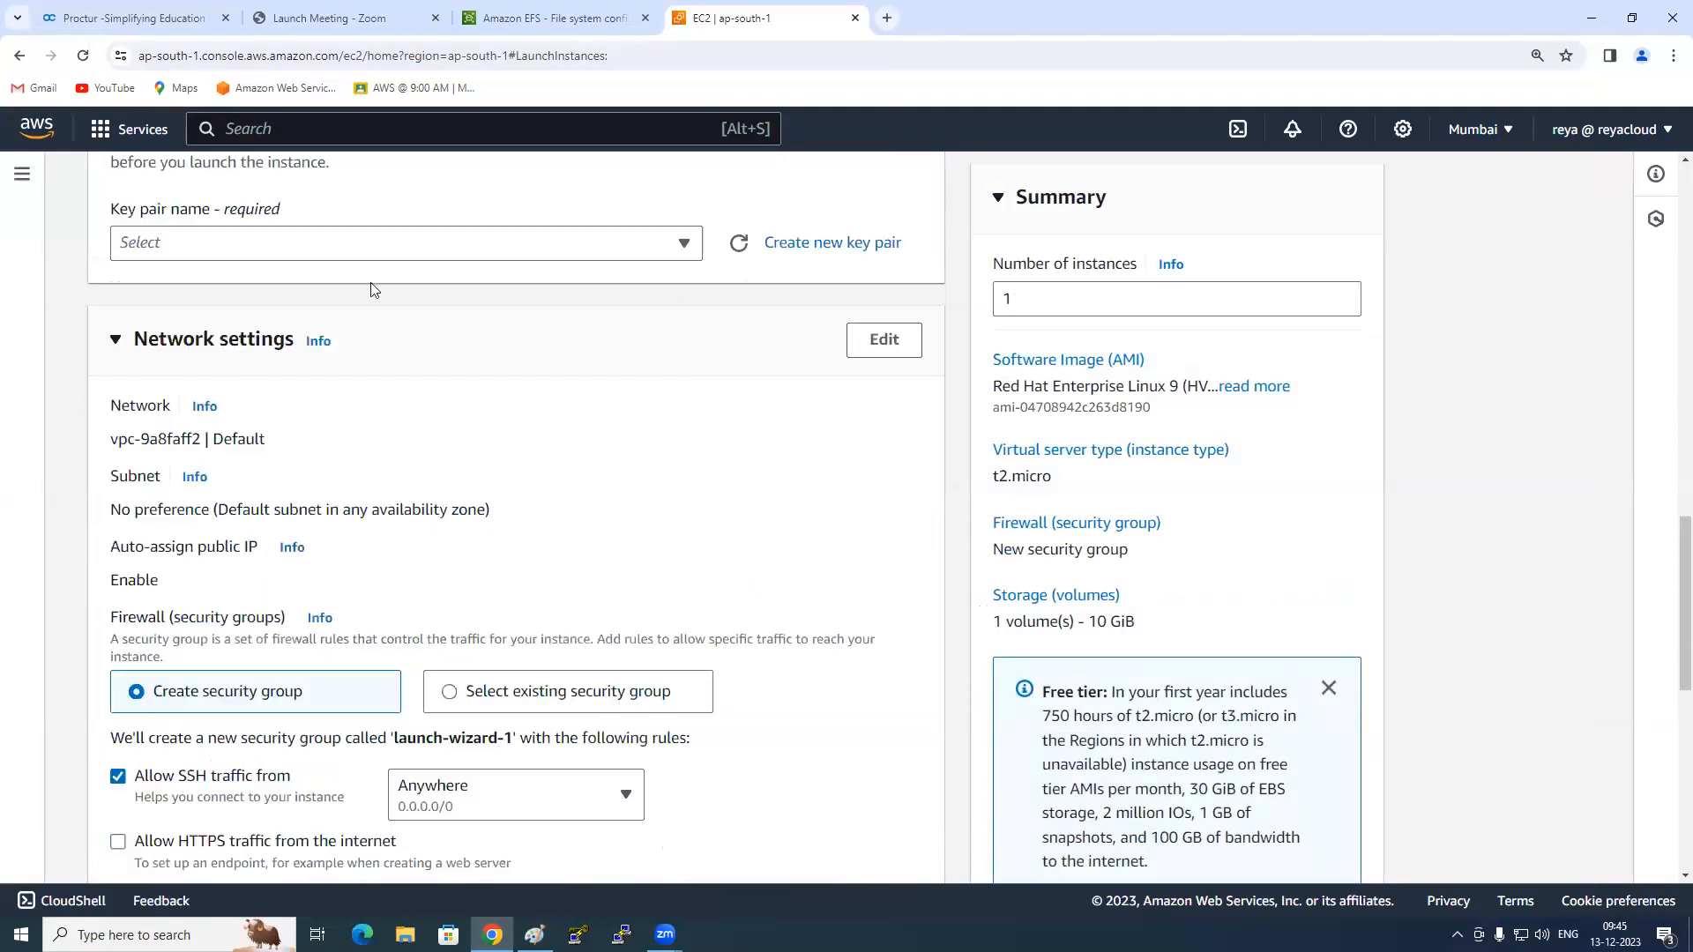
click(364, 255)
click(267, 344)
Step: Edit EFSServer2's network settings to use the ap-south-1b subnet and the existing default security group
click(873, 347)
click(487, 540)
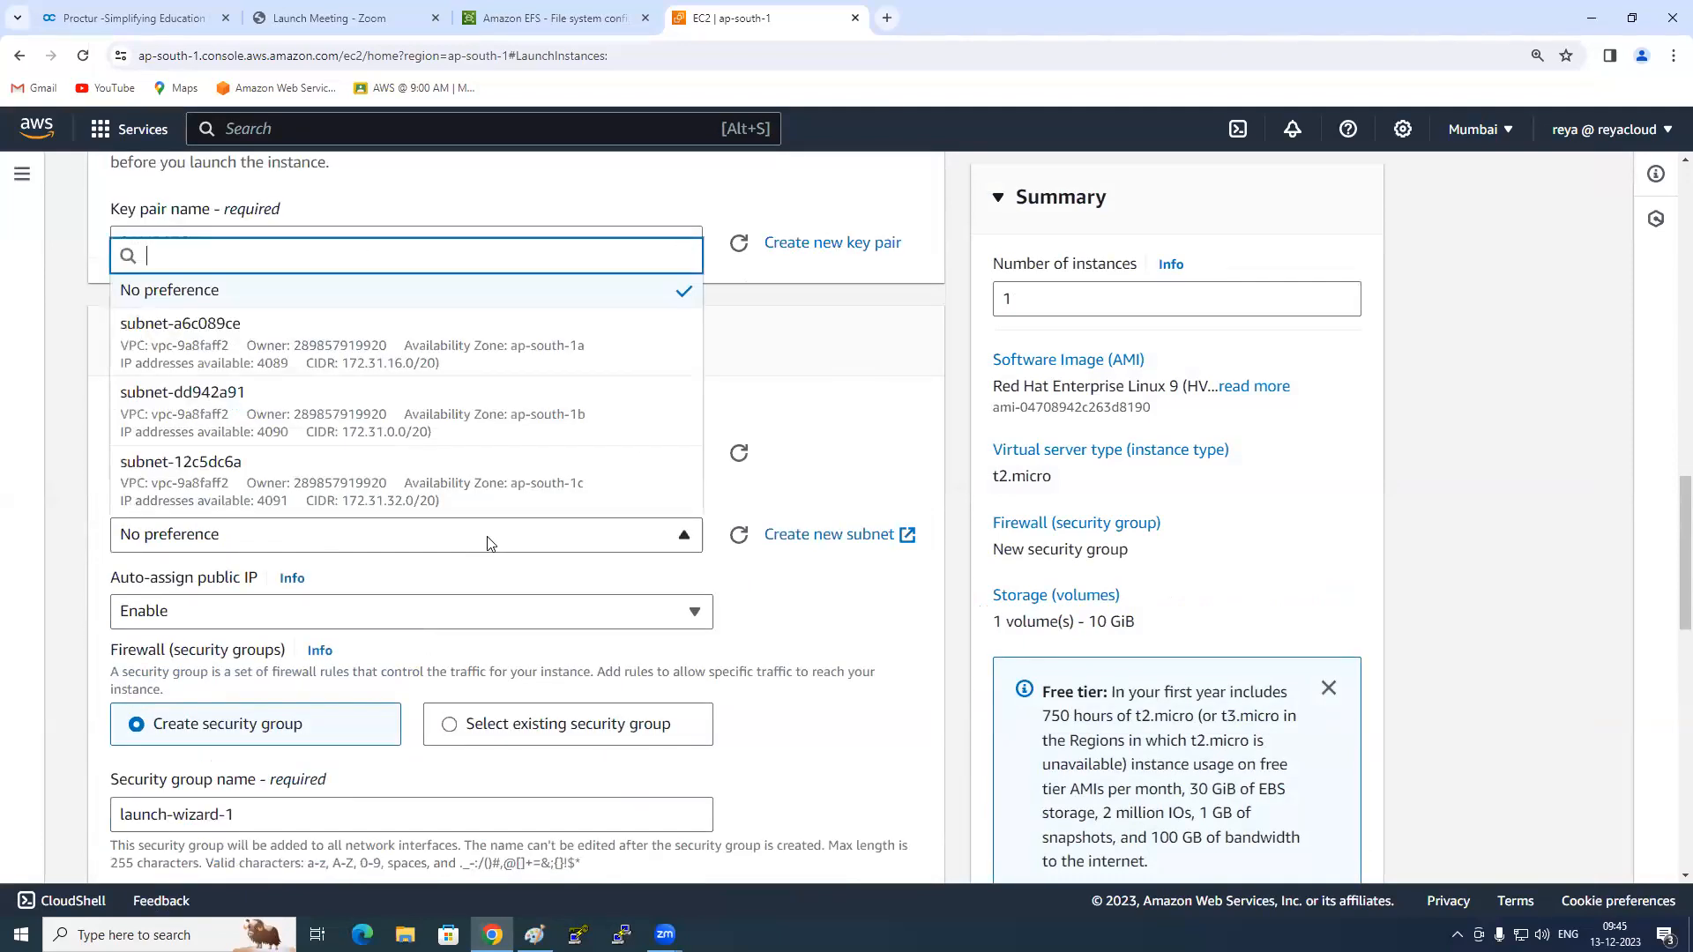
click(526, 429)
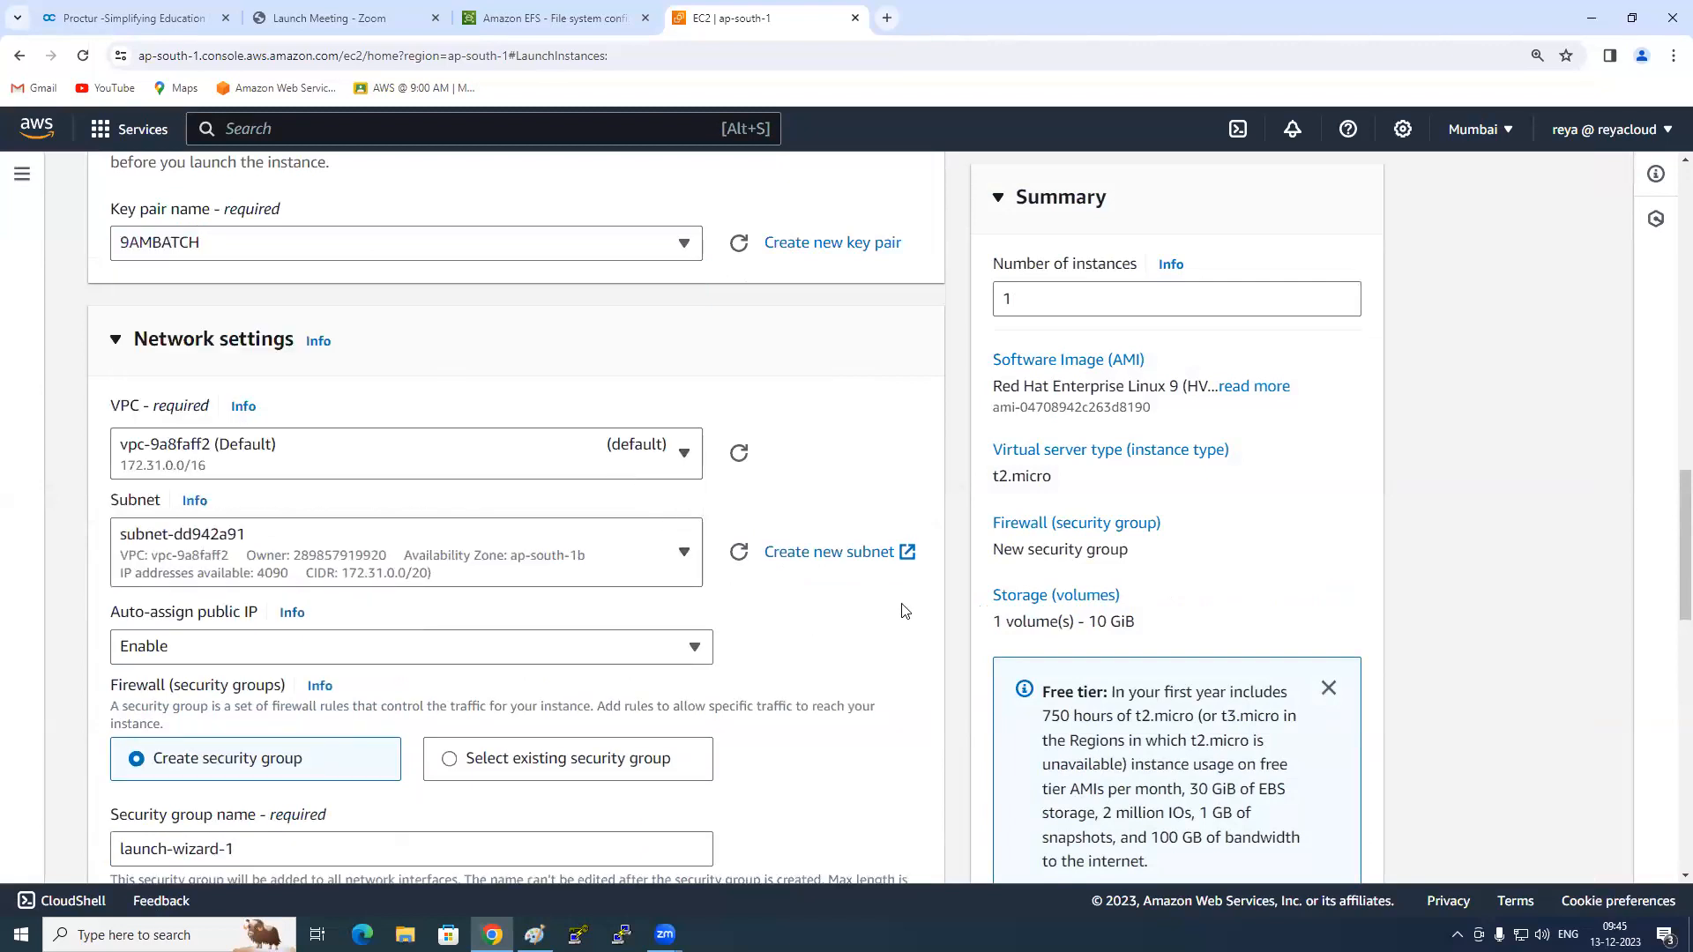
scroll(881, 608, down, 3)
click(615, 509)
click(447, 587)
click(405, 653)
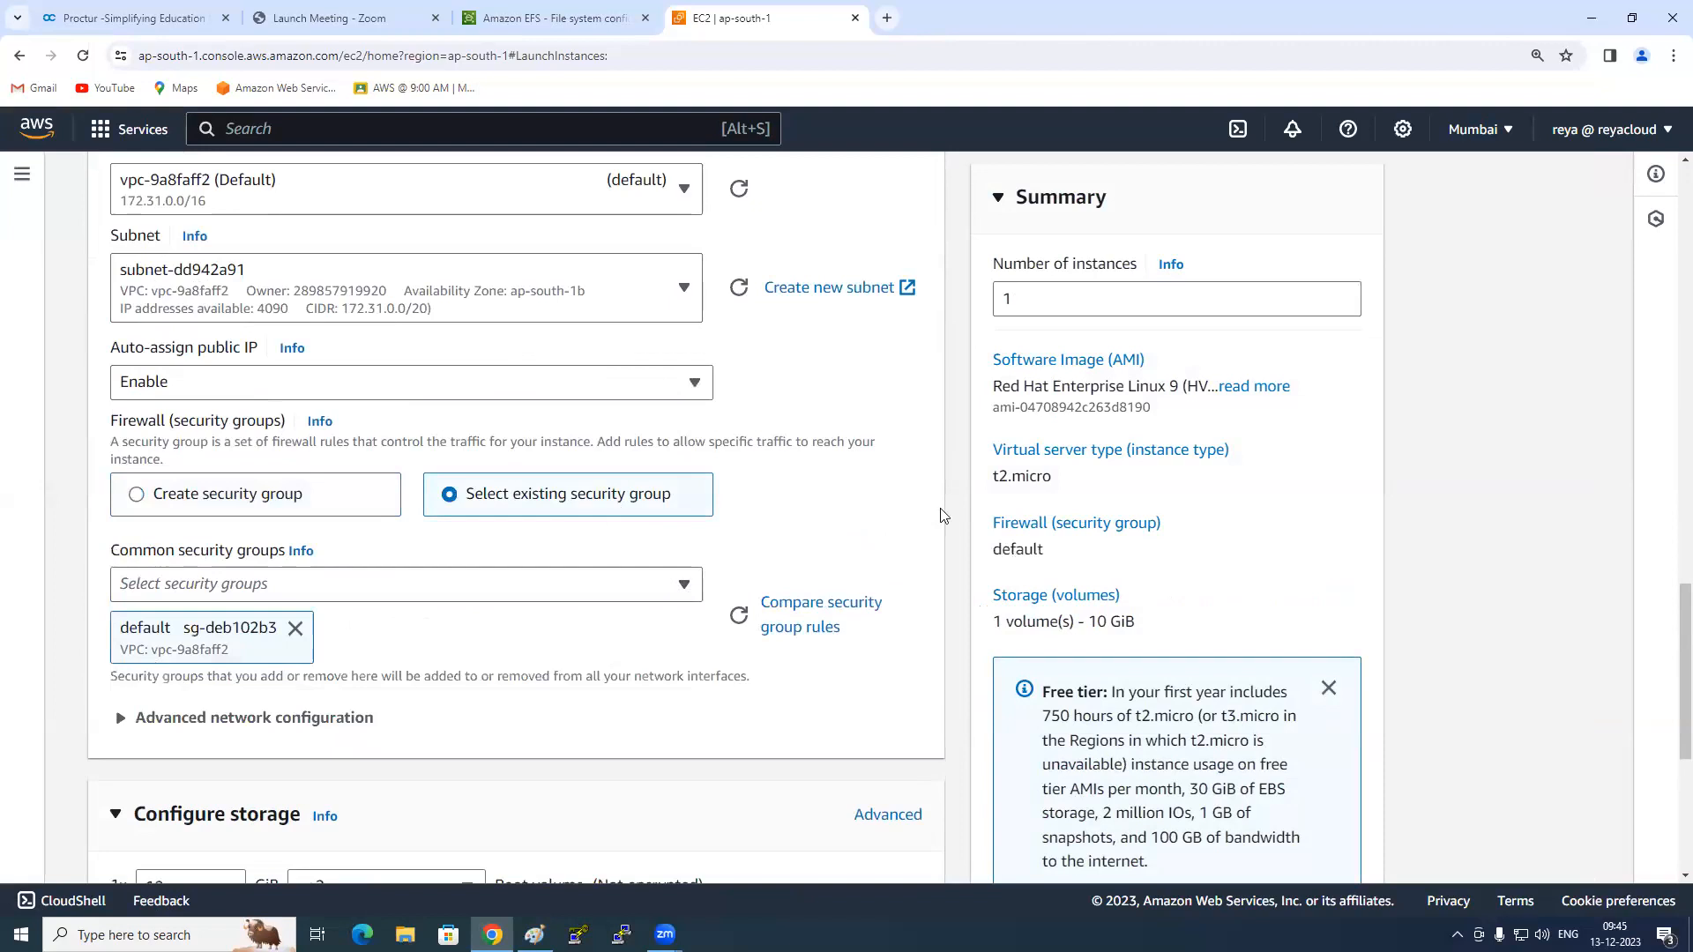
Step: Launch the EFSServer2 instance and return to the instances list
scroll(926, 585, down, 3)
click(1230, 790)
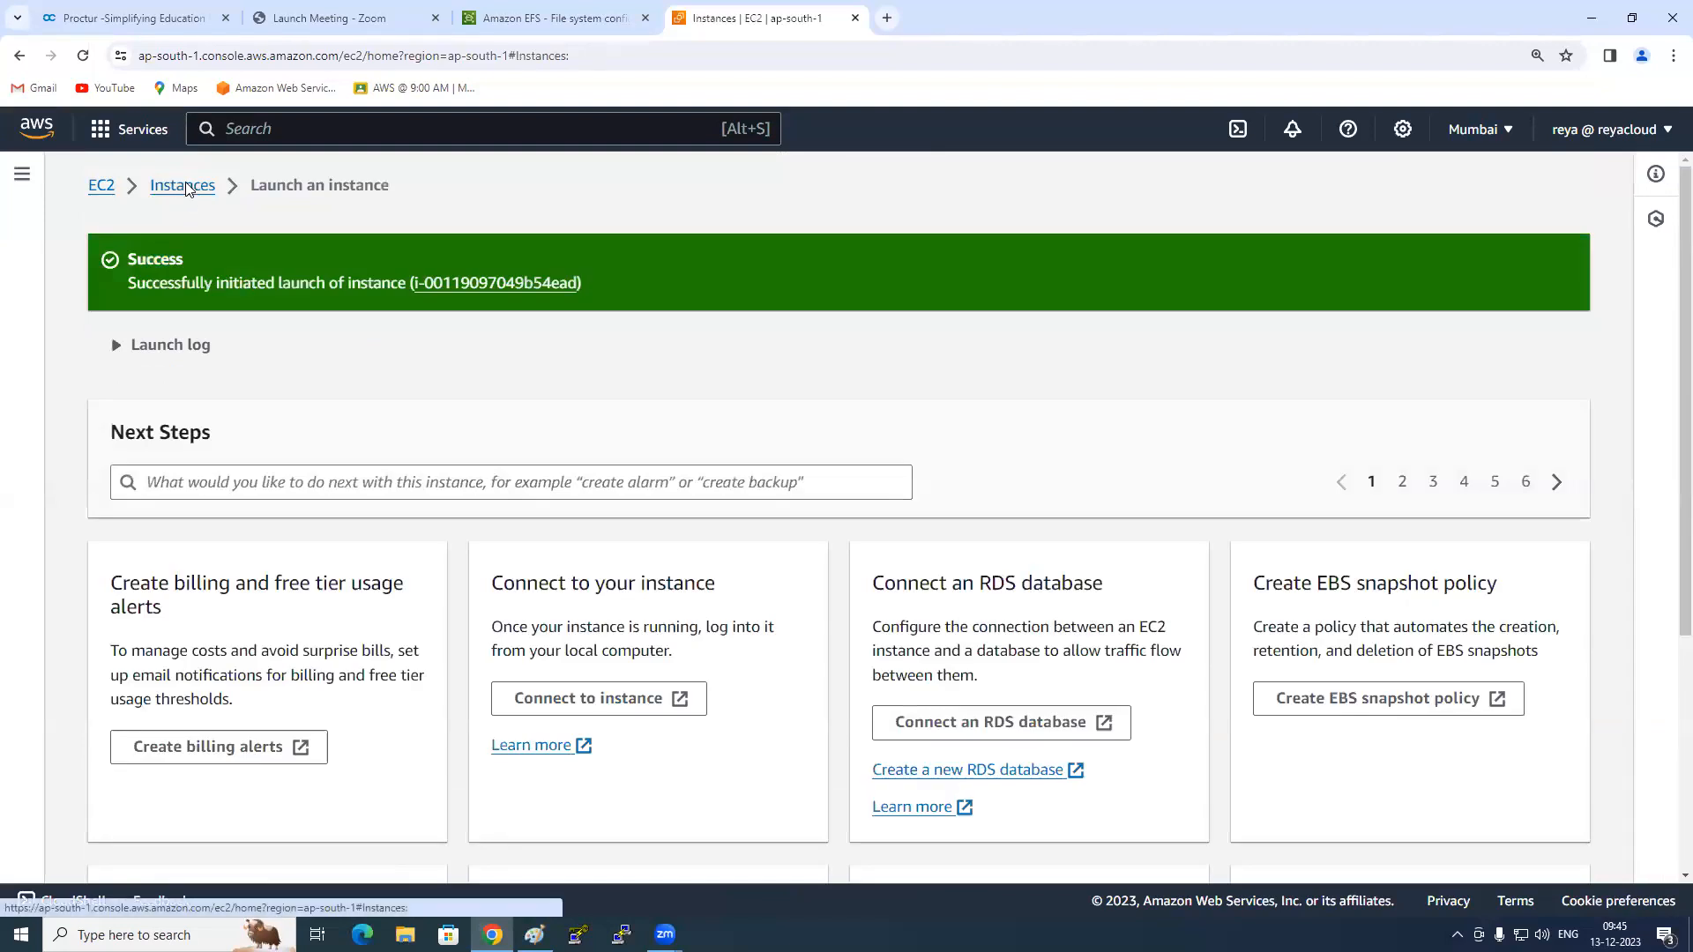
click(185, 186)
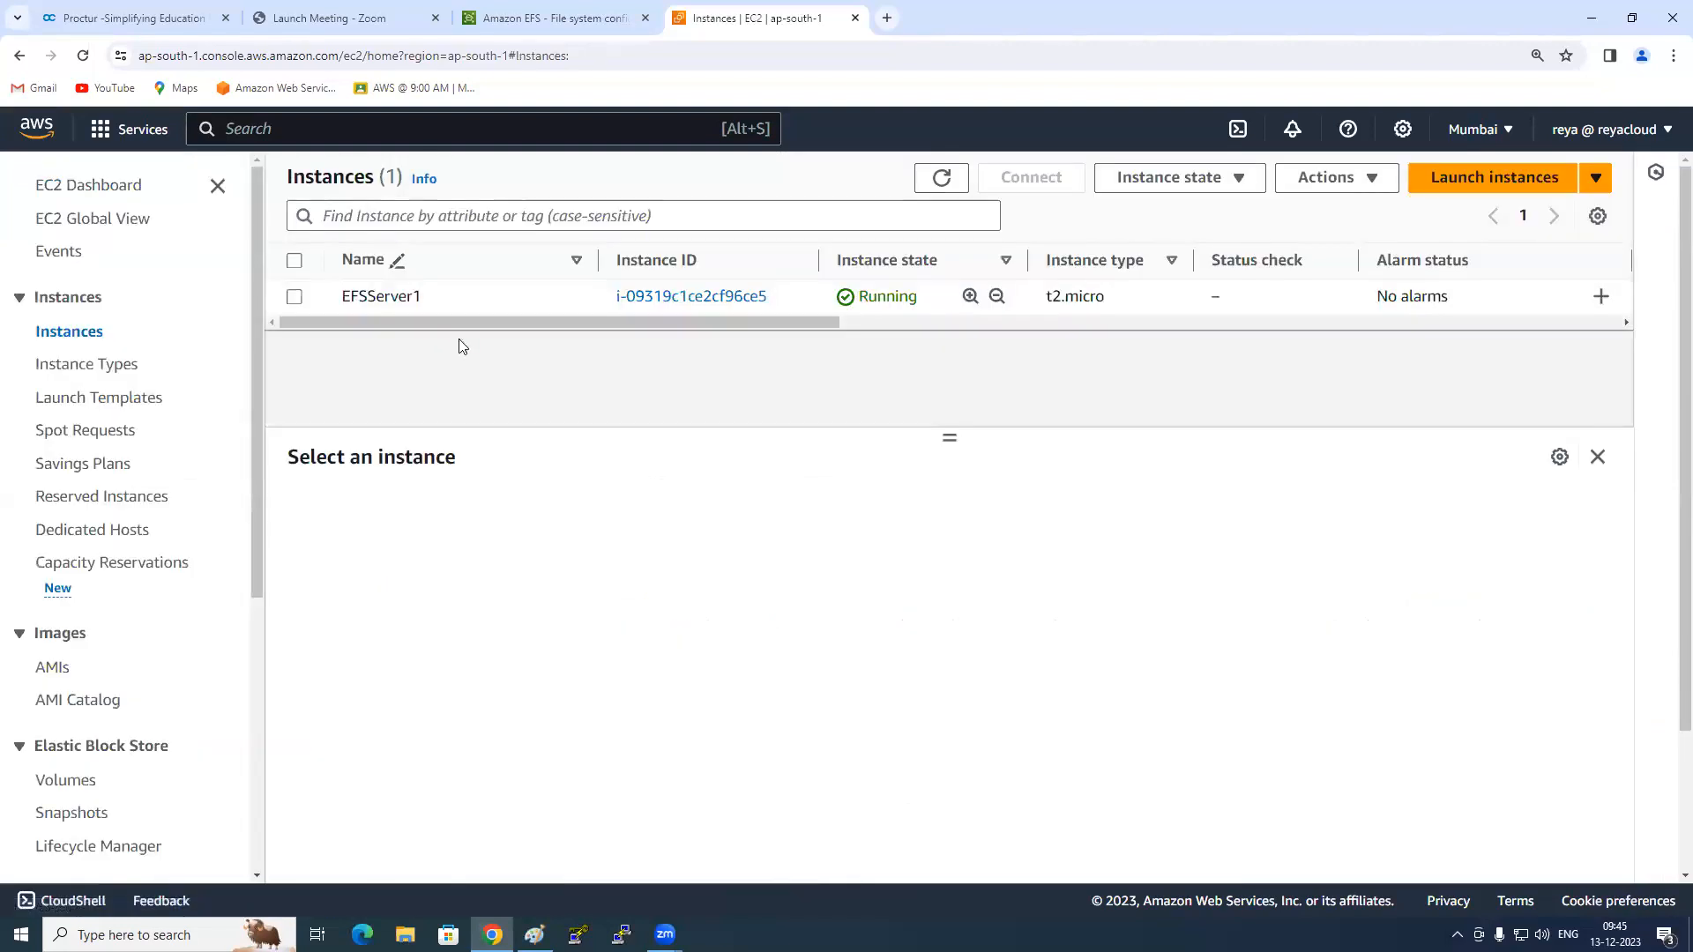
Step: Select EFSServer1 and refresh the instances list to check the status of both servers
click(942, 179)
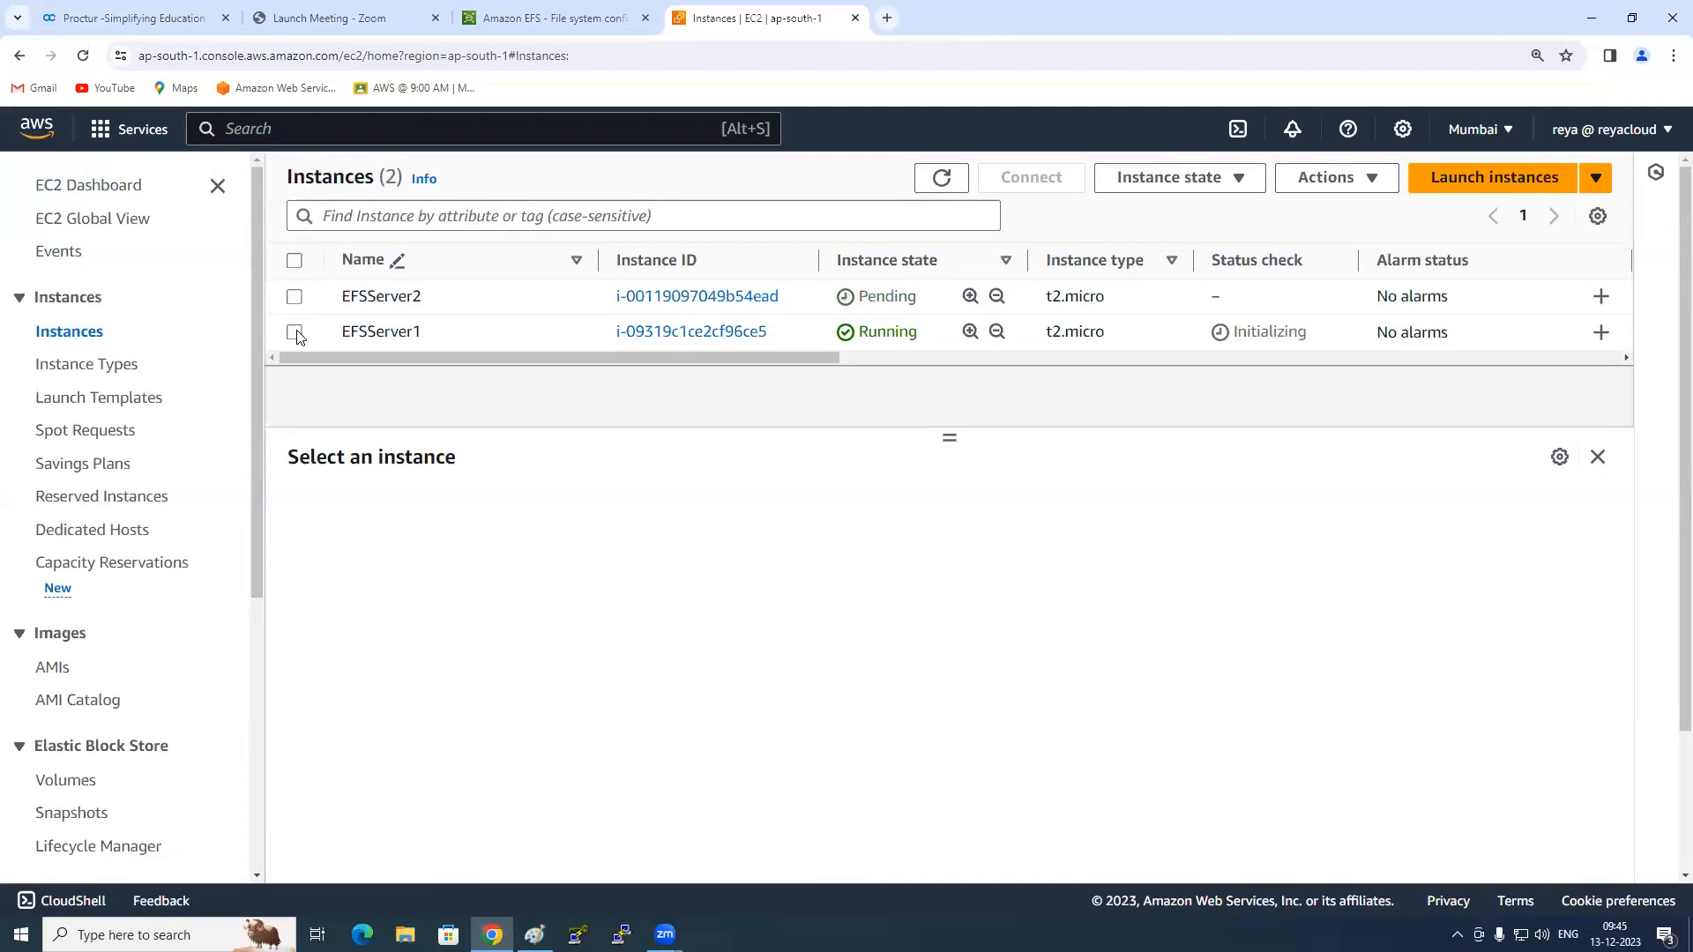
click(294, 332)
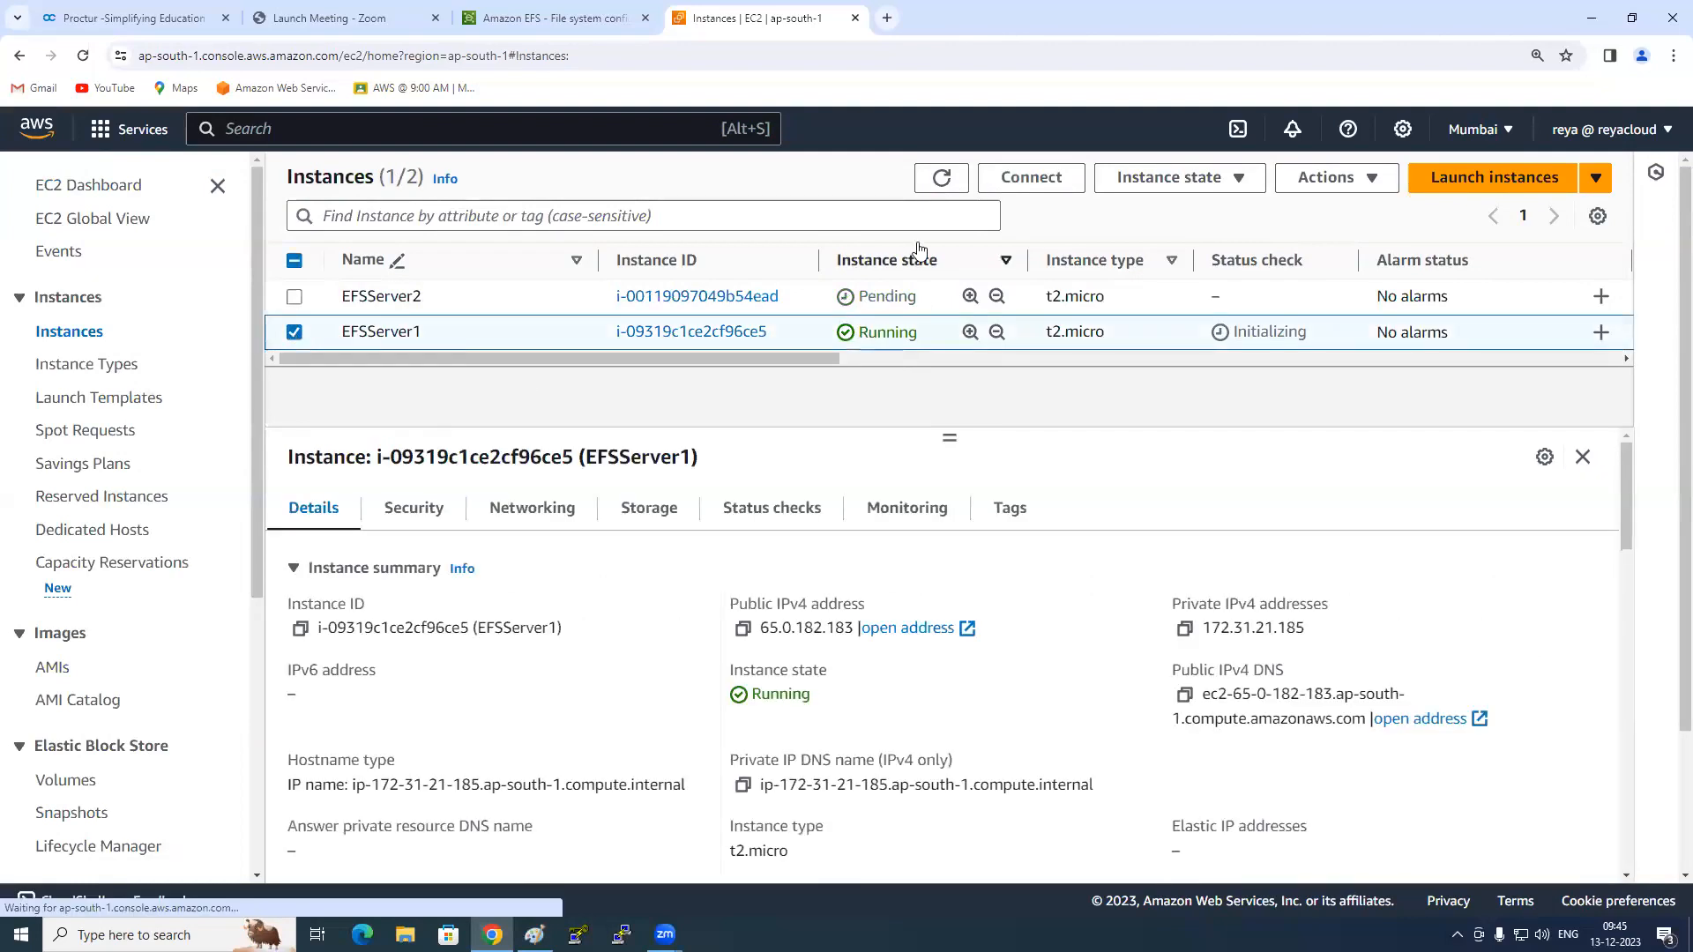
click(943, 179)
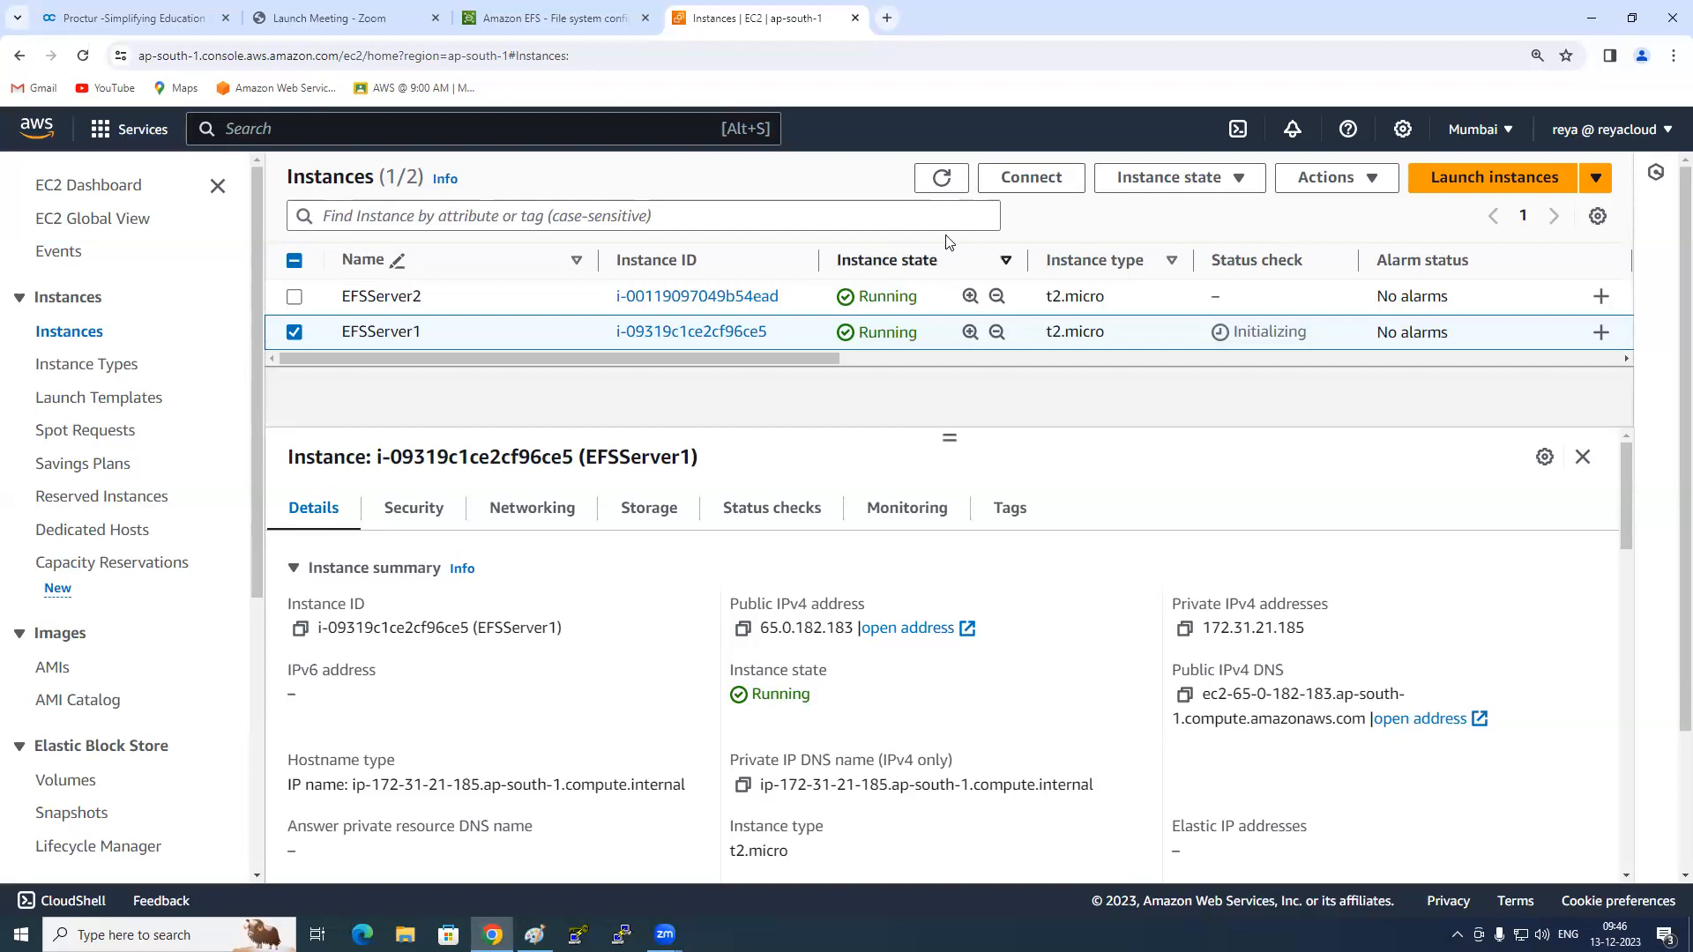
click(942, 179)
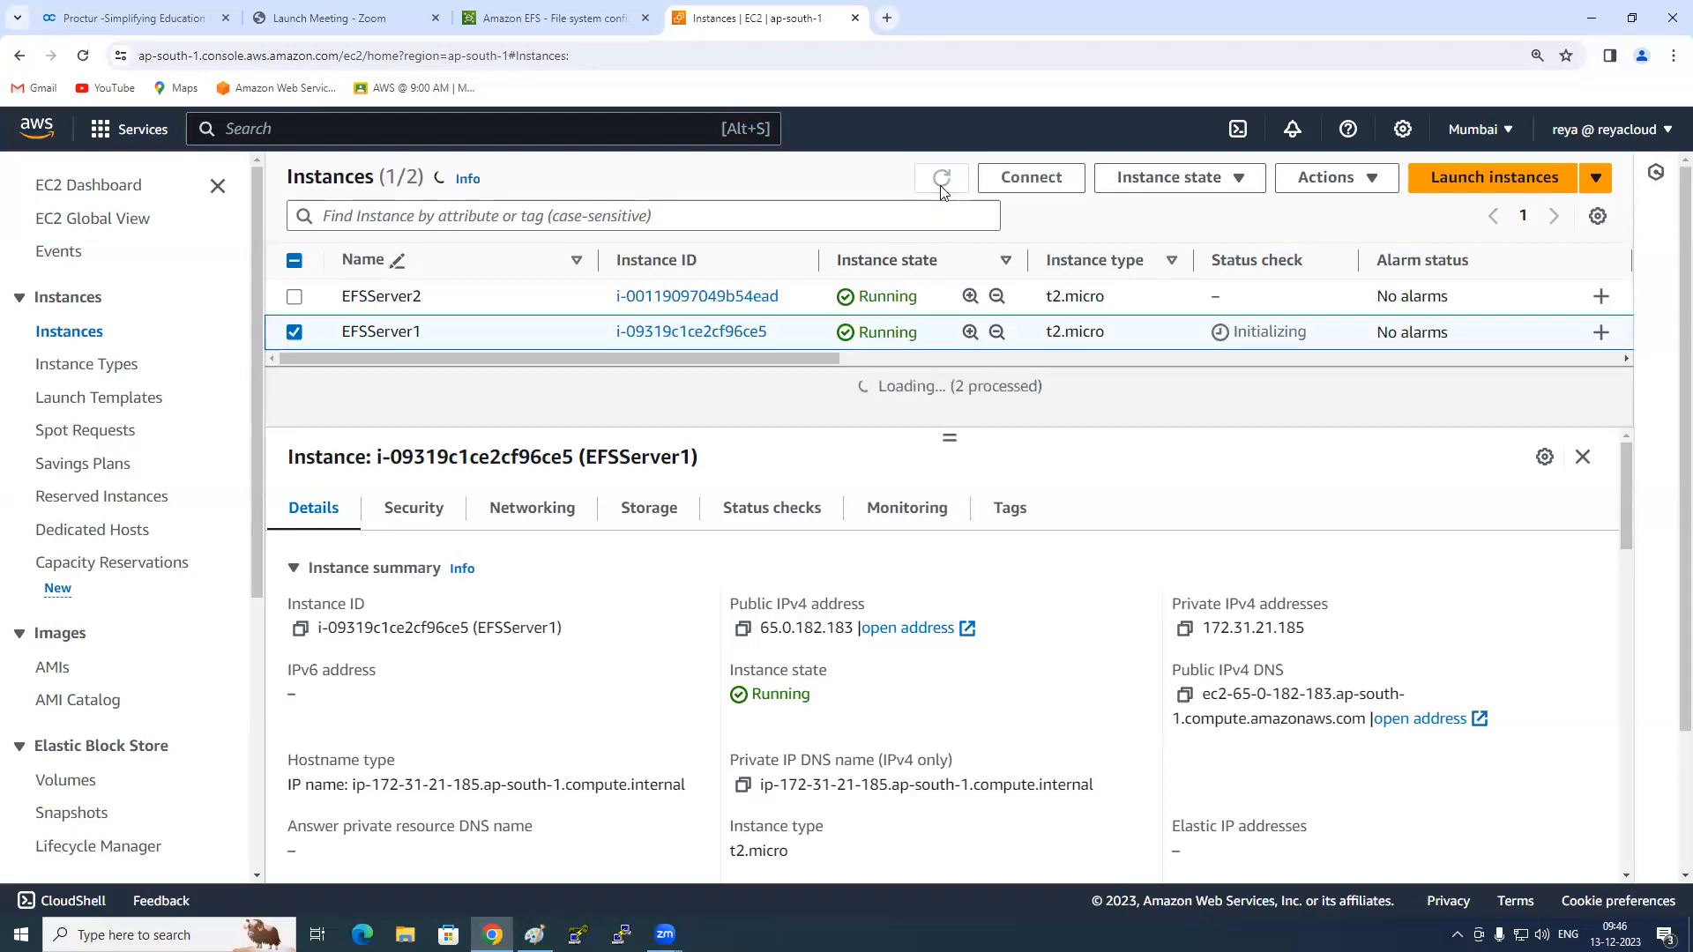
click(942, 179)
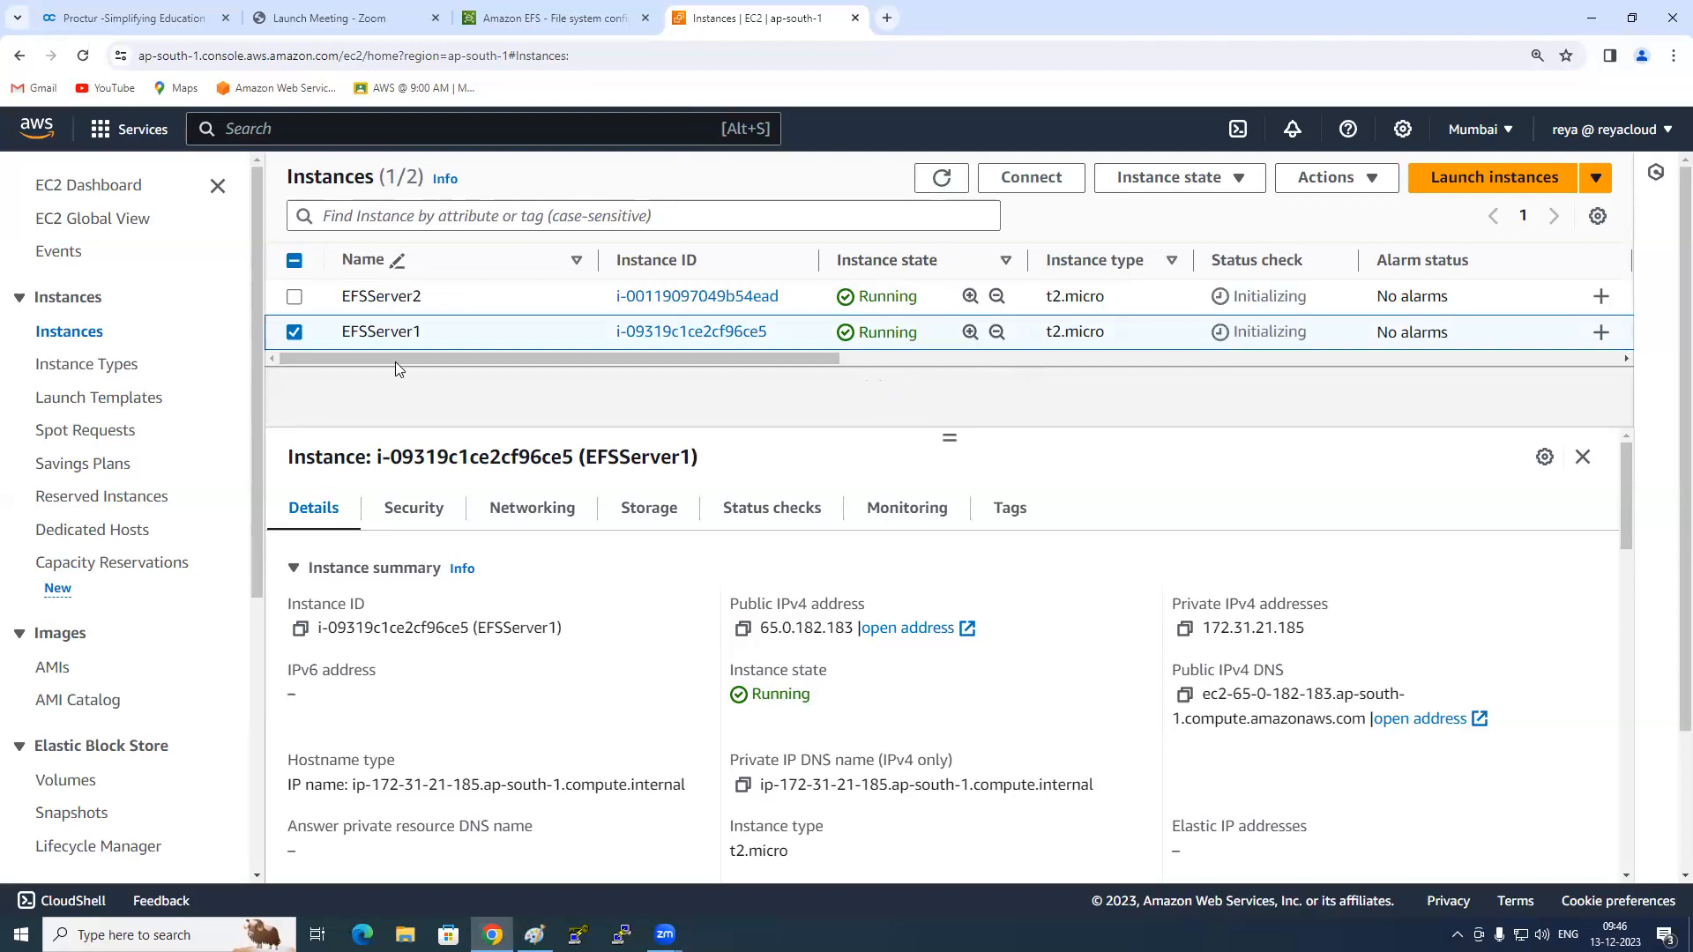
Step: Copy EFSServer1's public IPv4 address and enter it as the host name in a new PuTTY session
click(742, 628)
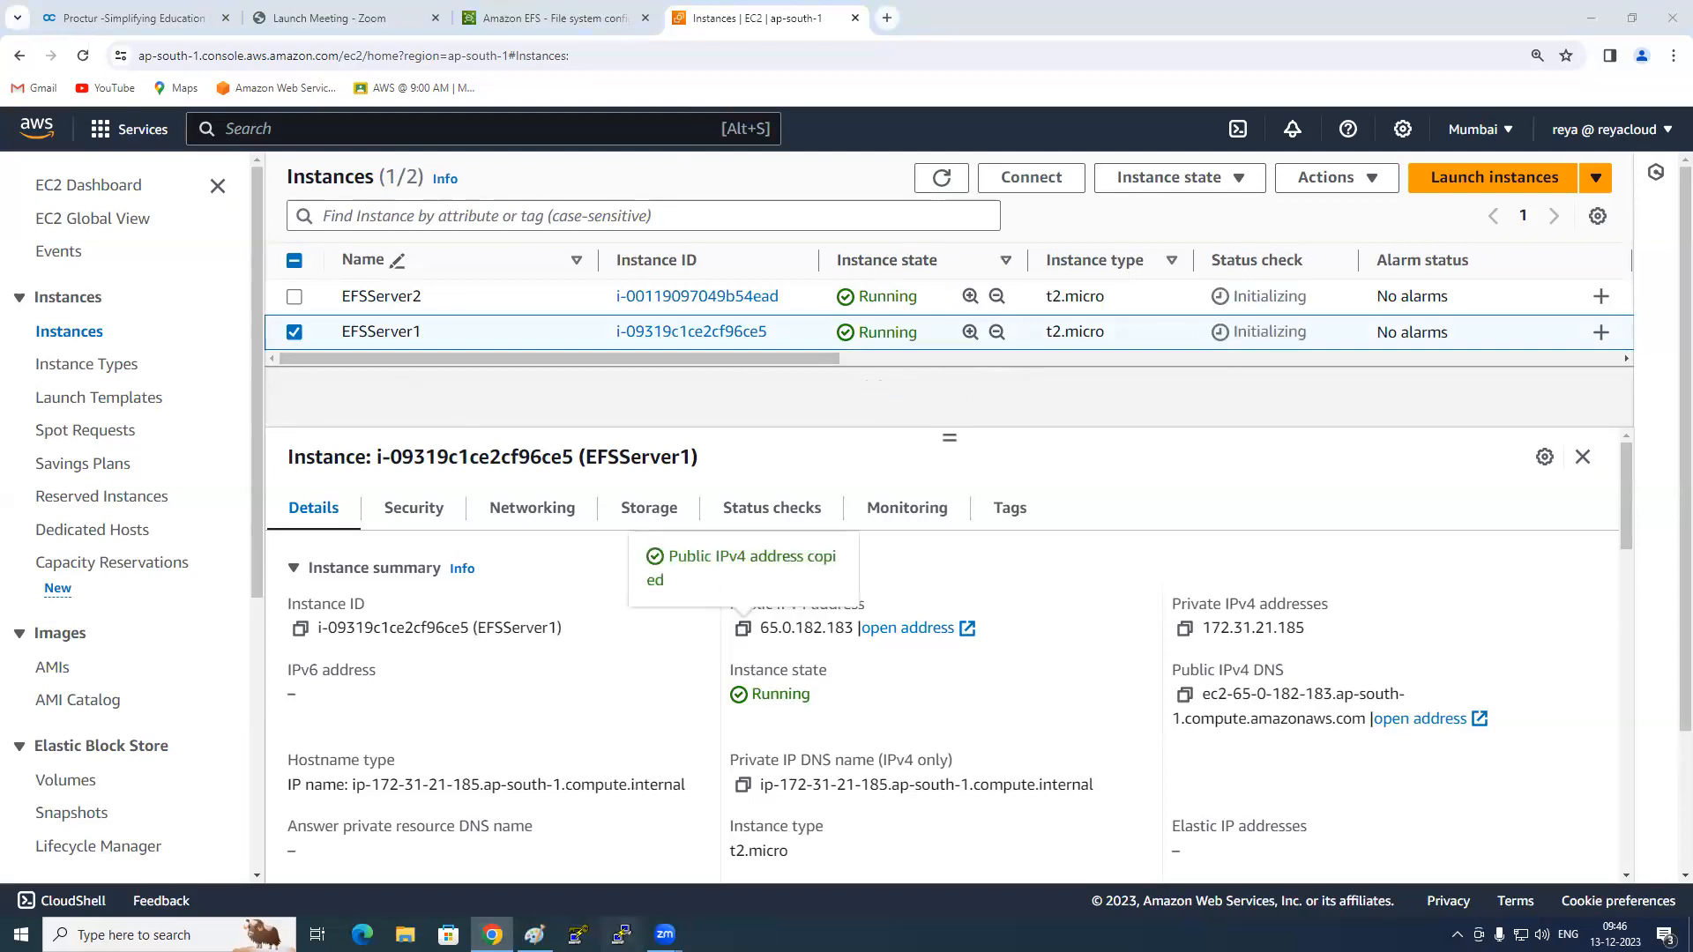
click(621, 935)
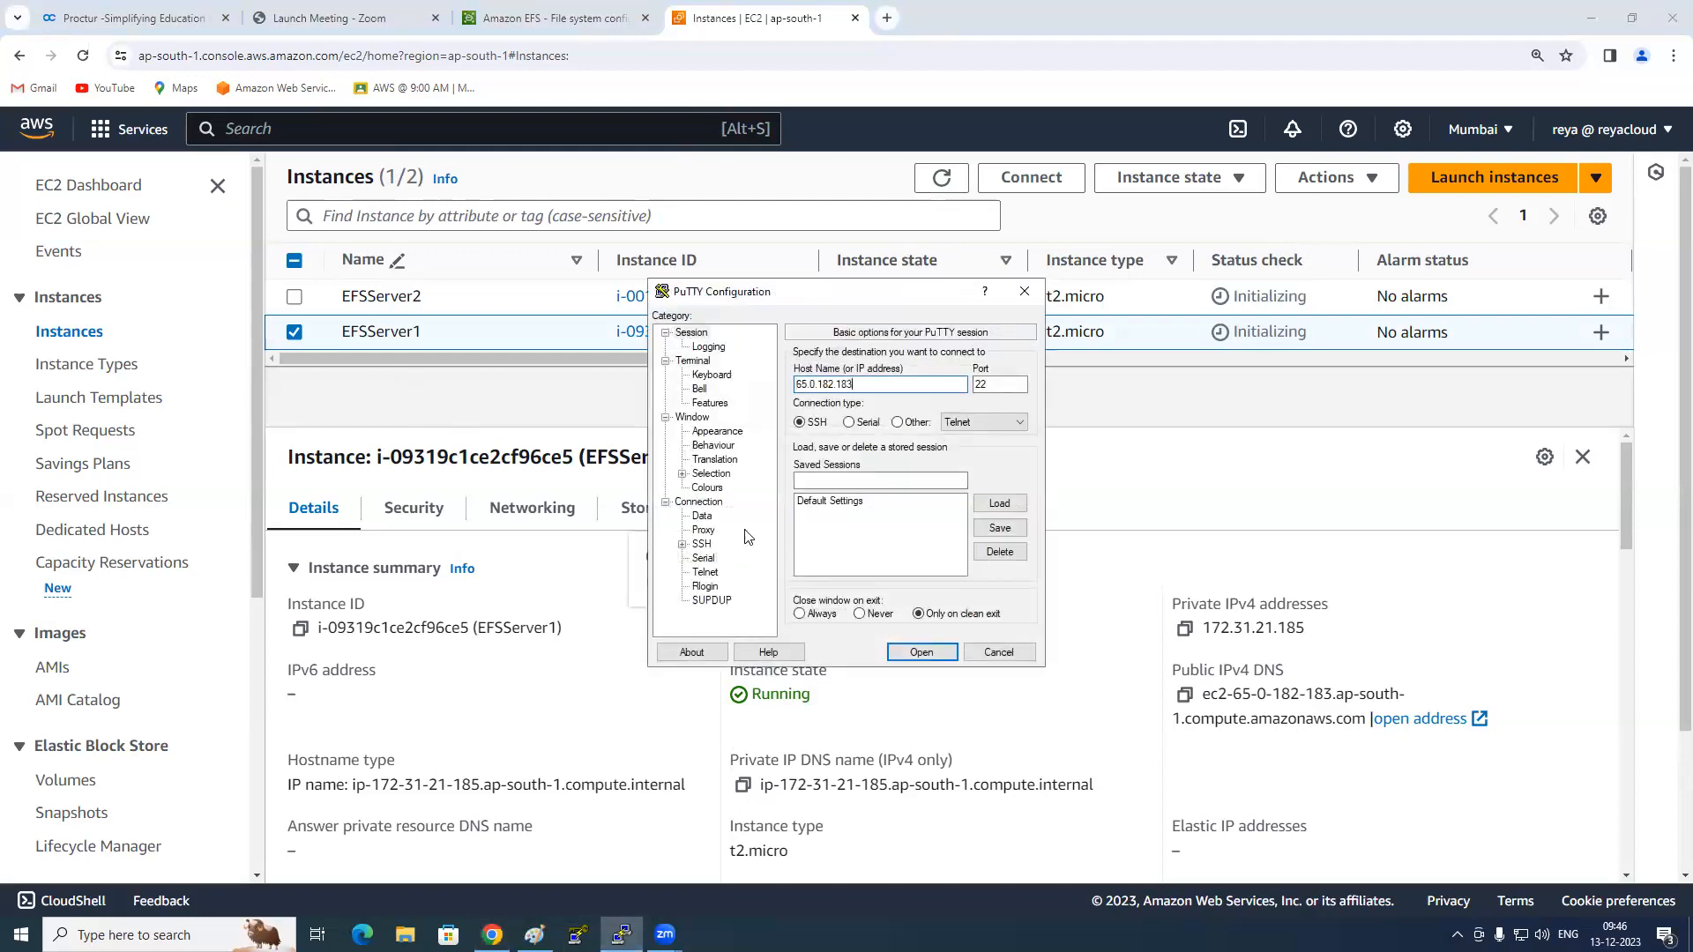
Step: Set the PuTTY terminal font to Courier New, bold, 18-point
click(717, 431)
click(1014, 454)
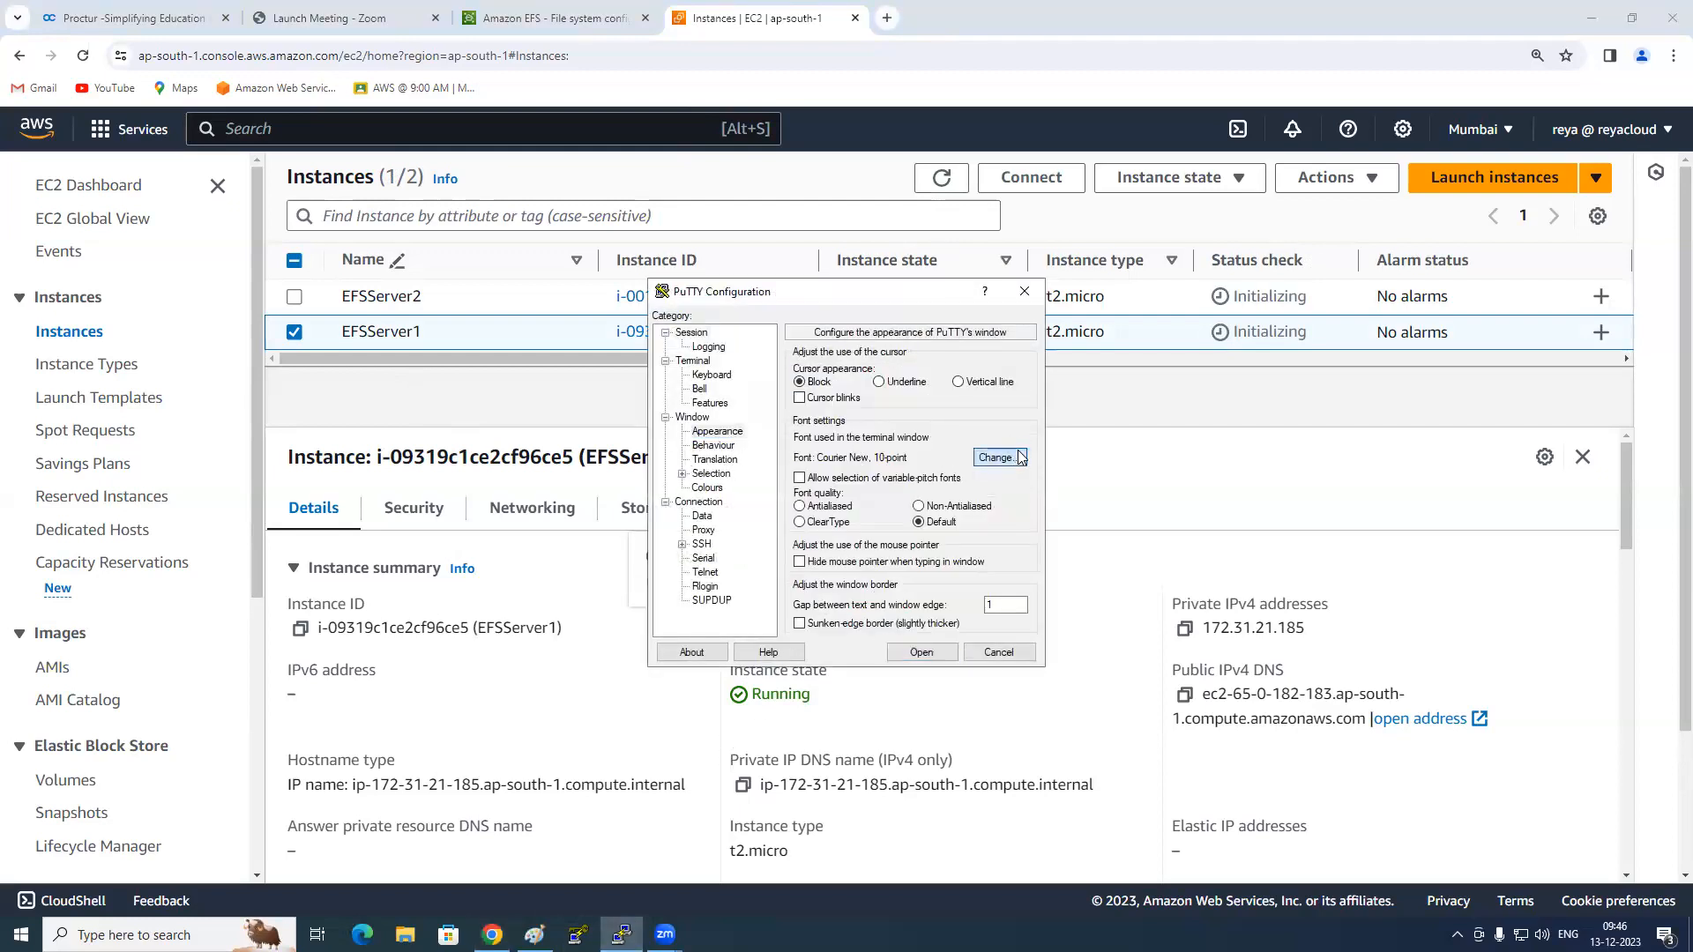
click(892, 526)
click(871, 510)
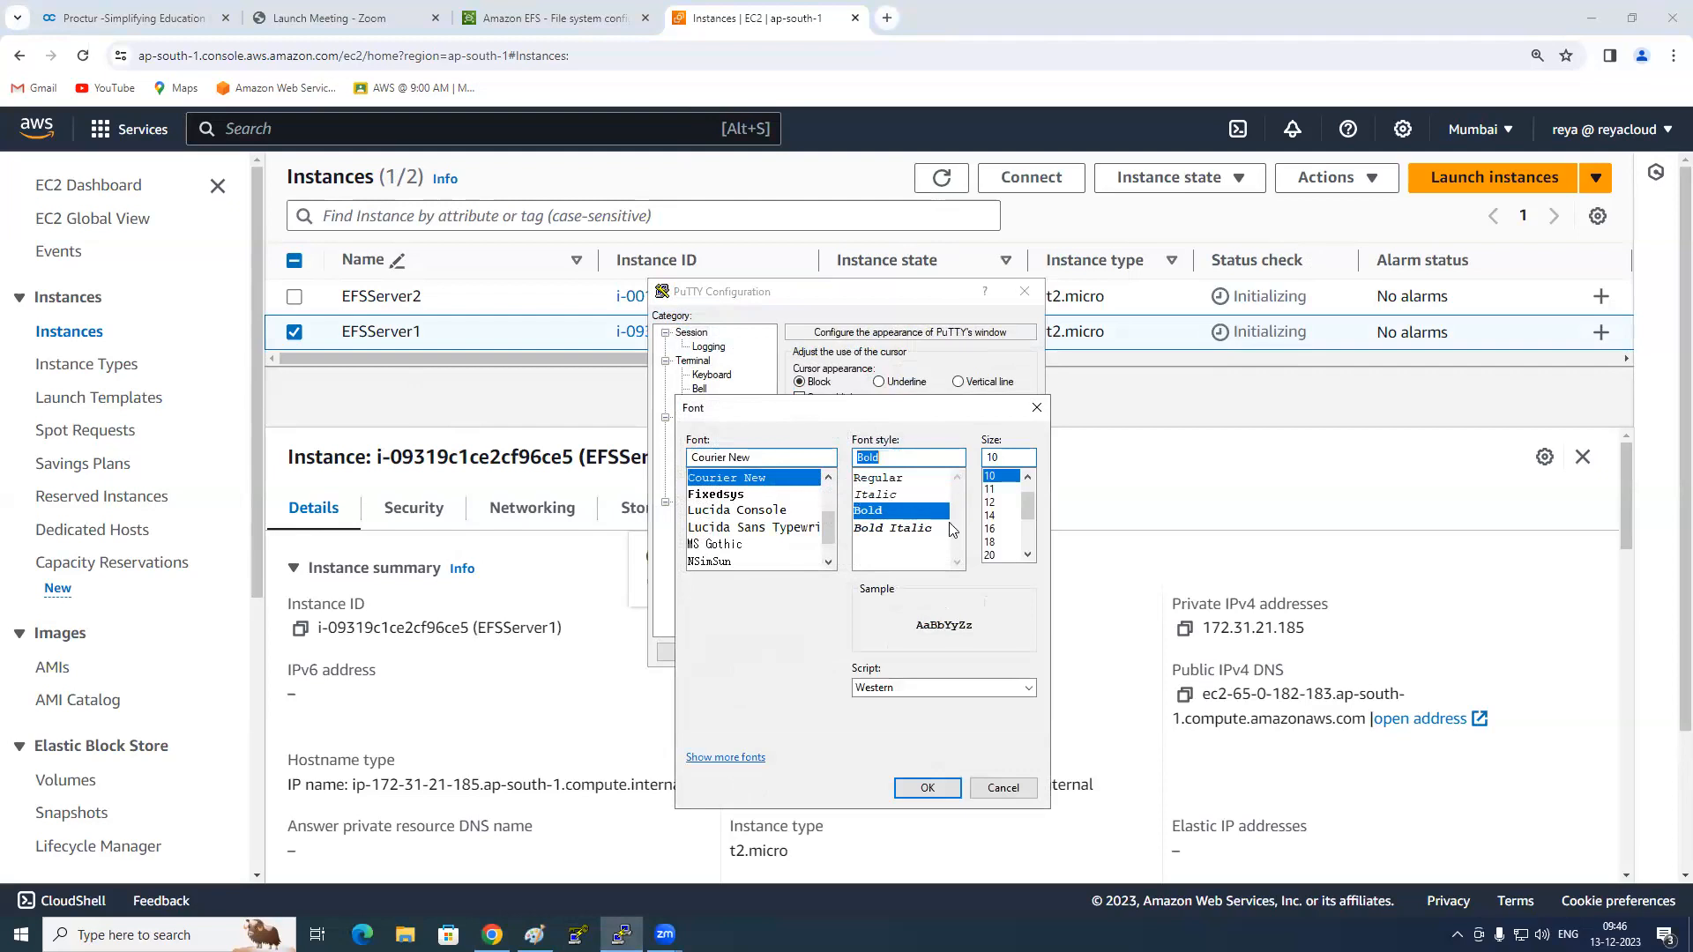
click(996, 542)
click(927, 787)
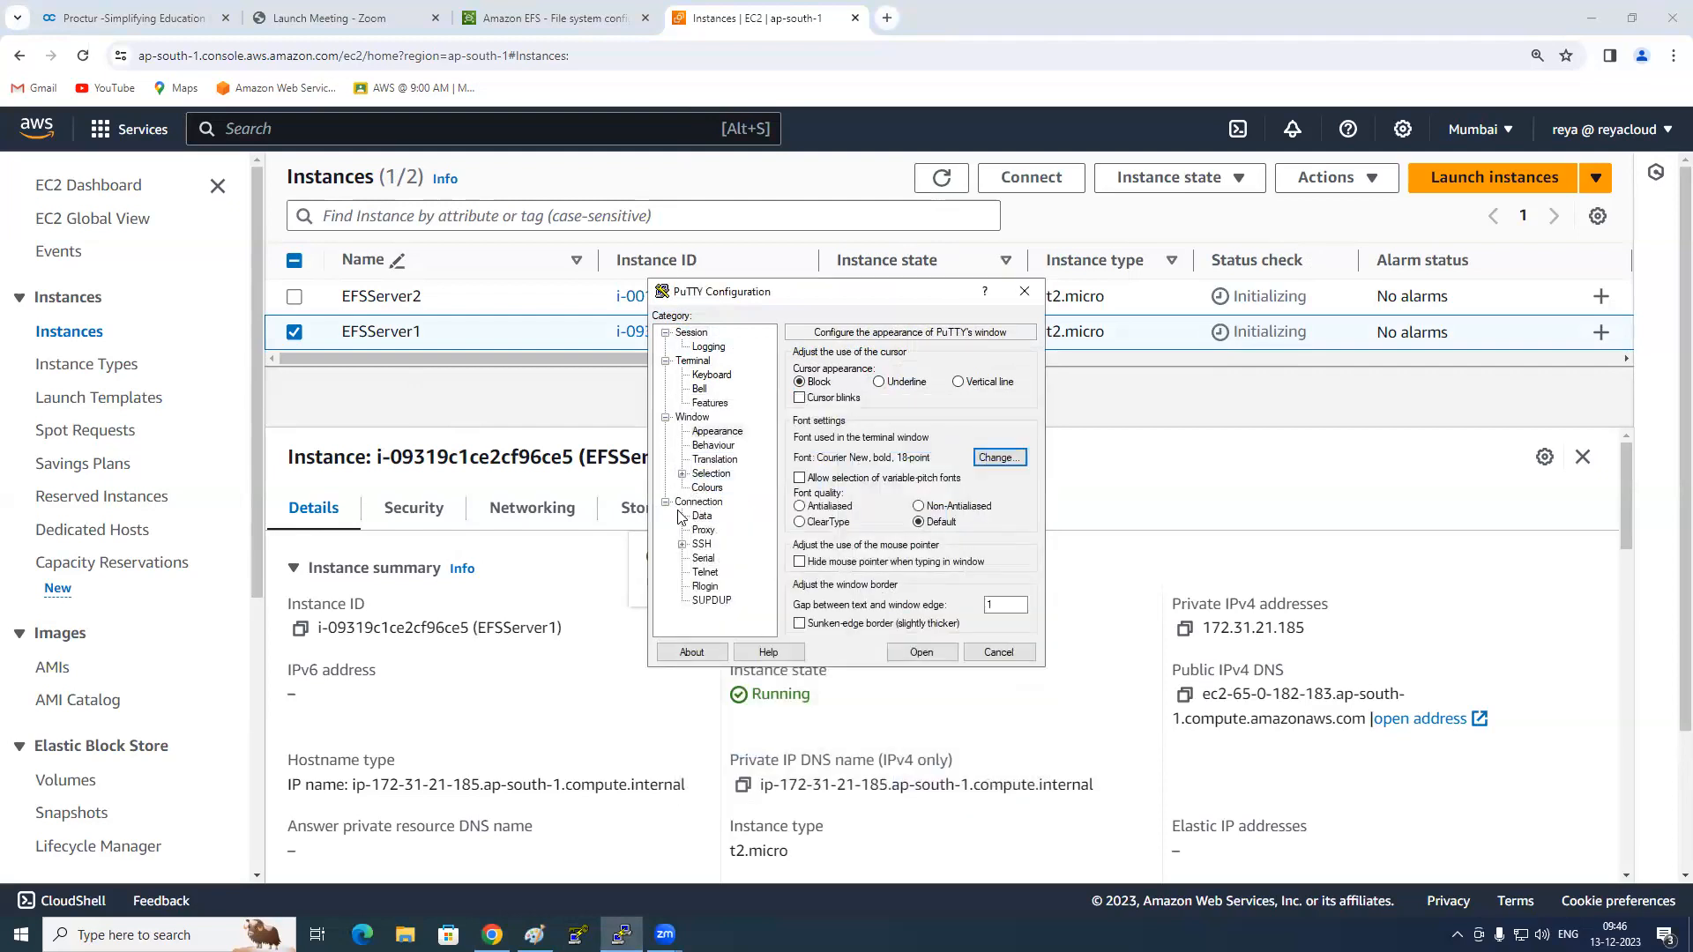
Step: Load 9AMBATCH.ppk as the private key file in PuTTY's SSH authentication credentials
click(684, 543)
double_click(714, 559)
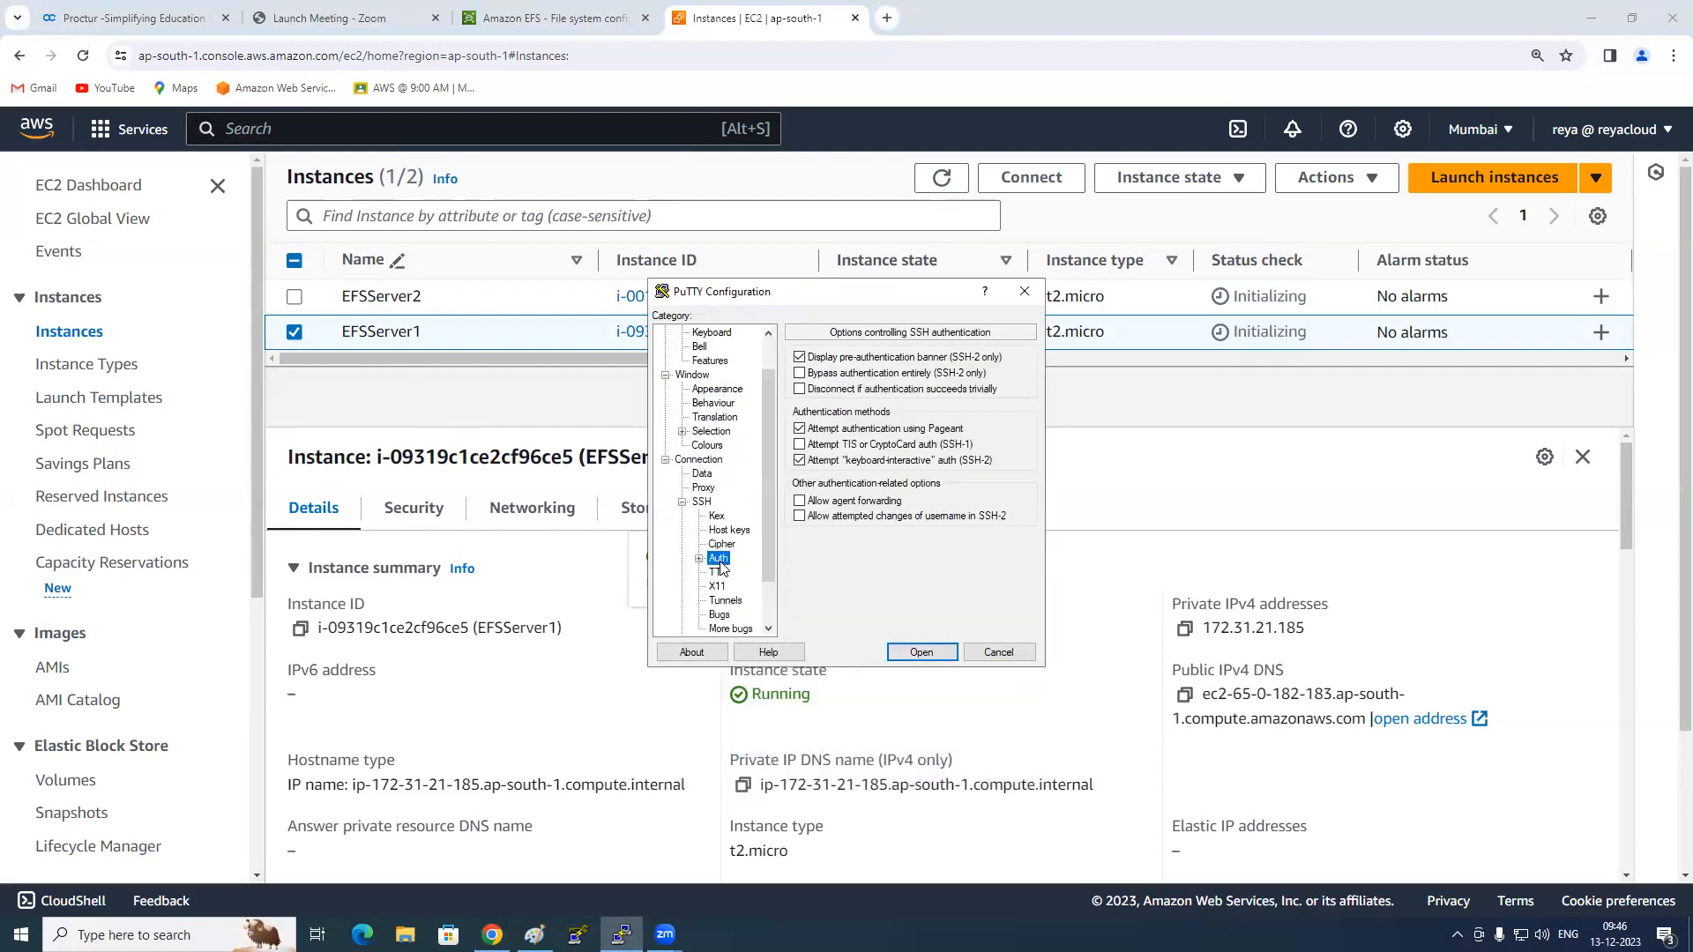
click(741, 573)
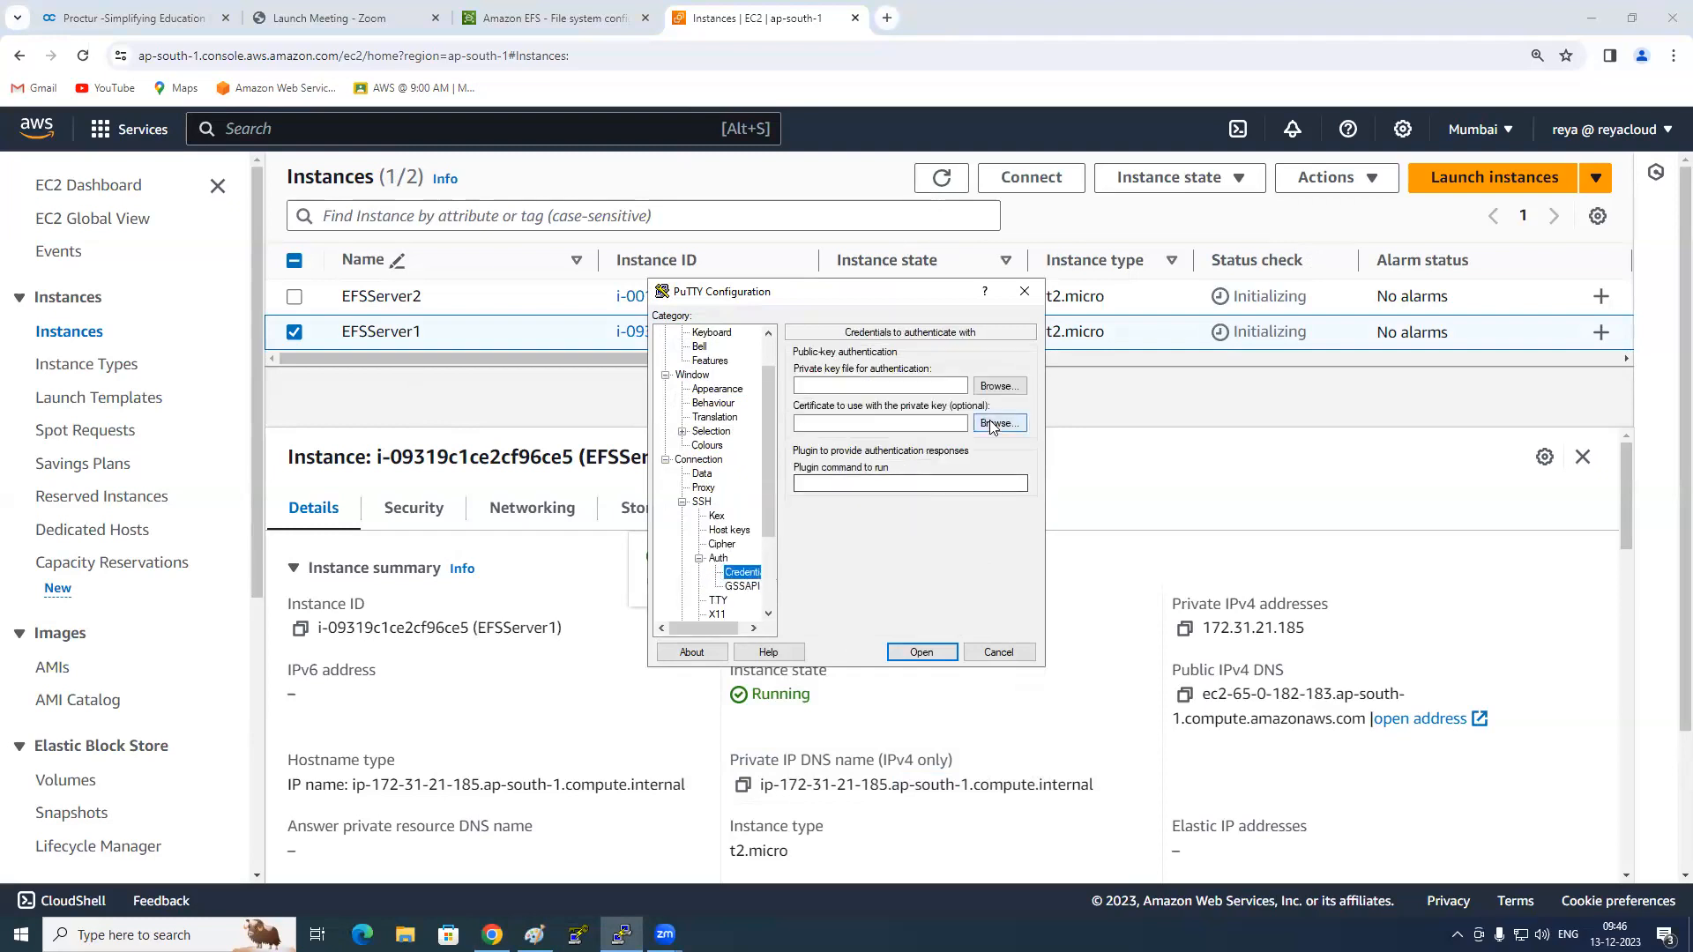
click(999, 388)
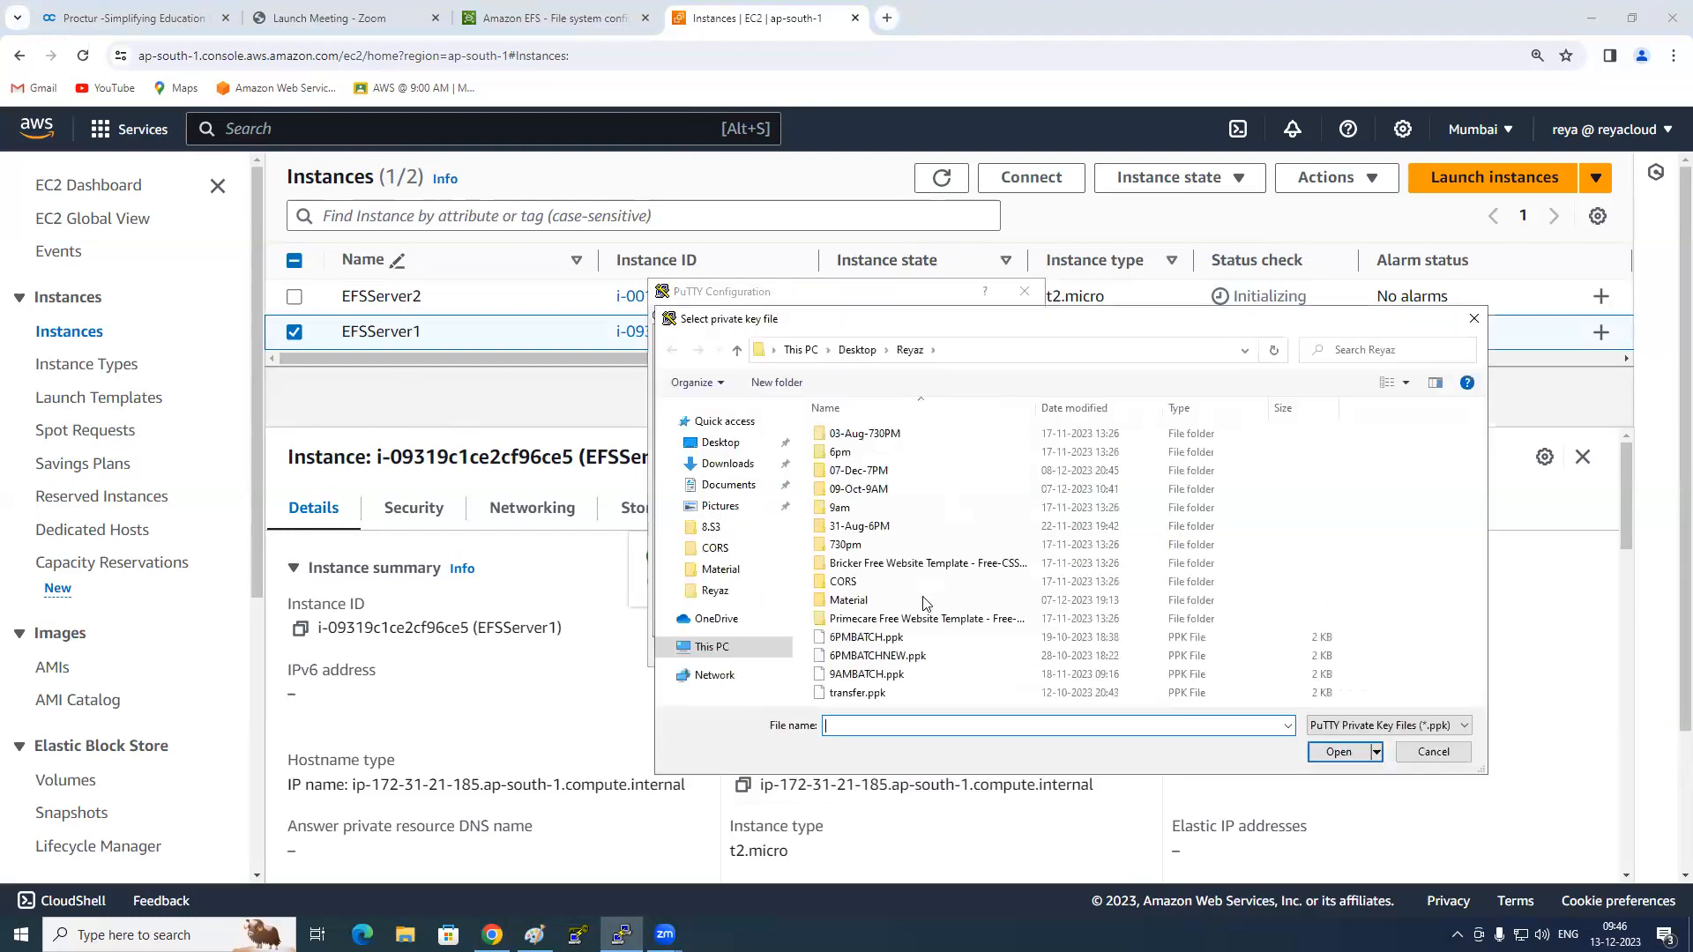
click(914, 673)
double_click(914, 673)
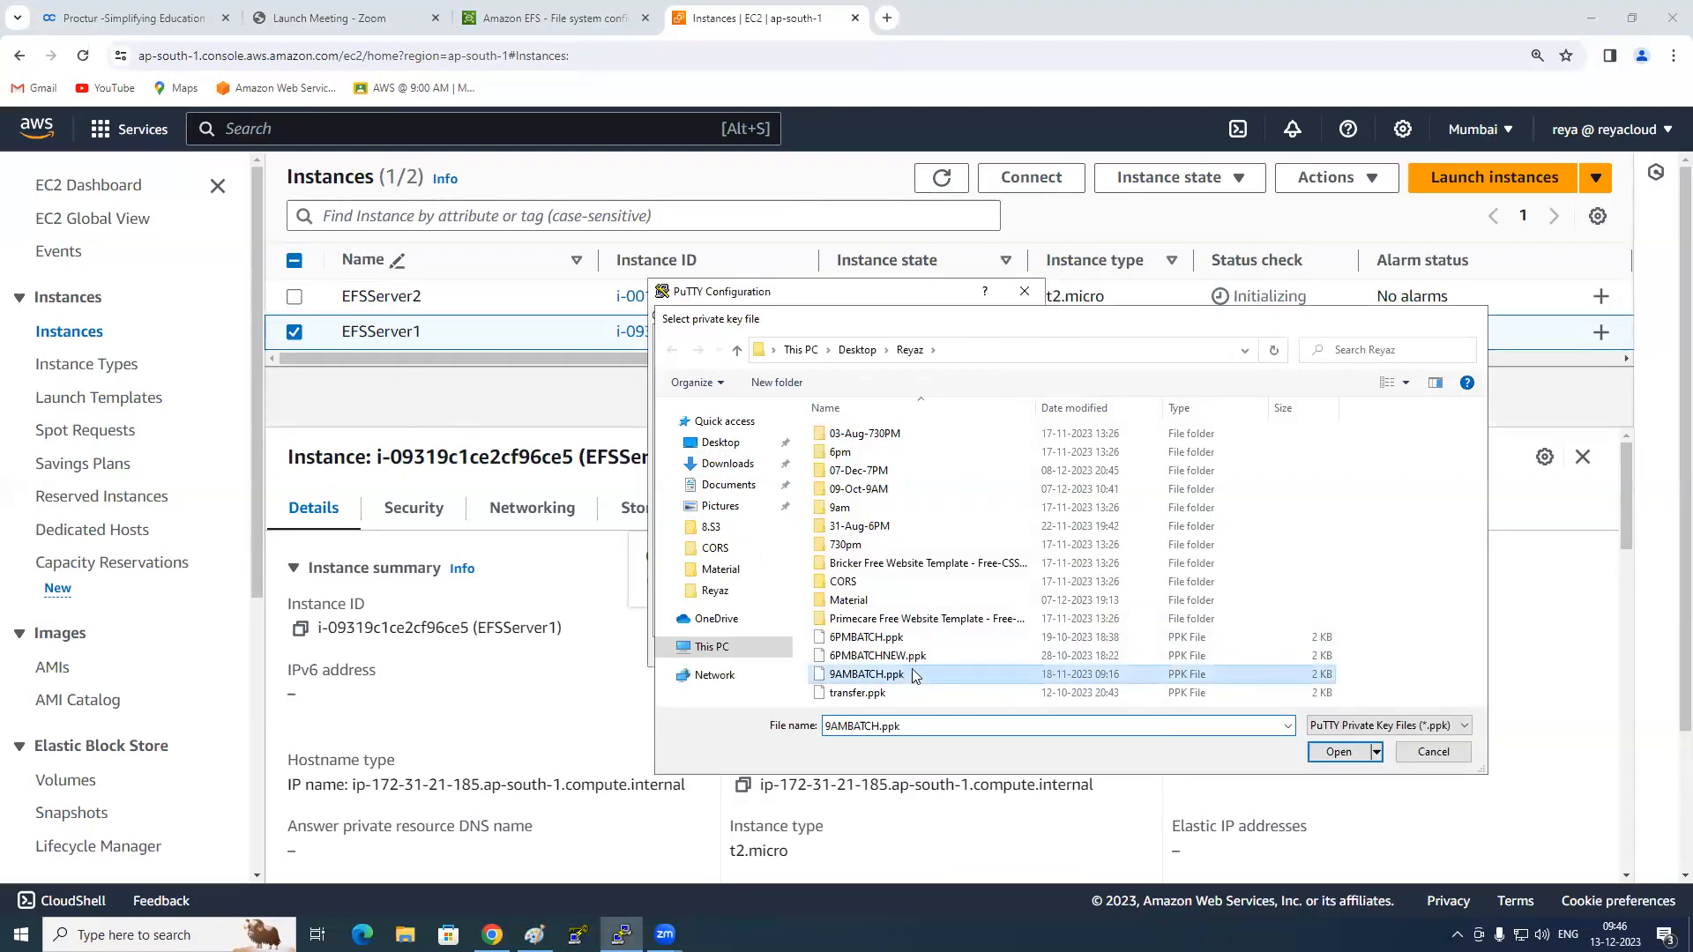
Step: Open the PuTTY connection to EFSServer1, accept its host key, log in as ec2-user and maximize the terminal window
click(922, 653)
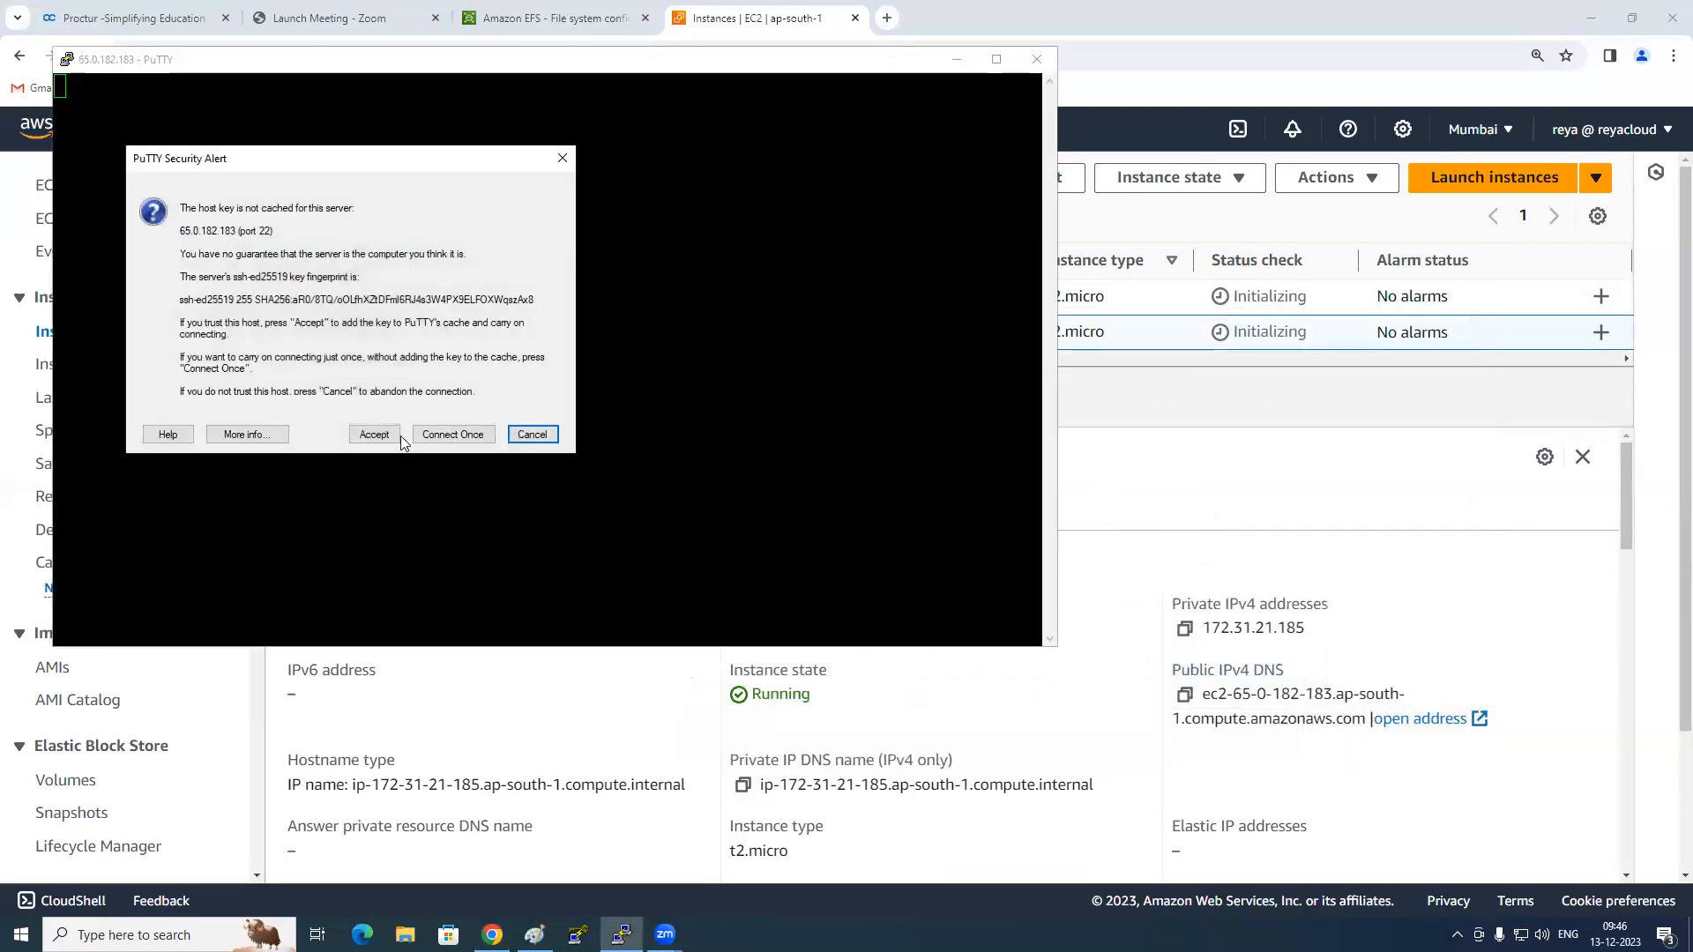
click(374, 435)
text(ec2-user)
key(Return)
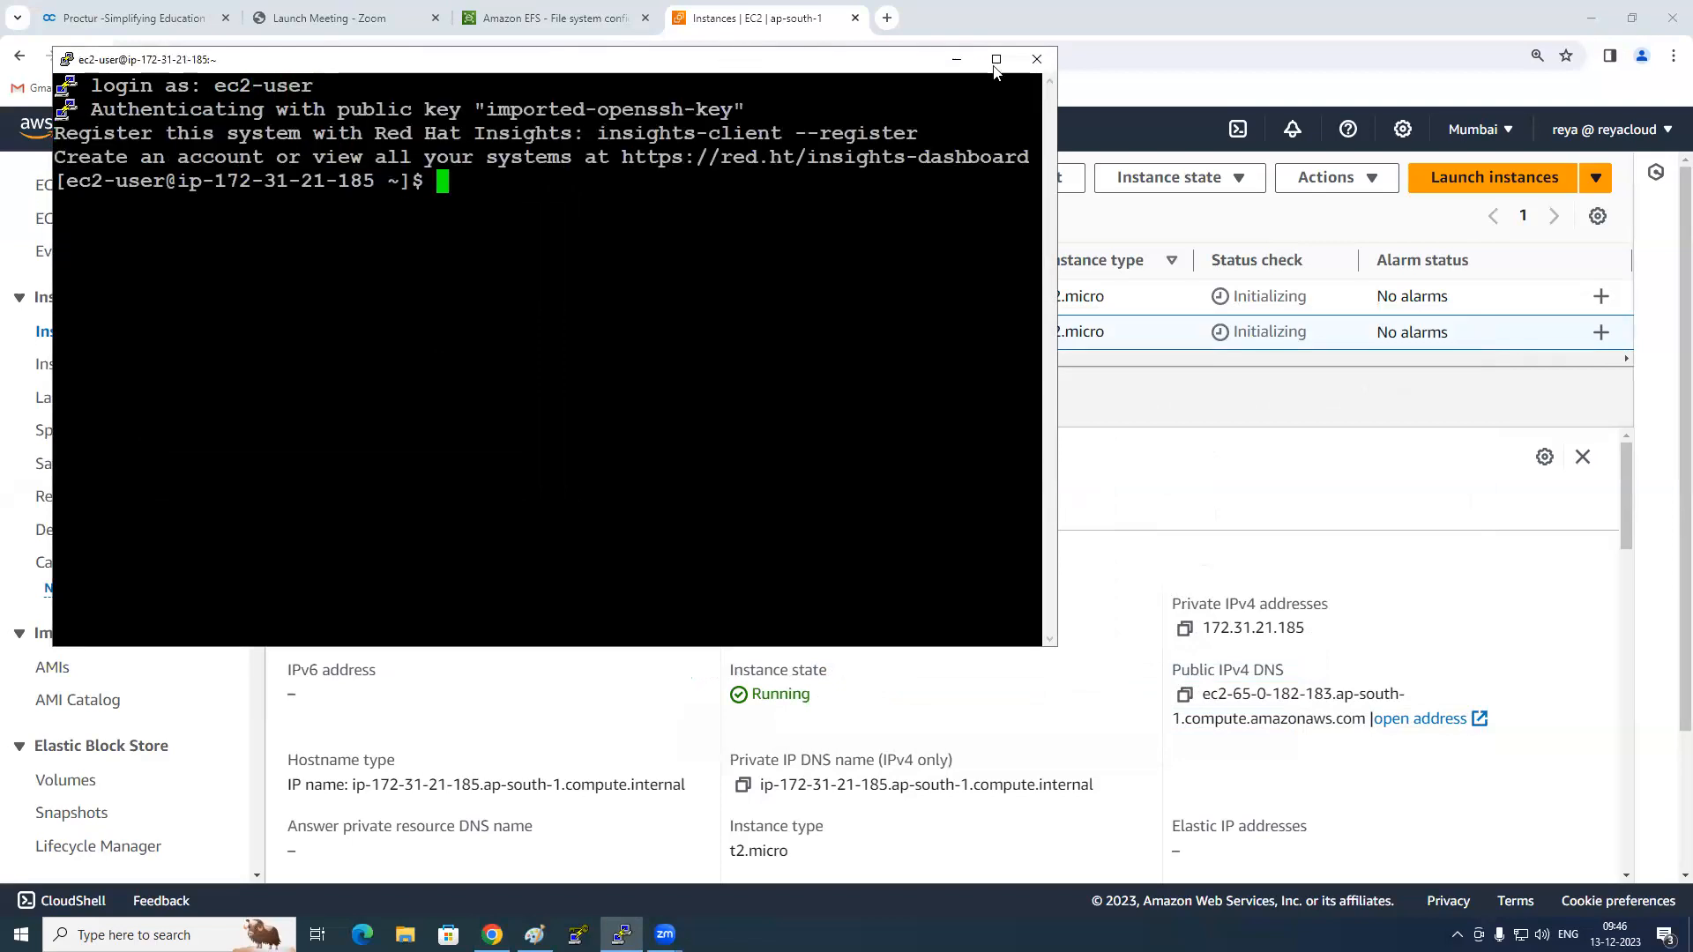
click(997, 59)
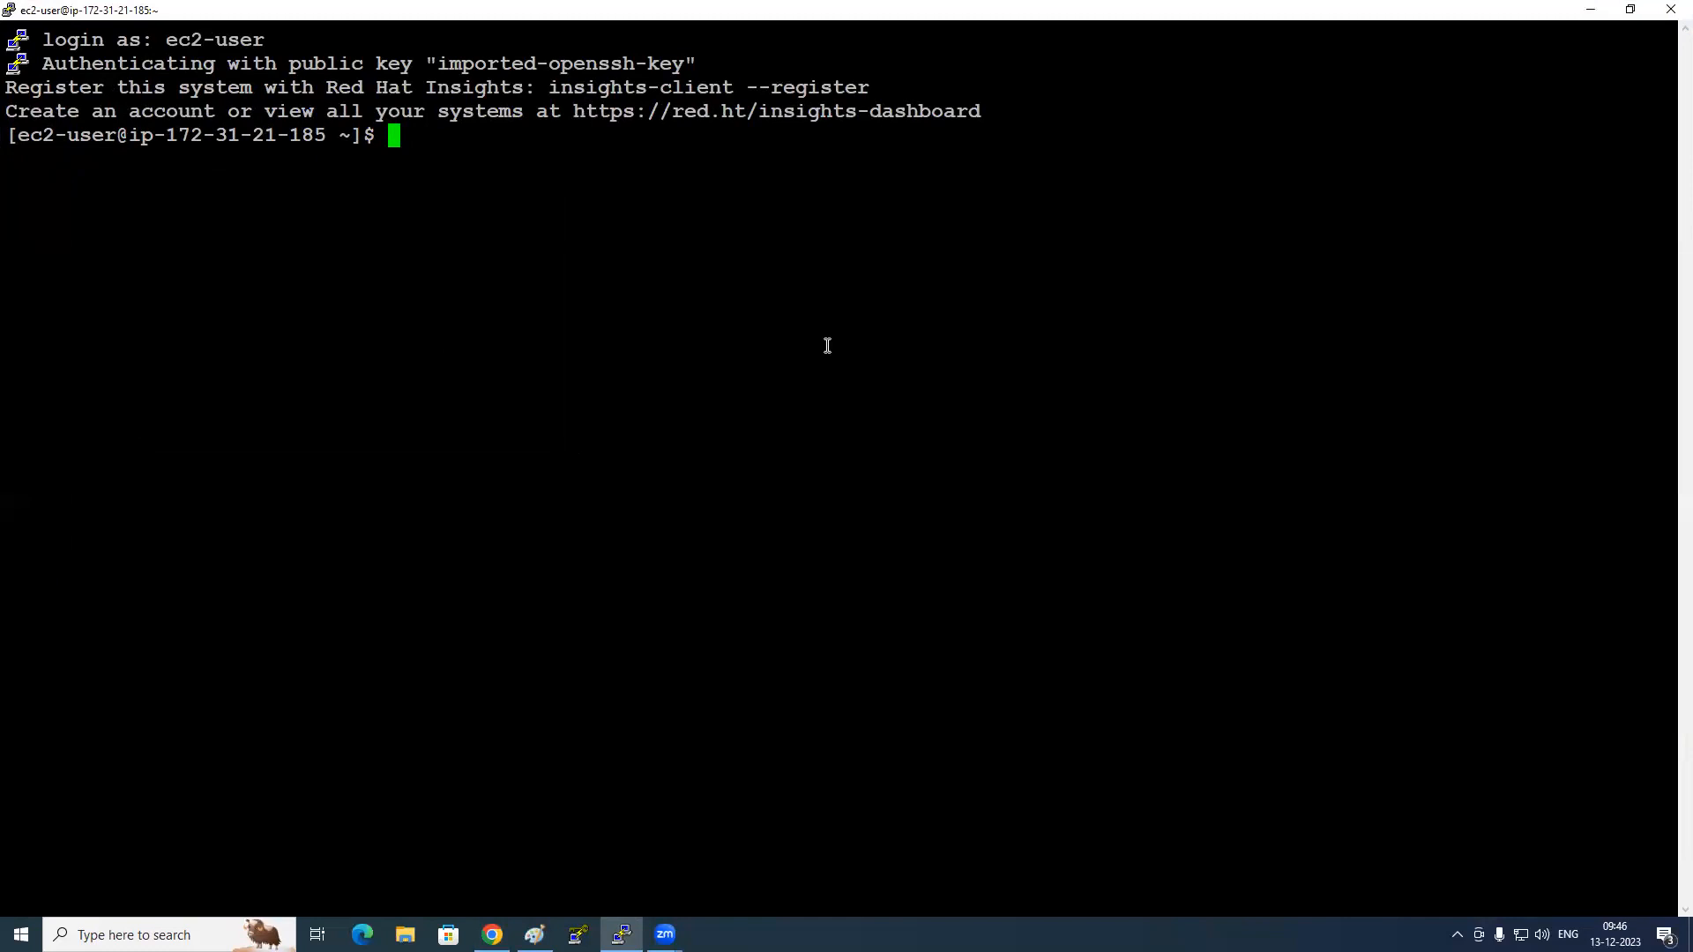
Step: Switch EFSServer1's terminal session to the root user with sudo -s and clear the screen
text(sudo -s)
key(Return)
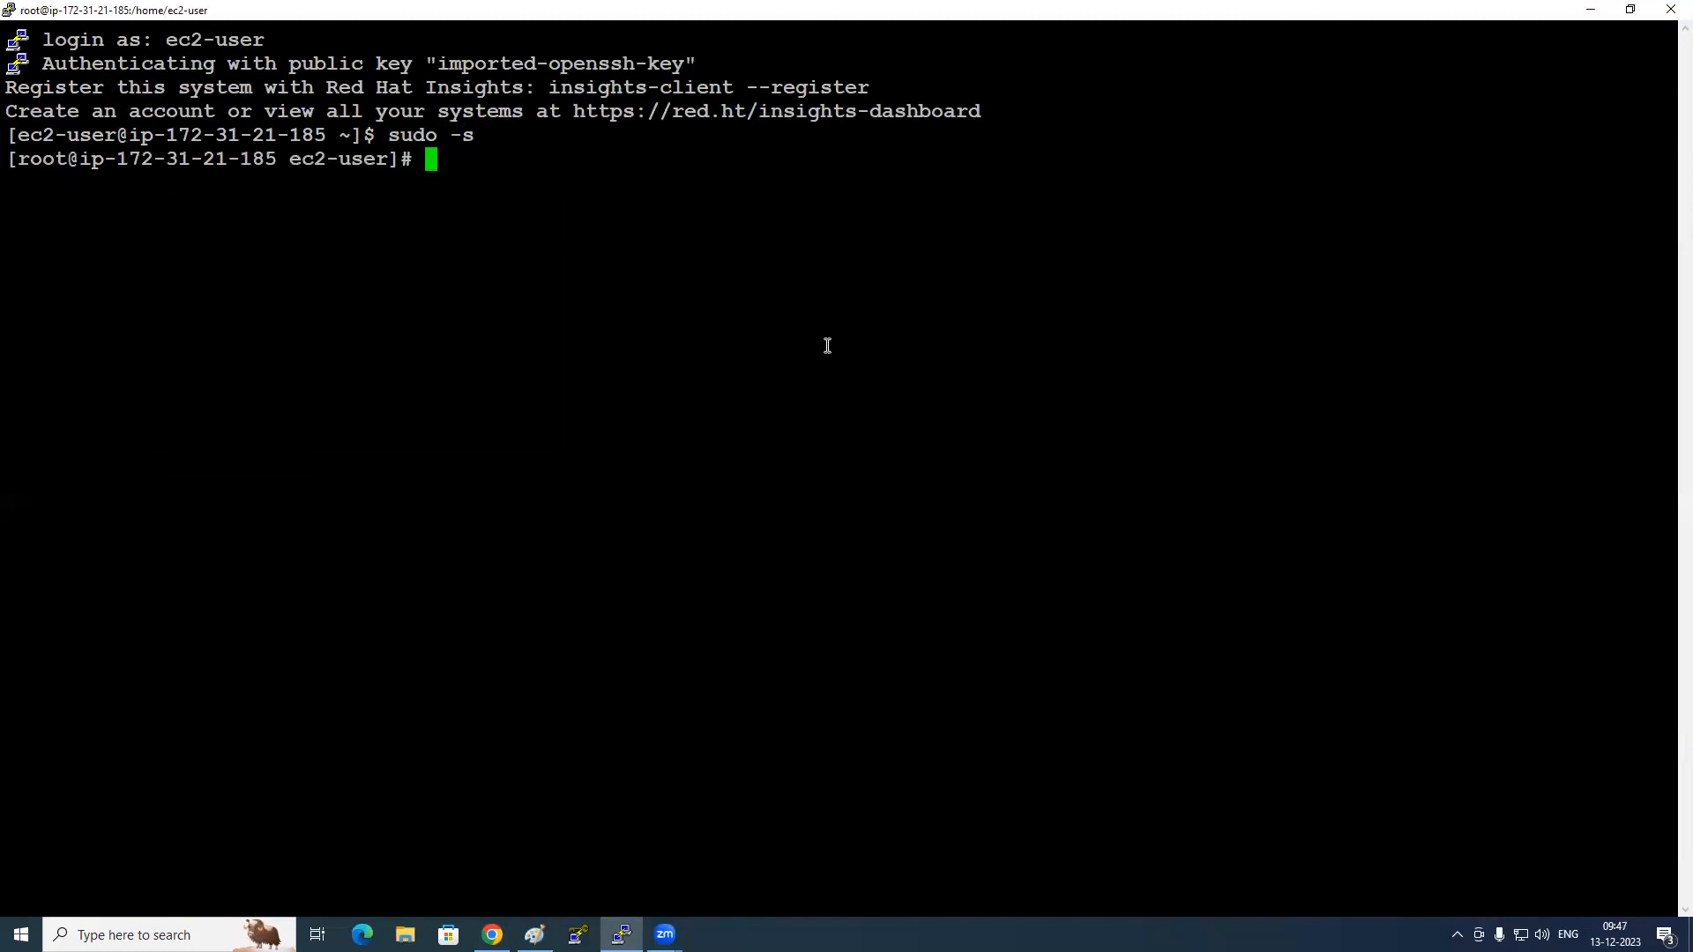
double_click(30, 134)
double_click(35, 158)
click(431, 160)
text(clear)
key(Return)
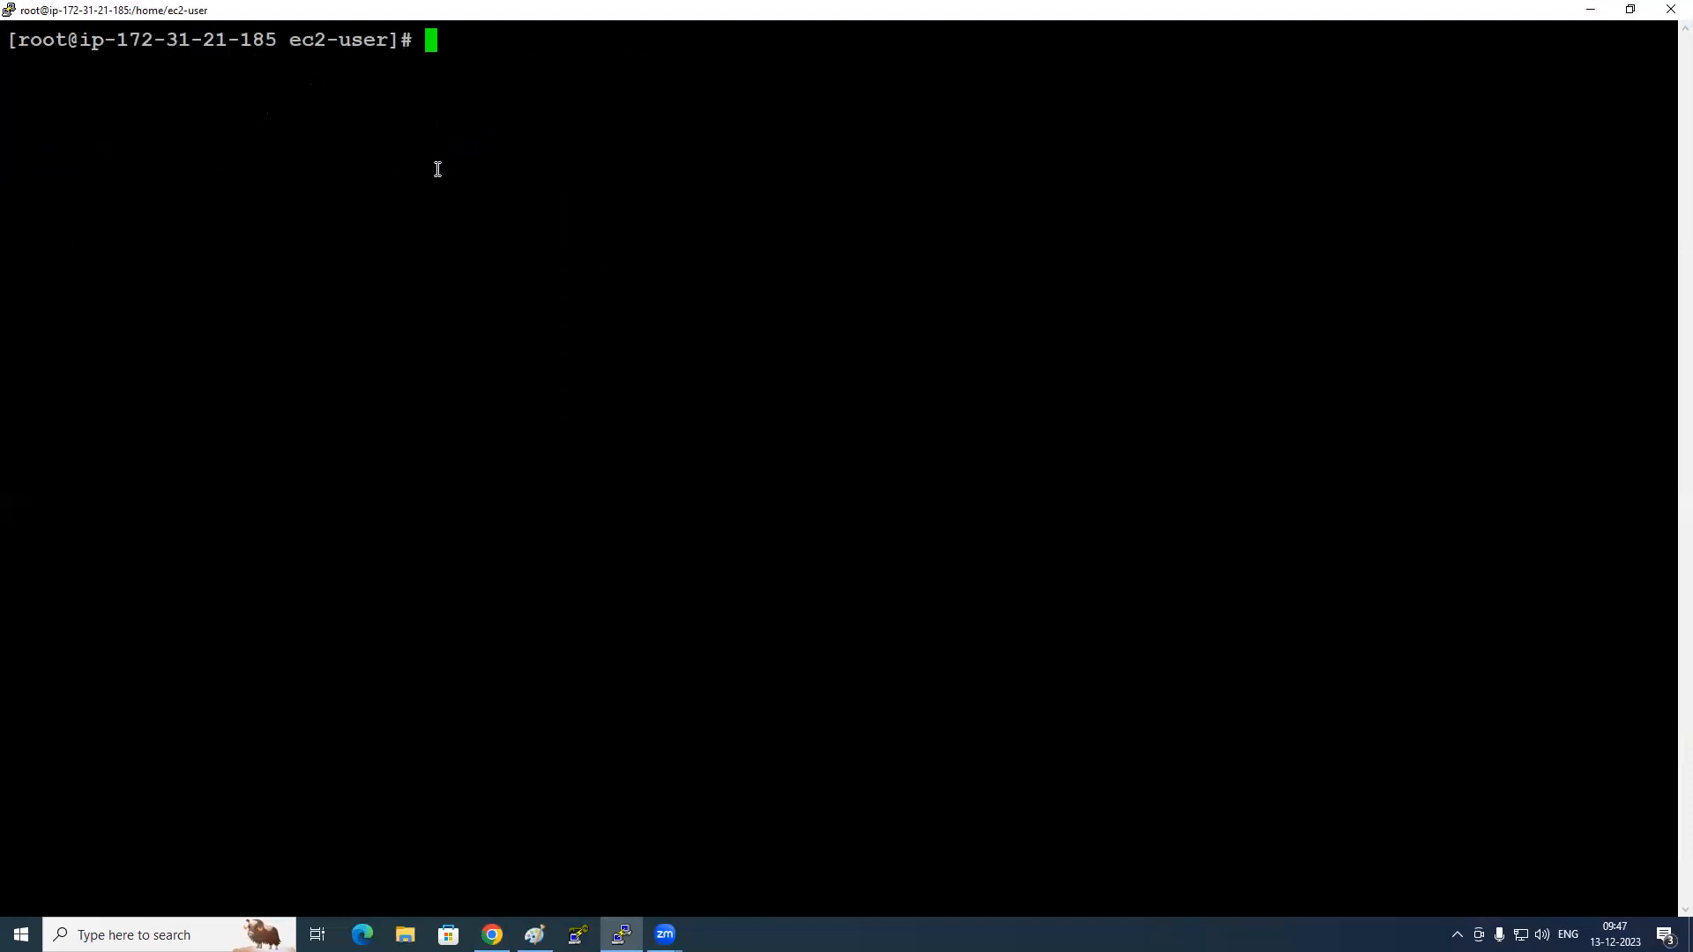
Step: Install the nfs-utils package on EFSServer1 with yum, answering yes to all prompts automatically
text(yum install -y nf)
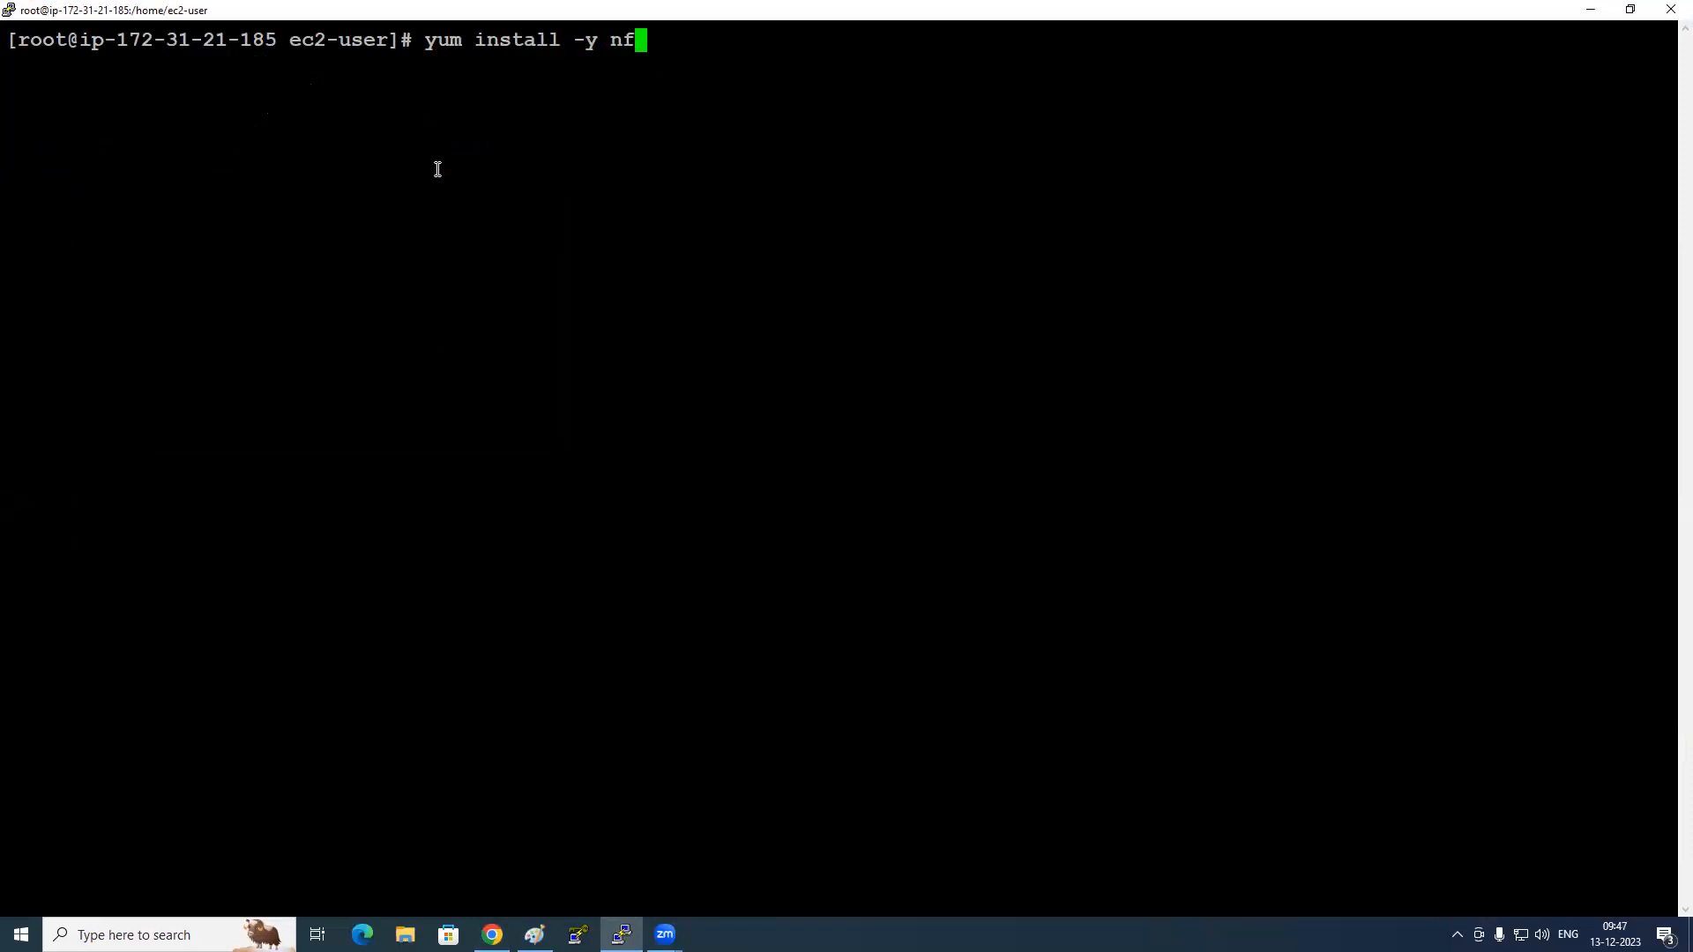
text(s-utils)
key(Return)
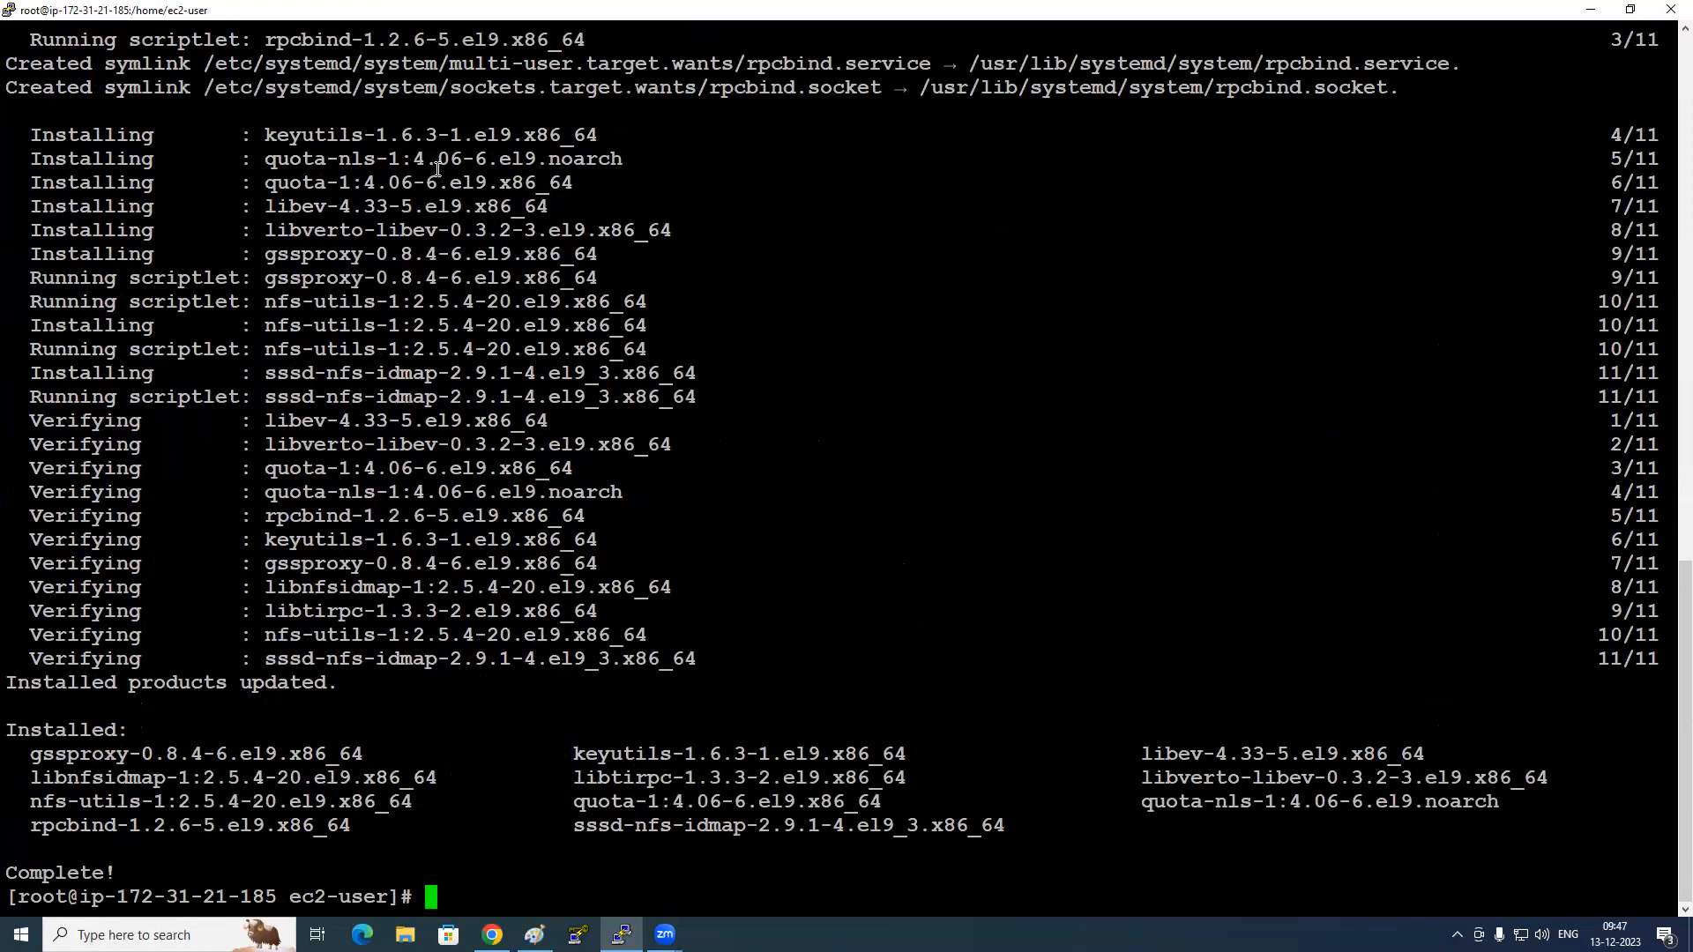
Step: Clear the terminal and create a directory named efs in ec2-user's home directory
text(clear)
key(Return)
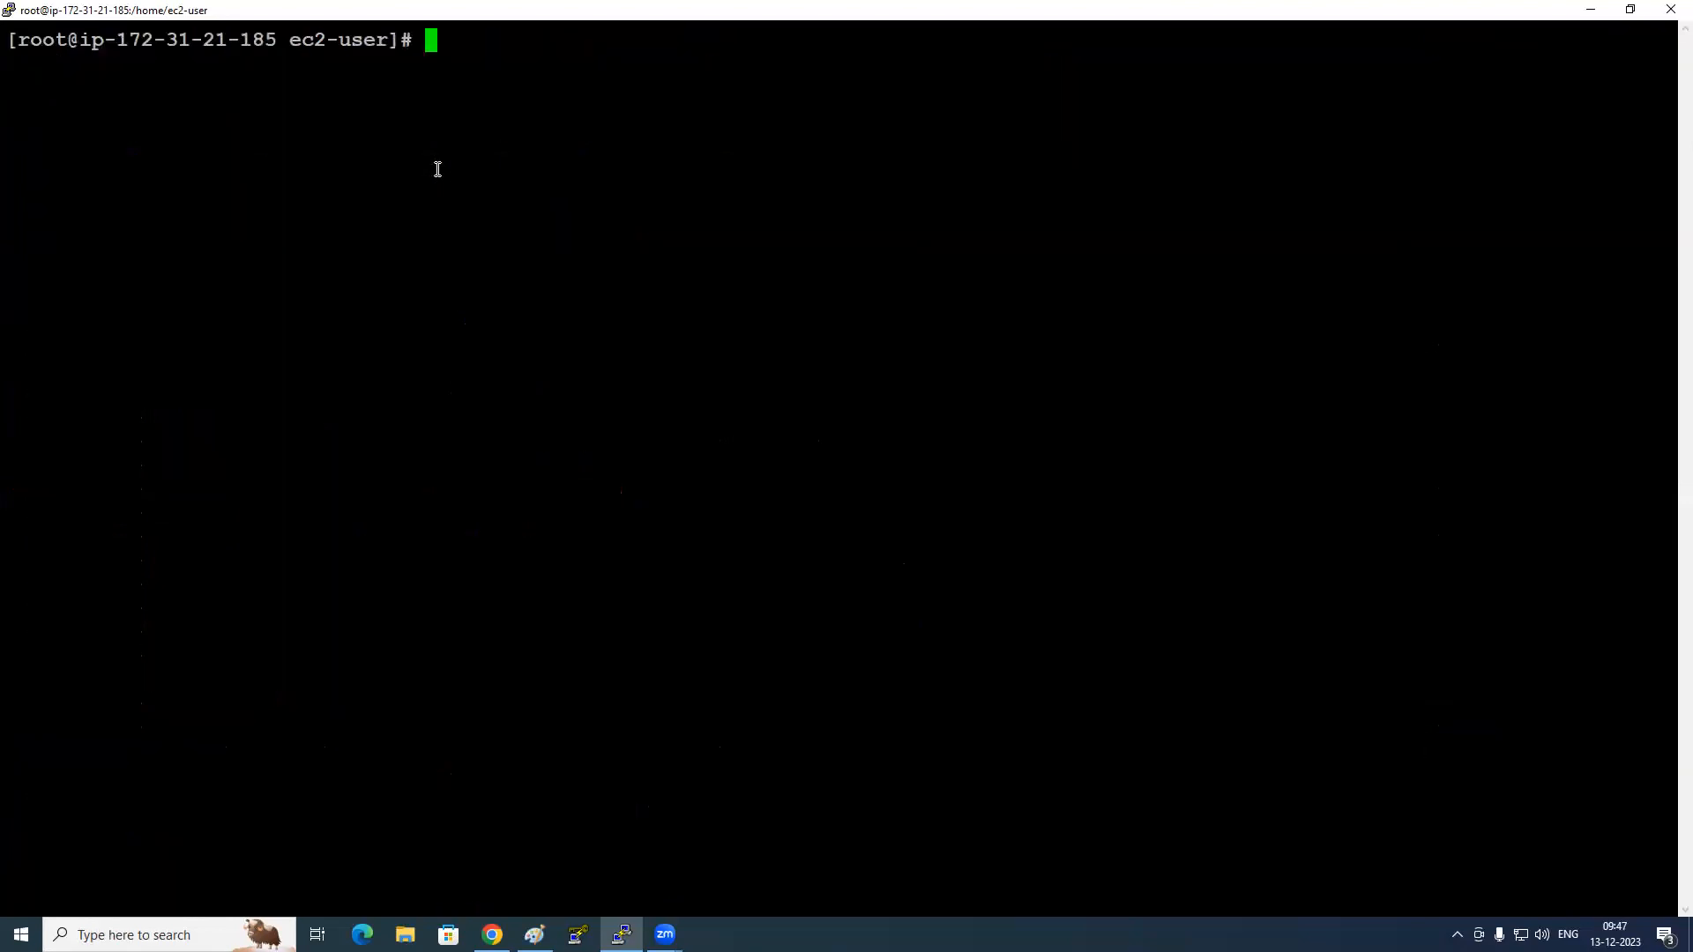
key(Return)
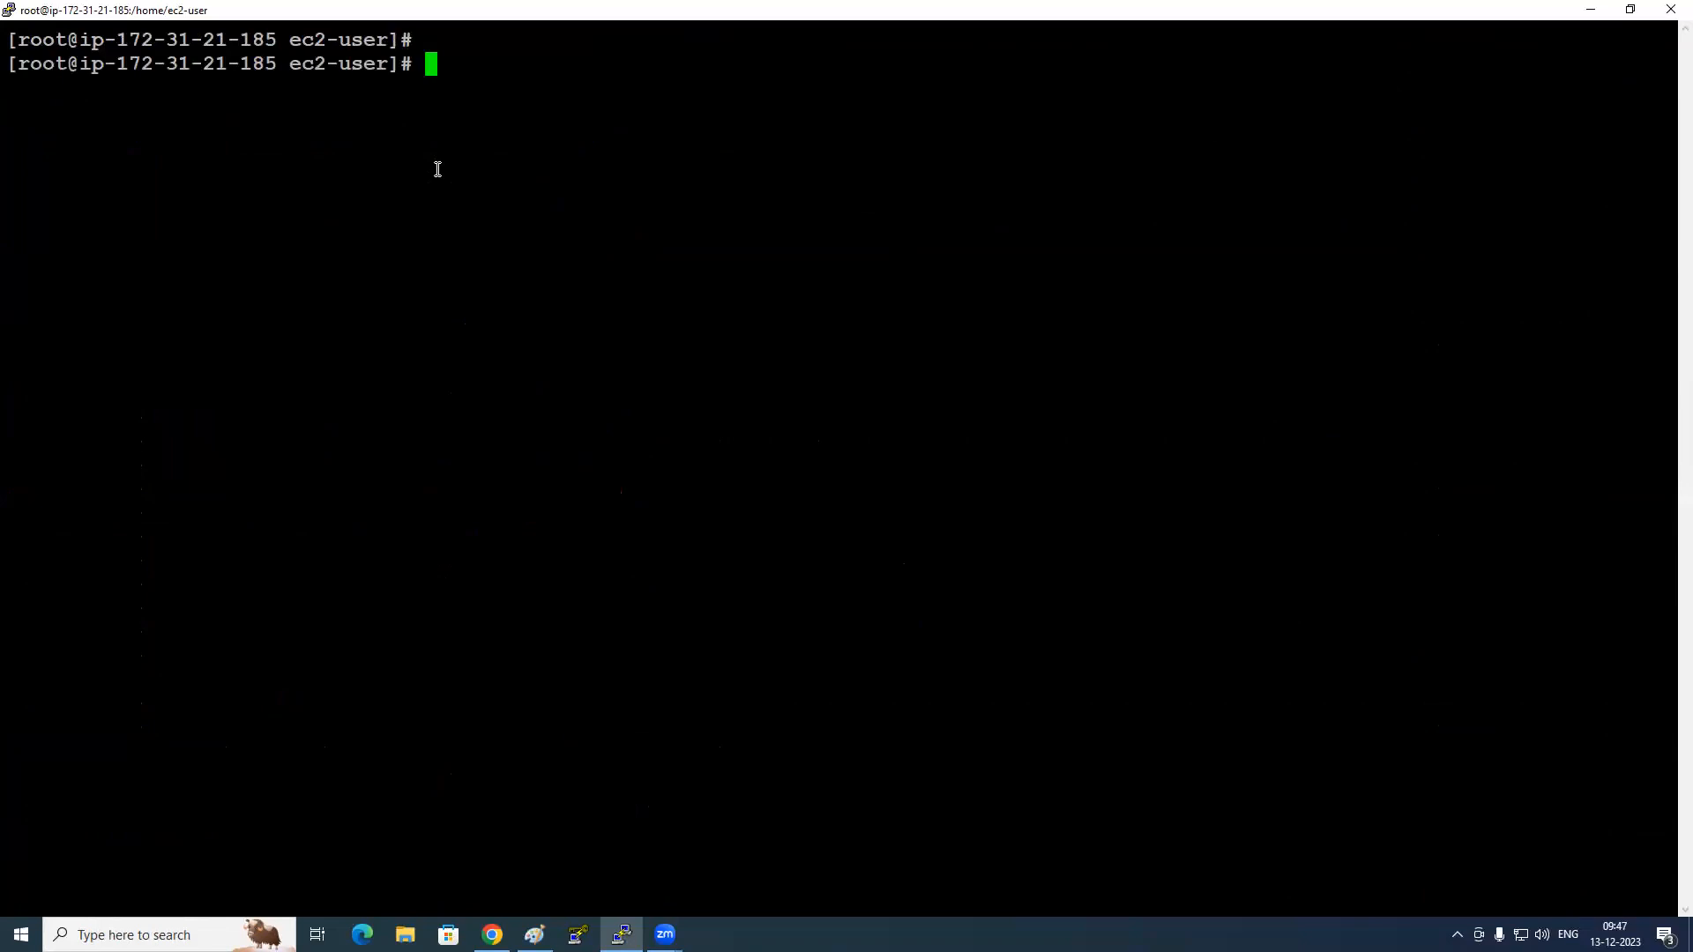
text(mkdir efs)
key(Return)
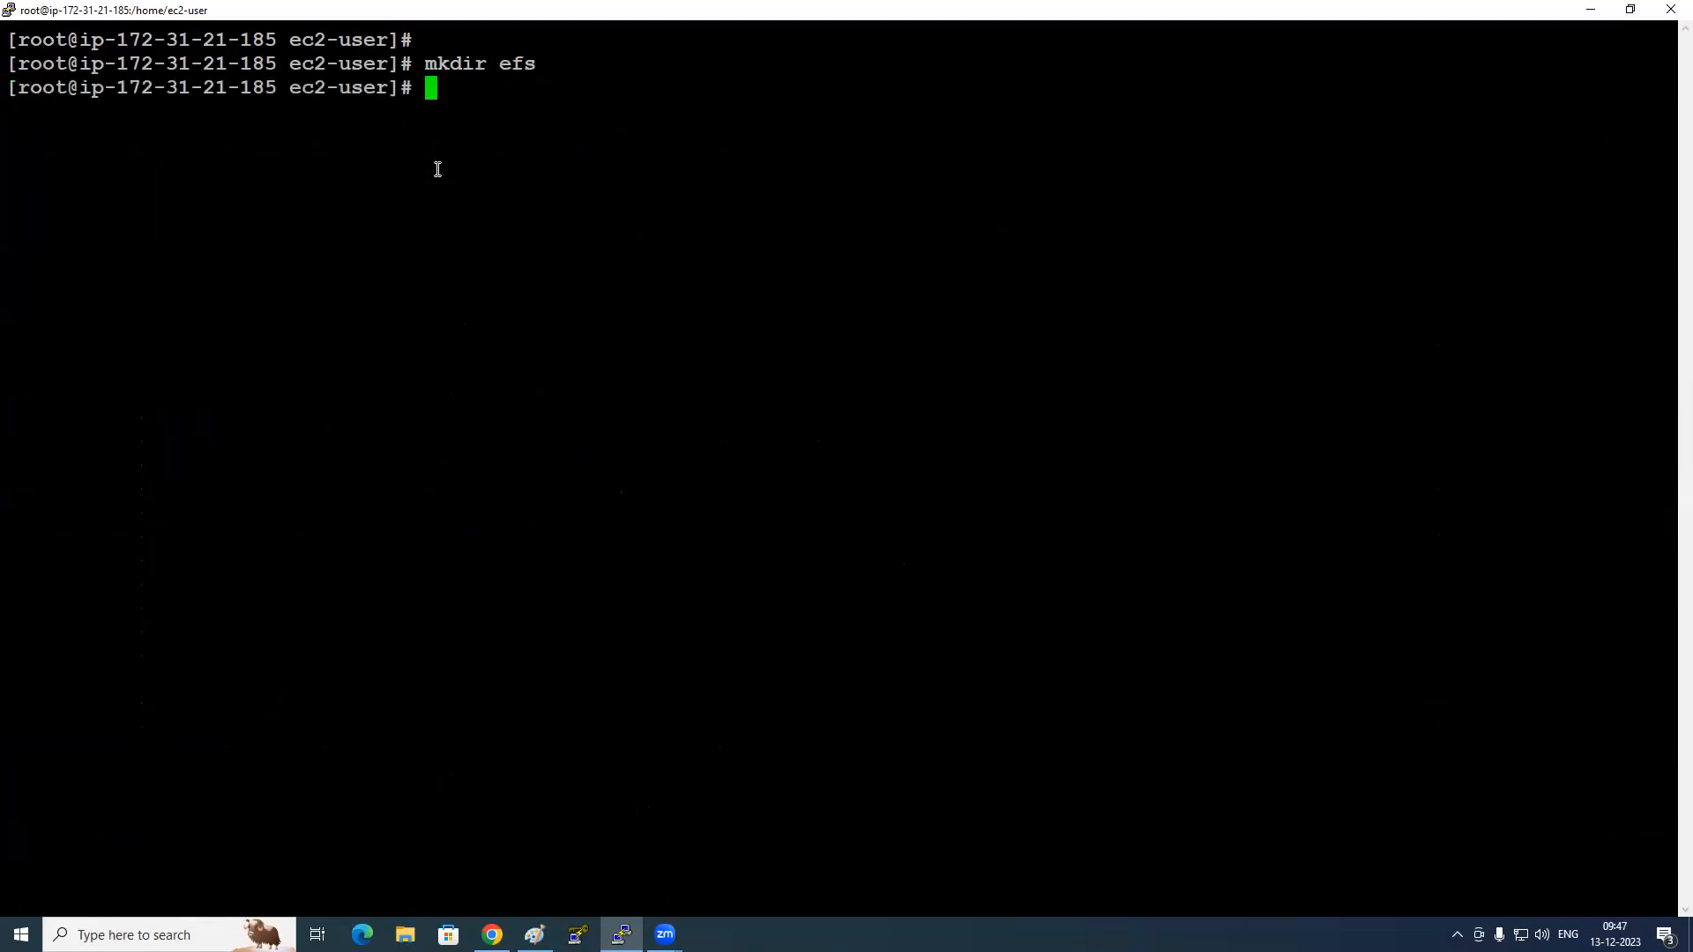
Step: Mount the root of 9amefsdemo as nfs4 on efs/, using its copied DNS name fs-05c2967b6adbf5c2e.efs.ap-south-1.amazonaws.com
text(mount -t nfs4)
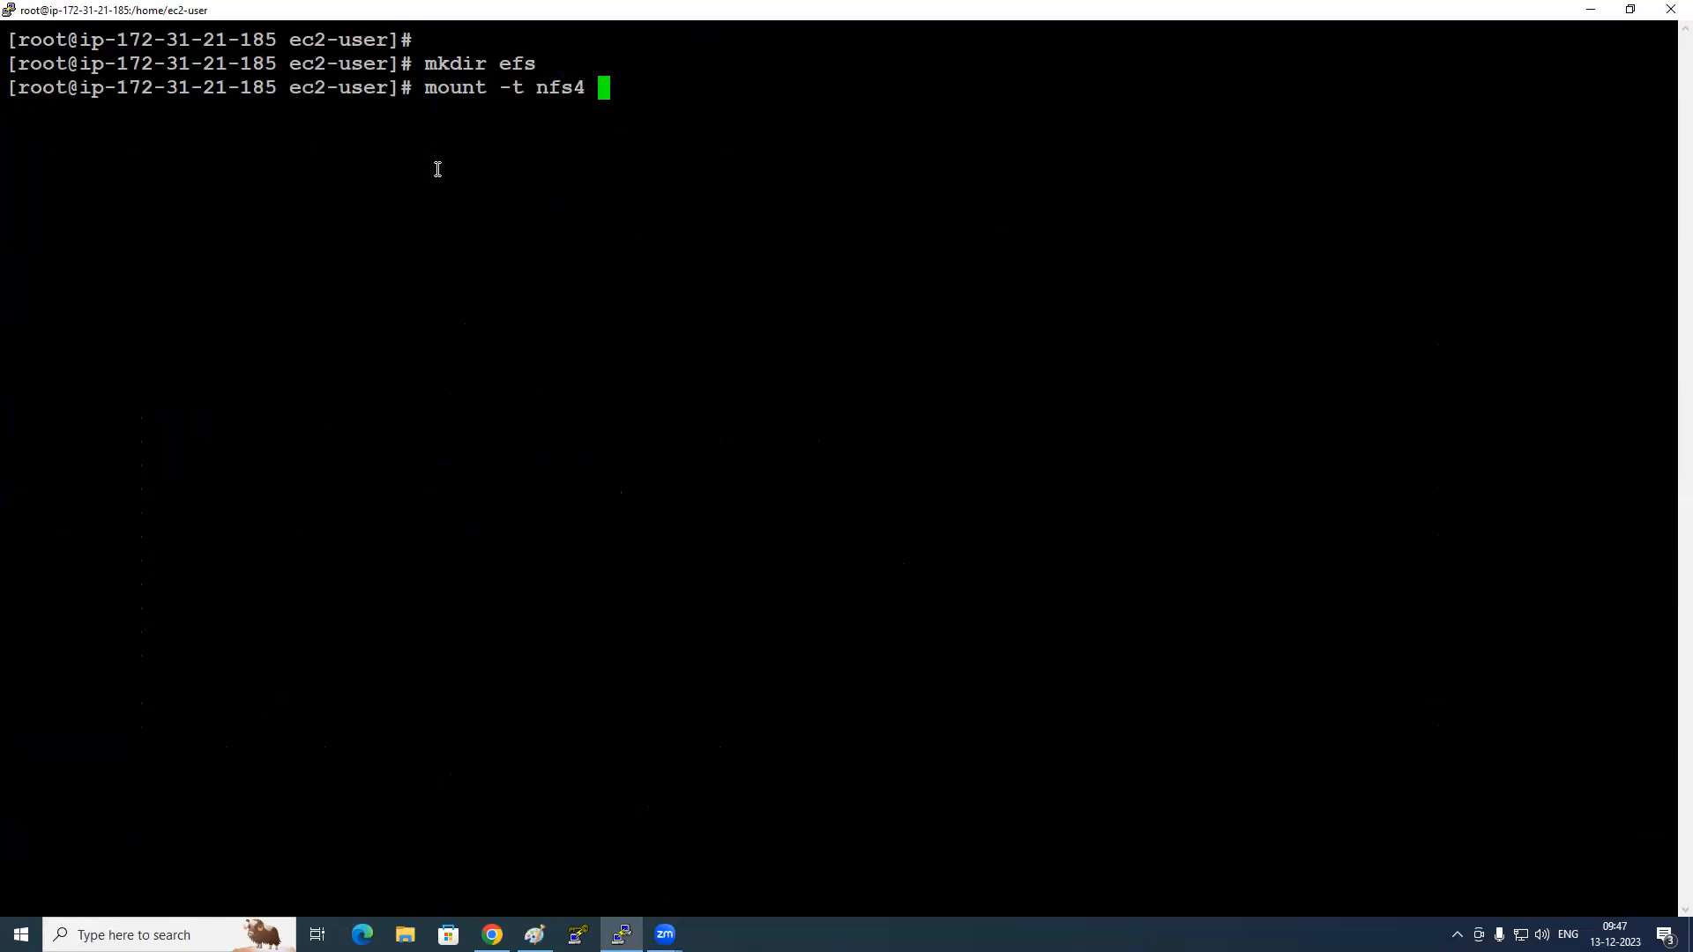
key(alt+Tab)
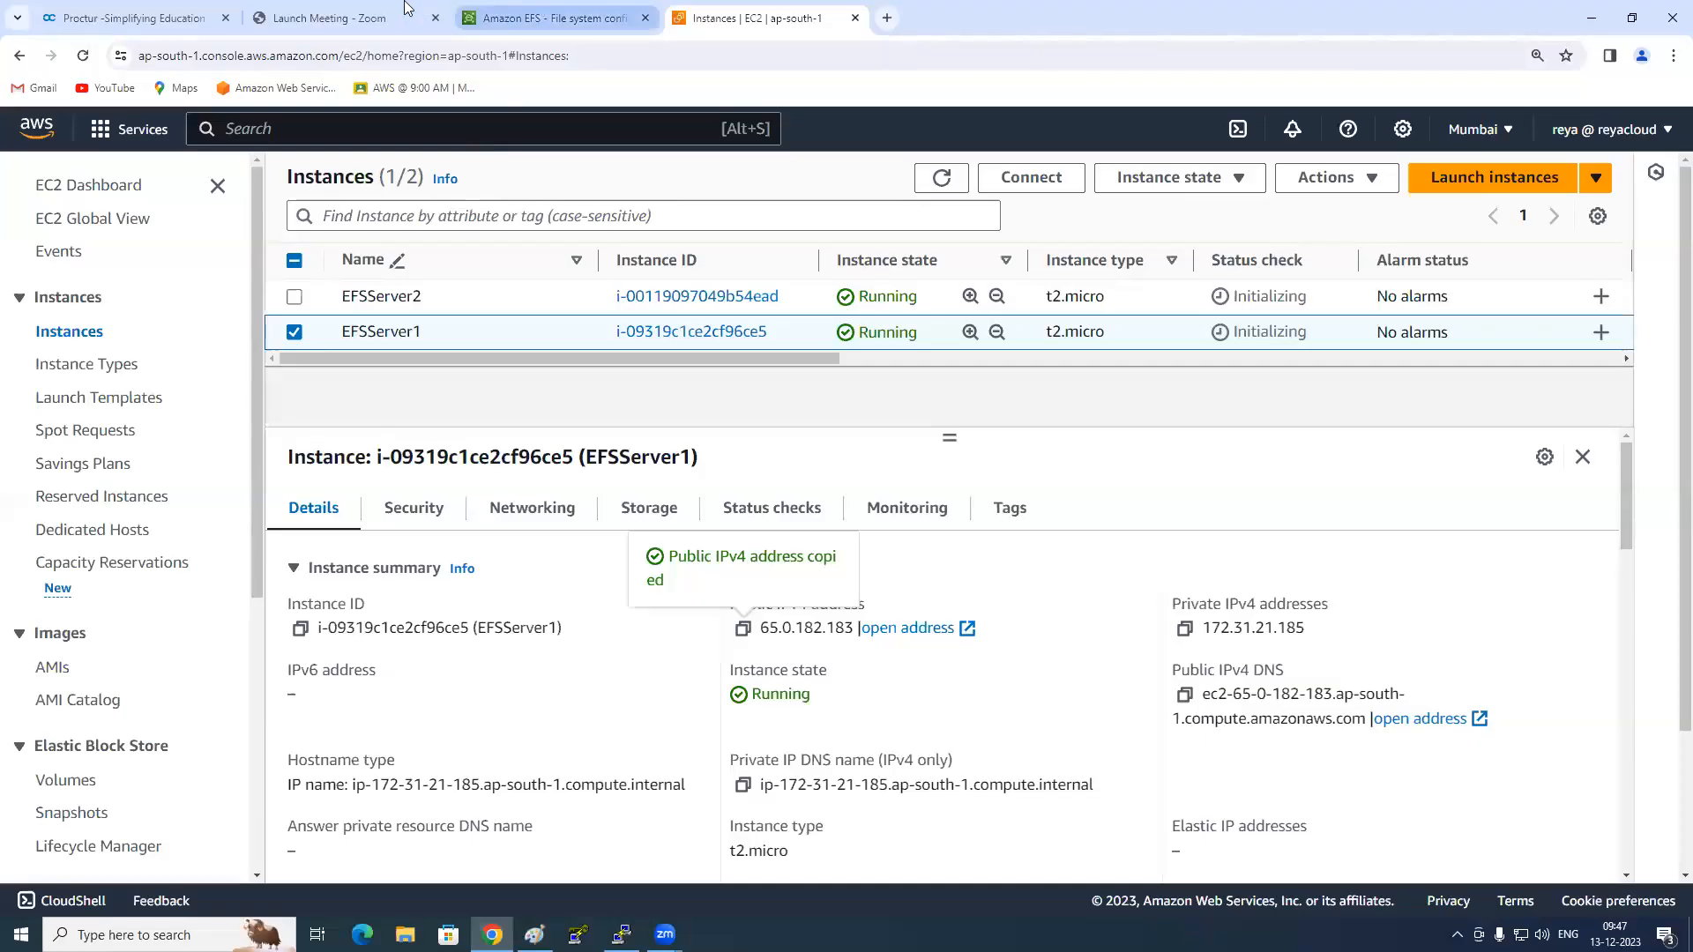
click(539, 18)
click(1020, 632)
key(alt+Tab)
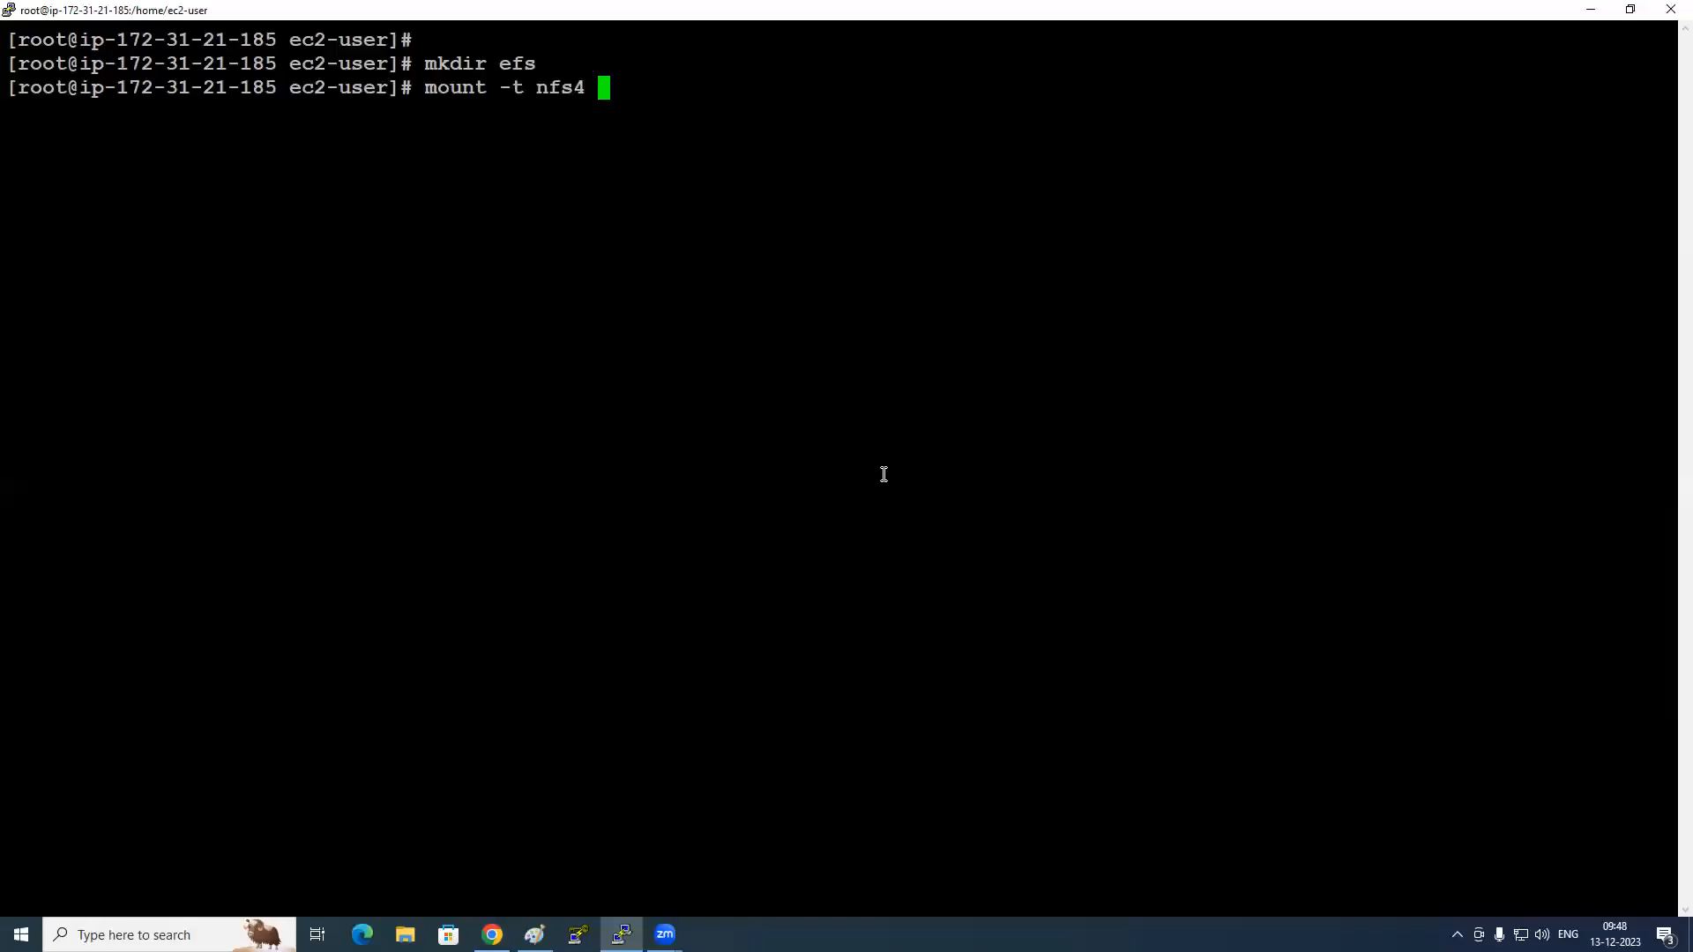
right_click(846, 291)
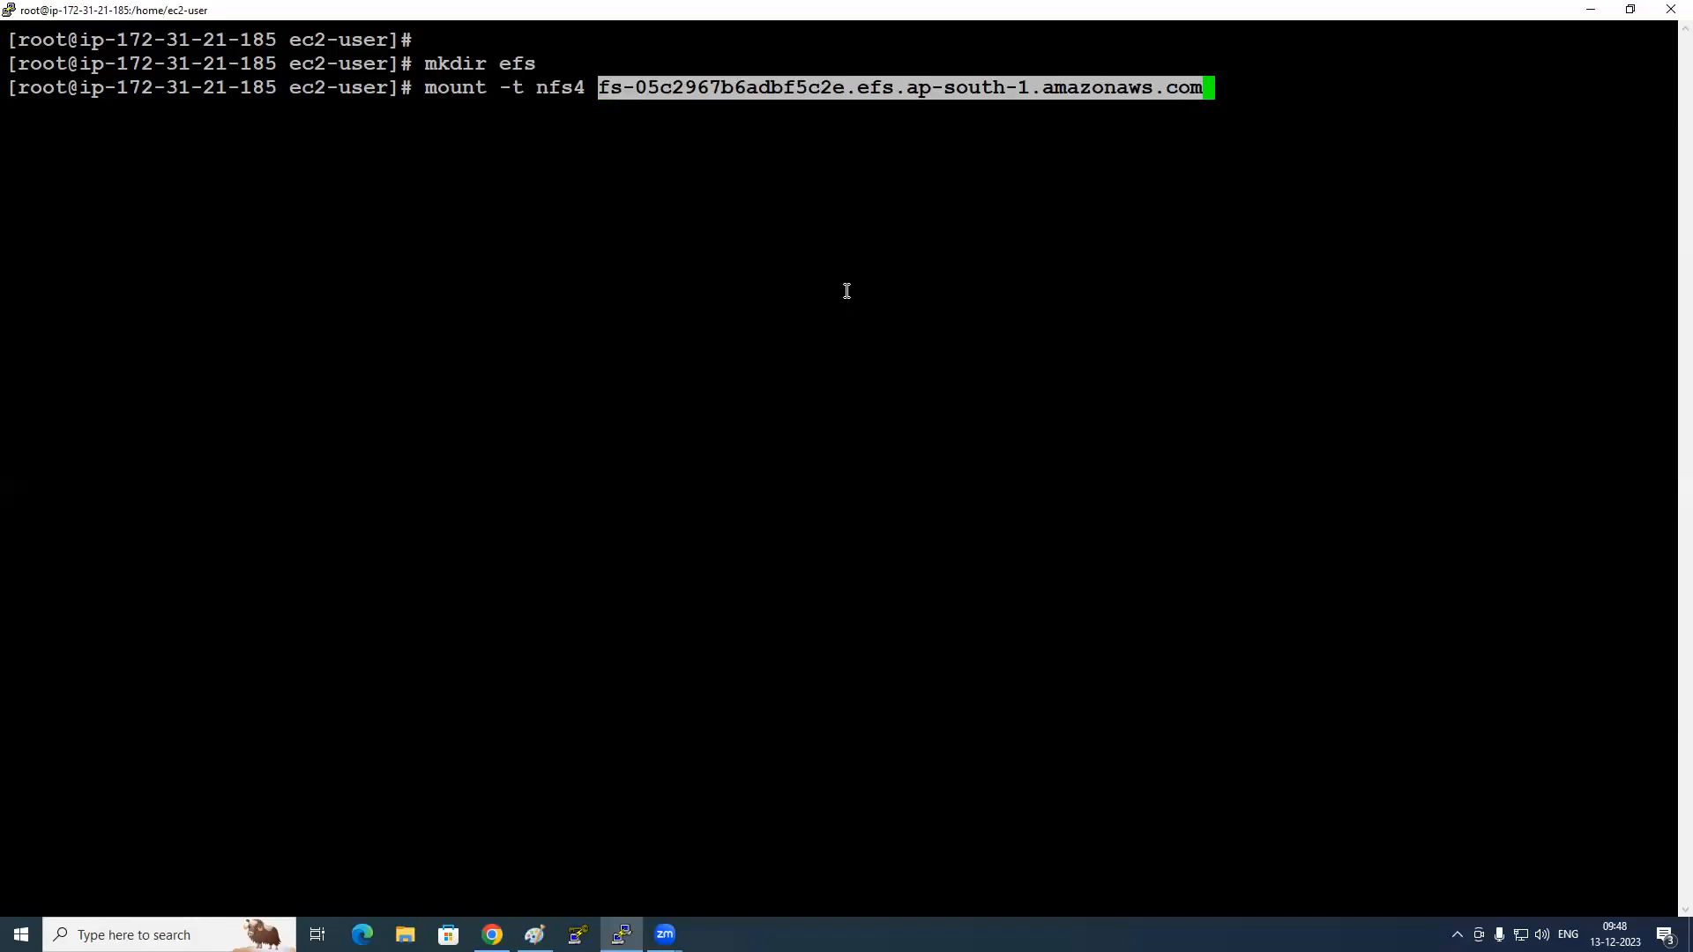
text(:/)
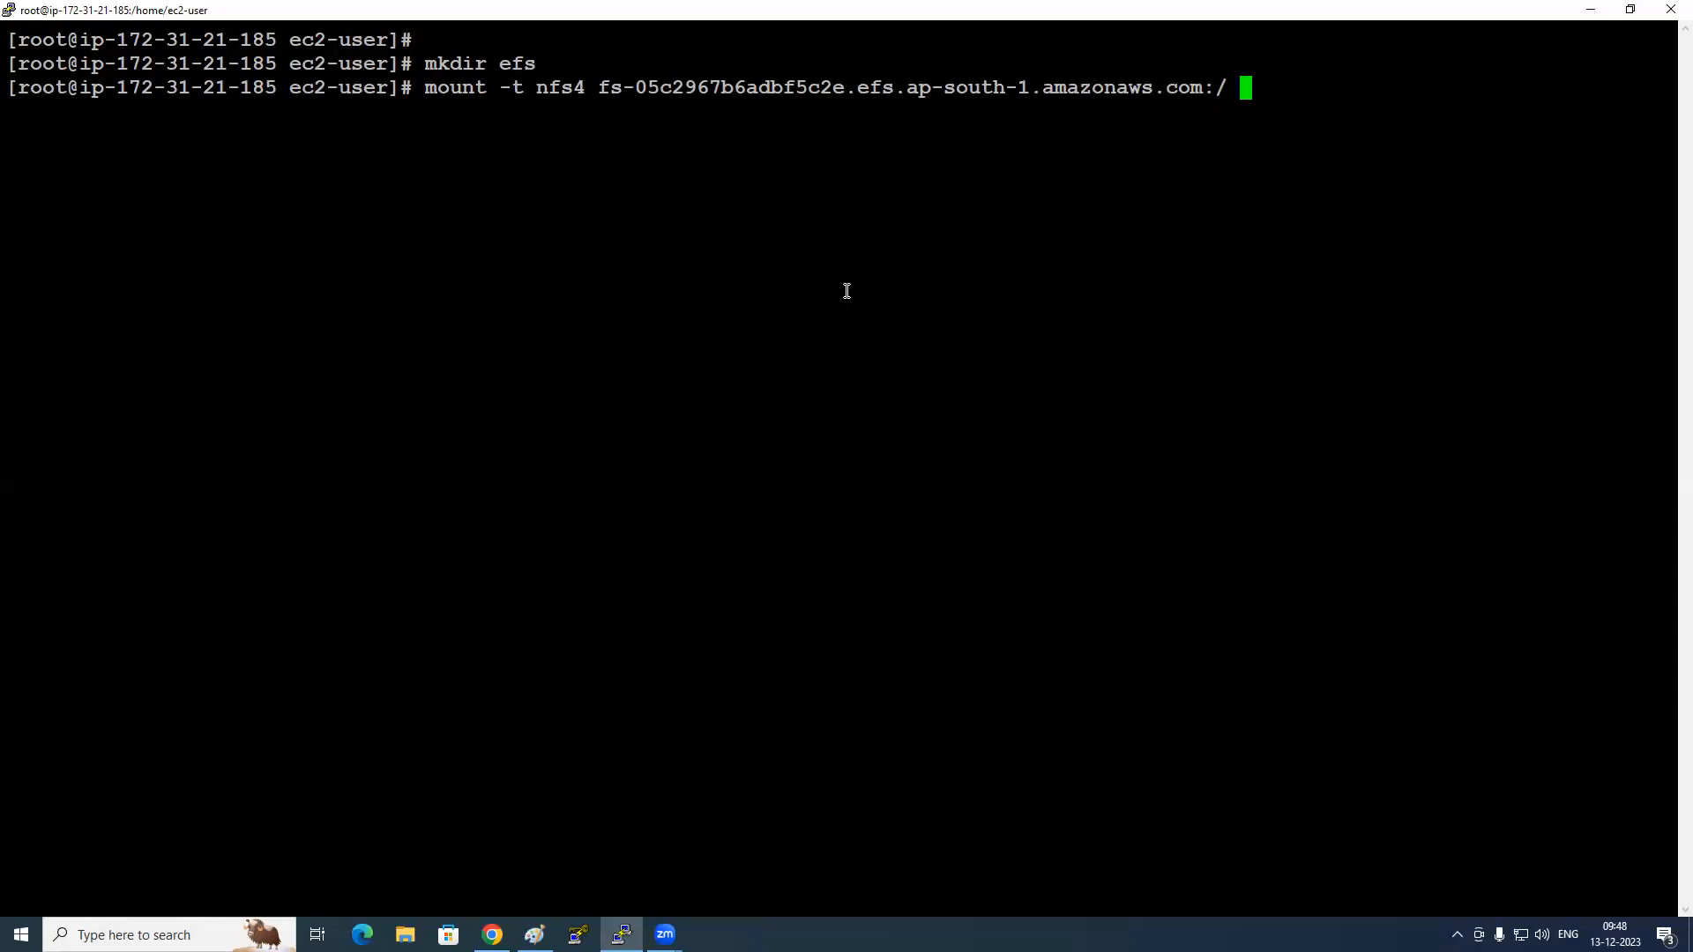
text( efs/)
key(Return)
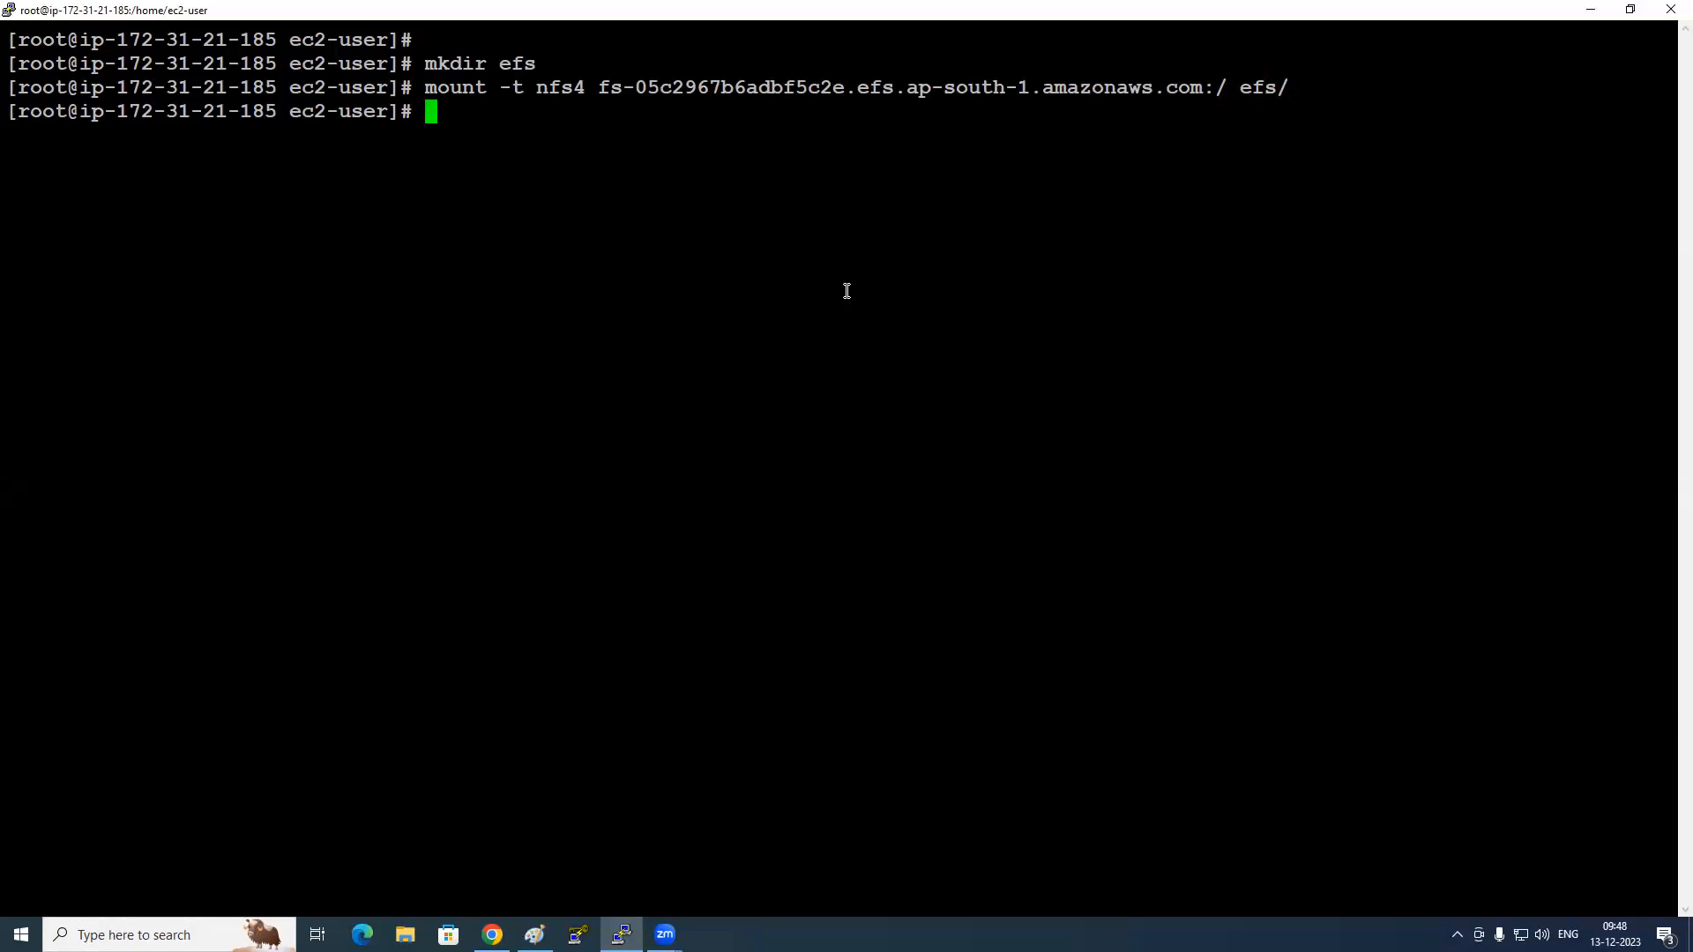
Step: Change into the mounted efs directory and create an empty file named file.txt
text(cd efs)
key(Return)
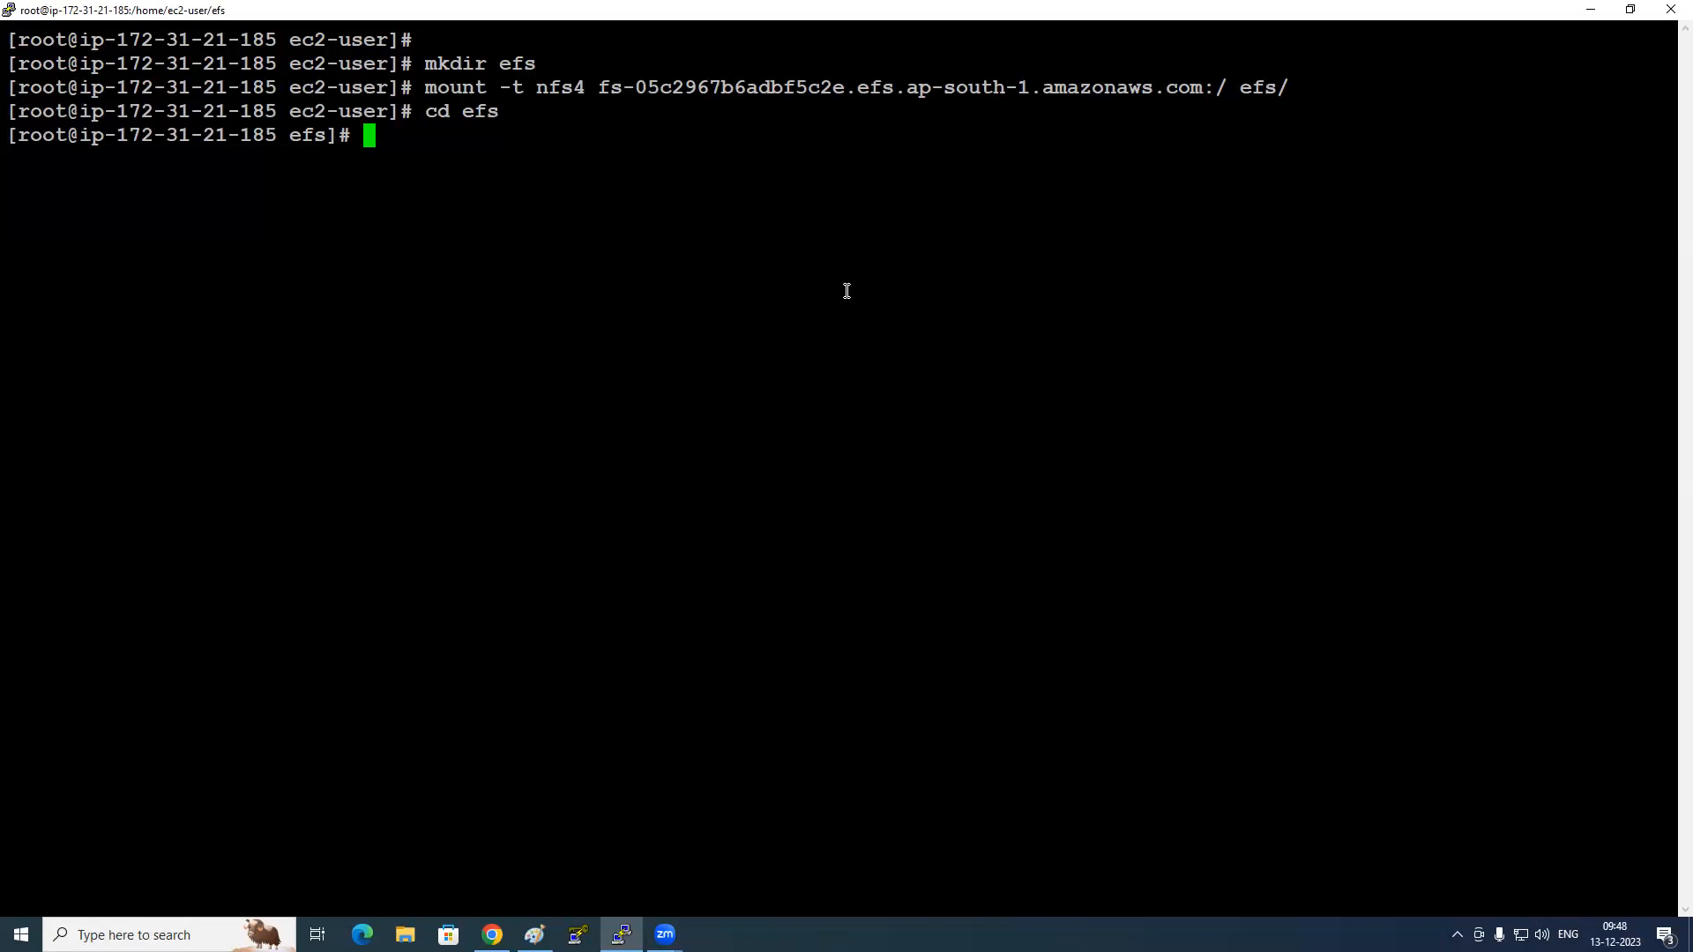
text(touch f)
text(ile.txt)
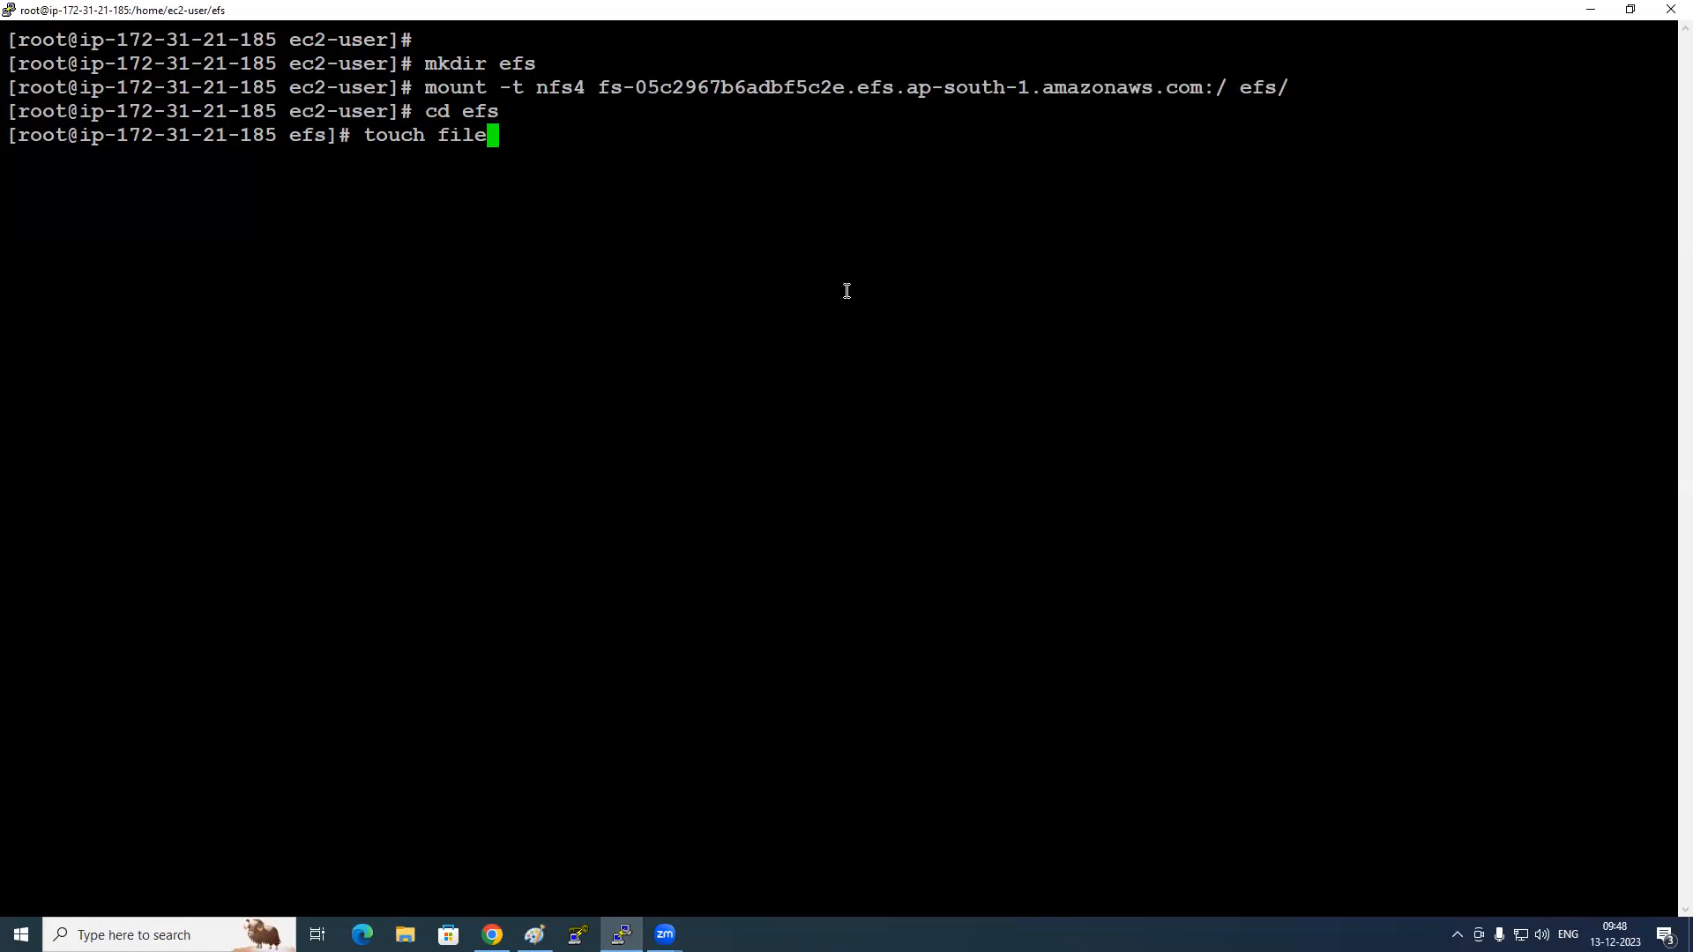
key(Return)
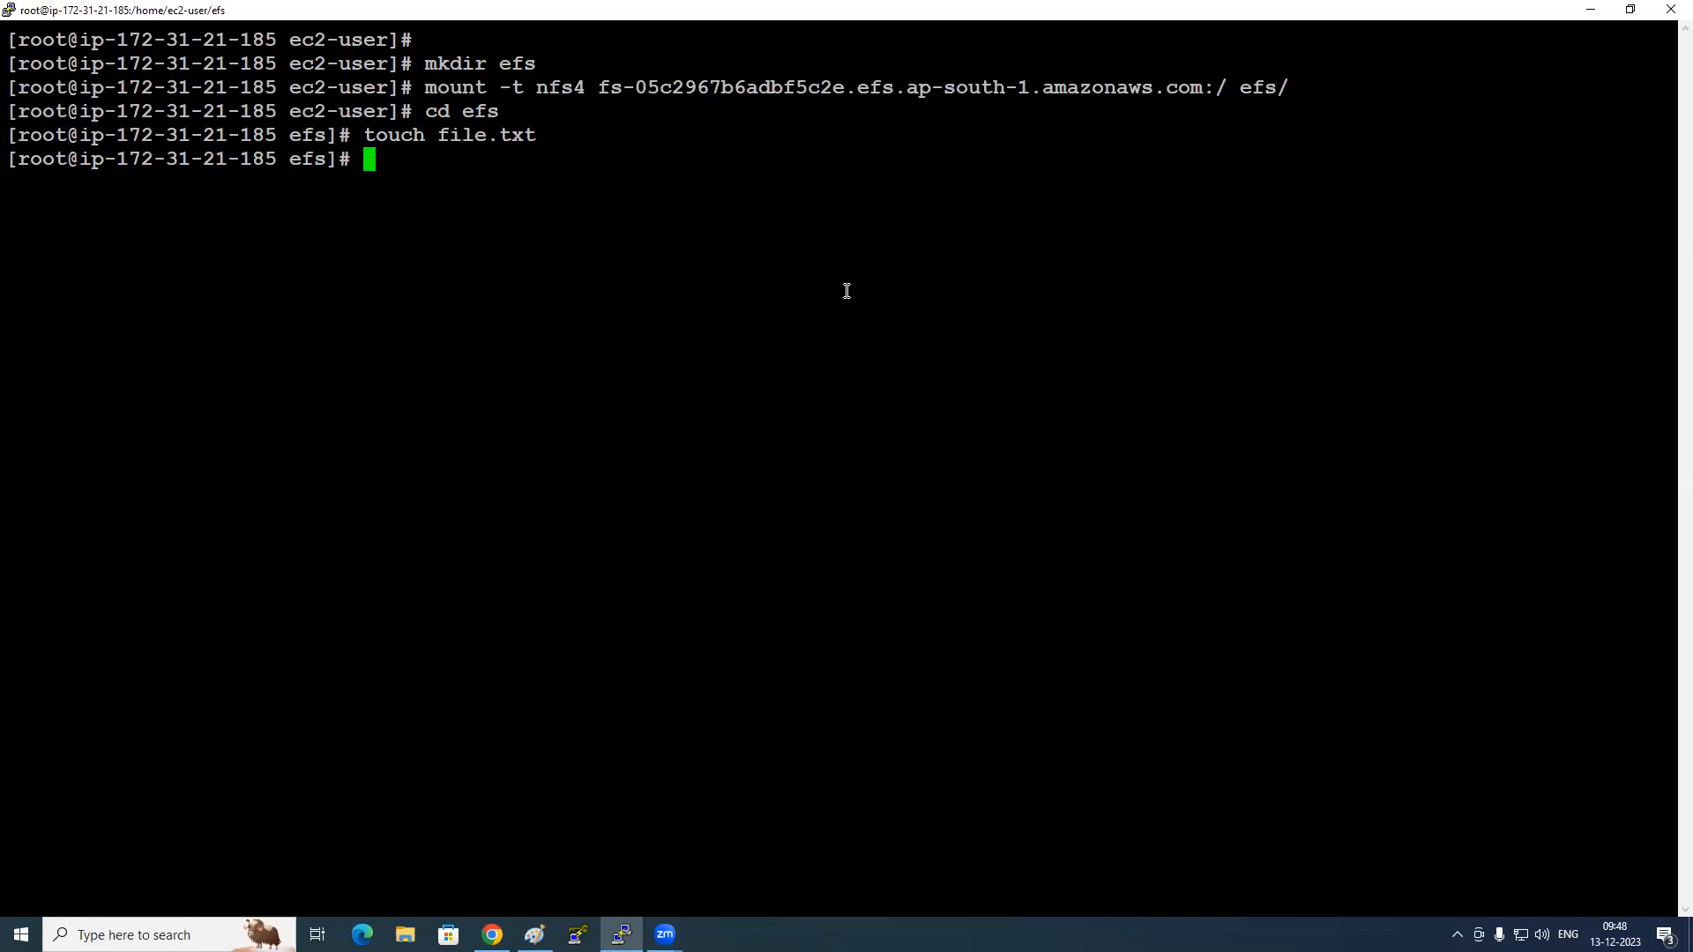
Step: Create two directories with people's first names inside efs, listing the folder contents after each one
text(mkdir sowjanya)
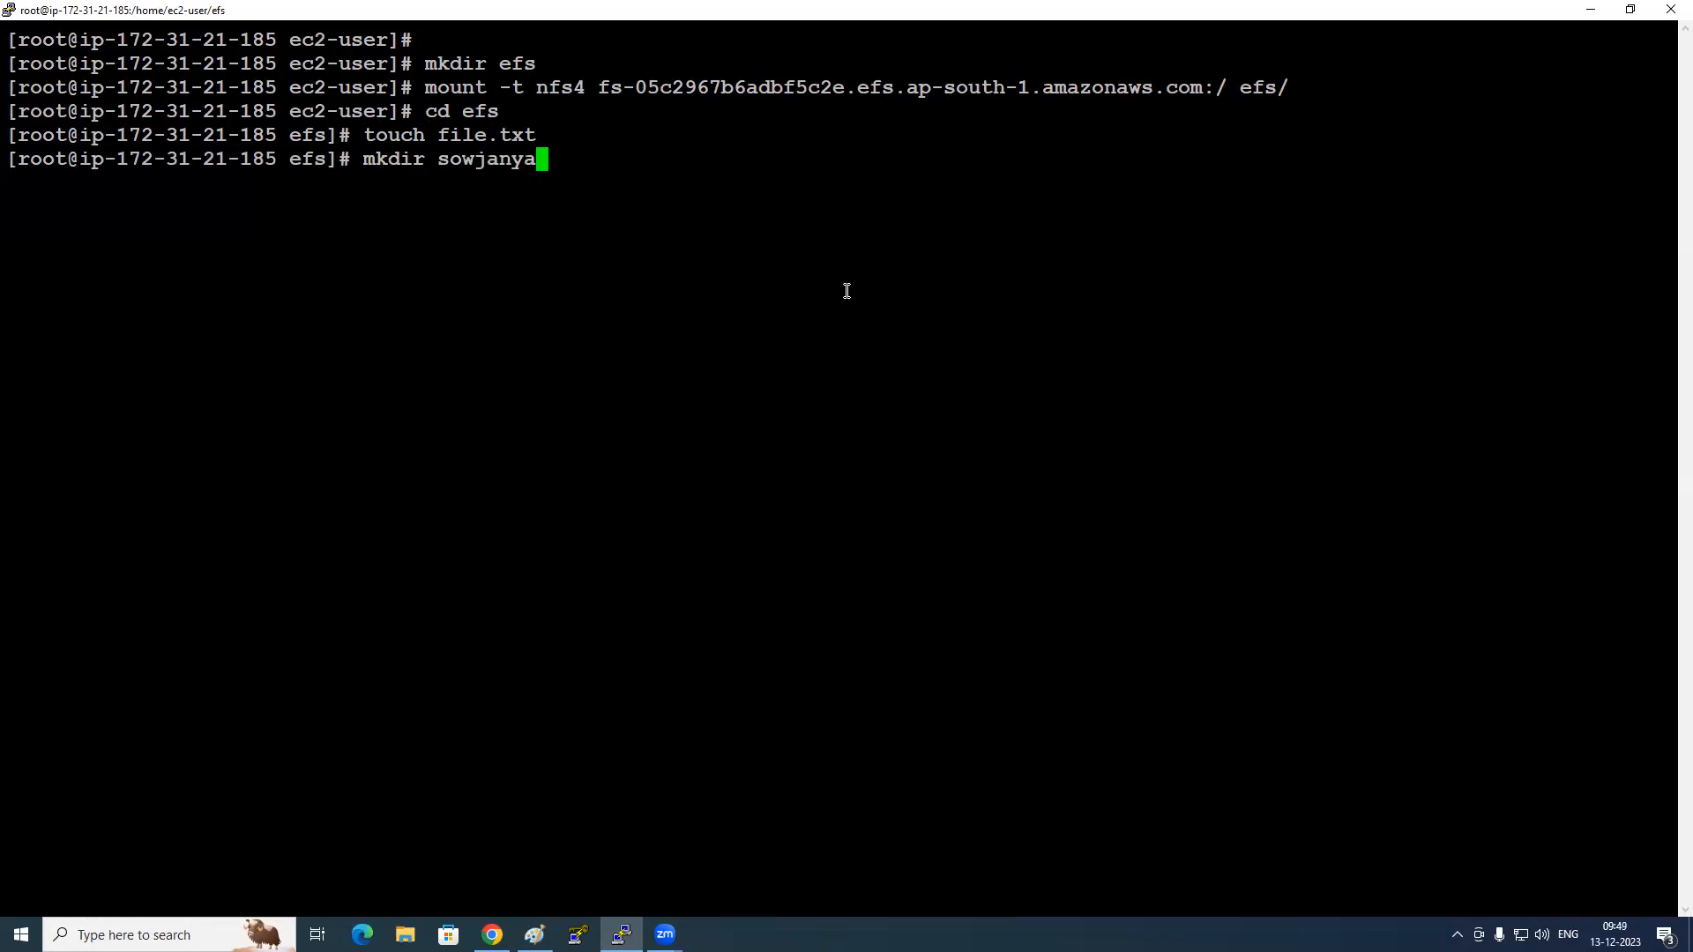
key(Return)
text(ls)
key(Return)
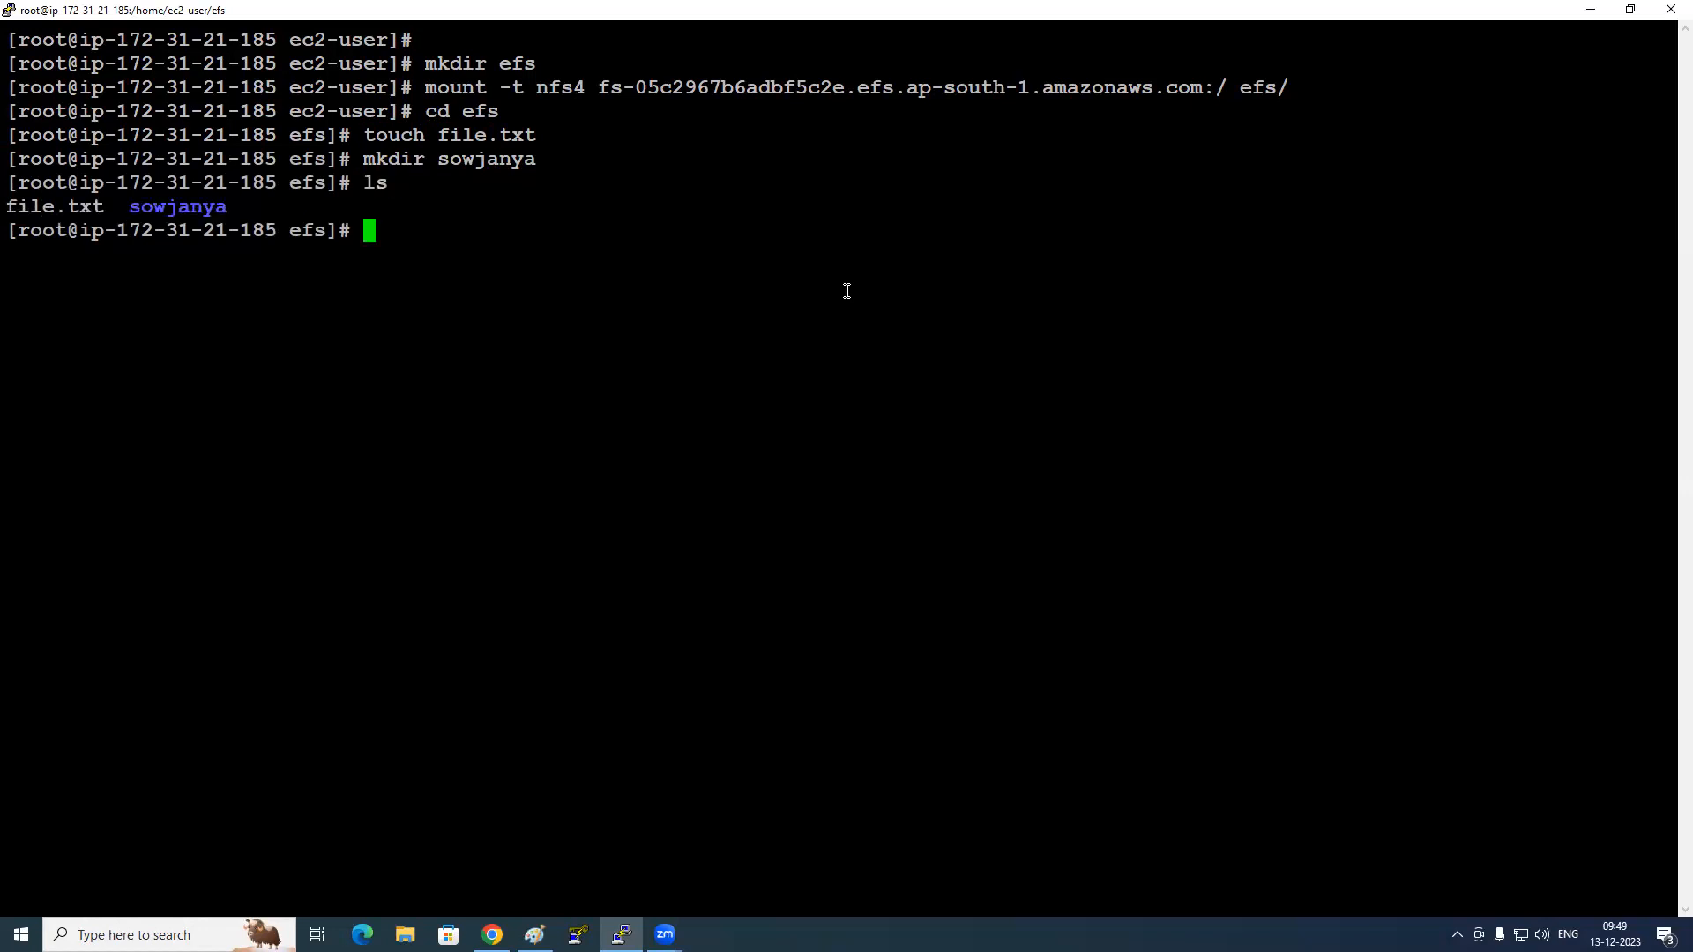
text(mkdir madhu)
key(Return)
text(ls)
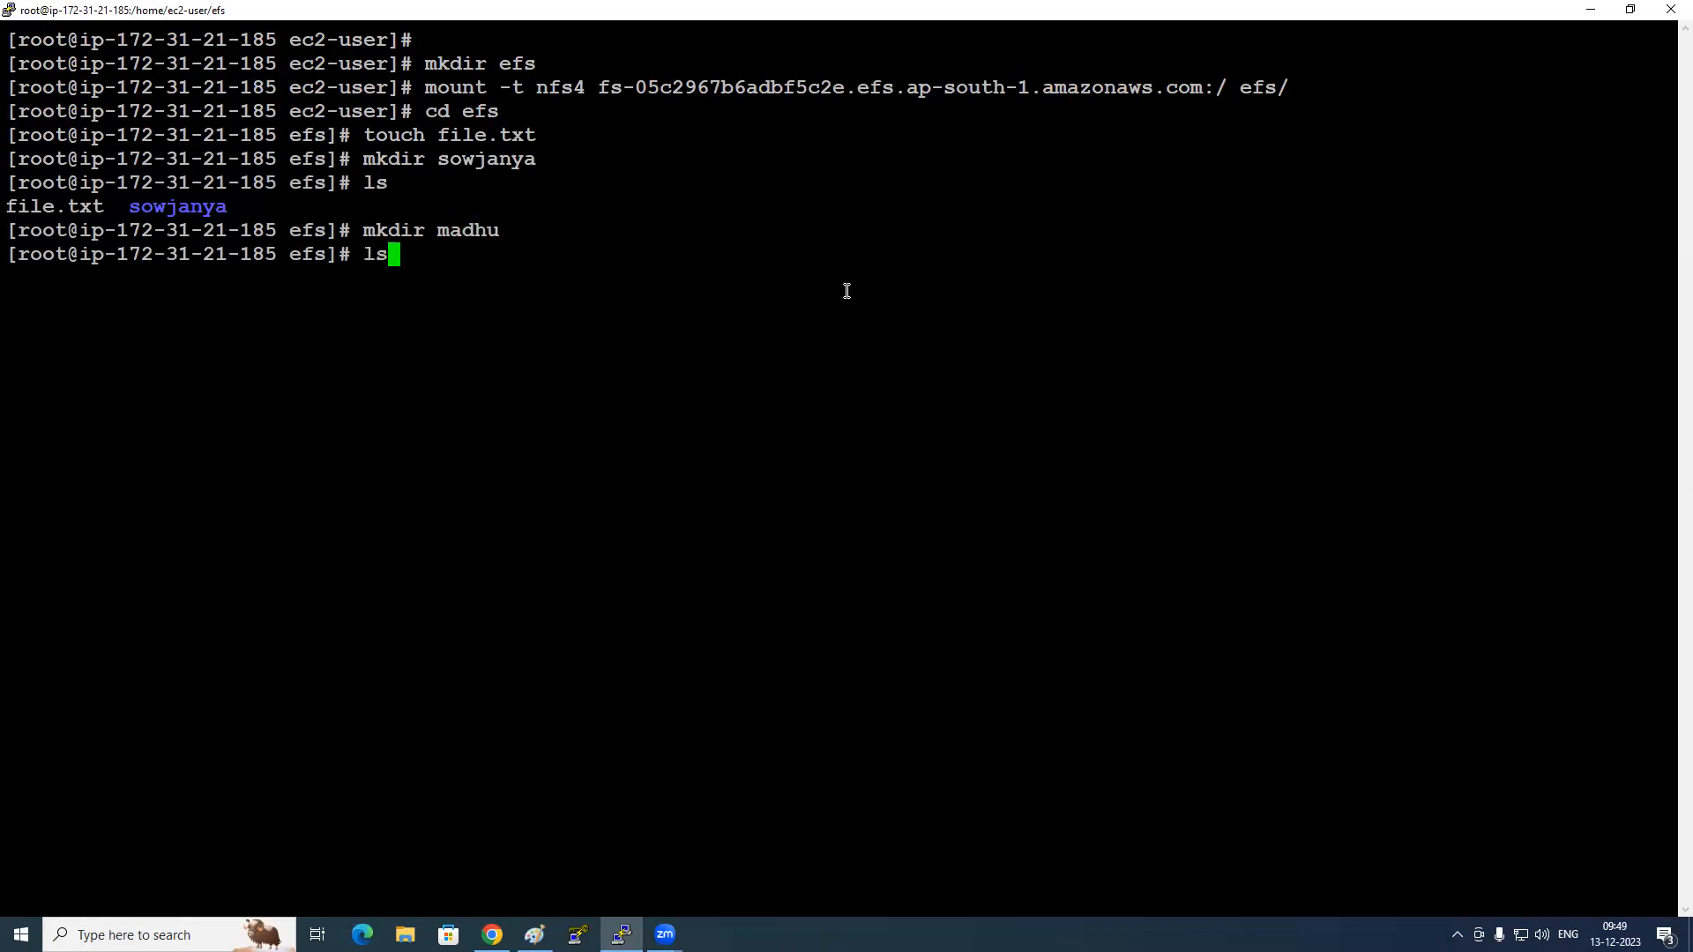
key(Return)
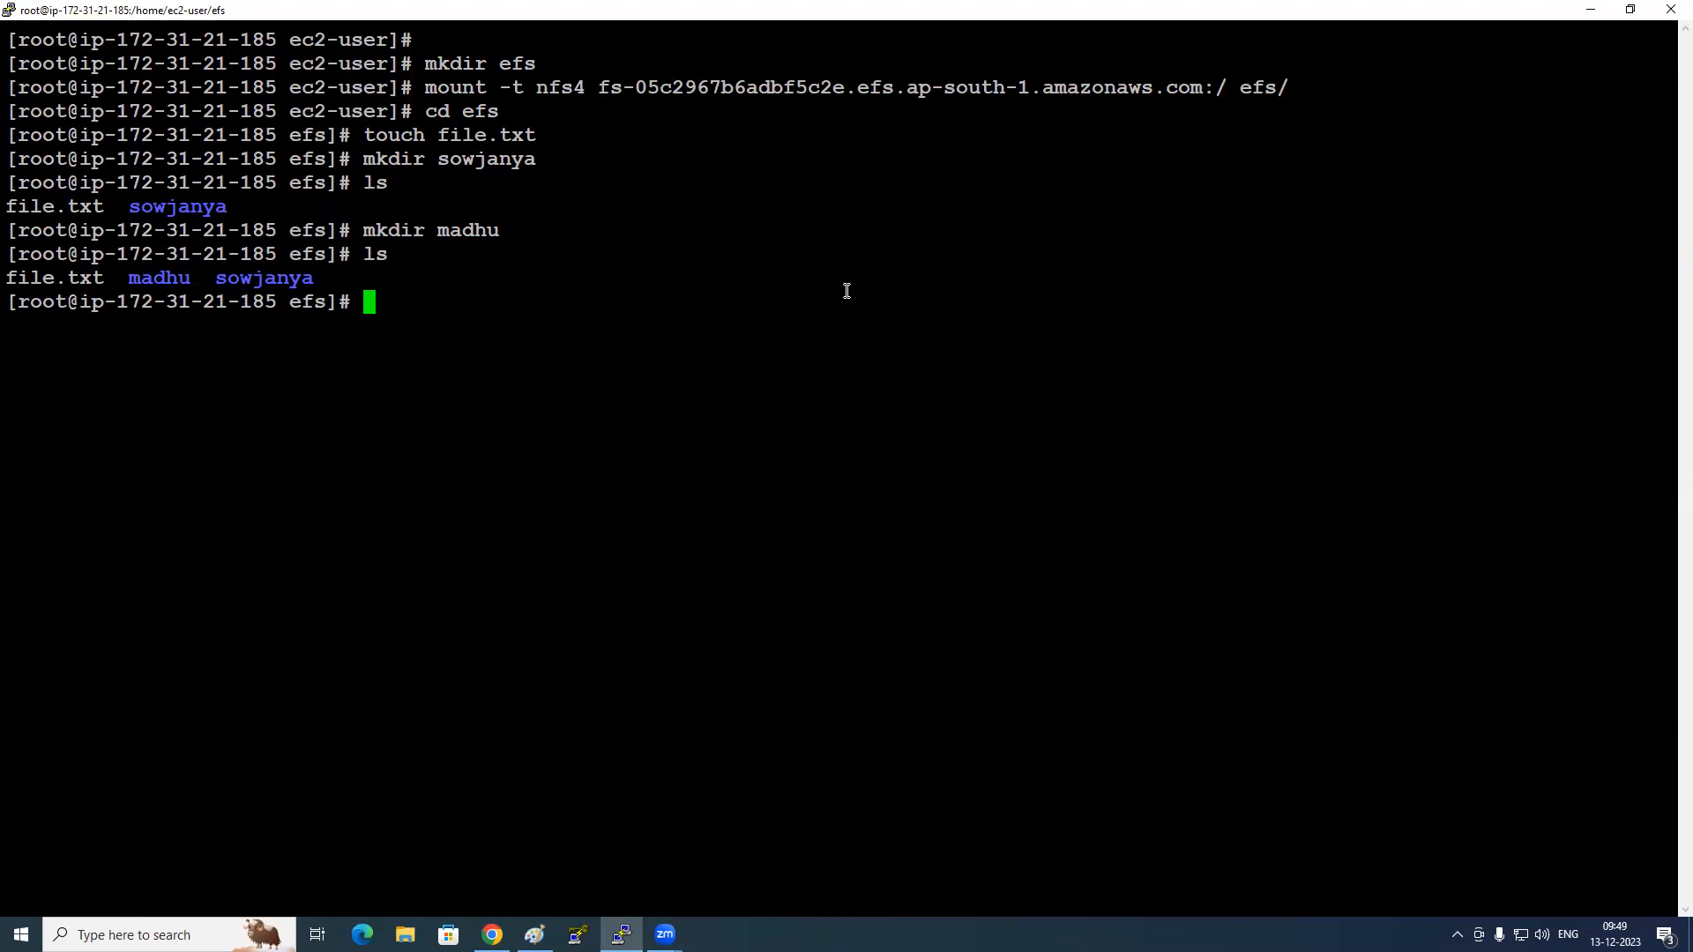
Step: Copy EFSServer2's public IPv4 address from the EC2 instances list and enter it as the host name in a new PuTTY session
key(alt+Tab)
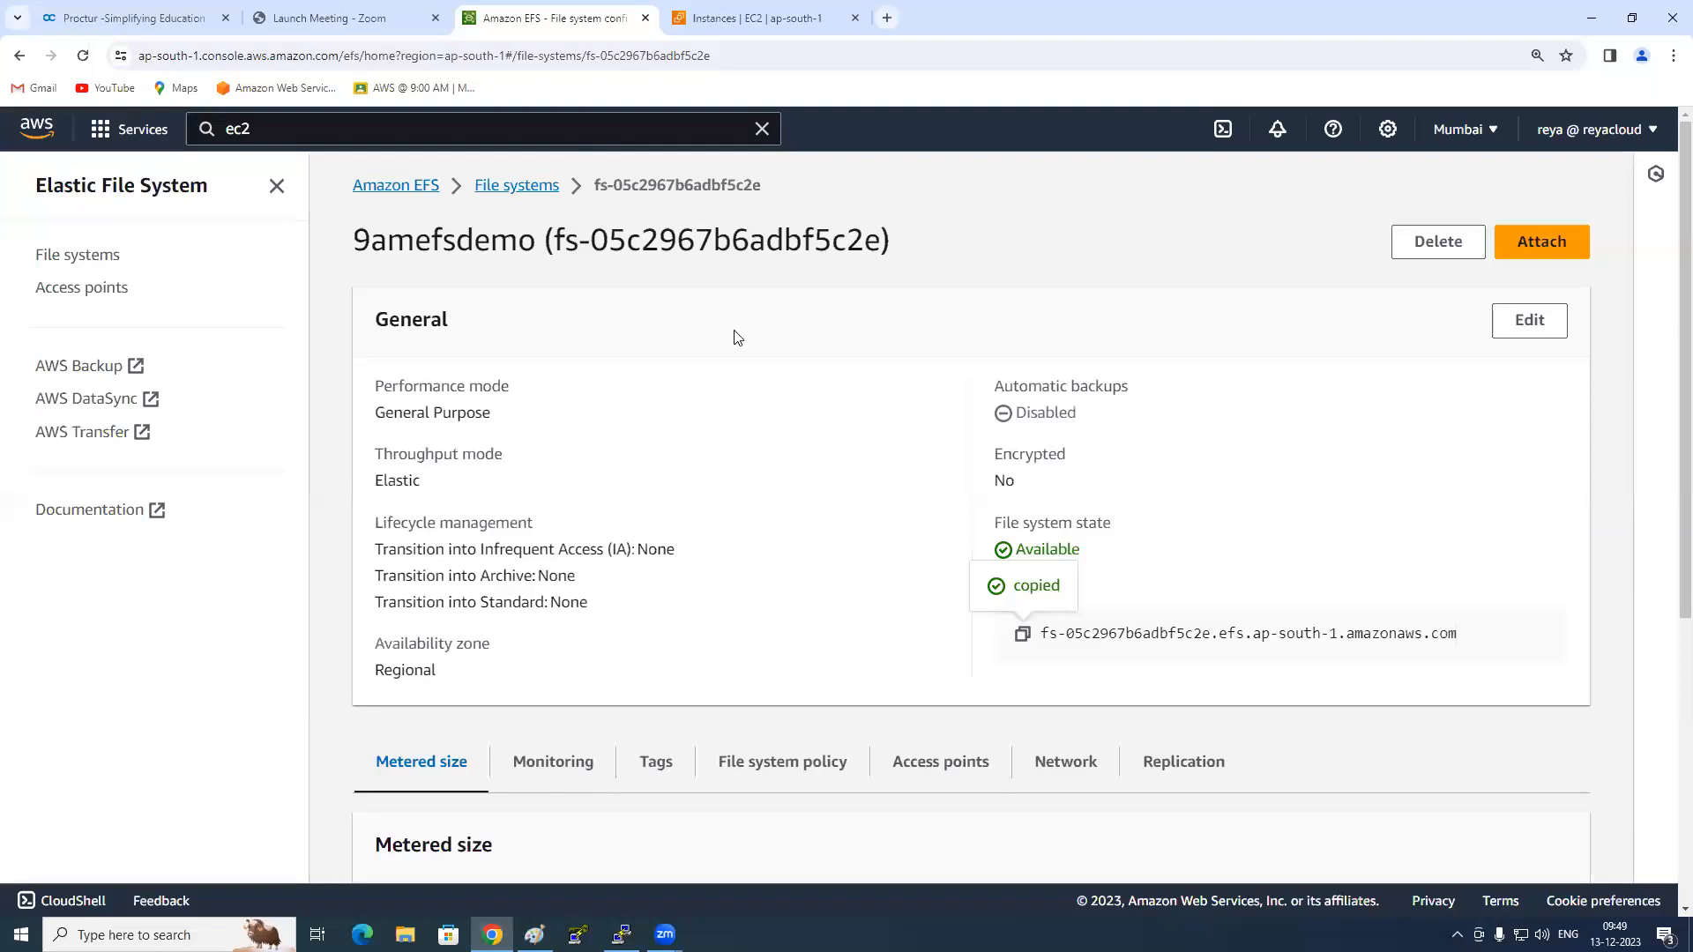
click(739, 7)
click(293, 333)
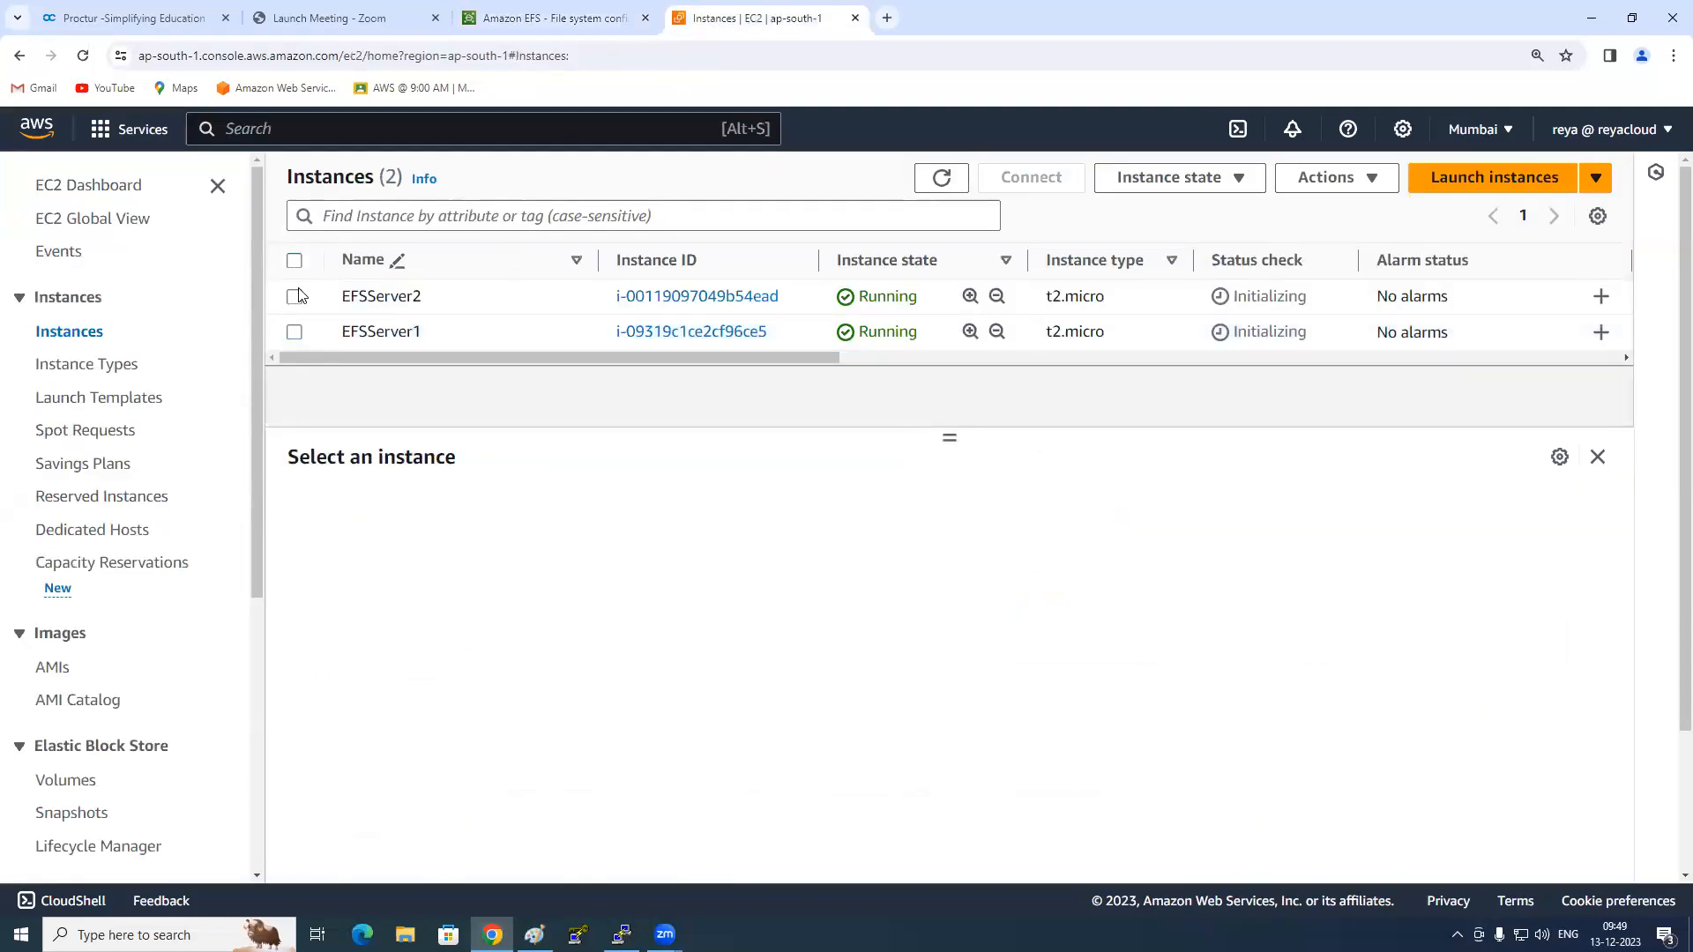
click(294, 297)
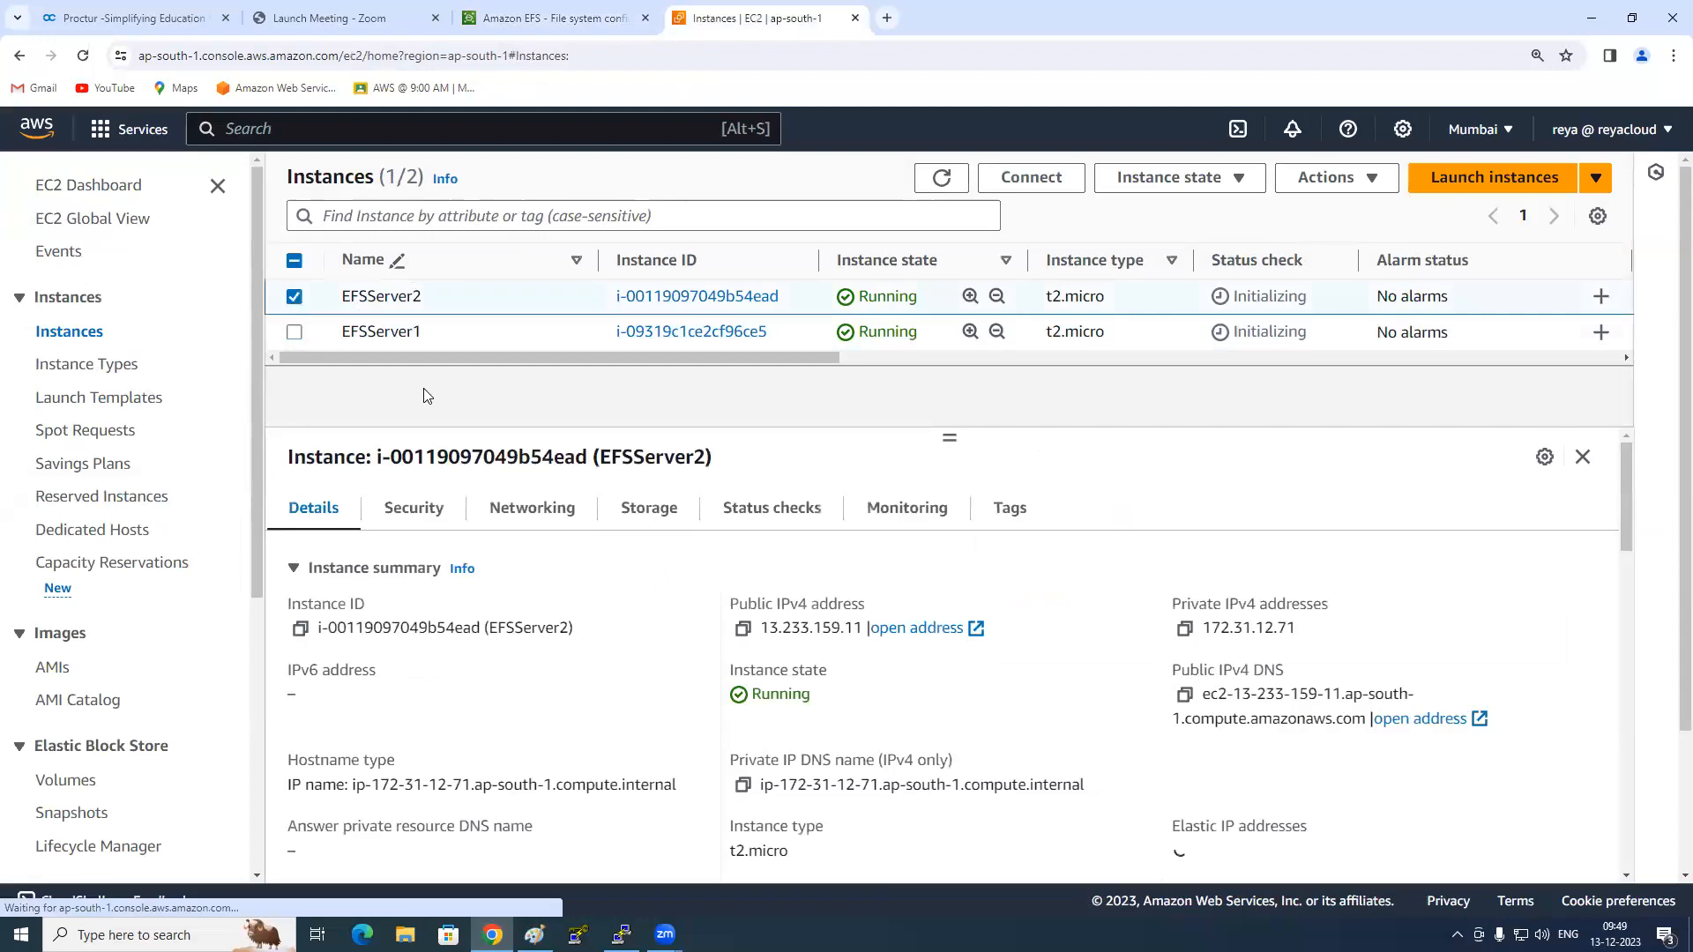
click(742, 628)
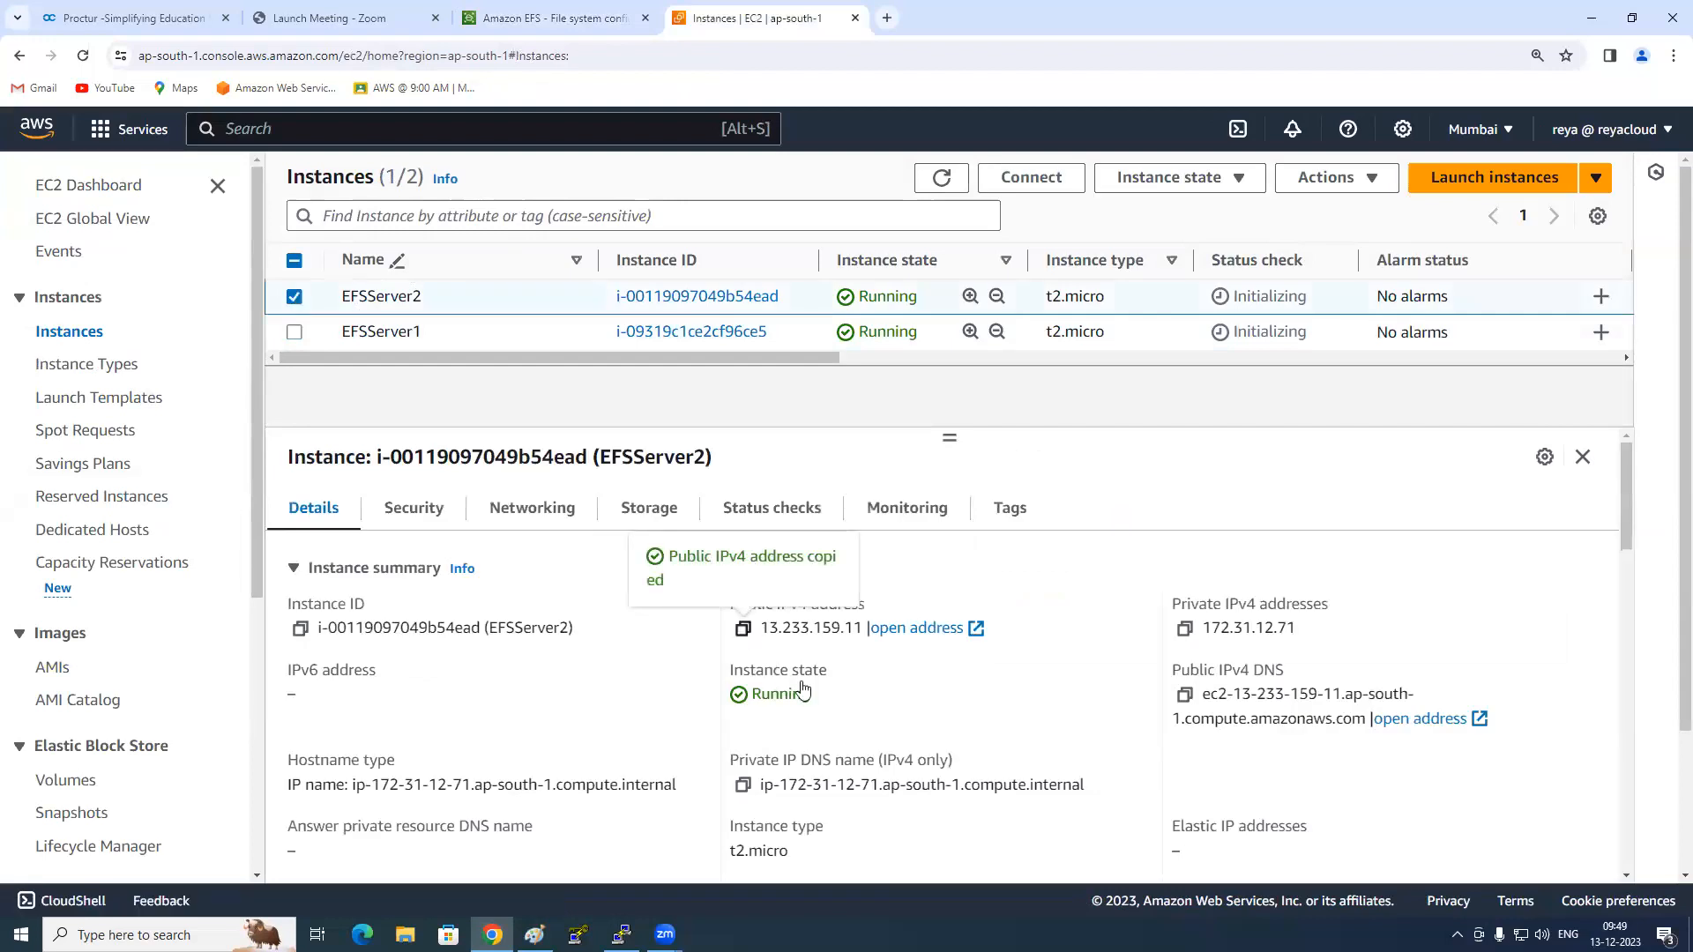
right_click(622, 934)
click(605, 843)
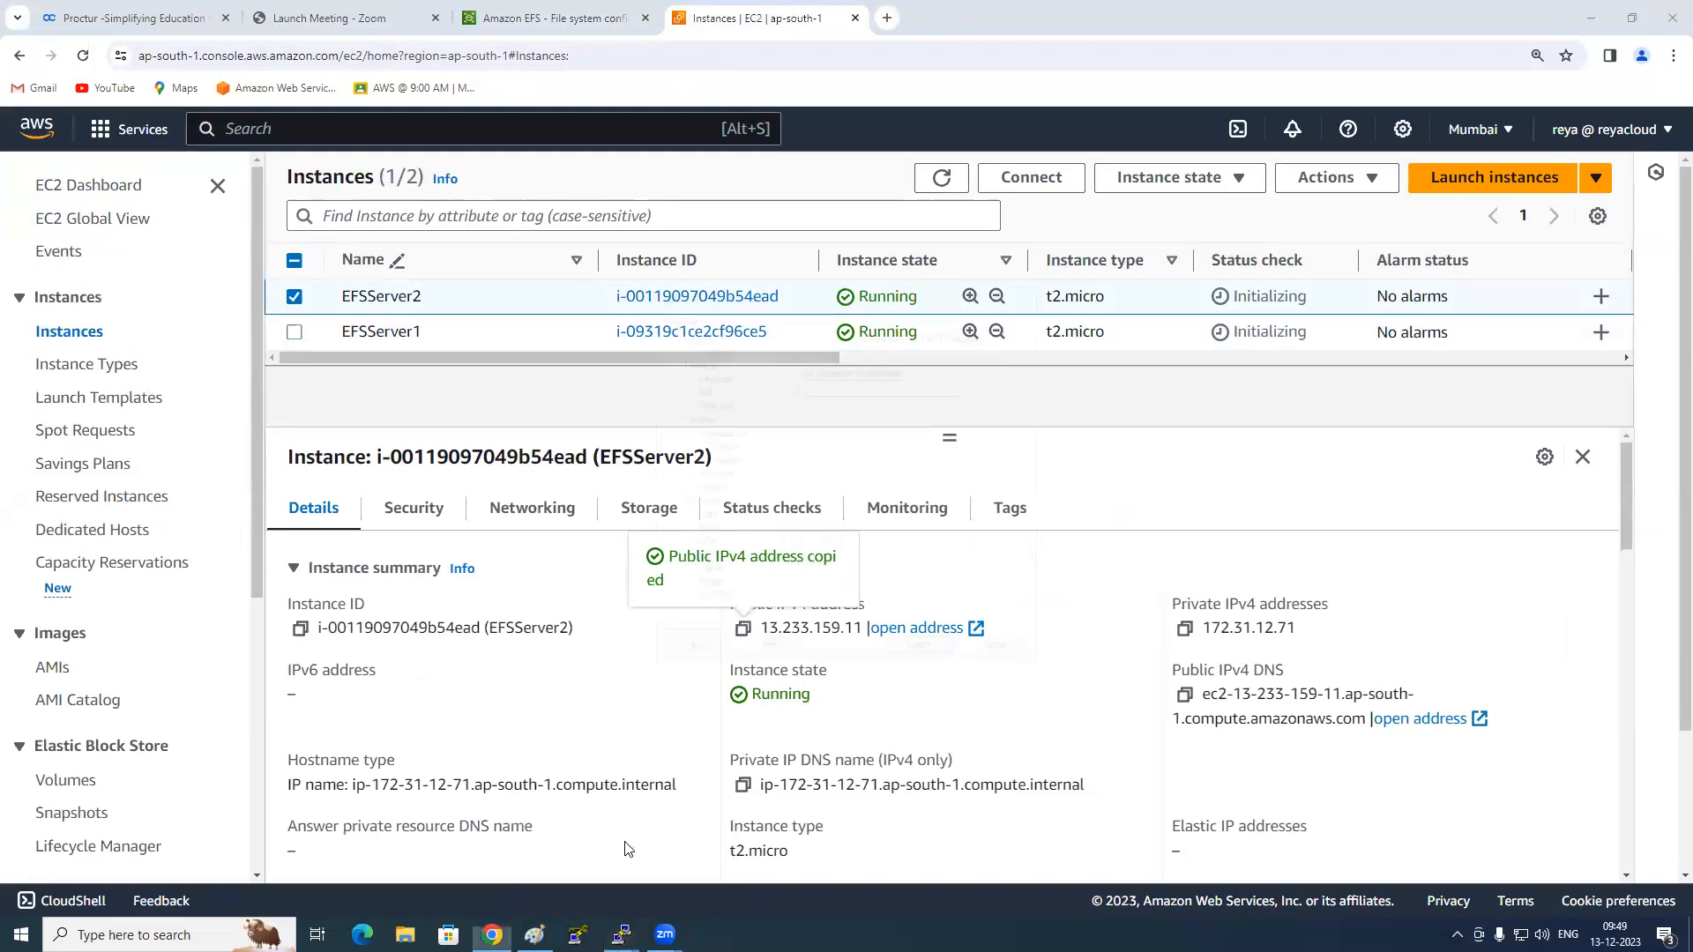
key(ctrl+v)
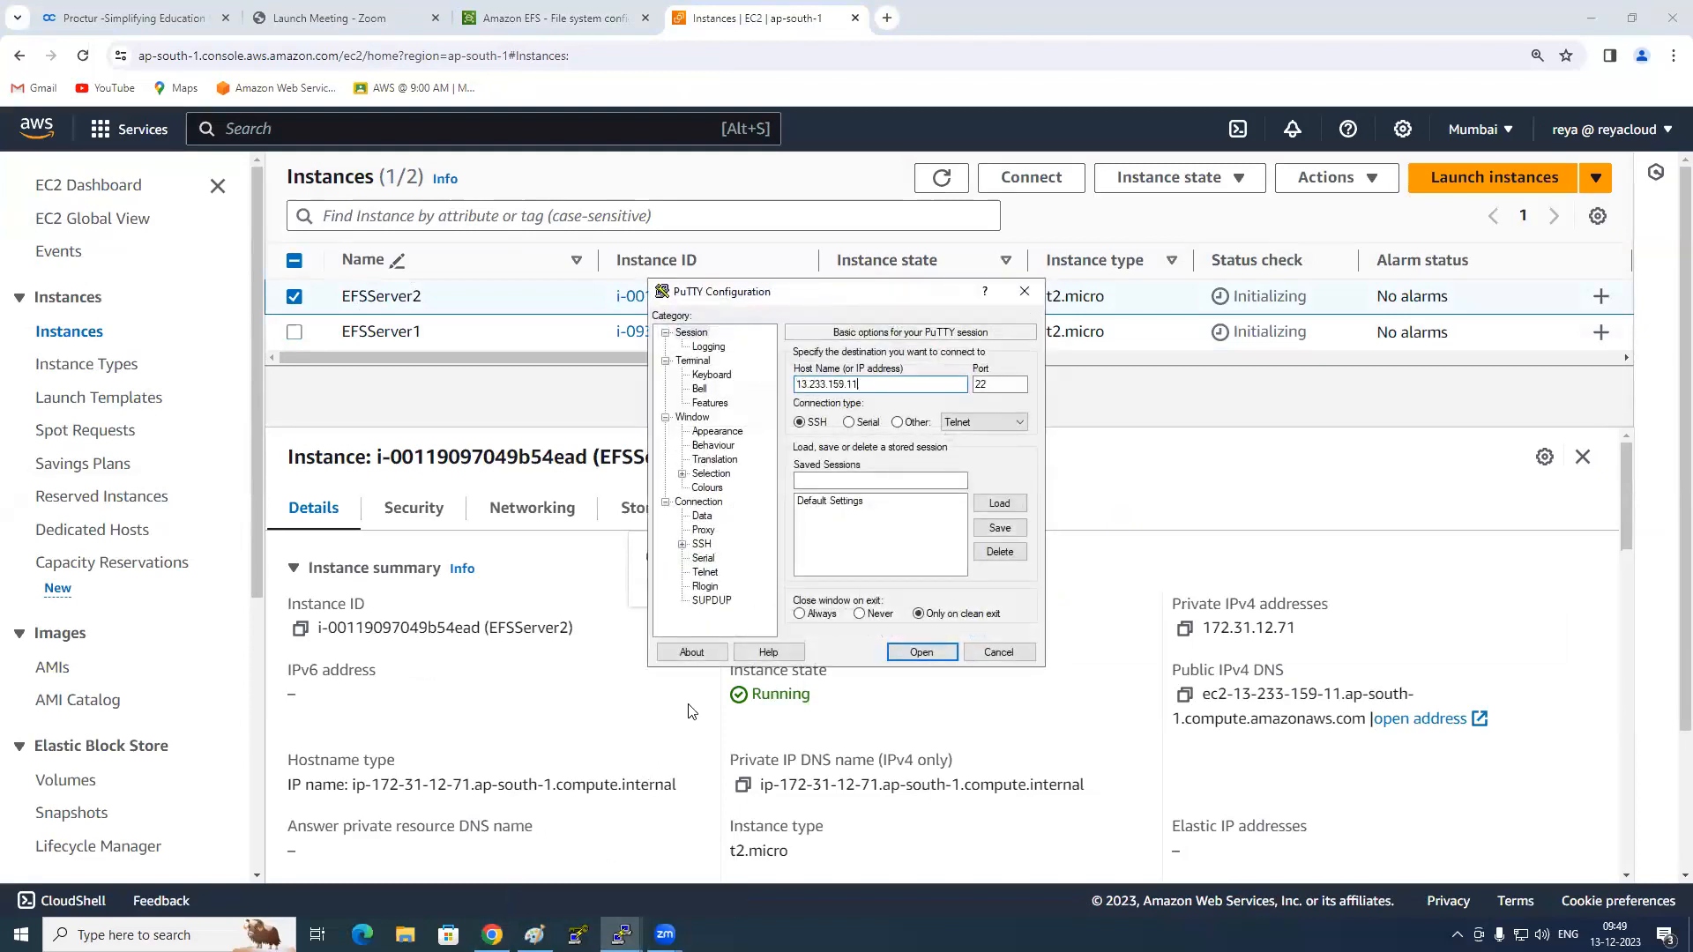
Step: Set the terminal font for the EFSServer2 session to Courier New, bold, 18-point
click(710, 432)
click(997, 458)
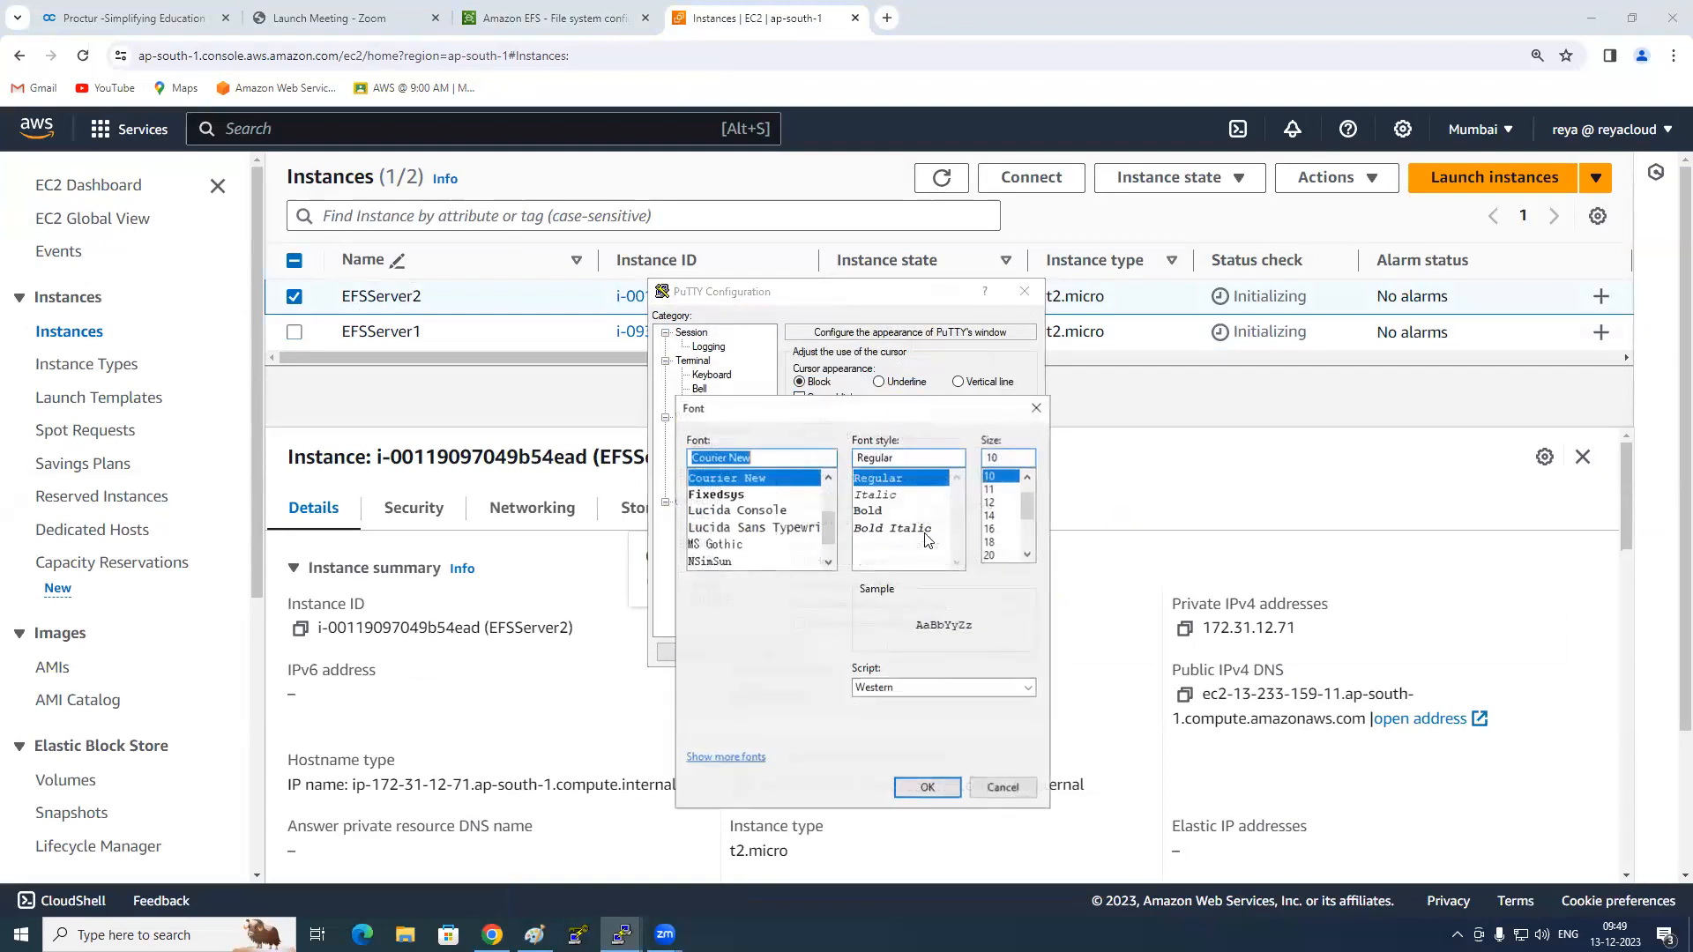
click(892, 512)
click(991, 542)
click(926, 787)
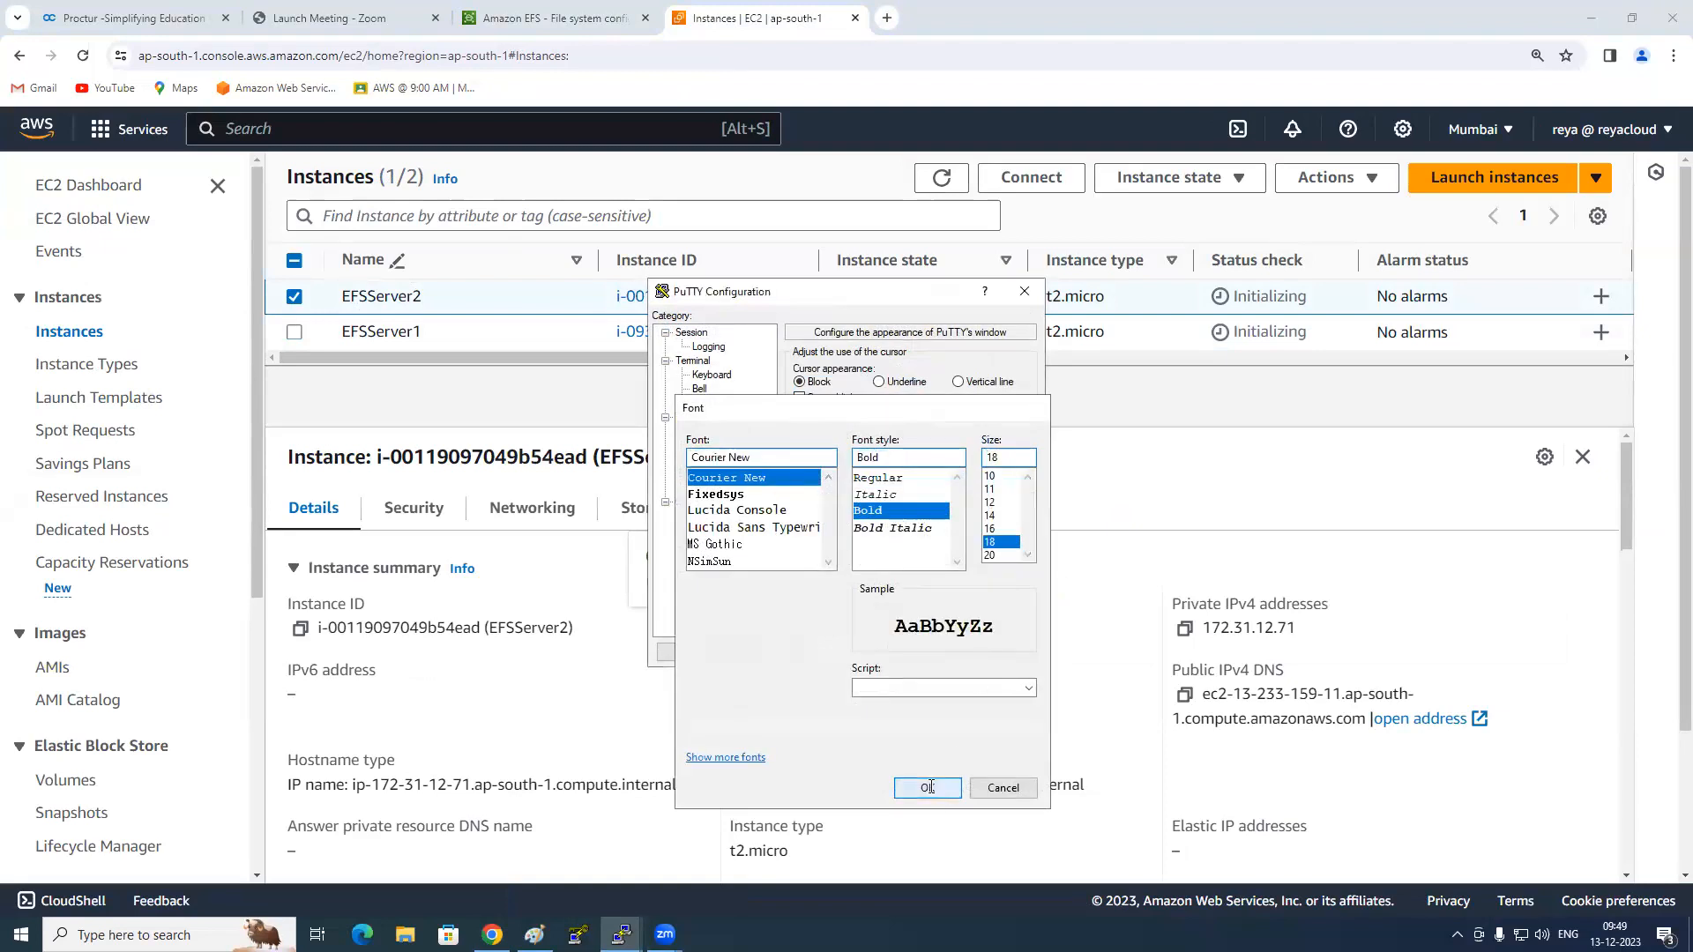
Step: Load 9AMBATCH.ppk as the private key file in the SSH authentication credentials for the EFSServer2 session
click(682, 544)
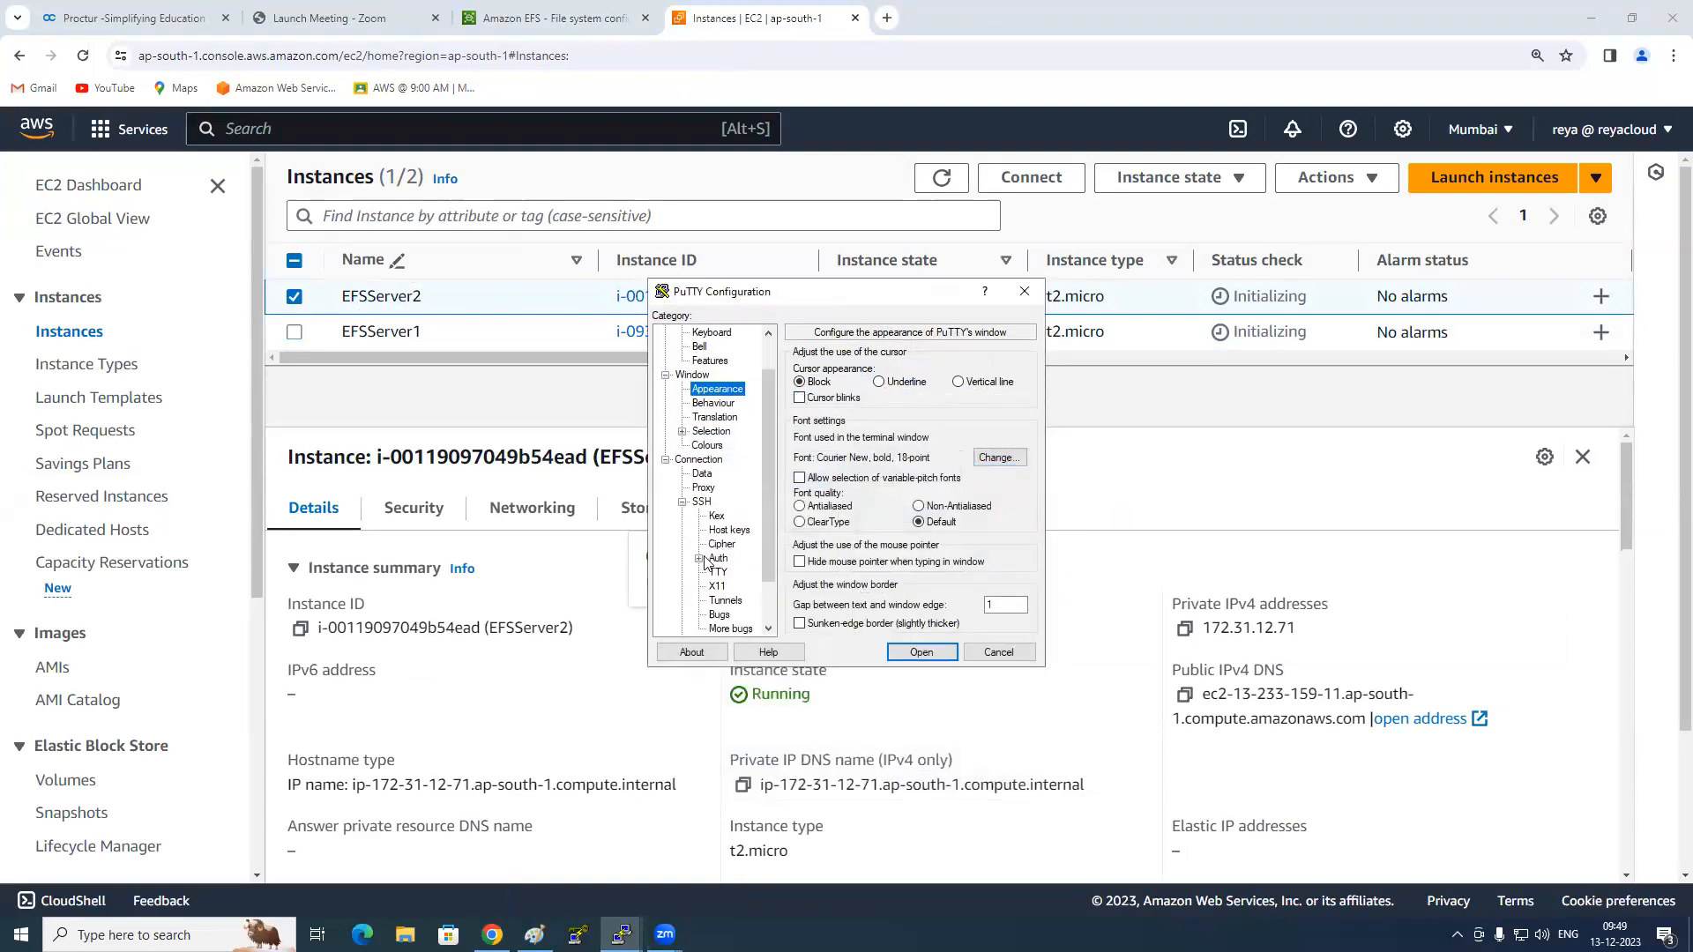
click(698, 558)
click(746, 573)
click(994, 382)
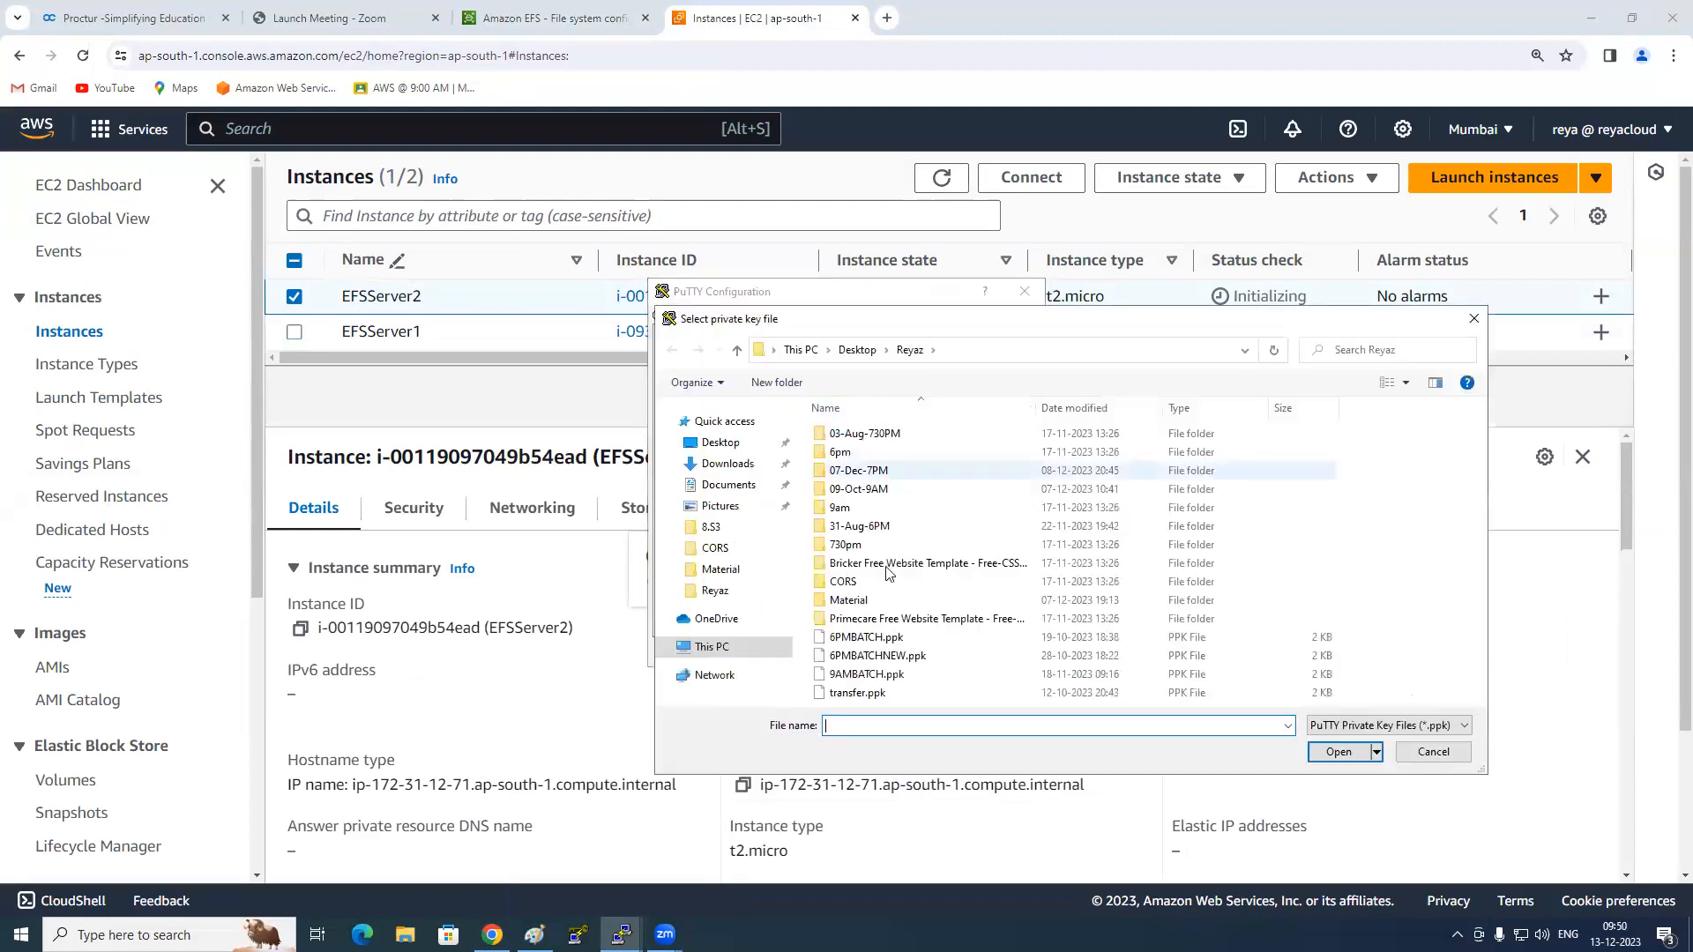
click(871, 676)
double_click(871, 677)
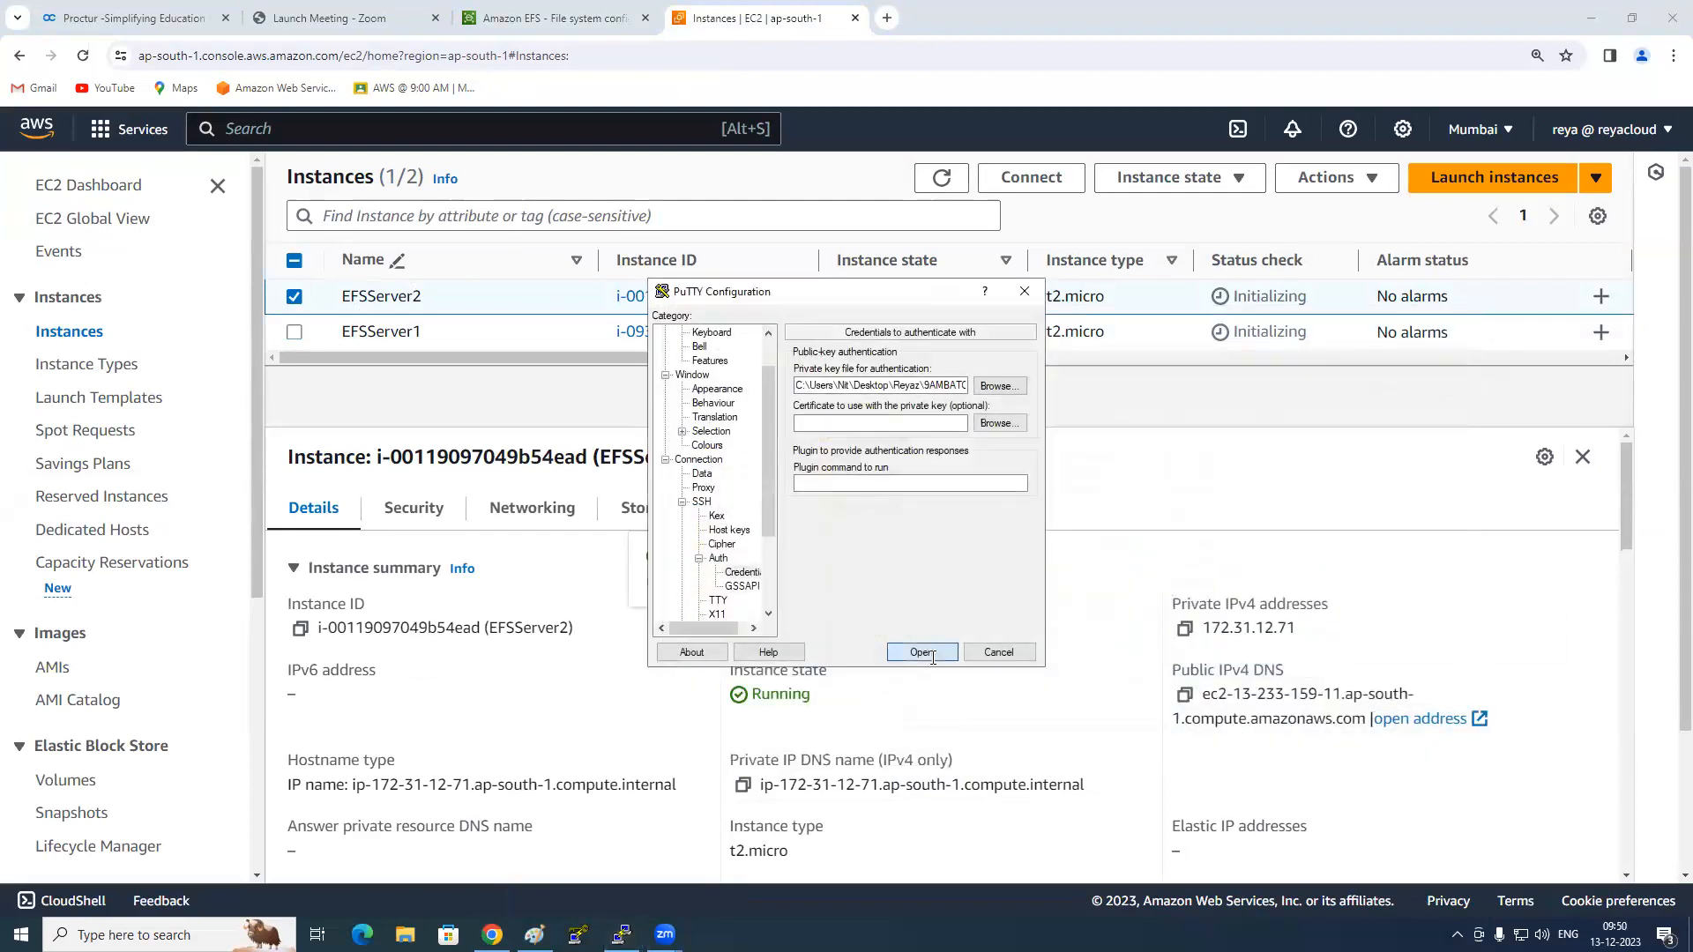
Step: Open the PuTTY connection to EFSServer2 and log in as ec2-user
click(922, 654)
click(460, 501)
text(ec2-user)
key(Return)
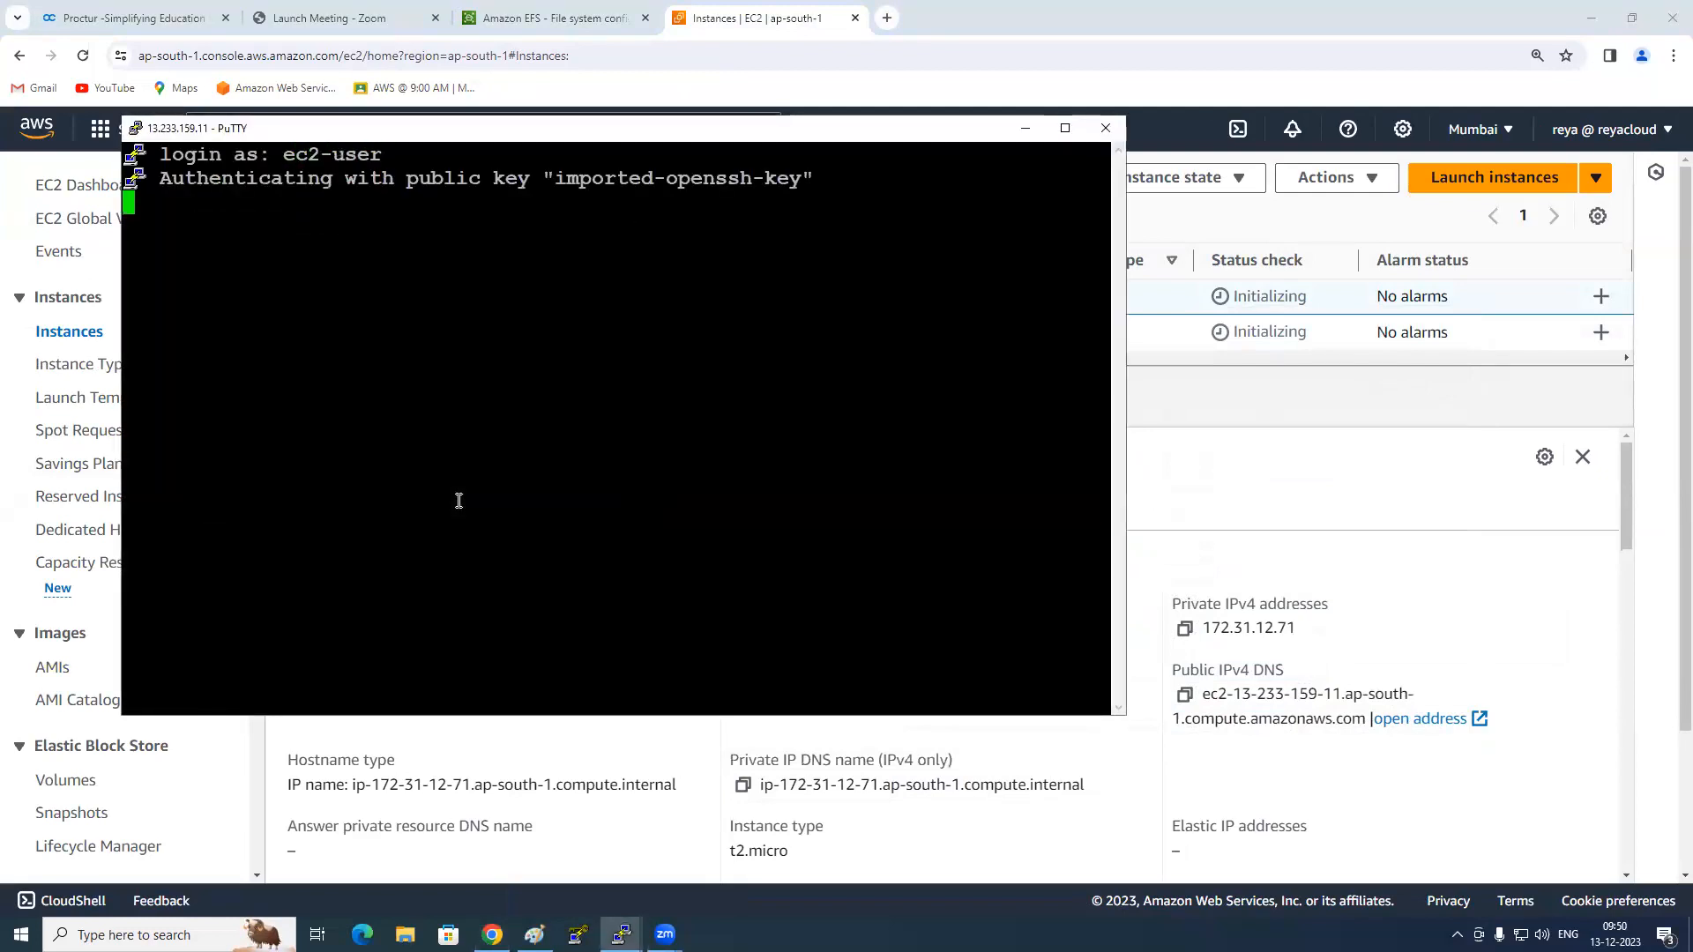
Step: Switch to a root shell on EFSServer2 with sudo -s, maximize the terminal window and clear the screen
text(sudo -s)
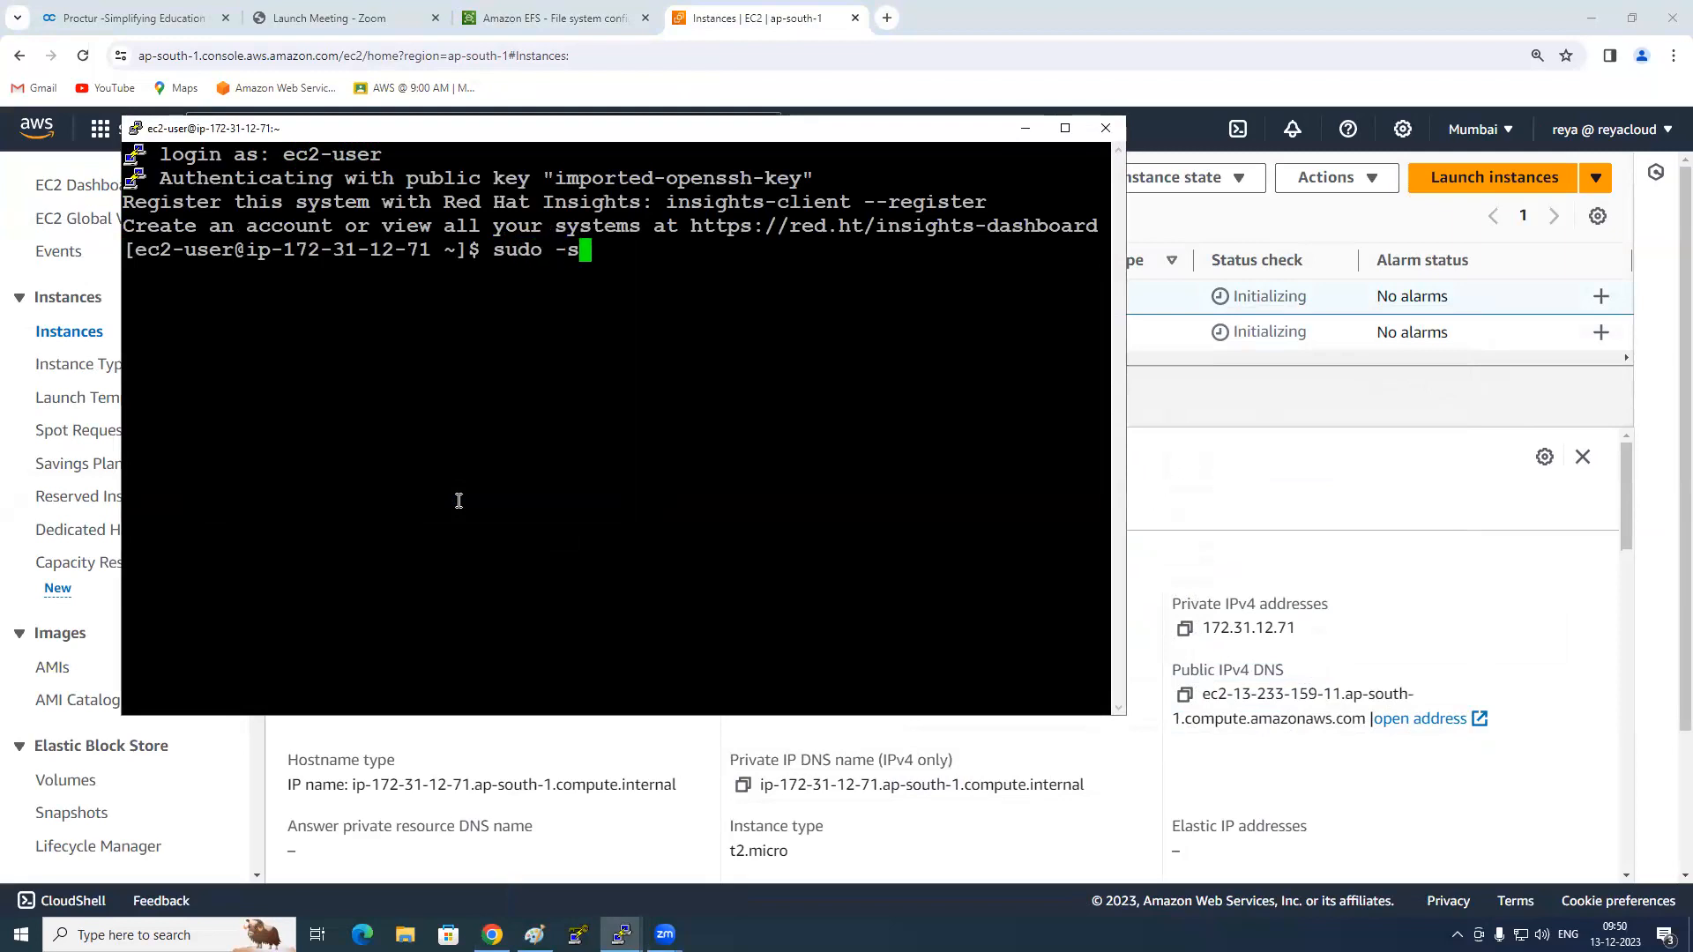
key(Return)
click(1064, 128)
text(clear)
key(Return)
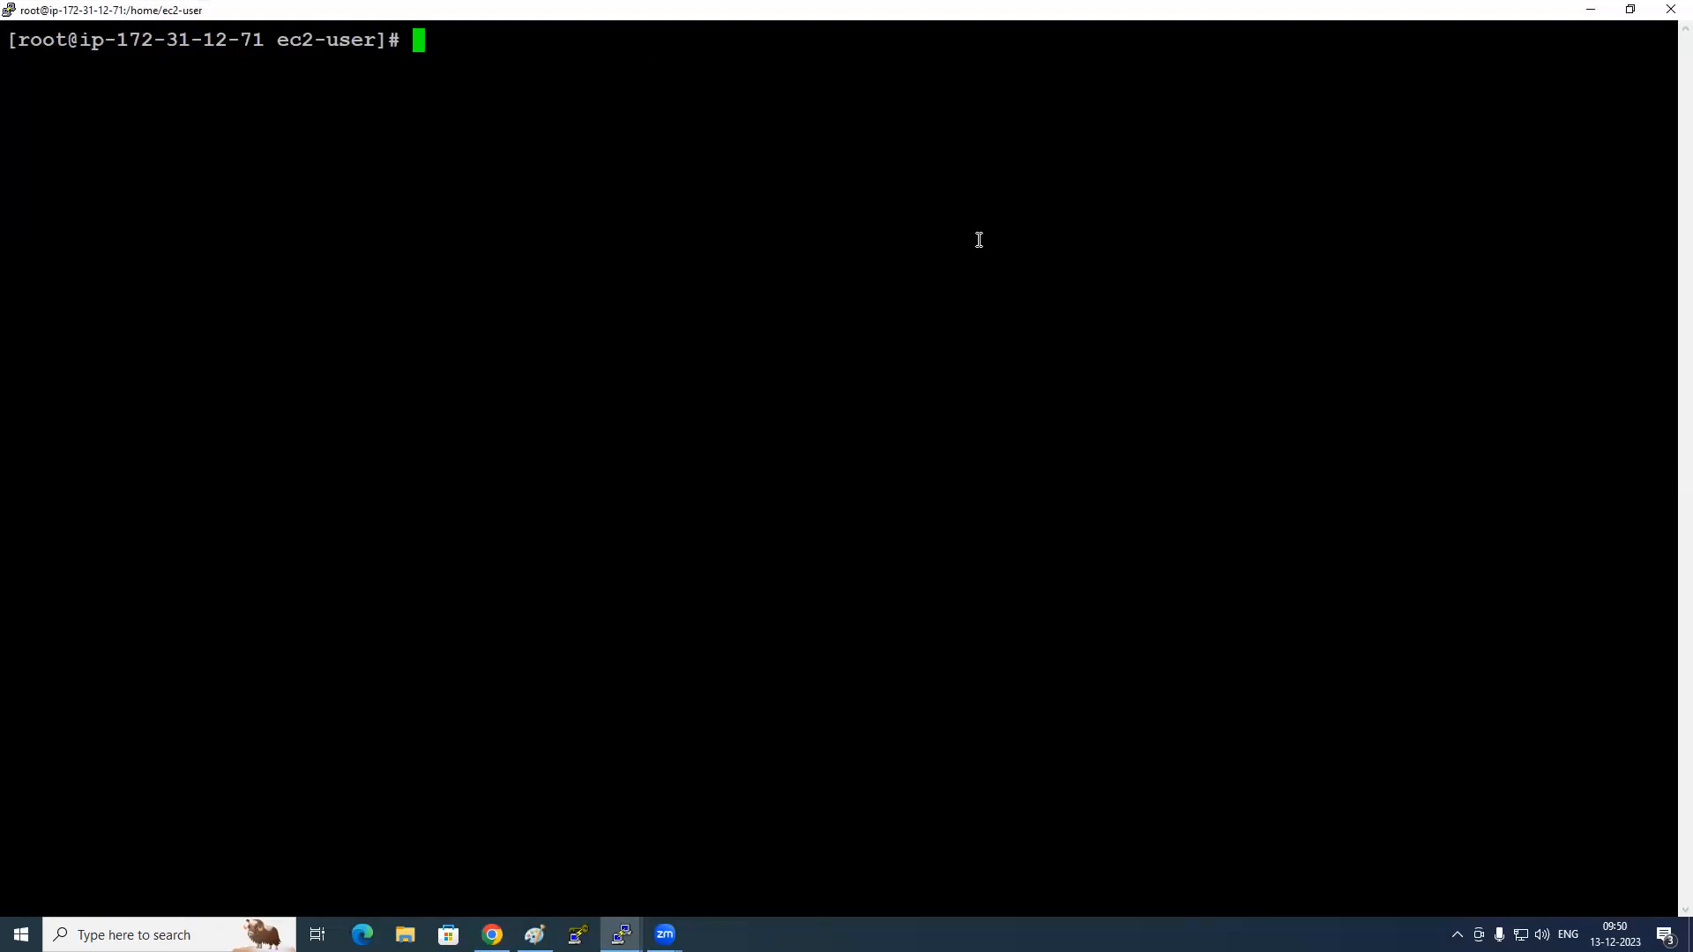
Step: Install the nfs-utils package on EFSServer2 with yum install -y nfs-utils and clear the screen
text(yum instal)
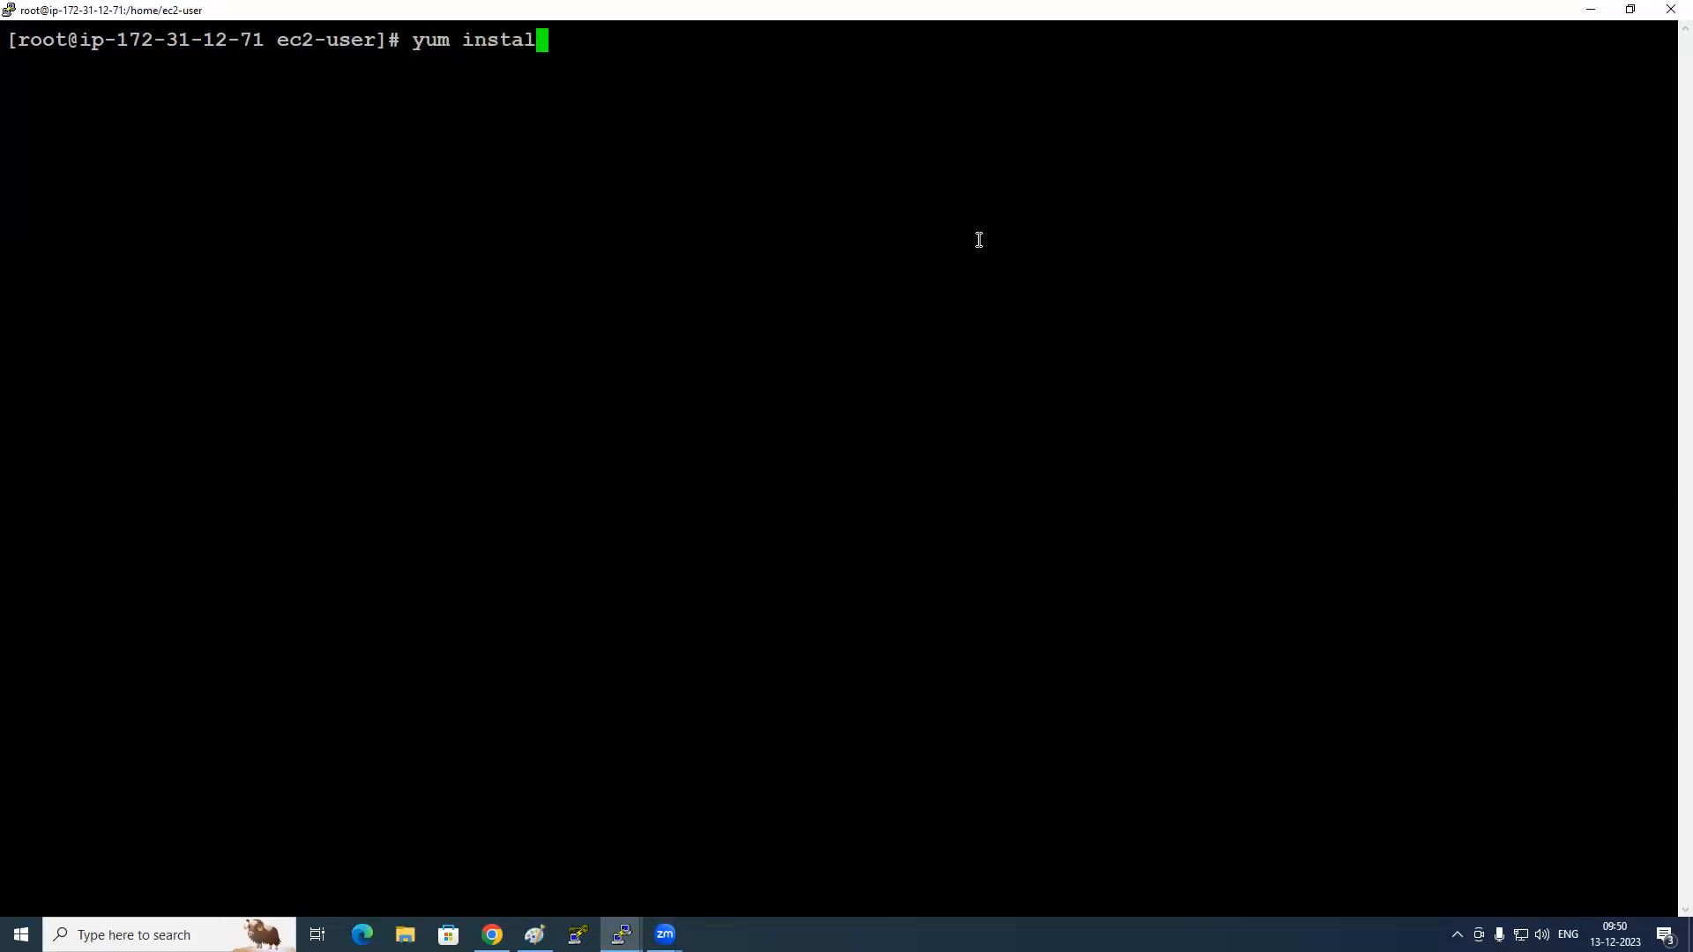
text(l -y nfs-utils)
key(Return)
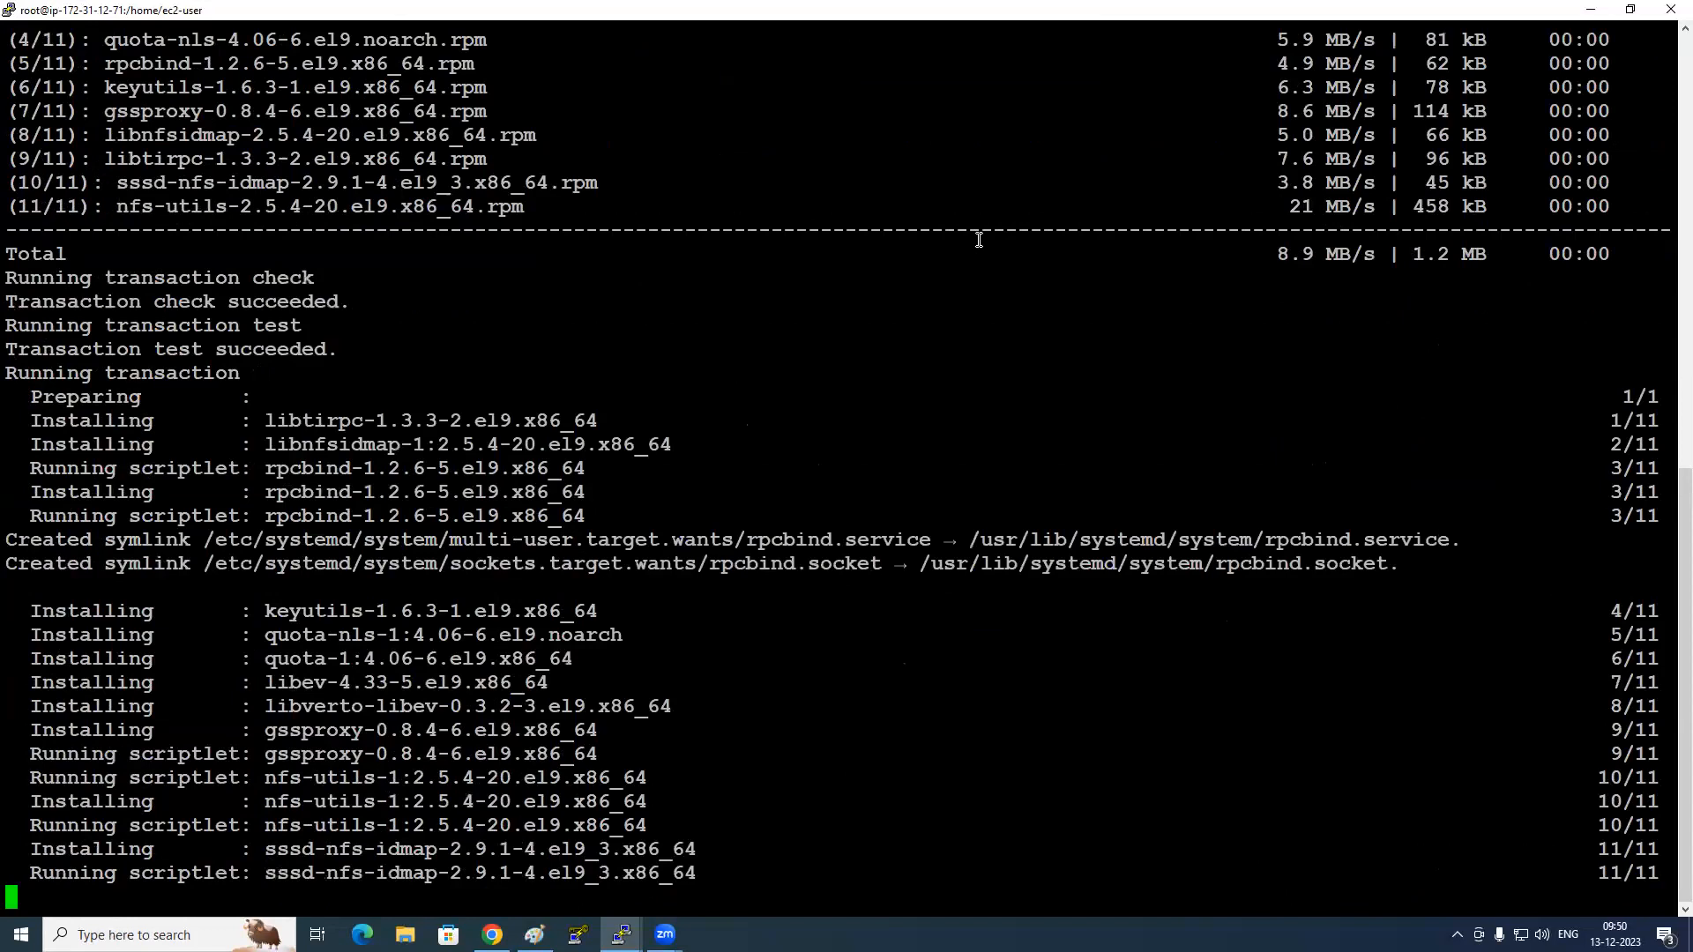
text(clear)
key(Return)
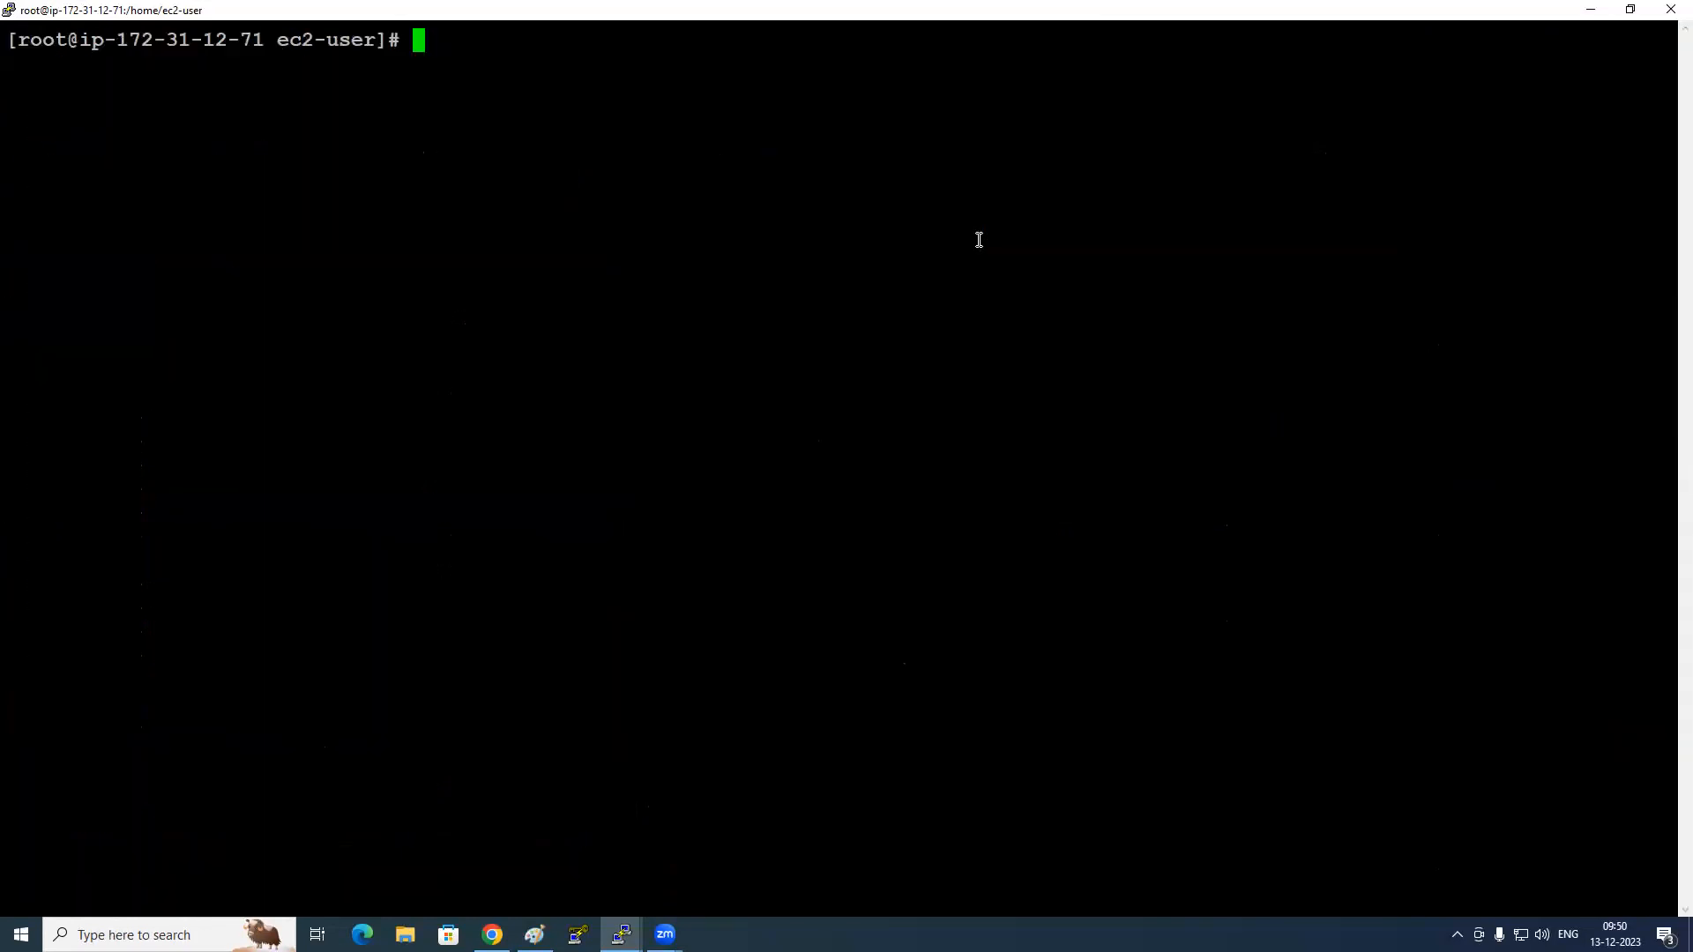
Step: Create a directory named efs in ec2-user's home folder on EFSServer2
text(mkdir efs)
key(Return)
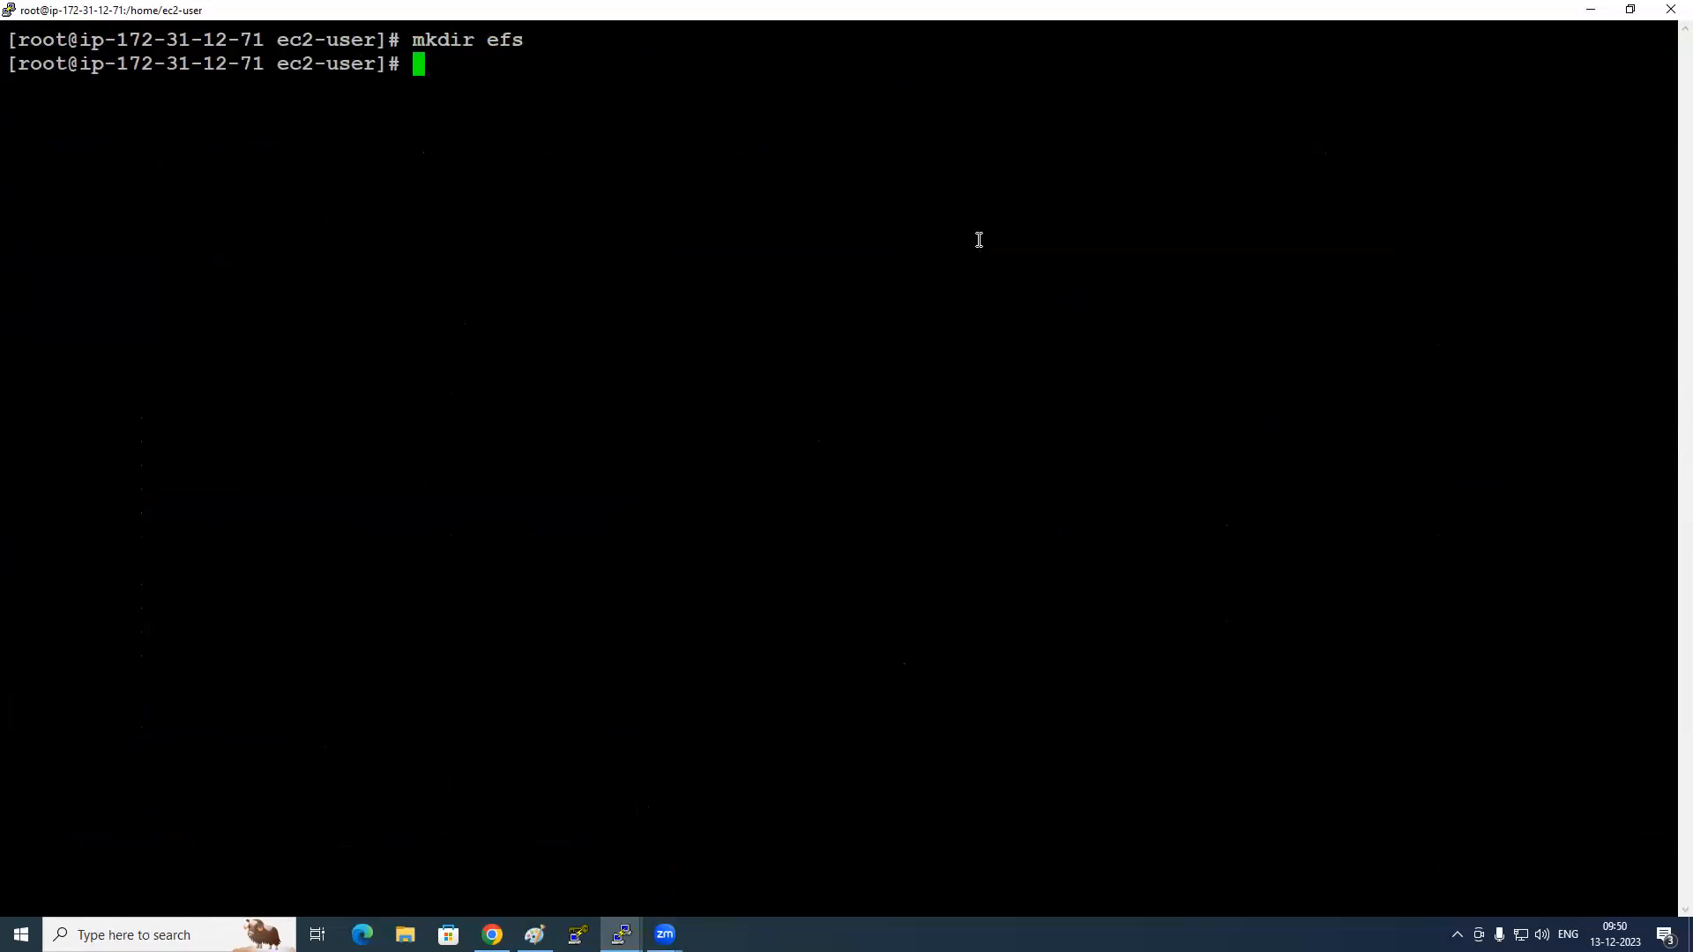
Step: Mount the root of 9amefsdemo on EFSServer2's efs/ directory as type nfs4, using the file system's DNS name copied from the EFS console
text(mount -t nfs4)
key(alt+Tab)
click(534, 12)
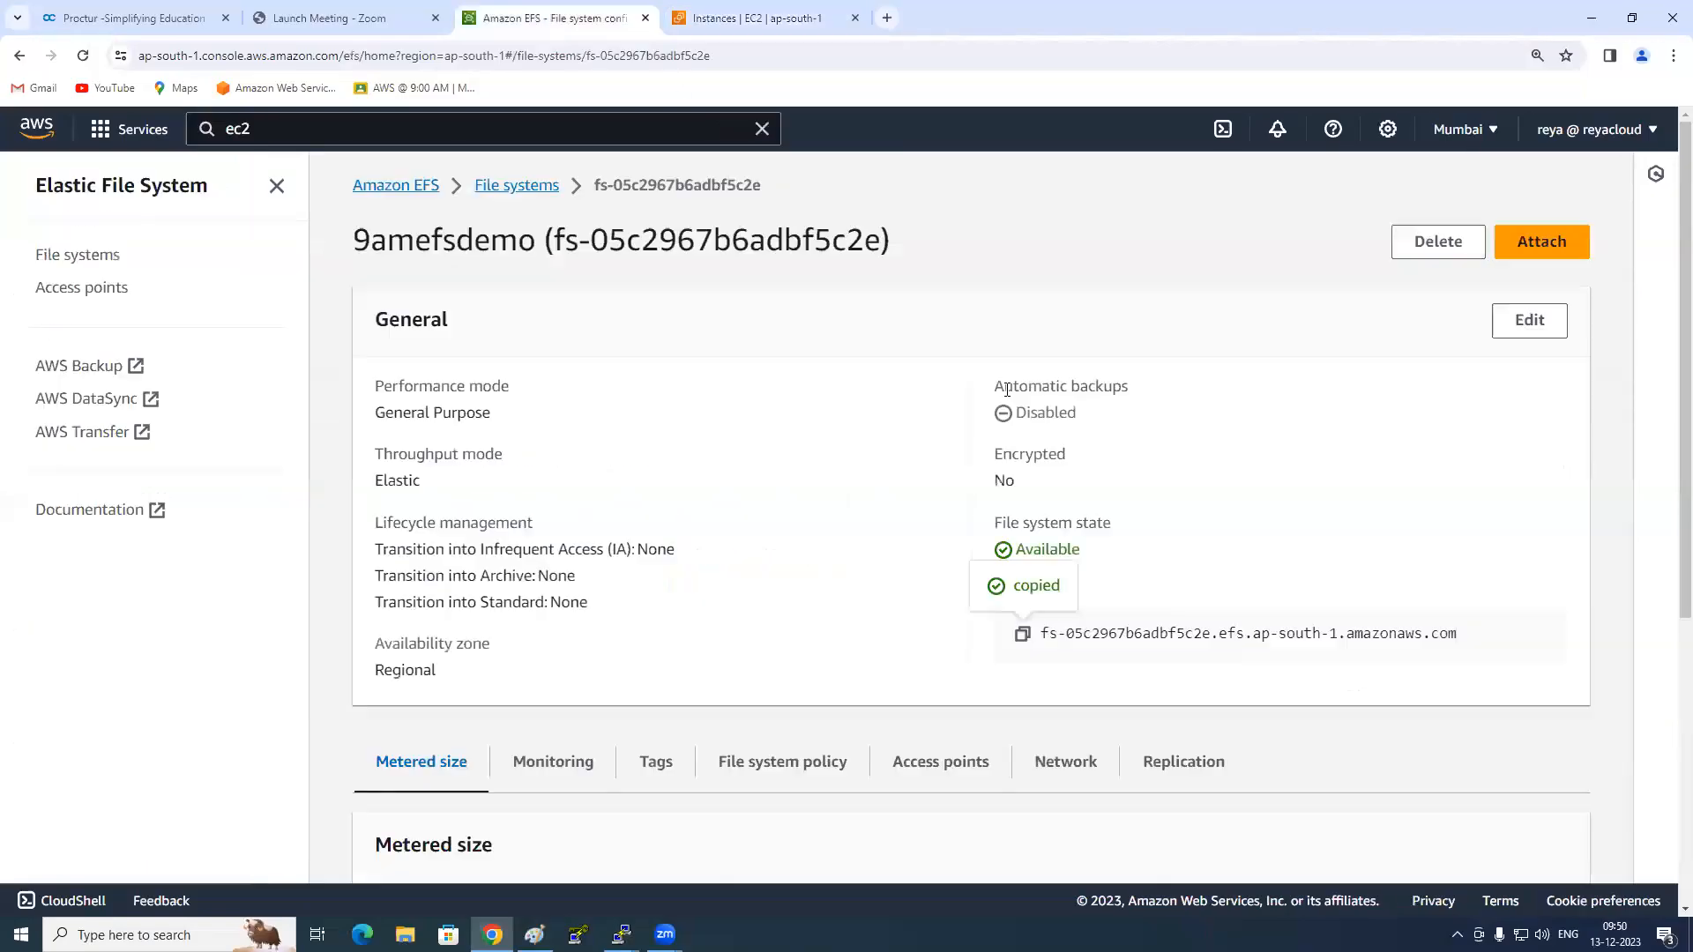
key(alt+Tab)
right_click(875, 367)
text(:)
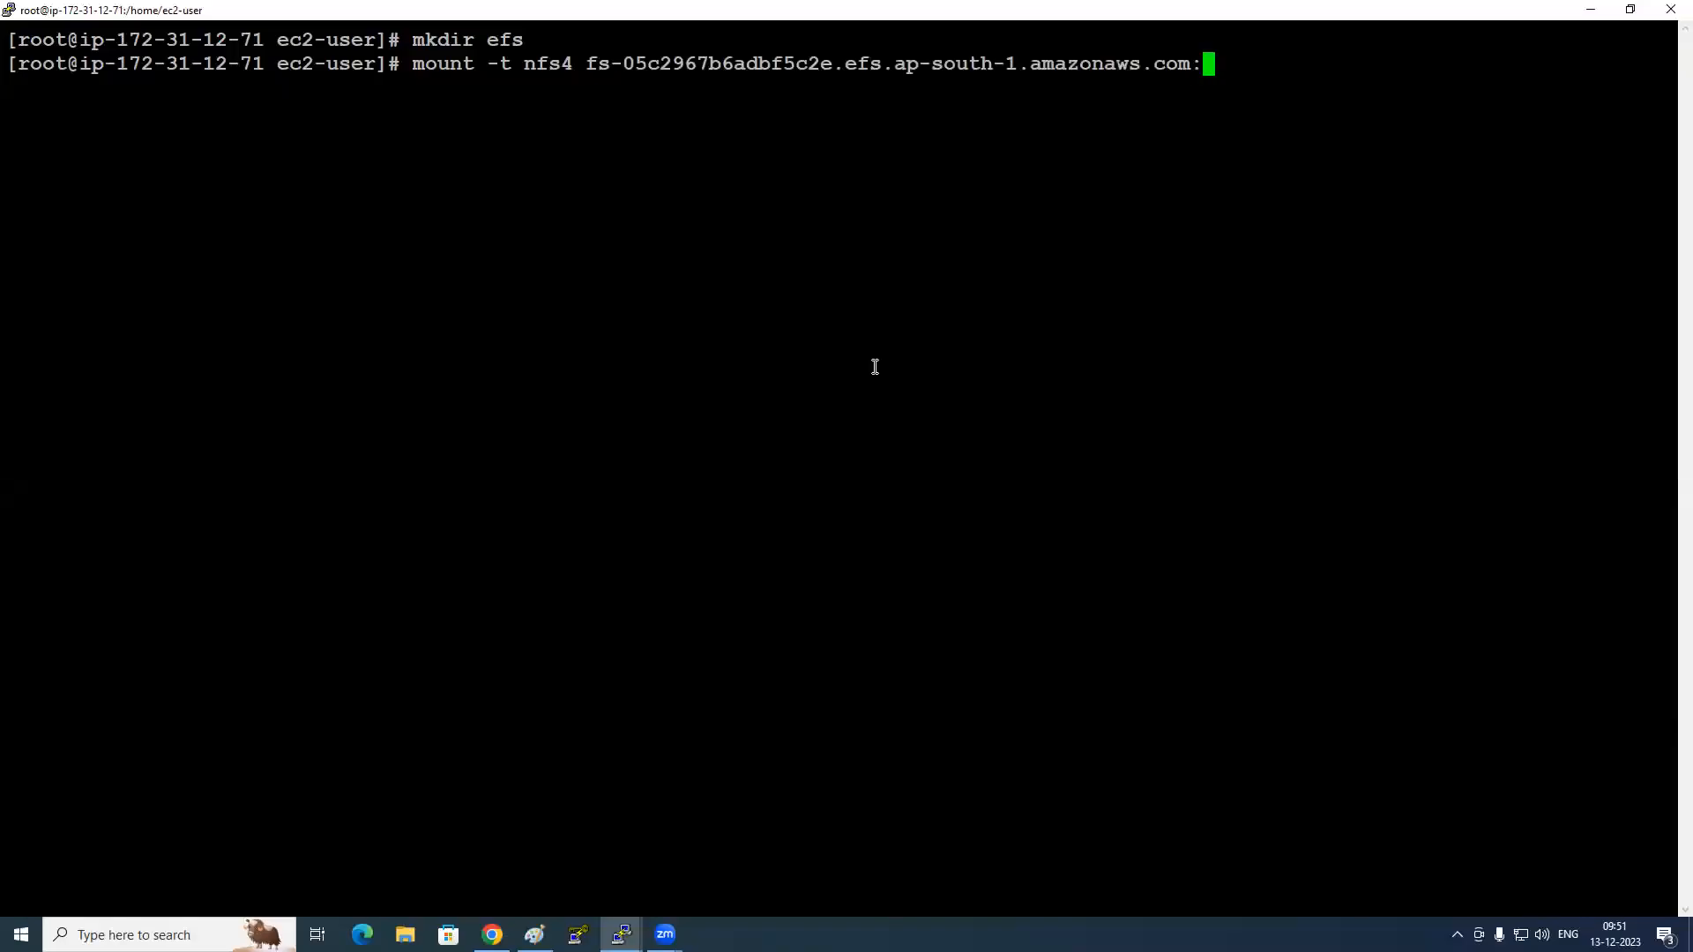
text(/ efs/)
key(Return)
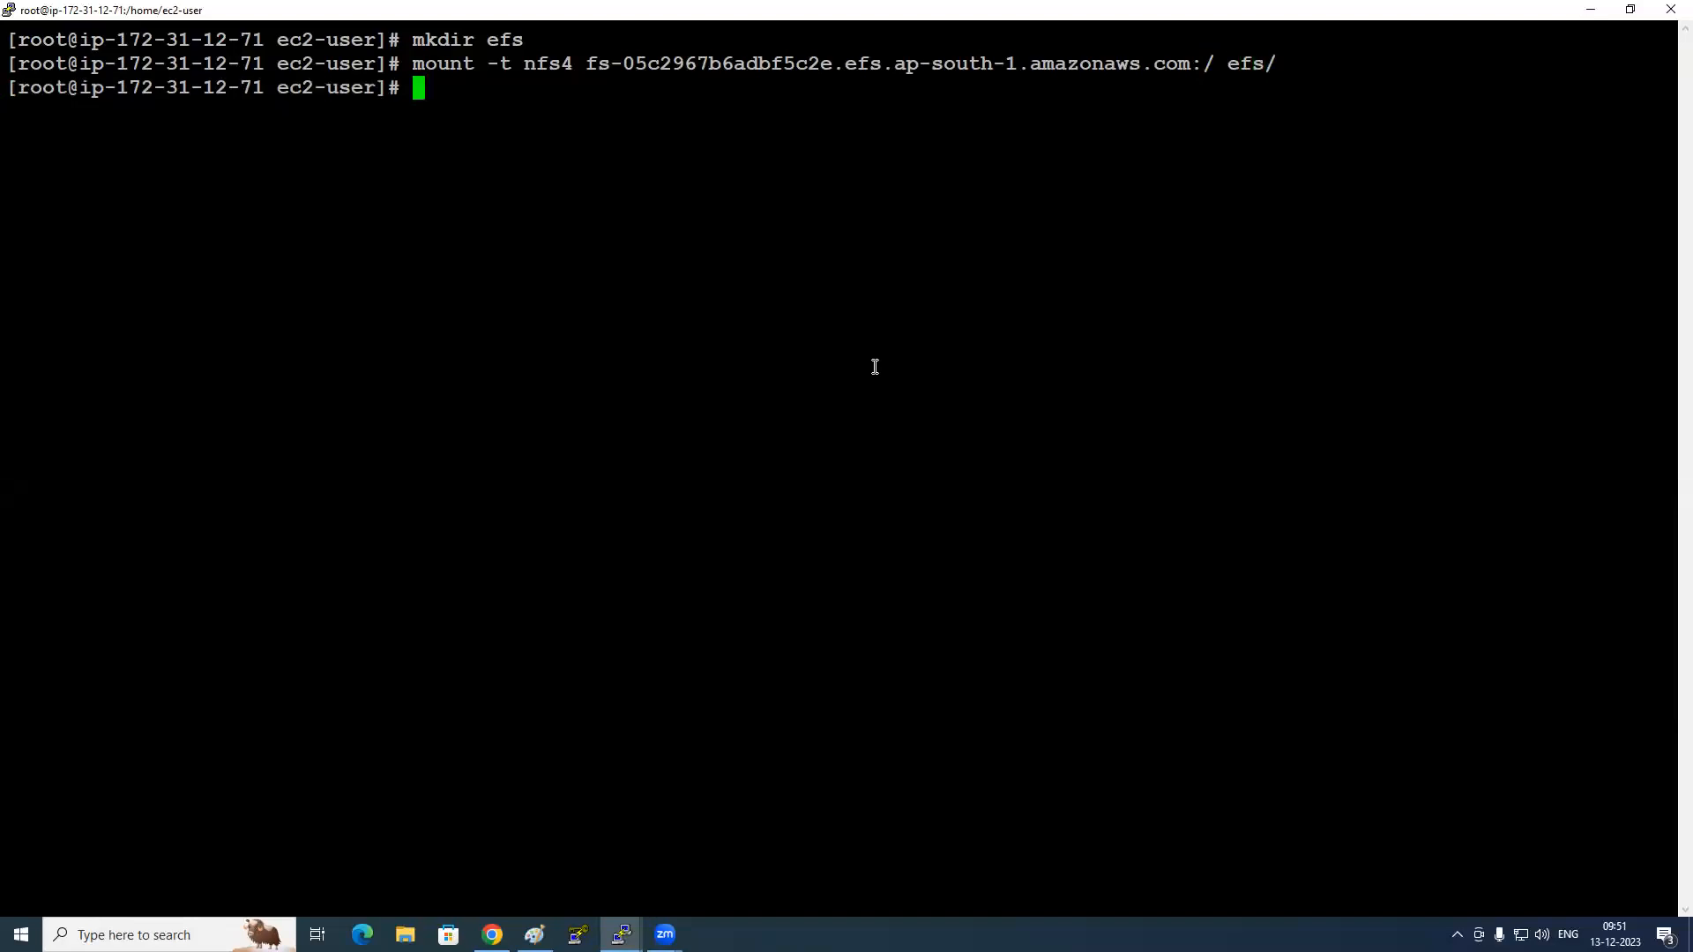
Step: Change into the efs directory on EFSServer2 and list its contents
text(cd efs)
key(Return)
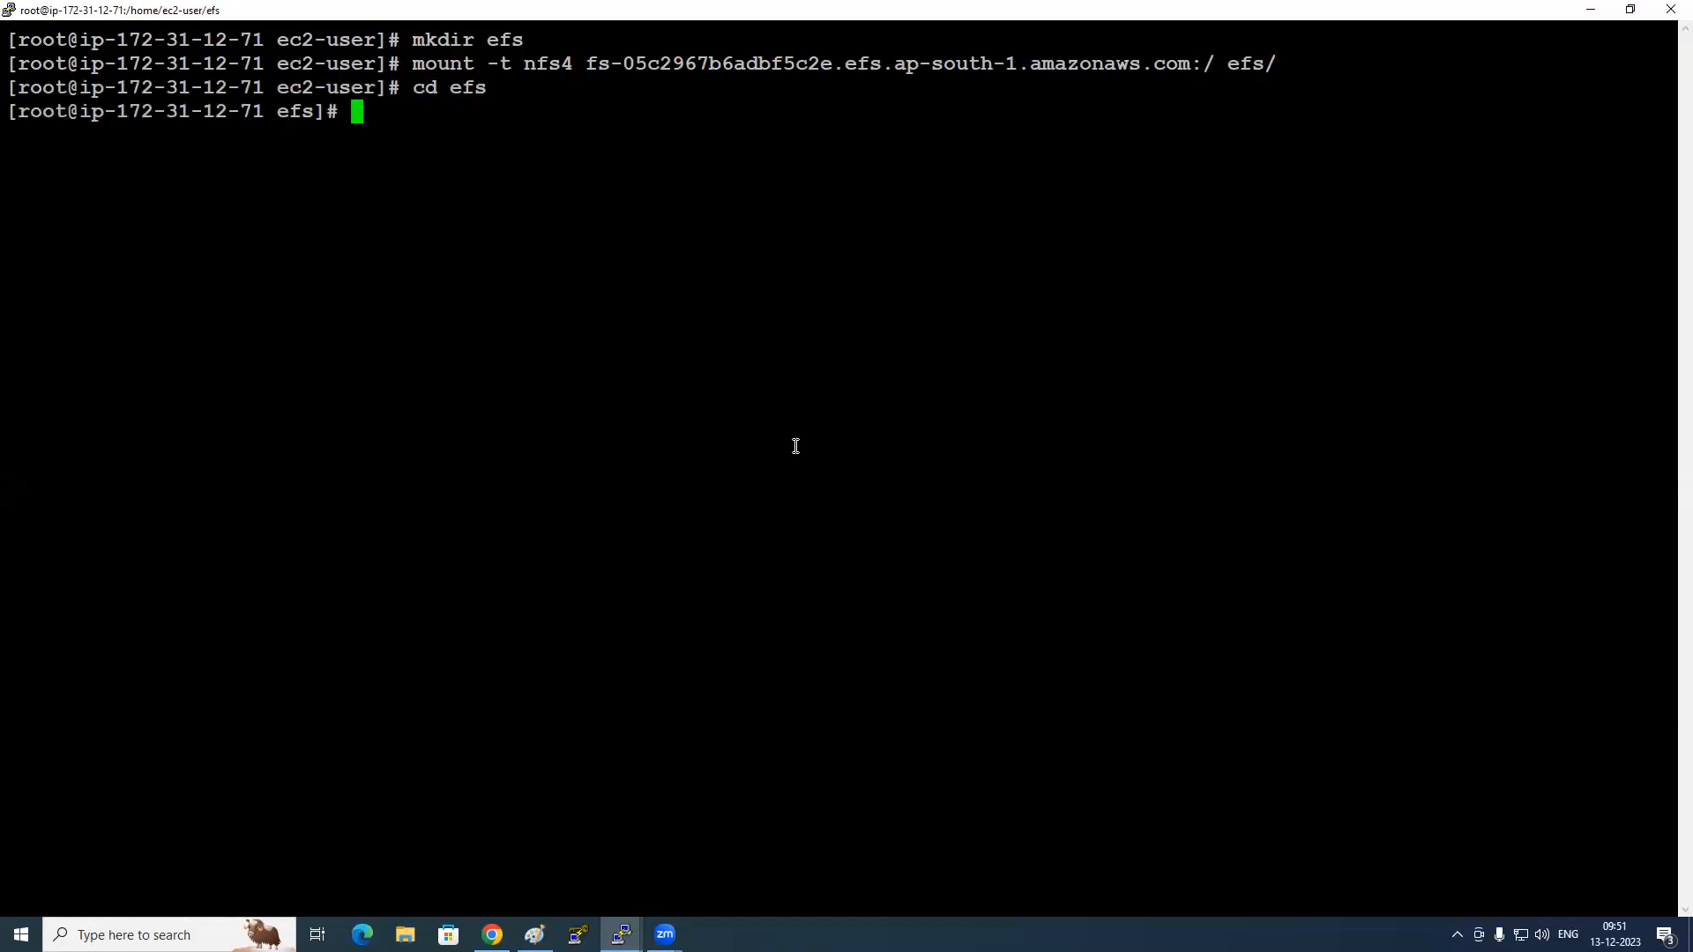
text(ls)
key(Return)
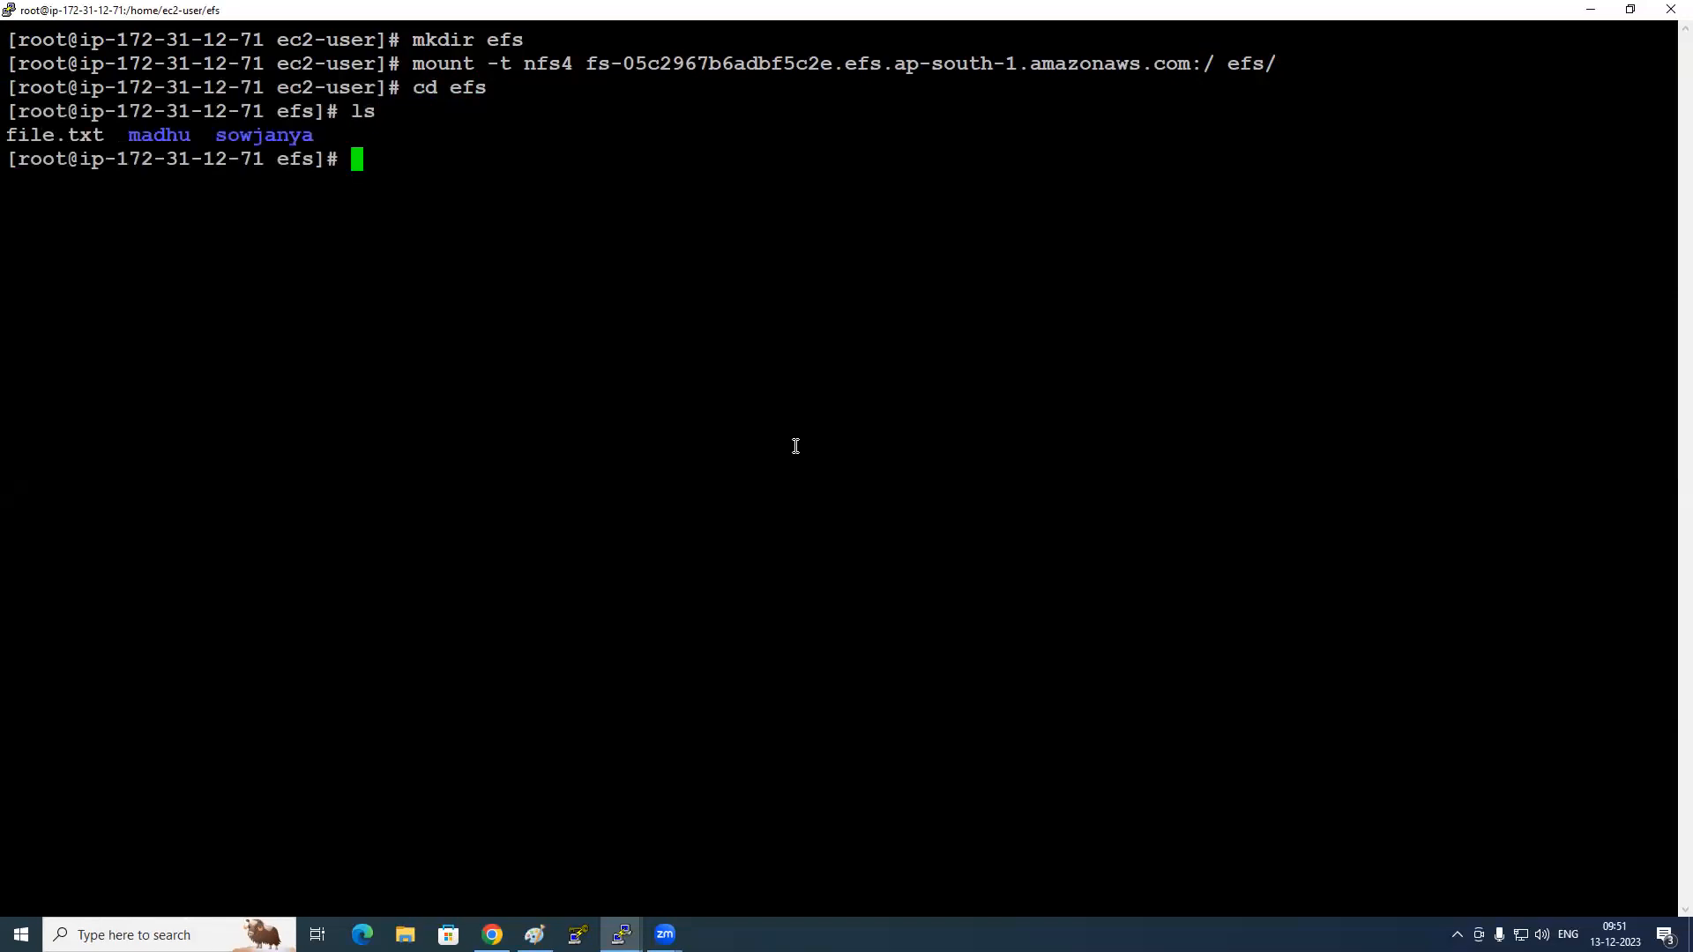
key(Return)
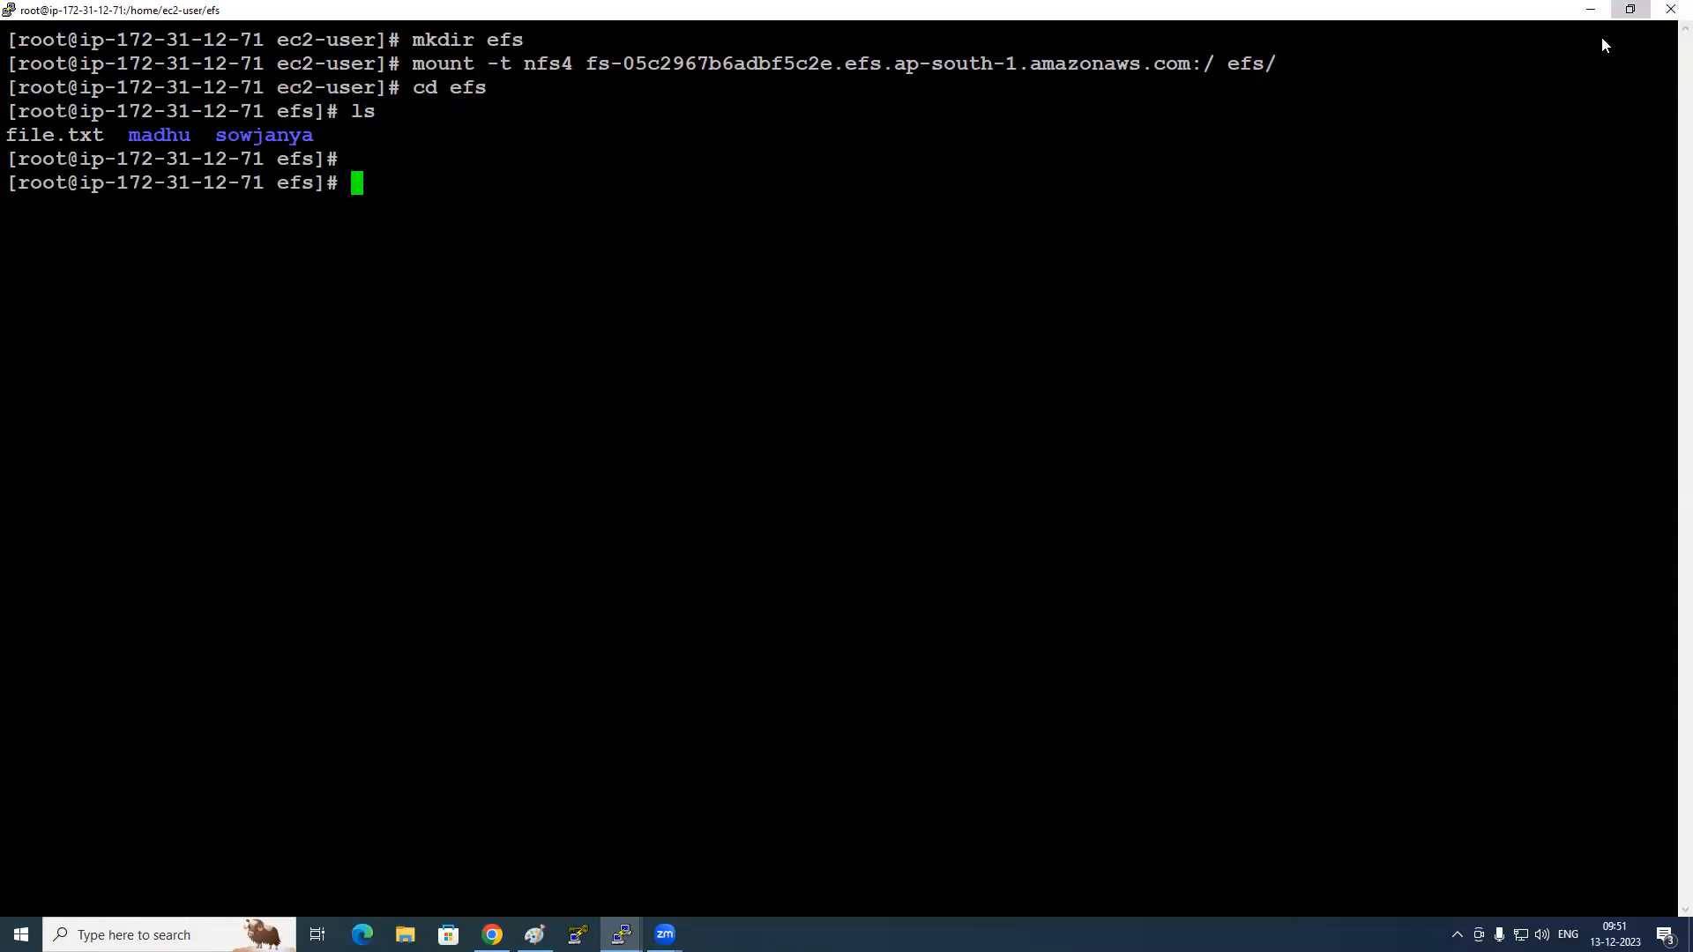
Step: Restore both PuTTY windows to smaller size and arrange the EFSServer1 and EFSServer2 sessions side by side
click(1630, 8)
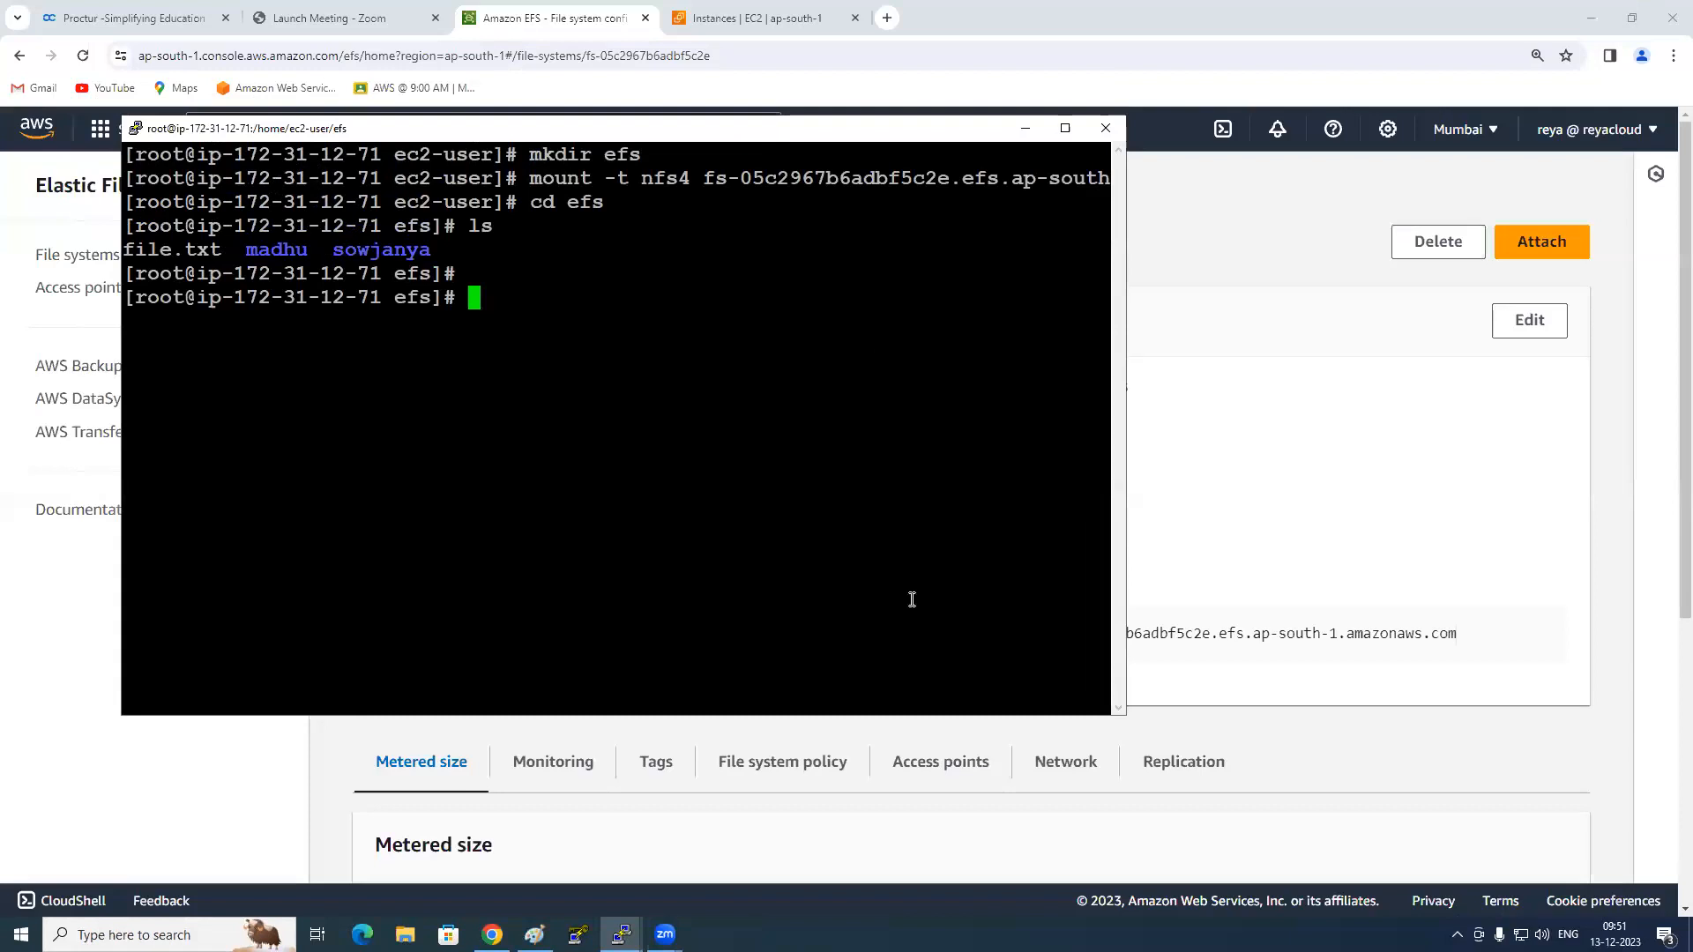
drag(573, 129, 1123, 73)
click(622, 935)
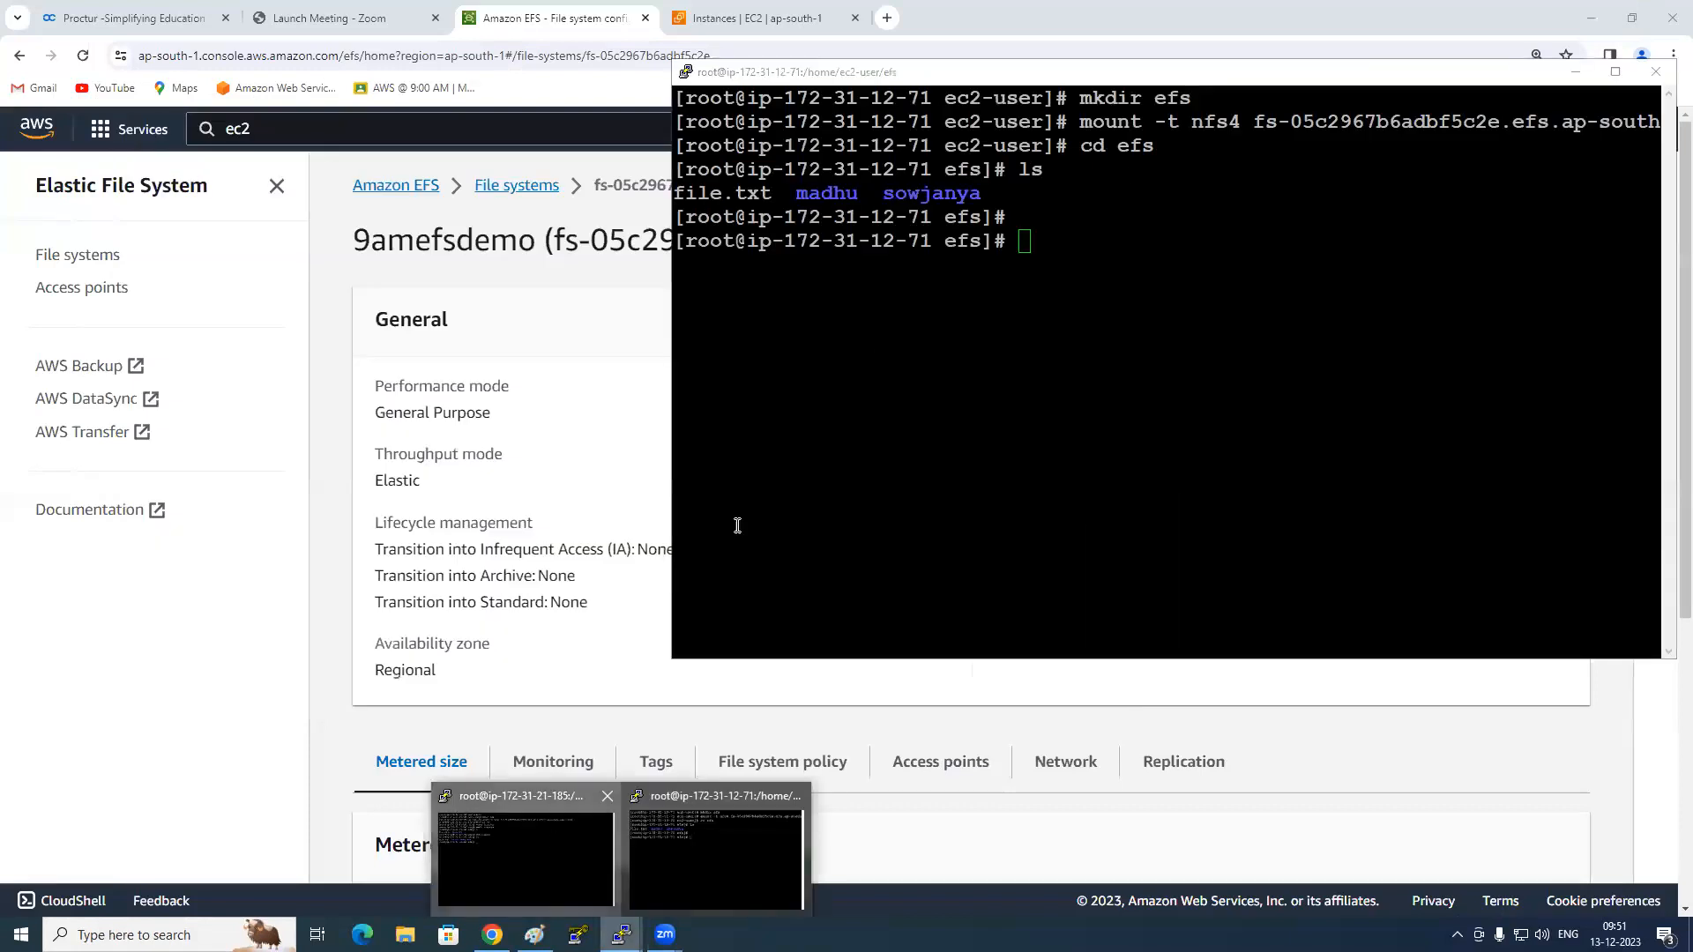
click(526, 857)
click(1631, 9)
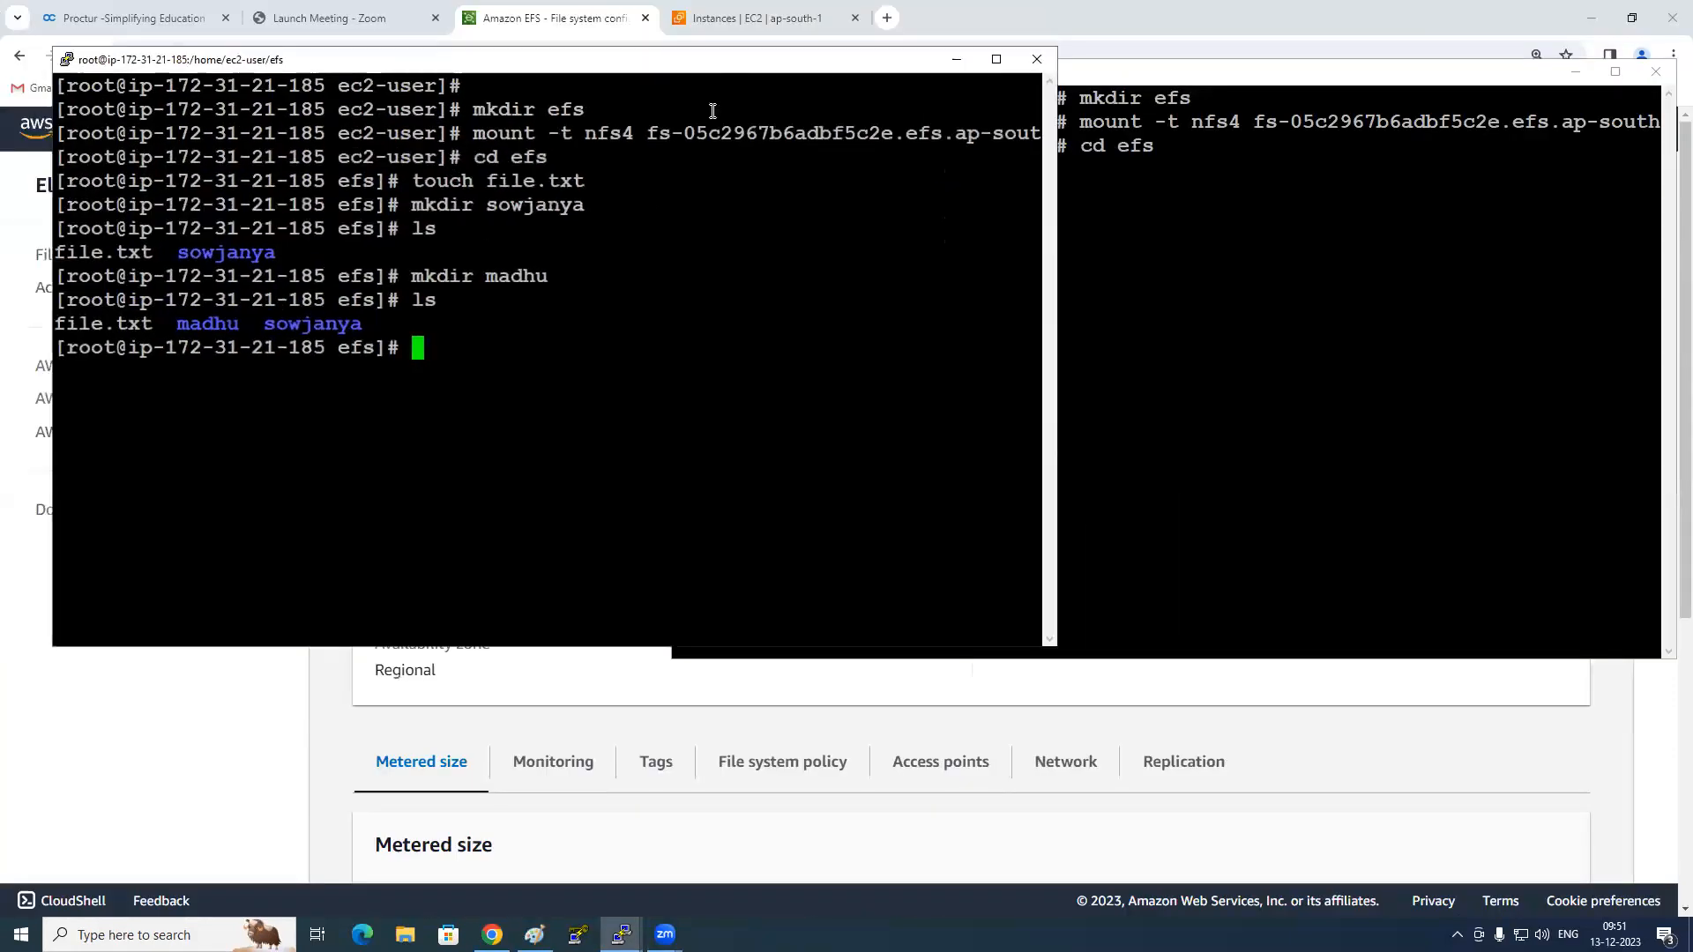
drag(737, 66, 625, 89)
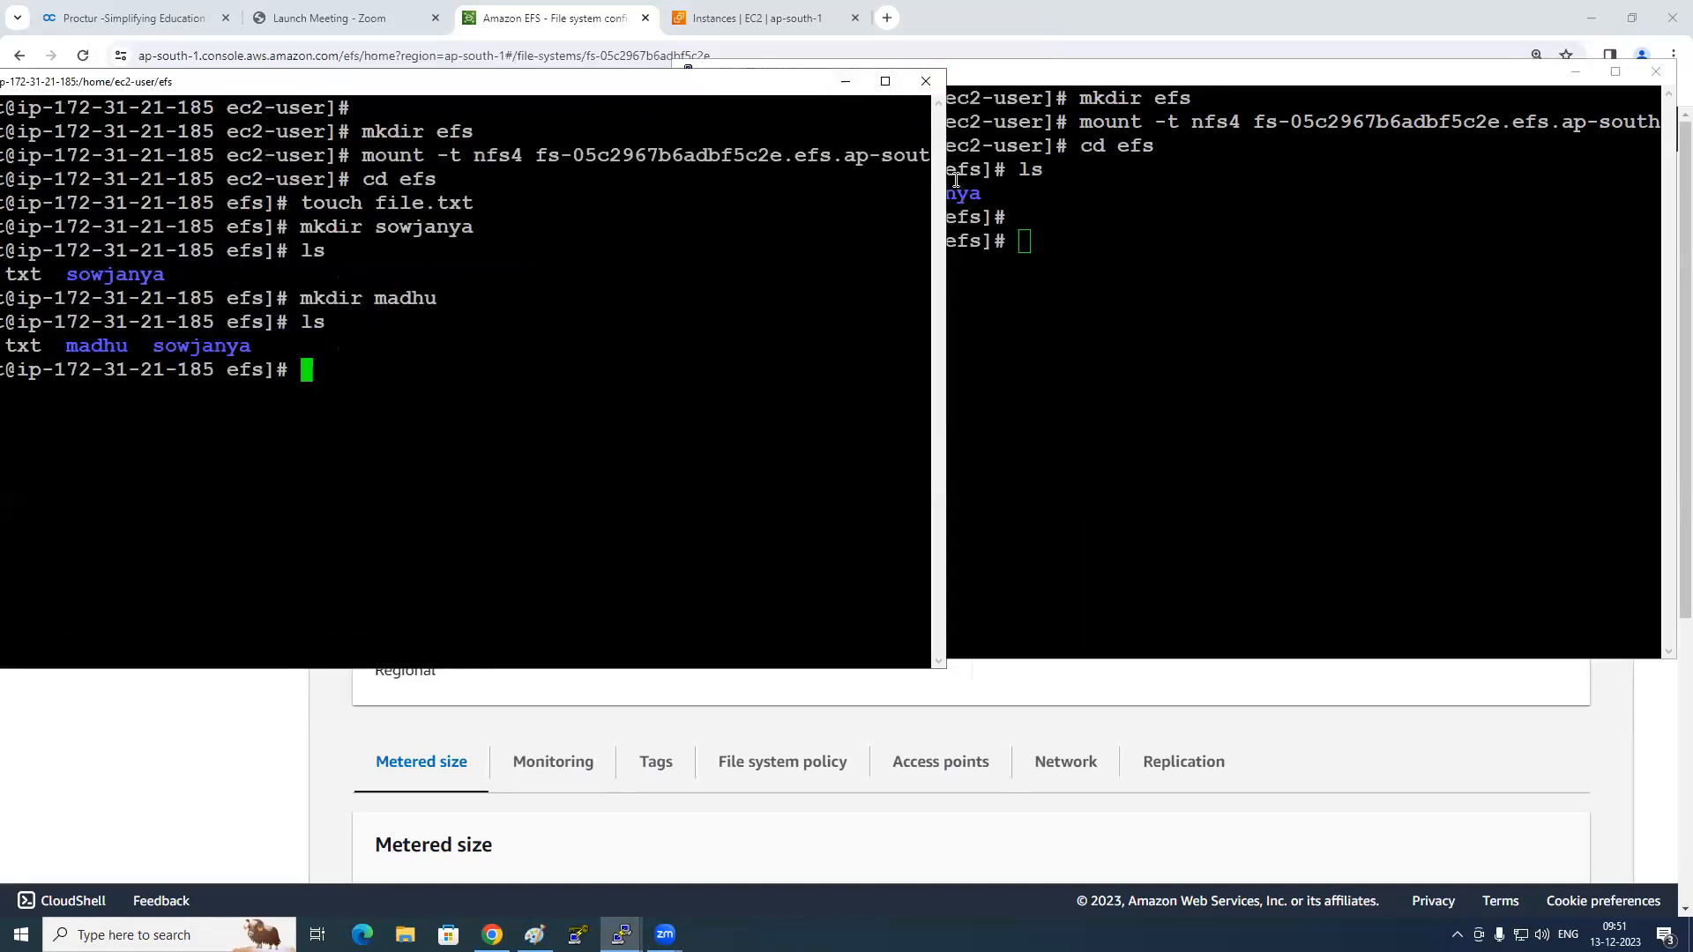
drag(946, 125, 884, 123)
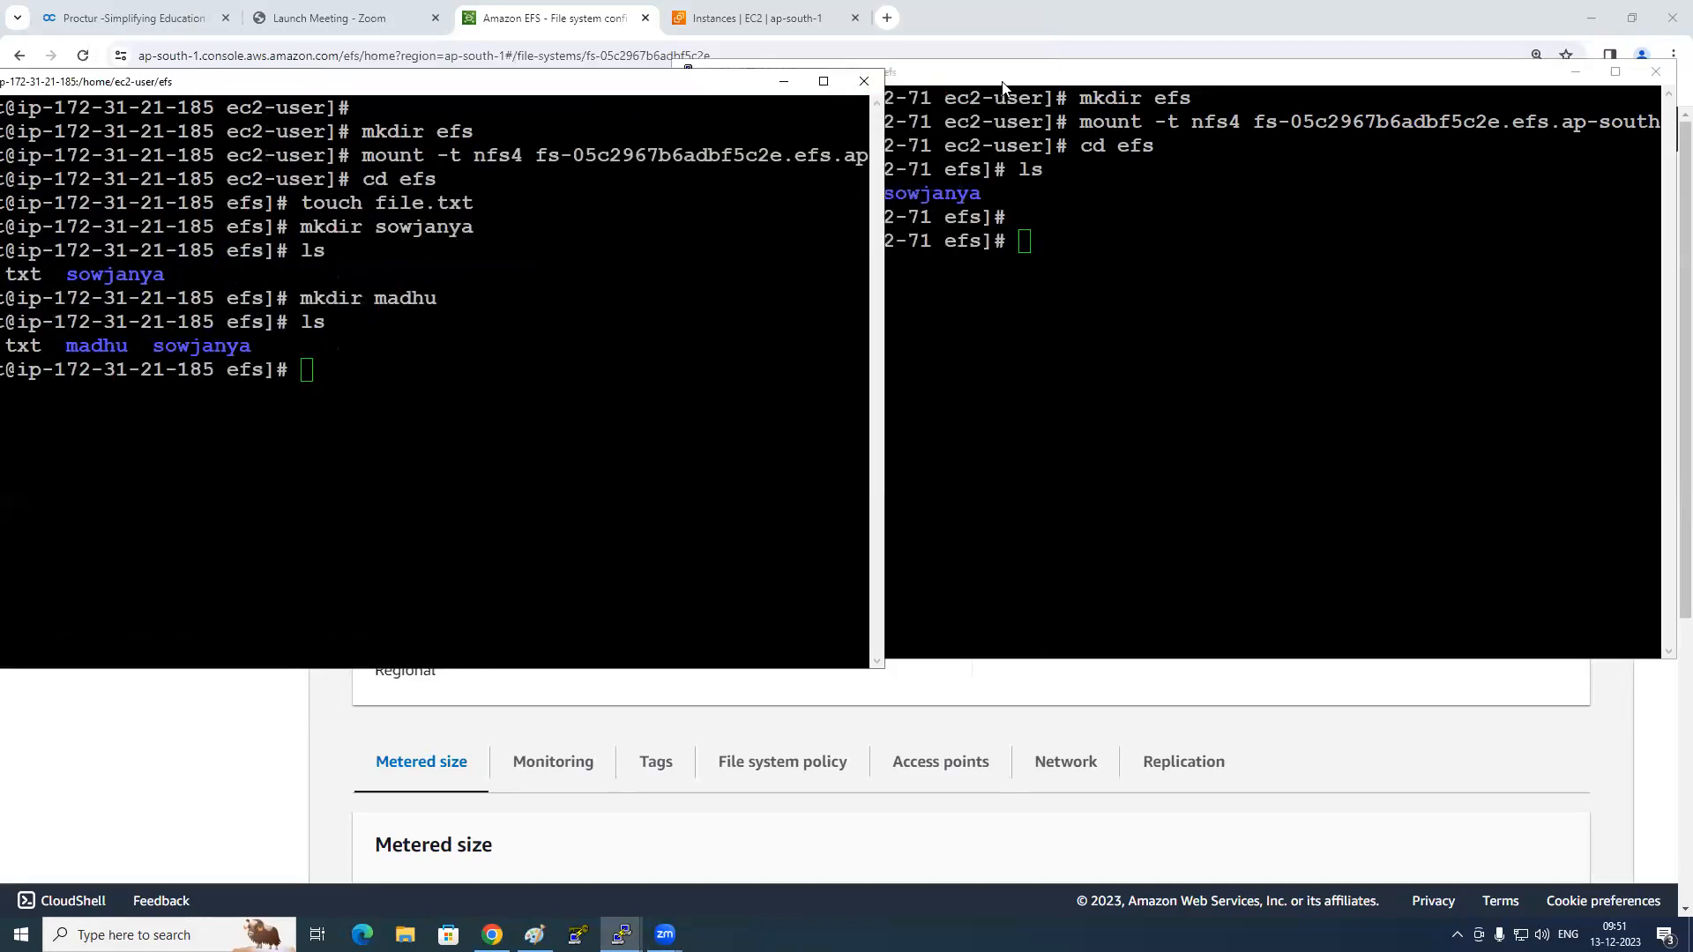
drag(1072, 73, 1143, 82)
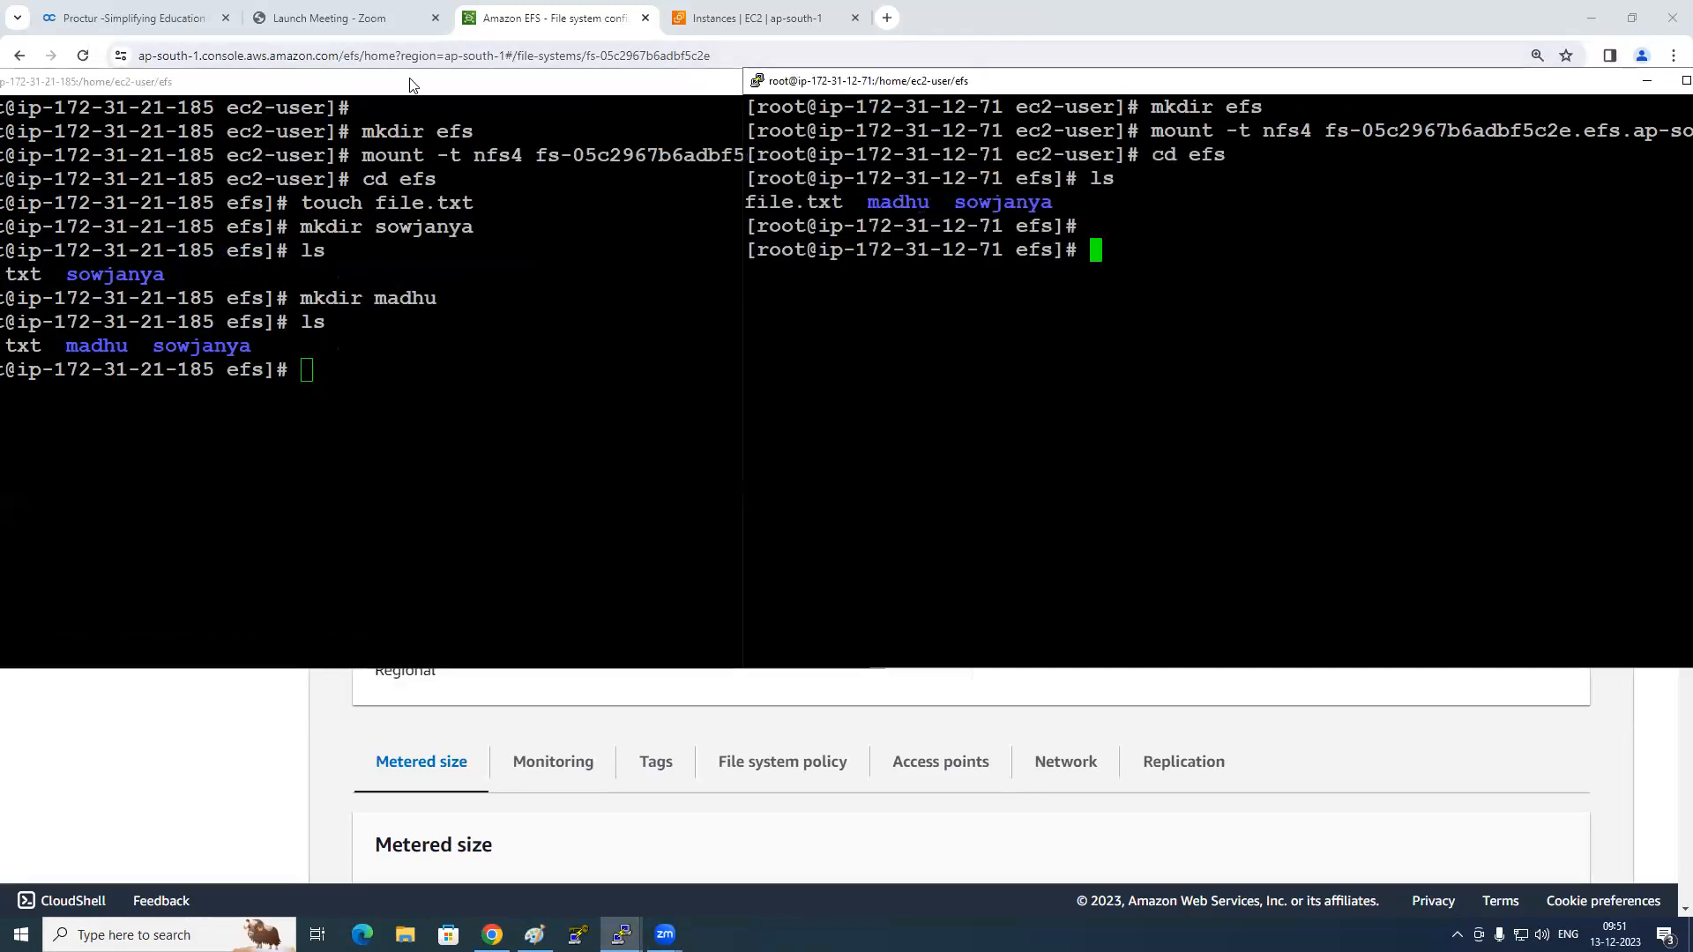
drag(410, 84, 471, 89)
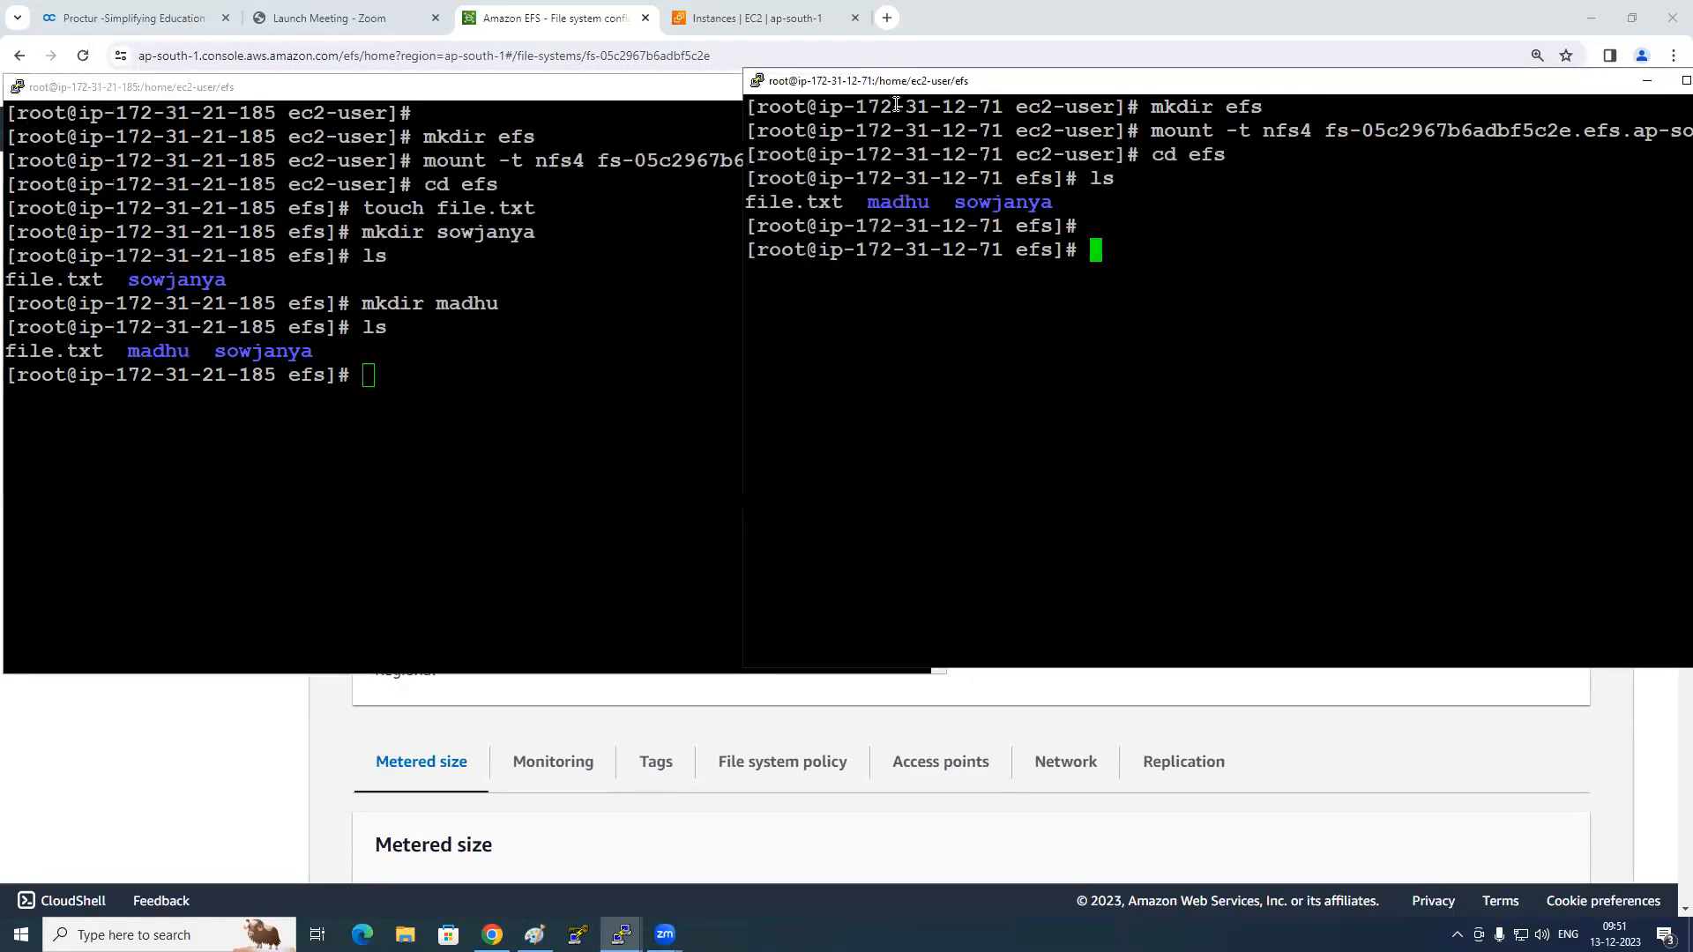
drag(875, 89, 947, 94)
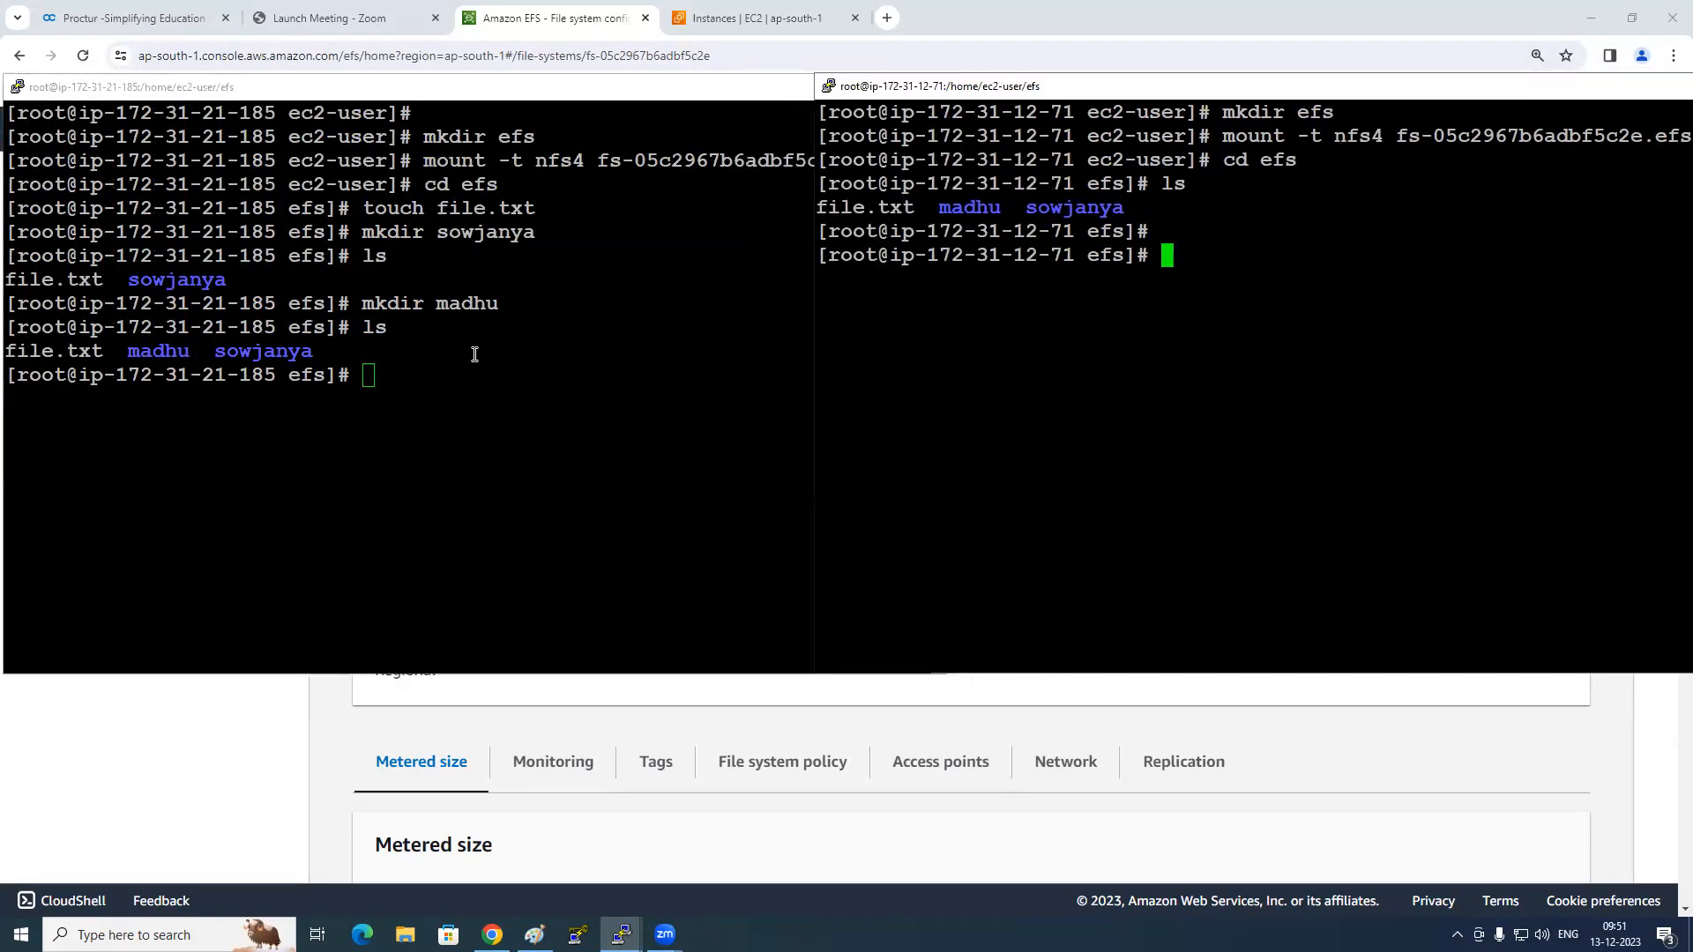
click(415, 387)
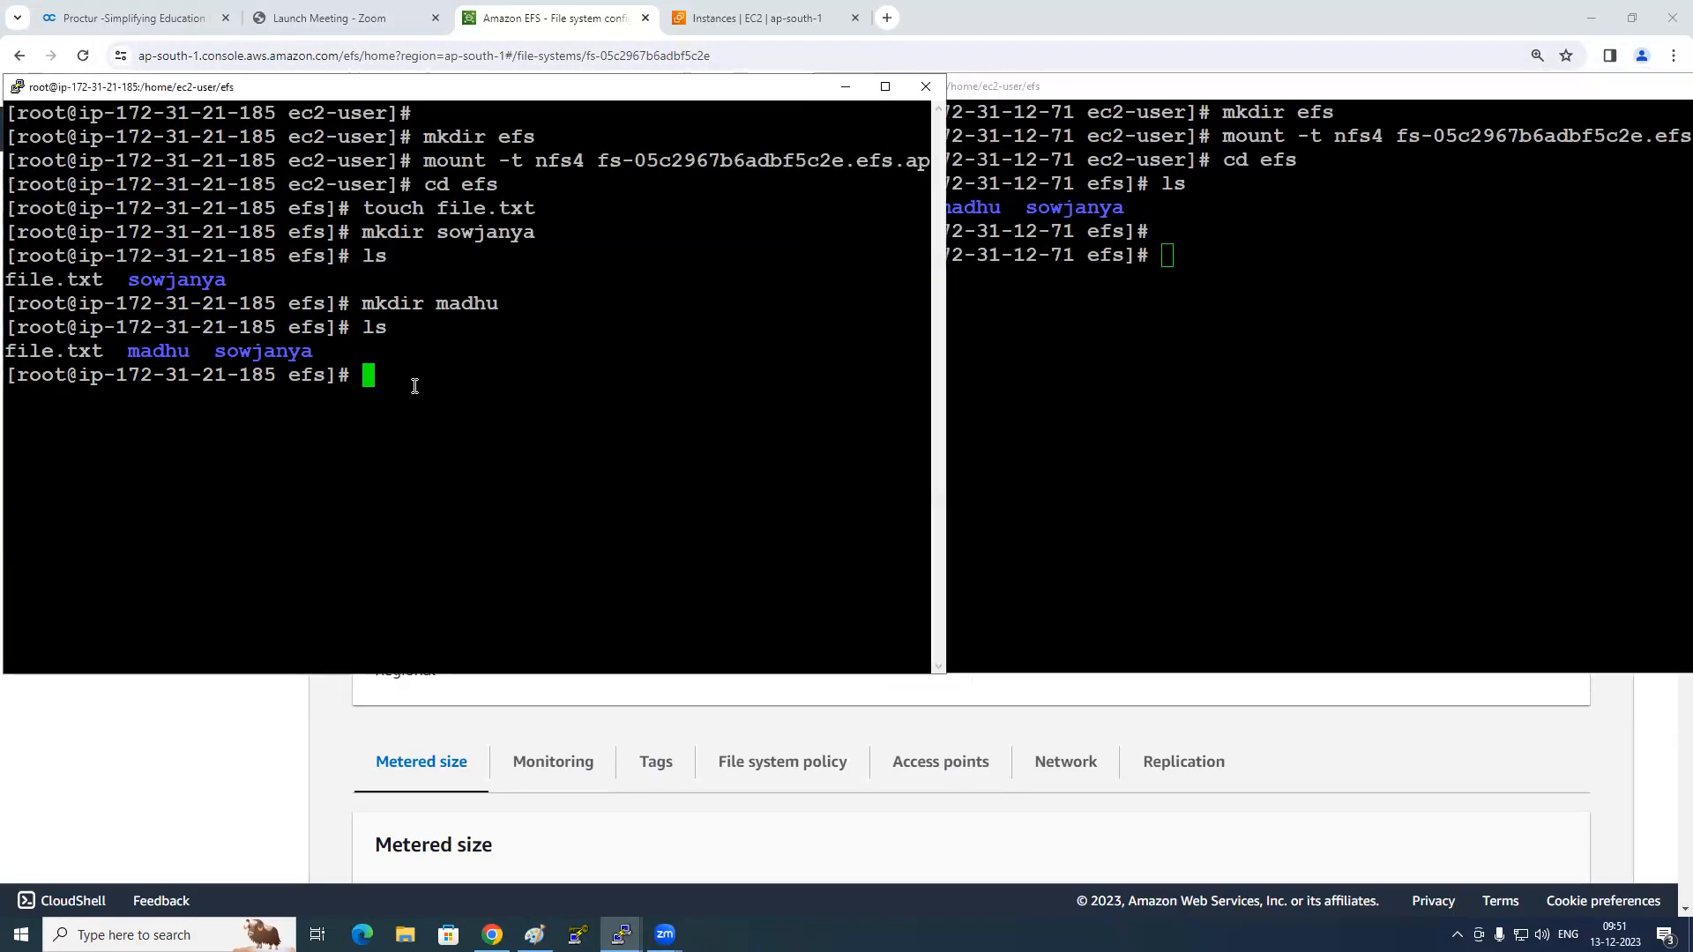
click(1240, 282)
Step: Create a directory named with a person's first name in EFSServer1's efs folder and list the contents
click(481, 365)
text(mkdir azam)
key(Return)
text(ls)
key(Return)
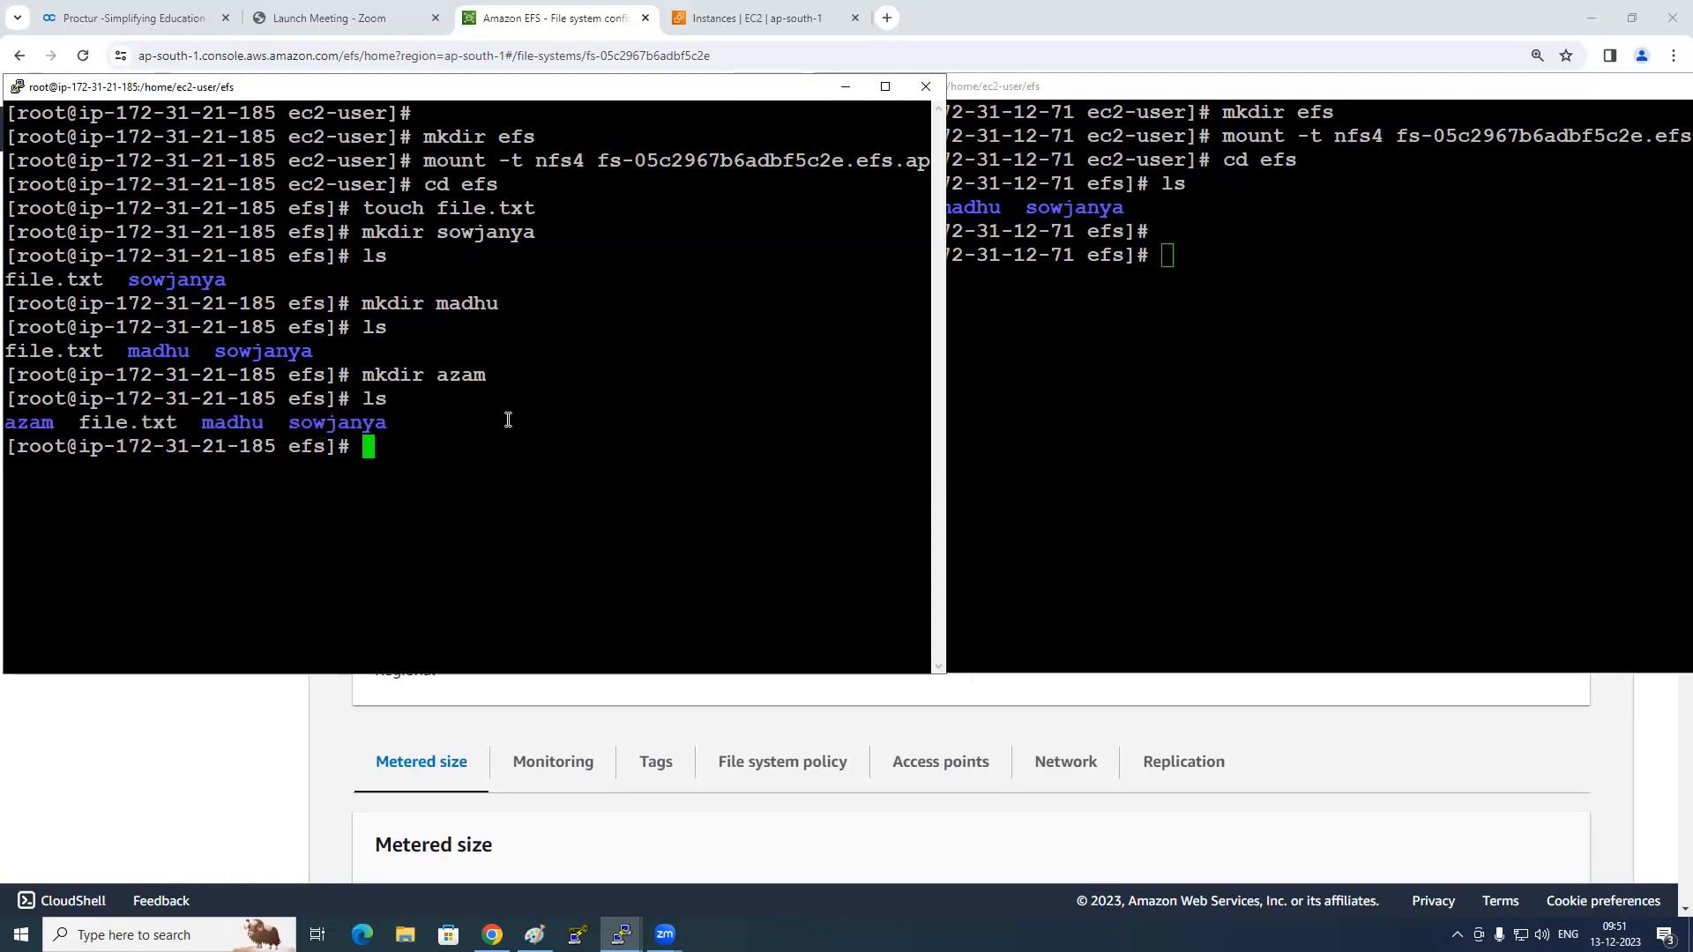
Step: List the efs folder's contents again on EFSServer2 to check for the directory created on EFSServer1
click(1077, 262)
text(ls)
key(Return)
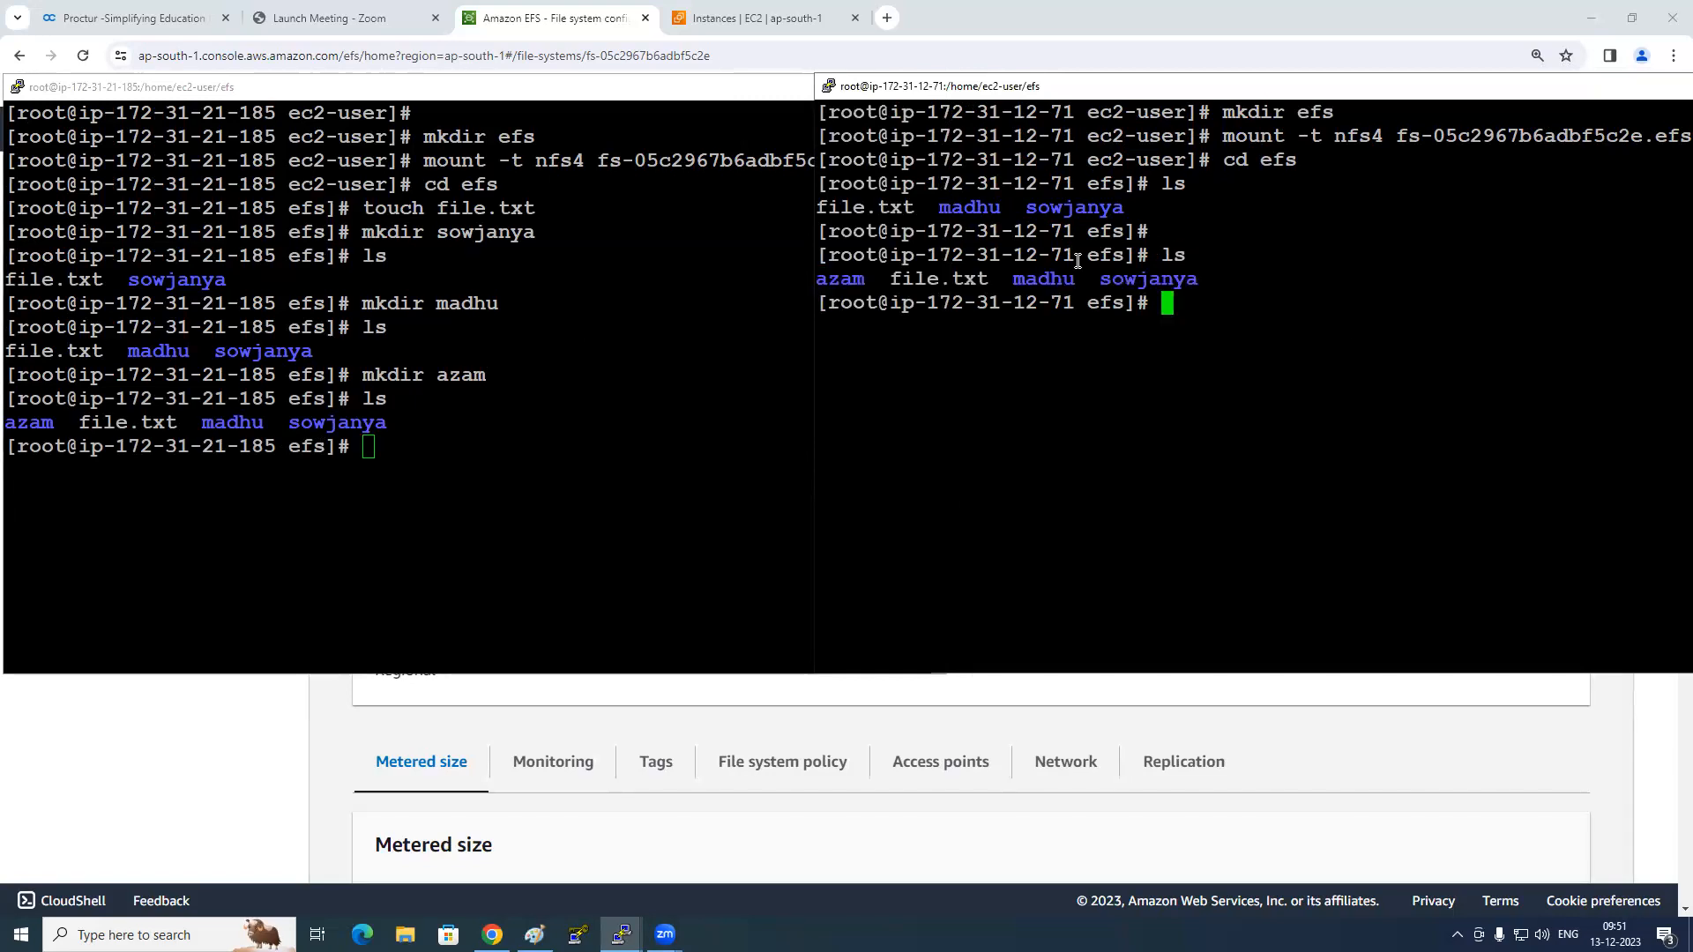
Step: Create another directory named with a person's first name in EFSServer2's efs folder and list the contents
text(mkdir babu)
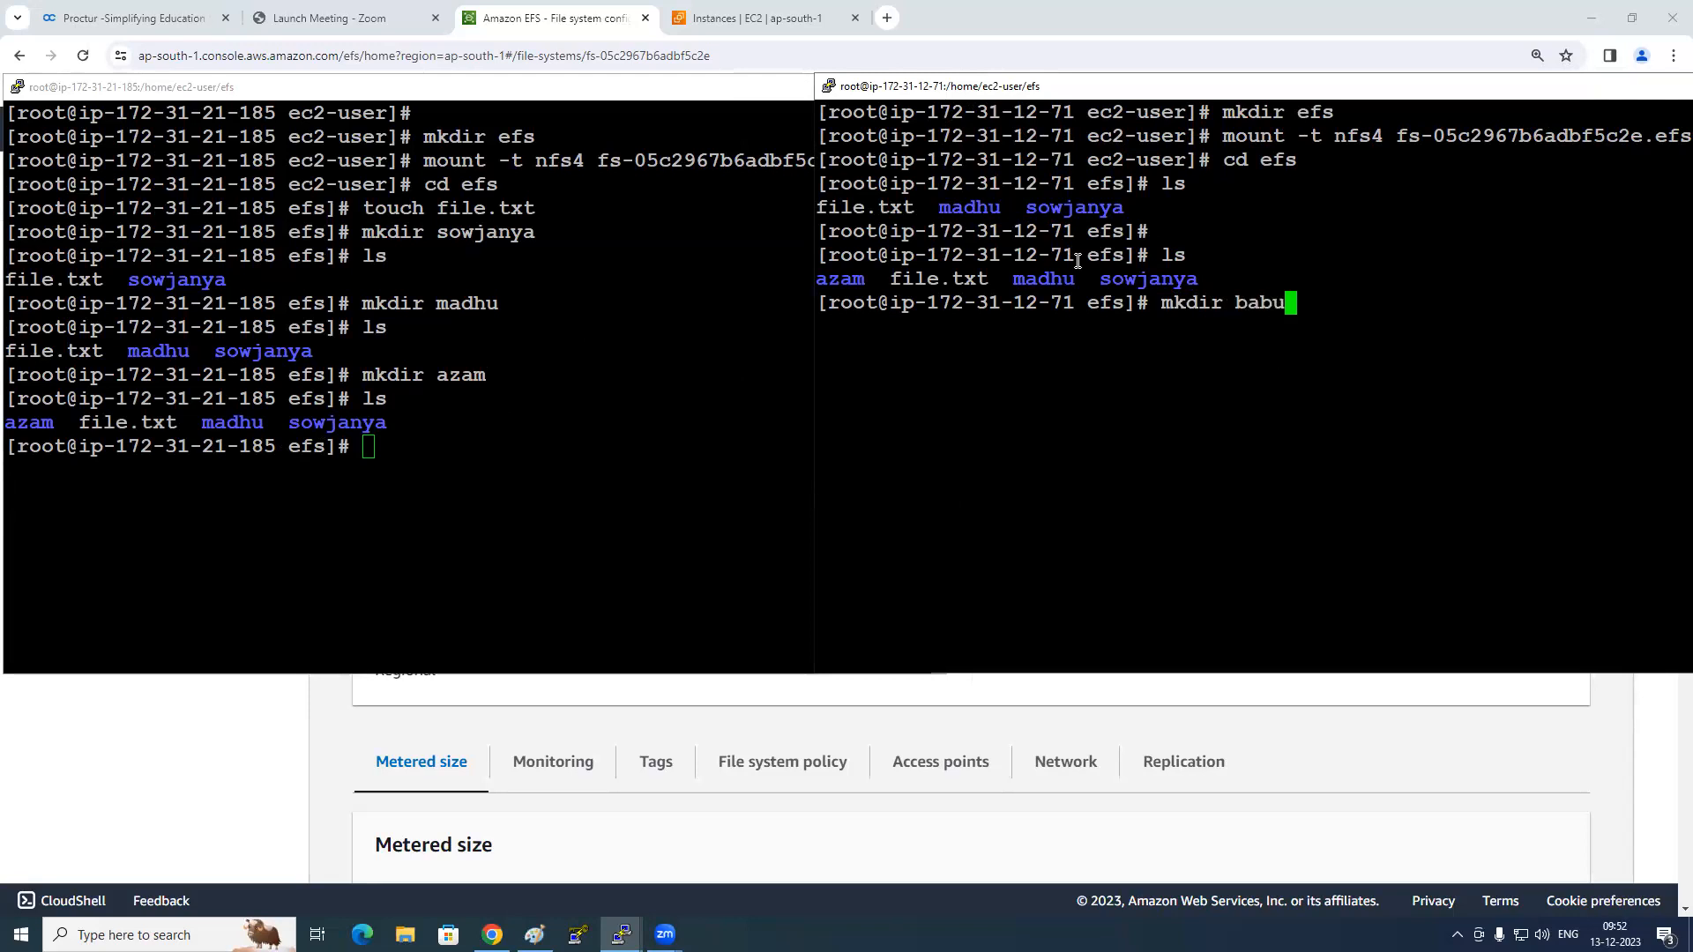
key(Return)
text(ls)
key(Return)
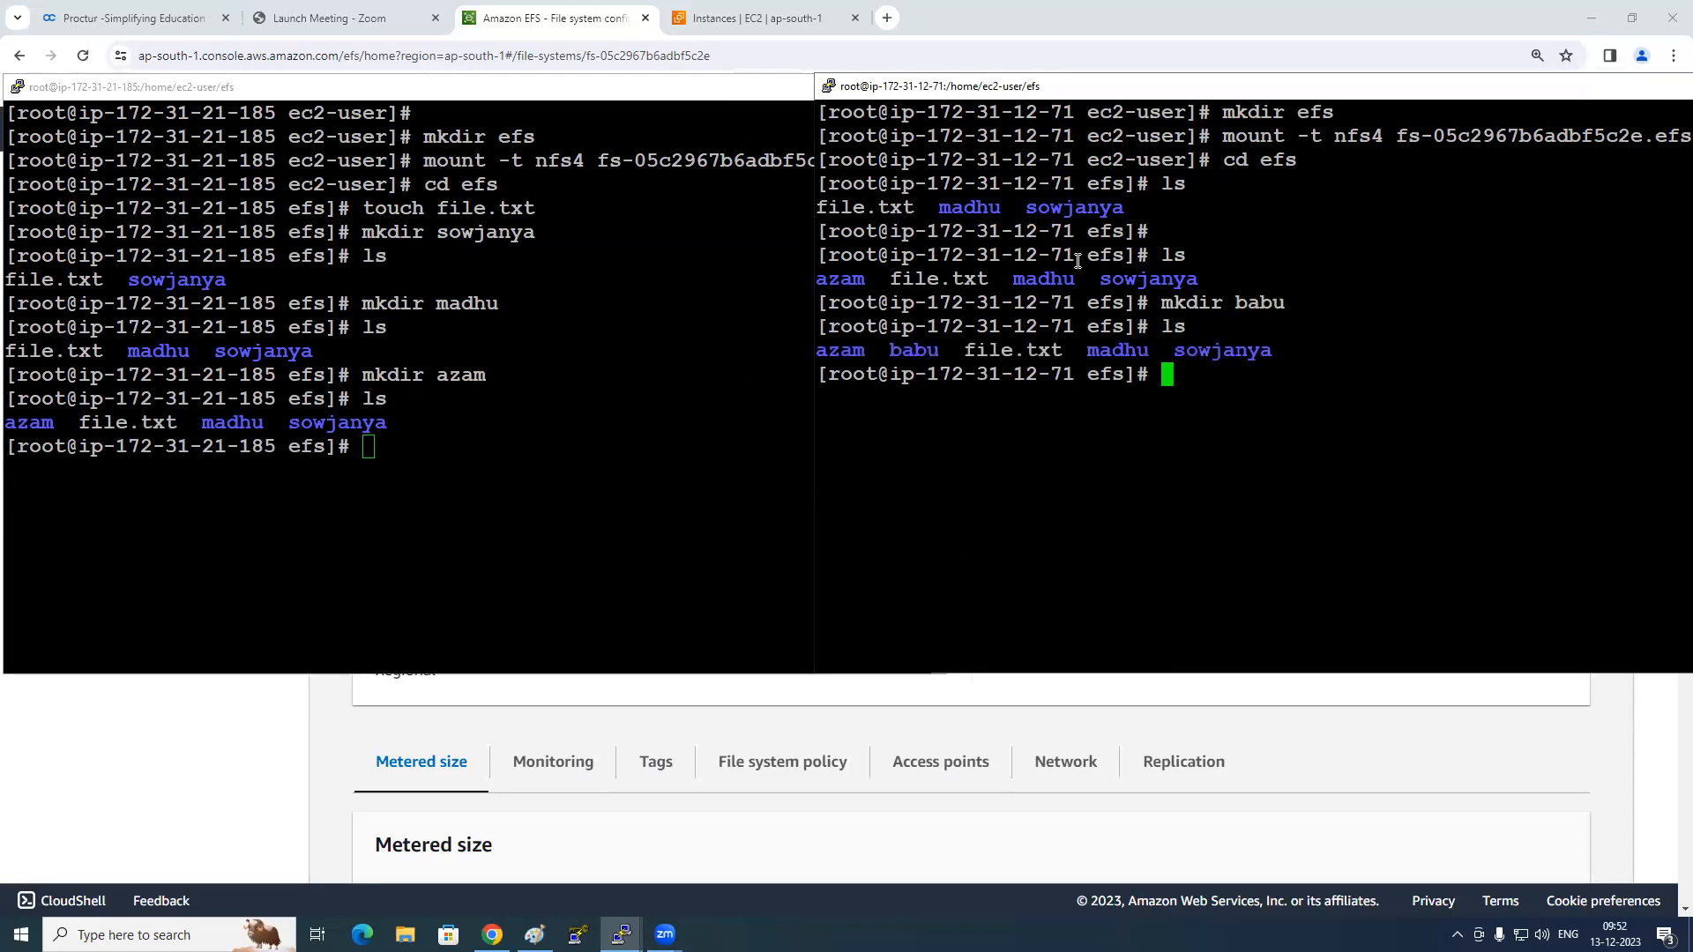
Step: List the efs folder's contents on EFSServer1 to check for the directory created on EFSServer2
click(460, 462)
text(ls)
key(Return)
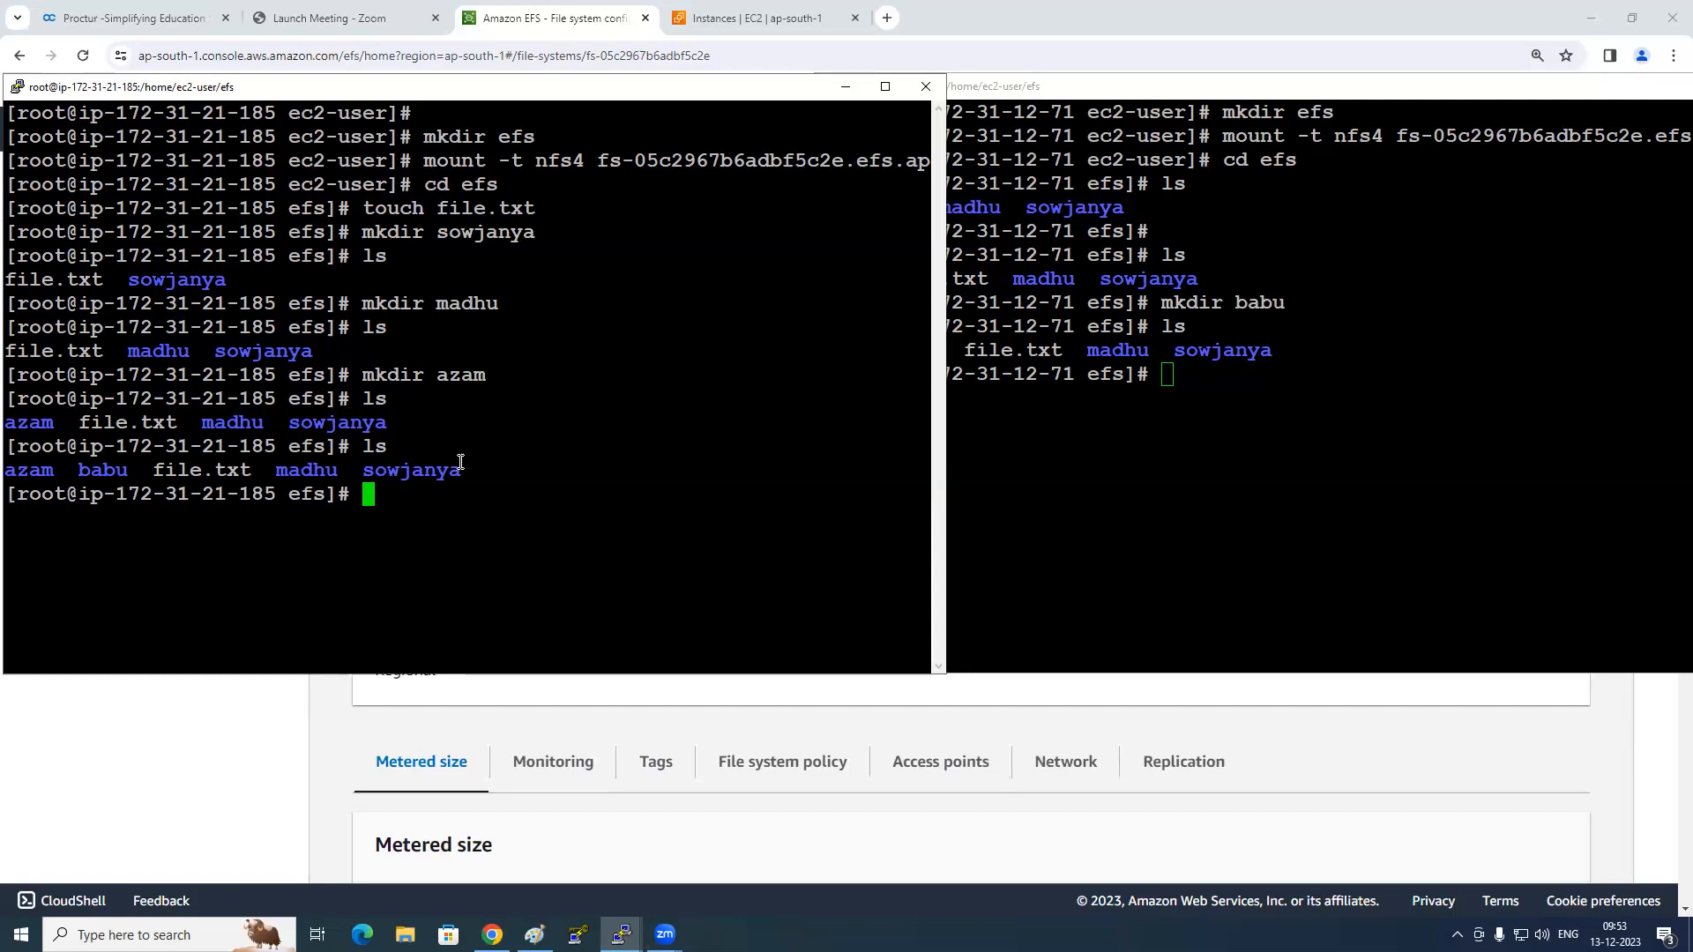
Step: Switch to the EFS console and open the form for creating a replication of 9amefsdemo
click(282, 751)
scroll(705, 634, down, 2)
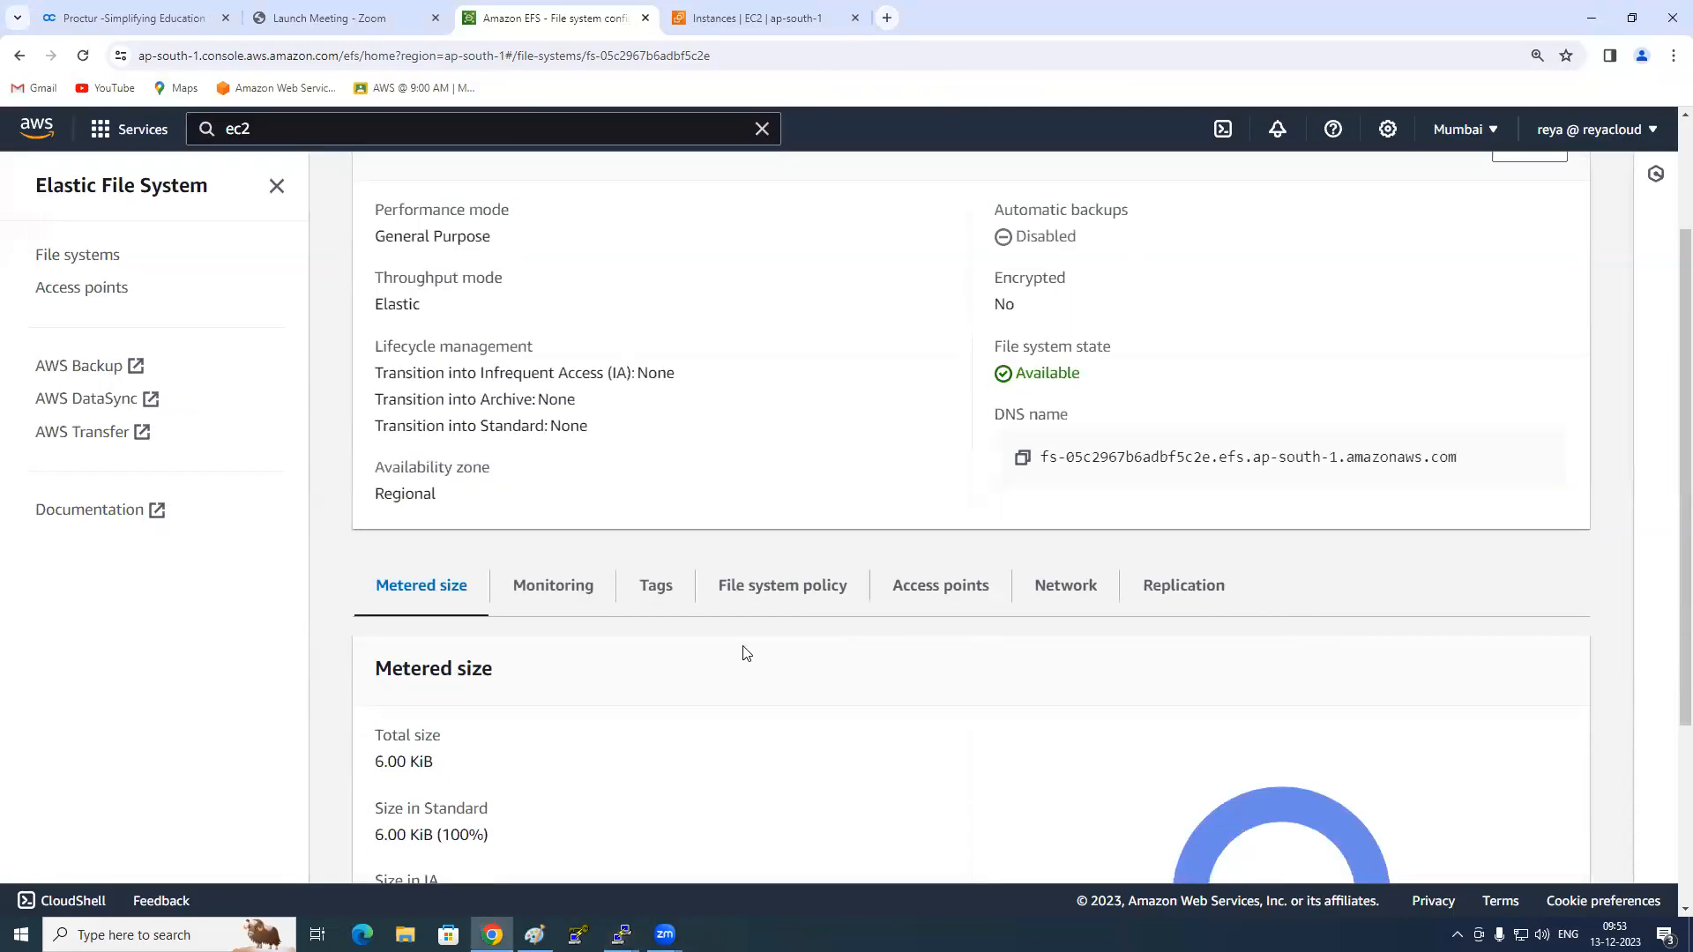
click(1184, 587)
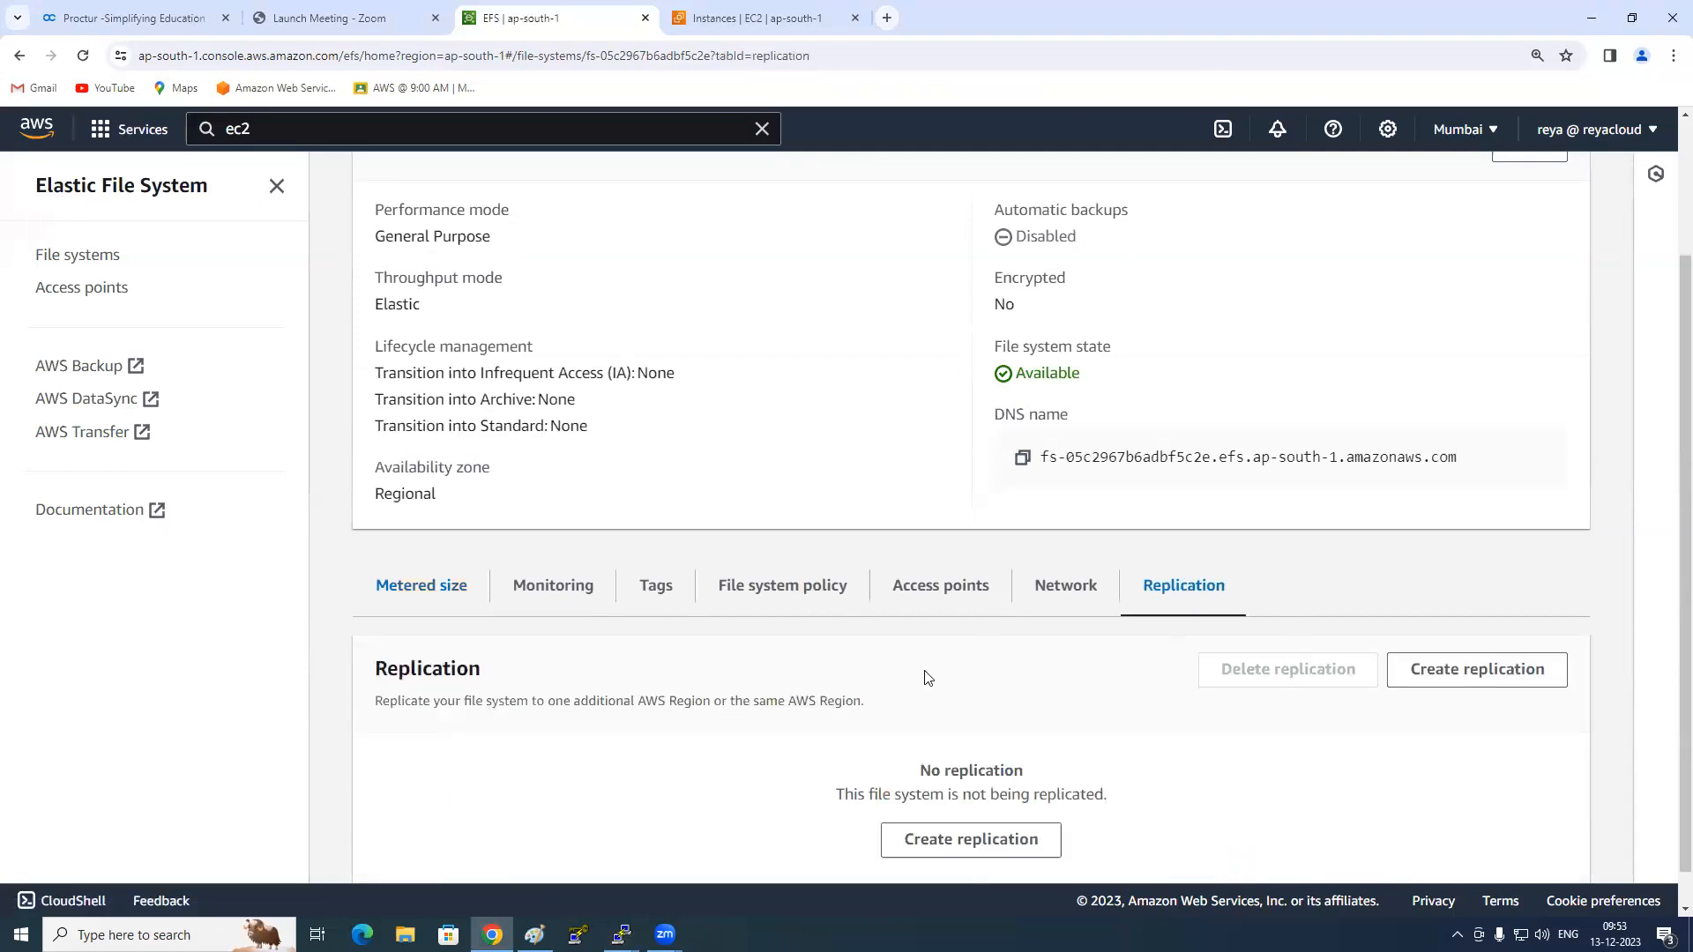
scroll(943, 731, down, 1)
click(967, 797)
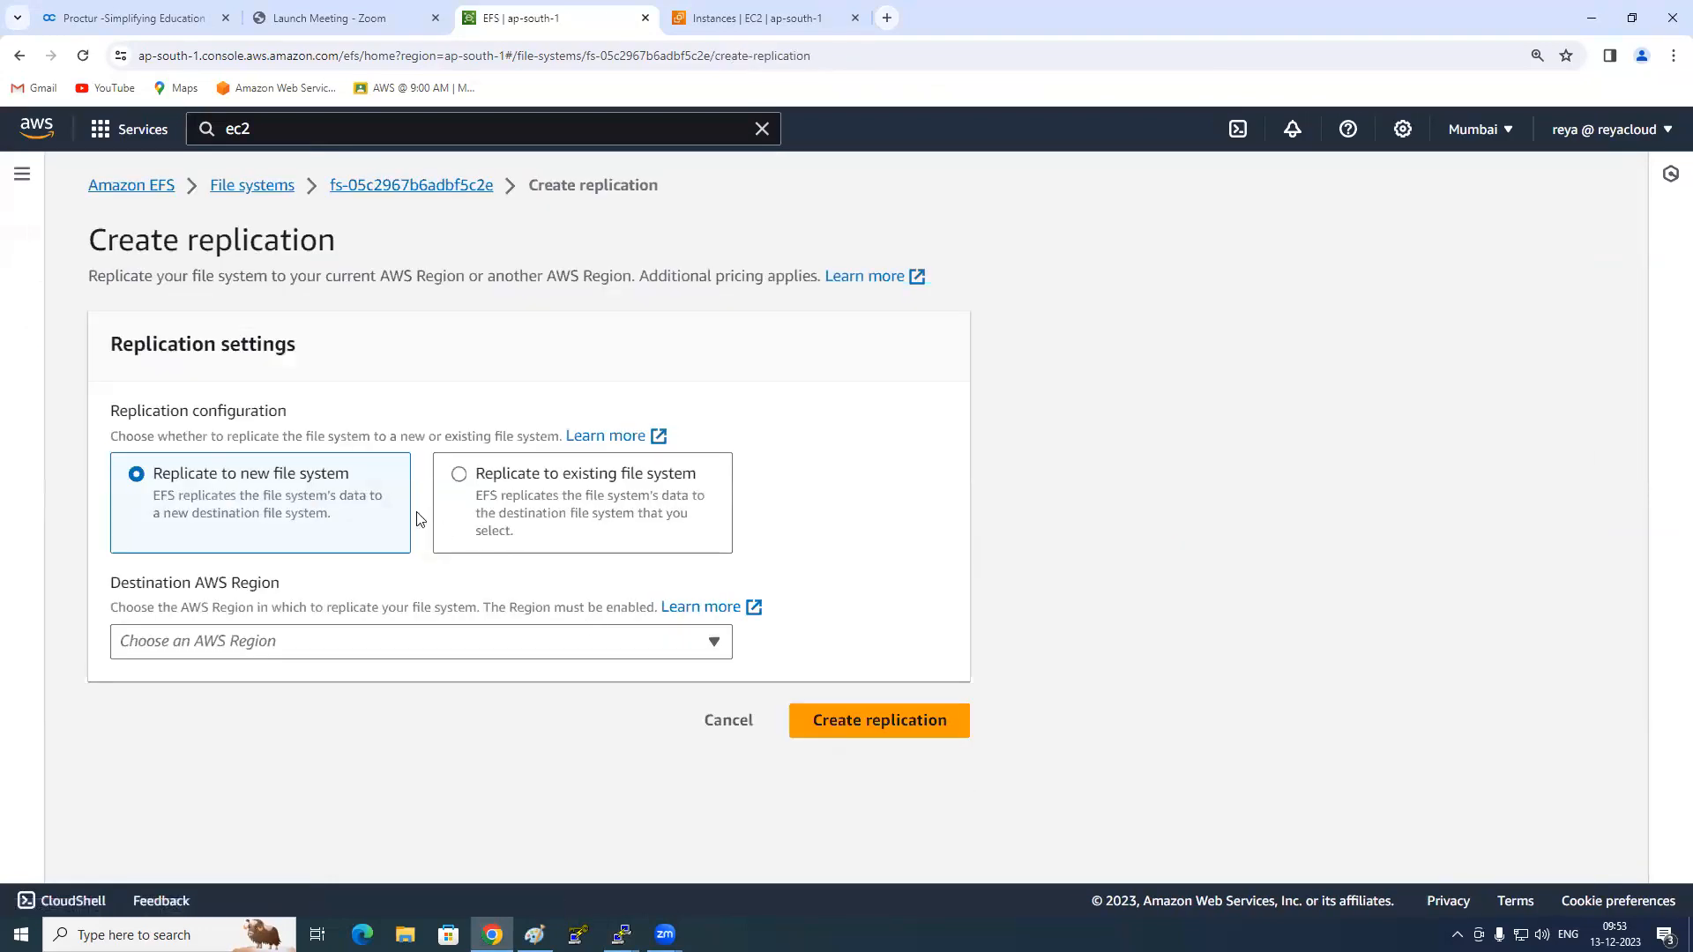
Step: Choose replication to a new file system in Europe (Ireland) eu-west-1, view the destination file system settings, and cancel the form
drag(169, 480, 365, 484)
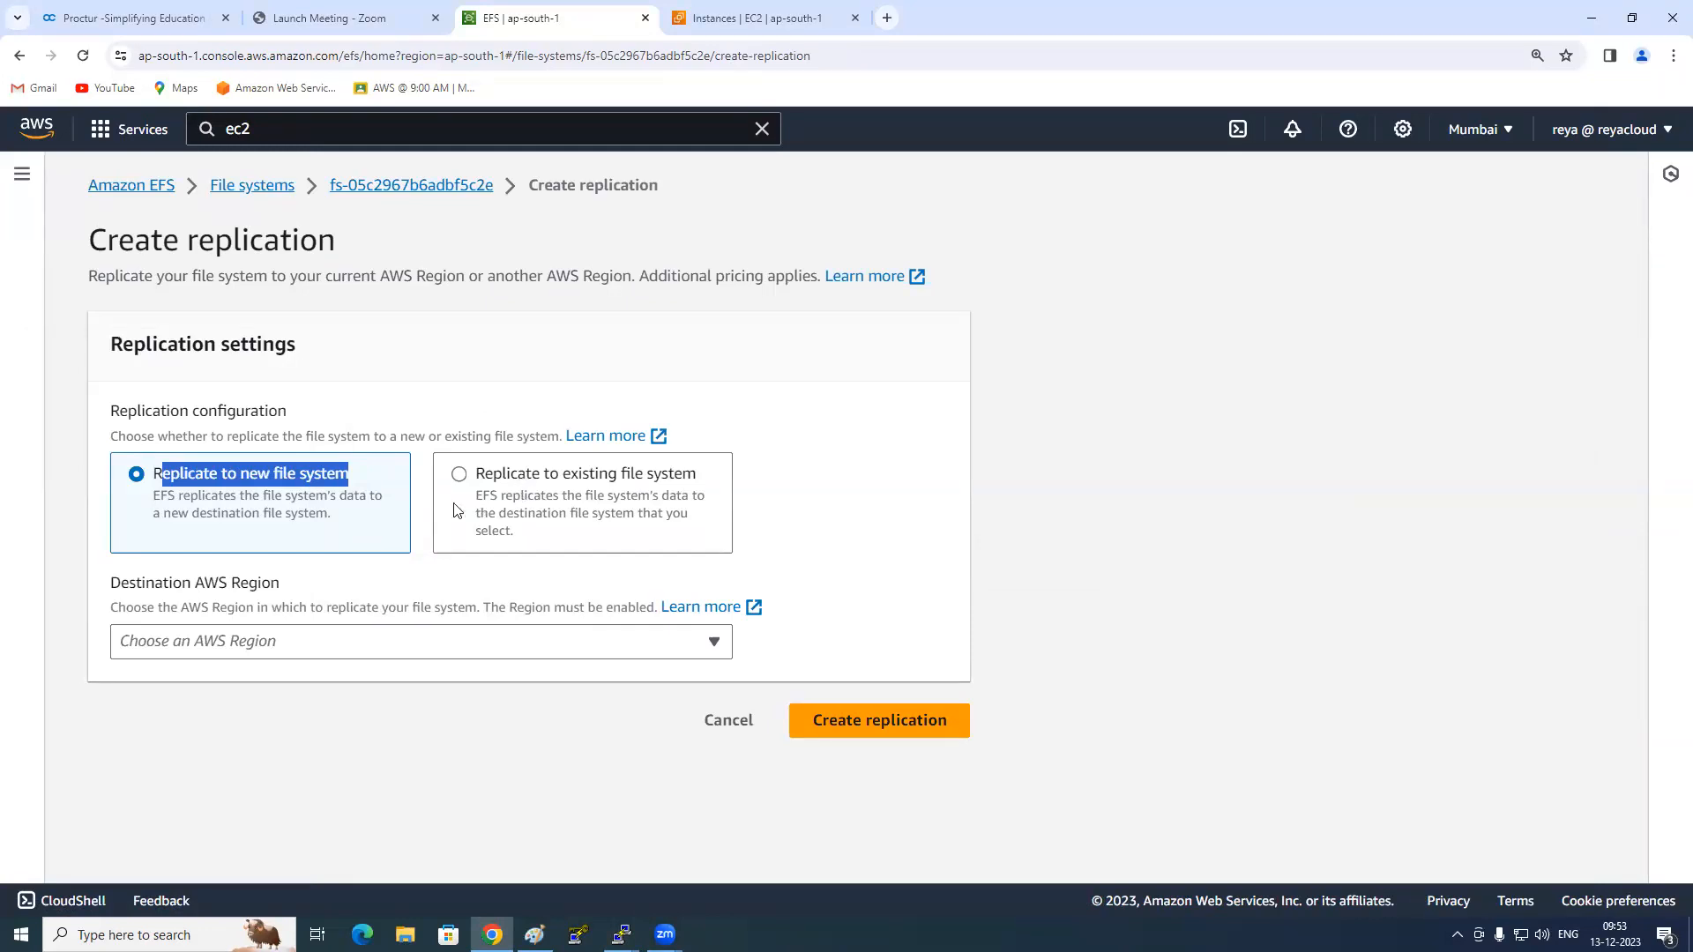
click(261, 505)
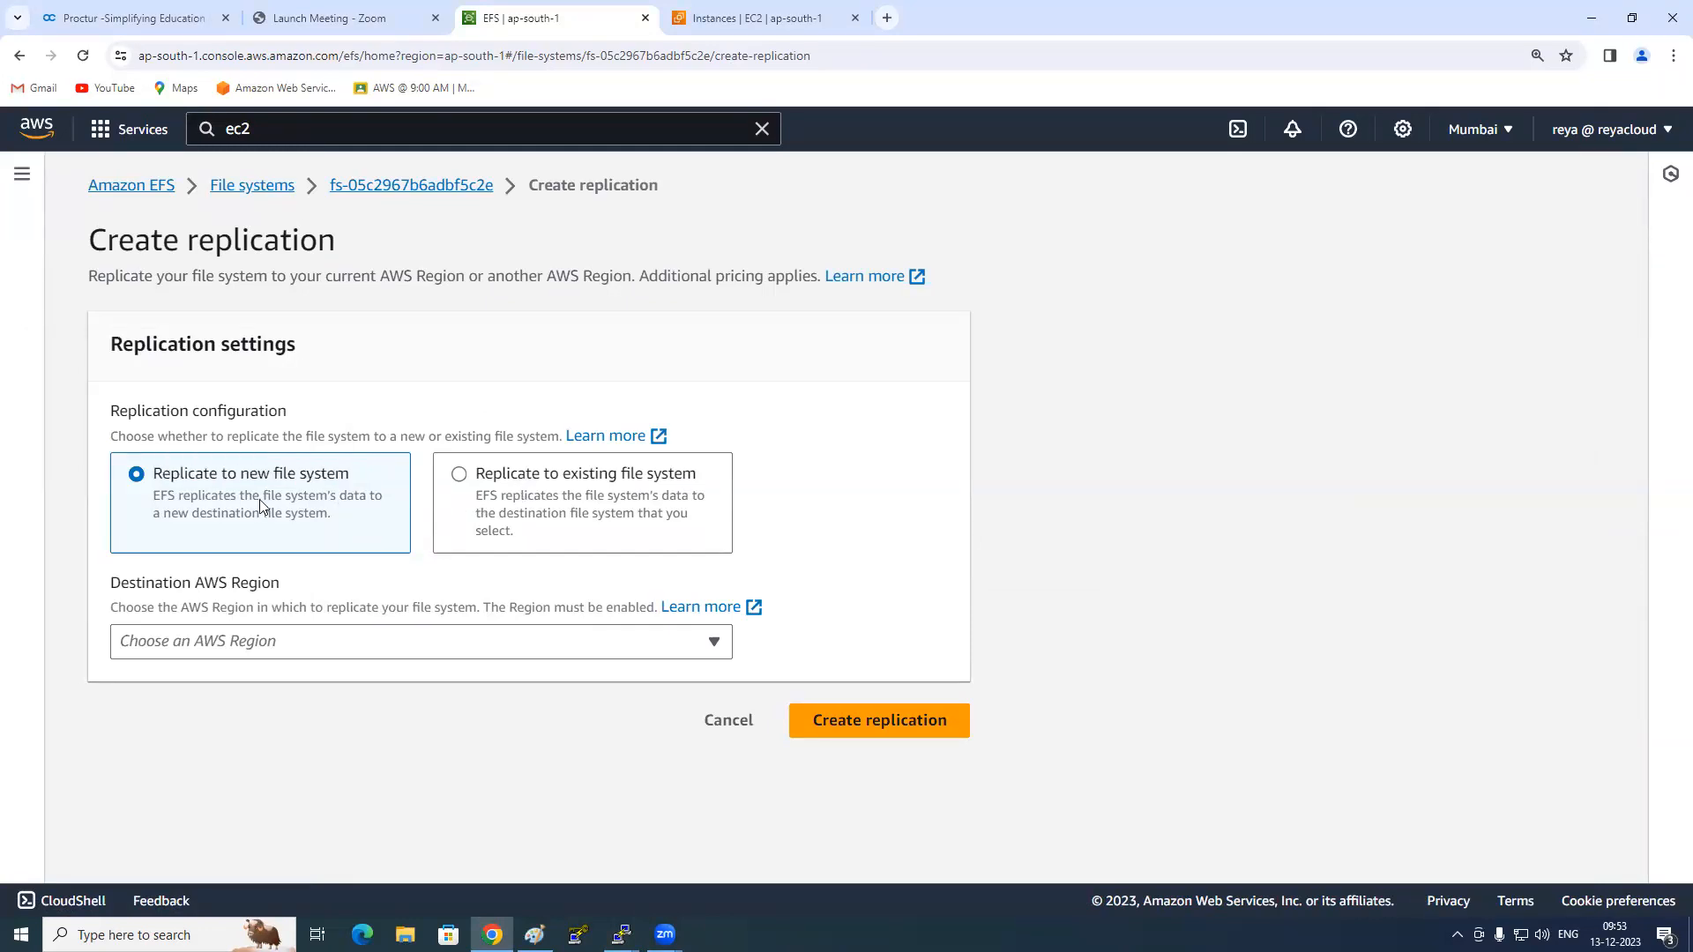
click(298, 641)
scroll(301, 480, down, 2)
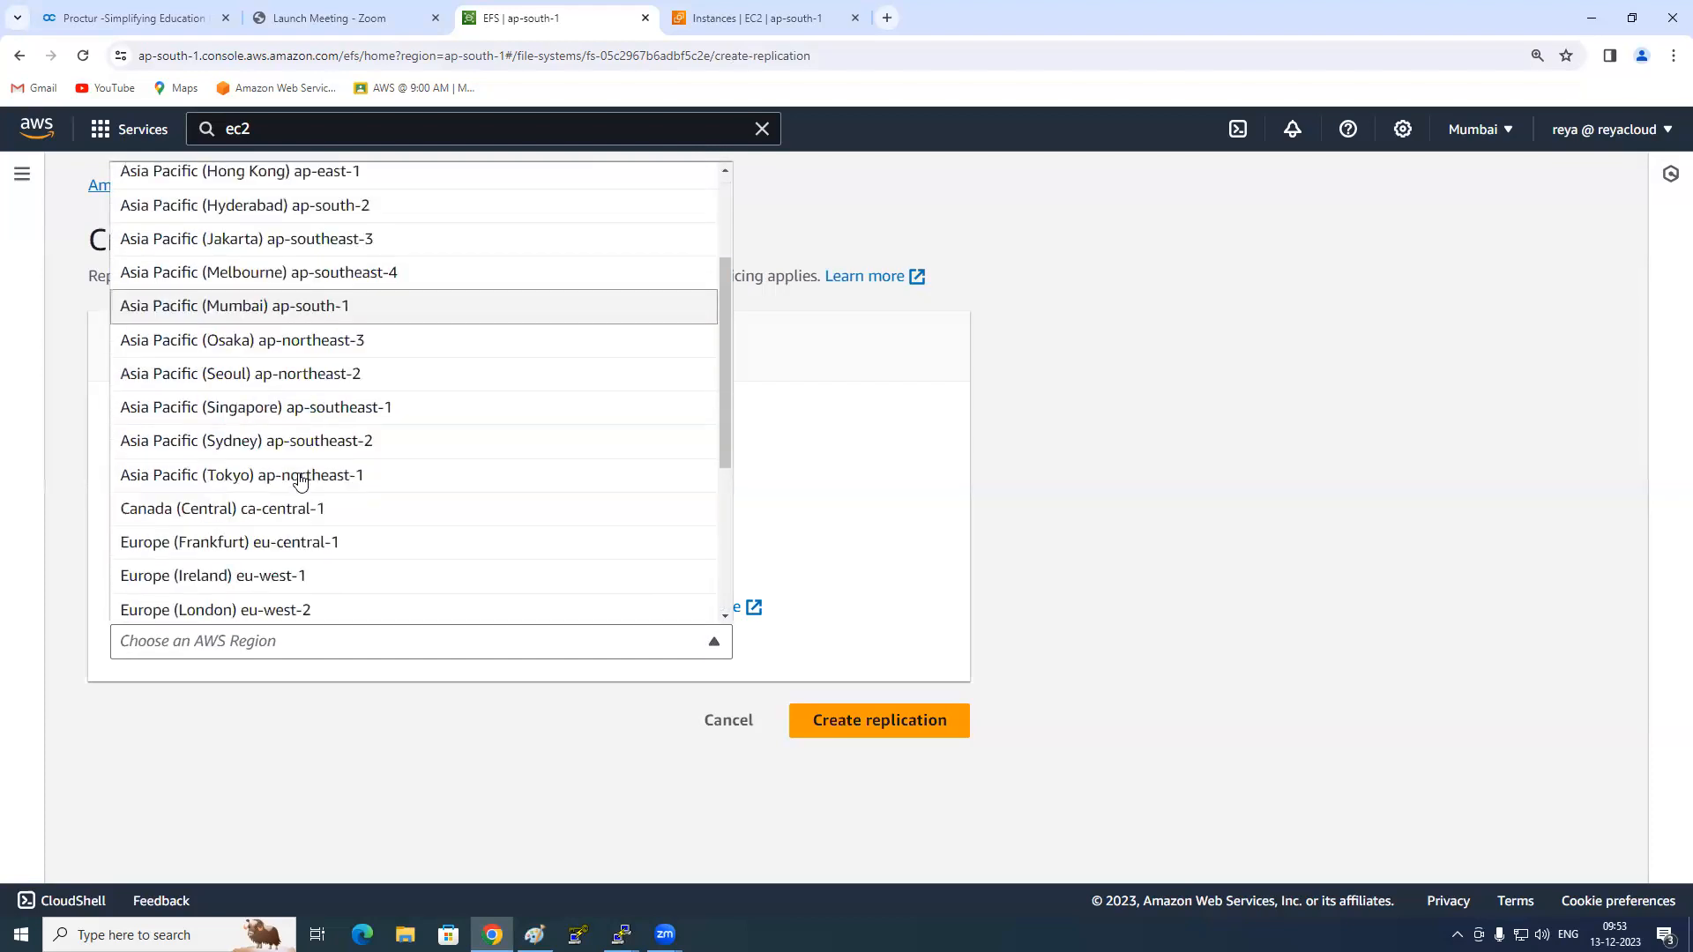
scroll(301, 481, down, 1)
click(273, 491)
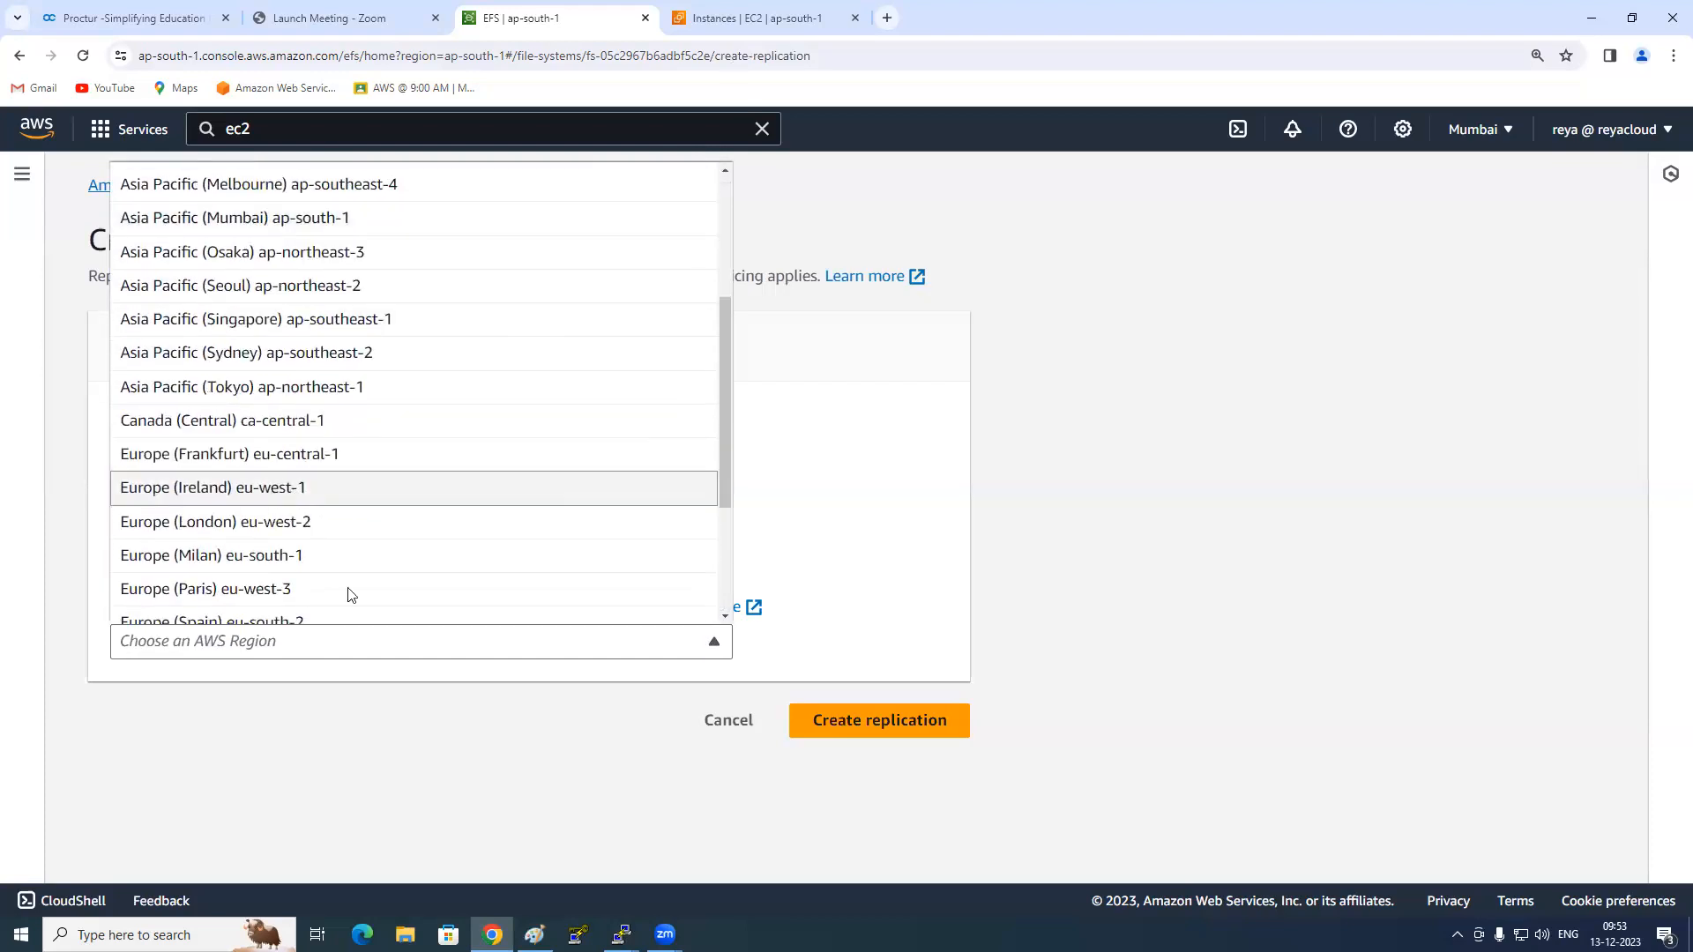
scroll(829, 684, down, 4)
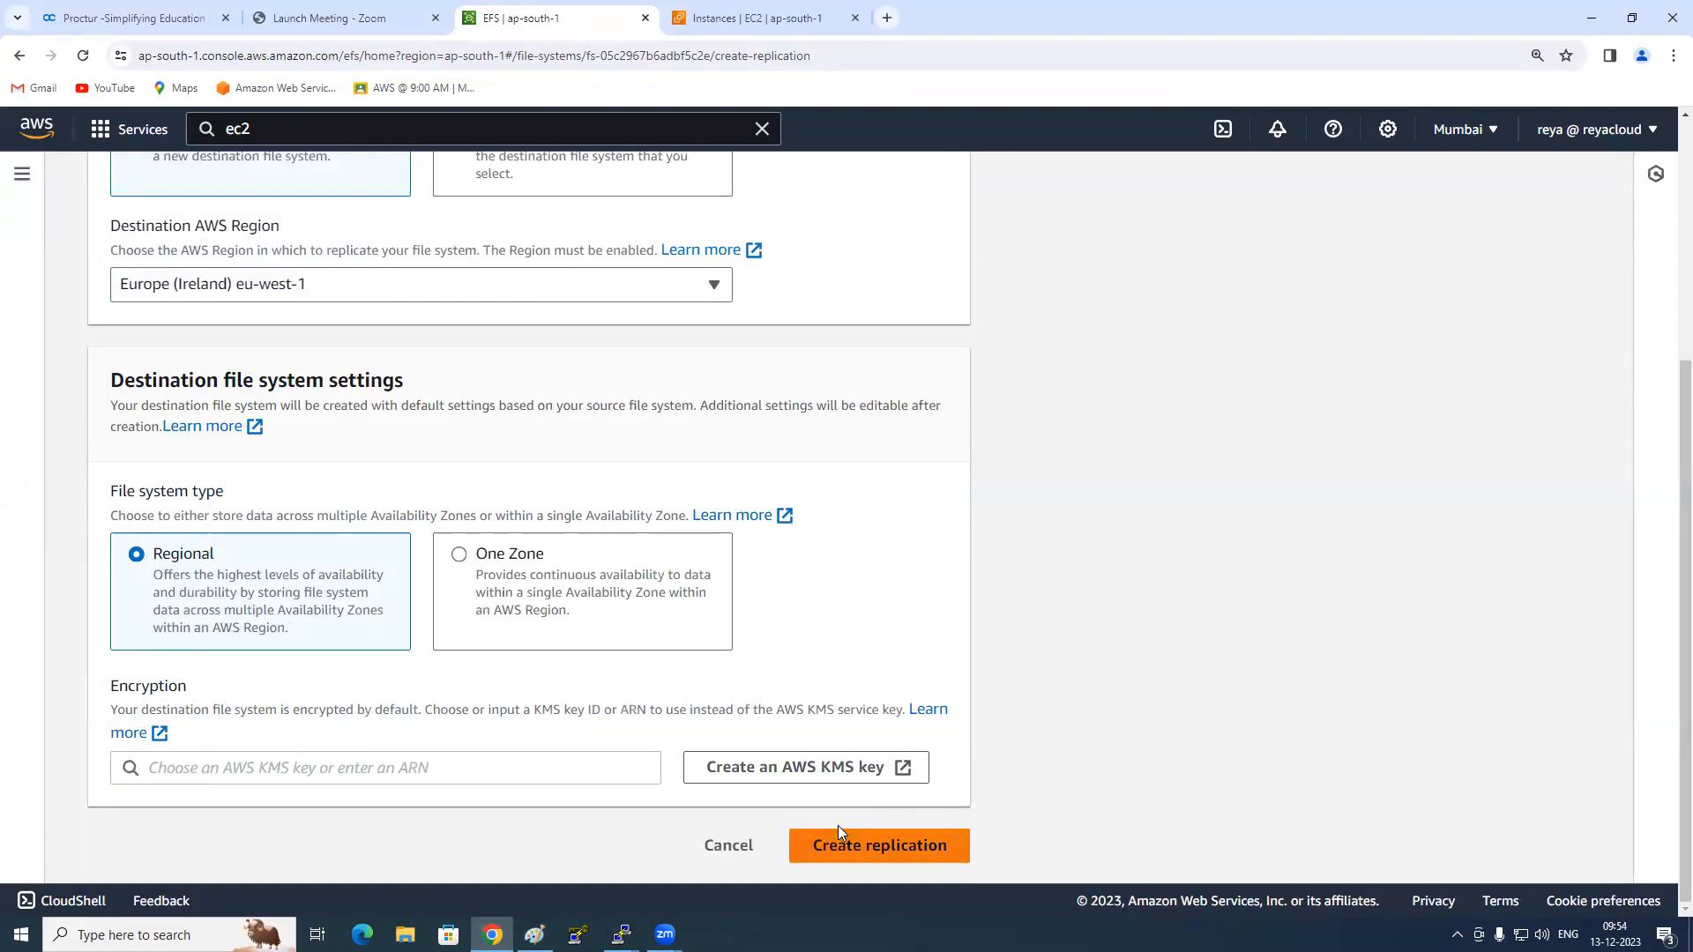
click(710, 846)
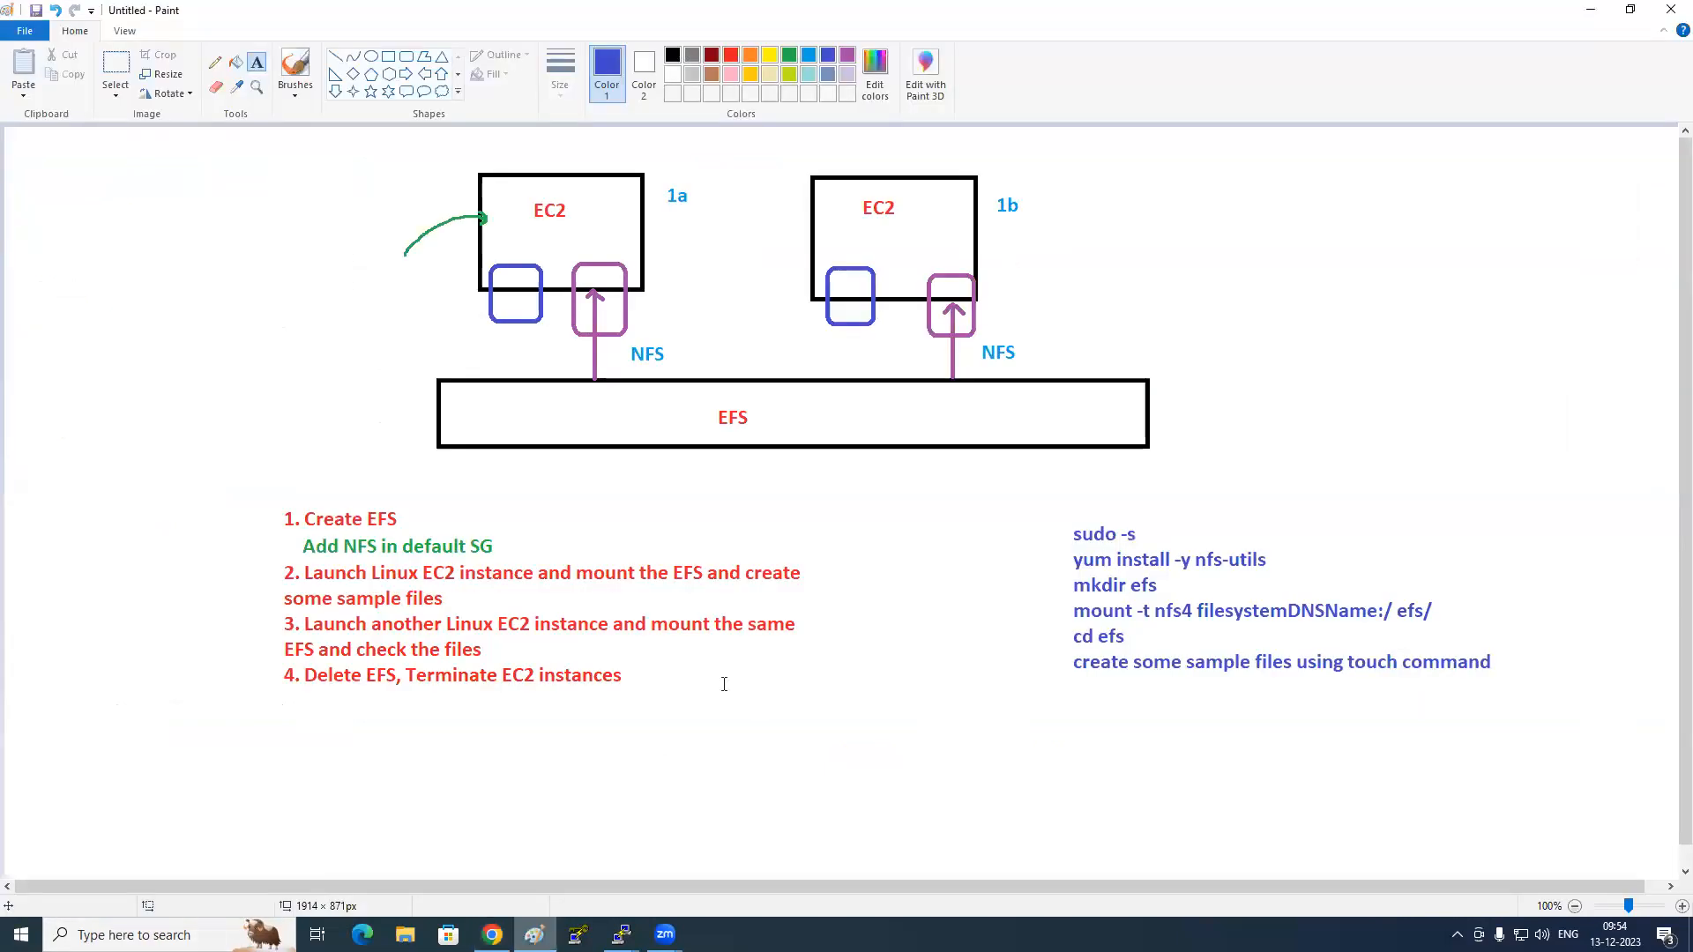
Step: Switch to Paint and review the written EFS lab steps and mount commands
click(534, 935)
click(1048, 564)
click(1036, 617)
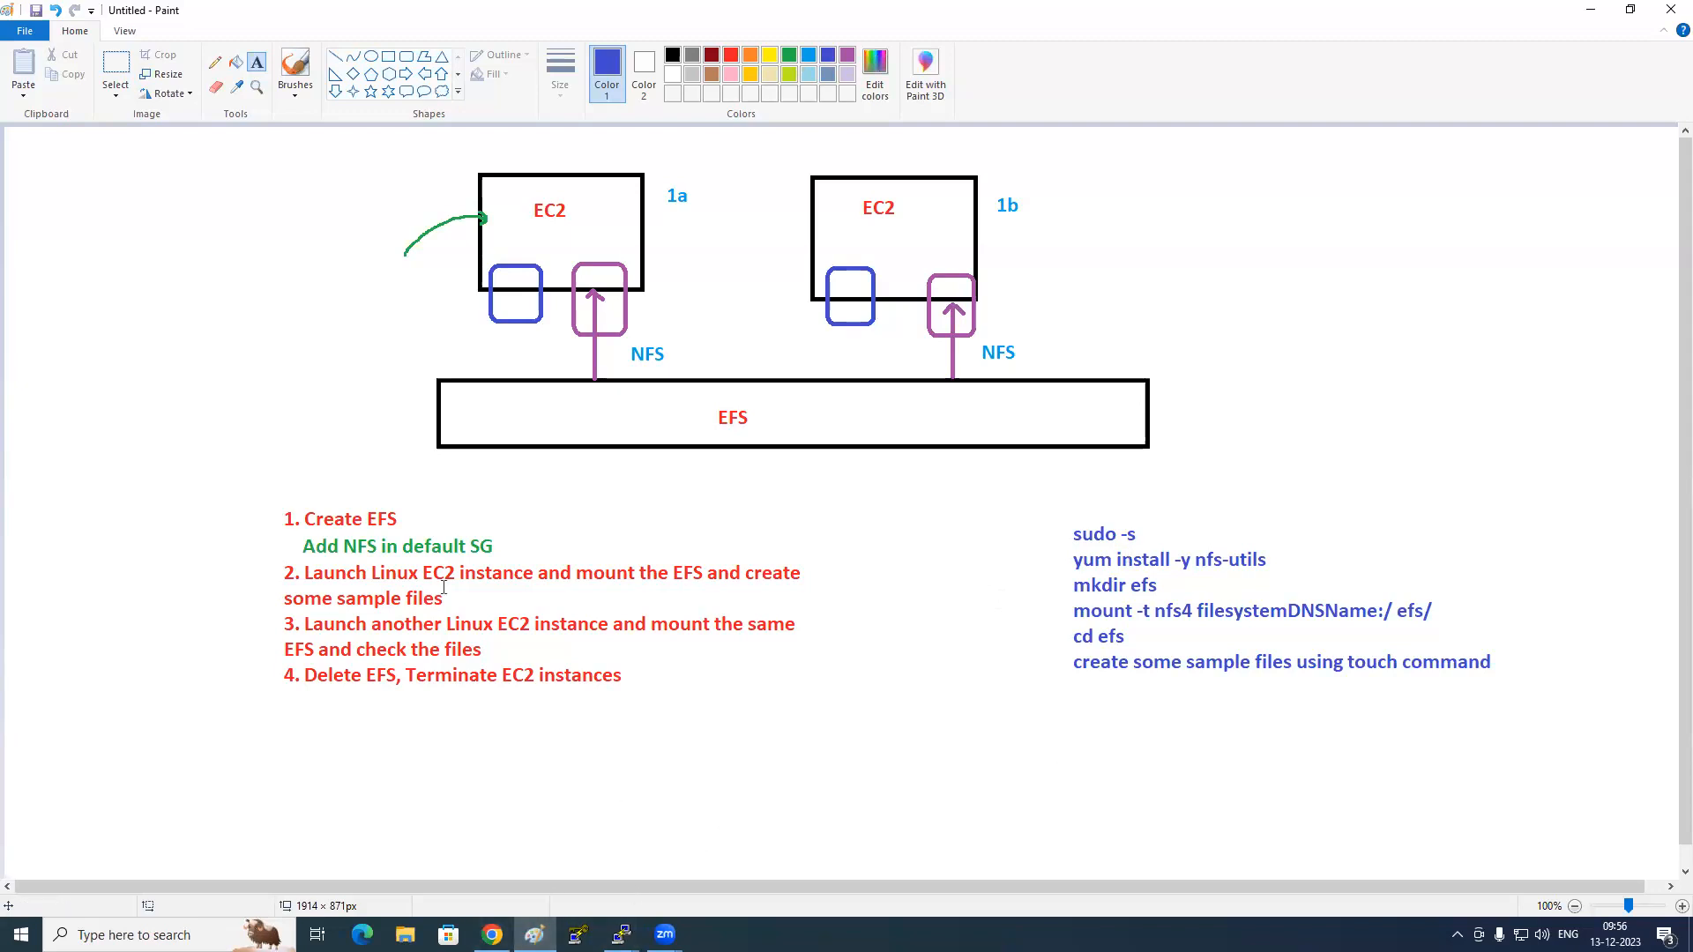
click(1603, 492)
click(1143, 742)
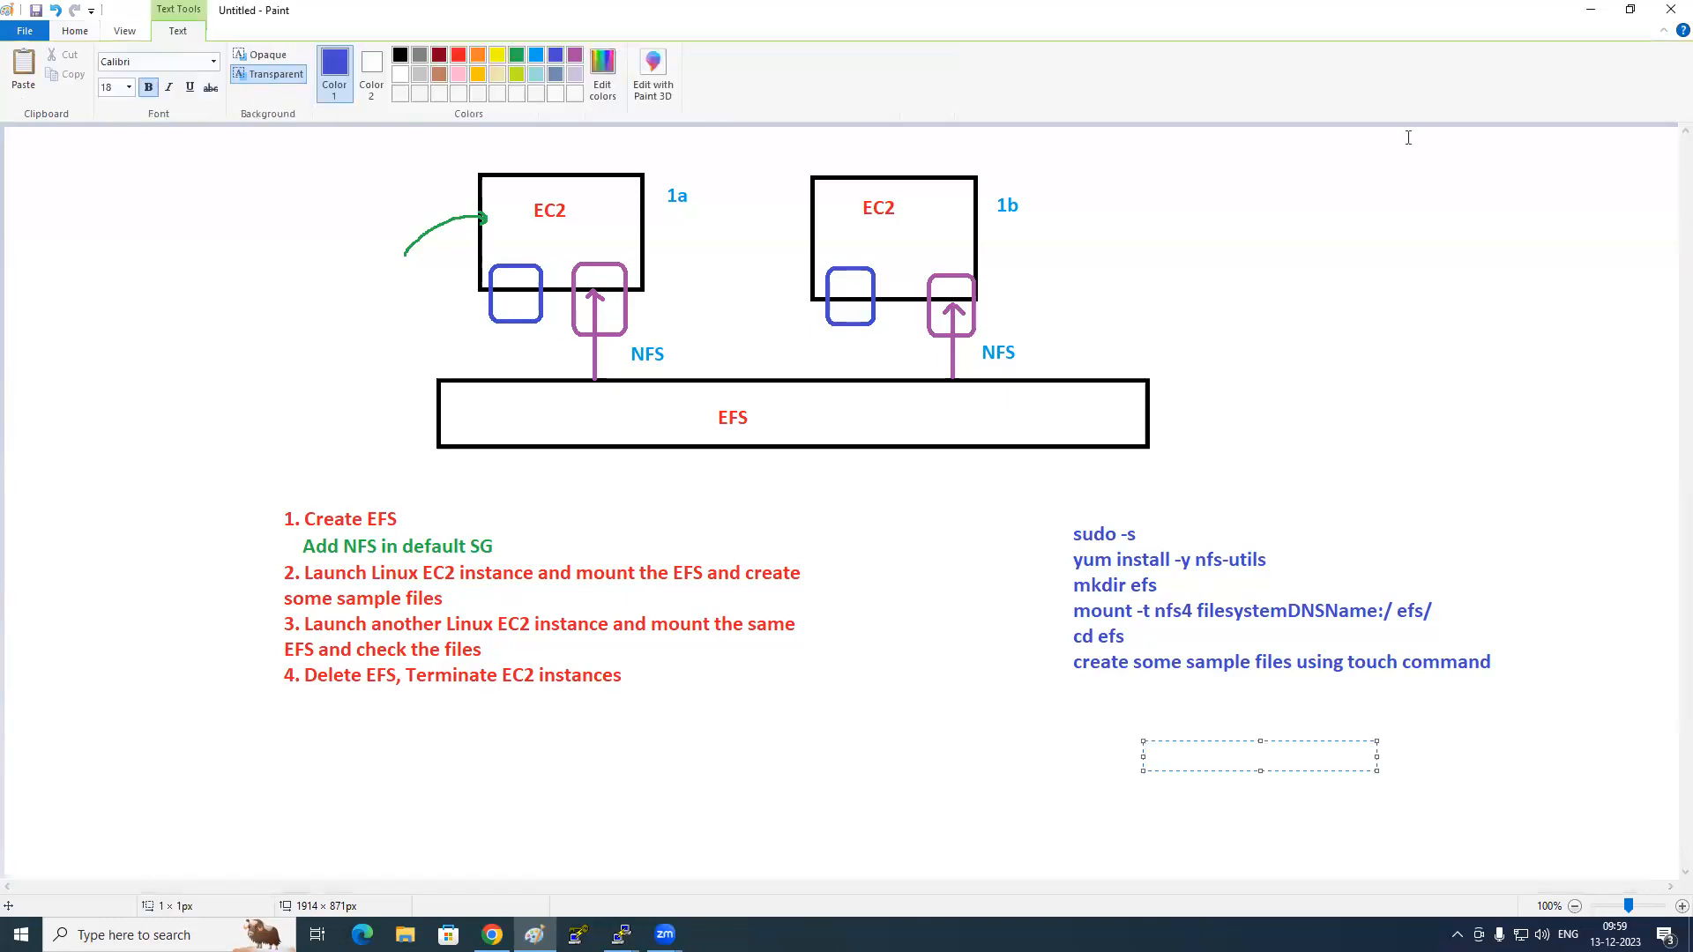
click(1419, 424)
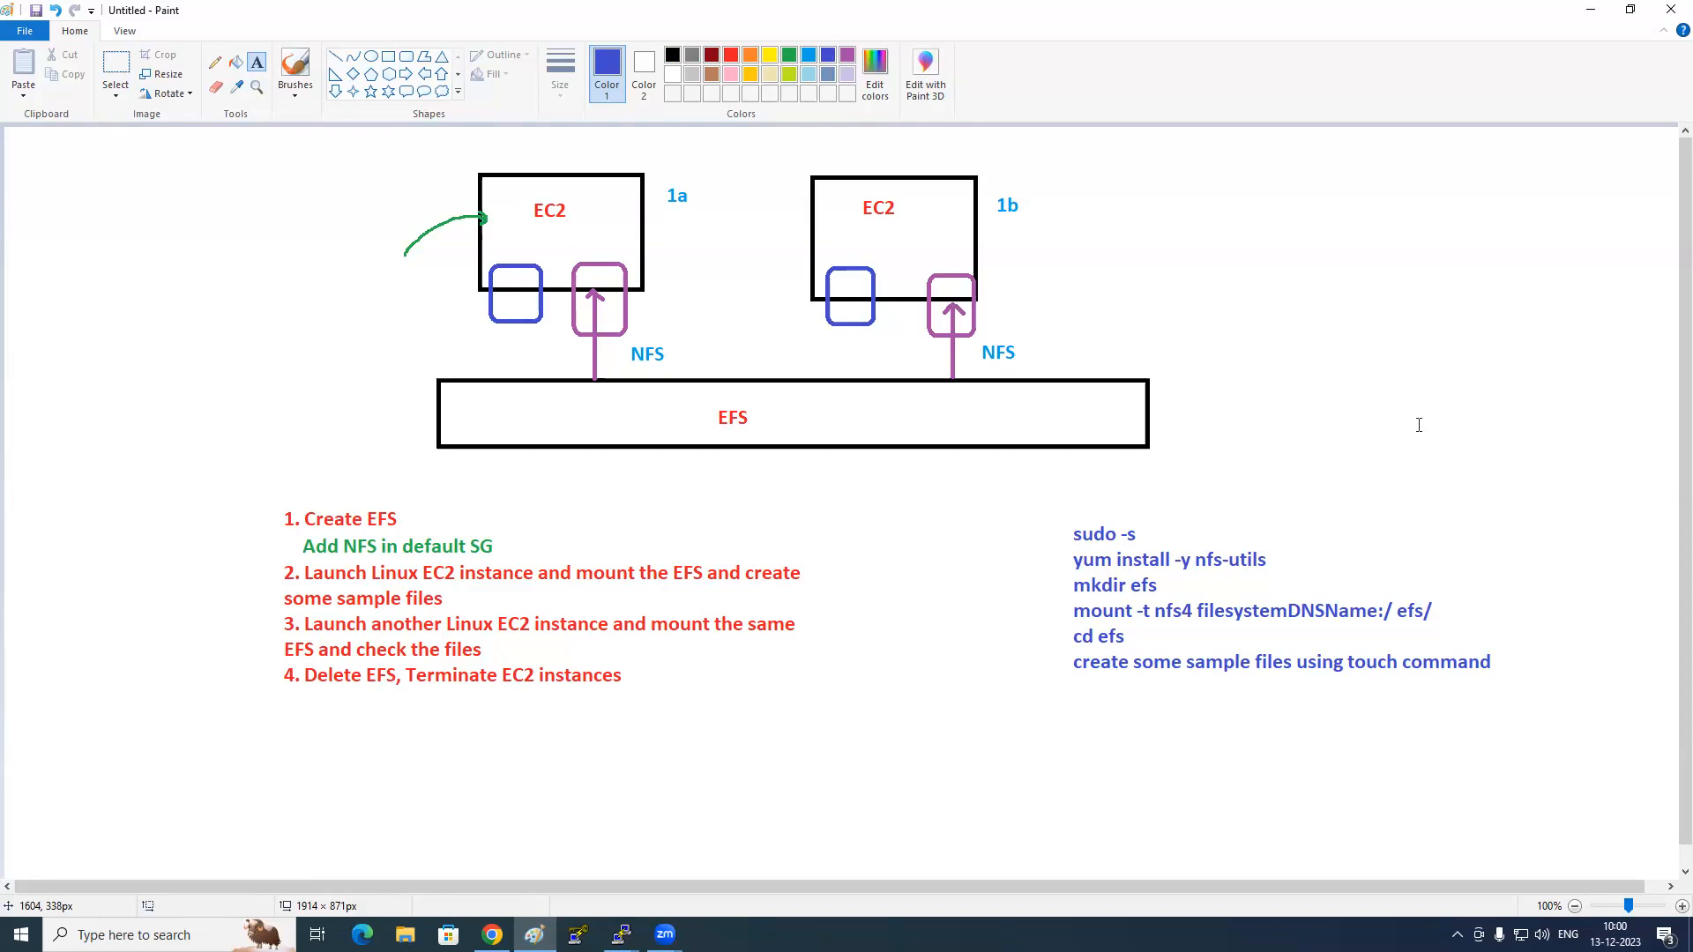
click(1374, 635)
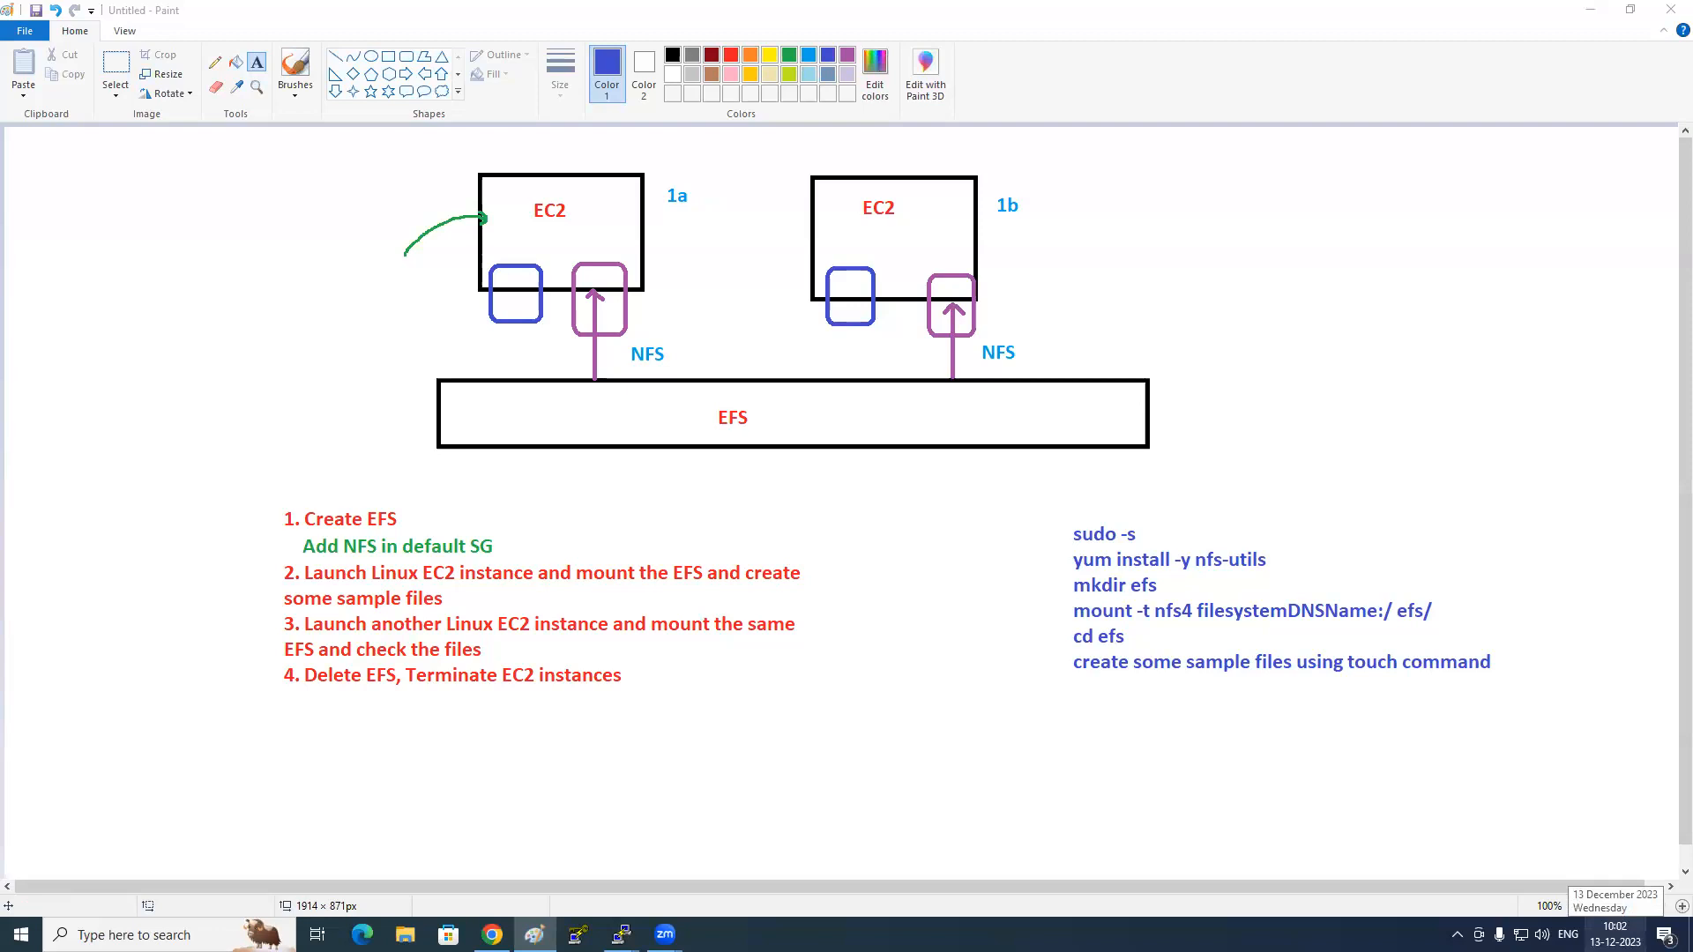
Step: Open the Windows calendar to check the date and time, and close it again
click(1614, 934)
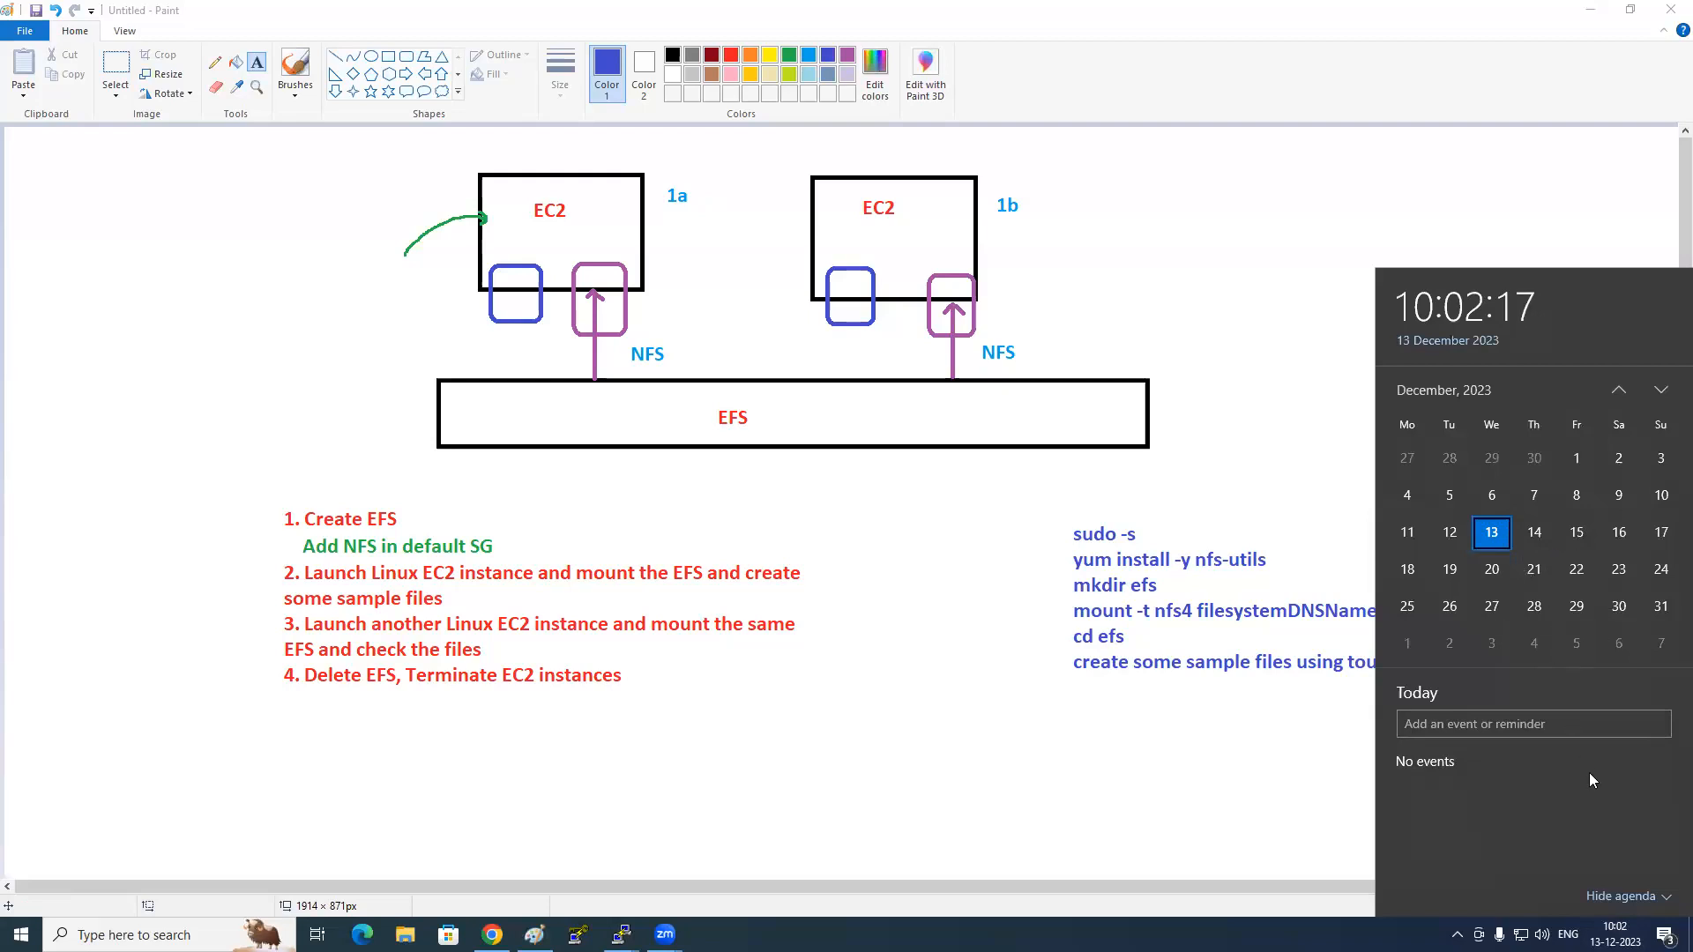
click(1614, 934)
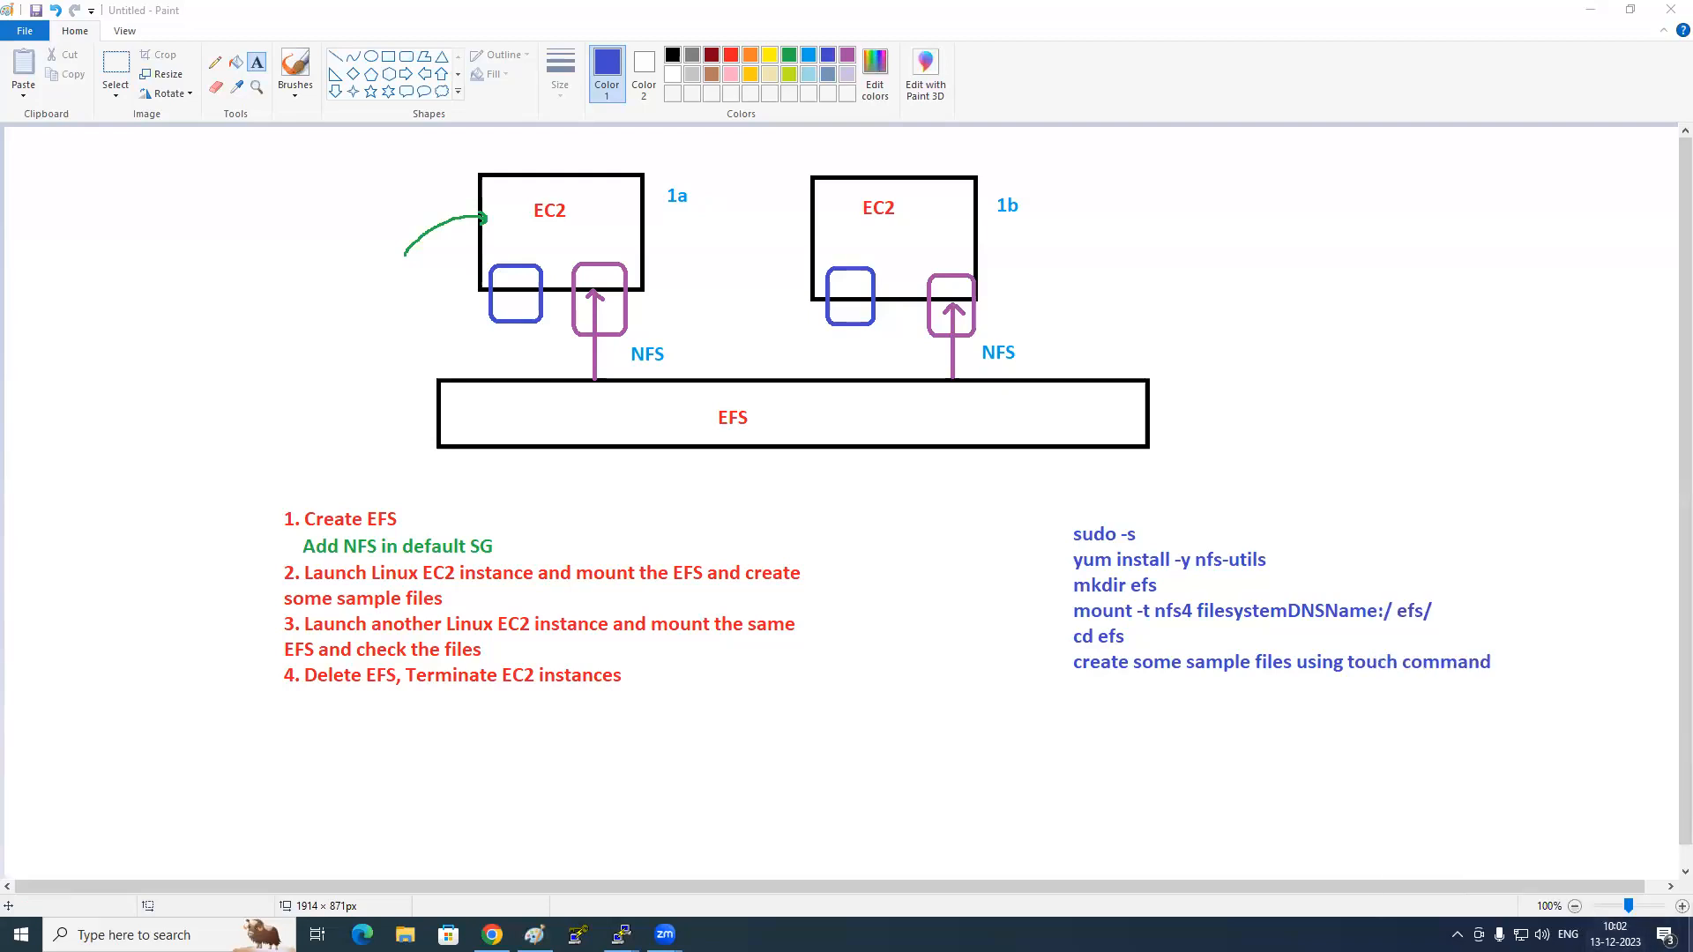